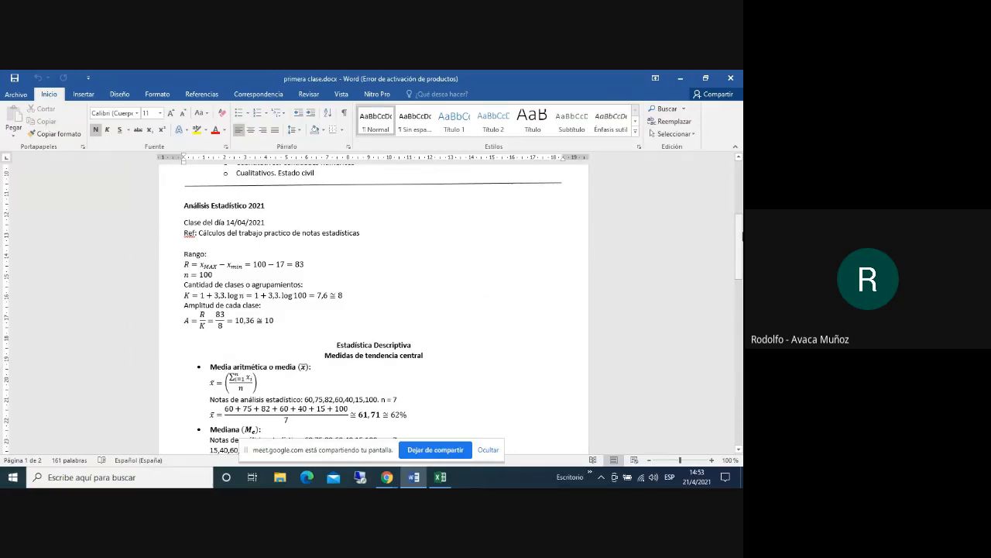
Review the mean, median and mode notes in the document and highlight the heading "Medidas de tendencia central"
drag(741, 237, 741, 269)
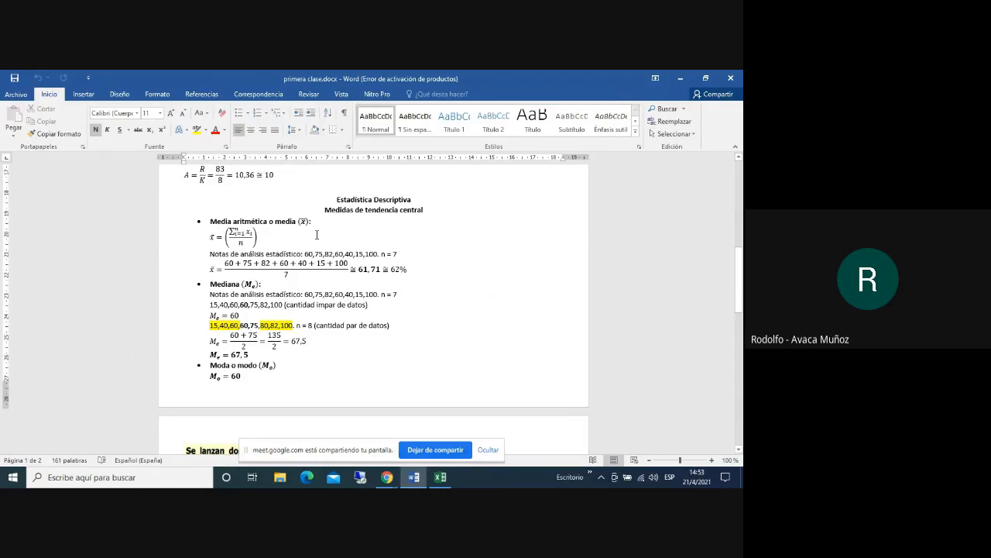
click(256, 236)
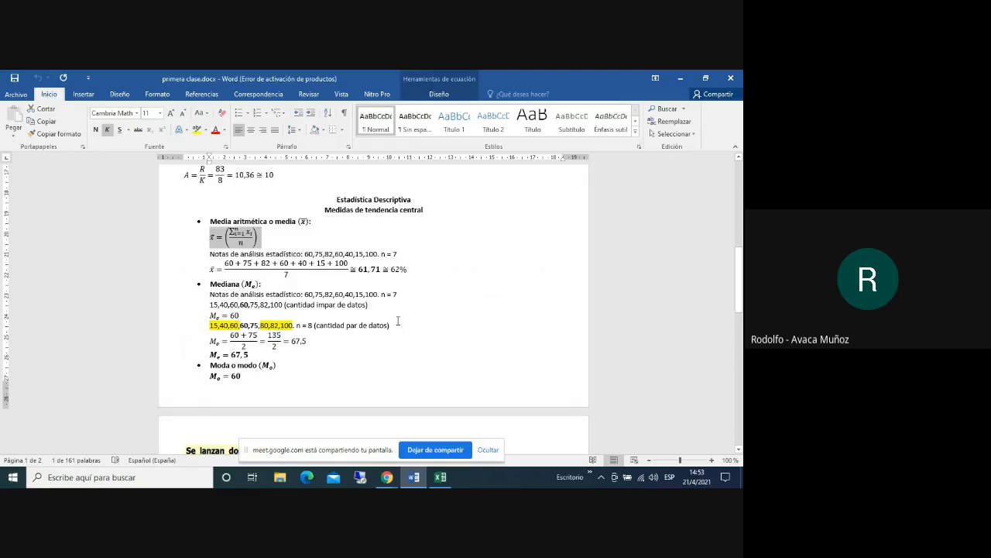
drag(739, 287, 739, 304)
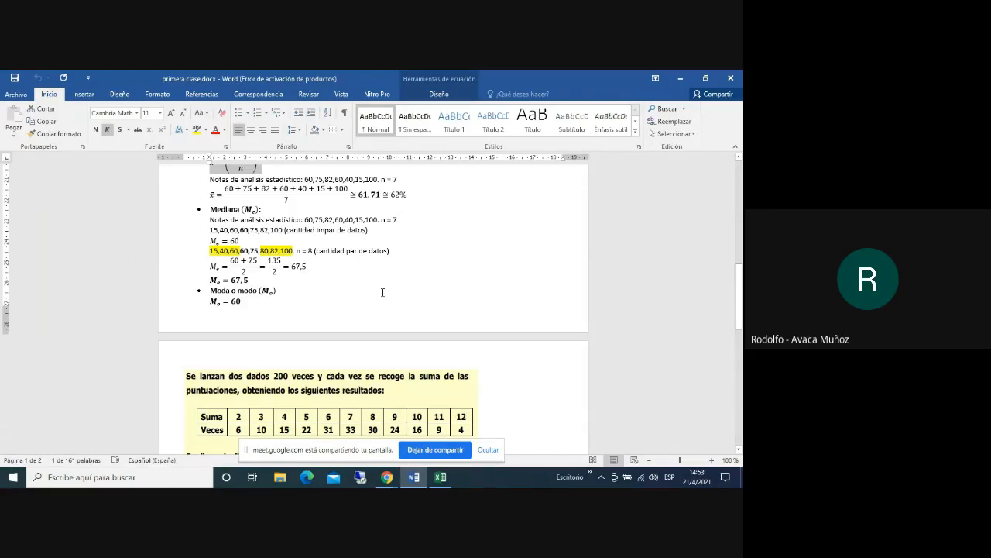
mouse_move(740, 290)
mouse_down()
mouse_move(739, 301)
mouse_move(740, 273)
mouse_up()
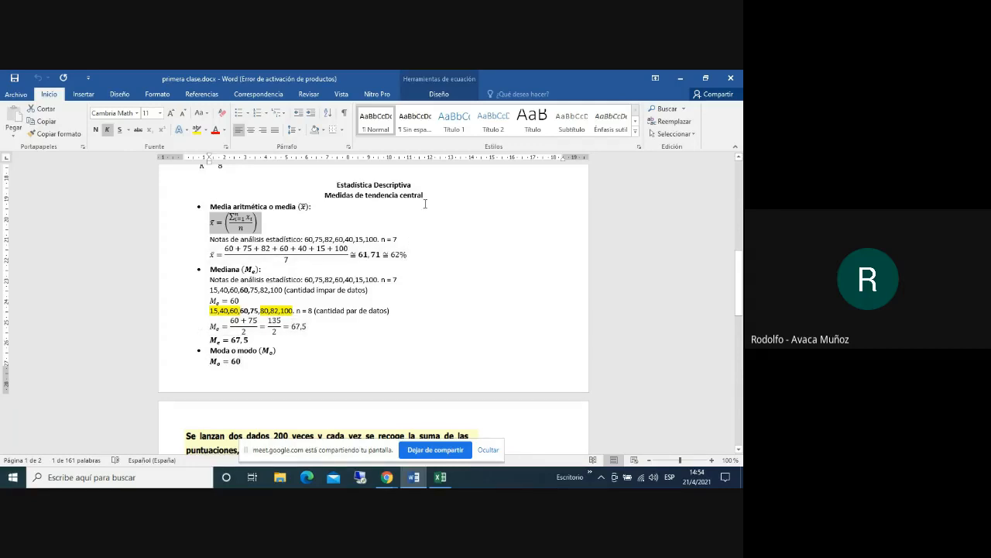
drag(424, 195, 325, 196)
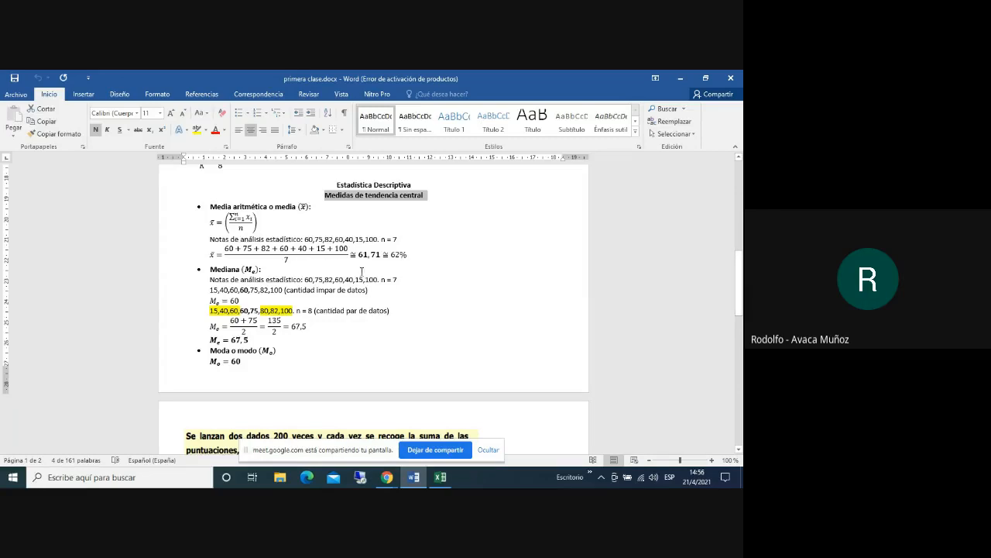
Insert blank lines between the two-dice exercise and the dentist exercise on page 2
drag(738, 276, 742, 306)
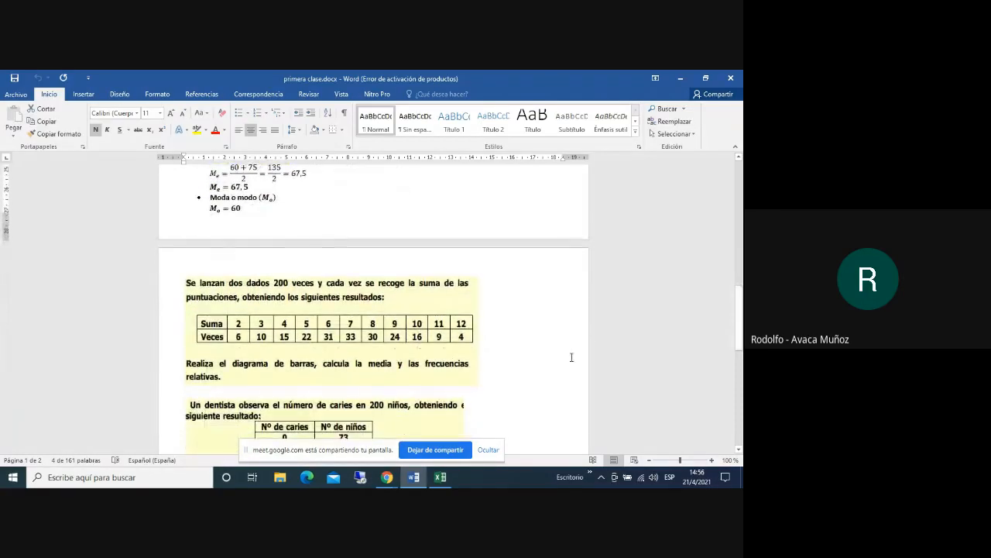
click(520, 382)
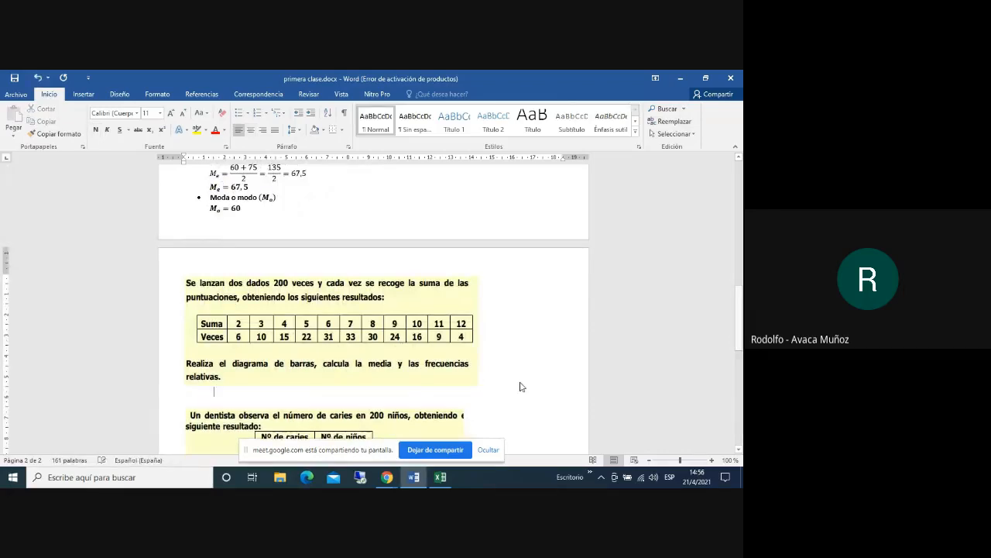
key(Return)
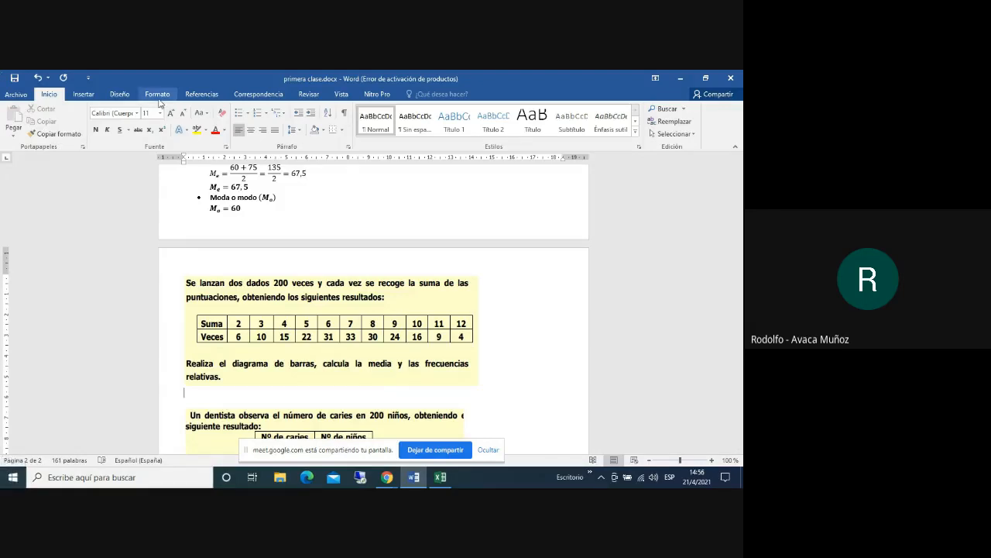
key(Return)
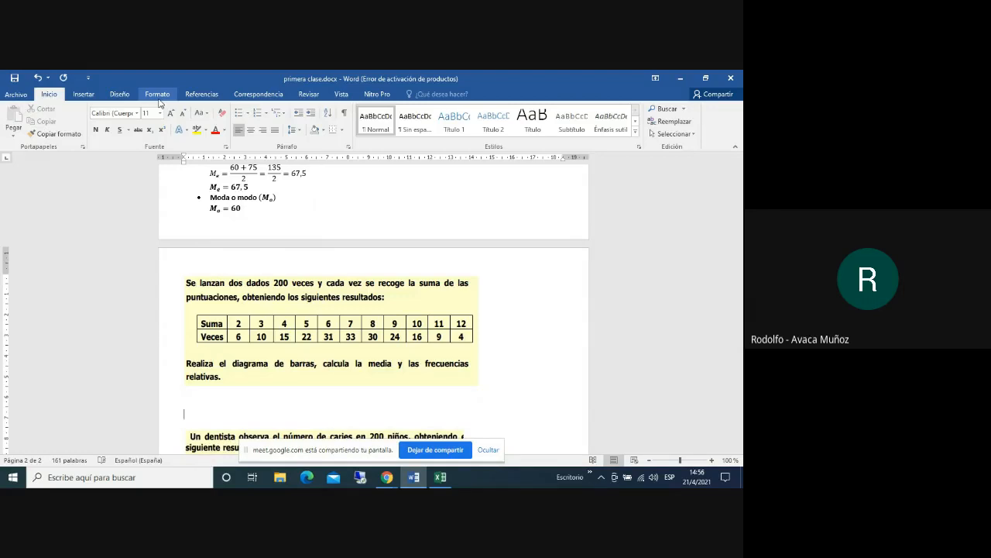
key(Return)
key(Return)
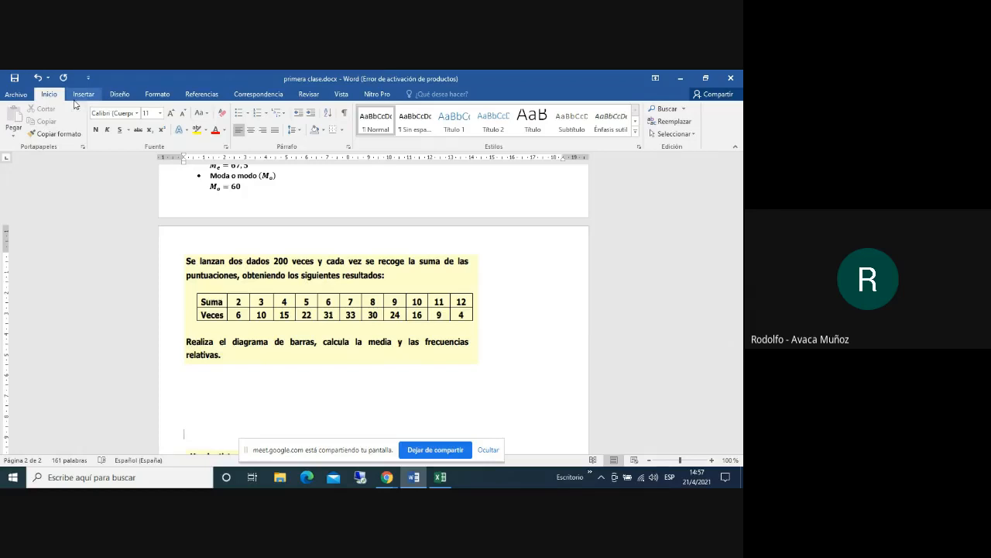
Check the Google Meet call and return to the blank area below the dice exercise in Word
click(379, 478)
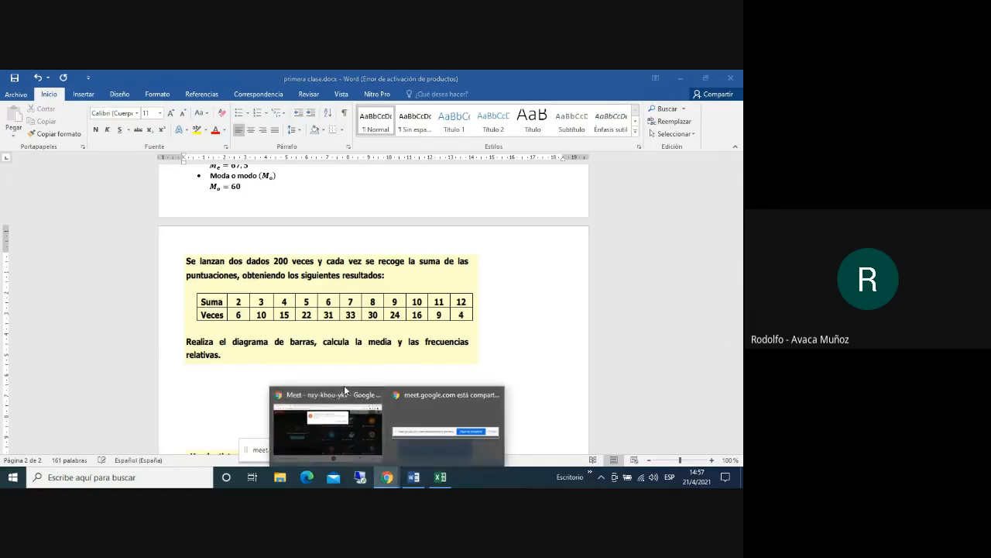
click(344, 411)
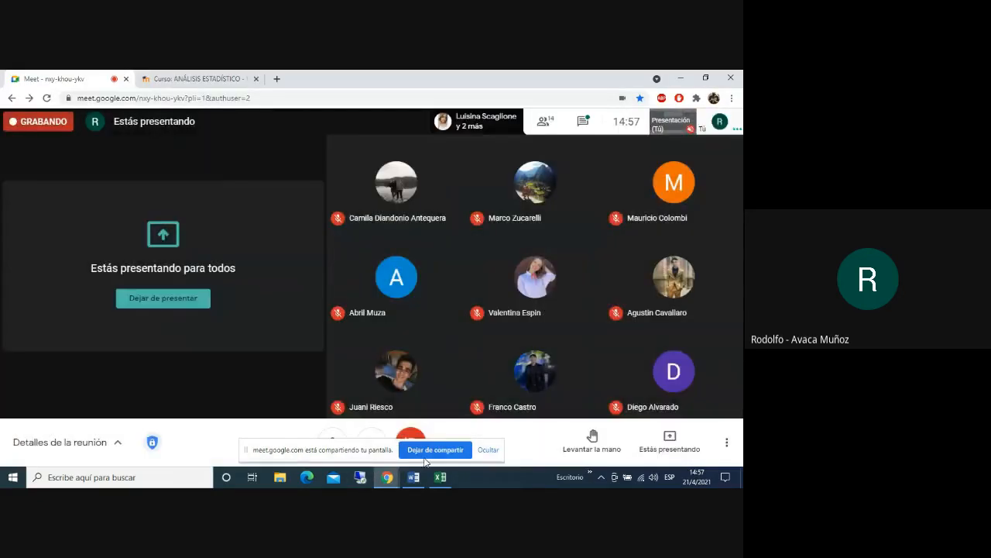
click(414, 477)
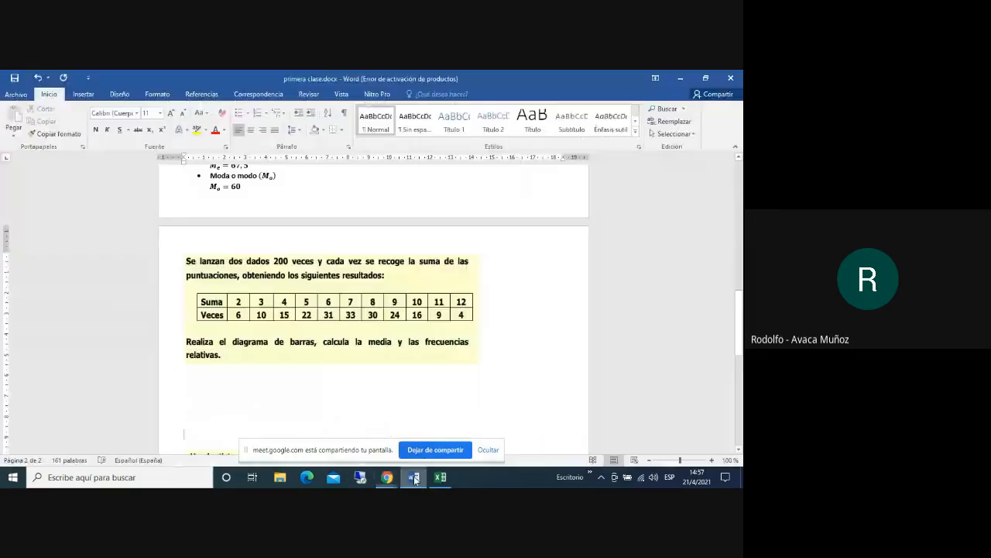
click(457, 378)
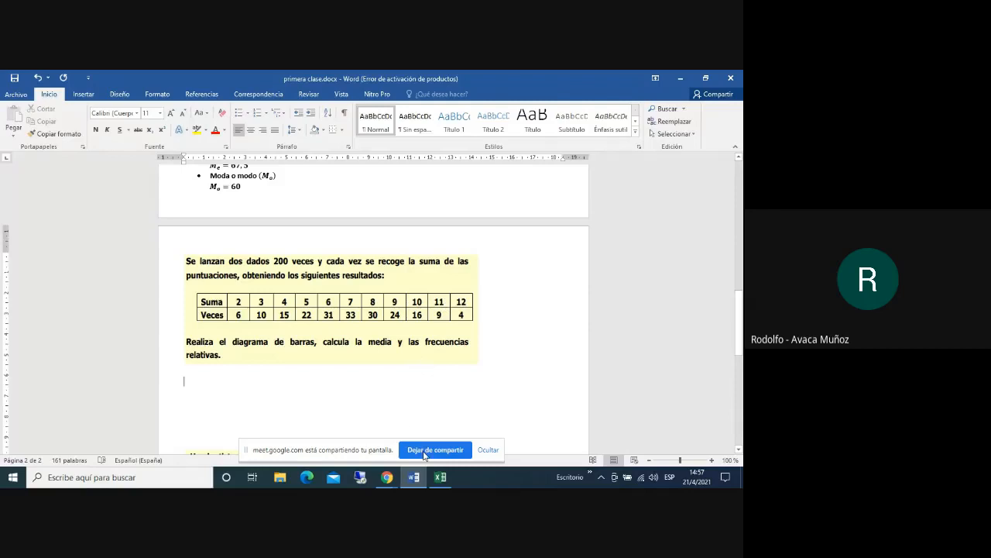
Admit the waiting participant to the Google Meet call and return to the Word document
mouse_move(394, 480)
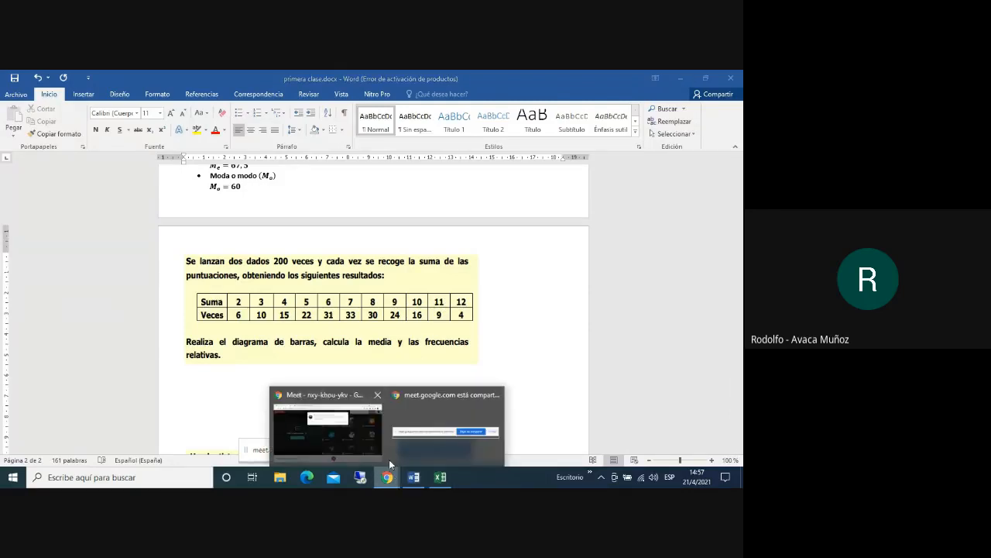
click(349, 395)
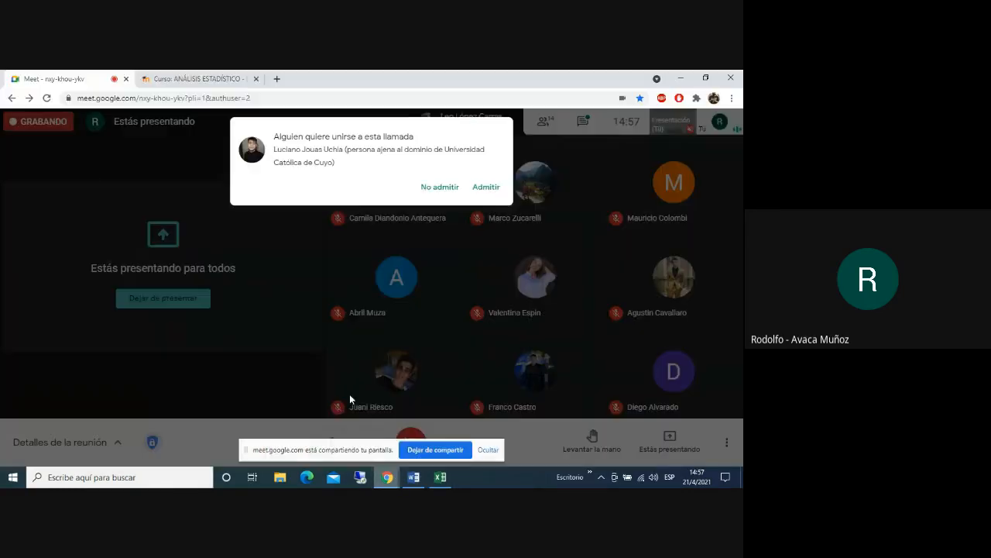
click(480, 189)
click(411, 478)
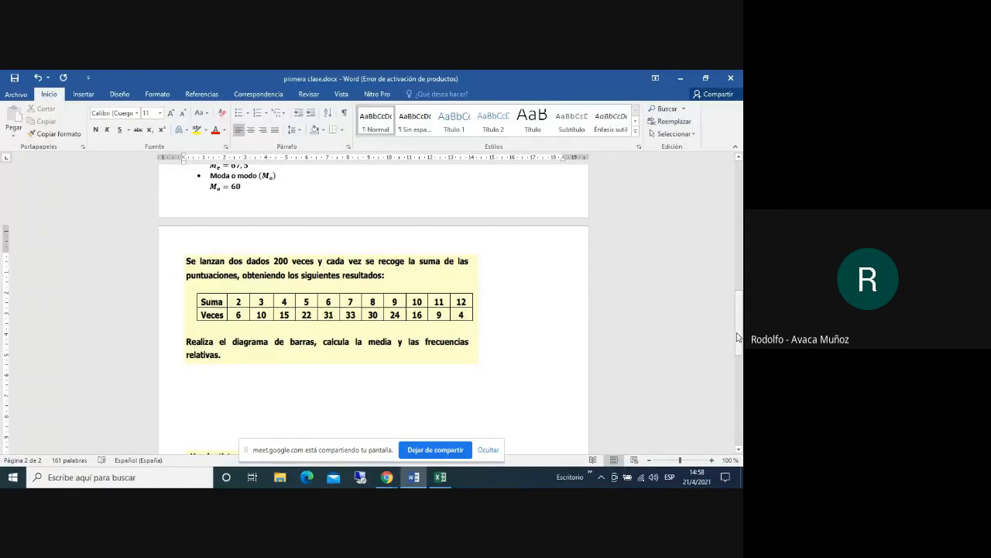
Review the central tendency notes again and compare them with the dice exercise on page 2
drag(740, 331, 739, 291)
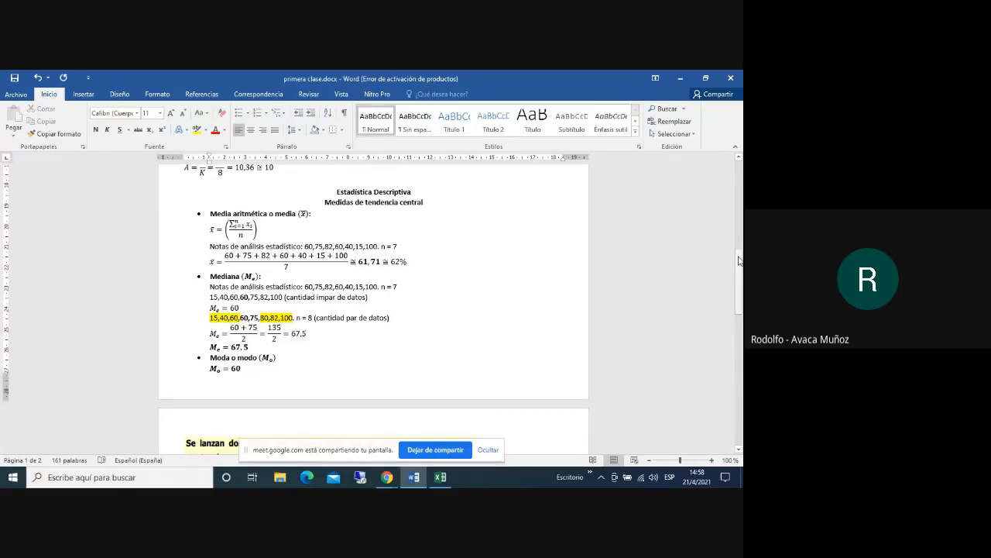
mouse_move(739, 264)
mouse_down()
mouse_move(740, 310)
mouse_move(740, 277)
mouse_up()
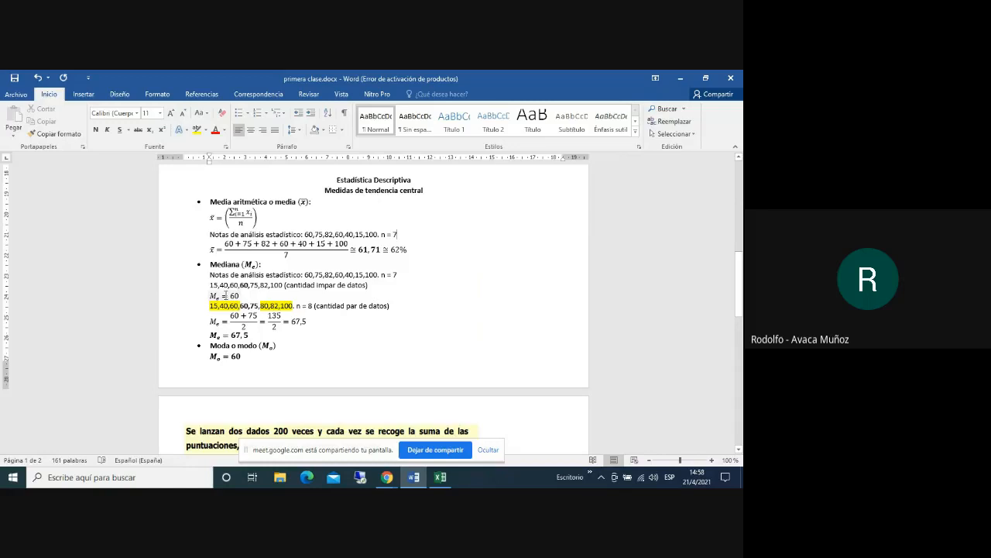
drag(741, 271, 740, 307)
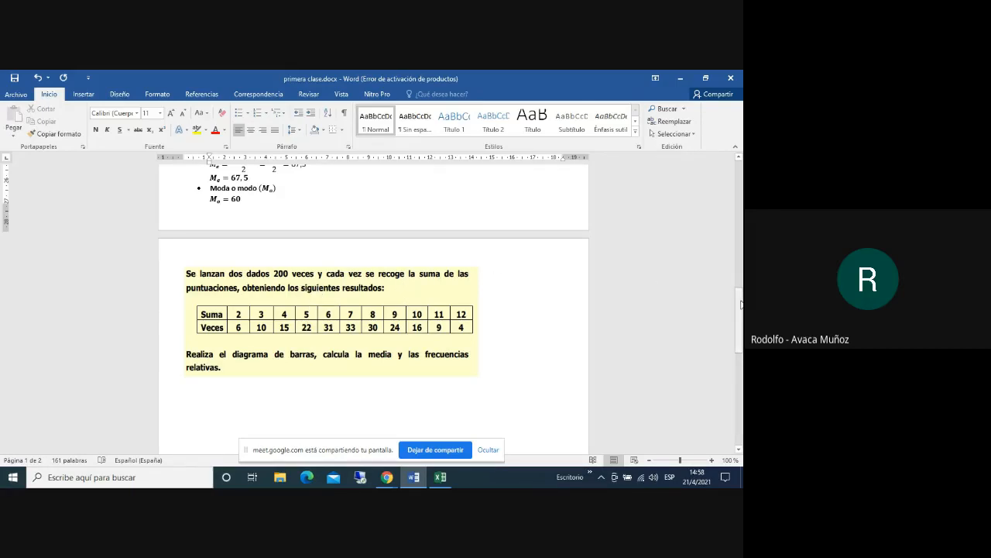
scroll(741, 305, down, 1)
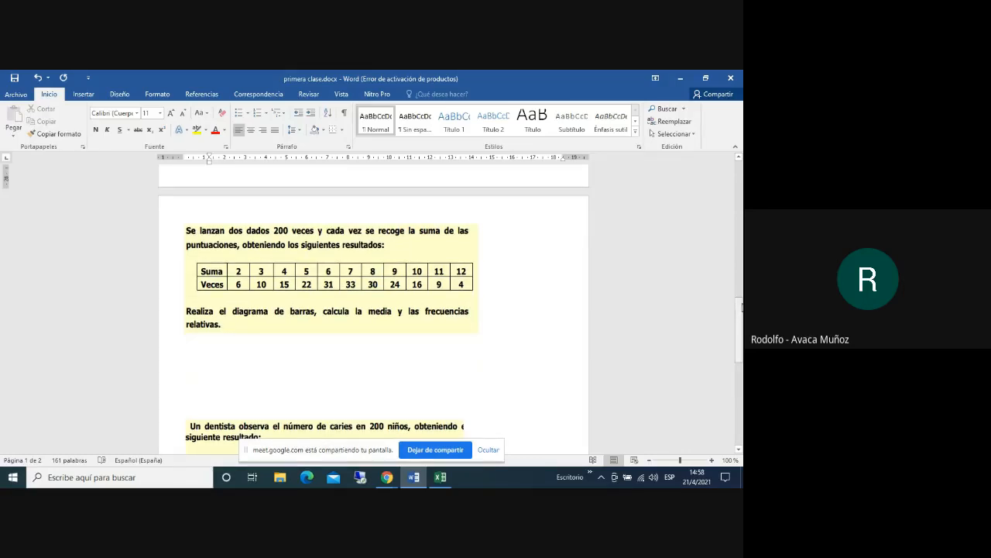
drag(741, 313, 740, 277)
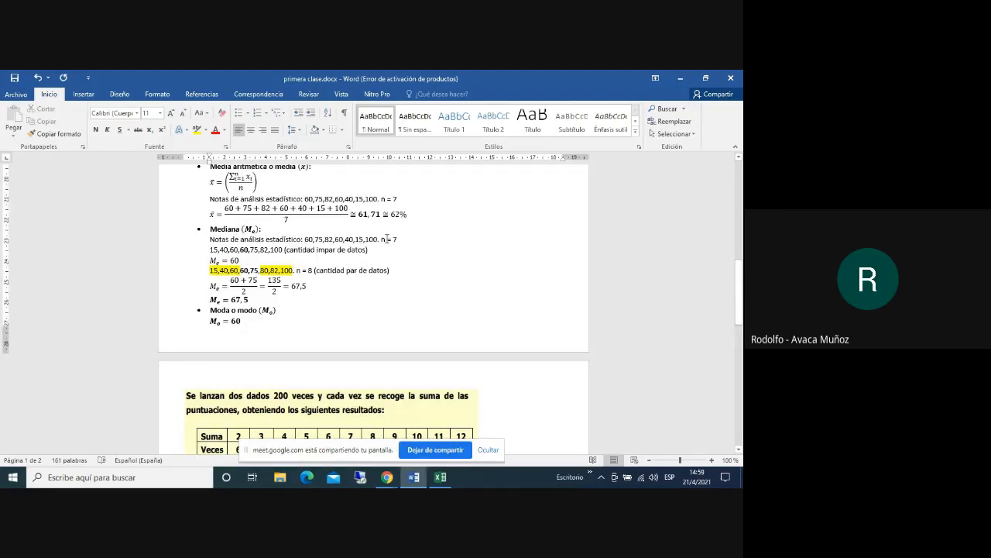
drag(740, 281, 739, 303)
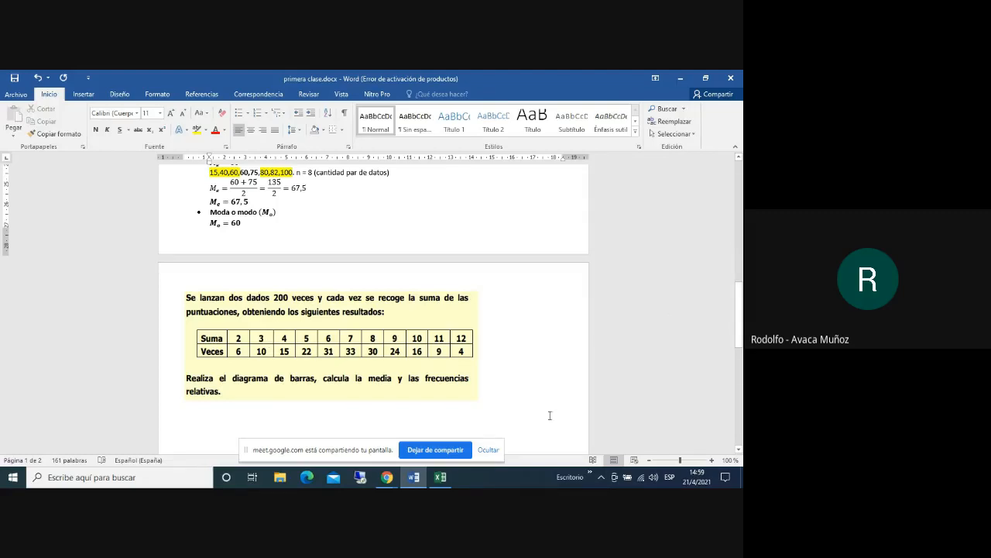
click(407, 408)
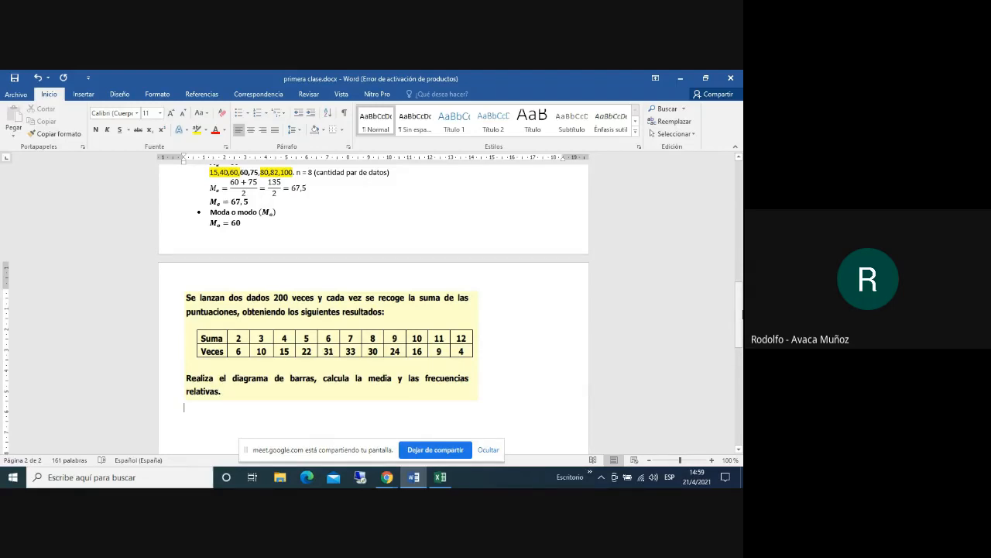
Admit the next waiting participant to the Google Meet call and switch to the blank Excel workbook
click(442, 477)
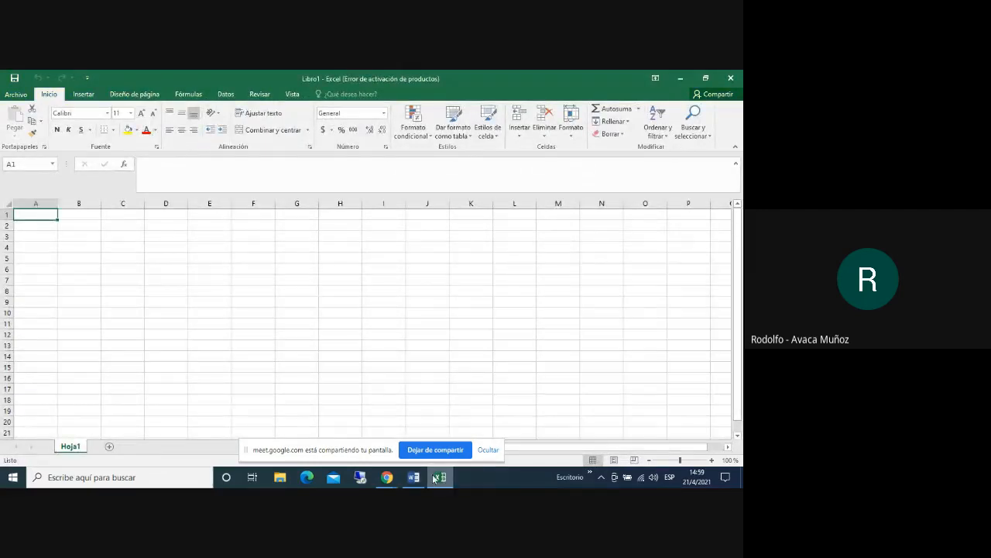
click(388, 477)
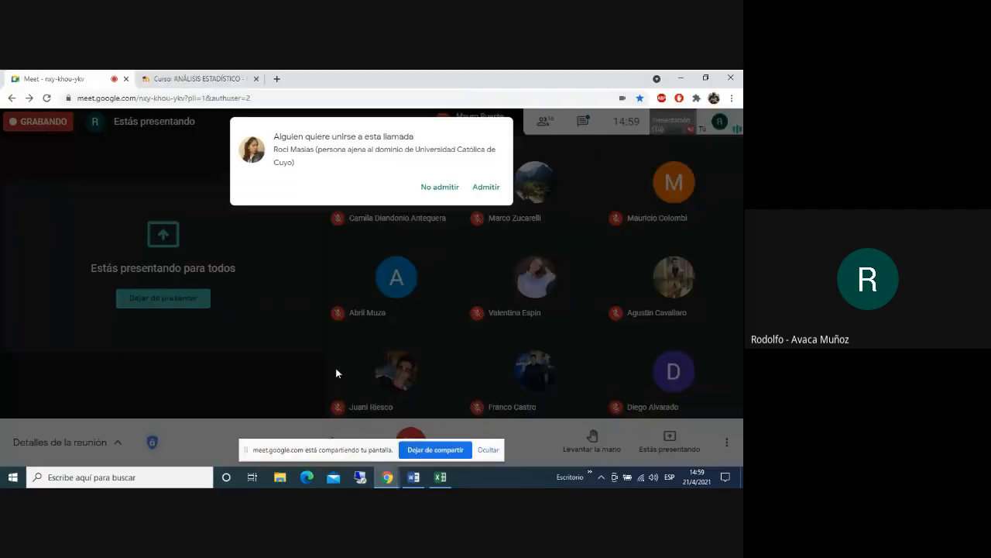
click(327, 430)
click(489, 184)
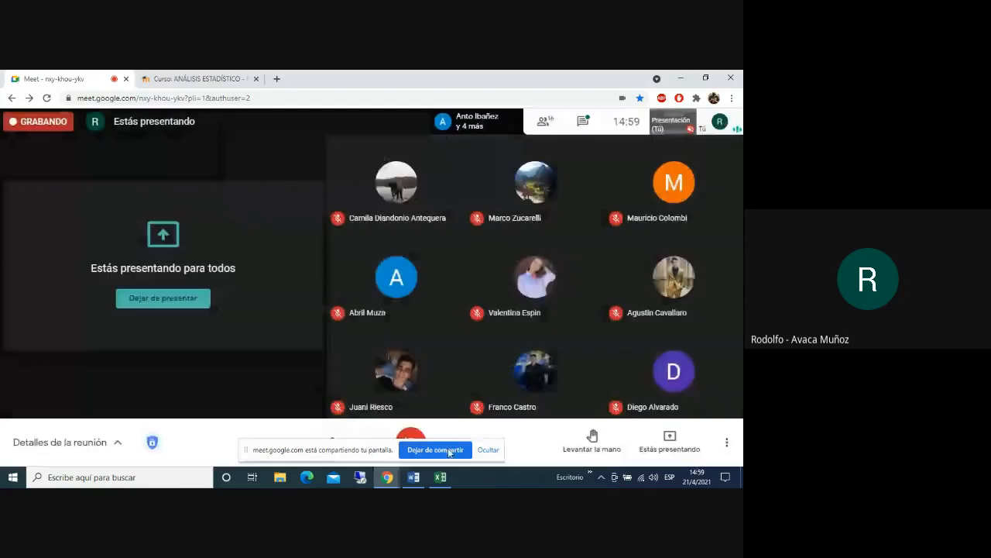
click(440, 477)
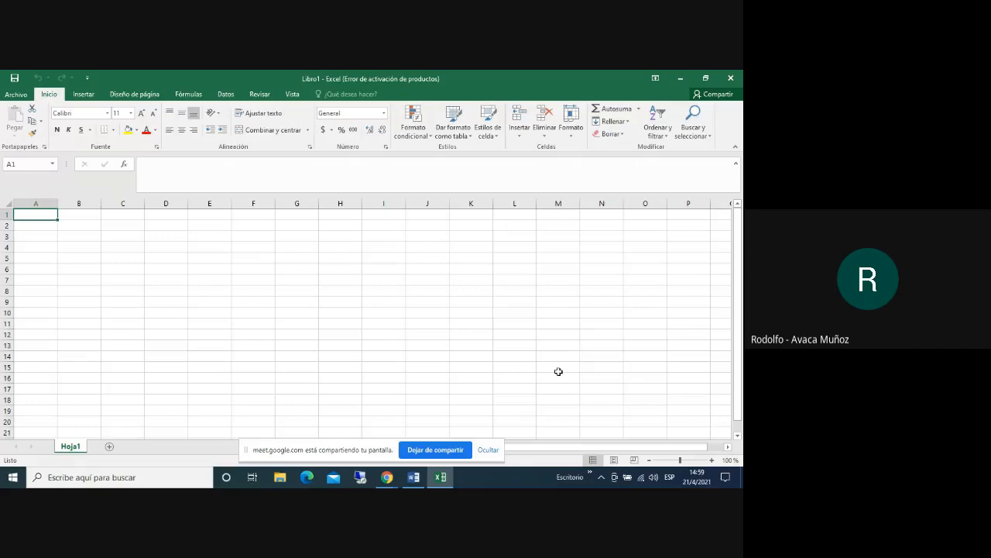
Consult the dice exercise in Word and enter the column header "xi" in cell A1 of the Excel sheet
click(416, 477)
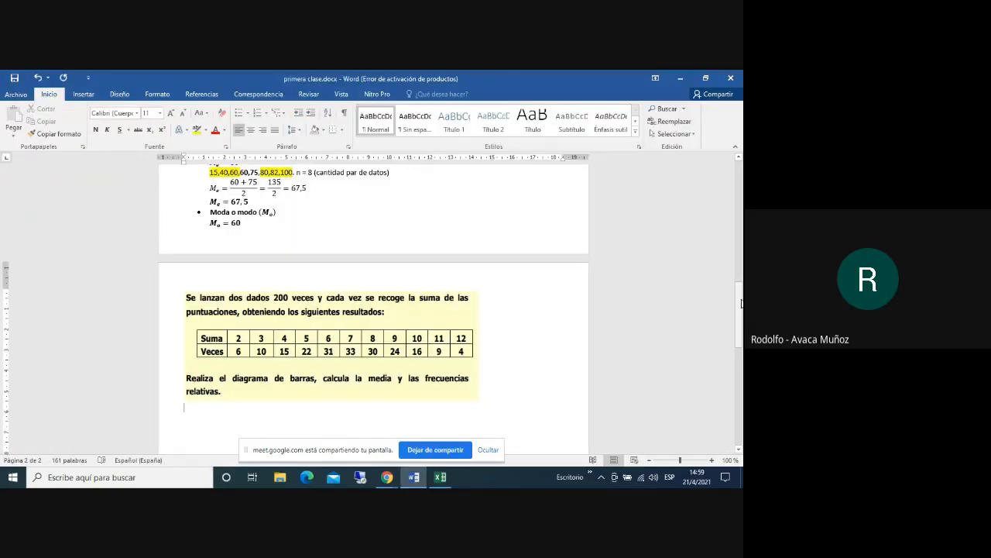
drag(740, 306, 741, 320)
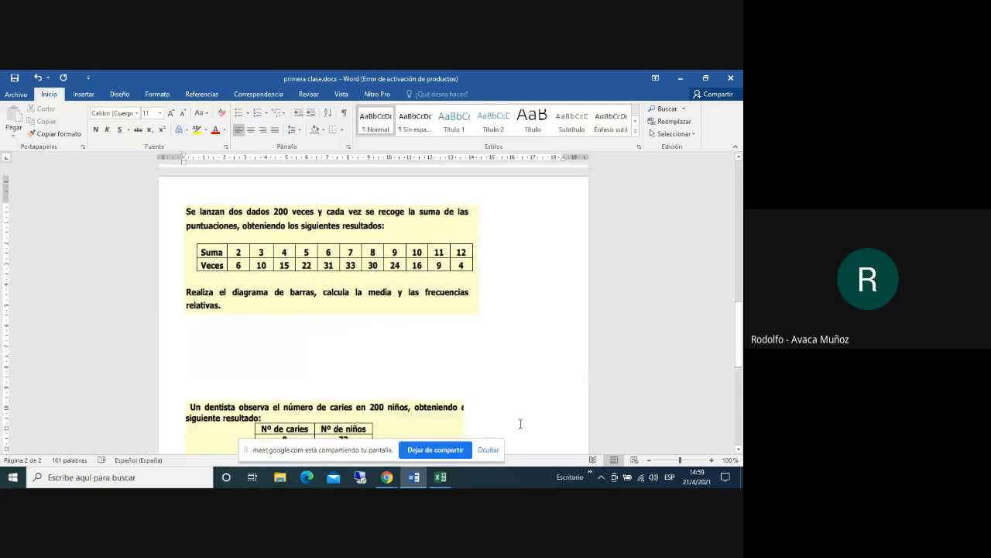
click(438, 479)
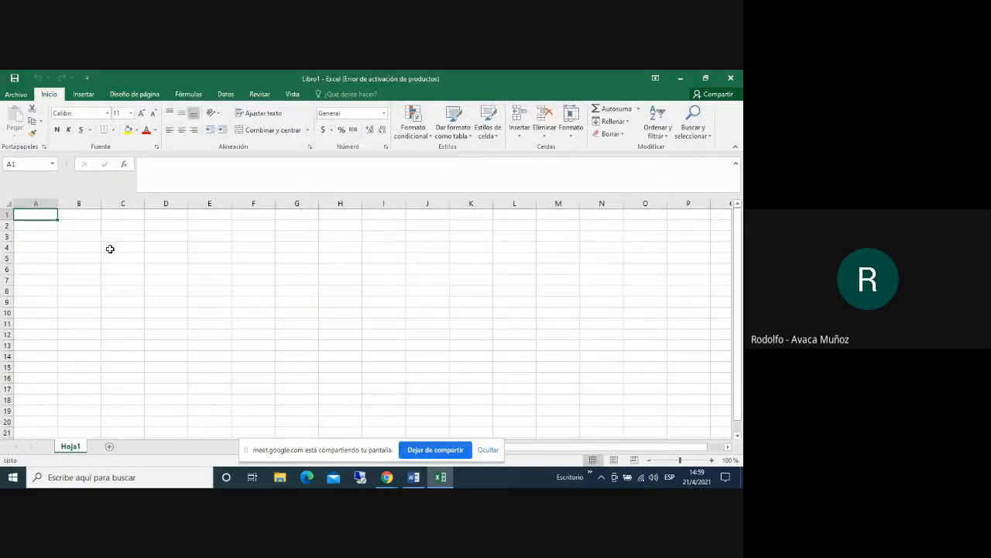
text(xi)
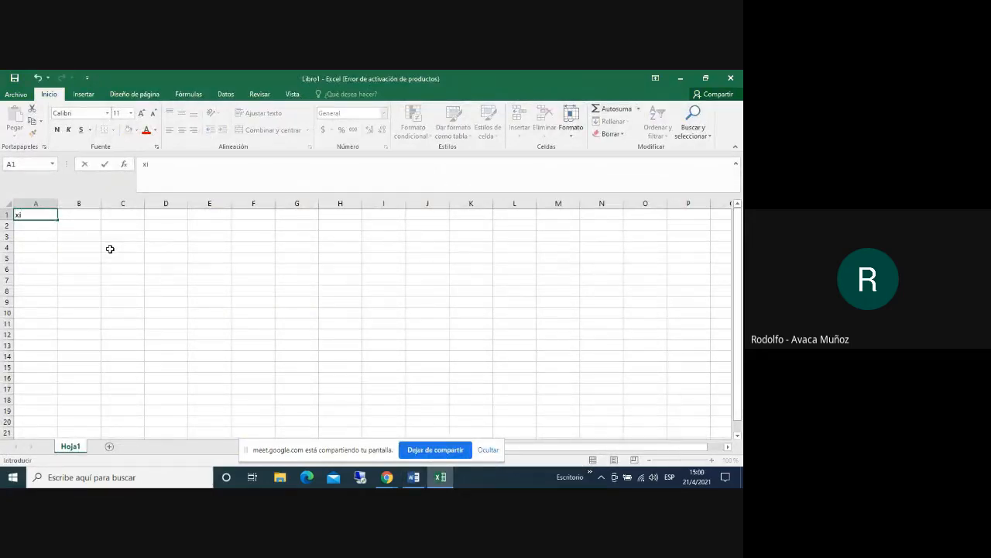
click(39, 224)
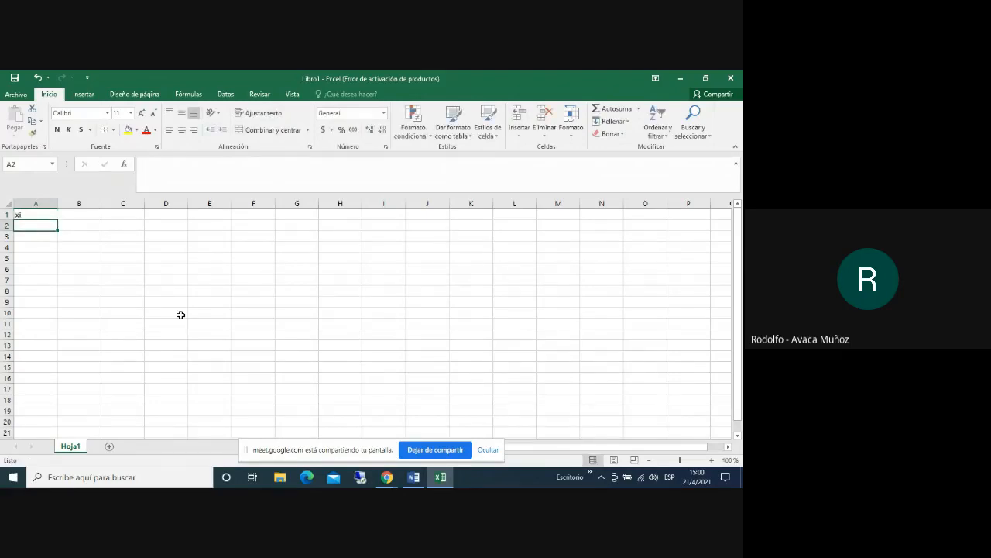
Check the dice sums in the Word exercise, then fill A2:A12 of the Excel sheet with the series 2 to 12
click(414, 477)
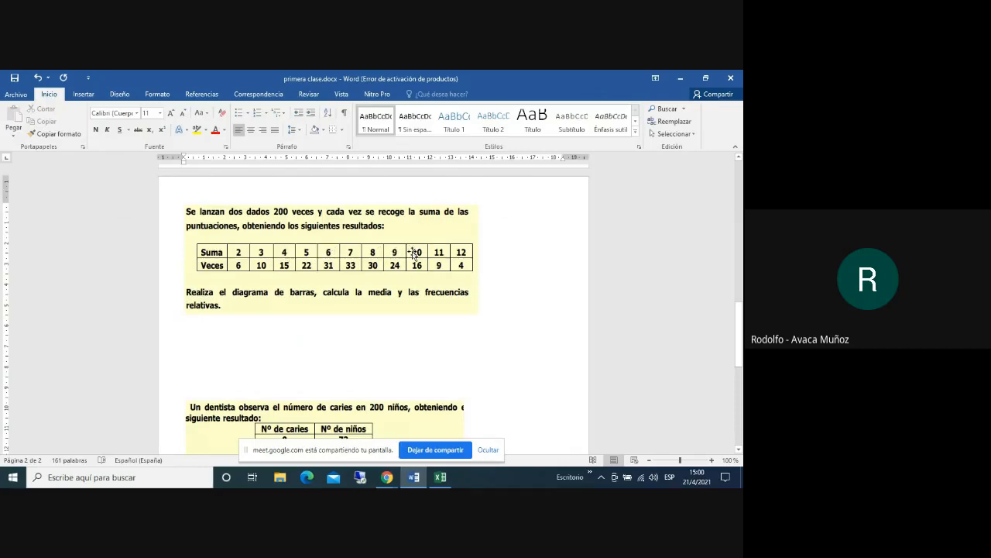
click(440, 478)
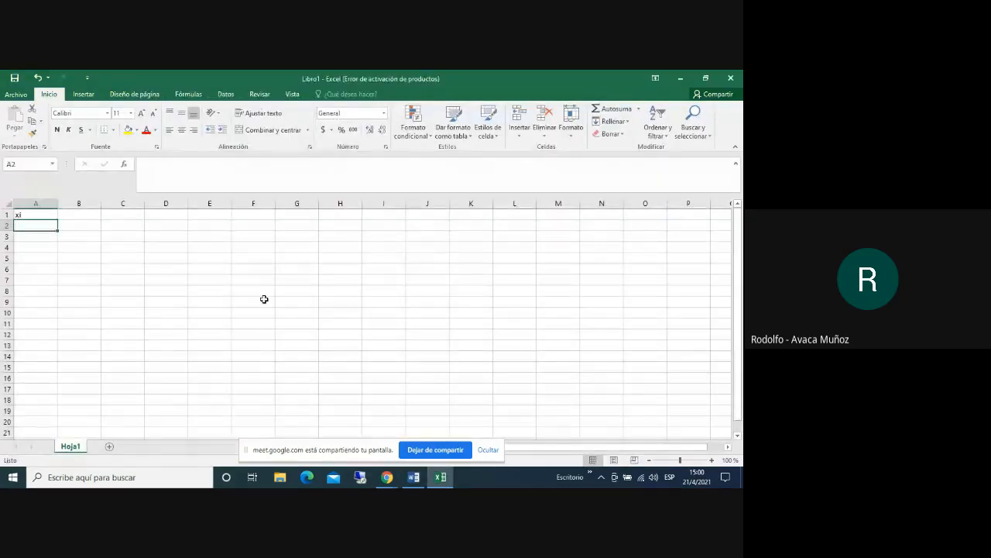
text(2)
key(Return)
text(3)
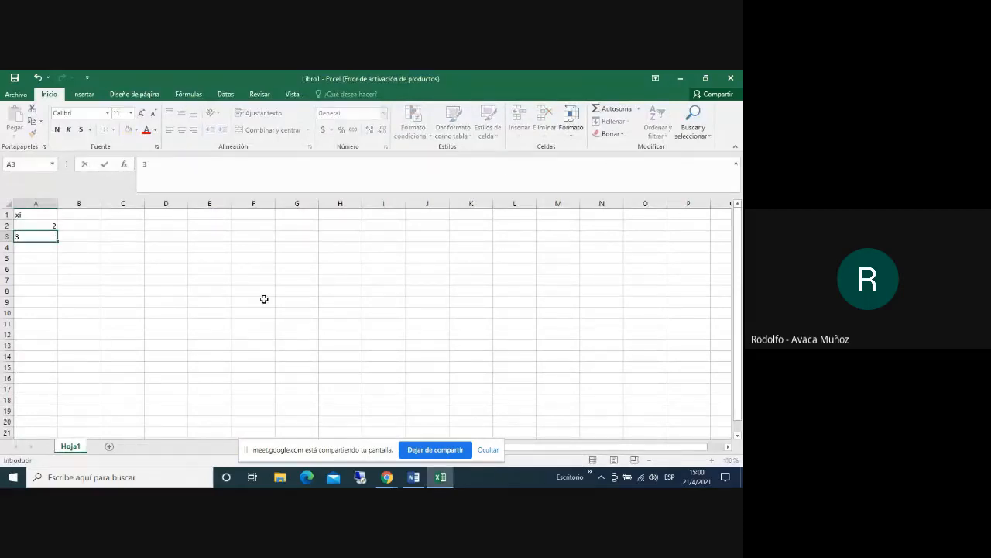
key(Return)
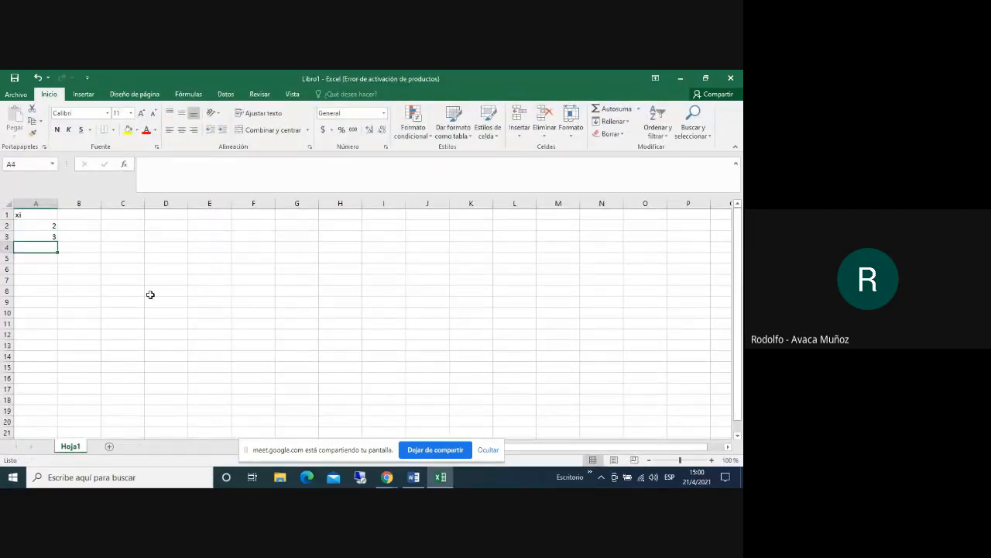
click(48, 225)
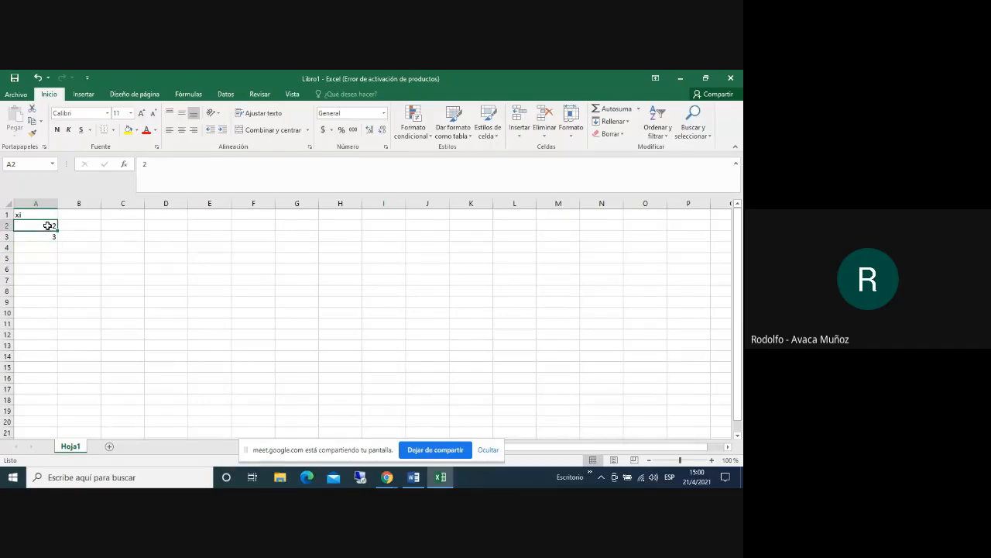
drag(48, 225, 52, 336)
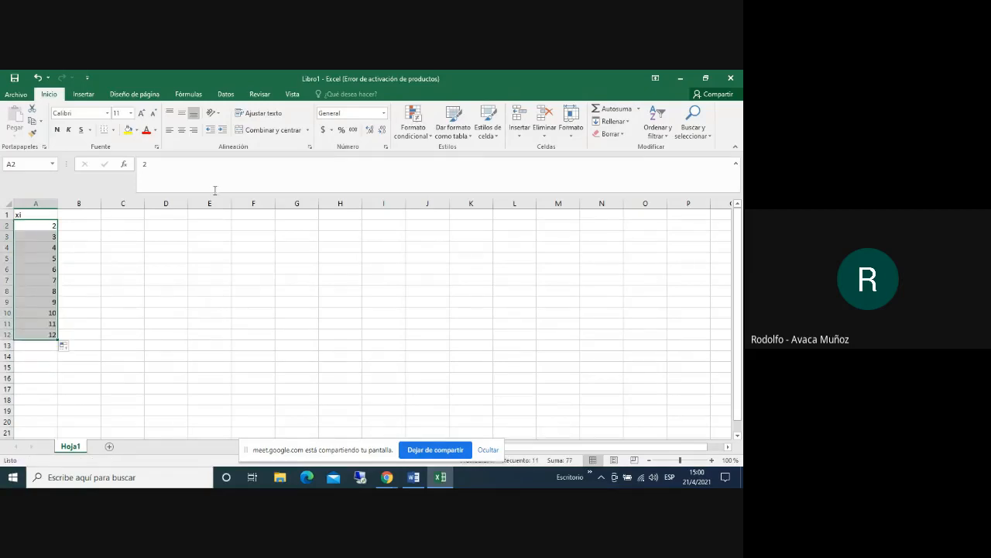
Centre the contents of the range A1:K18 horizontally
click(182, 130)
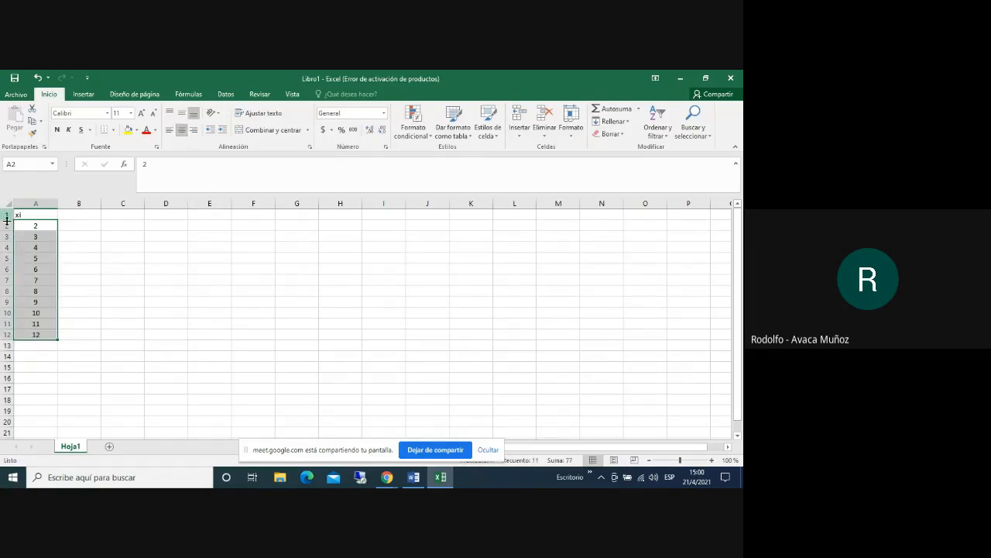
drag(29, 215, 467, 403)
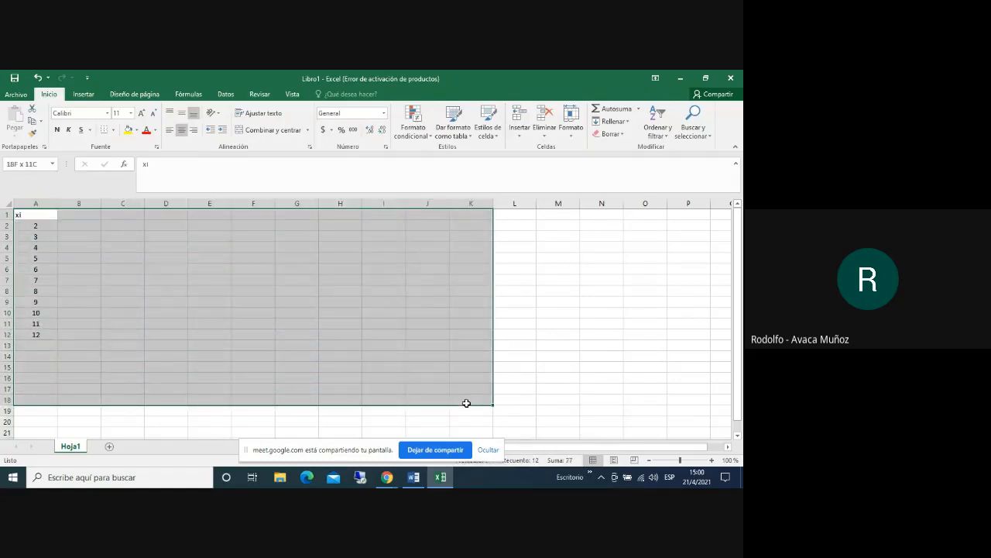
click(181, 130)
click(194, 130)
click(182, 129)
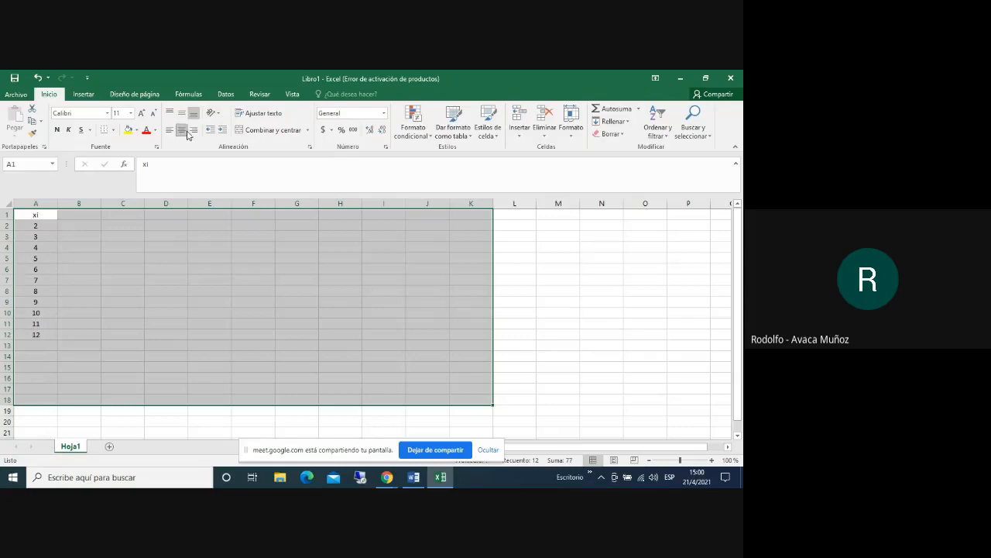
click(559, 322)
Enter the column header "fi" in cell B1
click(75, 215)
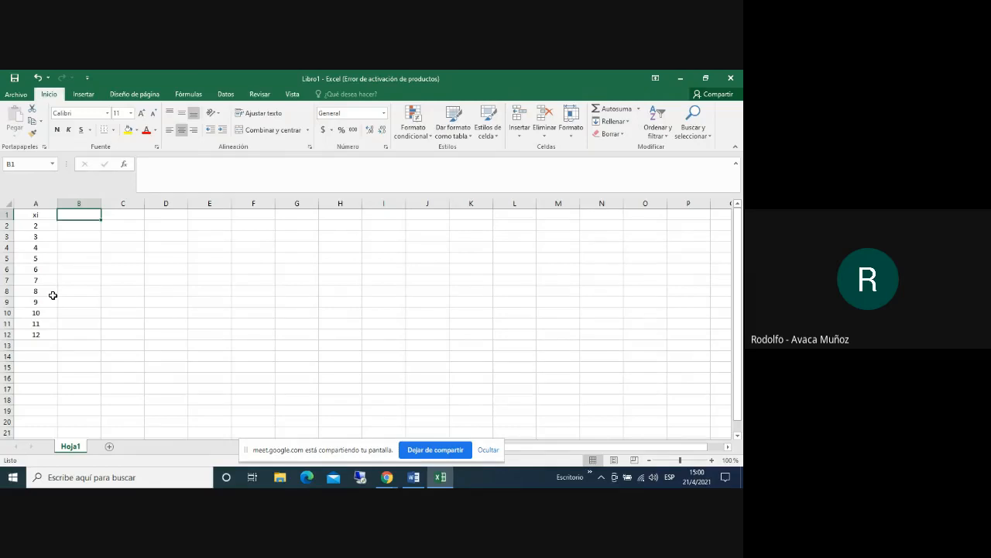
text(fi)
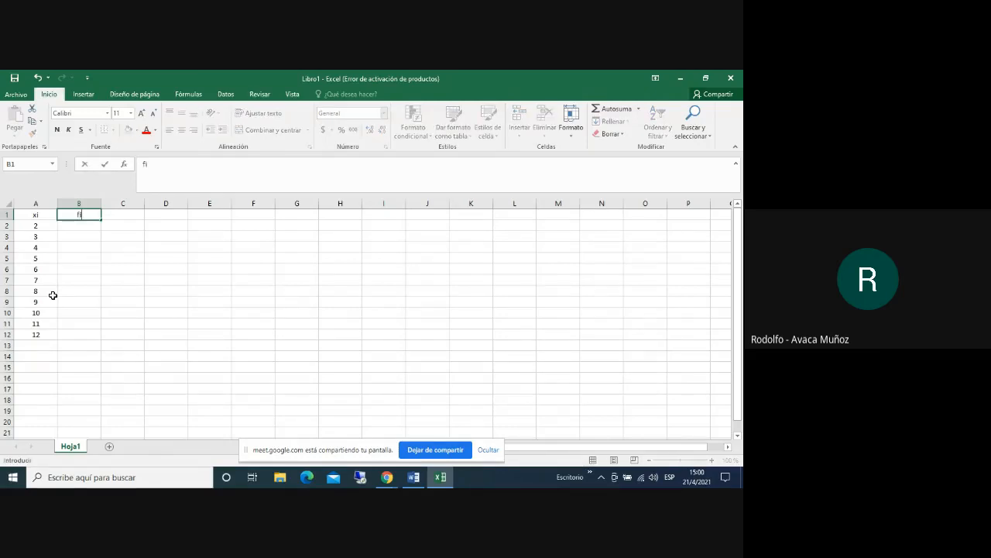
click(78, 225)
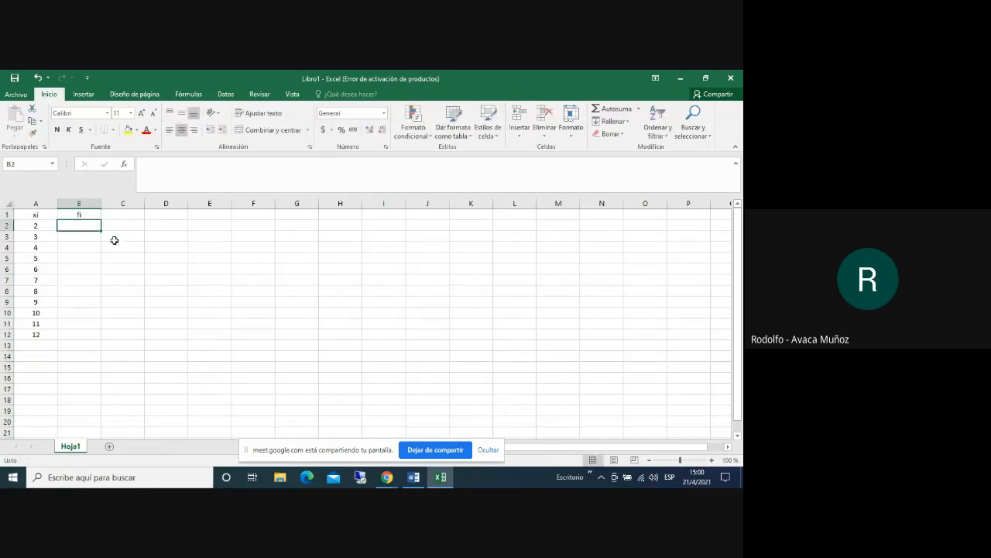
Consult the Veces row of the Word exercise and enter the frequencies 6, 10 and 15 in B2:B4 in Excel
click(411, 477)
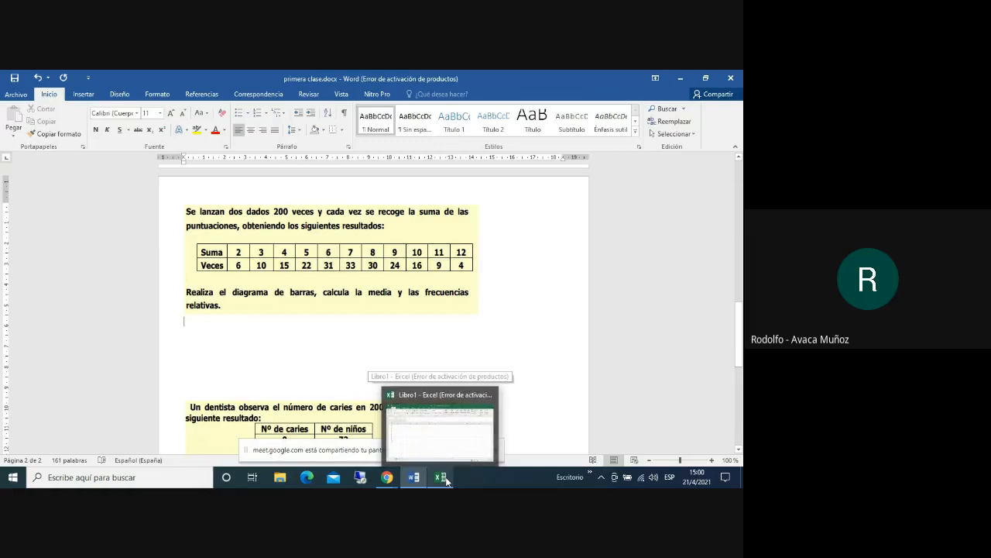
click(441, 477)
text(6)
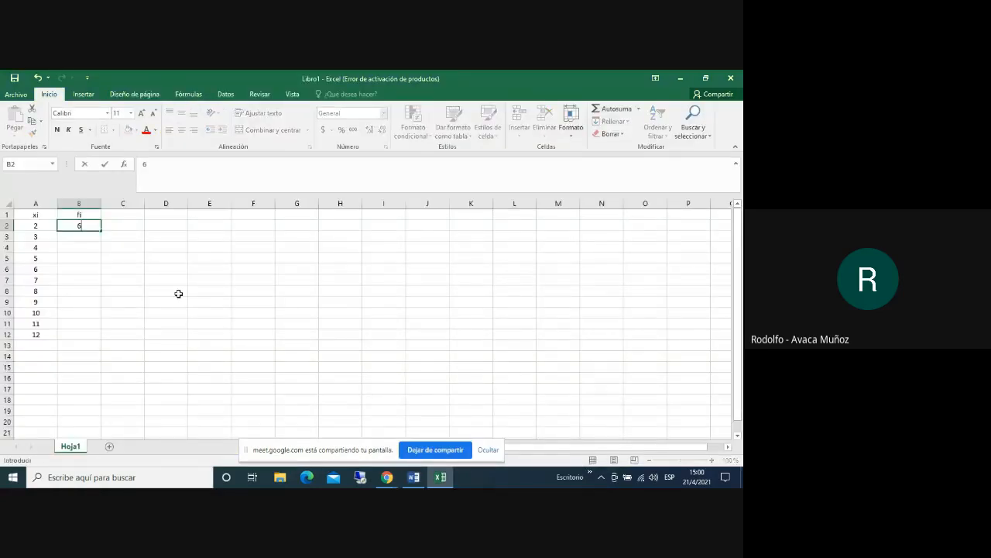
key(Return)
text(10)
key(Return)
text(15)
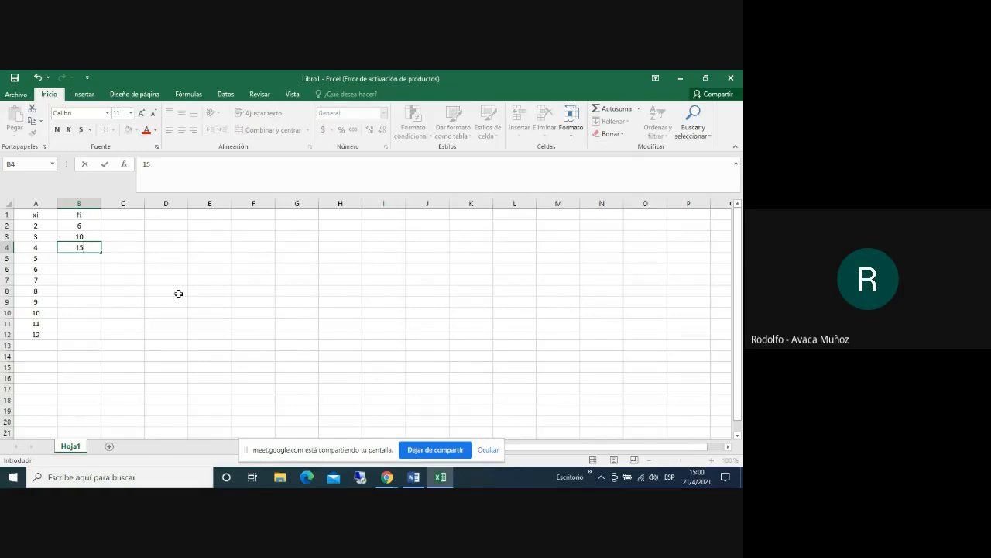
key(Return)
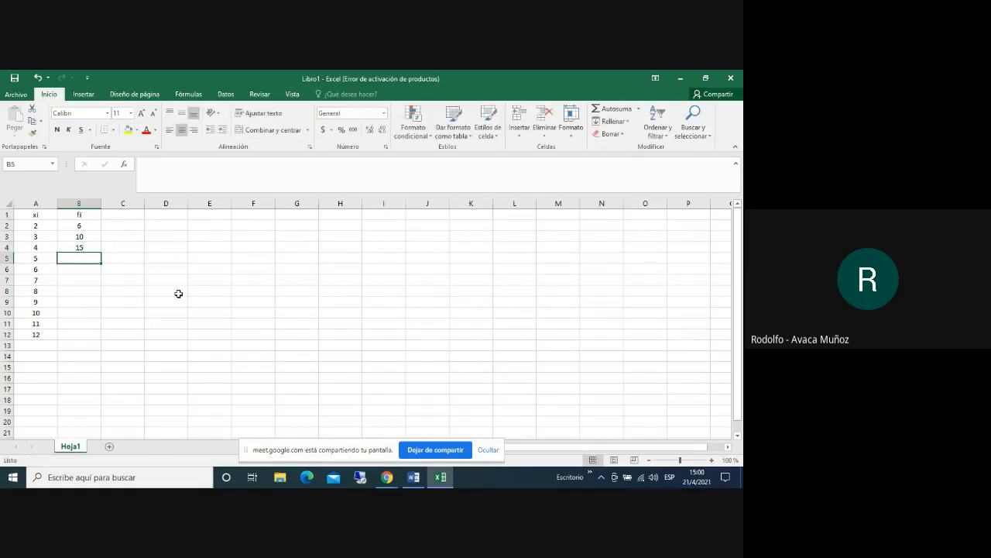
Check the dice table in Word again and enter the frequencies 22, 31 and 33 in B5:B7 of the Excel sheet
click(415, 477)
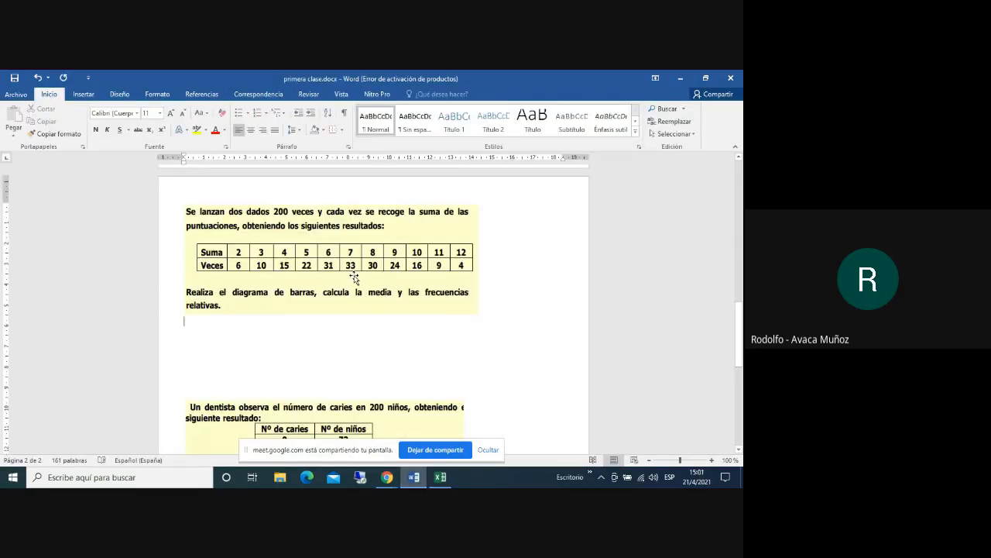
click(226, 252)
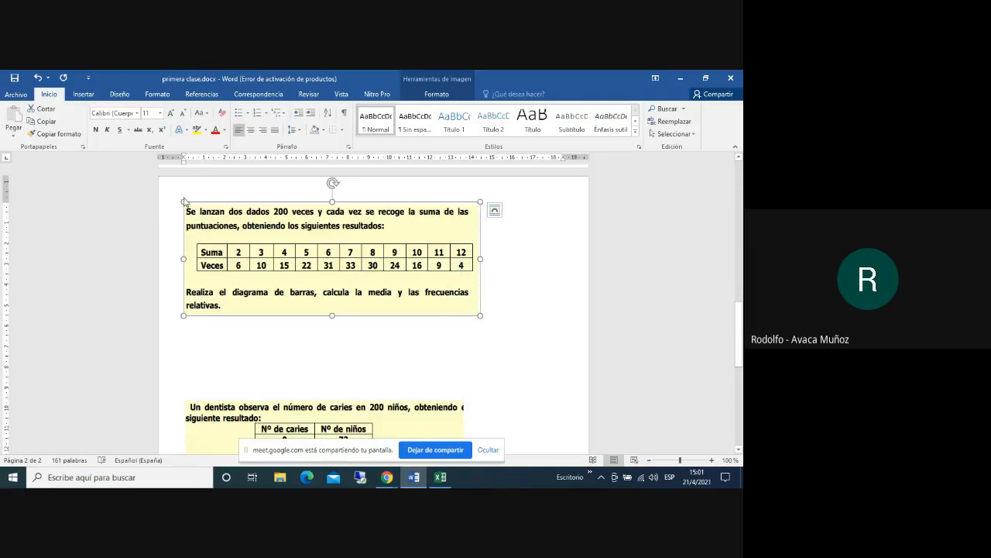
click(437, 480)
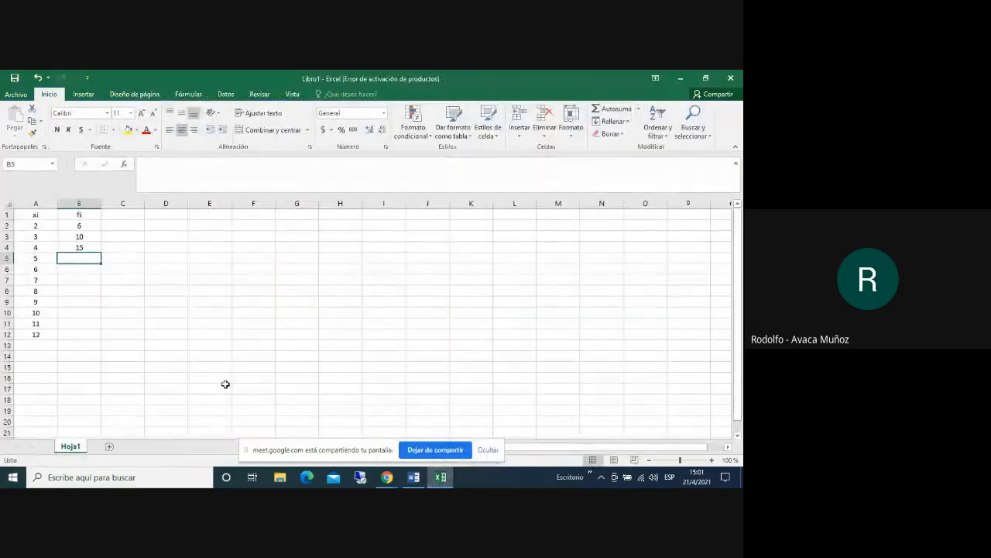
key(Return)
text(31)
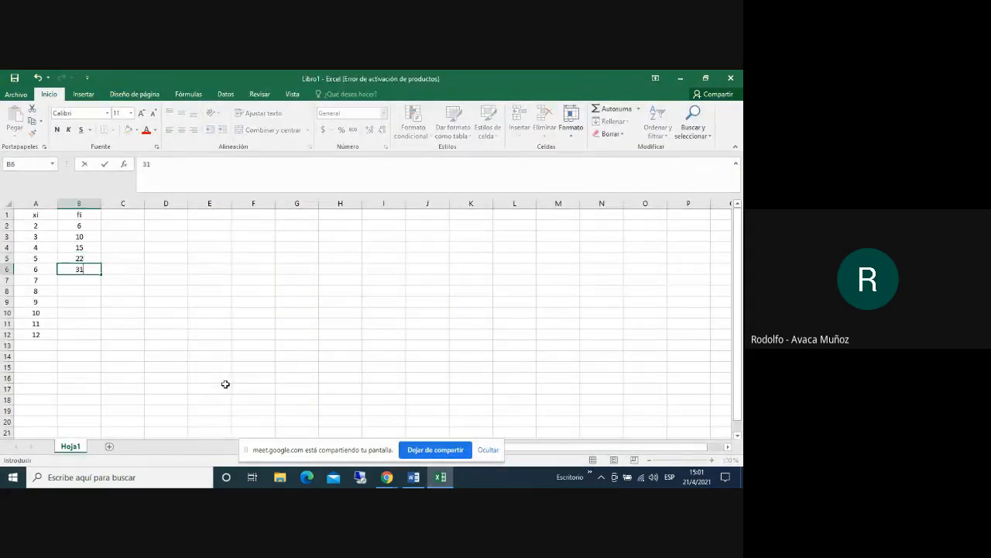
key(Return)
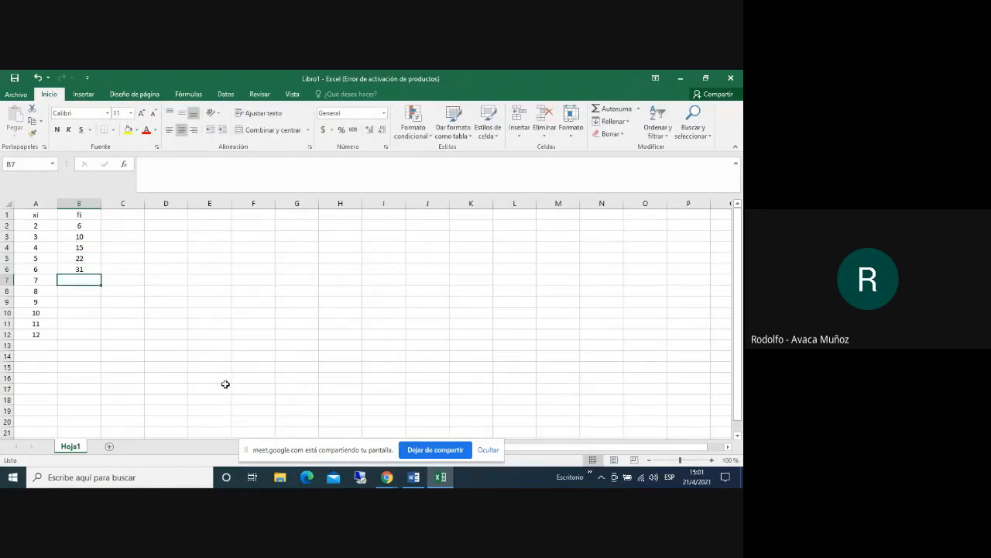
text(33)
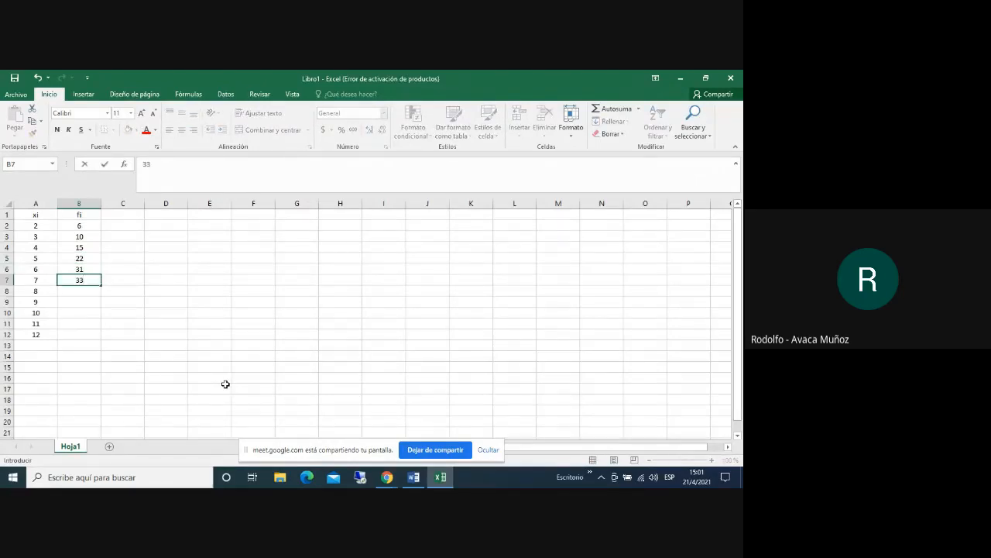
key(Return)
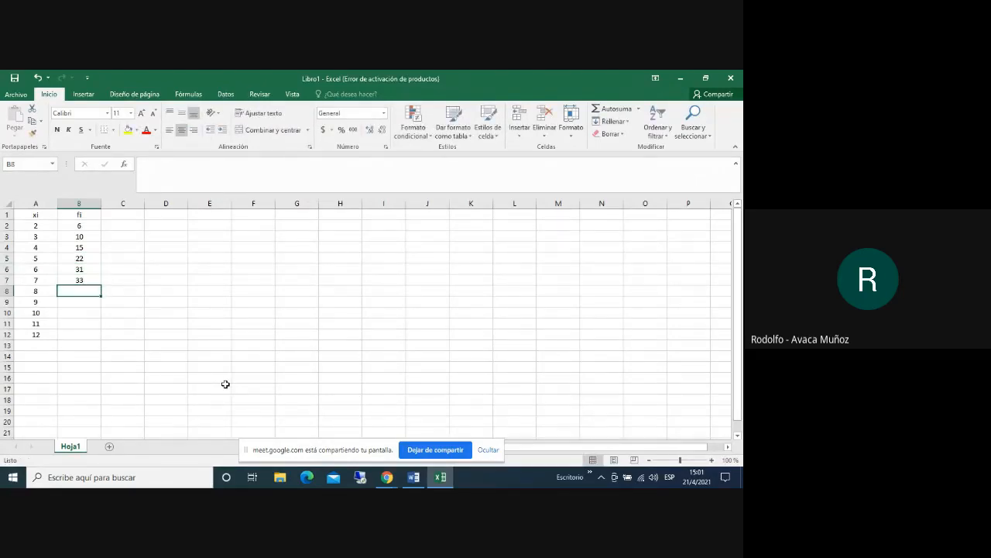
Look up the next Veces values in Word and enter 30, 24 and 16 in B8:B10 of the Excel sheet
click(412, 479)
click(413, 477)
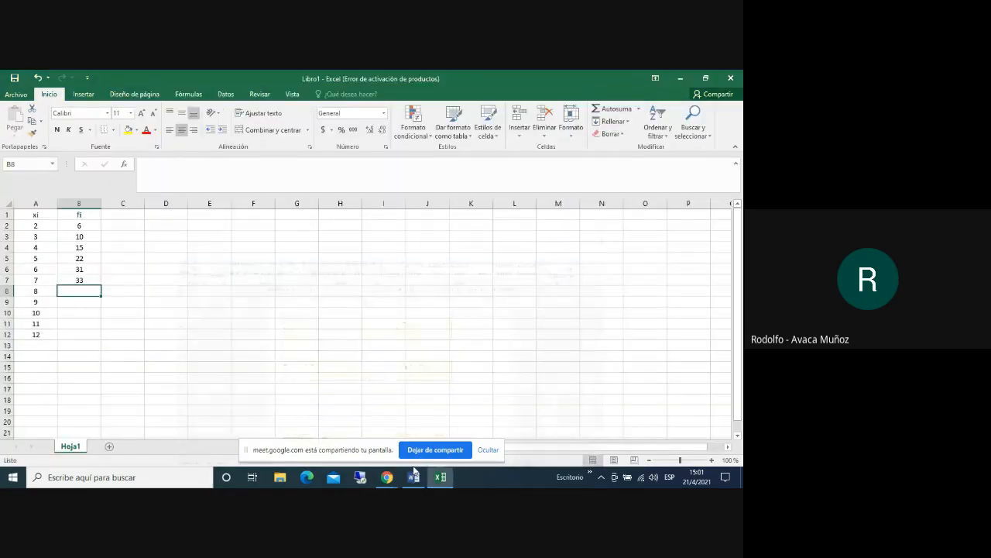
text(30)
key(Return)
text(24)
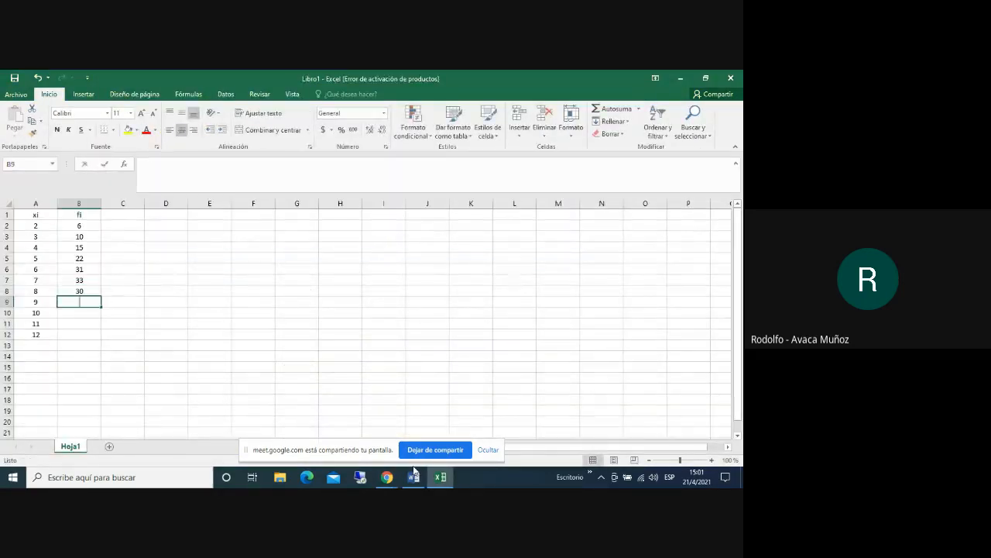
key(Return)
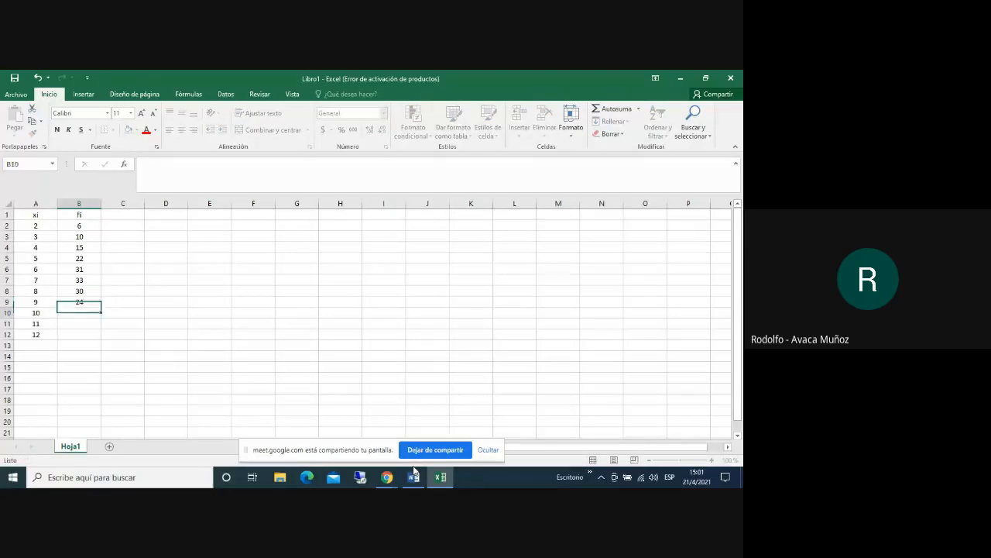
text(16)
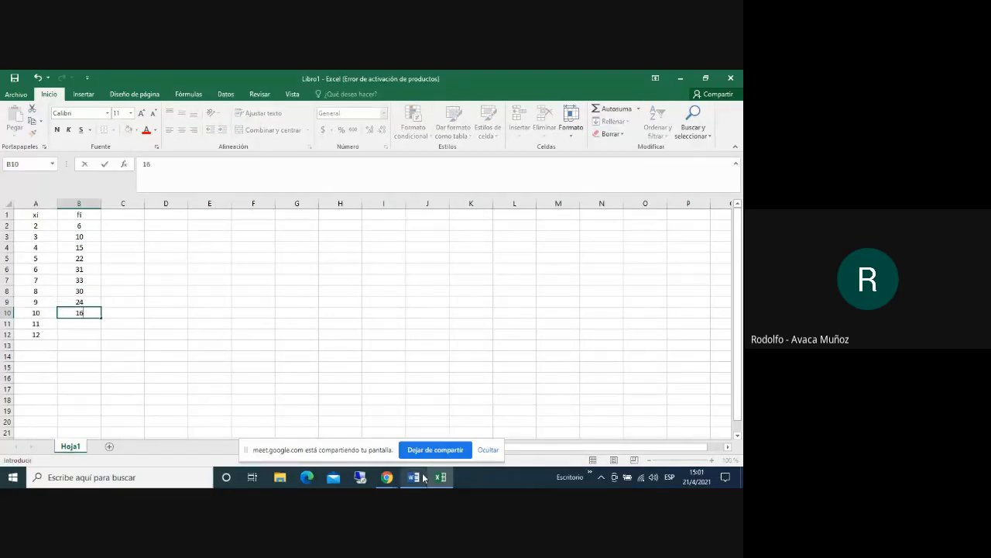
Check the last two Veces values in Word and enter 9 and 4 in B11:B12 of the Excel sheet
click(415, 476)
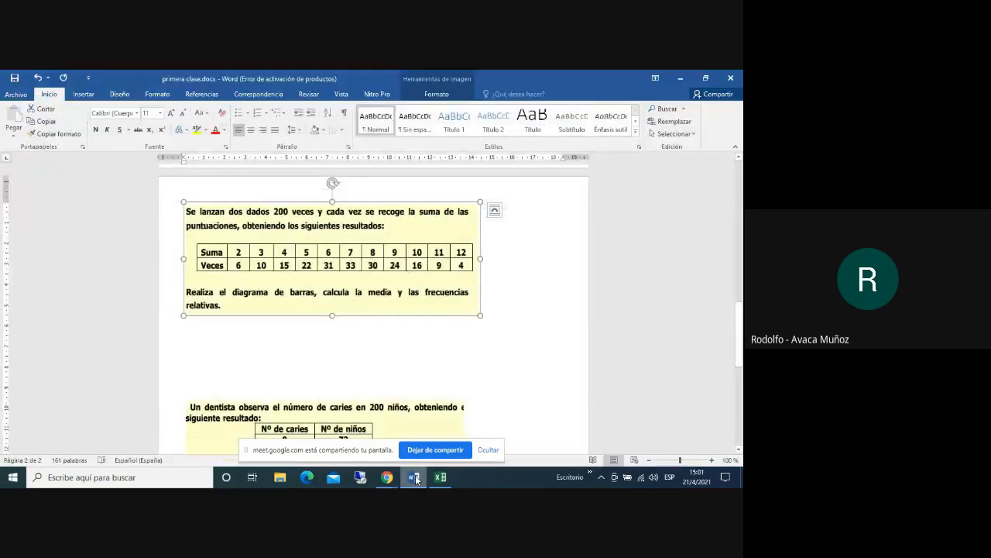
click(415, 477)
key(Return)
text(9)
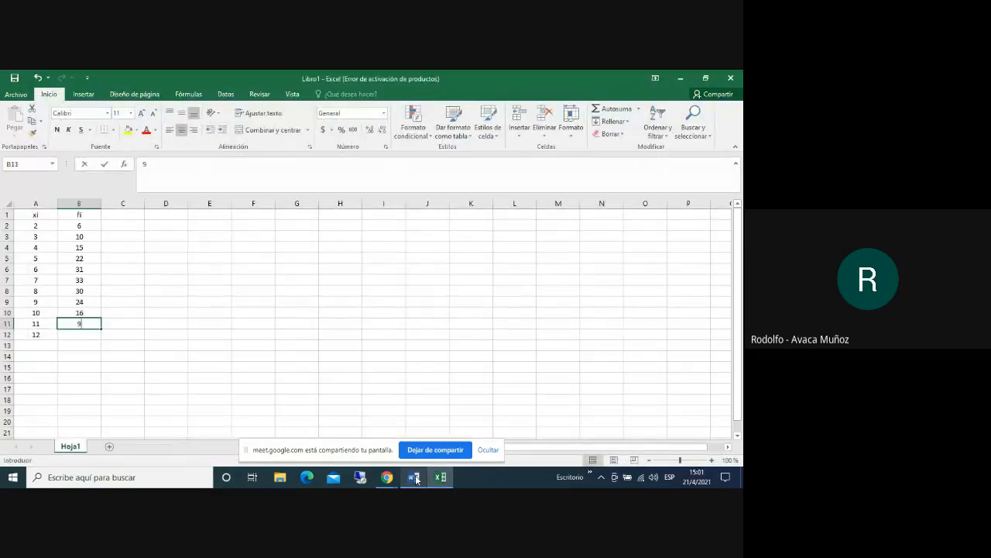
key(Return)
text(4)
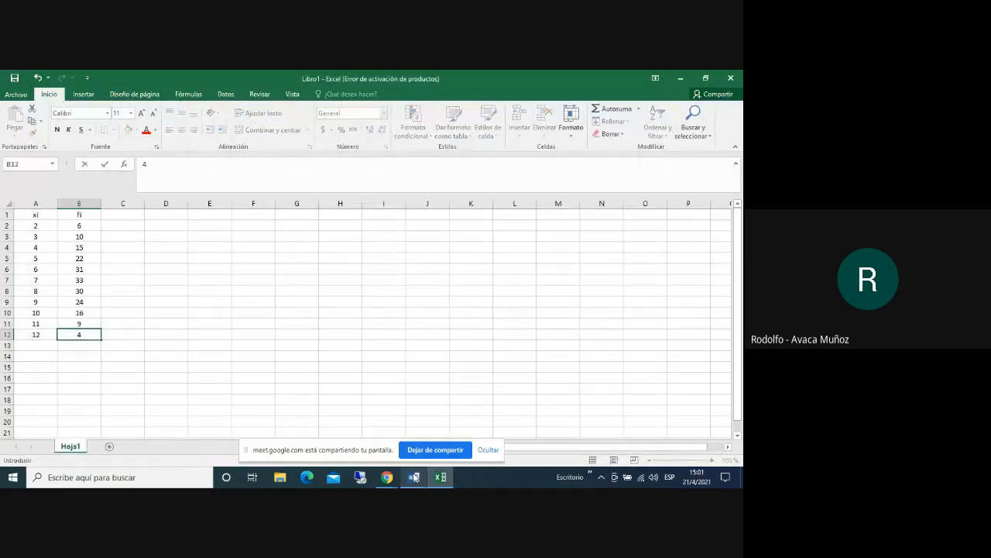
Label cell A13 "Totales" and sum the frequencies in B13 with =SUMA(B2:B12)
click(45, 349)
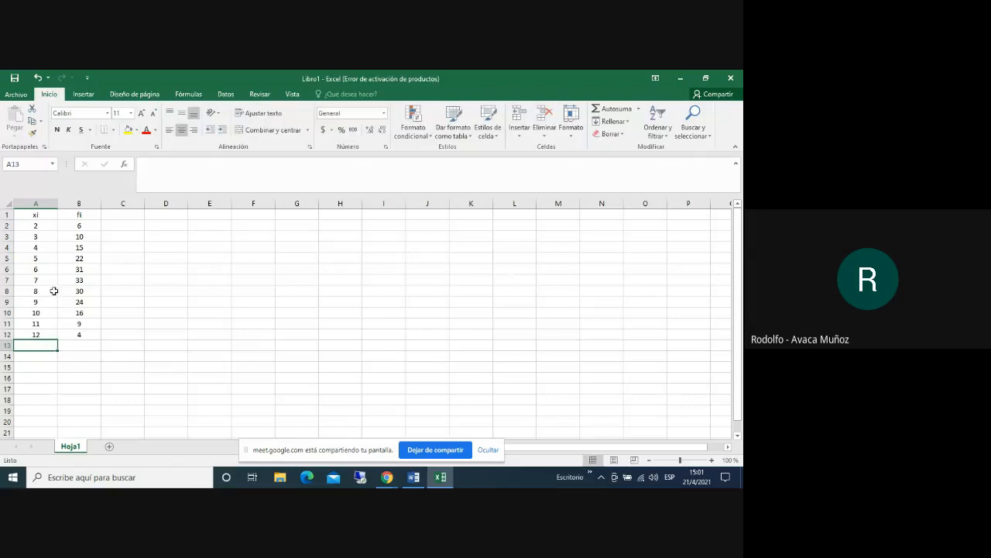
text(Total)
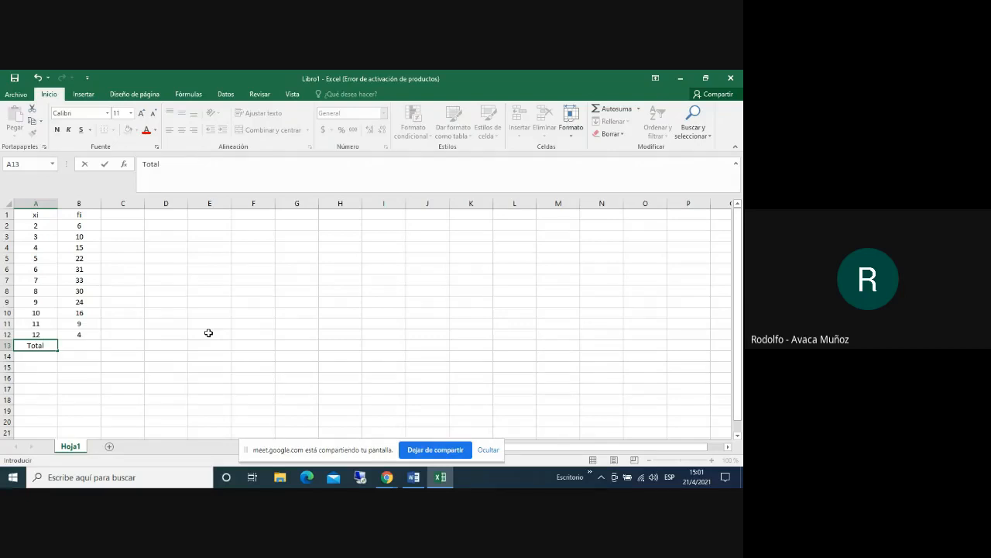
text(es)
key(Tab)
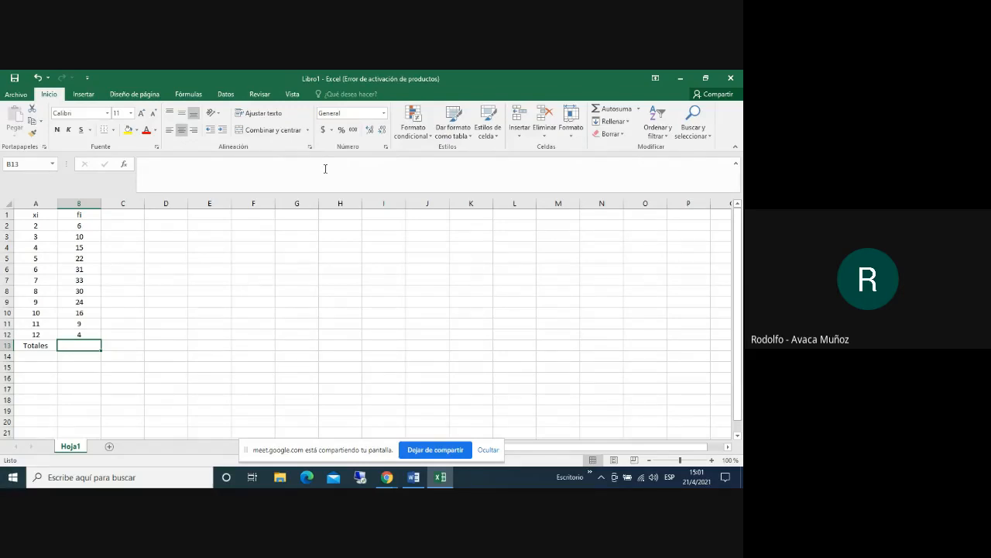
click(604, 111)
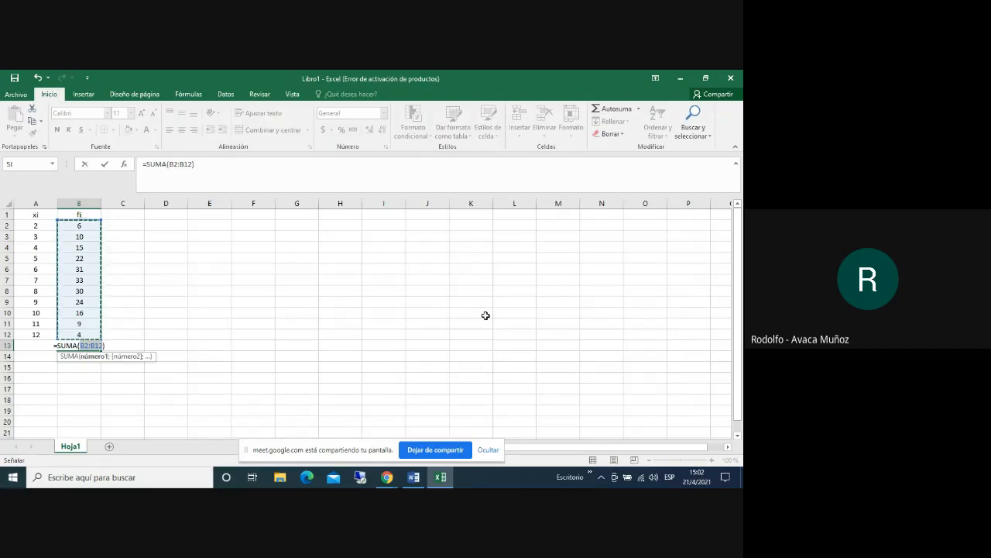
key(Return)
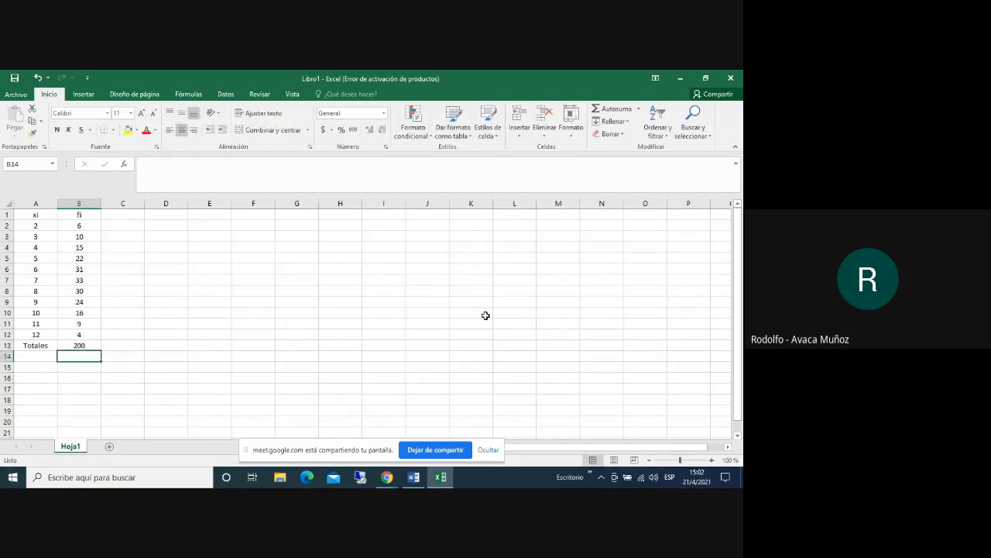
Clear the total in B13 and re-enter it as =SUMA(B2:B12)
click(89, 346)
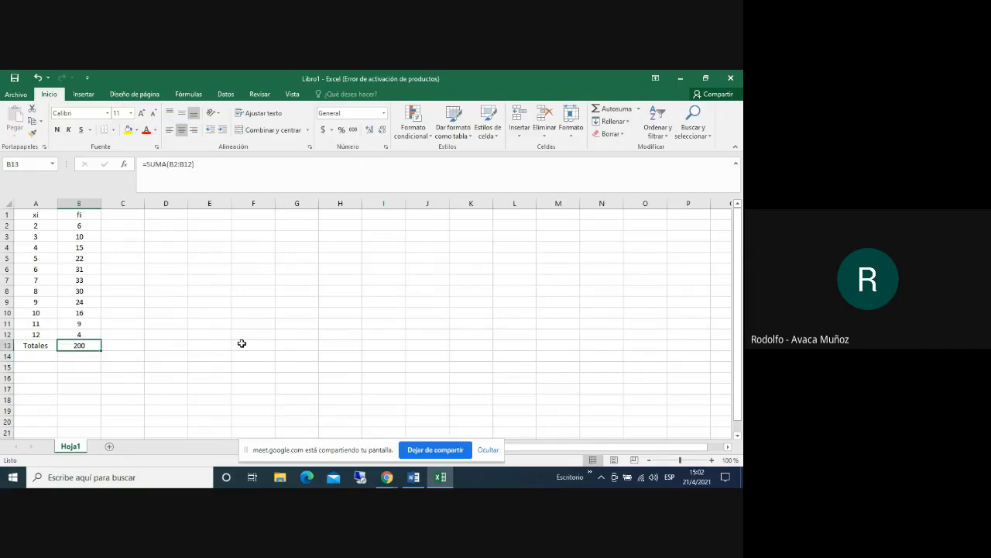
key(Delete)
text(=)
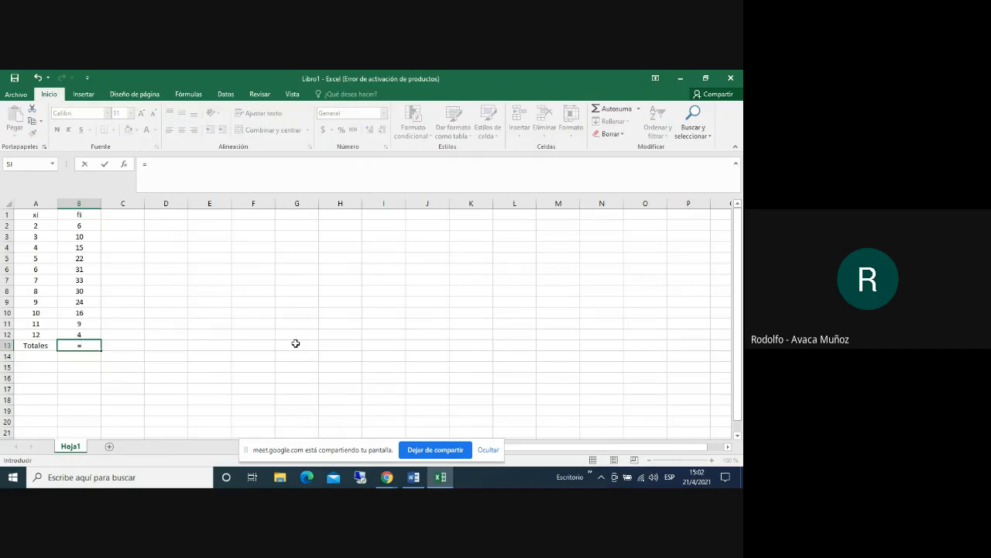
text(suma)
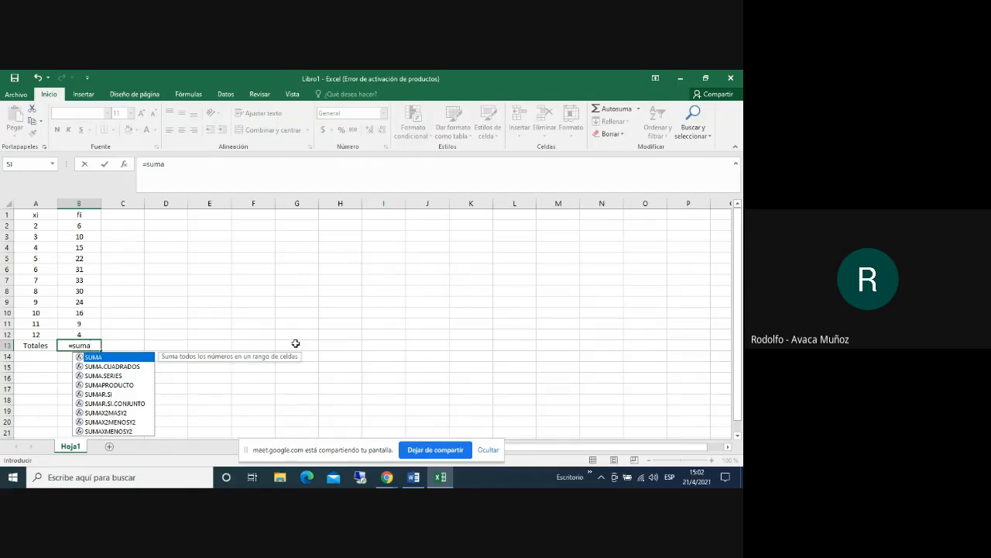
text(()
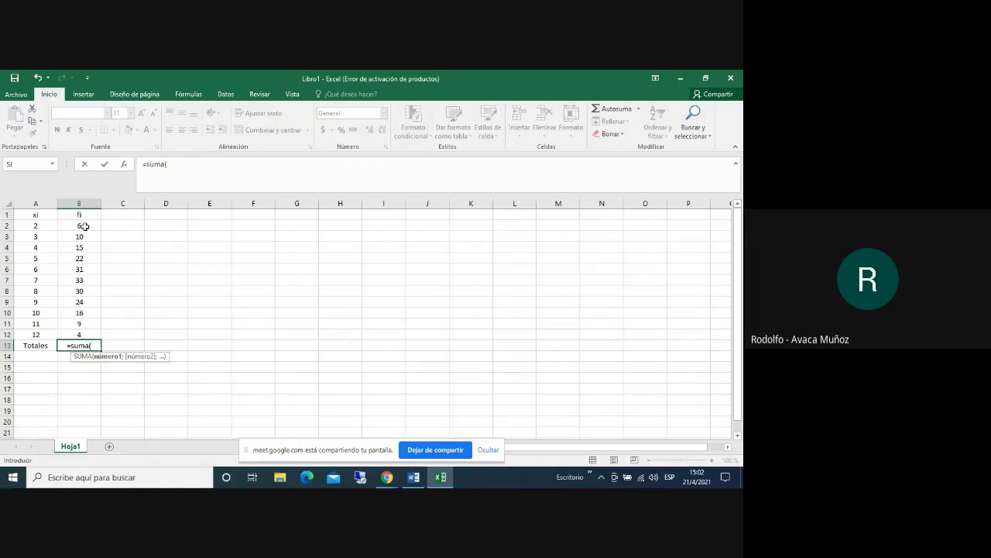
drag(85, 226, 88, 332)
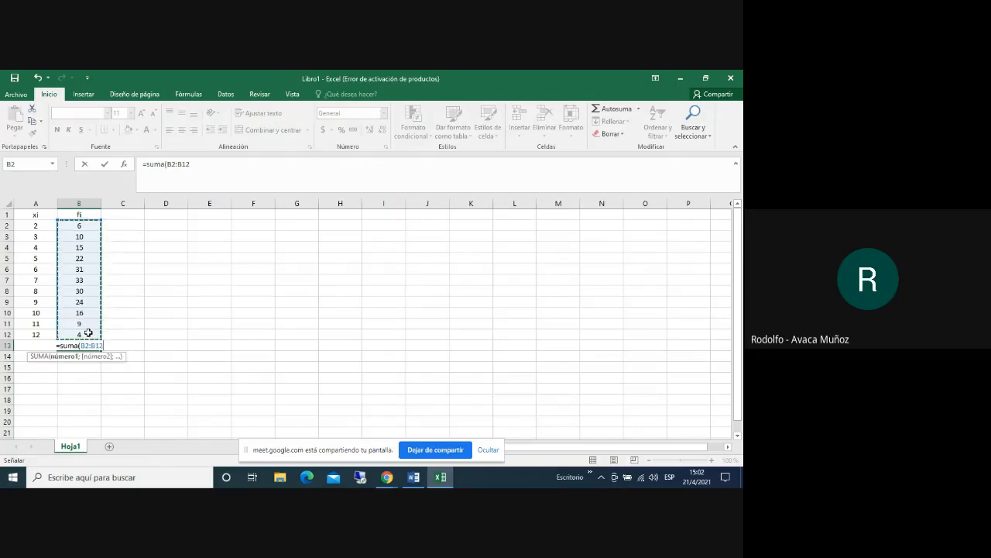
text())
key(Return)
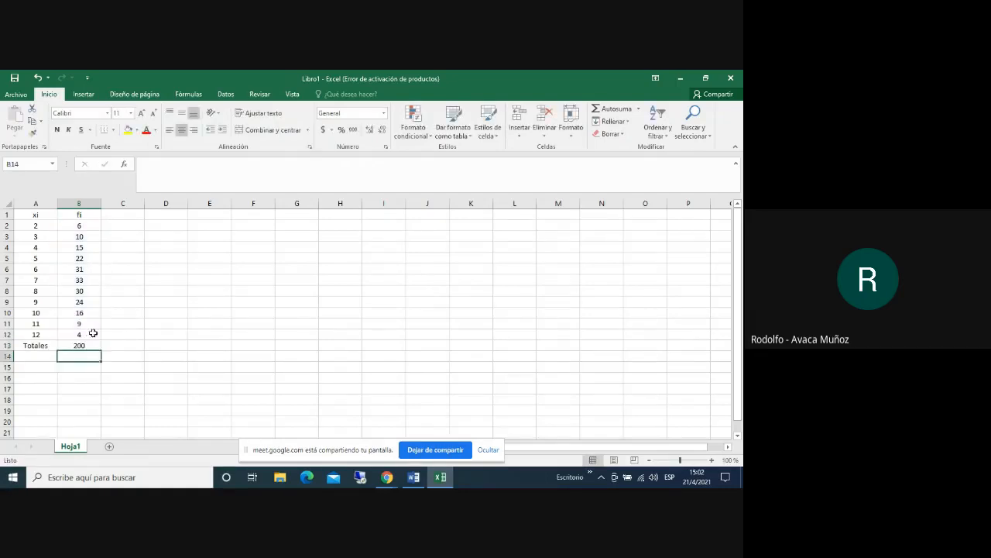
Make the Totales row (row 13) bold and select its total in B13
click(8, 345)
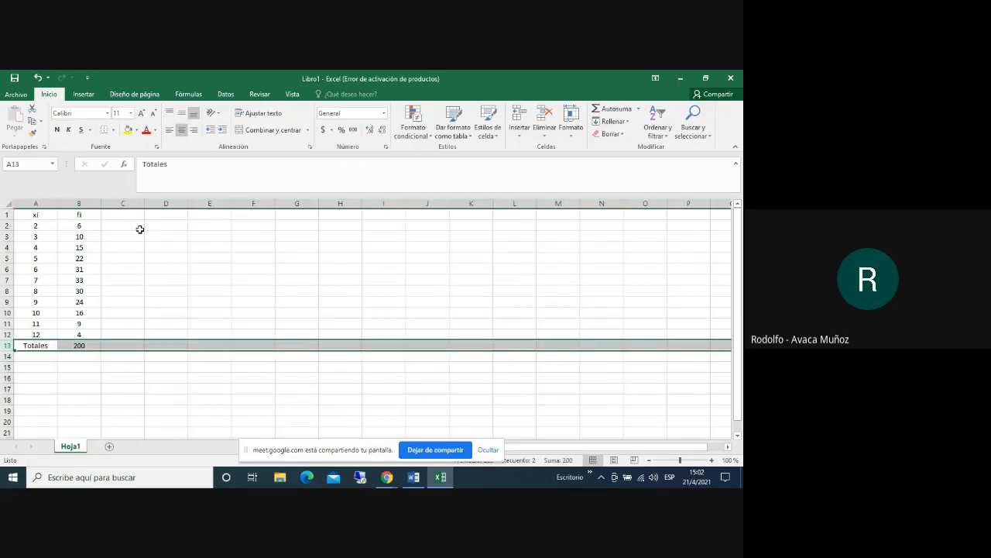
click(57, 130)
click(186, 306)
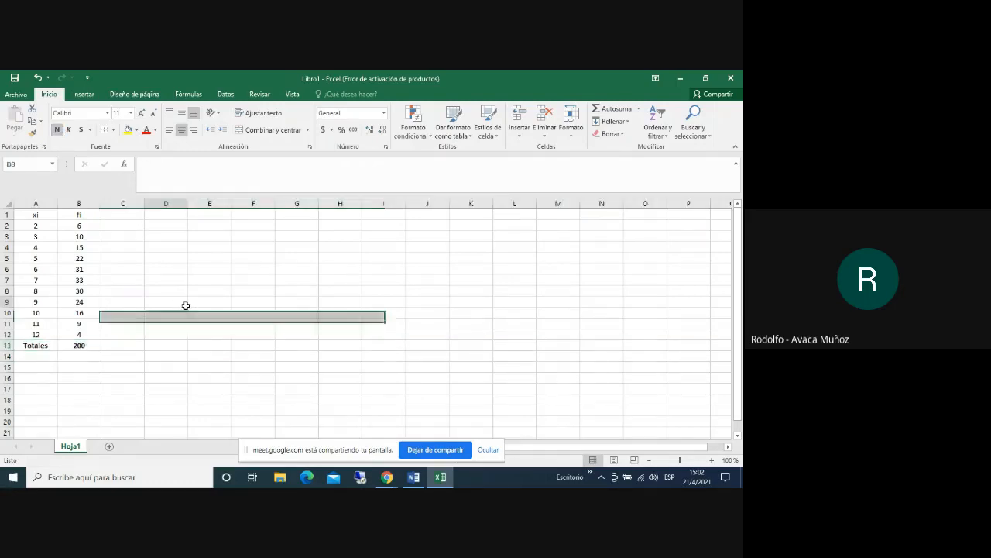
click(80, 345)
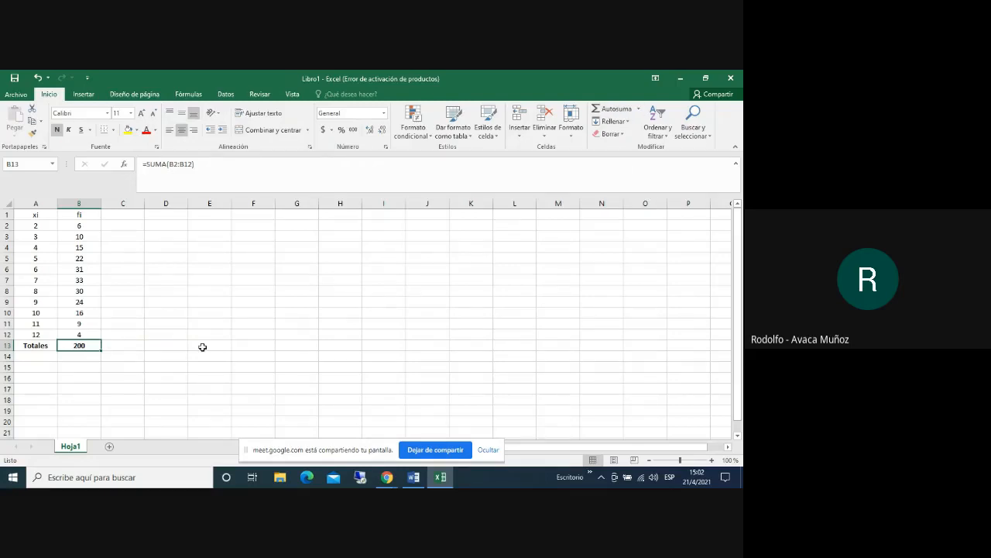
Add the column heading "fr" in cell C1, beside the fi heading
click(133, 219)
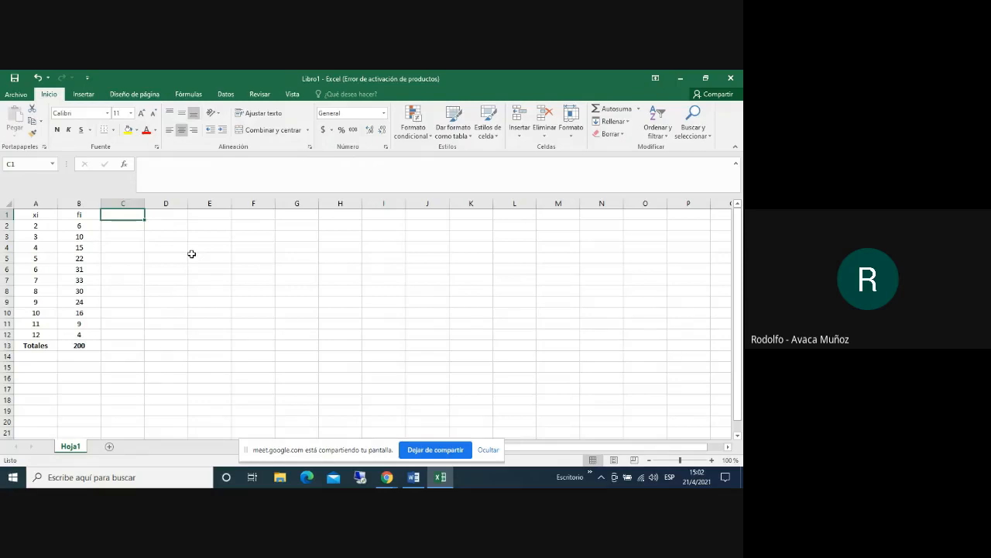
text(fr)
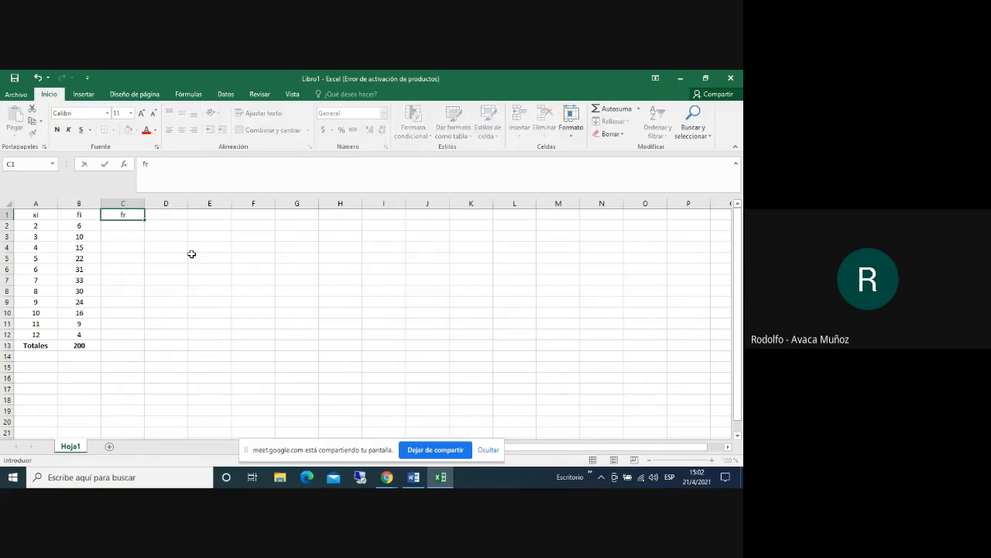
click(129, 226)
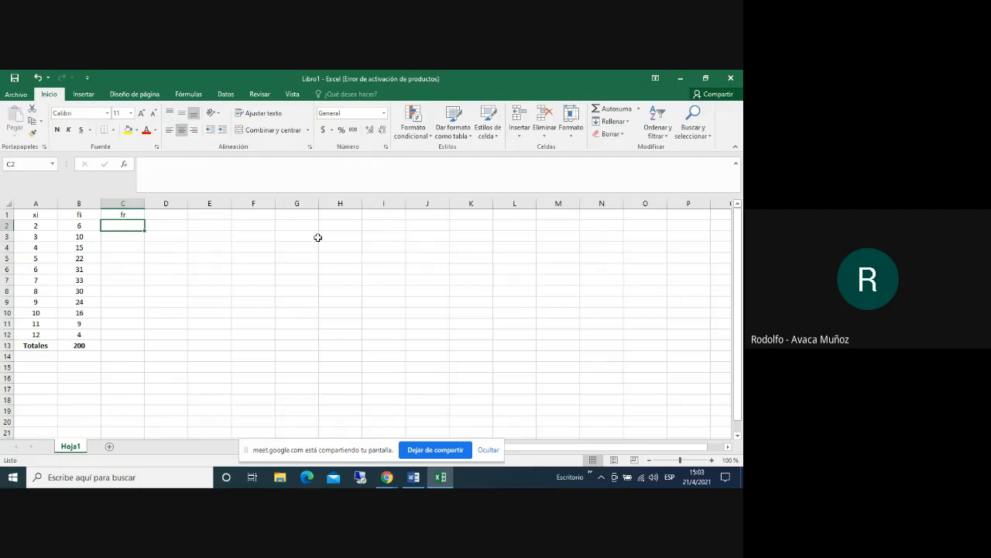
Label cell A15 "n =" and enter 200 in B15
click(40, 369)
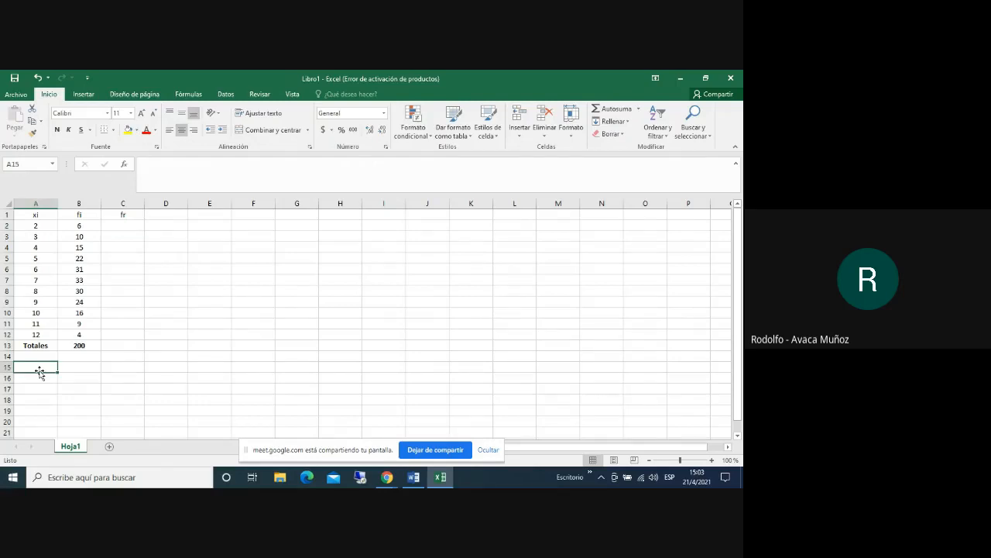
text(n)
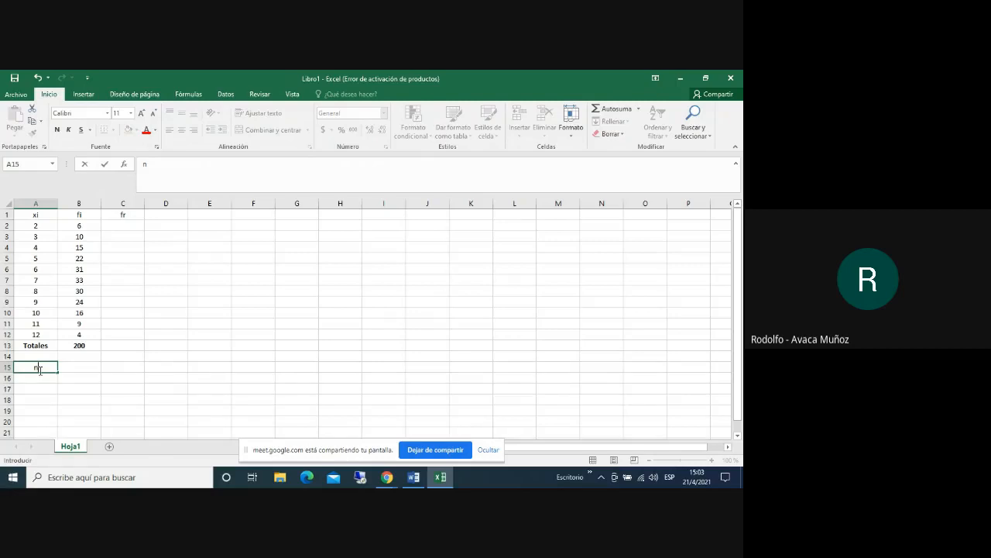
text( =)
key(Return)
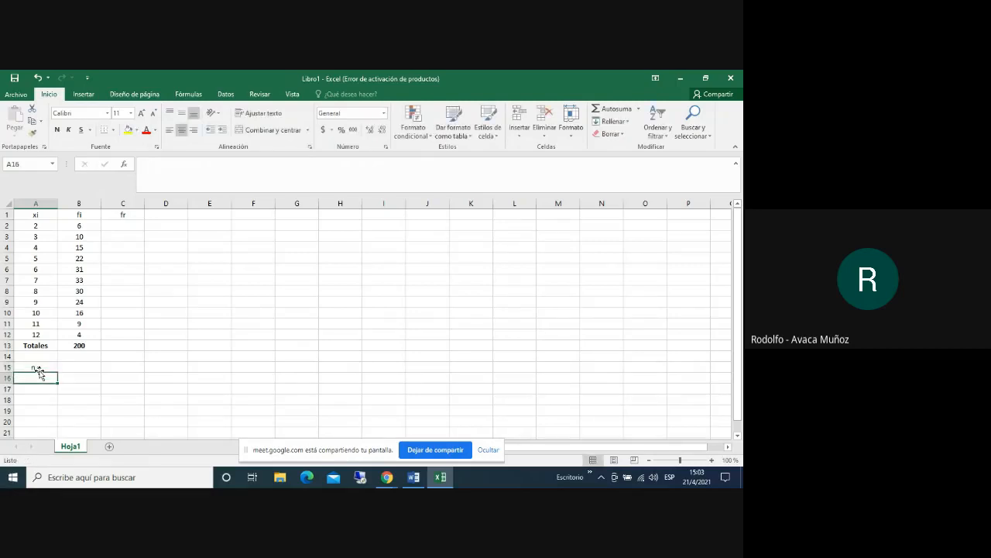
click(87, 367)
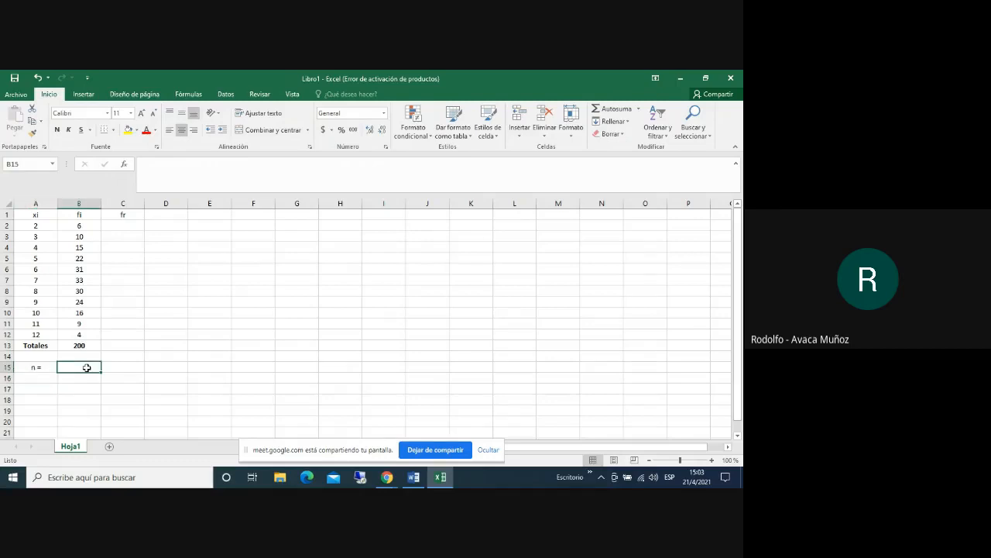
text(200)
key(Return)
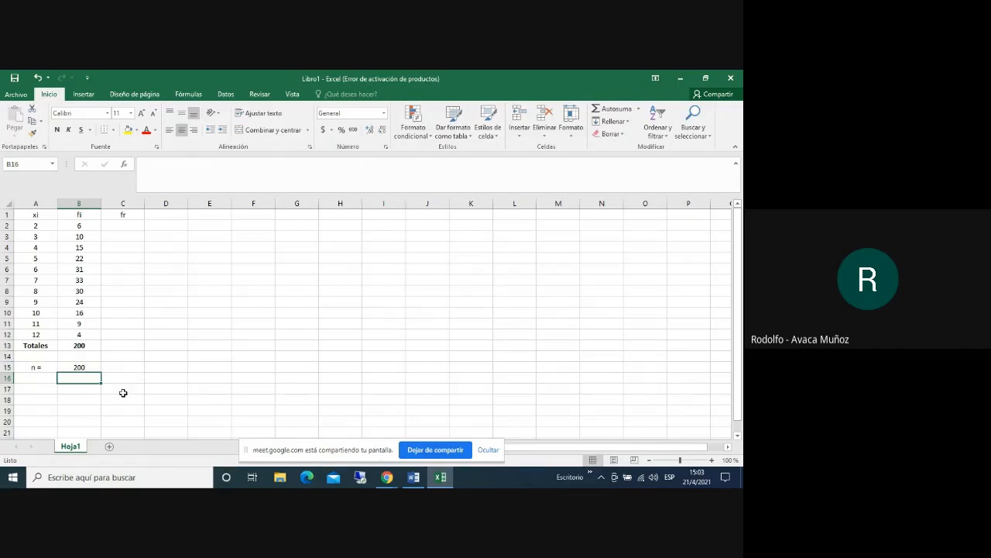
Clear B15, try a reference to B13 there, cancel it and re-enter the fixed value 200
click(83, 366)
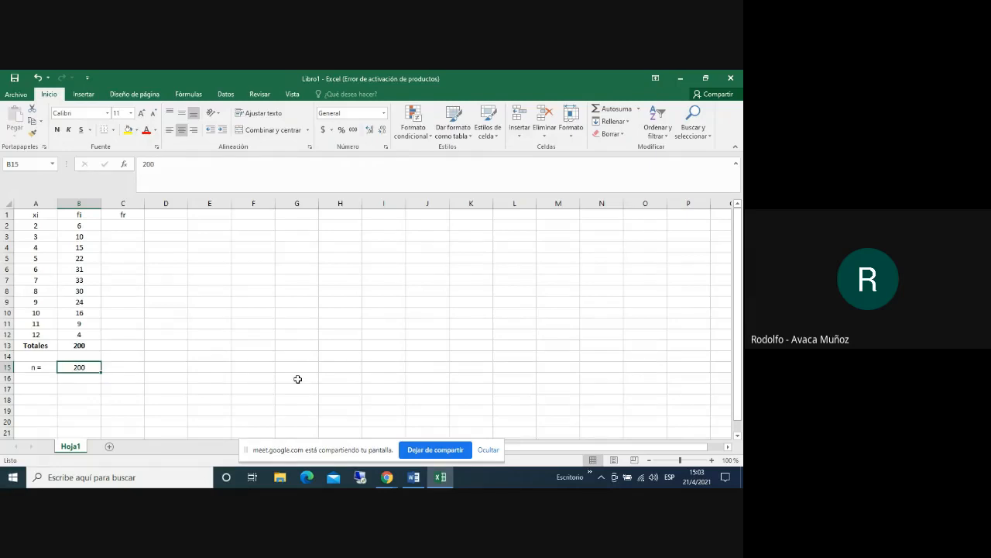
key(Delete)
text(=)
click(80, 345)
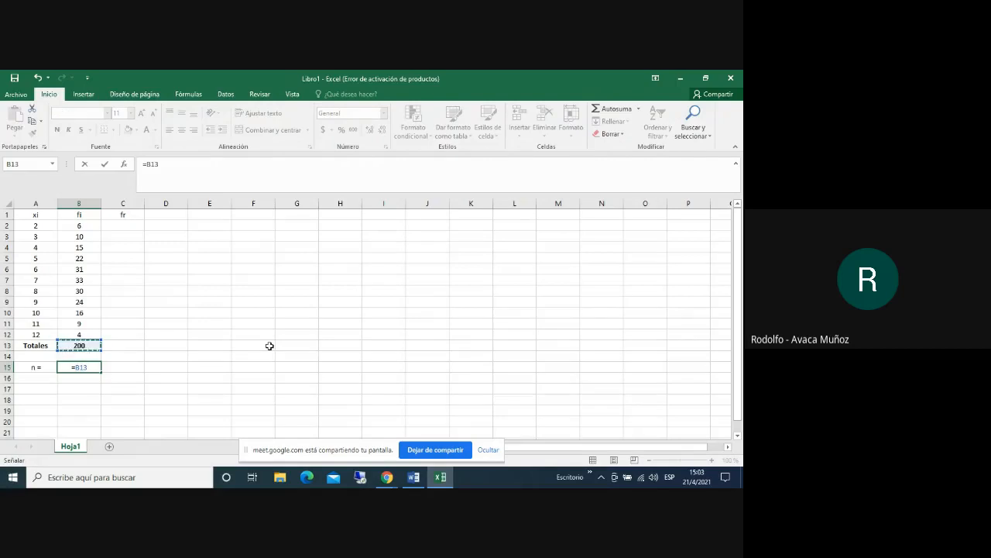
key(Escape)
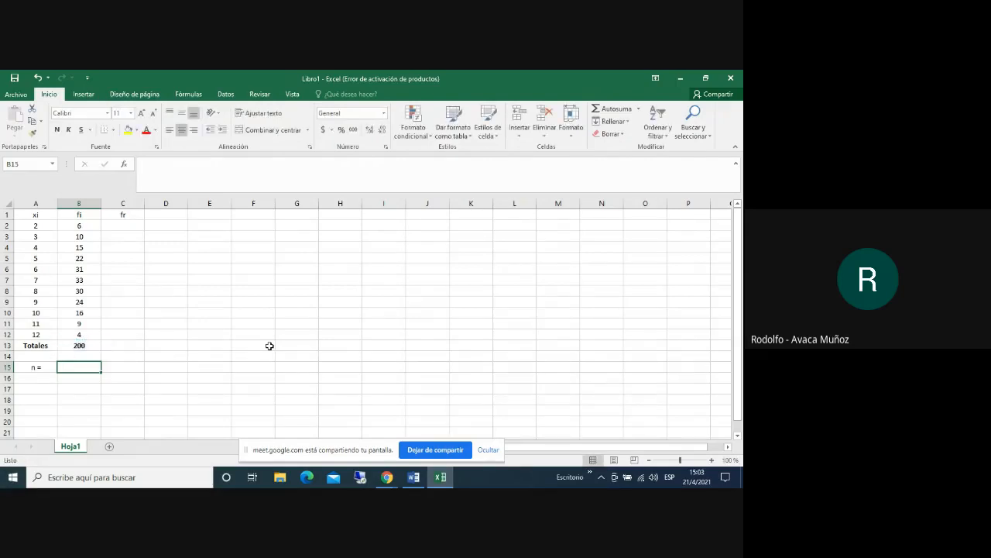
text(200)
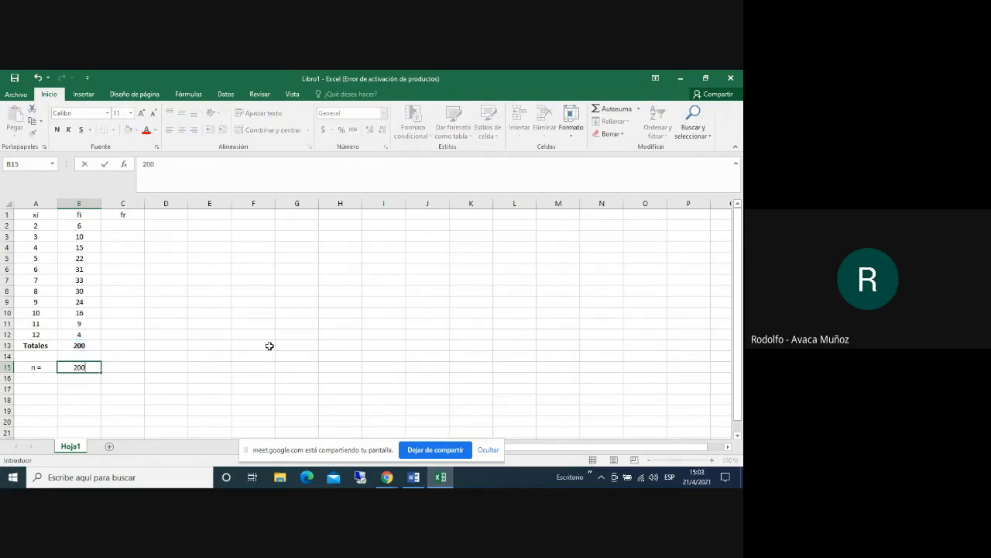
key(Return)
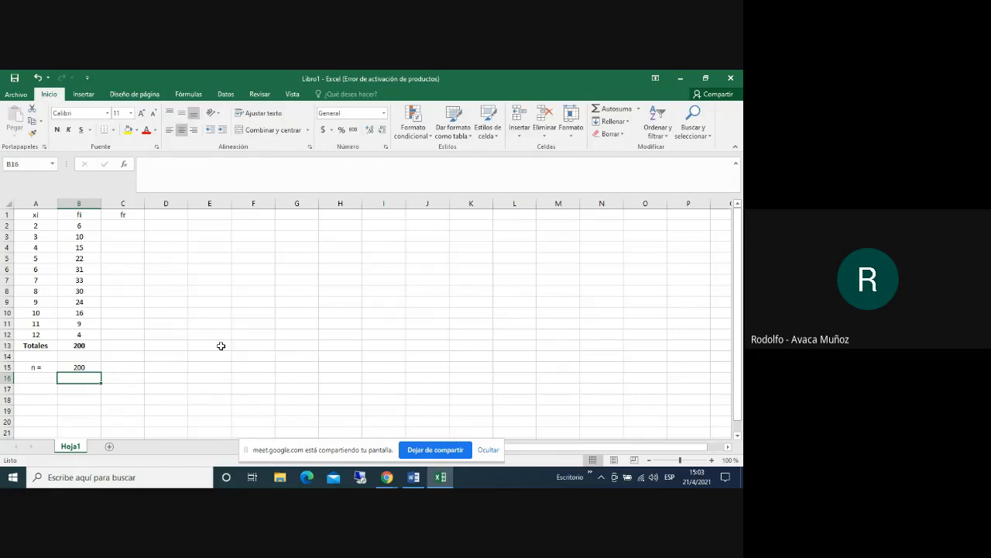
Test the fixed n value by changing the frequency in B10 to 20, and undo that change
click(94, 310)
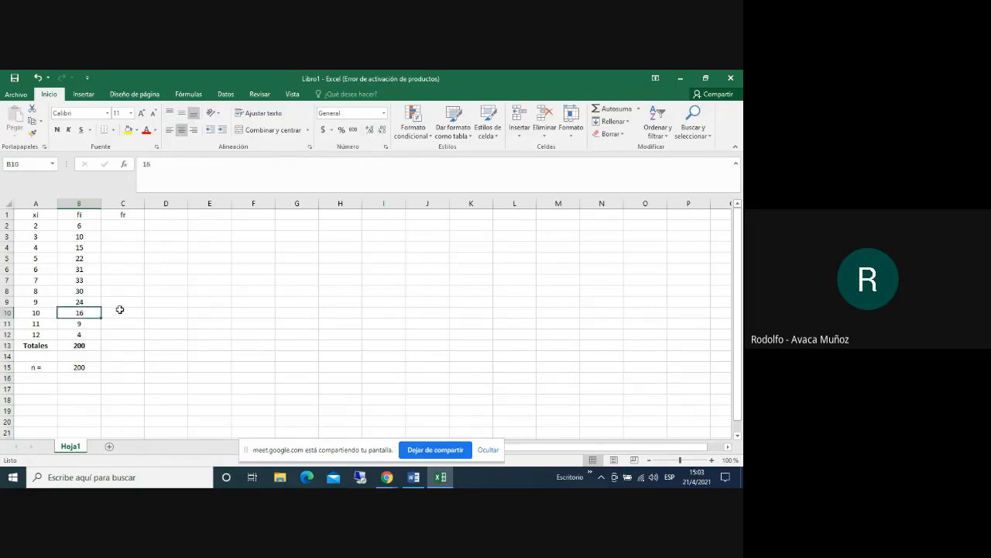
text(2)
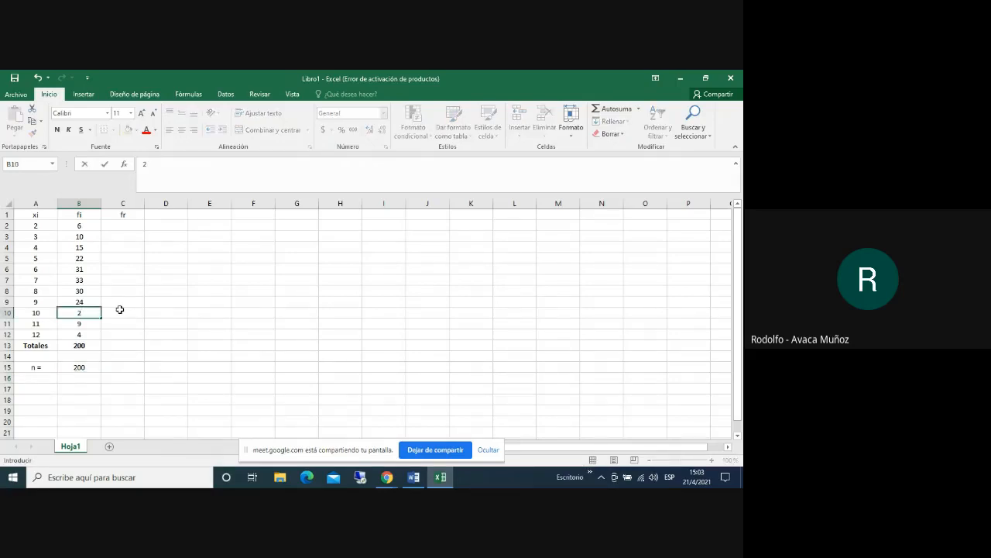
text(0)
key(Return)
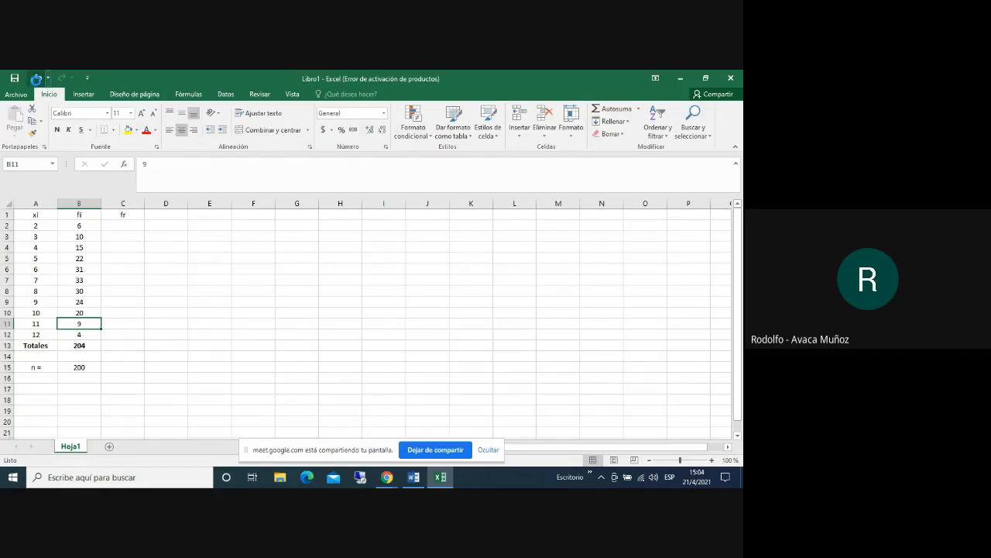
click(35, 78)
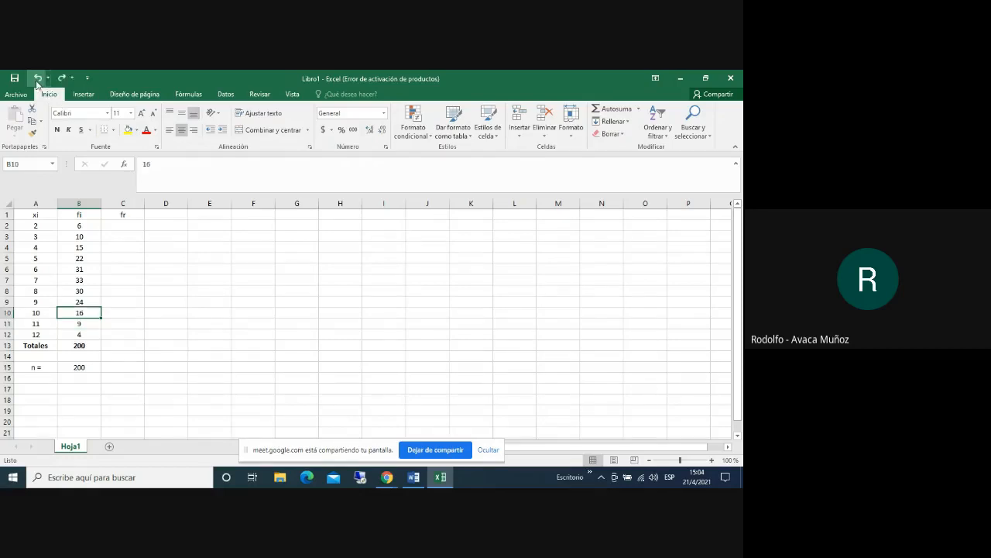
Replace the fixed n value in B15 with the formula =B13, linking it to the frequency total
click(78, 366)
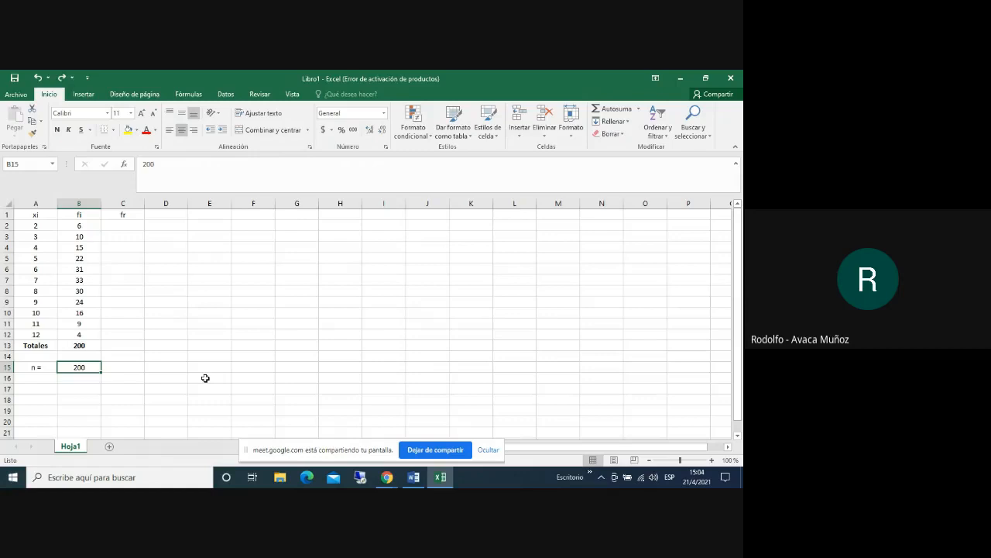
key(Delete)
text(=)
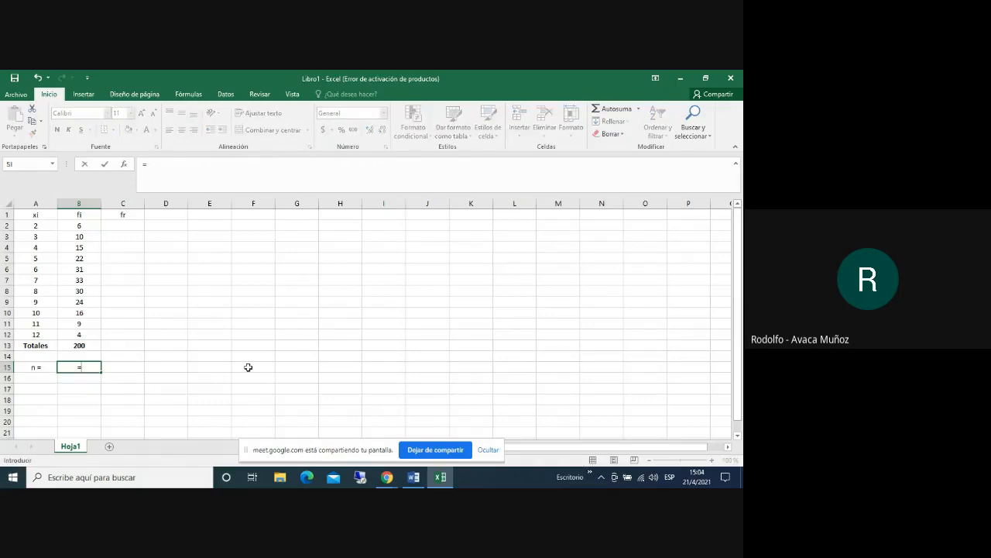
click(80, 346)
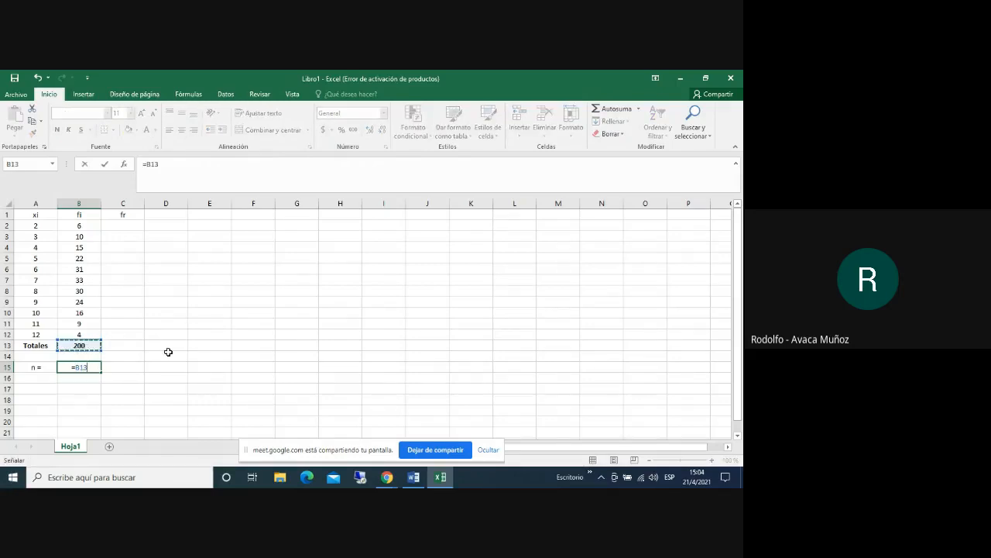
key(Return)
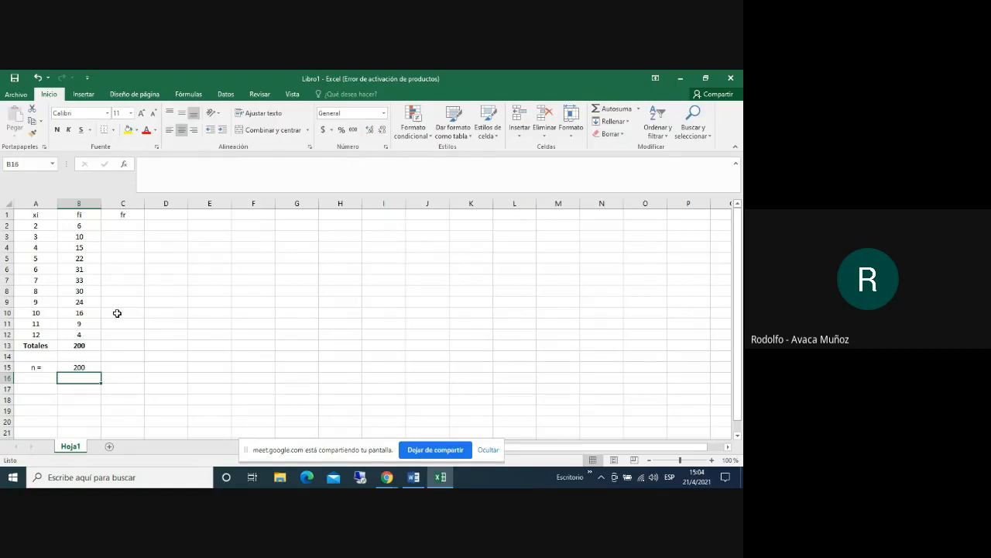
Set the frequency in B10 to 20 to test the linked n value
click(93, 313)
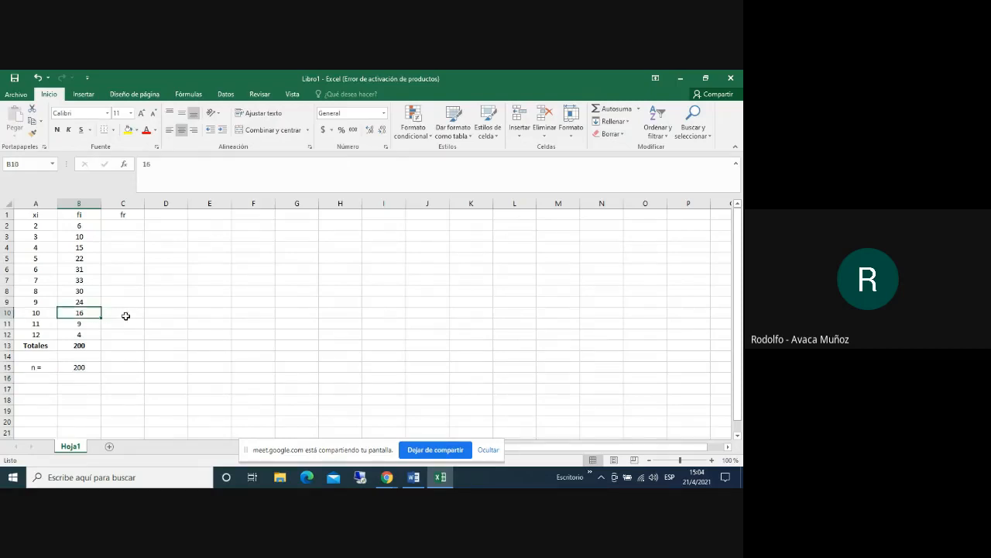
text(20)
key(Return)
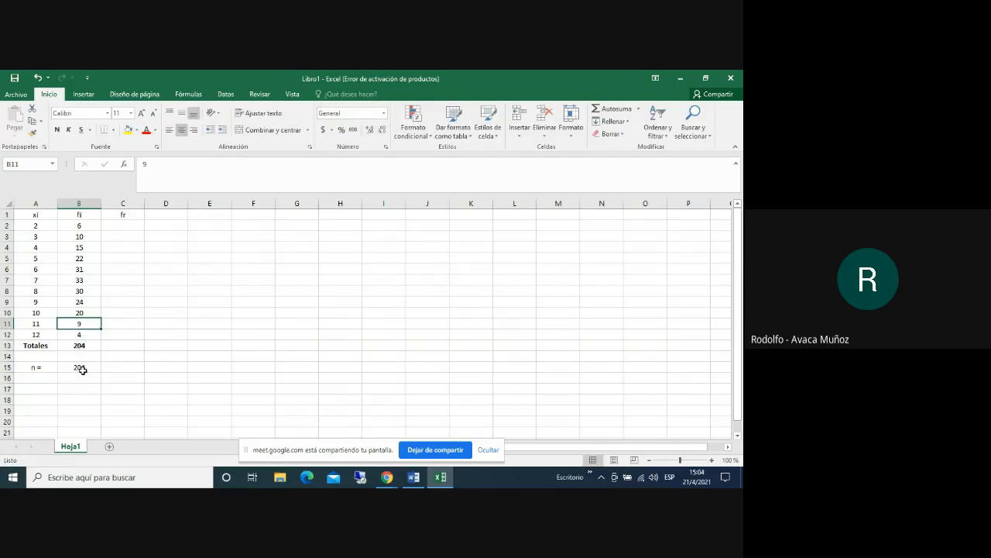
Look at the Google Meet call, return to Excel and undo the change to B10
click(386, 477)
click(327, 429)
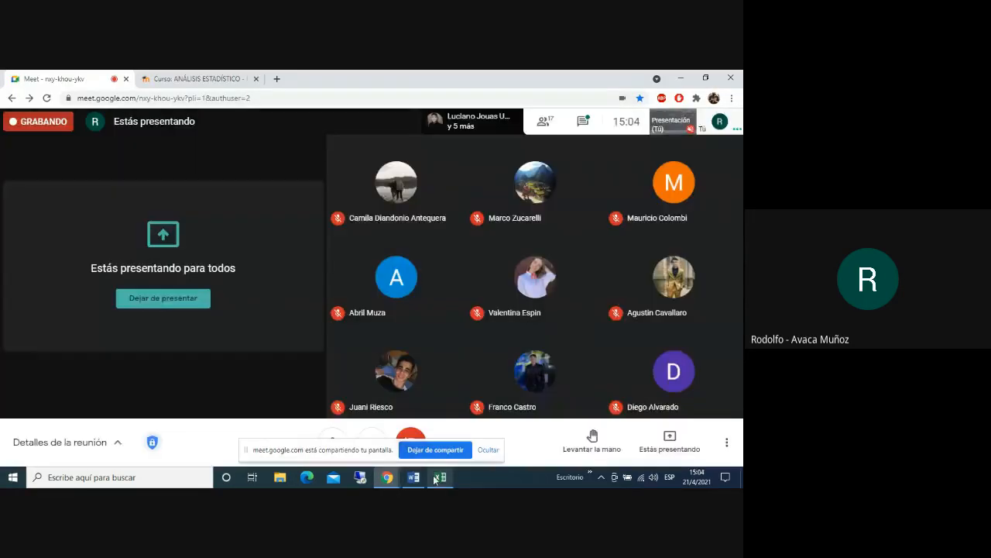
click(440, 477)
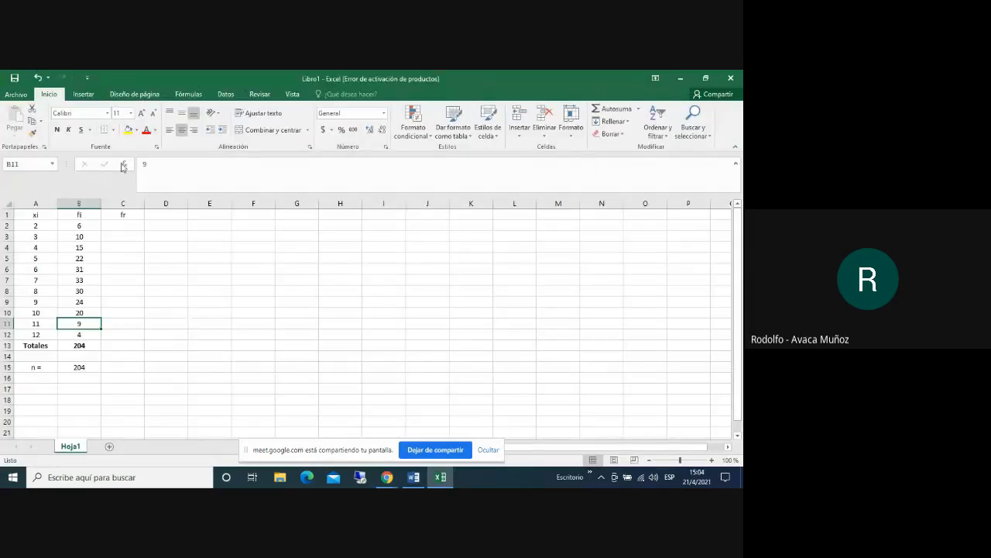
click(37, 78)
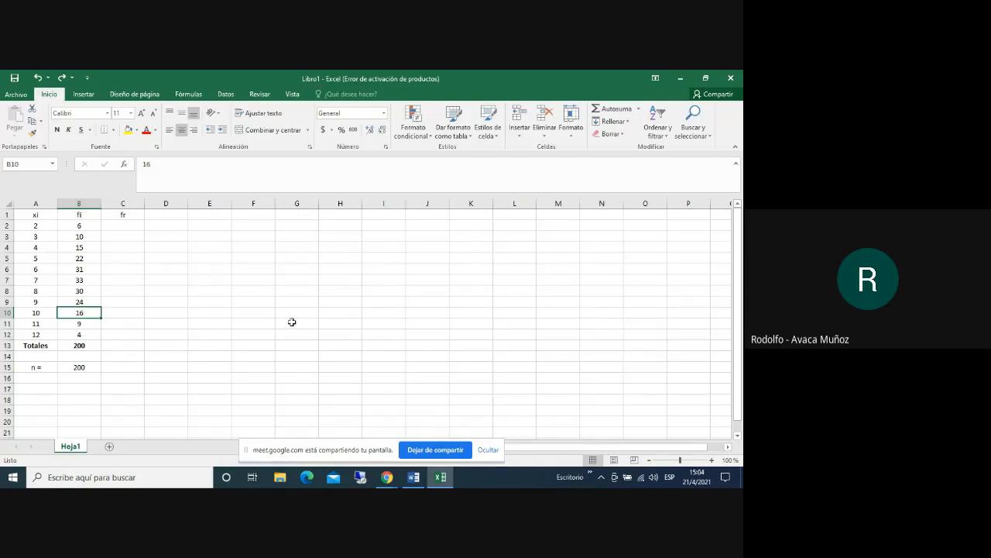
Enter the relative frequency formula =B2/B15 in C2
click(127, 225)
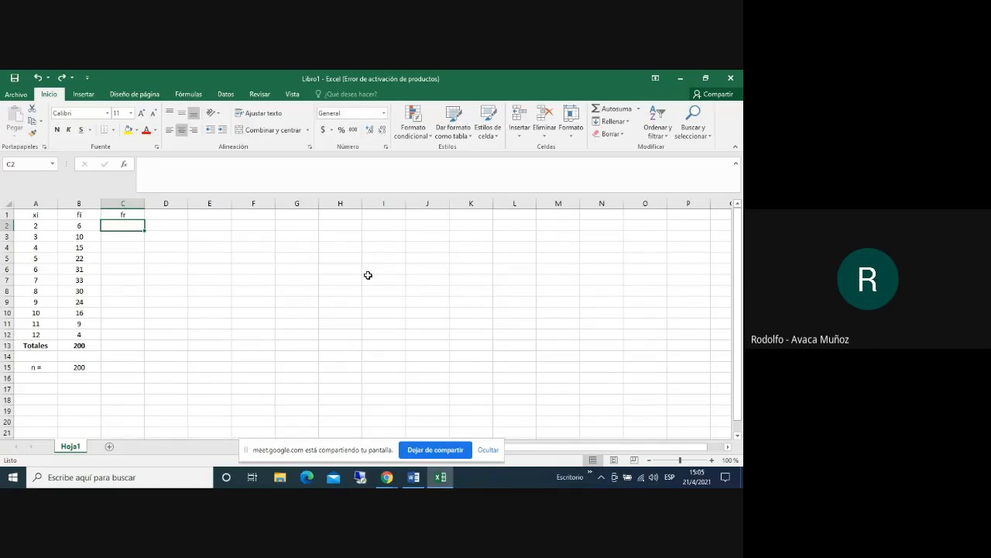
text(=)
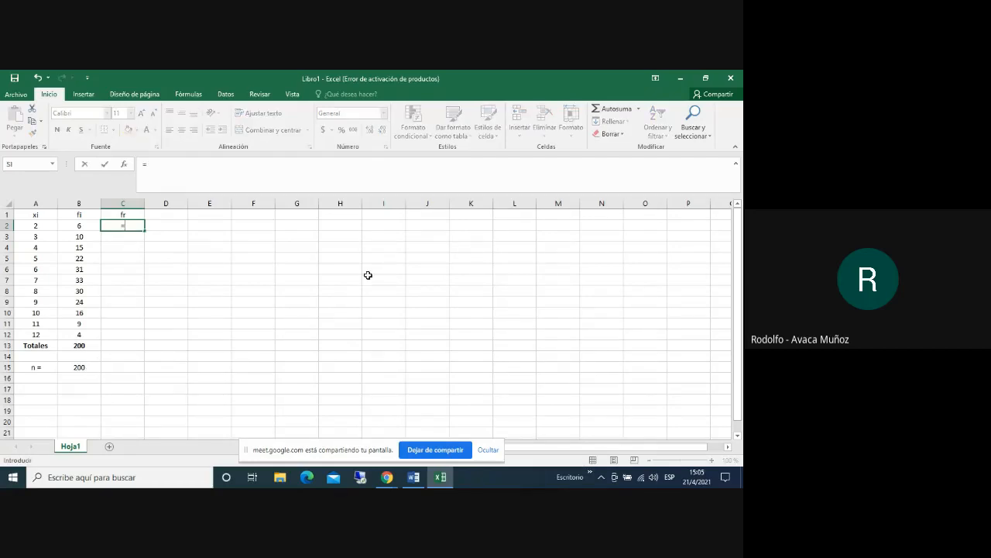
click(82, 226)
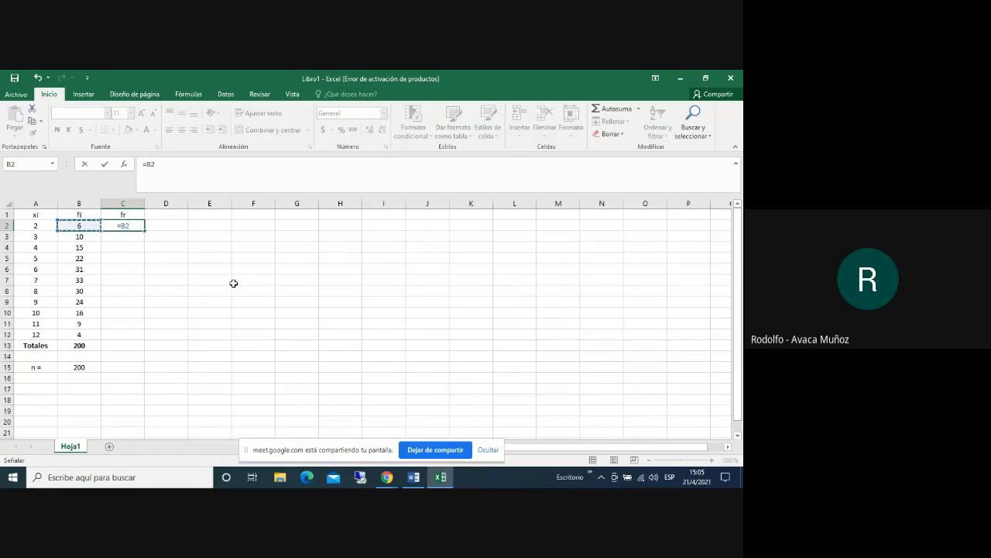
text(/)
click(79, 367)
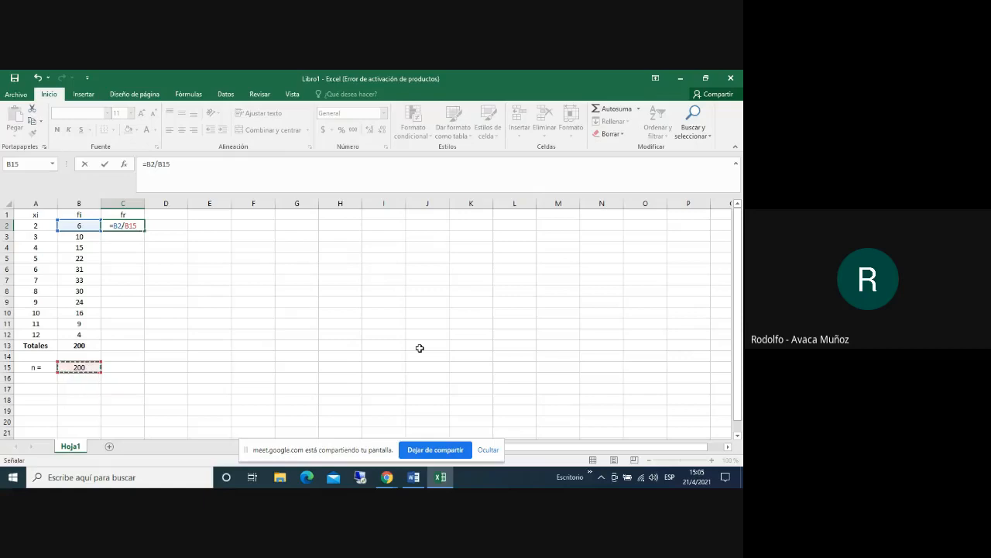
key(Return)
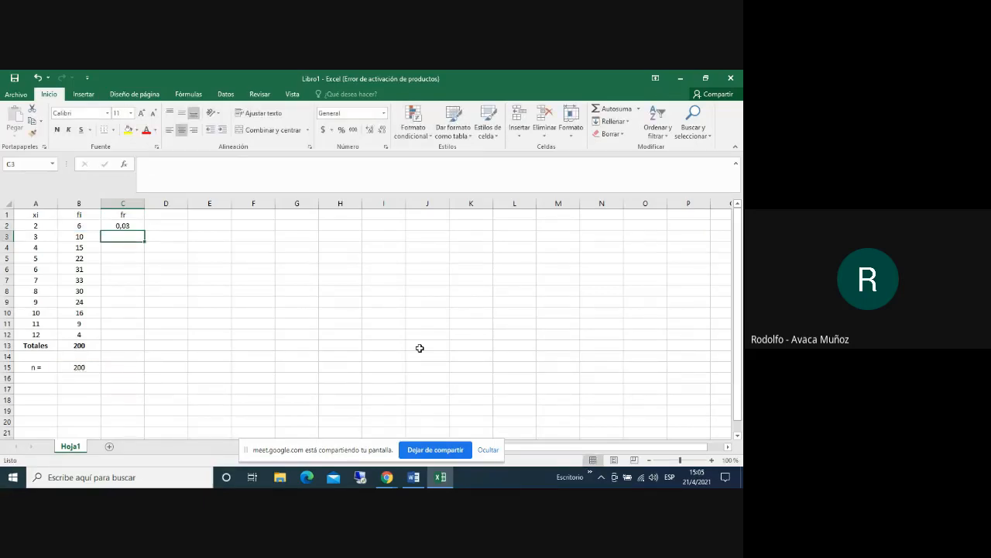
Enter the relative frequency formula =B3/B15 in C3
text(=)
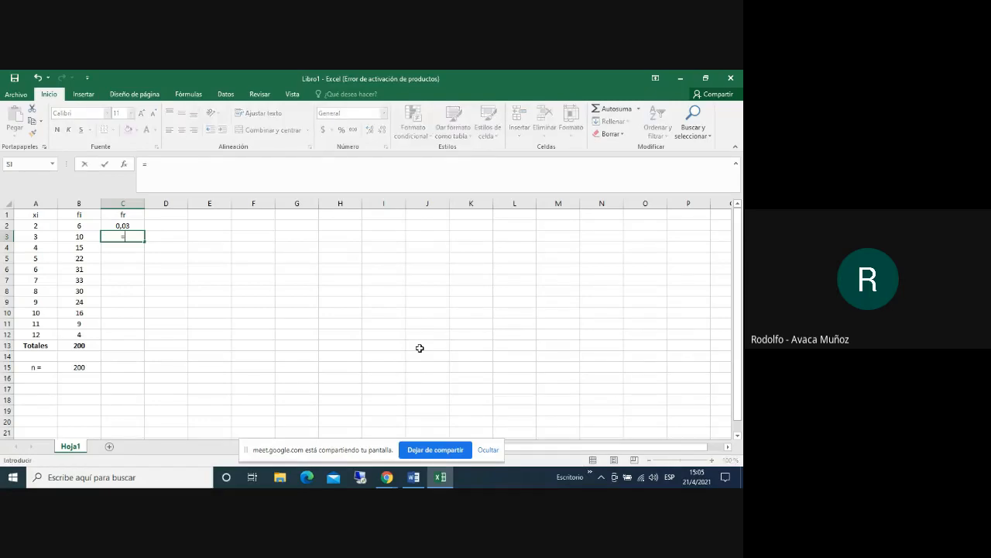
click(89, 238)
text(/)
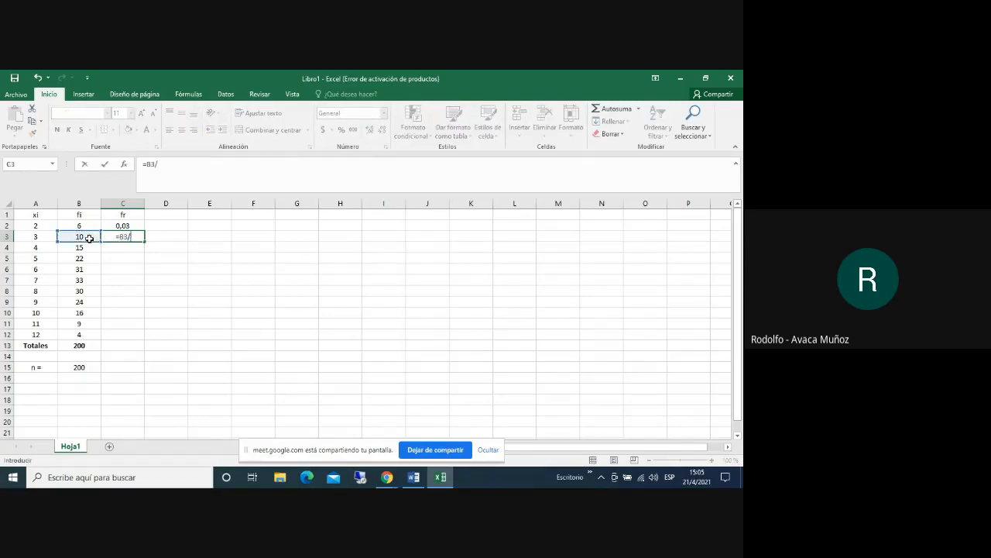
click(77, 367)
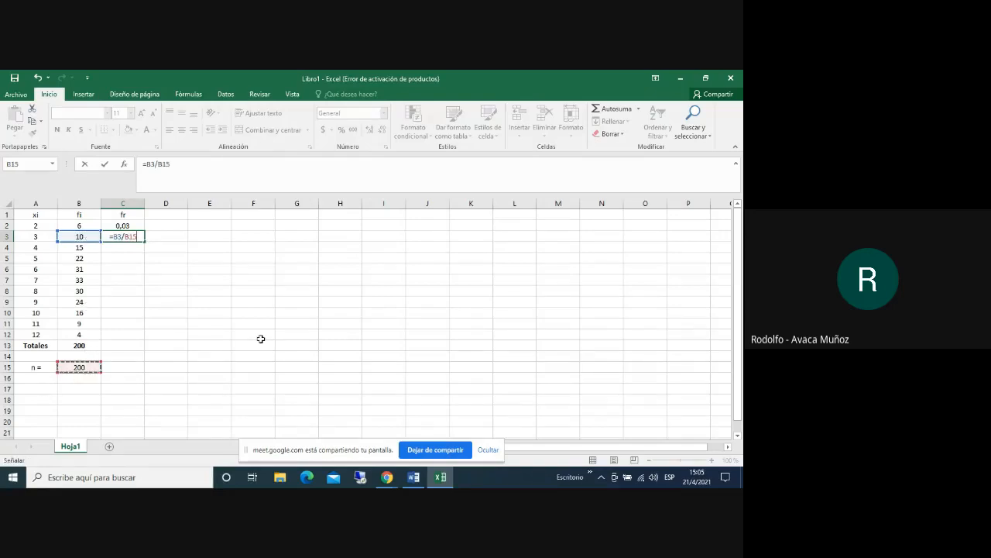
key(Return)
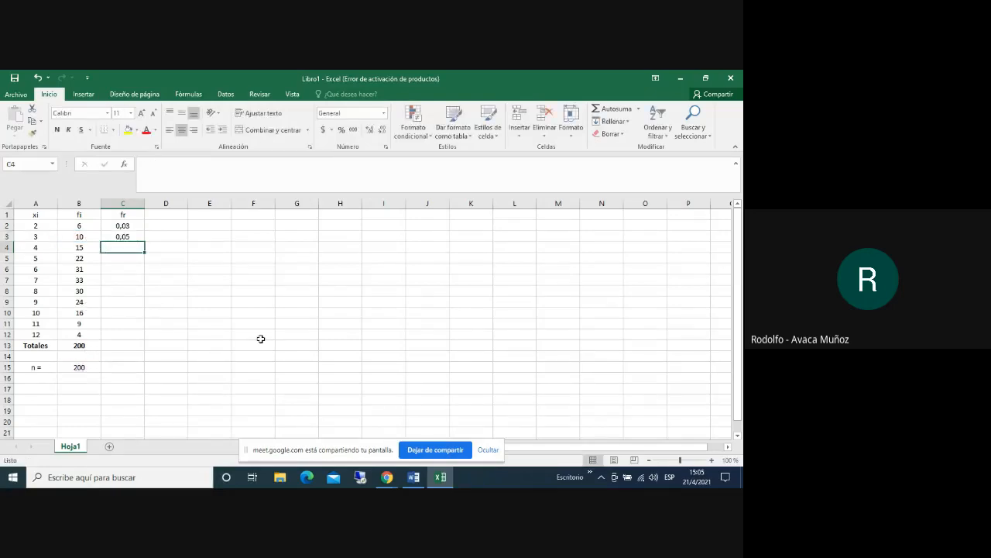
Enter the relative frequency formula =B4/B15 in C4
text(=)
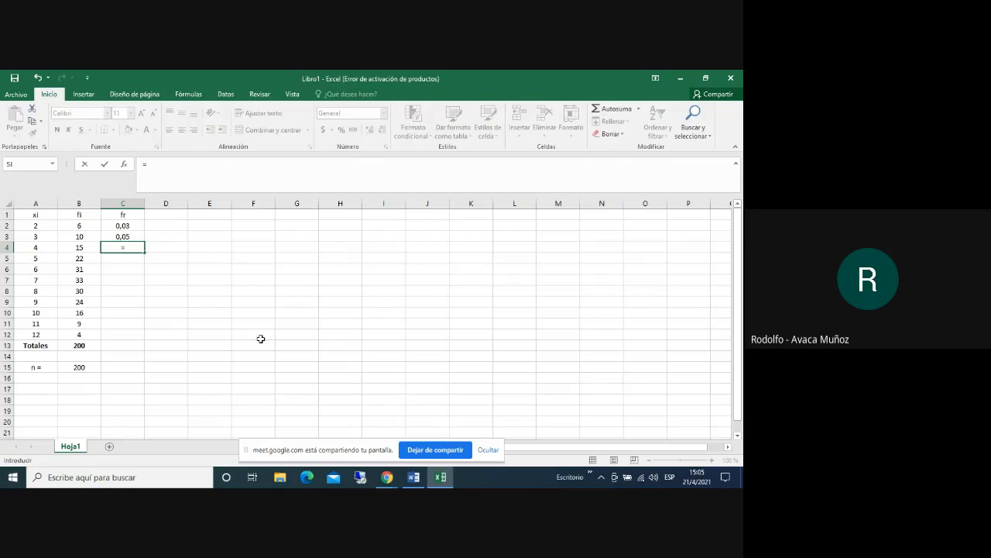
click(84, 248)
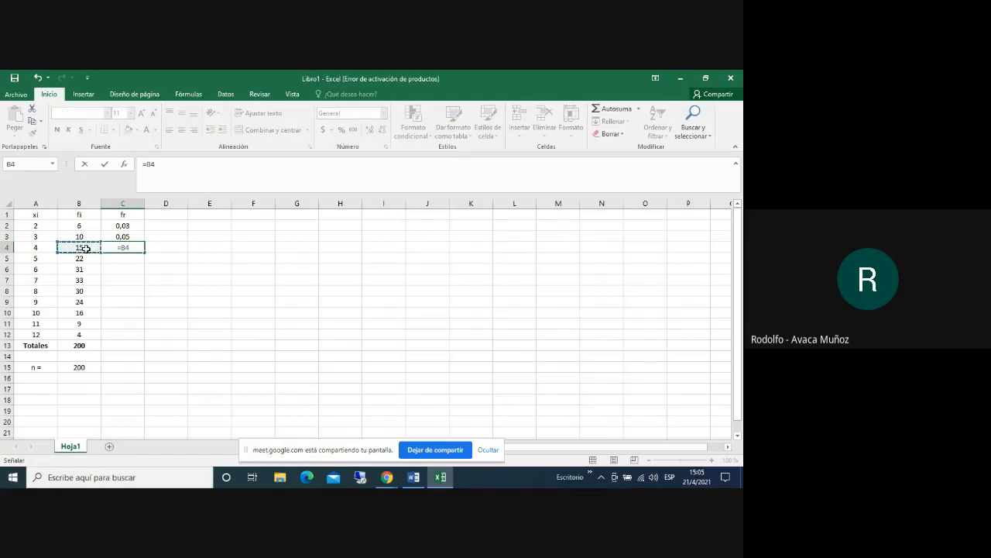
text(/)
click(77, 367)
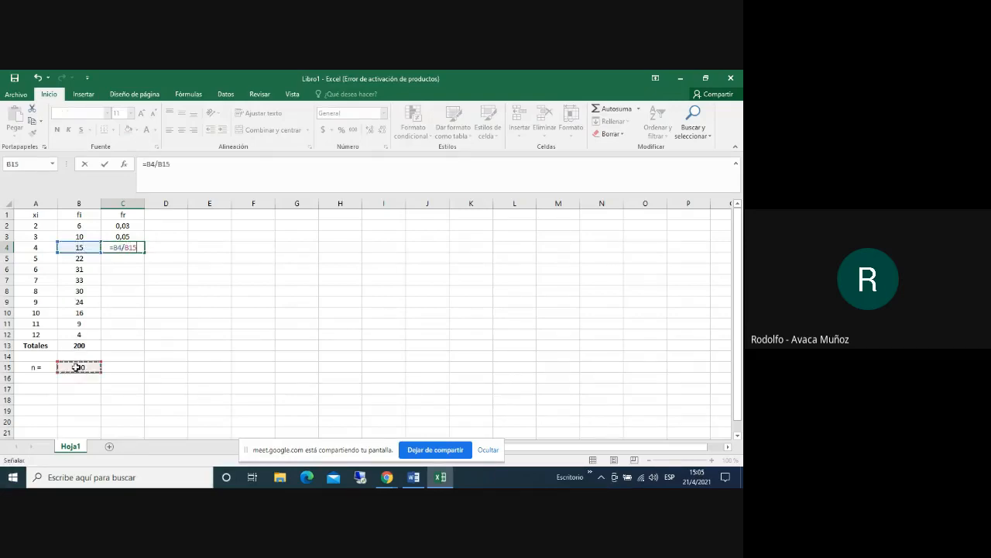
key(Return)
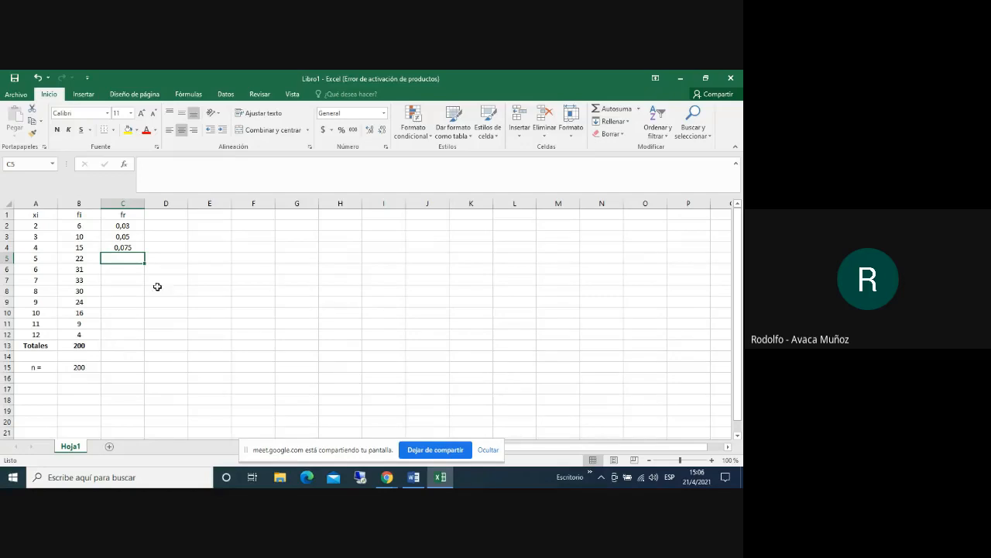
Clear the individually entered relative frequency formulas from C2:C4
drag(139, 224, 143, 253)
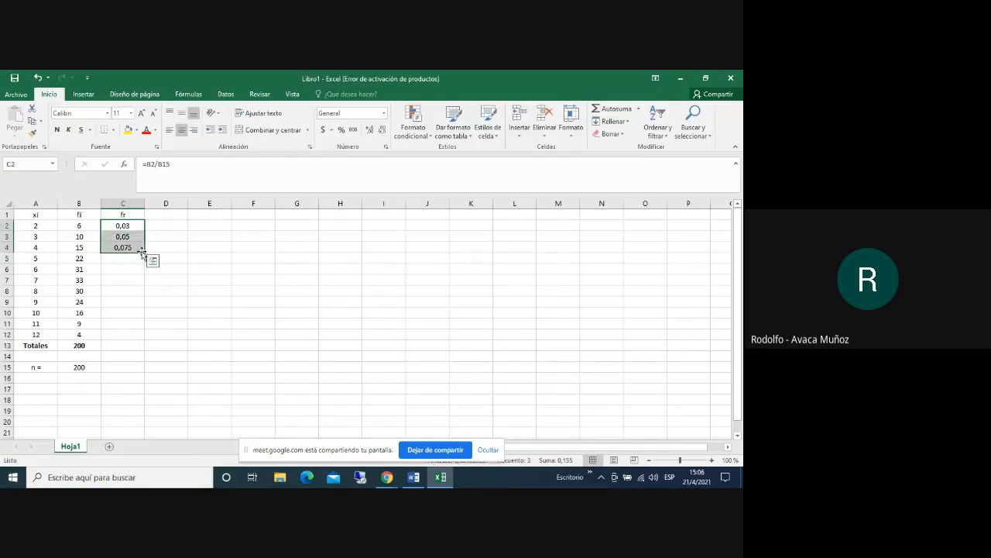
key(Delete)
click(185, 255)
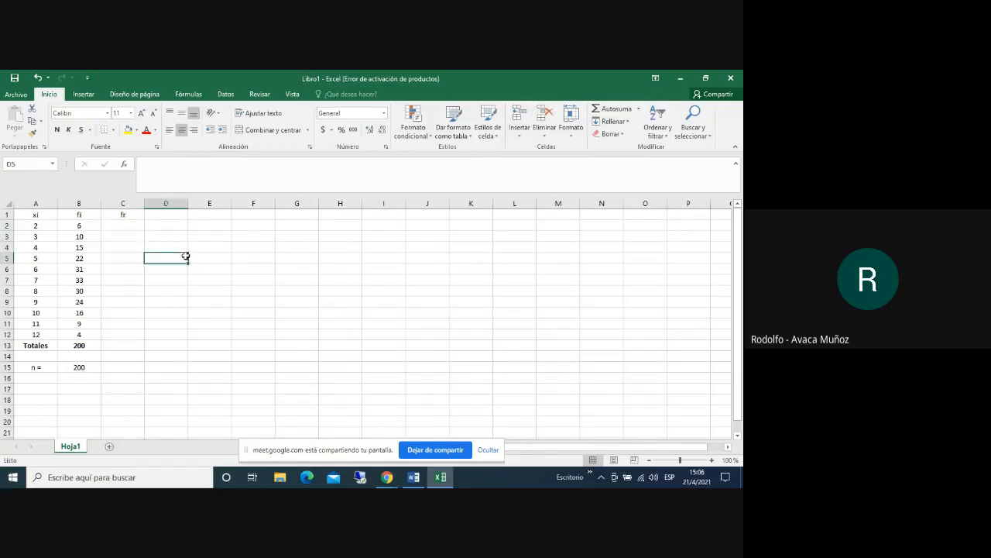
Enter the formula =B2/B15 again in the empty cell C2, dividing the first frequency by n
click(132, 227)
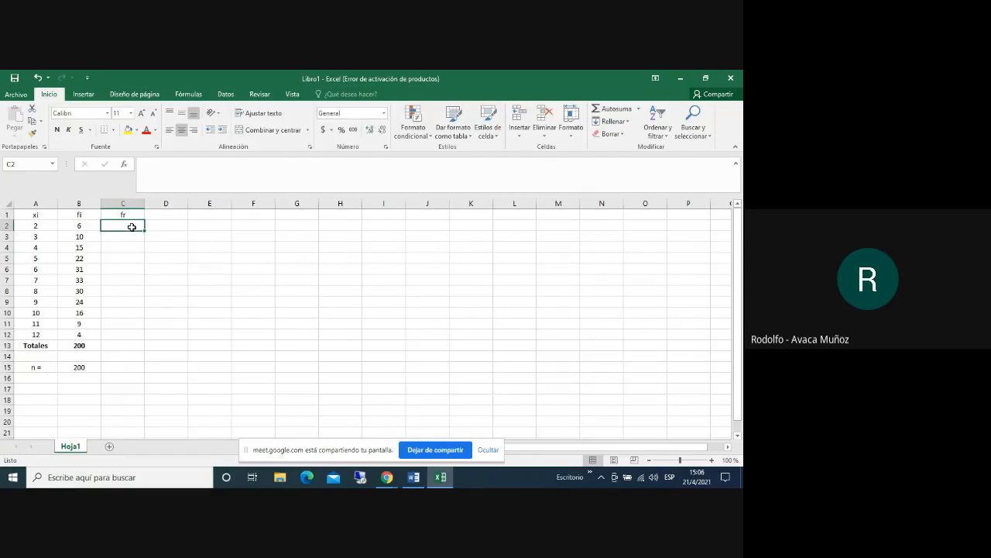
text(=)
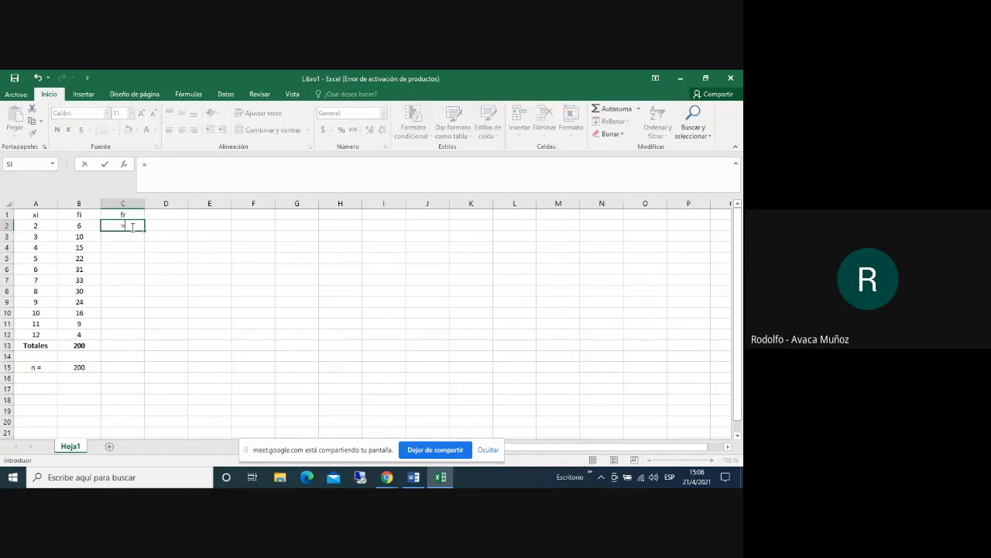
click(82, 225)
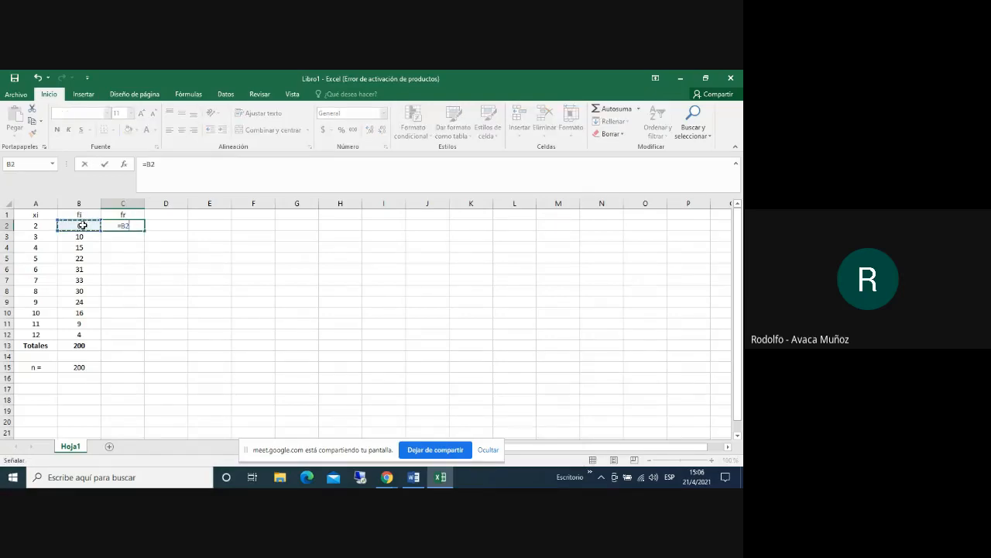
text(/)
click(77, 365)
key(Return)
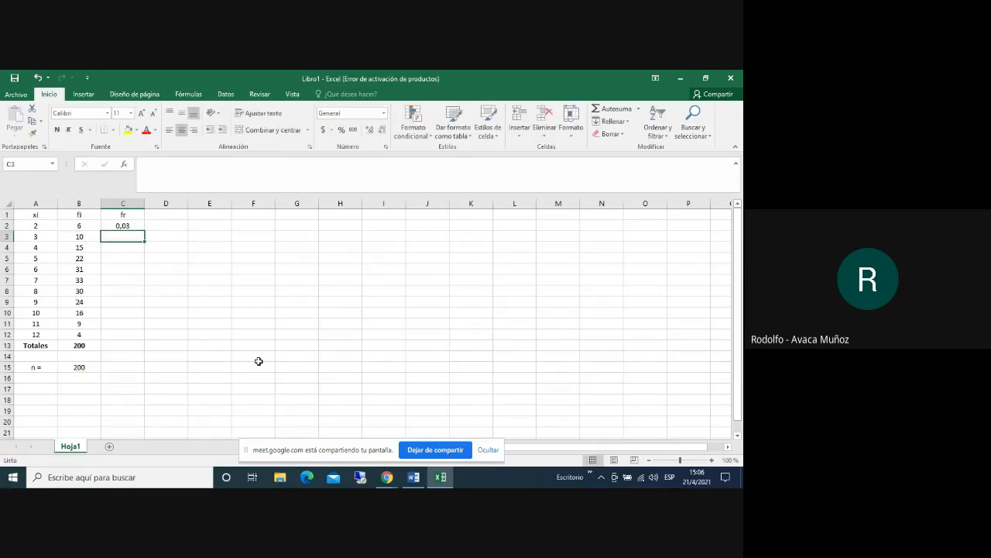
Try to fill the relative frequency formula from C2 down to C12 with its relative reference to n
click(139, 224)
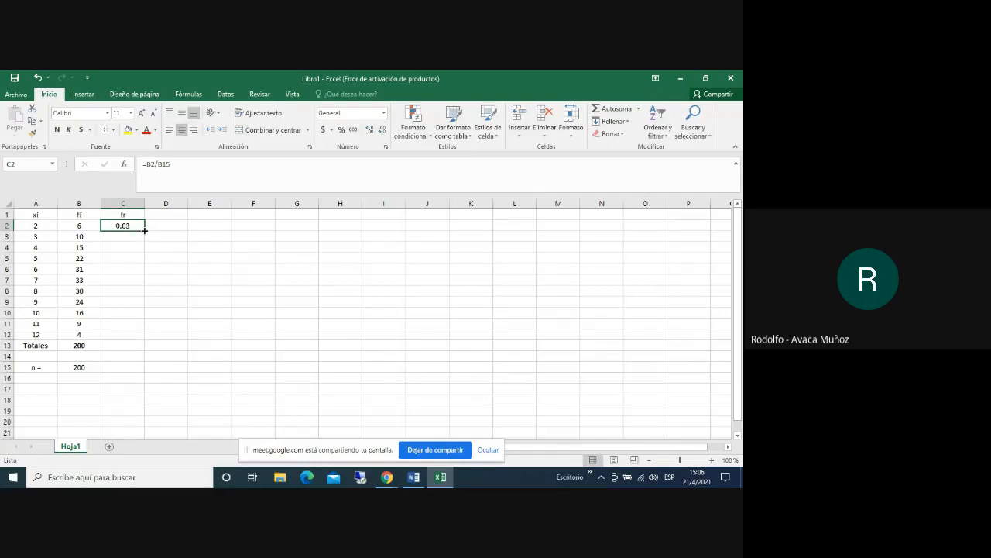
drag(145, 232, 145, 338)
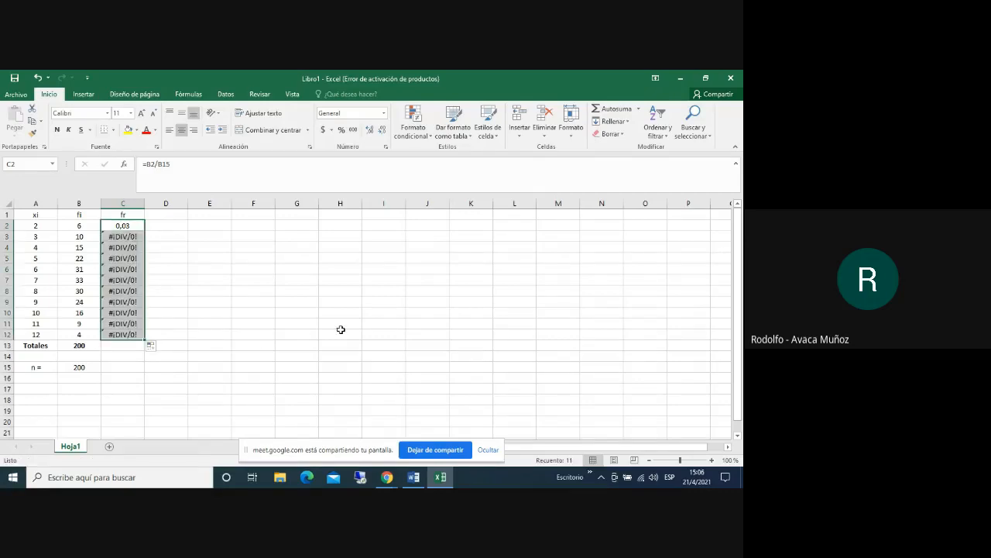
click(341, 329)
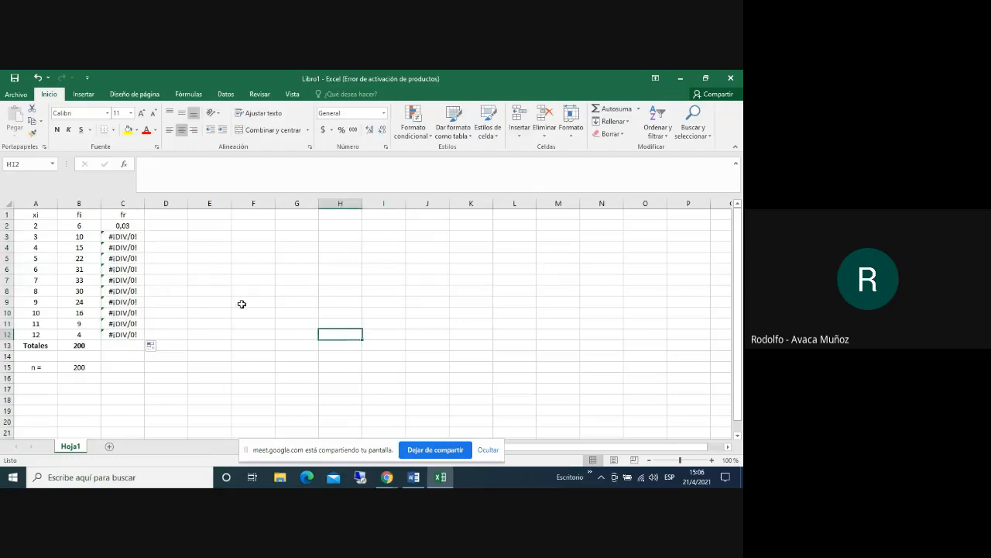
Examine the cell references in the formulas of C2, C3 and C4 to compare their divisors
click(131, 225)
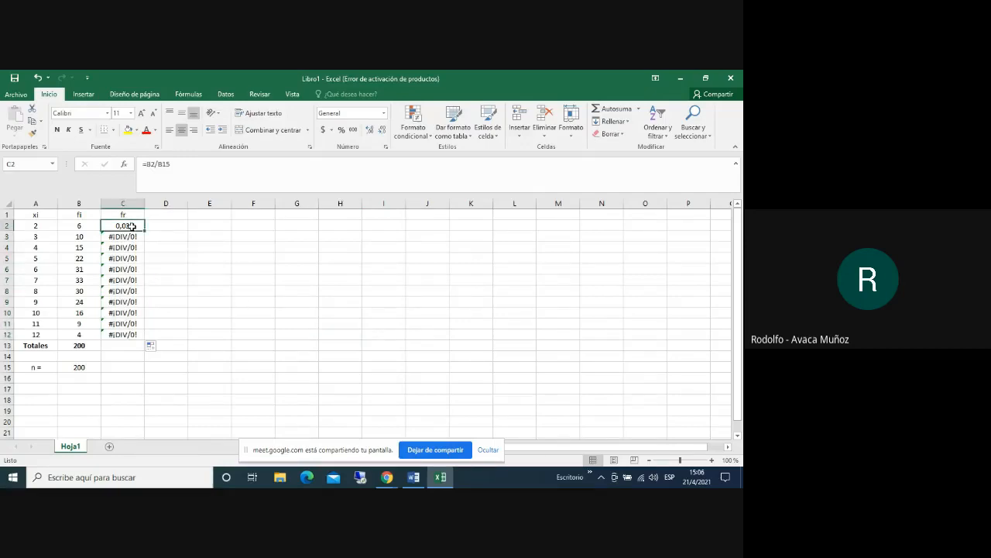
click(143, 165)
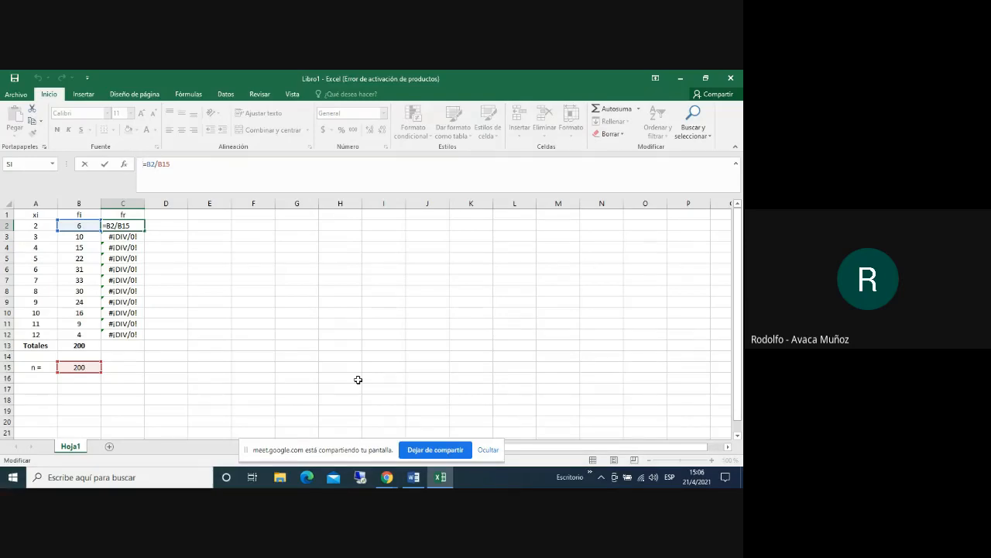
click(357, 380)
key(Escape)
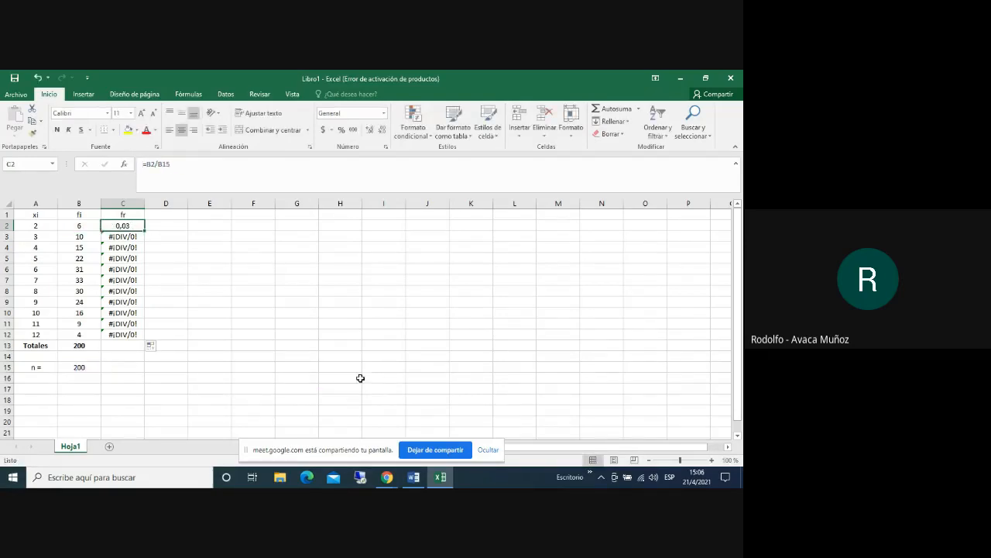
click(116, 236)
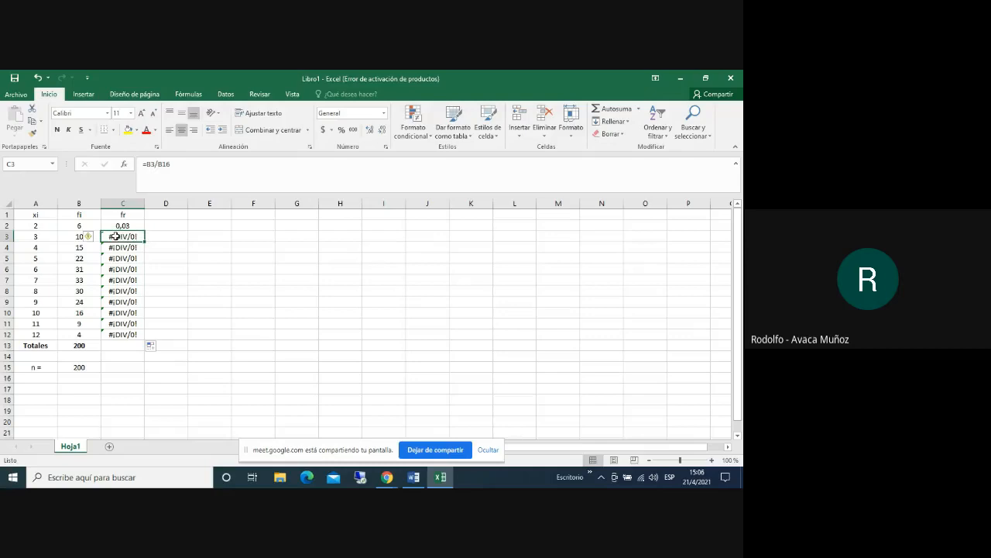
click(144, 164)
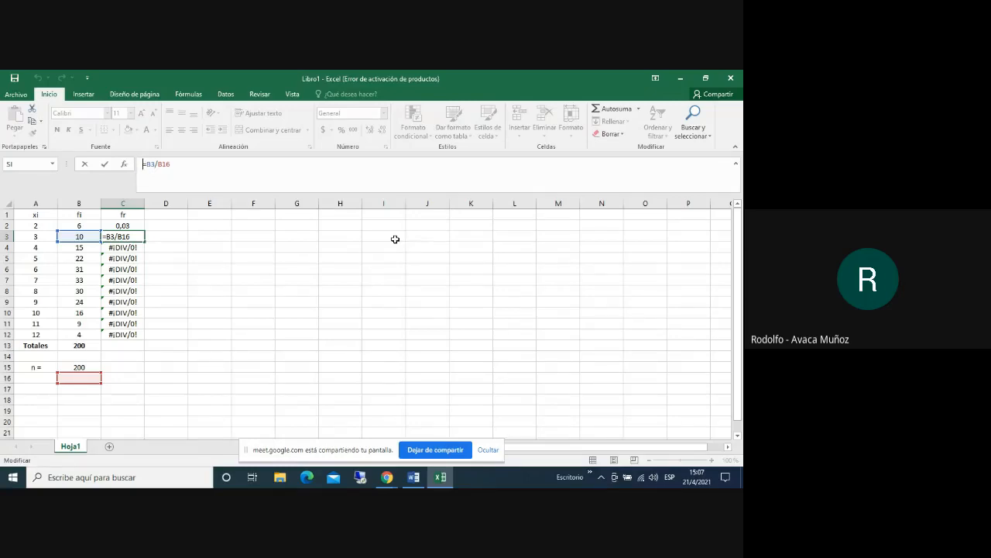
key(Return)
click(175, 248)
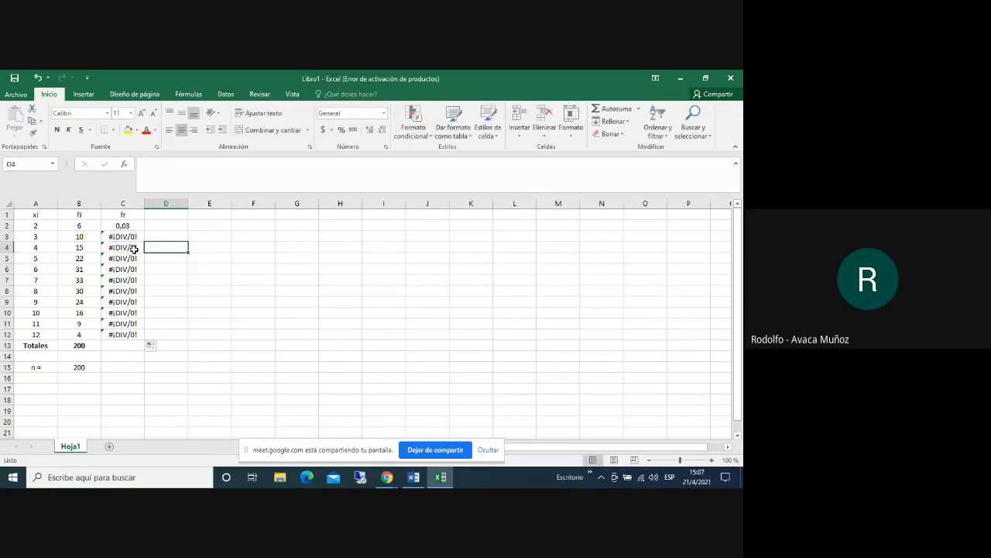
click(134, 247)
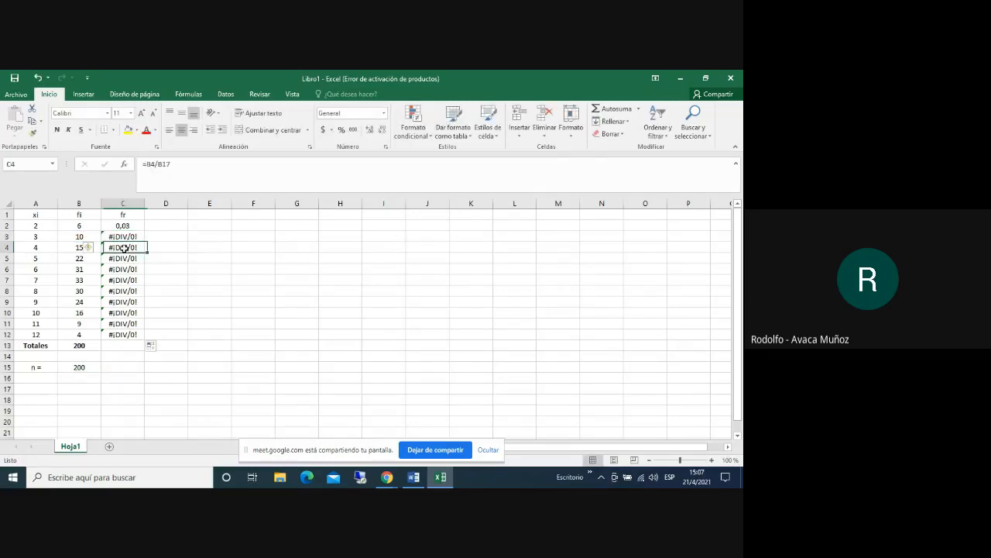
click(142, 166)
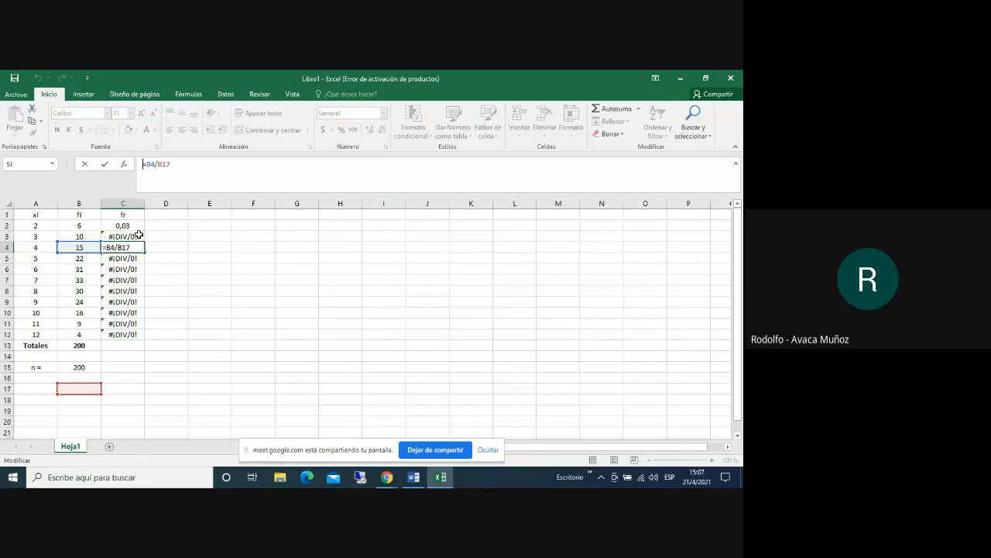
click(230, 259)
Clear the filled formulas from C3:C12, keeping only the one in C2
drag(125, 237, 138, 335)
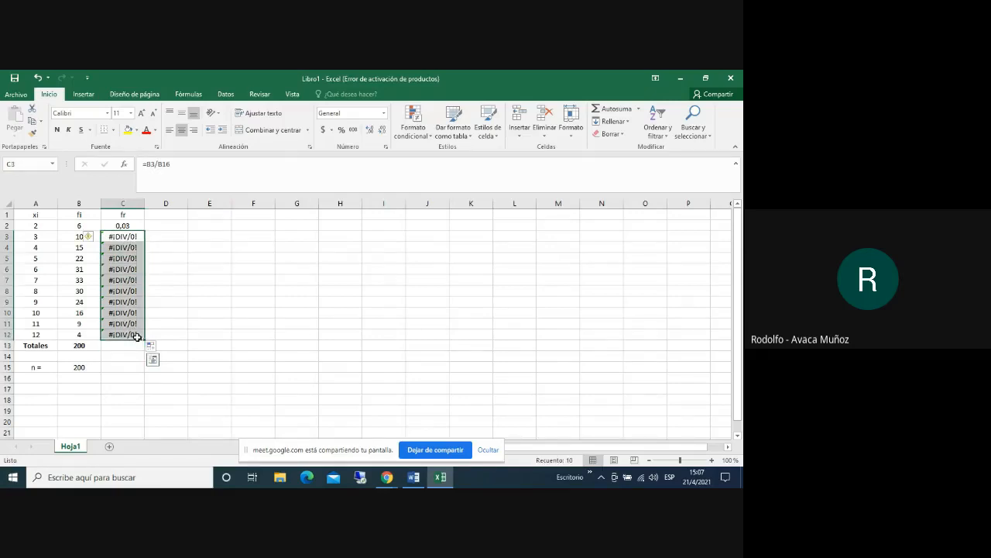
key(Delete)
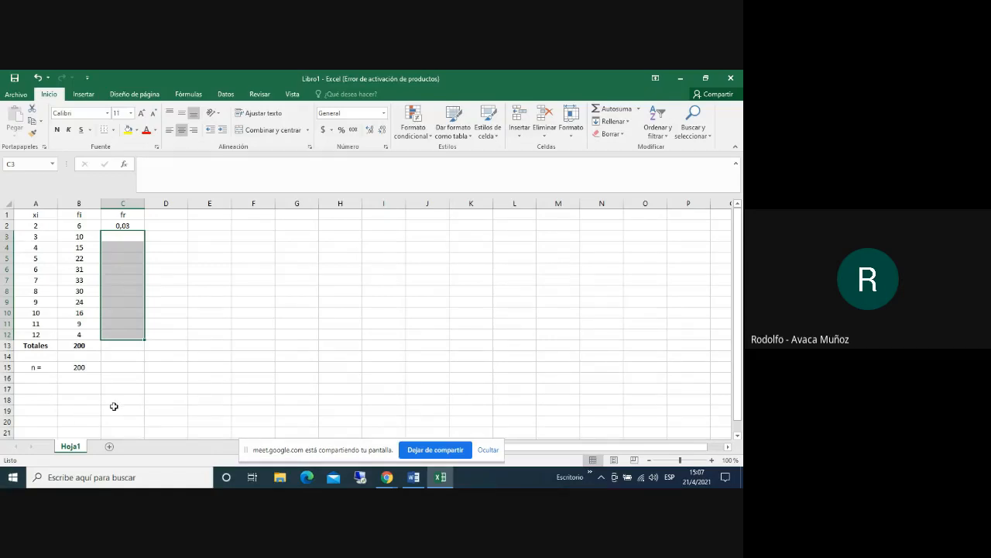
click(244, 333)
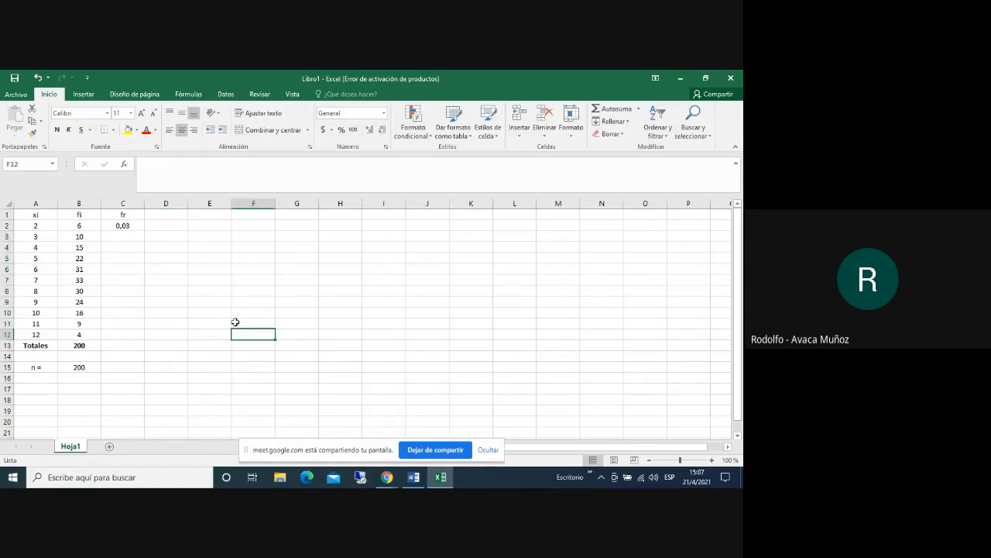
Make the reference to n absolute in the C2 formula, giving =B2/$B$15
click(132, 226)
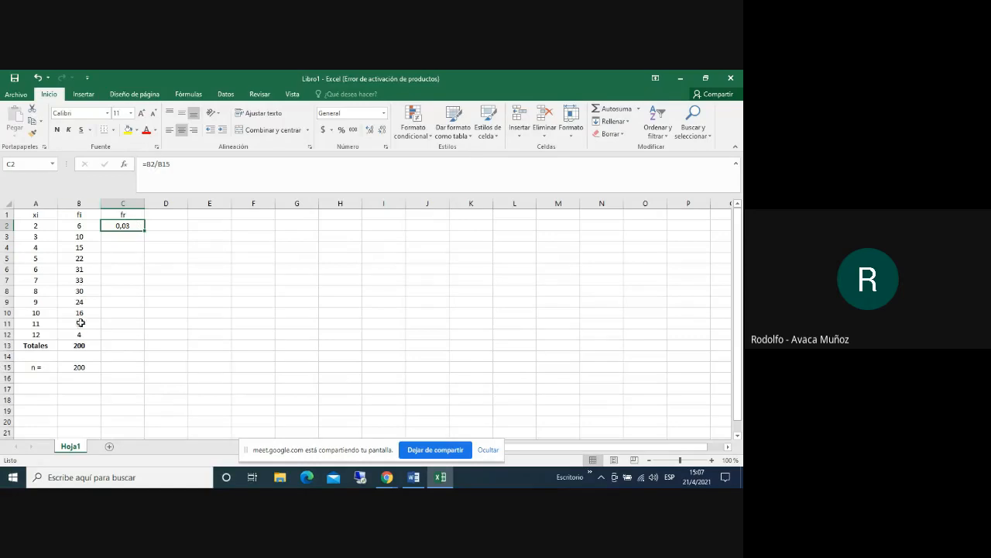
click(158, 164)
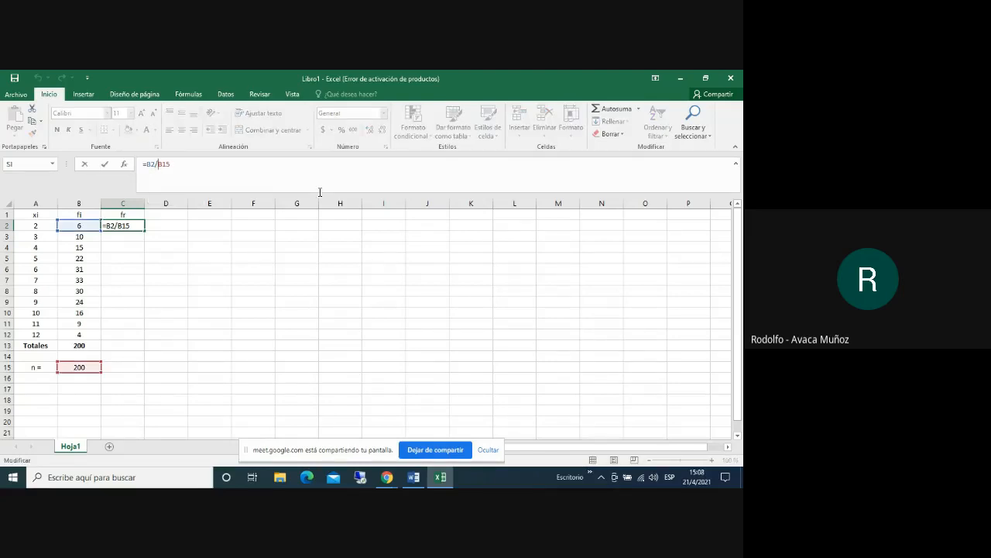
key(F4)
key(Return)
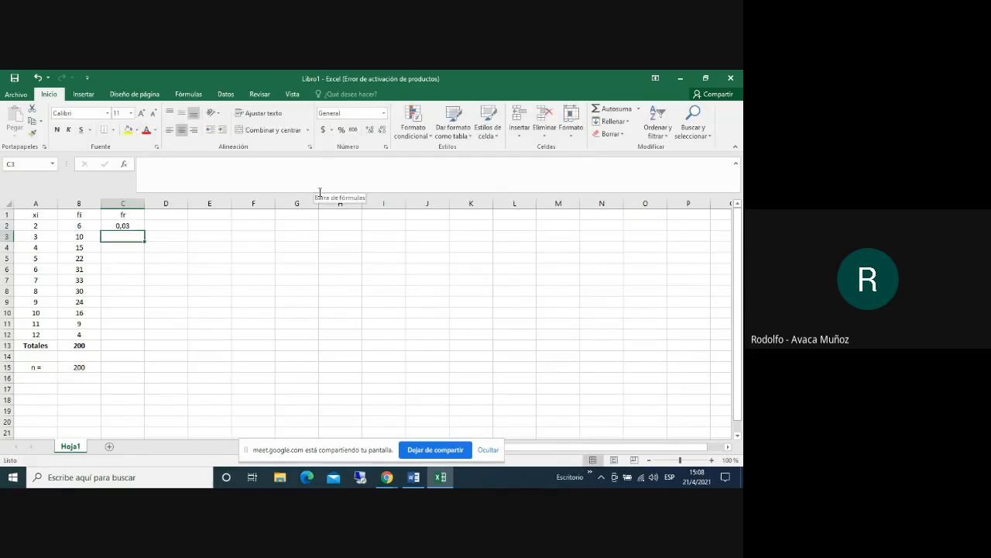
Fill the relative frequency formula with its absolute reference to n from C2 down to C12
click(124, 226)
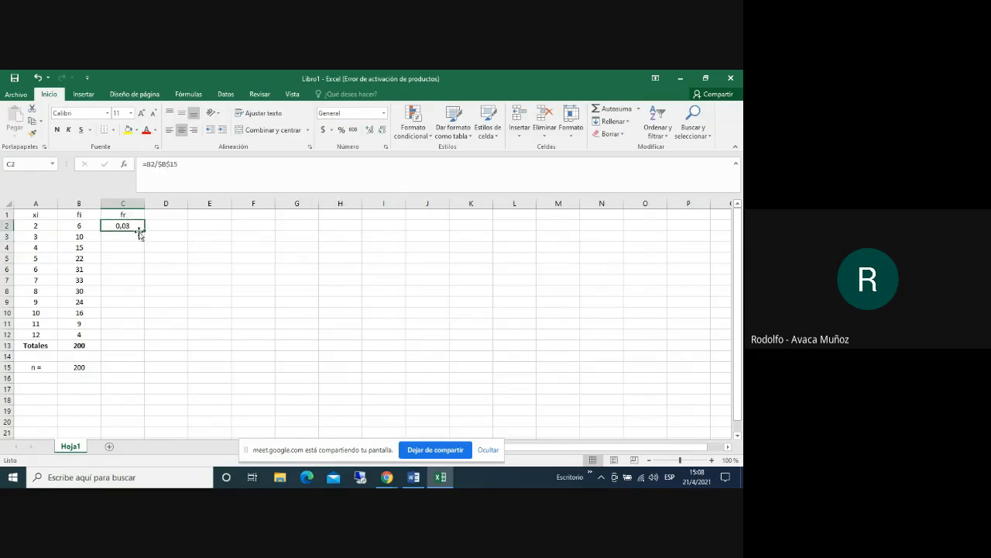
drag(145, 231, 141, 337)
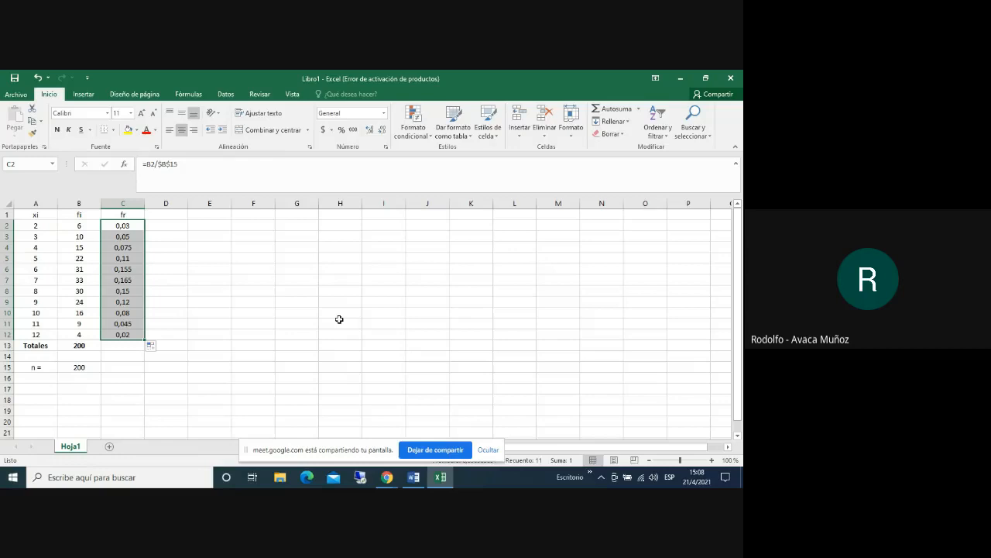
click(340, 322)
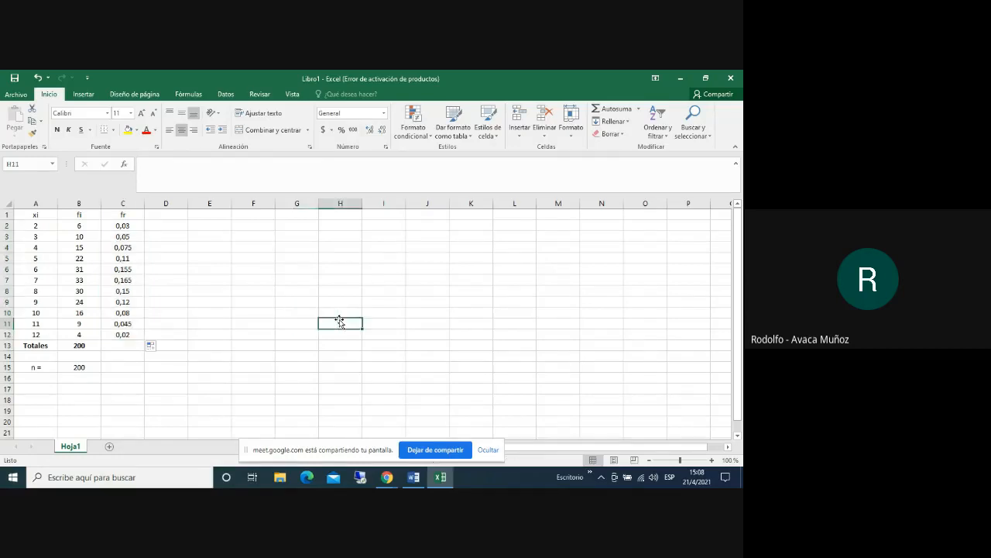
Examine the cell references in the filled relative frequency formula of C8, leaving it unedited
click(126, 291)
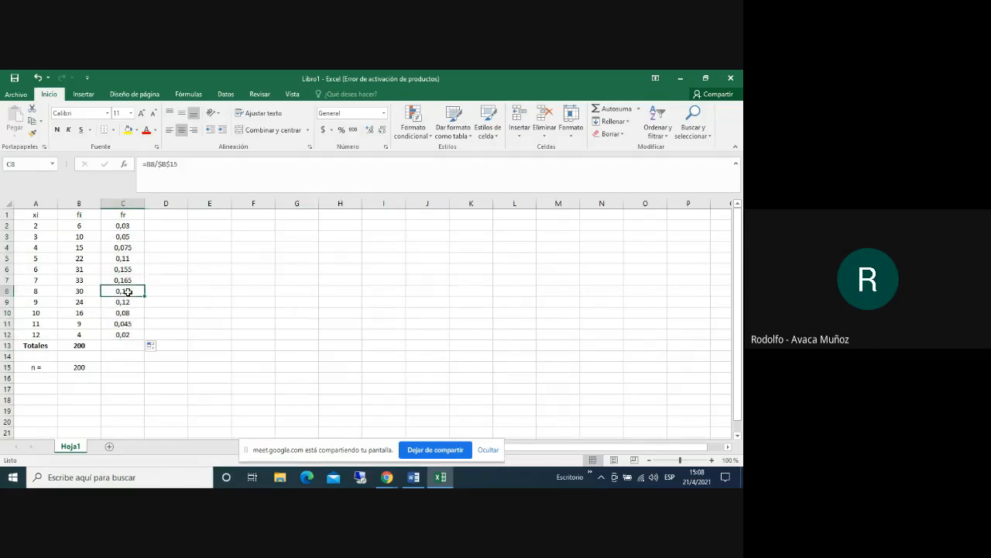
click(143, 166)
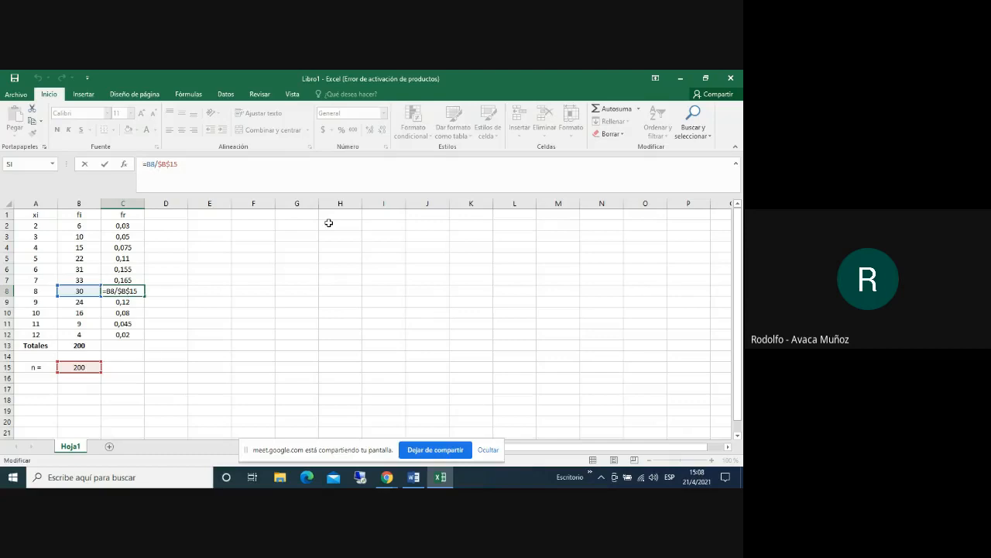
key(Escape)
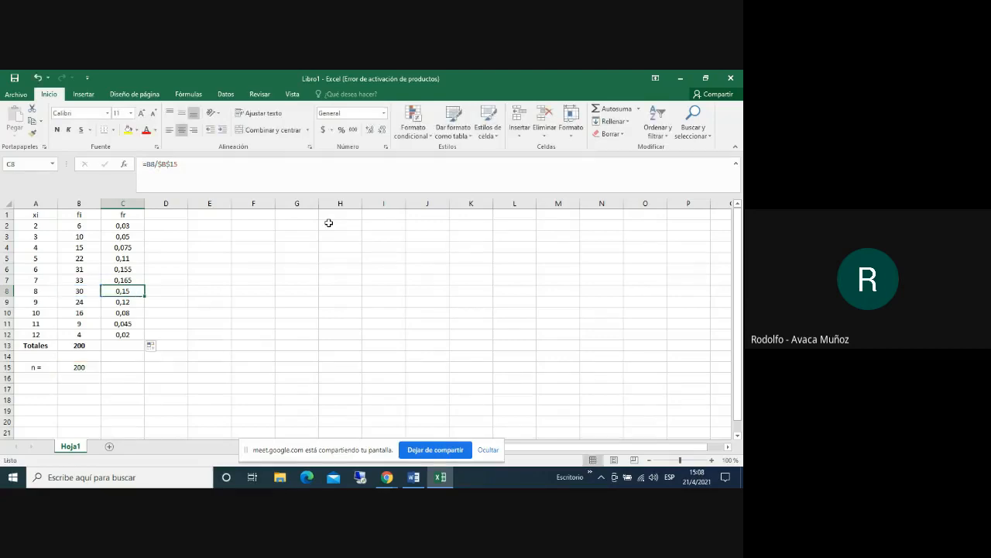
click(350, 280)
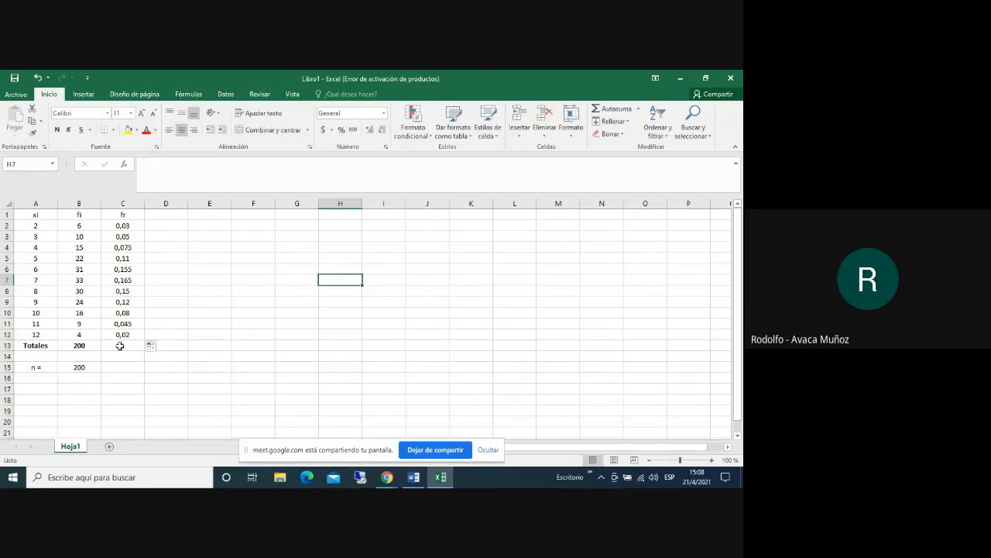
Total the relative frequencies in C13 with an automatic sum of C2:C12
click(120, 346)
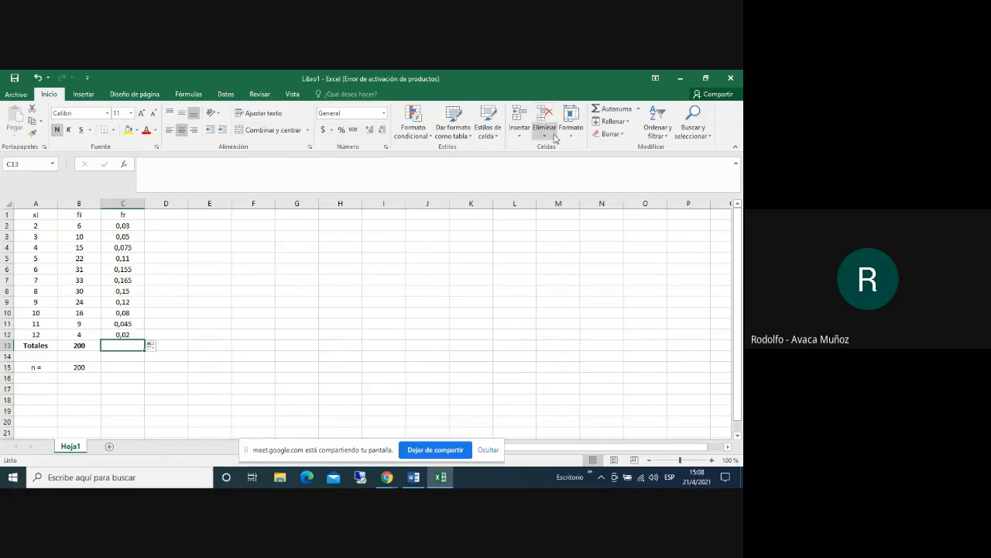
click(608, 111)
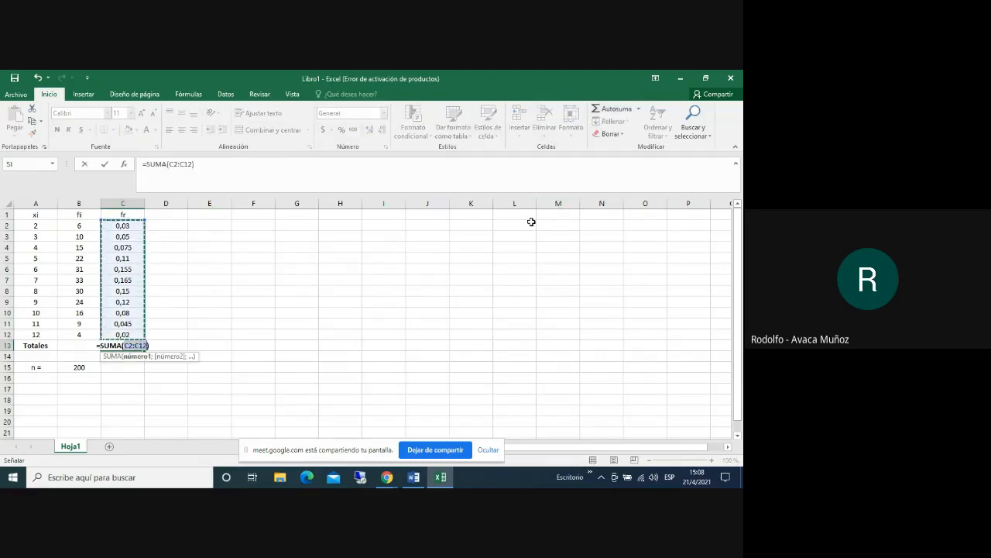
key(Return)
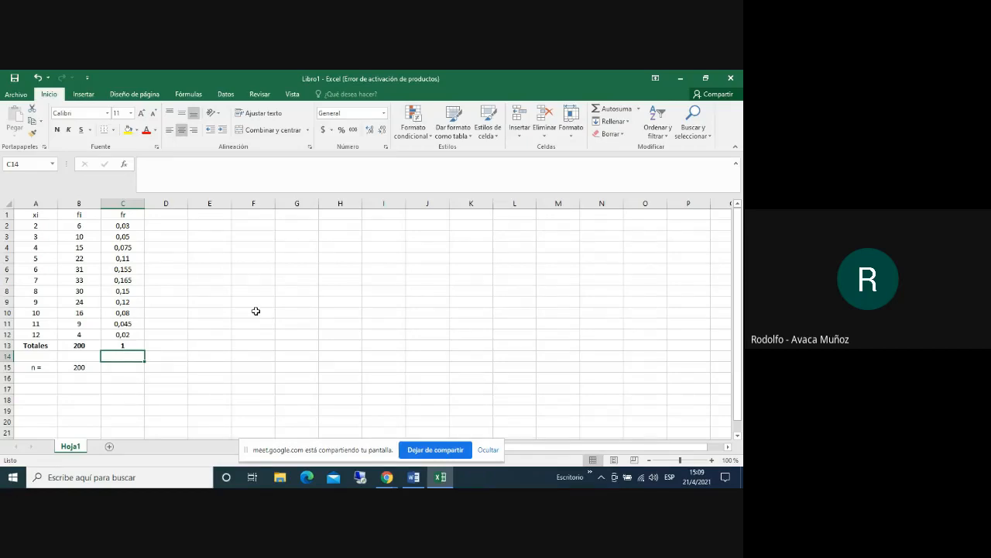
click(256, 311)
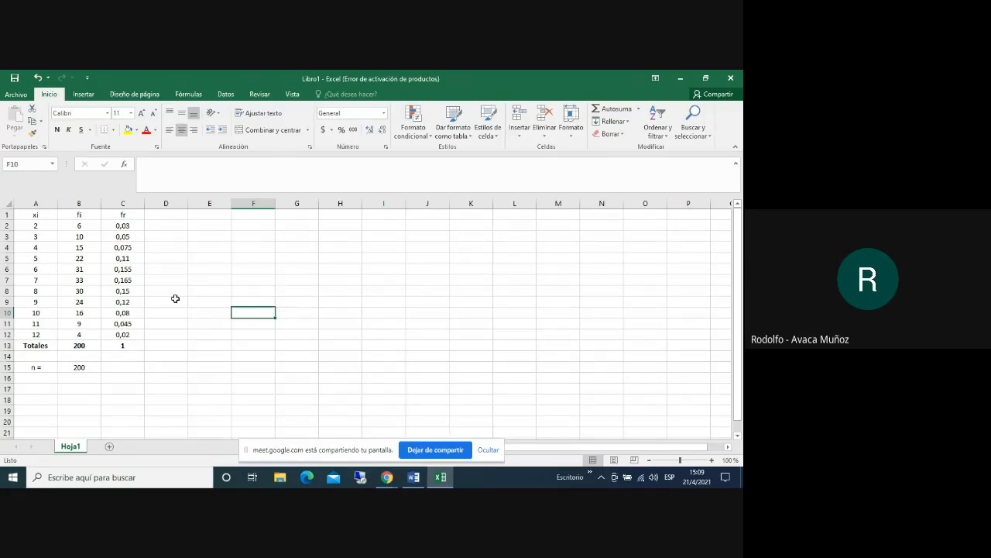
Try a frequency of 20 in B10 to test the linked totals and relative frequencies, and undo that change
click(39, 314)
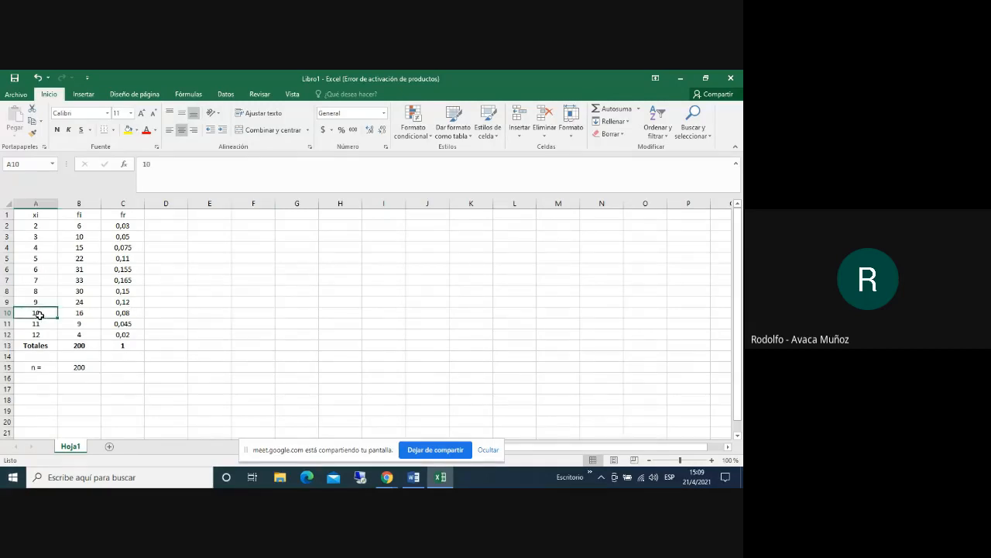
click(77, 314)
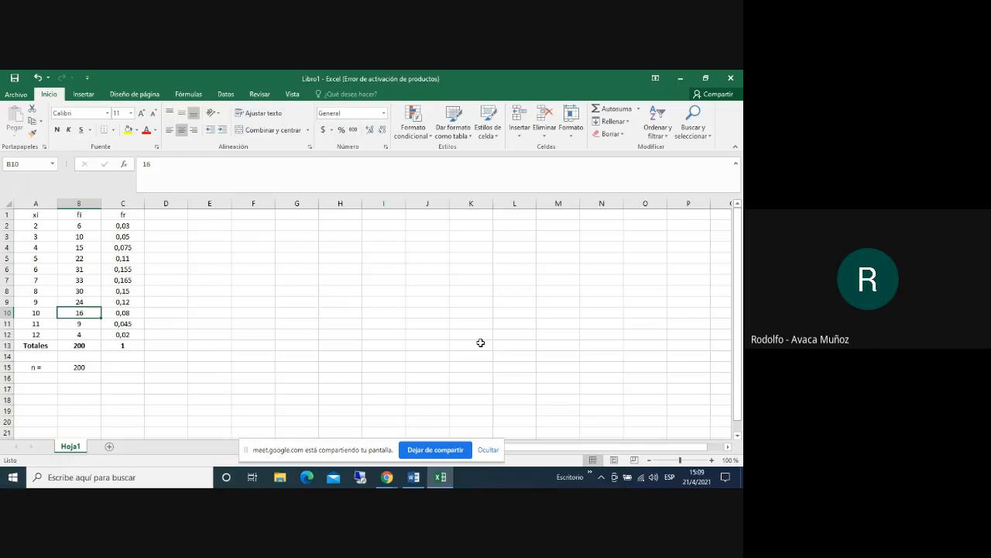
text(20)
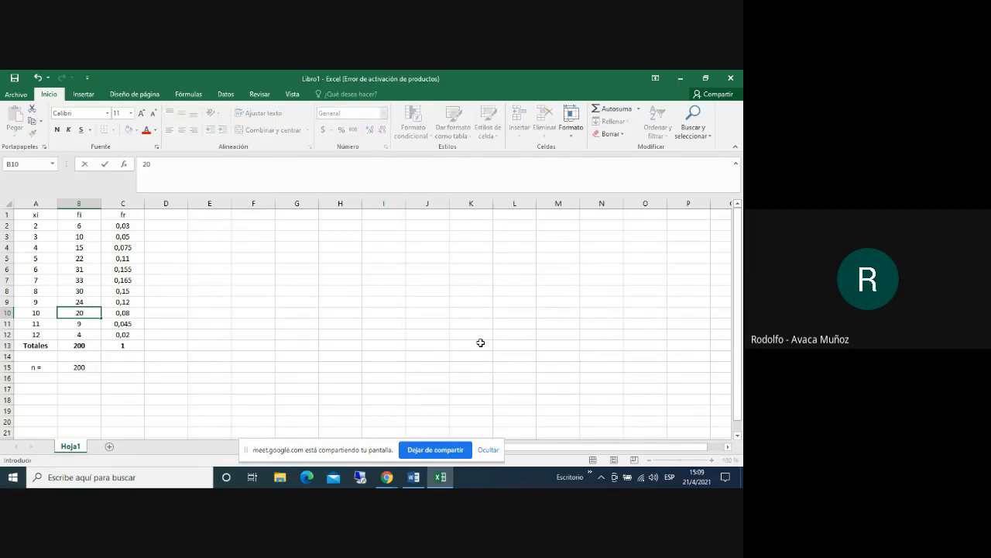
key(Return)
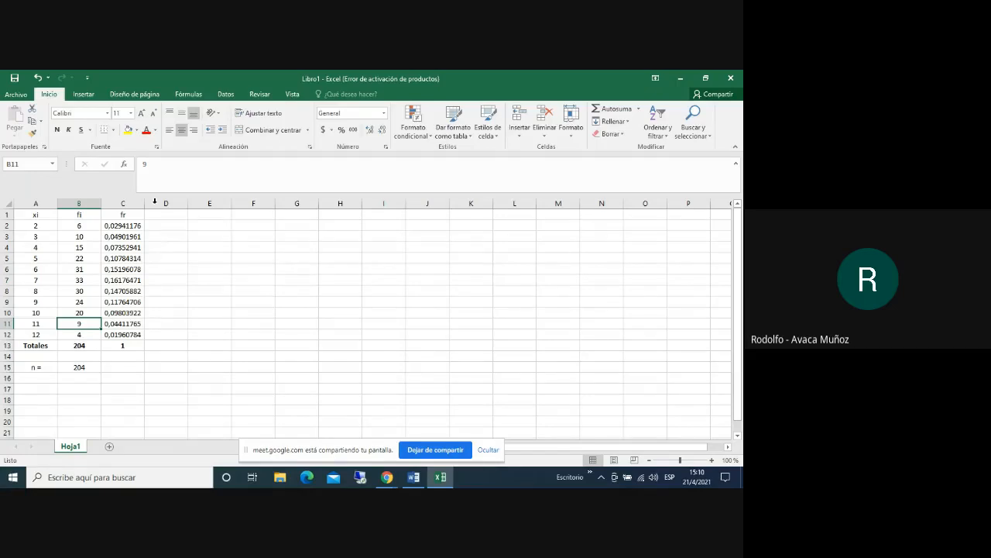
click(38, 78)
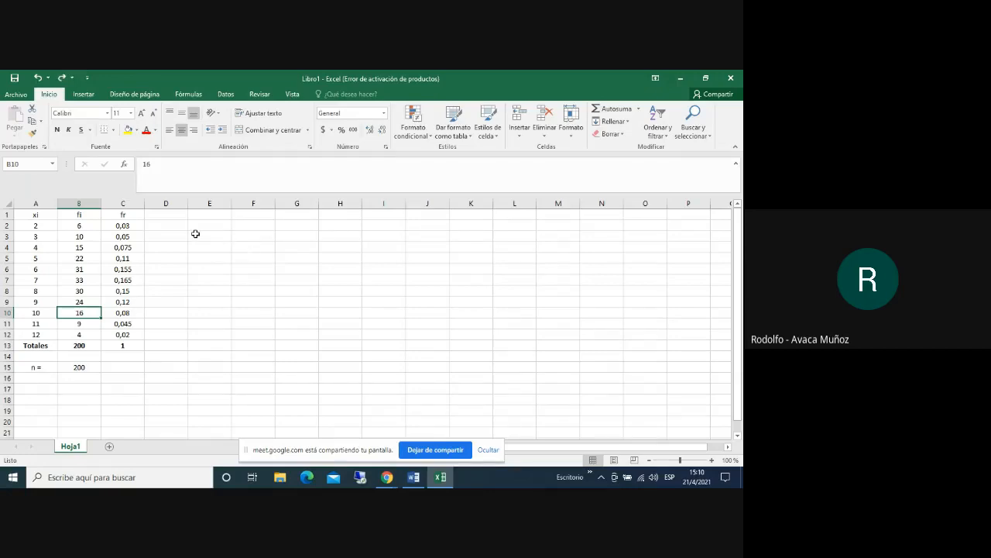
Add the cumulative frequency heading Fi in D1 and enter 6 as its first value in D2
click(168, 214)
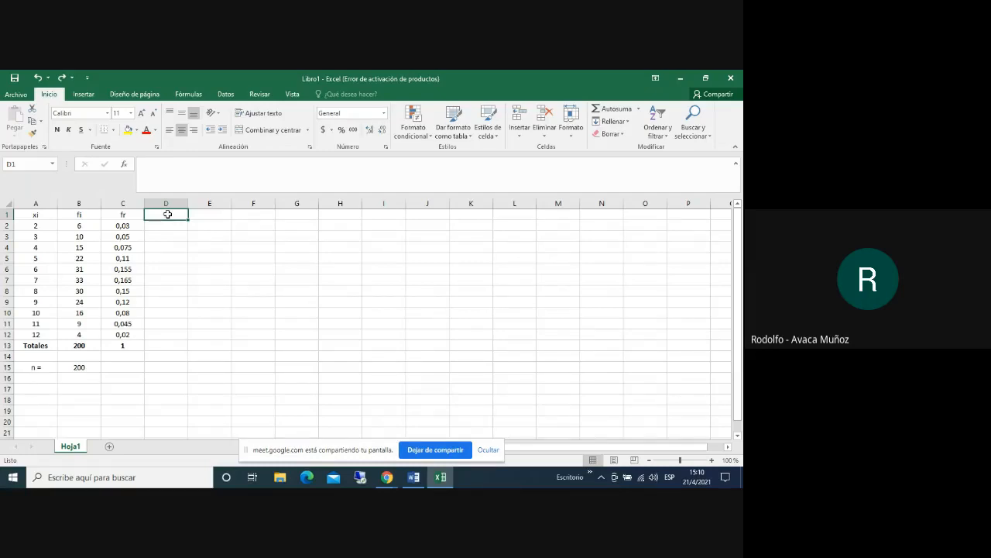
text(Fi)
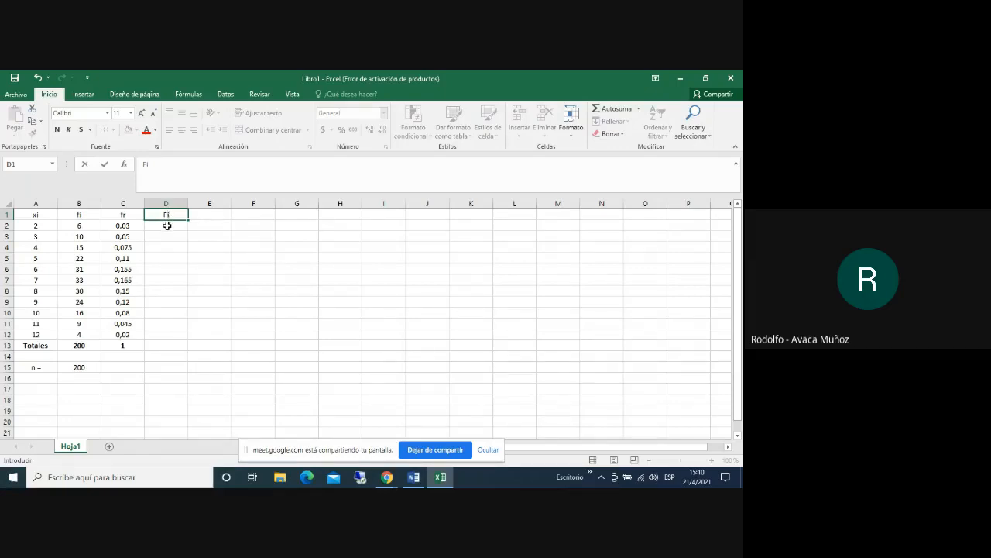
key(Return)
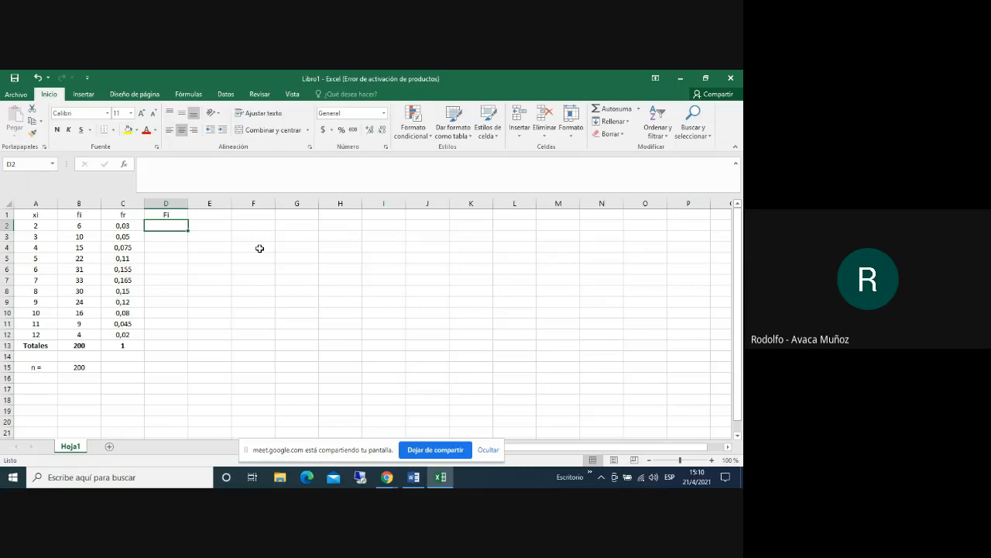
text(6)
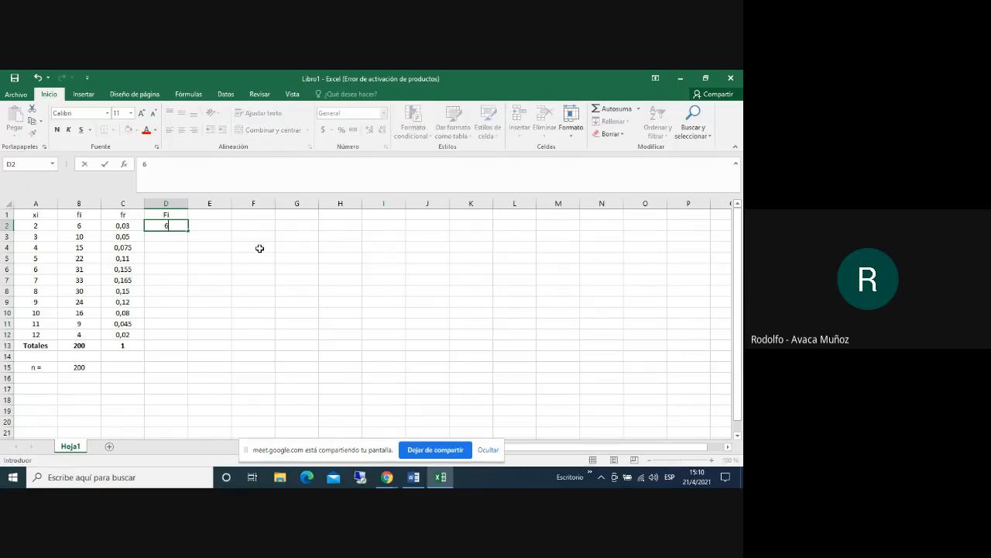
click(160, 238)
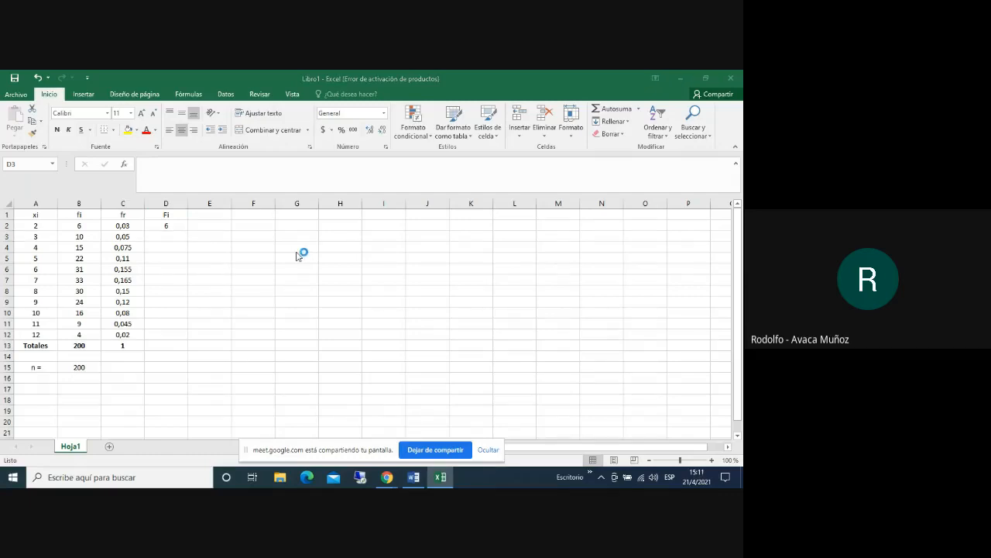
Calculate the next two cumulative frequencies by entering =6+10 in D3 and =16+15 in D4
click(160, 236)
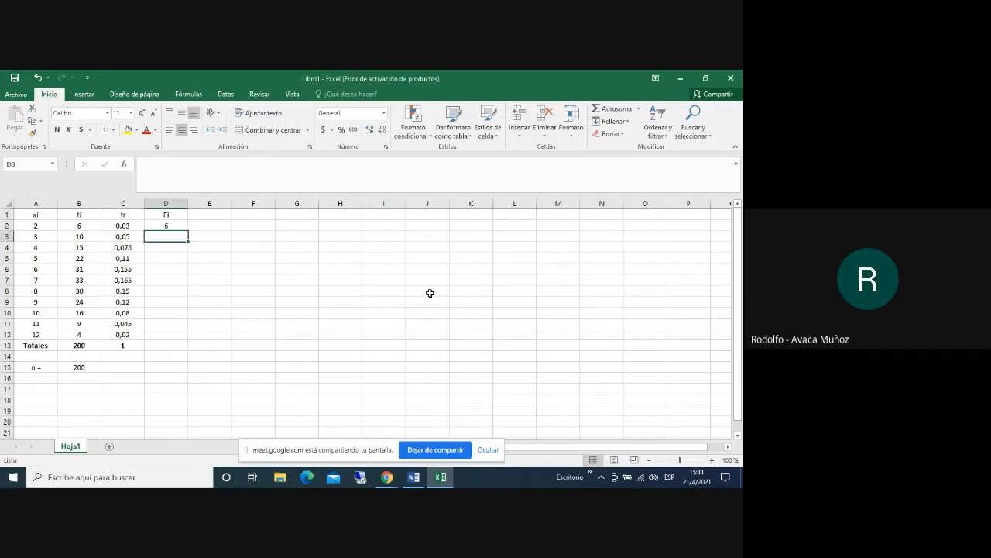
text(=)
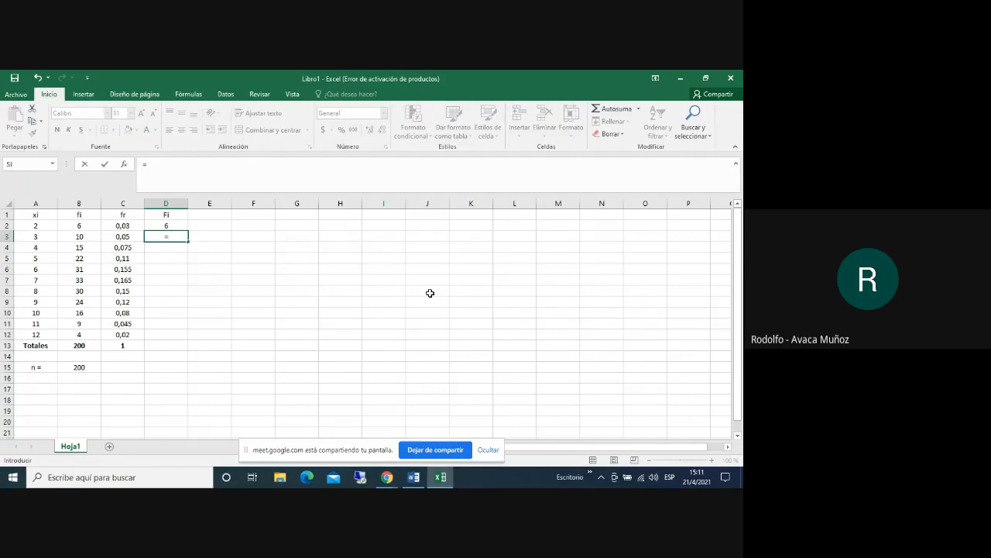
key(BackSpace)
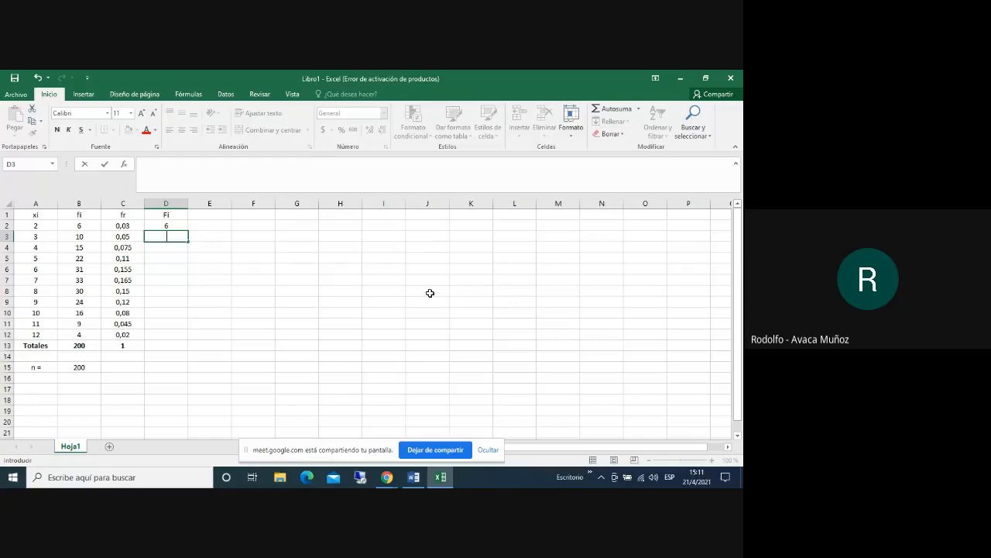
text(=6+10)
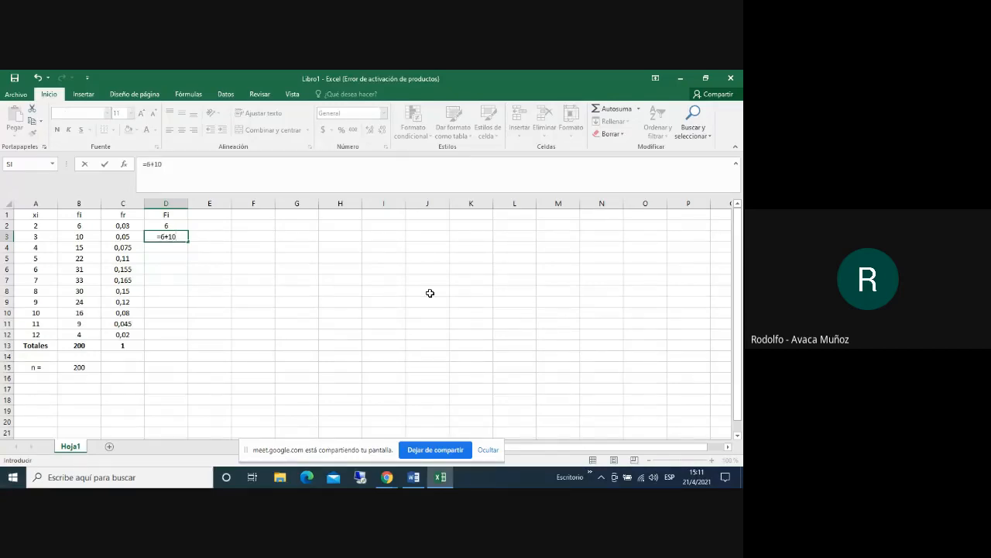
key(Return)
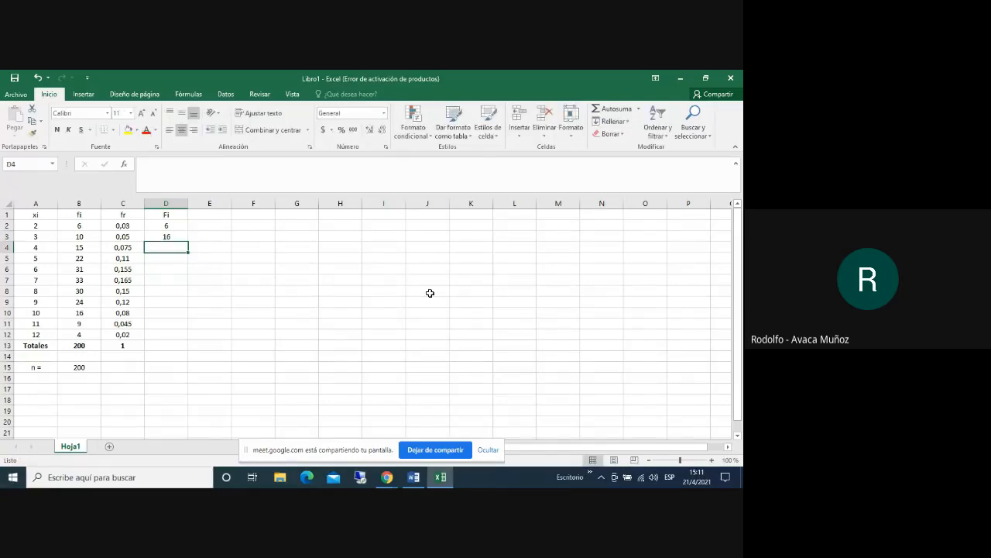
text(=16+15)
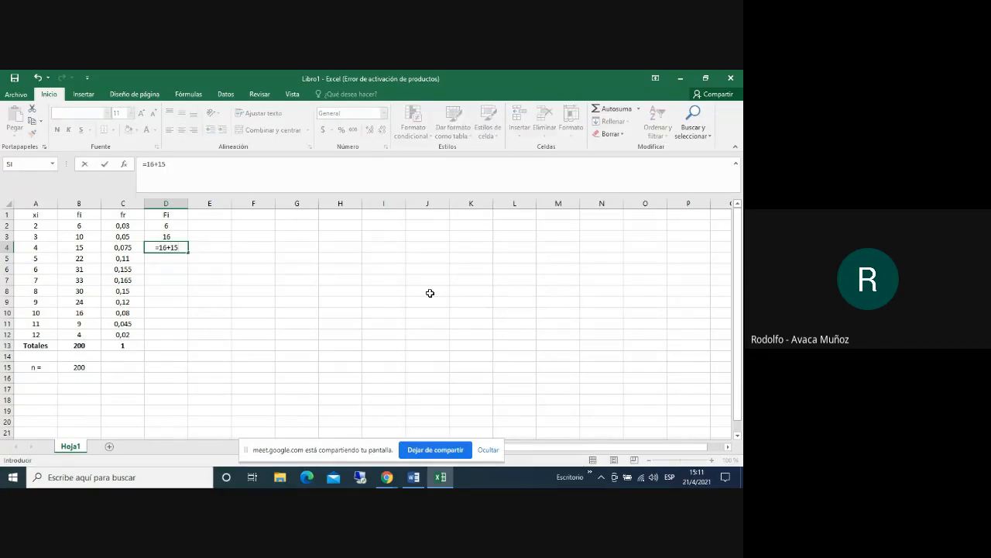
key(Return)
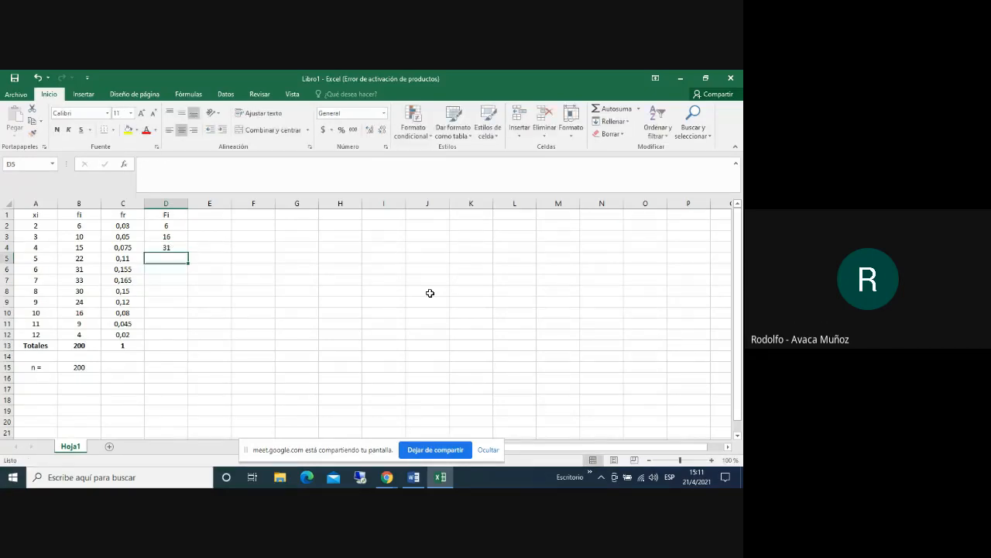
Enter 31+22 without an equals sign in D5 and compare the cell's content with the formula in D4
text(3)
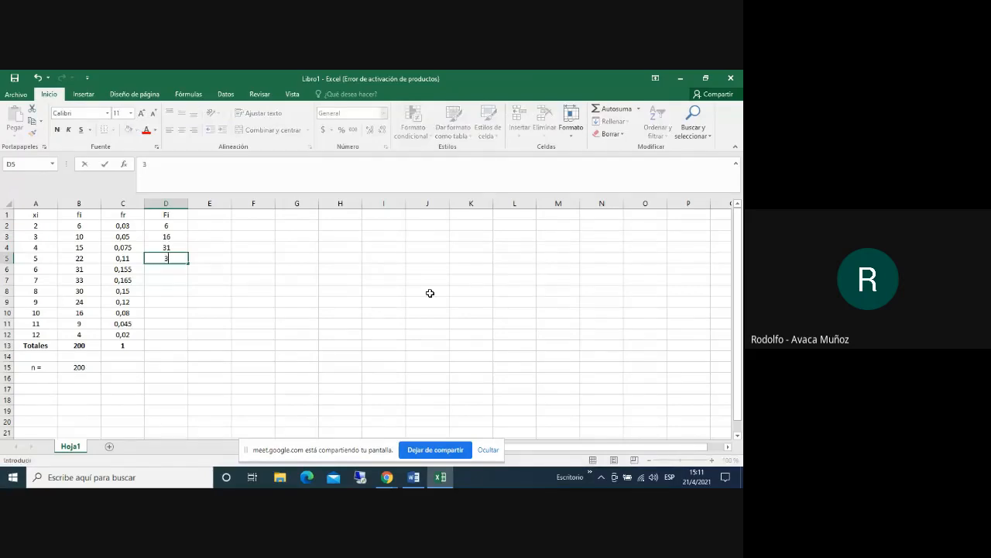
text(1+22)
key(Return)
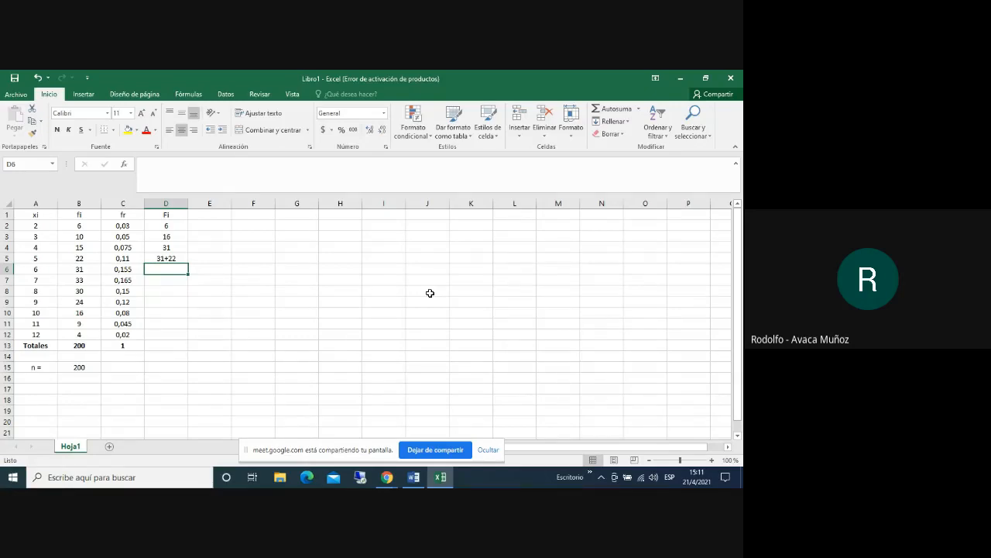
key(Up)
key(Up)
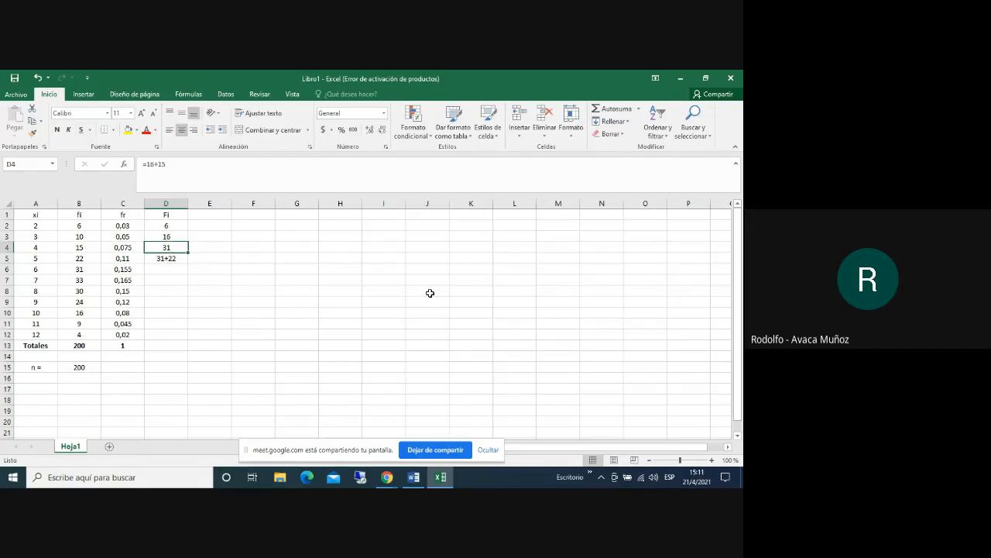
key(Down)
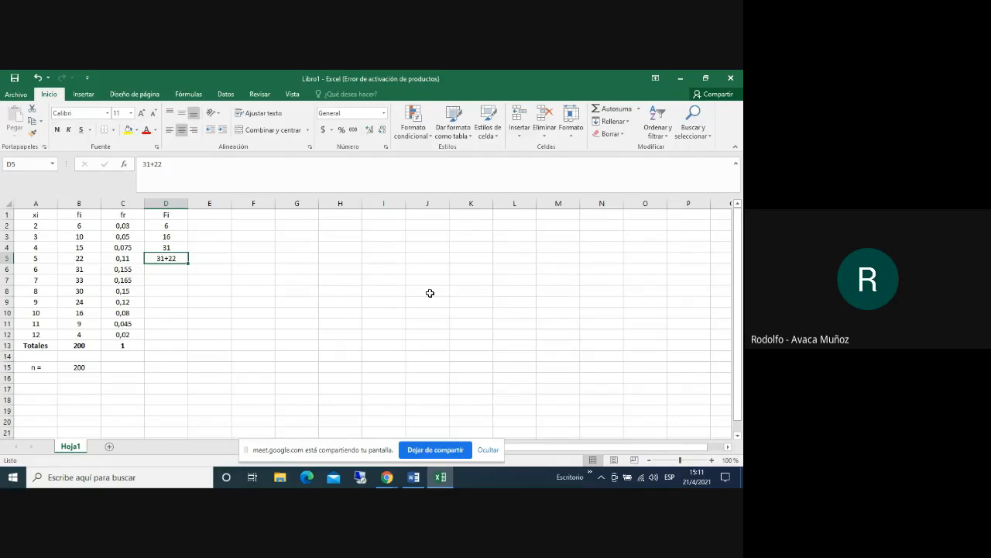
Clear the manually entered cumulative frequencies from D2:D5, keeping the Fi heading
key(Delete)
click(165, 224)
drag(165, 224, 166, 251)
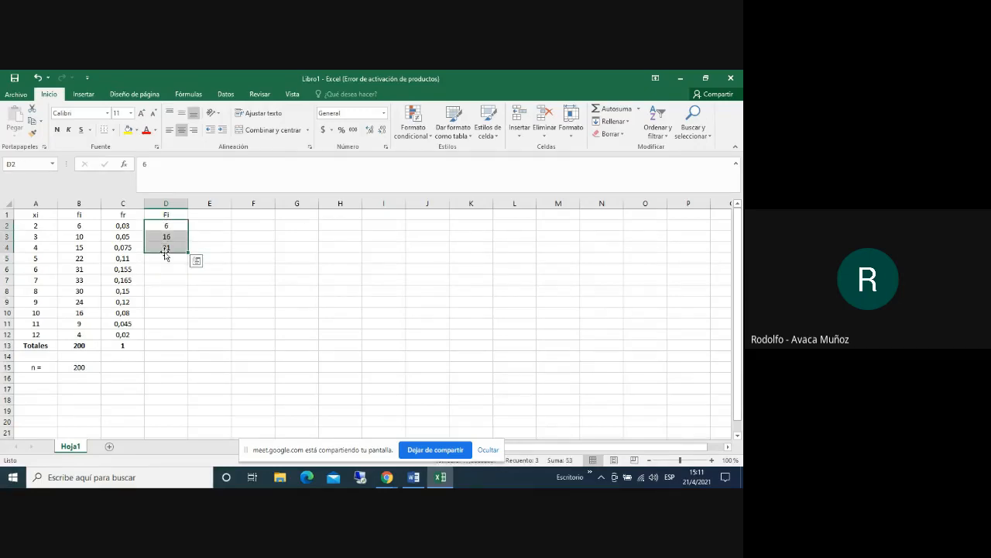
key(Delete)
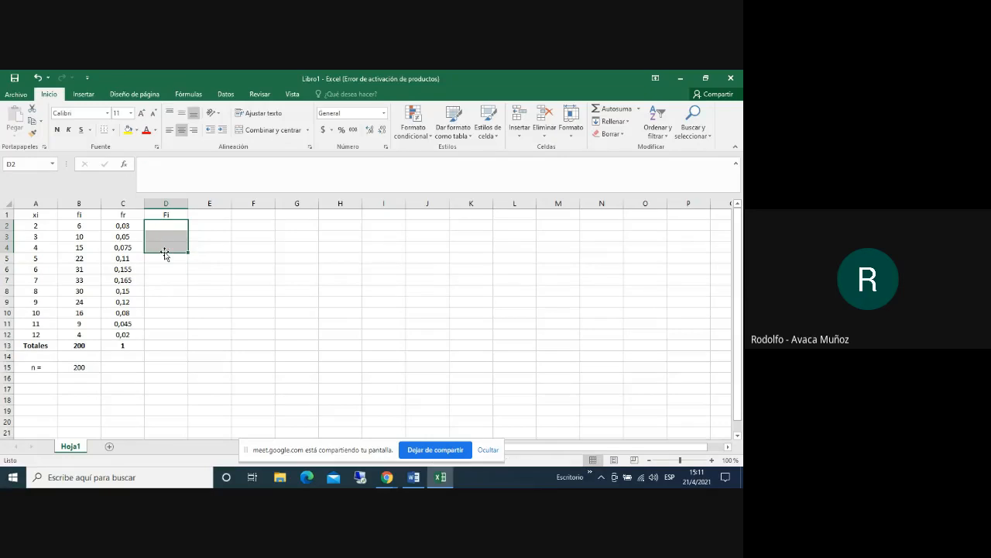
click(228, 249)
Link the first cumulative frequency to the first absolute frequency by entering =B2 in D2
click(168, 225)
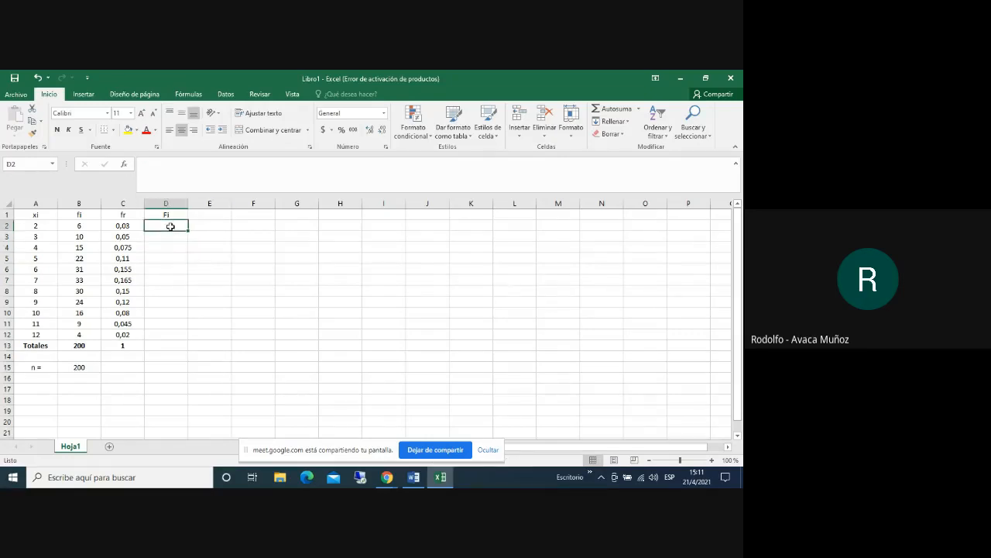
text(=)
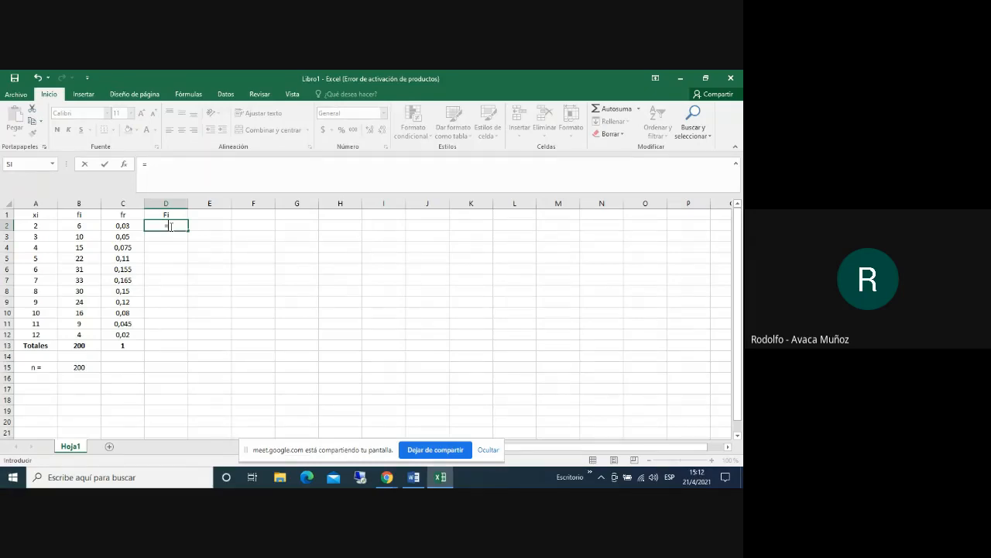
click(80, 226)
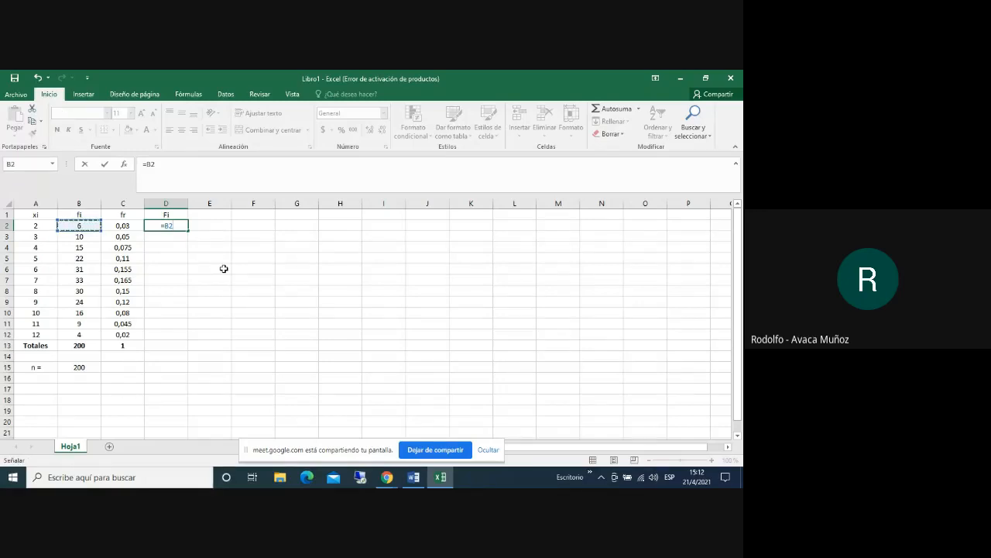
key(Return)
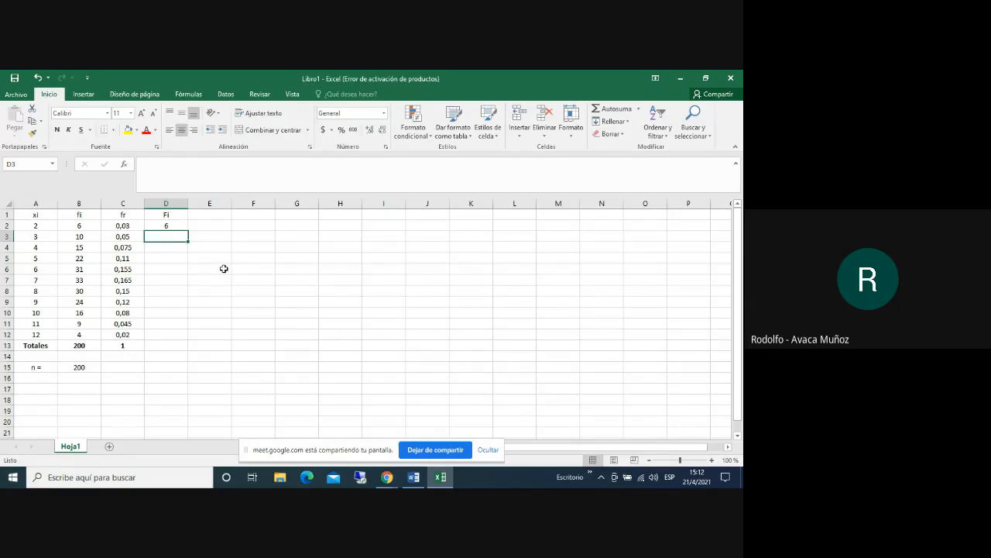
Calculate the second cumulative frequency with the formula =D2+B3 in D3
text(=)
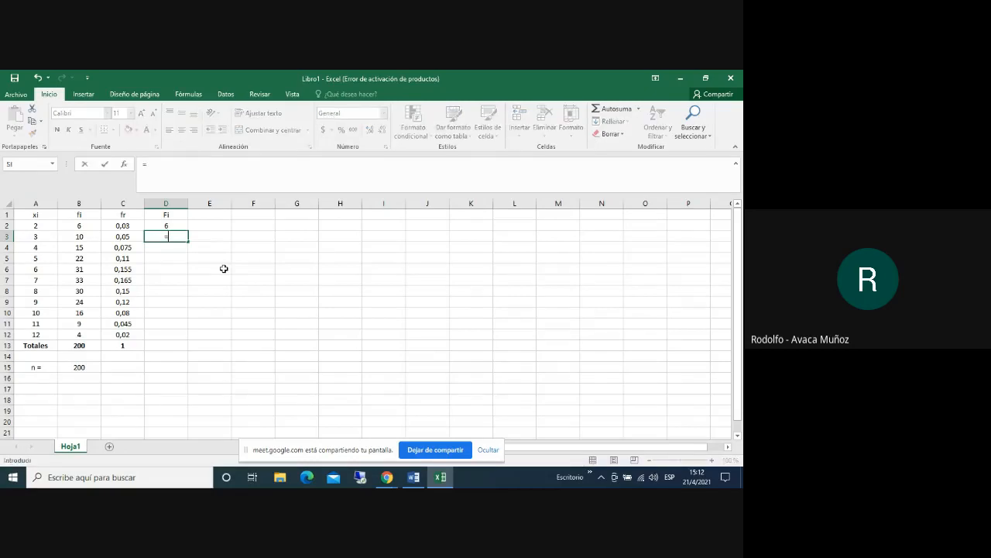
click(179, 225)
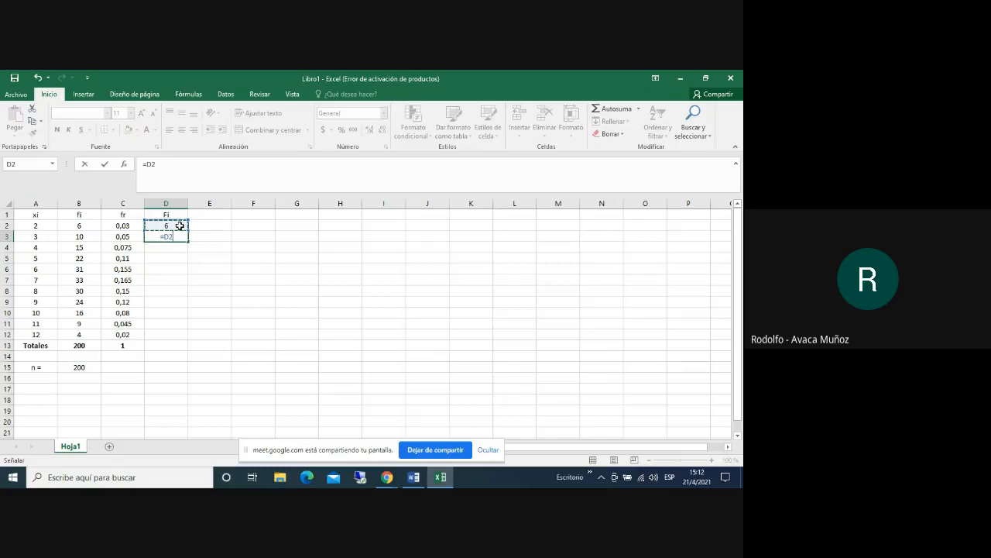
text(+)
click(70, 236)
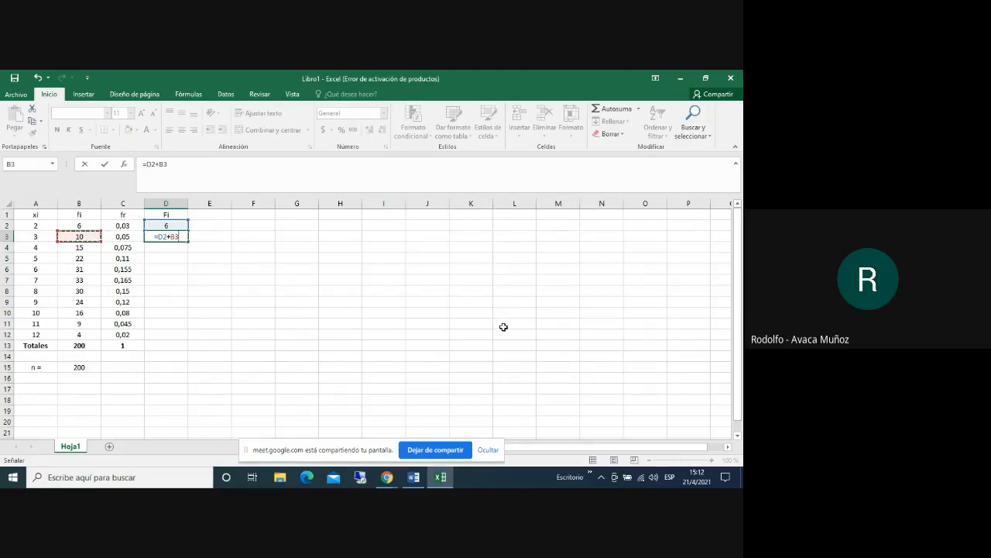
key(Return)
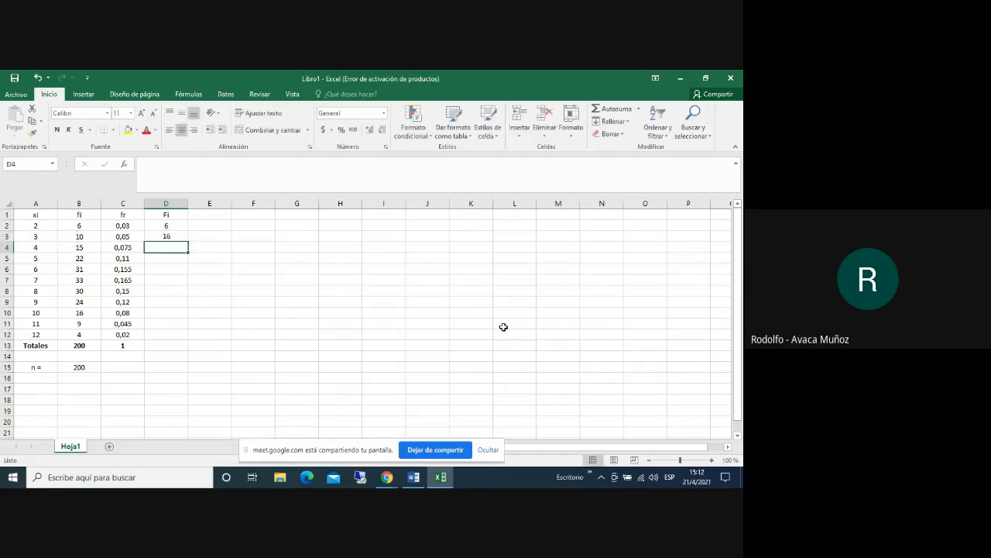
Fill the D3 formula down through D12 and make the last cumulative frequency in D12 bold
click(173, 238)
drag(185, 241, 174, 335)
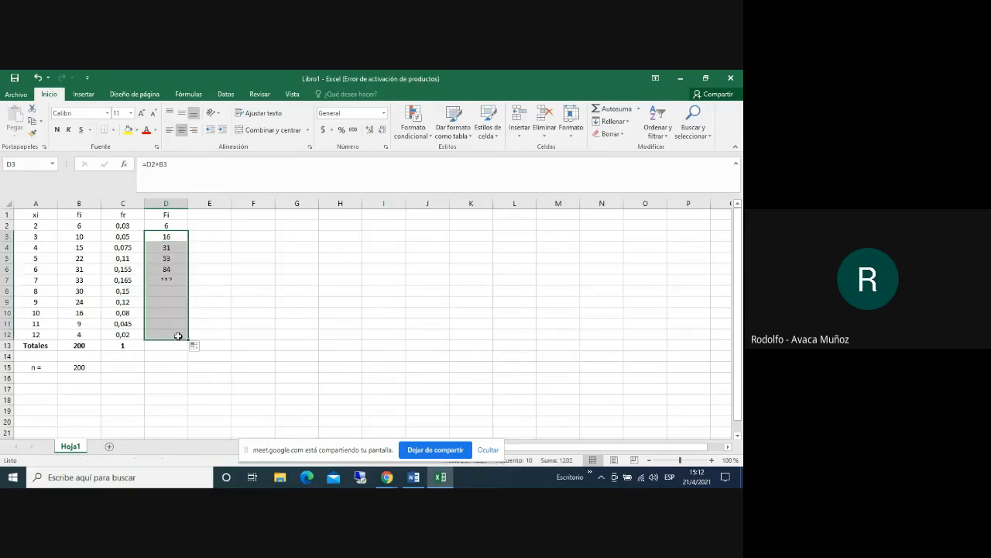
click(392, 331)
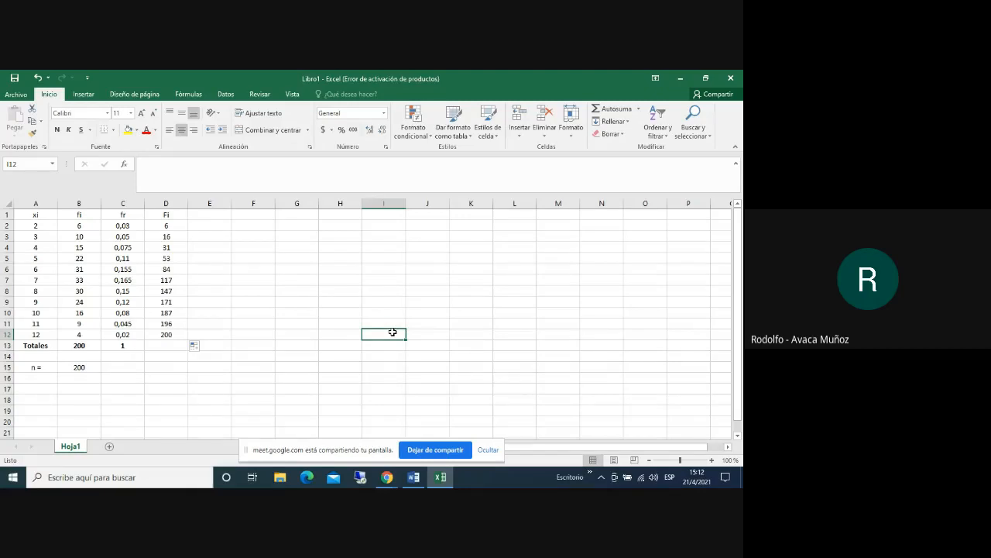
click(177, 334)
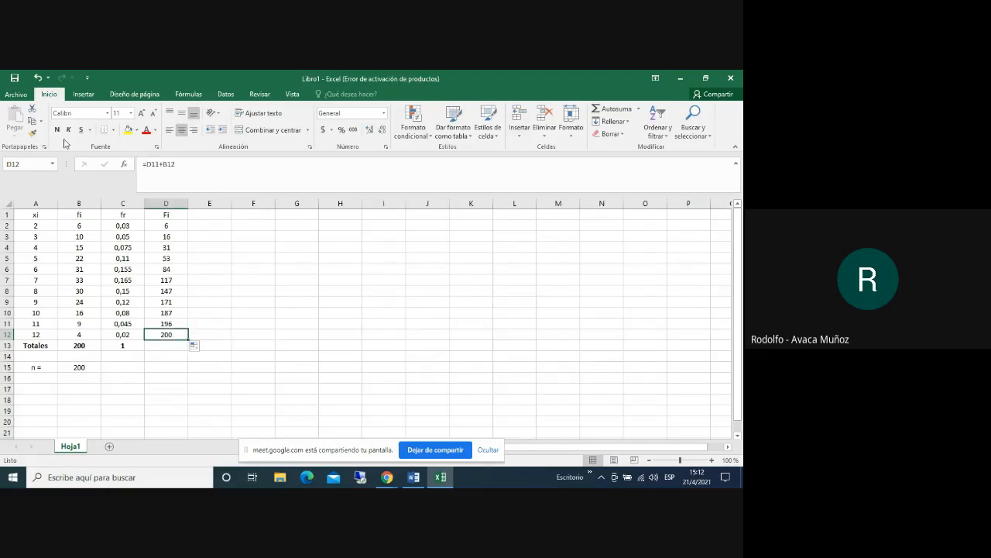
click(397, 335)
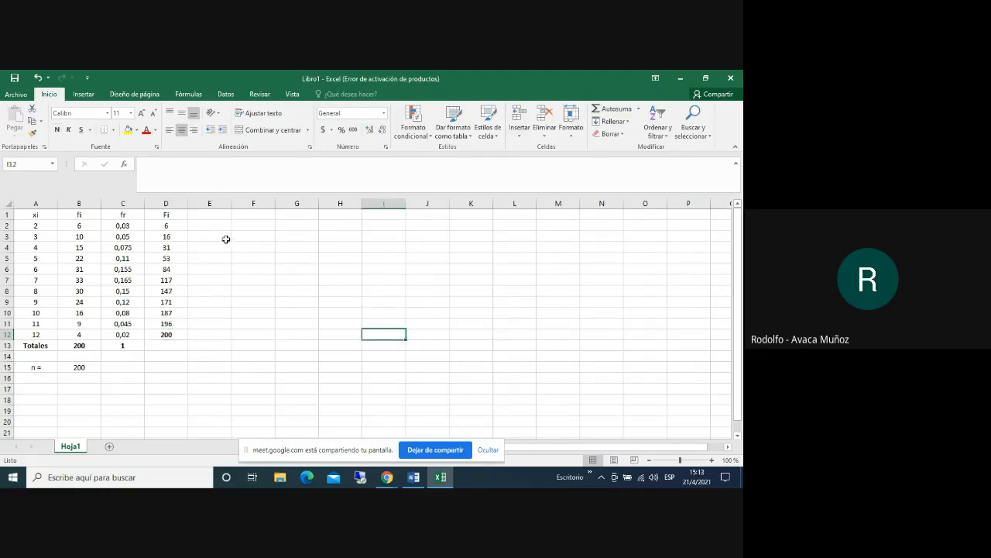
Add the cumulative relative frequency heading Fr in E1 and enter =C2 as its first value in E2
click(213, 216)
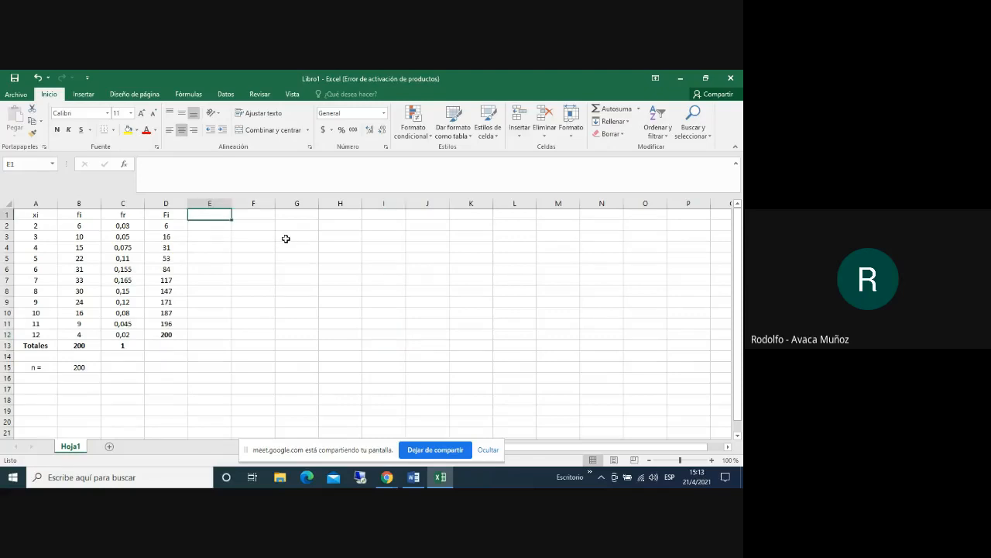
text(Fr)
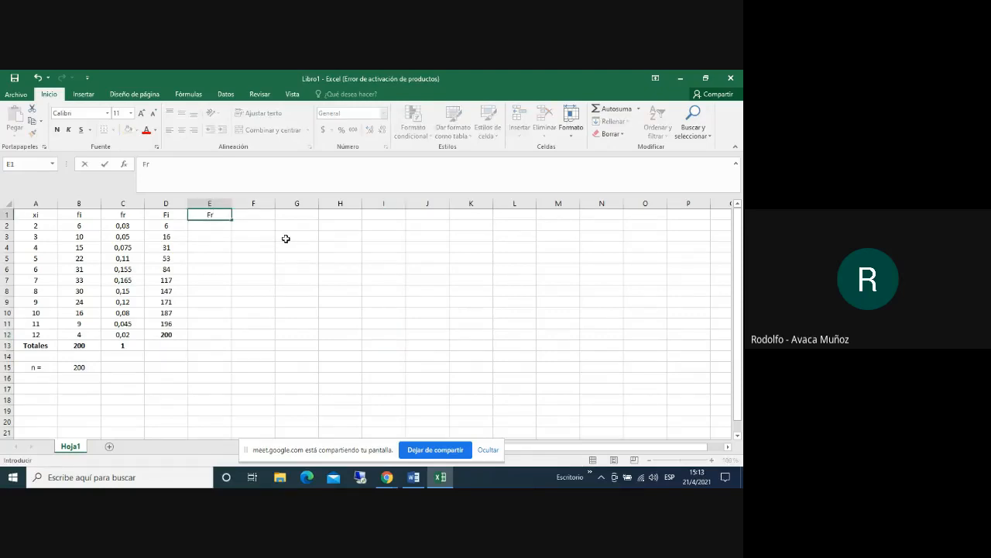
click(212, 228)
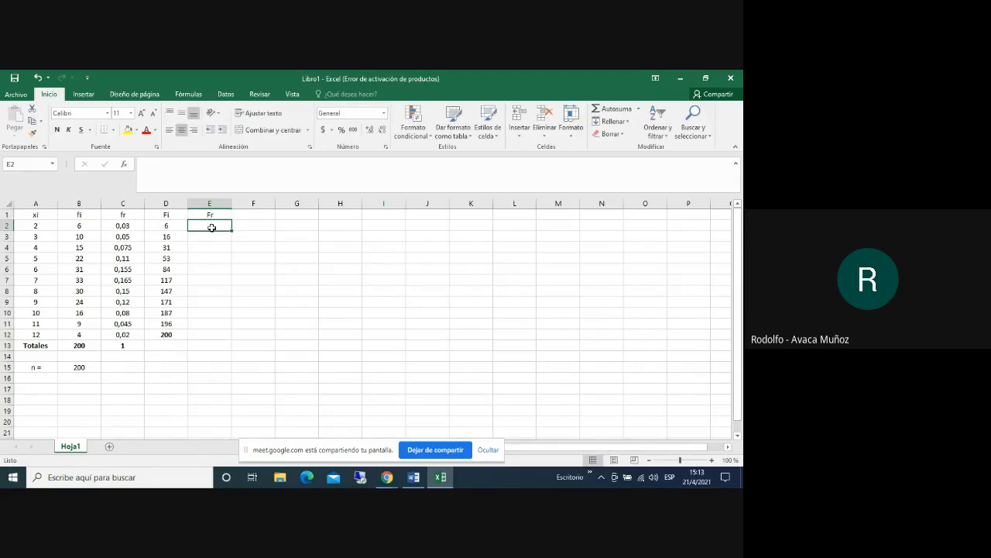
text(=)
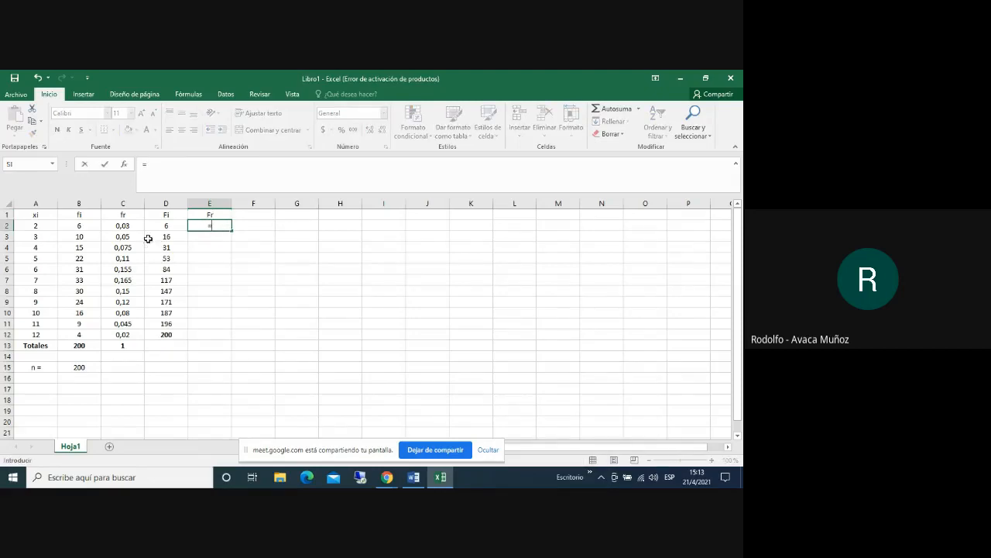
click(120, 226)
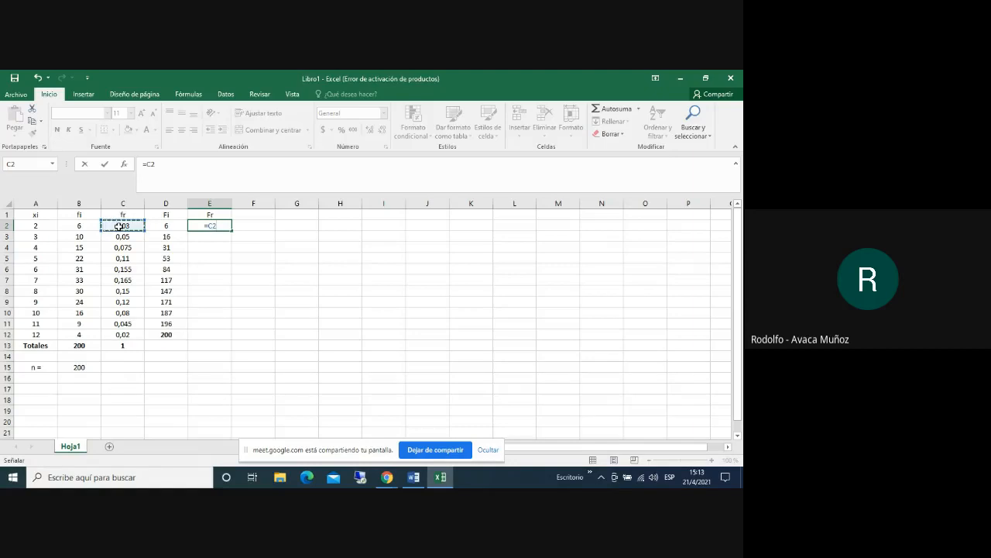
text(+)
key(BackSpace)
key(Return)
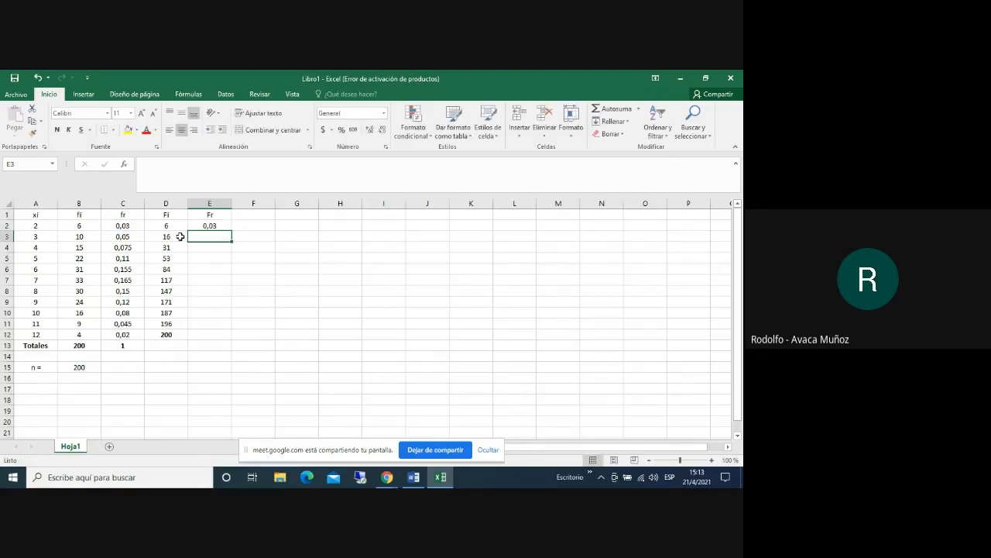
Calculate the second cumulative relative frequency with the formula =E2+C3 in E3
text(=)
click(217, 225)
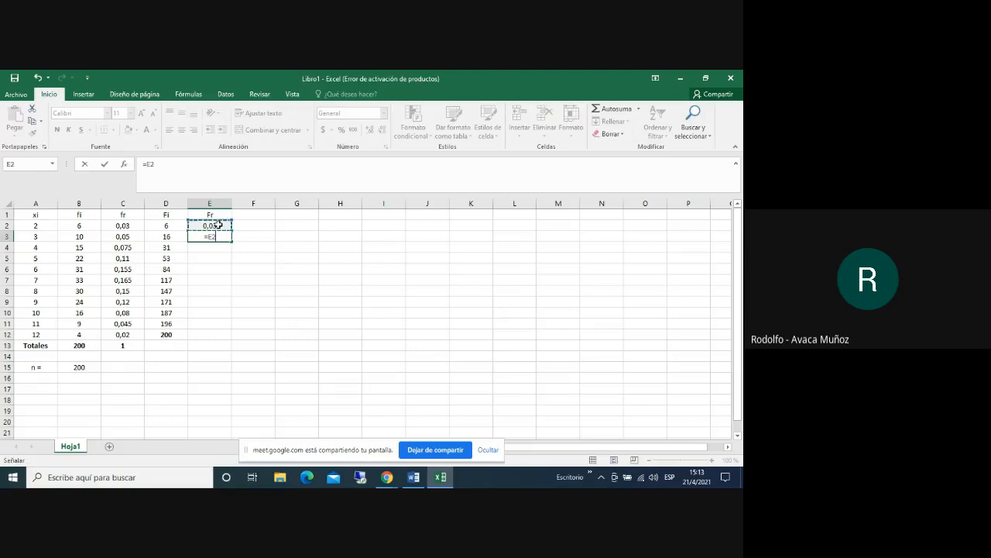
text(+)
click(129, 237)
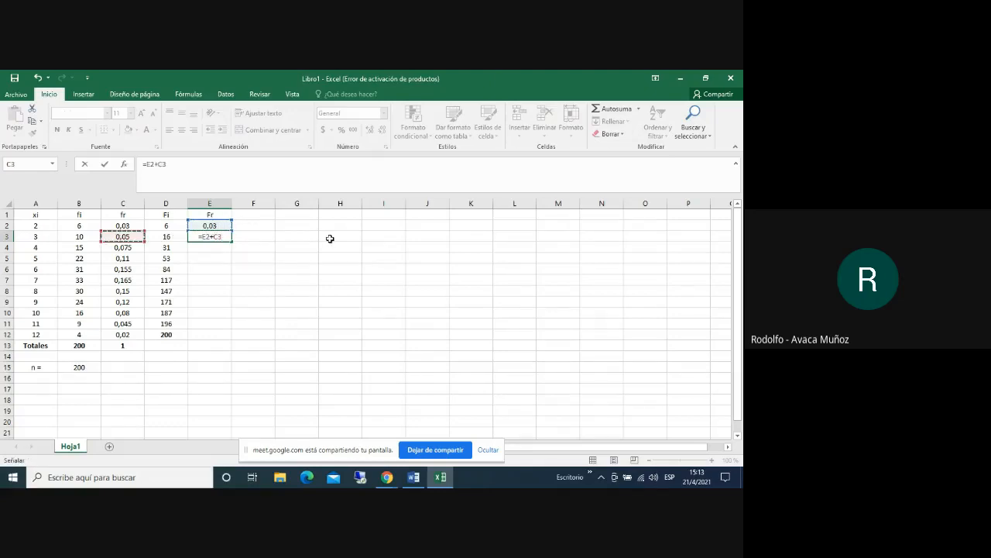
key(Return)
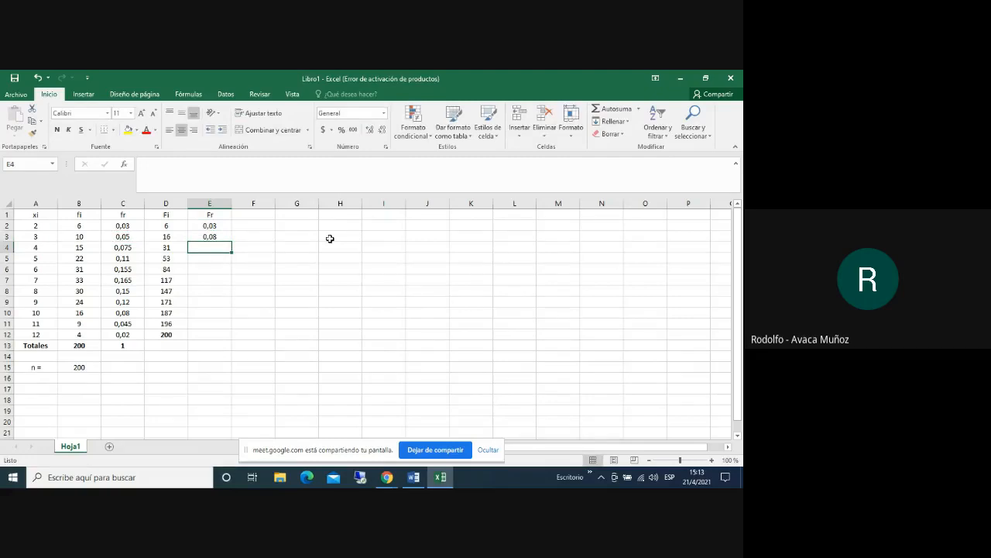
Fill the E3 formula down through E12 and make the last cumulative relative frequency in E12 bold
click(209, 236)
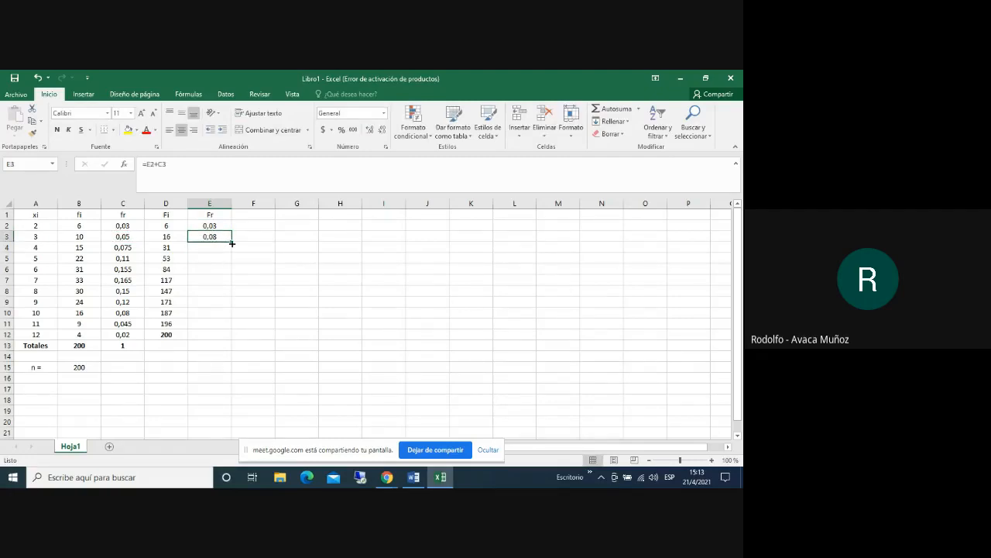
drag(232, 242, 233, 336)
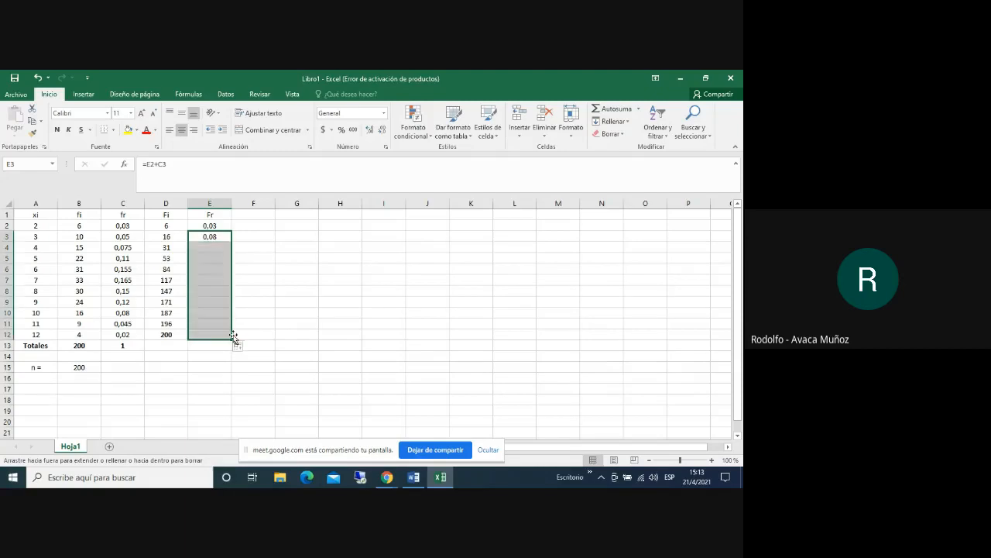
click(406, 335)
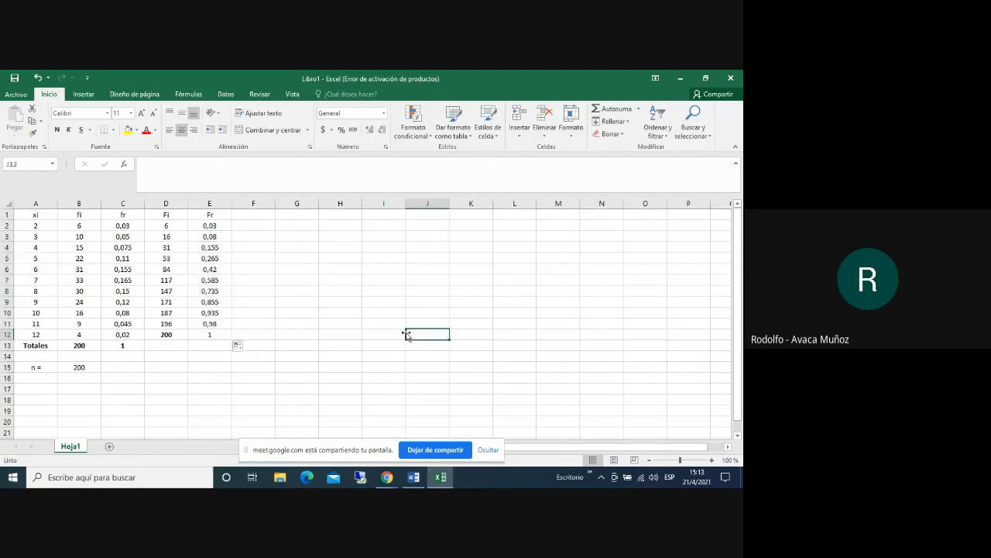
click(218, 334)
click(56, 129)
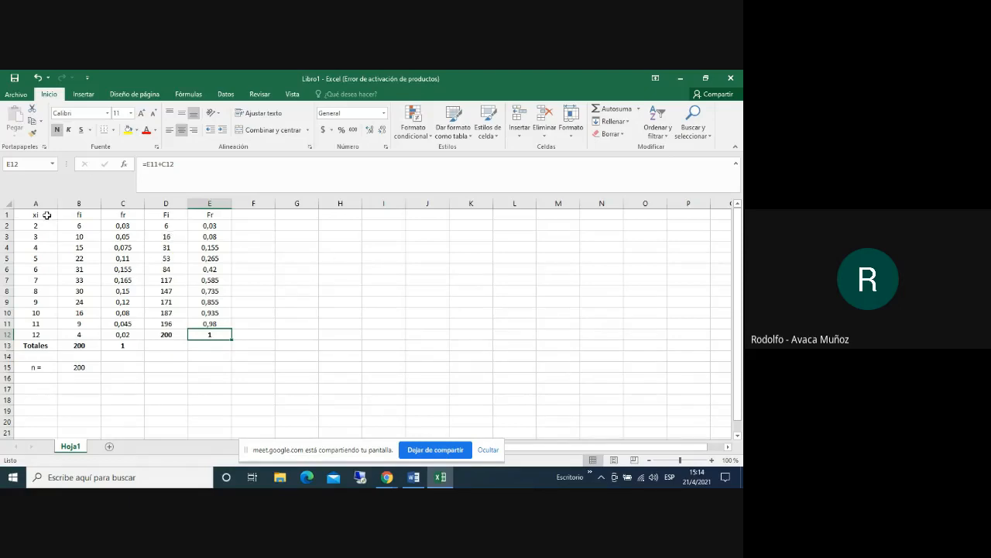
Make the column headings in A1:E1 bold
drag(34, 215, 210, 215)
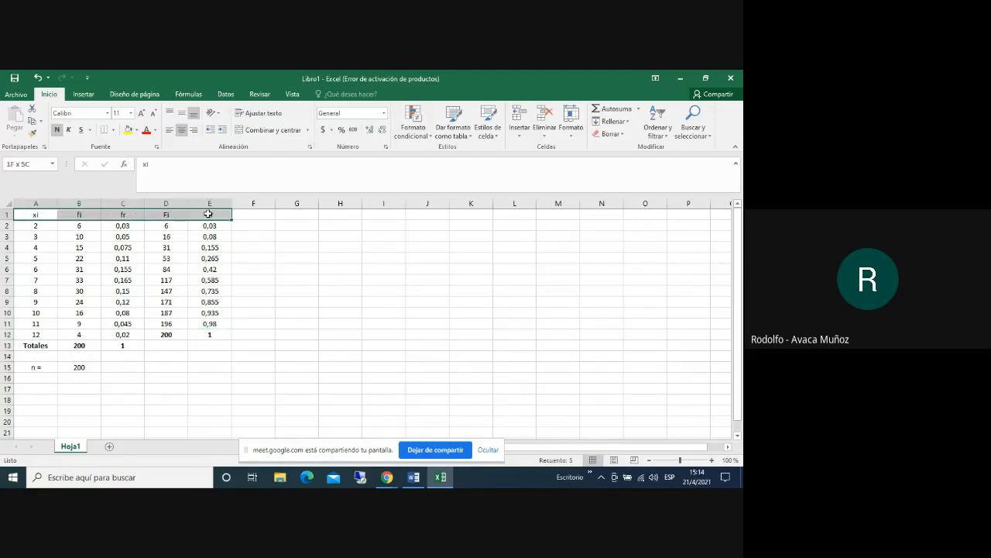
click(58, 131)
click(320, 270)
Apply all borders to the whole frequency table in A1:E13
drag(37, 215, 212, 350)
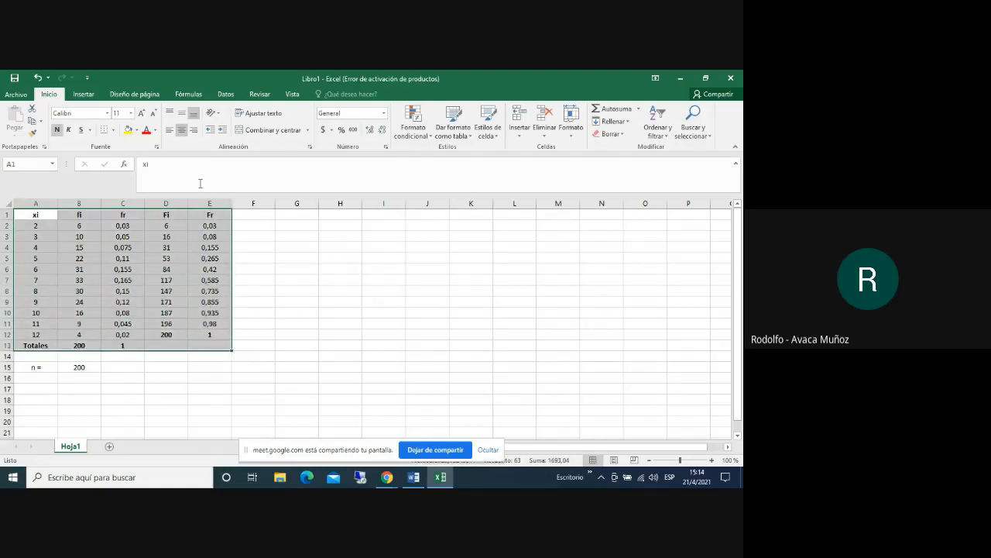
click(115, 133)
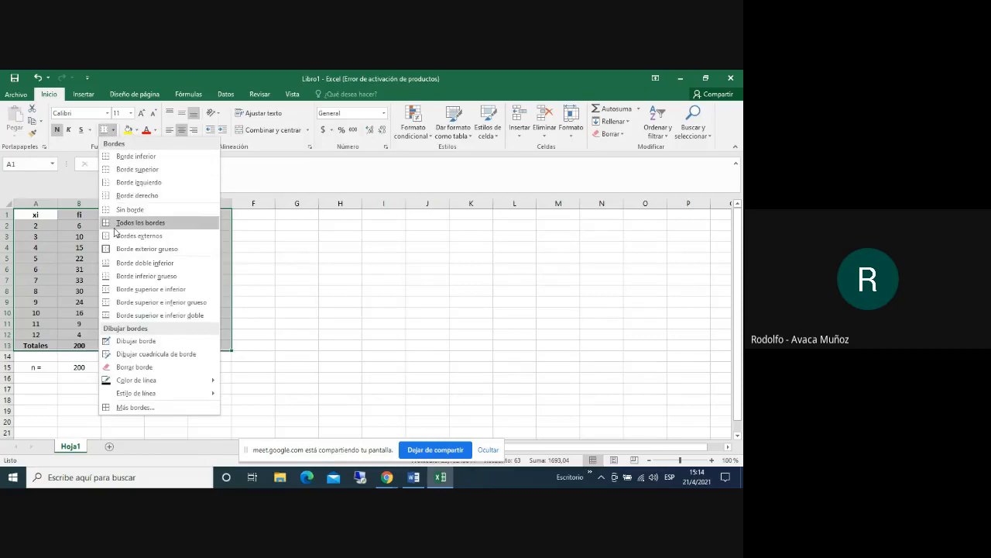
click(144, 222)
click(361, 305)
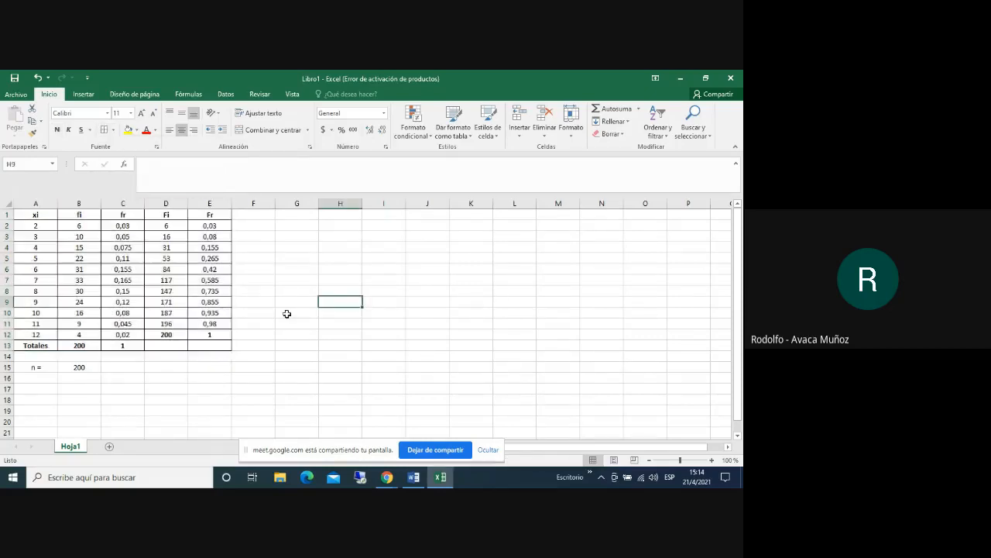
Give the heading row A1:E1 a light blue fill colour
drag(43, 214, 217, 216)
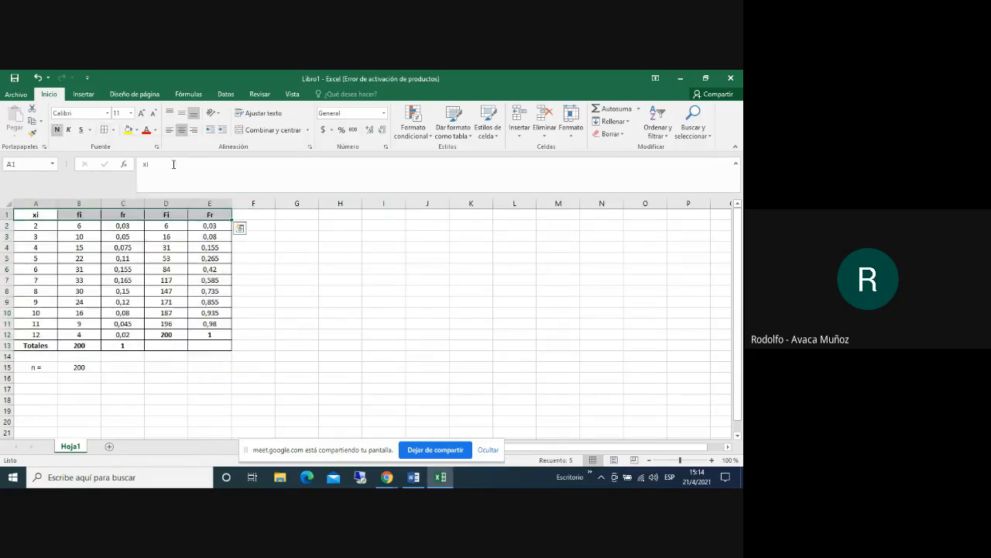
click(136, 130)
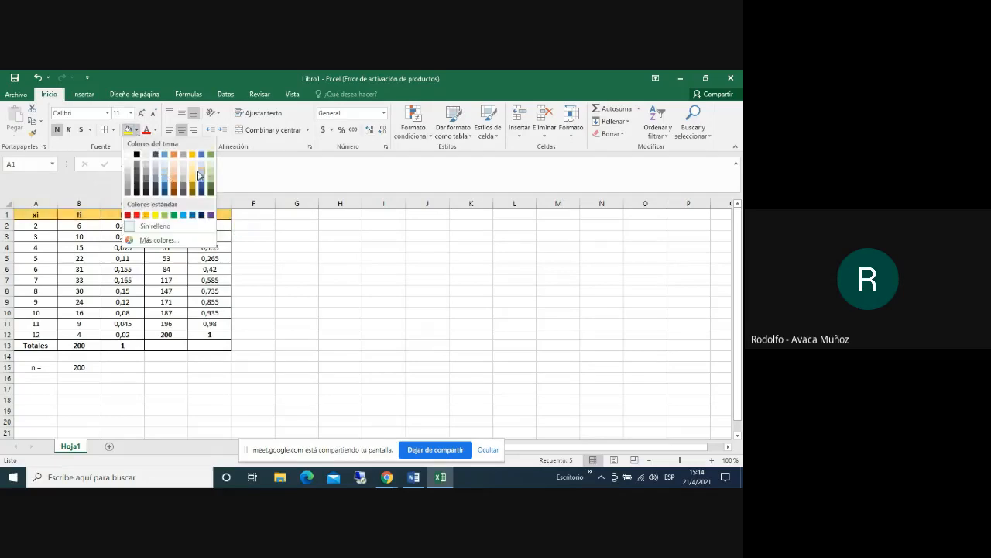
click(203, 175)
click(464, 305)
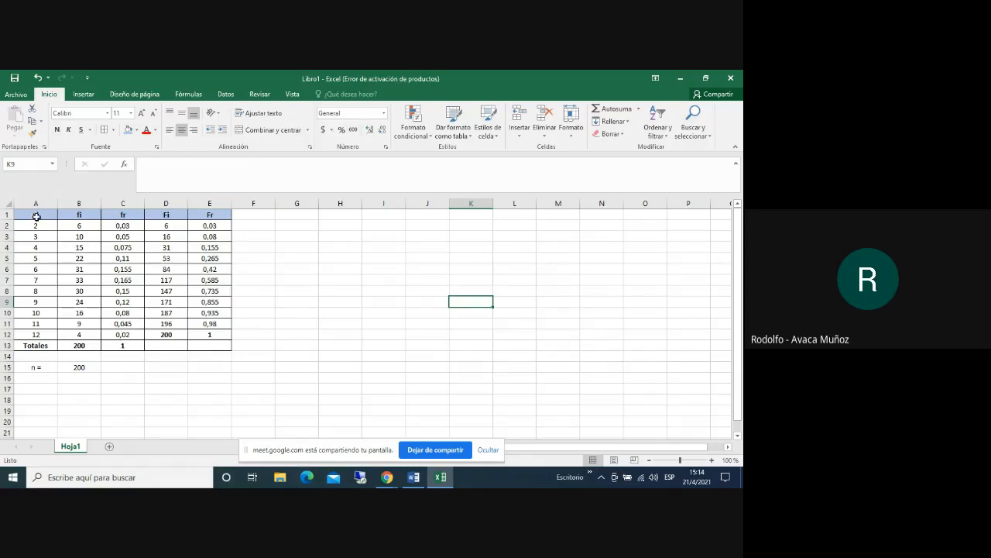
Insert the recommended clustered column chart from A1:B12 and place it beside the frequency table
drag(37, 216, 73, 339)
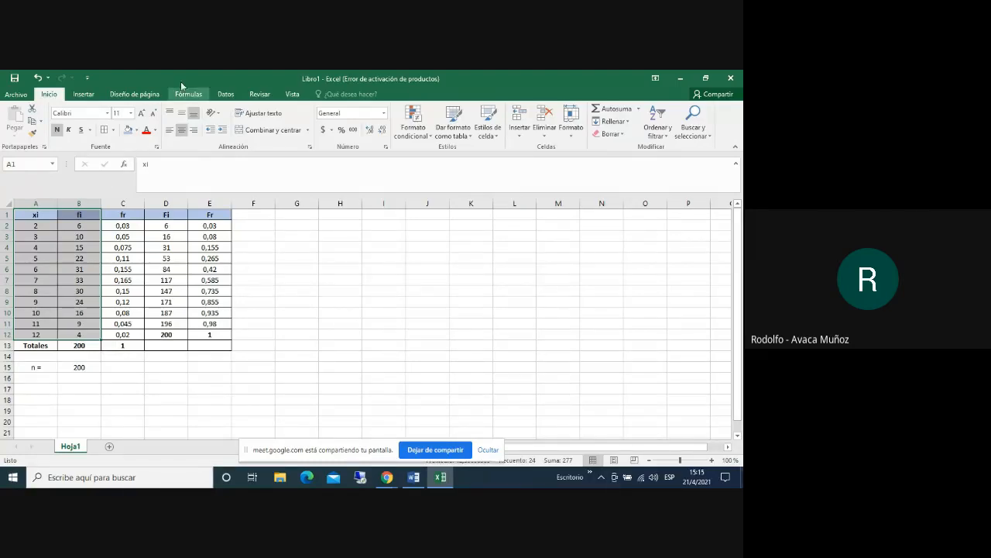
click(98, 94)
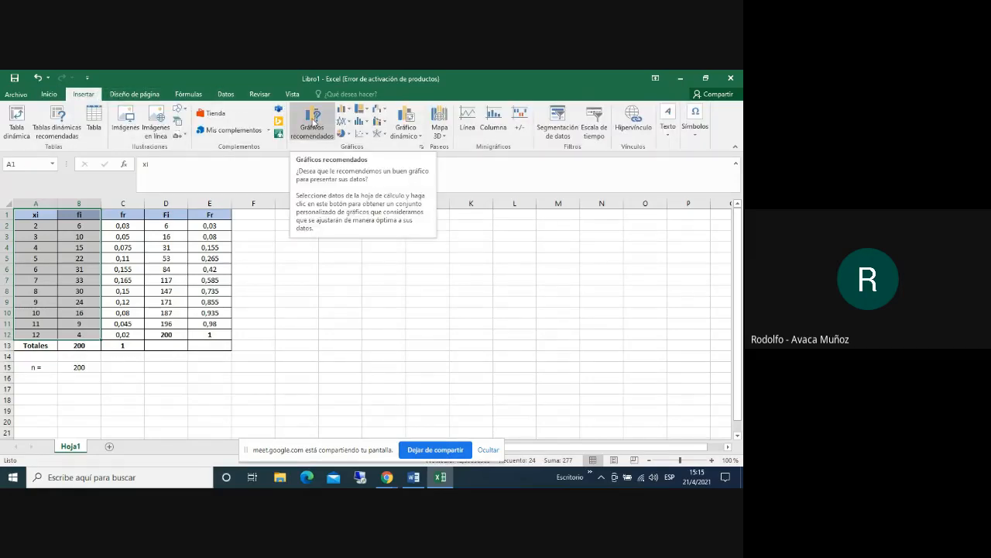
click(313, 118)
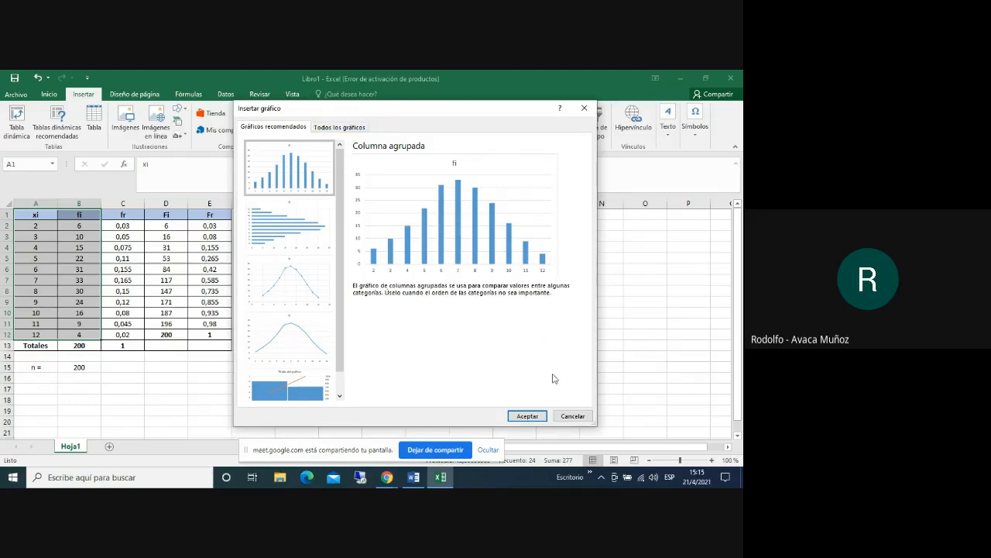
click(540, 413)
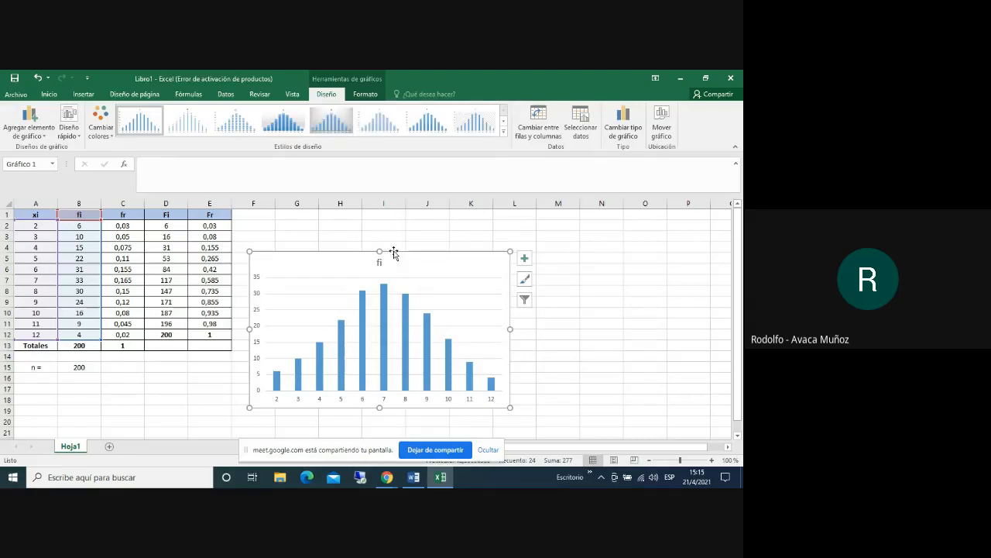
drag(407, 254, 433, 224)
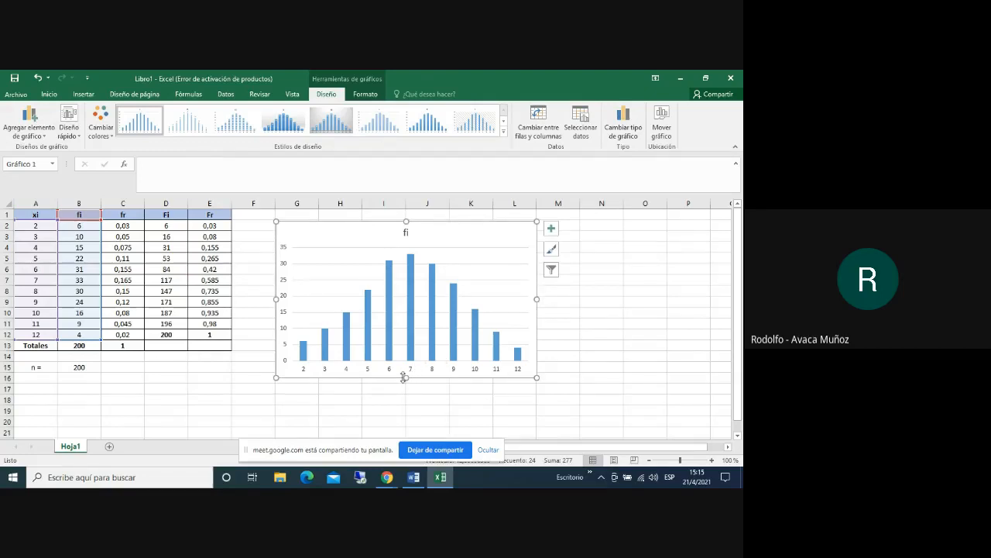
drag(404, 378, 406, 383)
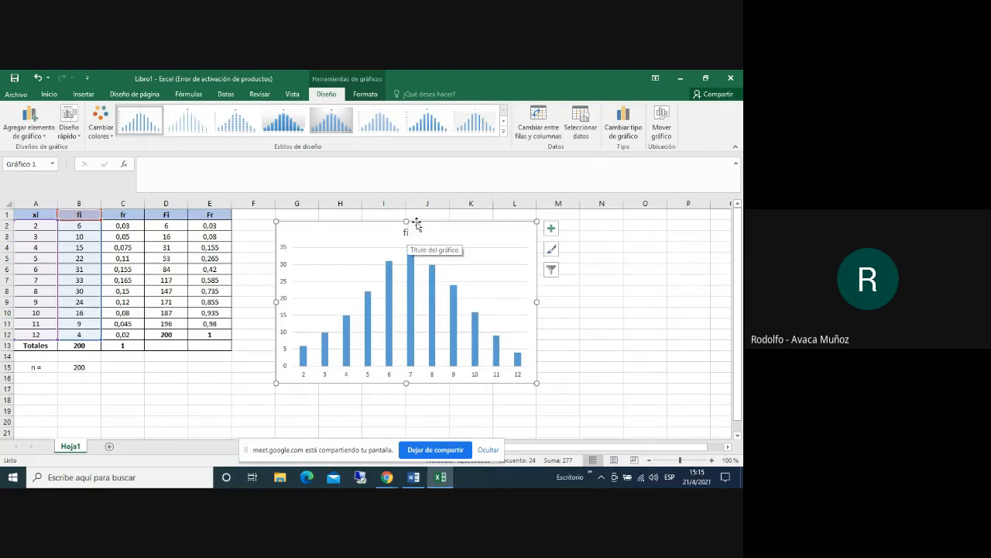
Delete the column chart made from A1:B12
click(542, 292)
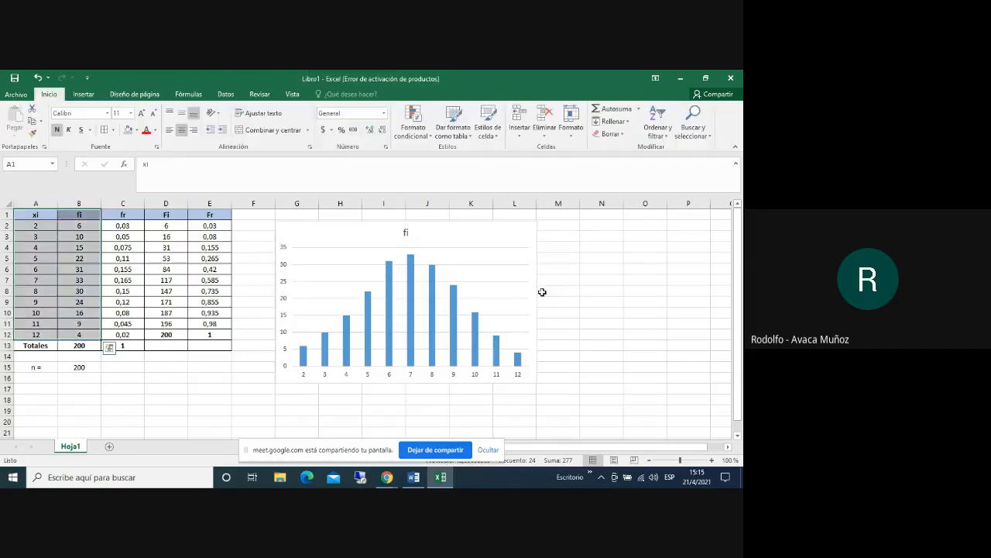
click(506, 259)
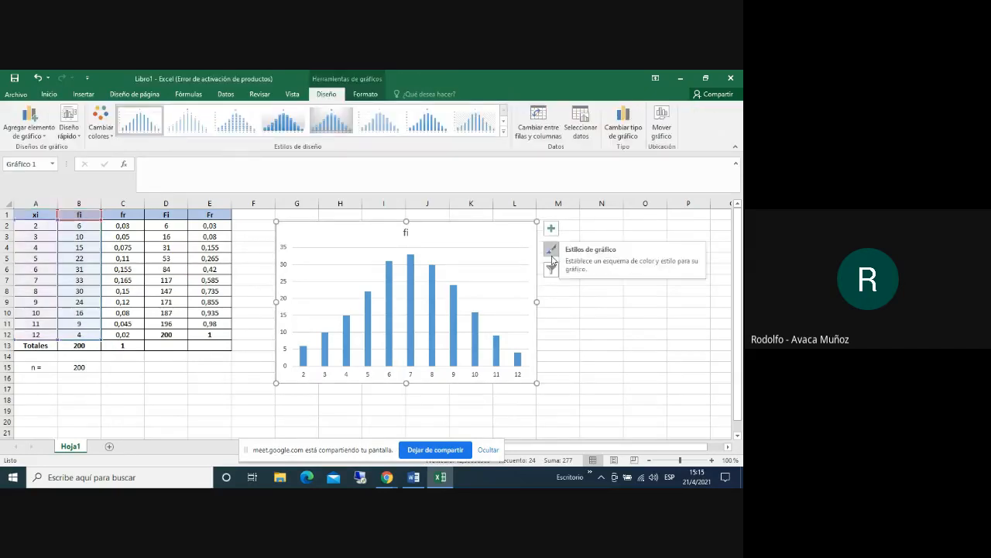
key(Delete)
click(522, 286)
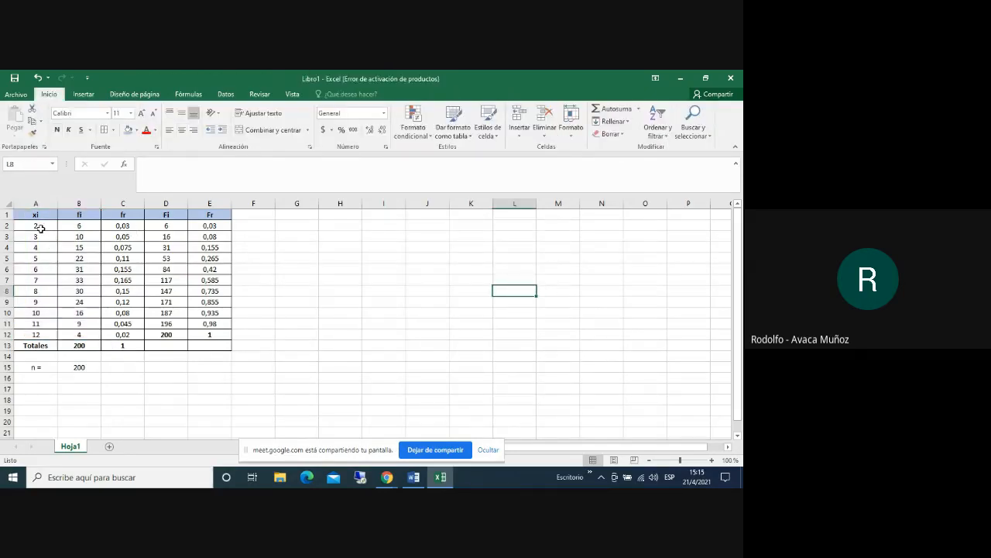
Insert the recommended clustered column chart from the xi and fi values in A2:B12, without the headings
drag(38, 225, 81, 333)
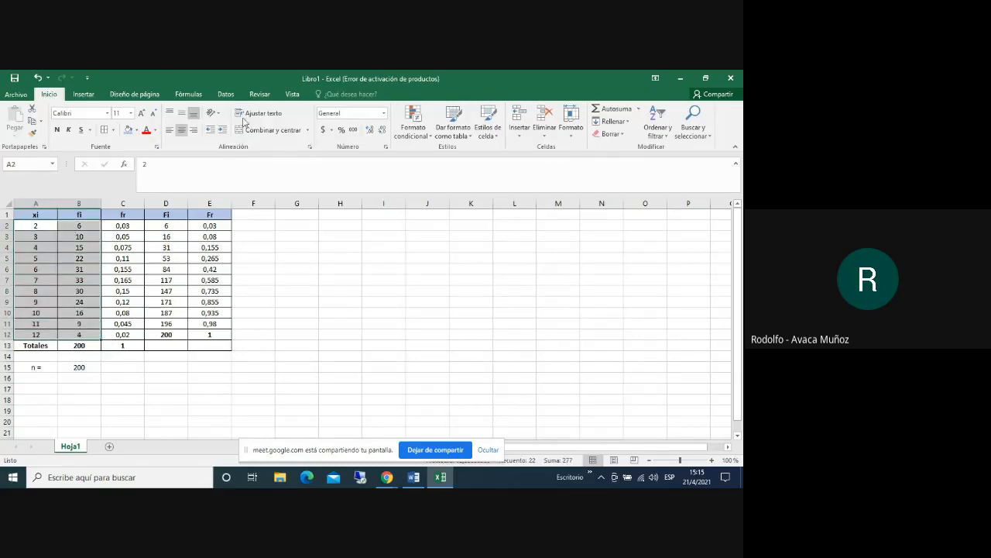
click(82, 95)
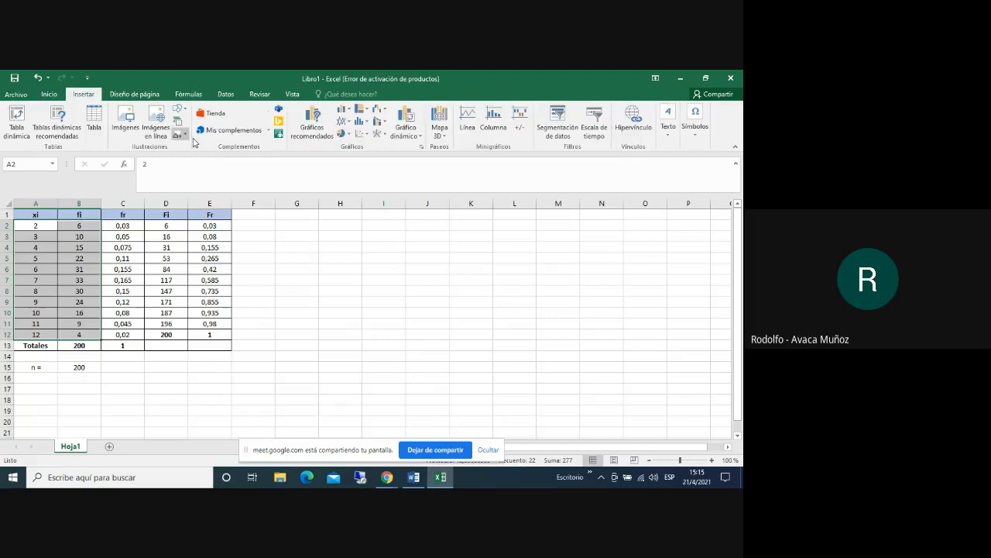
click(313, 129)
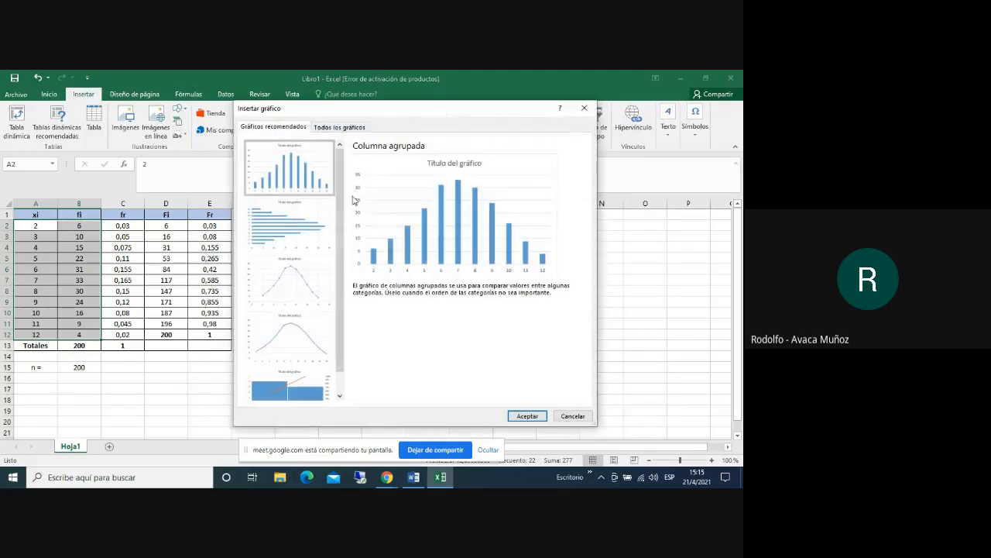
click(526, 416)
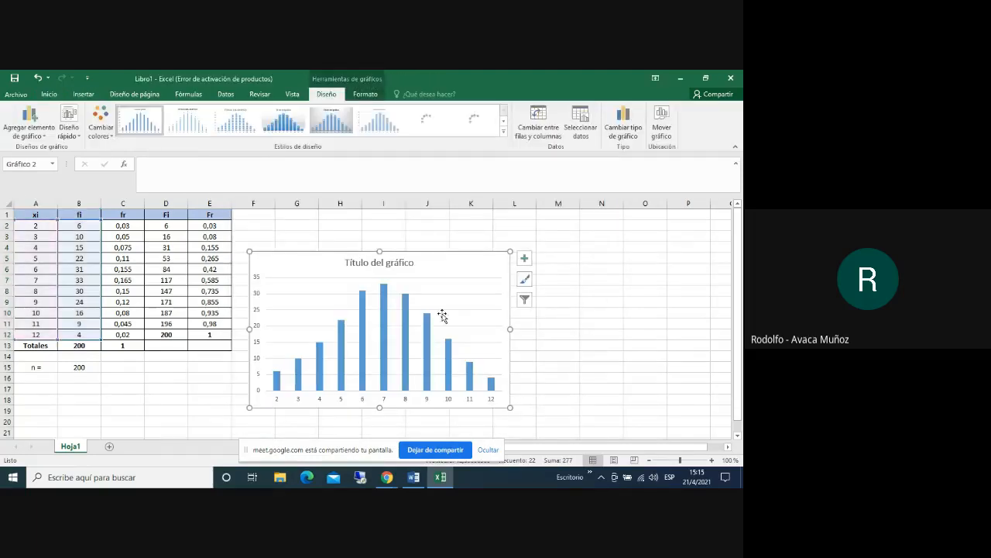
Move the column chart beside the frequency table and resize it to cover about G2:L16
drag(424, 256, 449, 226)
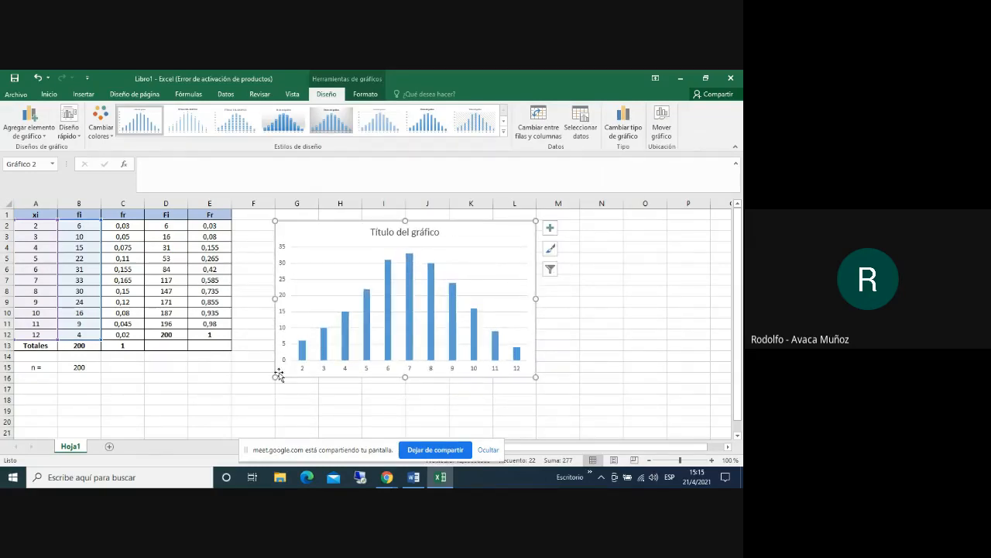
drag(275, 377, 278, 383)
click(616, 309)
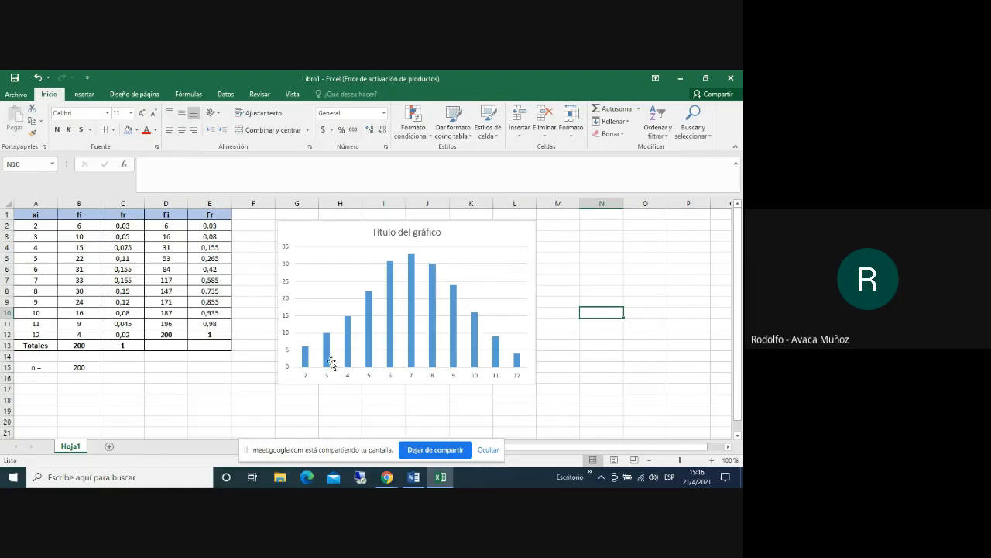
mouse_move(304, 368)
click(482, 254)
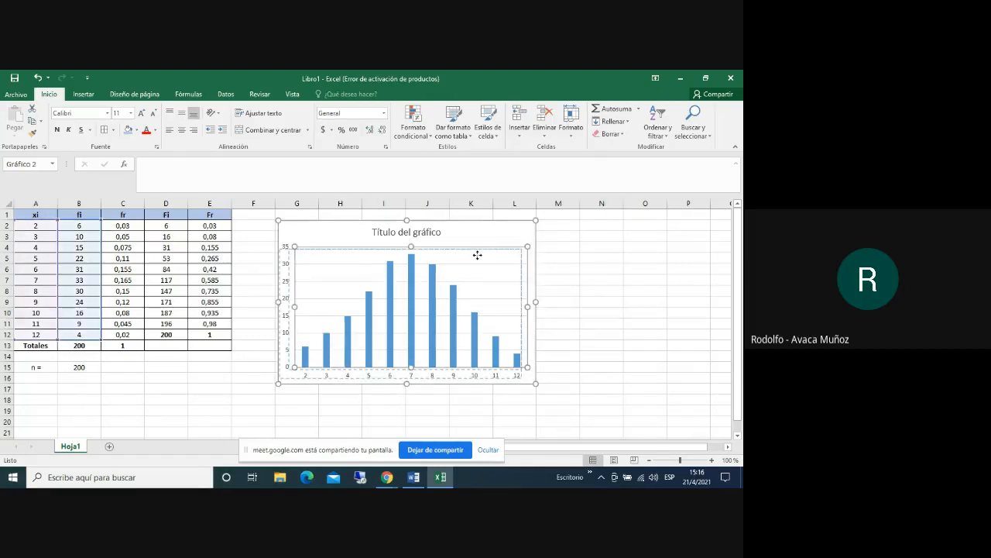
click(36, 77)
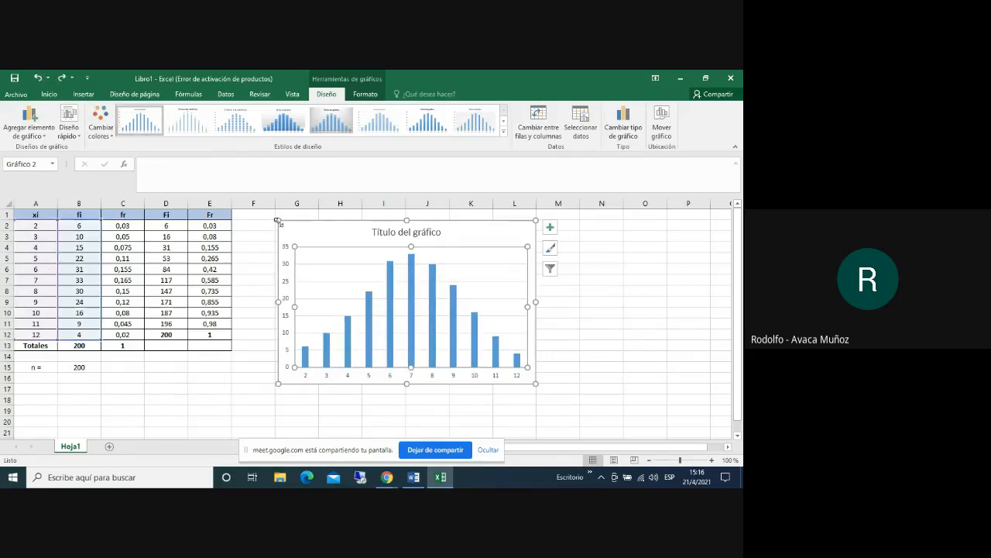
drag(276, 219, 275, 222)
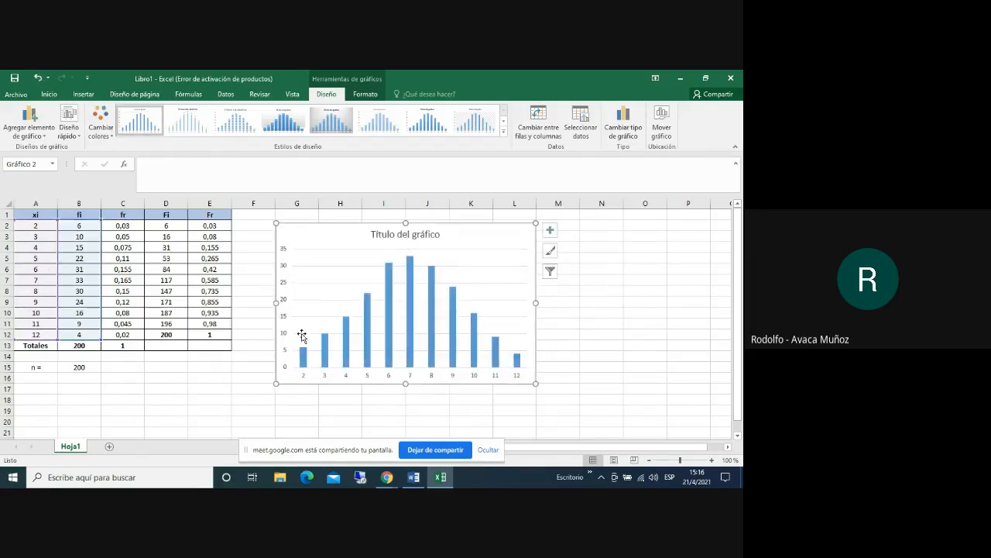
mouse_move(306, 351)
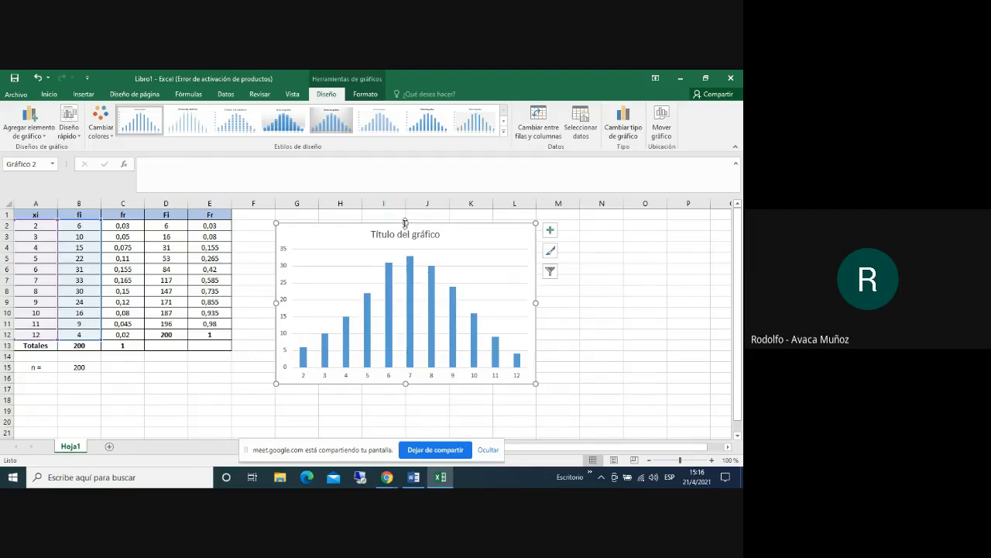
drag(404, 221, 404, 222)
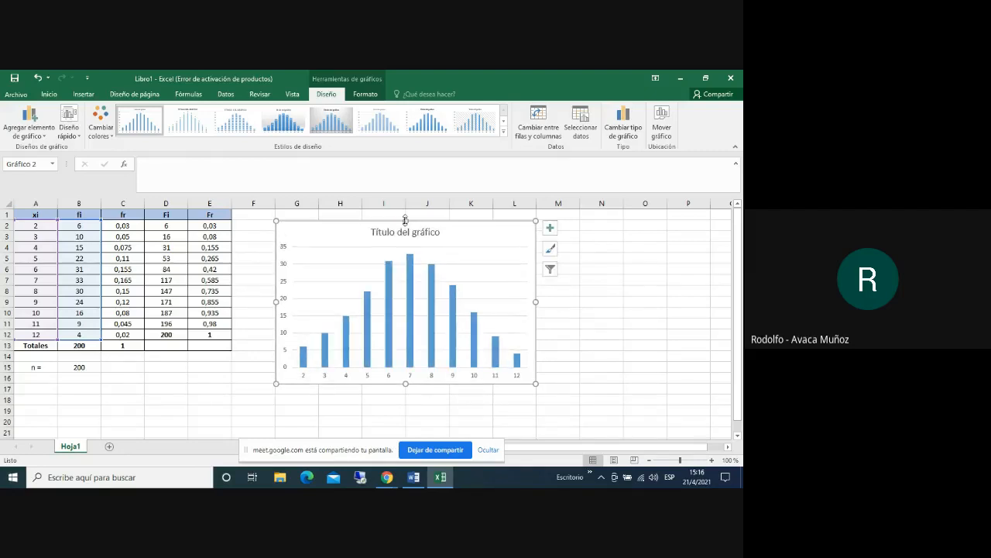
Add axis titles to the chart and replace the chart title with "Diagrama de Frecuecias Absolutas"
click(549, 231)
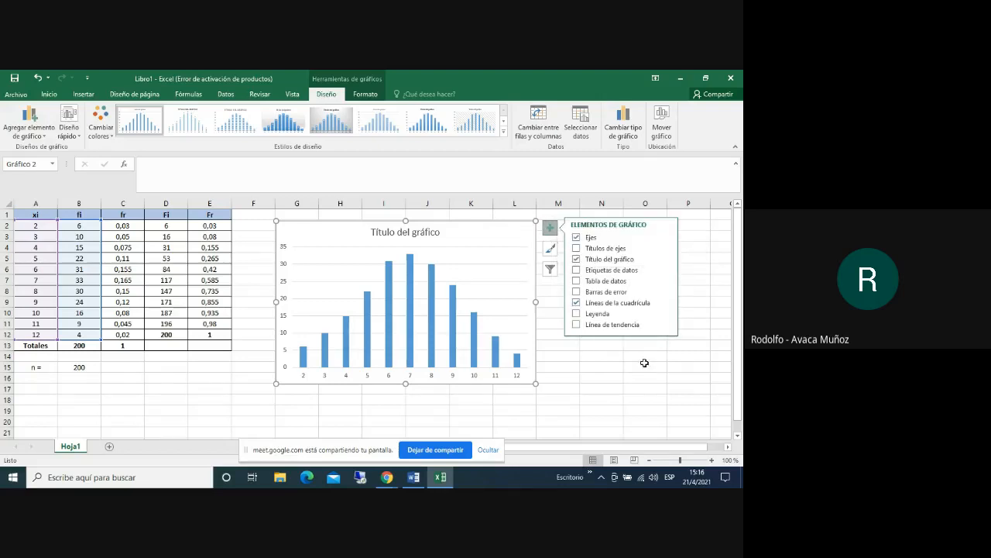
click(576, 249)
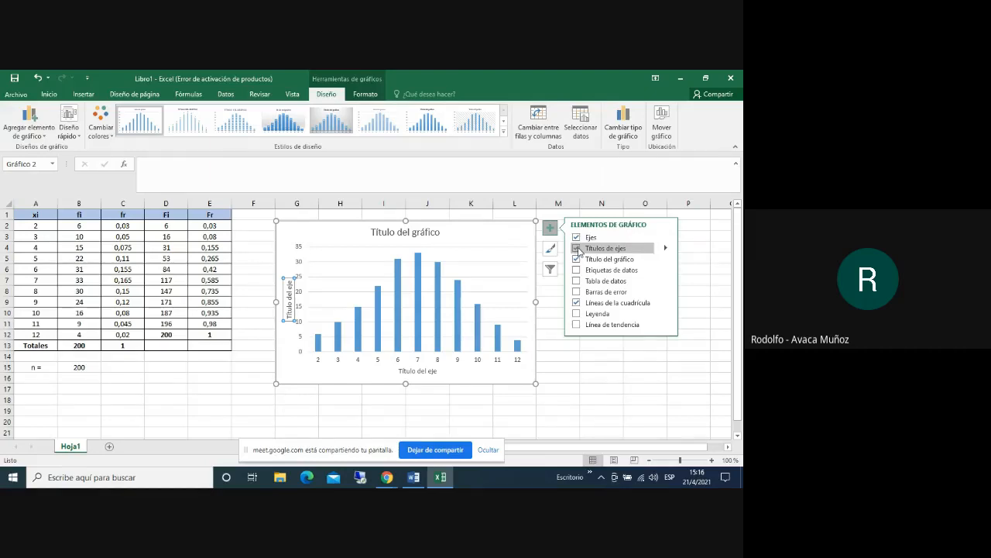
click(432, 232)
click(440, 232)
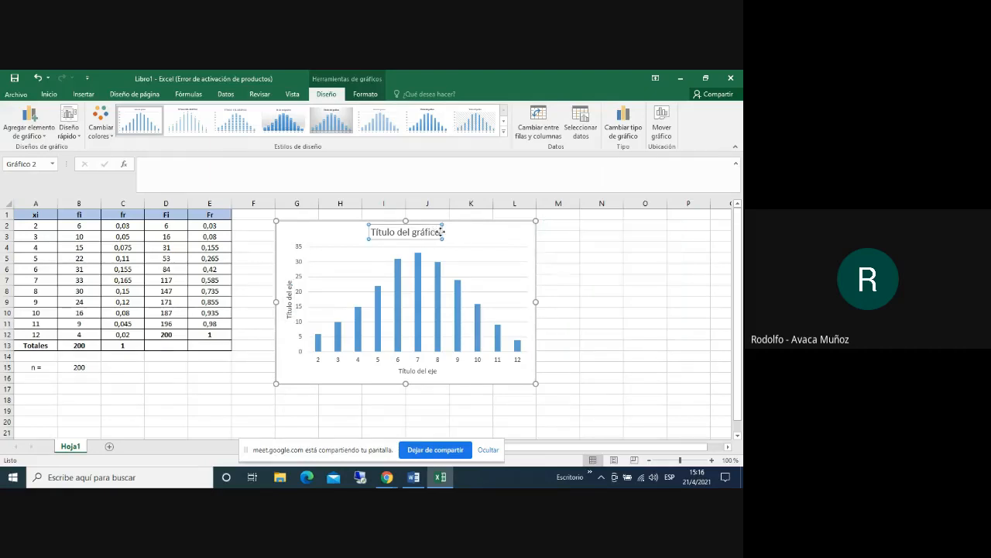
key(BackSpace)
key(BackSpace)
key(BackSpace)
key(BackSpace)
key(BackSpace)
key(BackSpace)
key(BackSpace)
key(BackSpace)
key(BackSpace)
key(BackSpace)
key(BackSpace)
key(BackSpace)
key(BackSpace)
key(BackSpace)
key(BackSpace)
key(BackSpace)
key(BackSpace)
key(BackSpace)
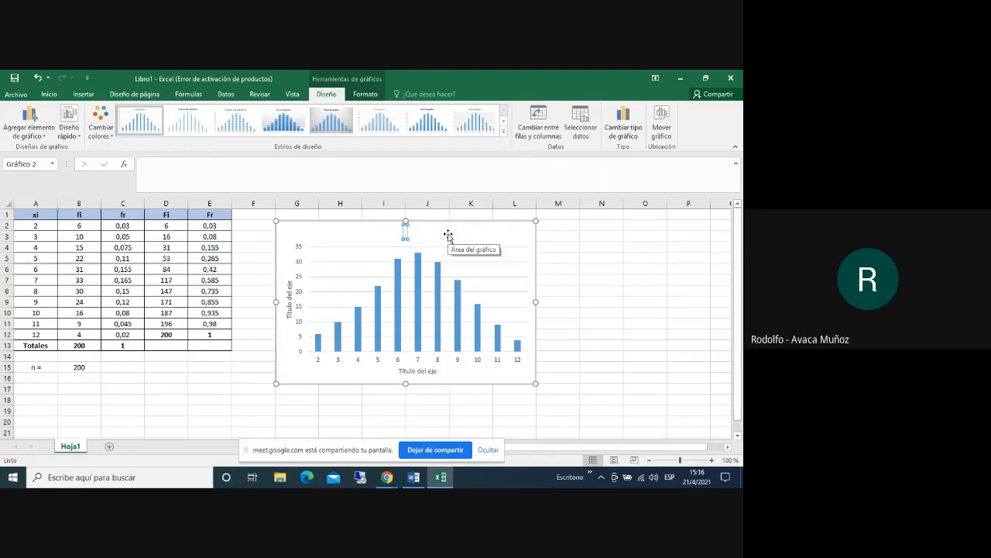
text(Diagrama de Frecuenci)
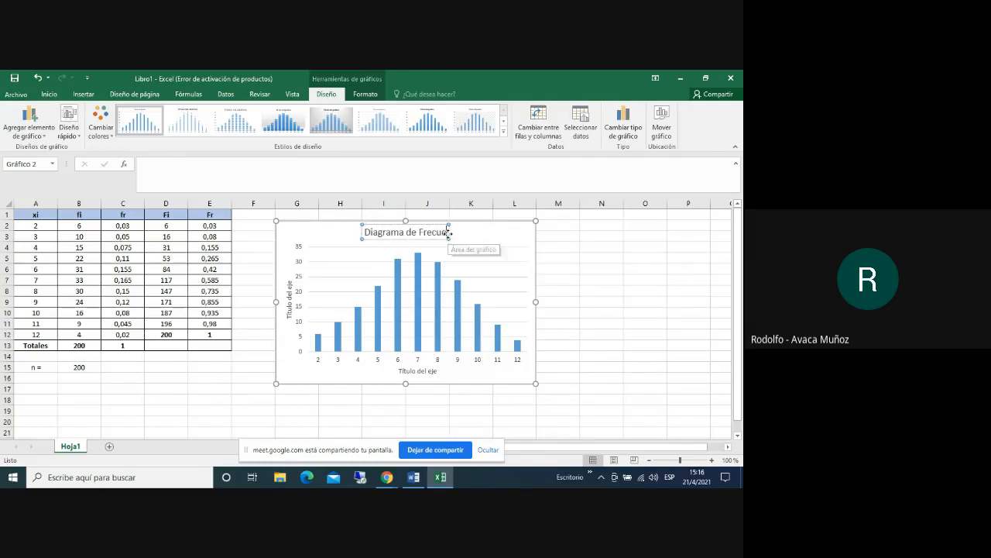
text(as)
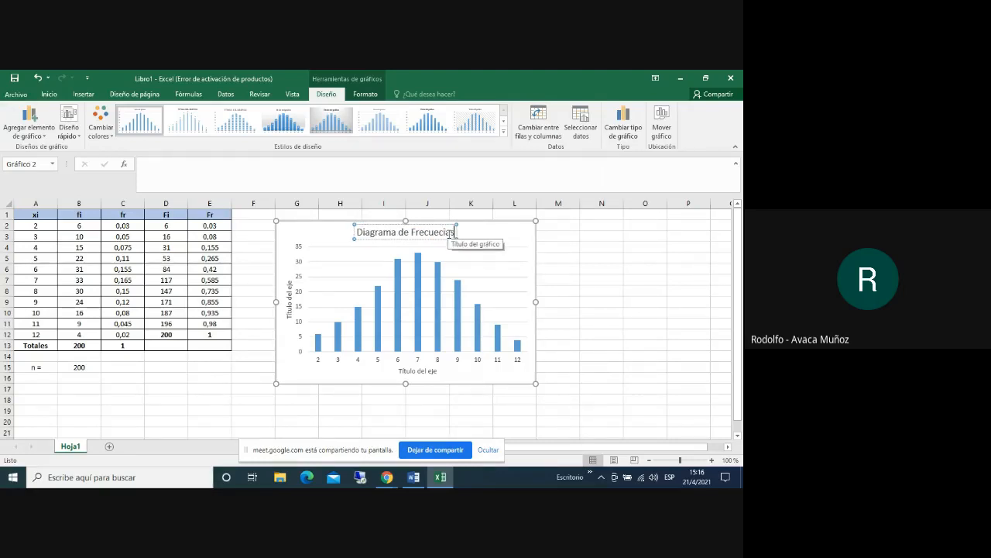
text( A)
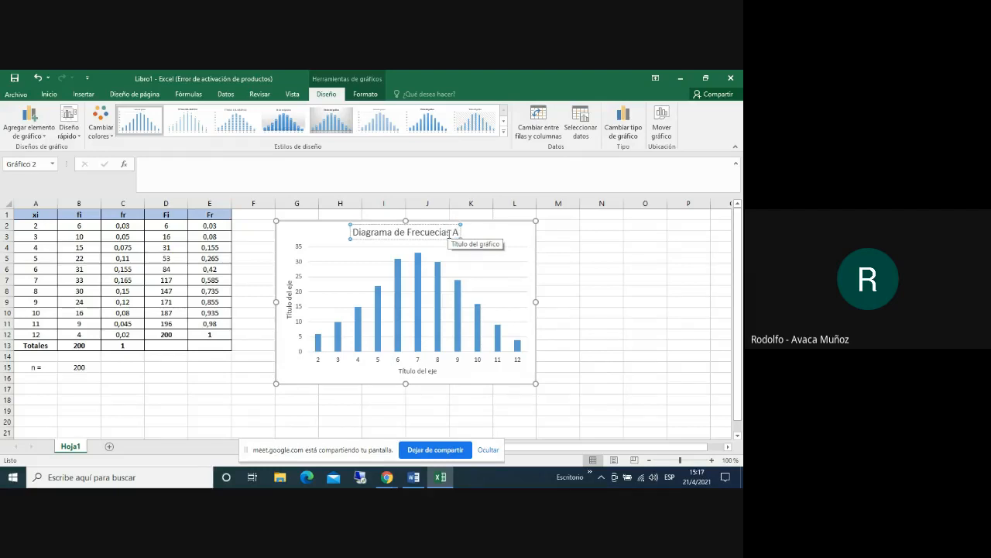
text(bsolutas)
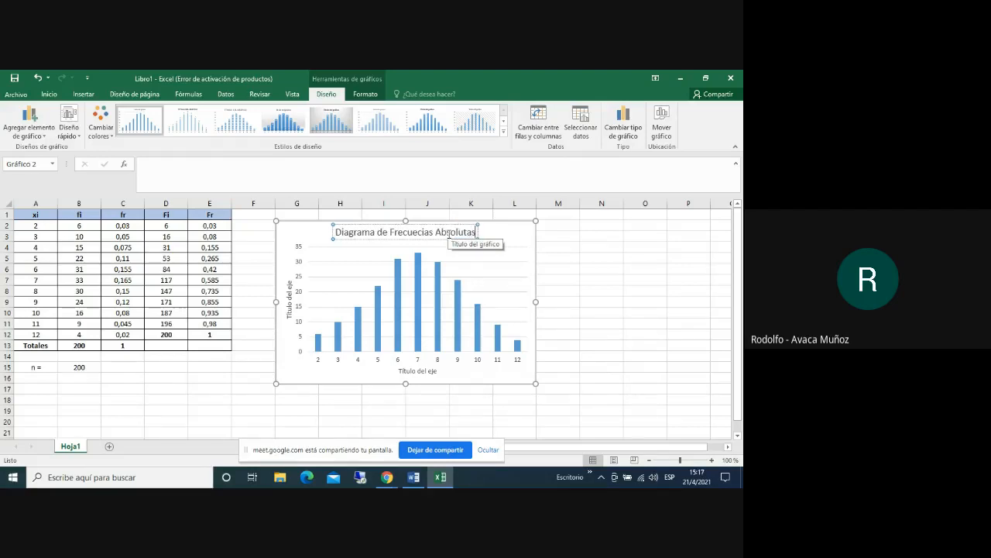
Check the variable names in the Word exercise and set the chart's horizontal axis title to "Suma"
click(416, 372)
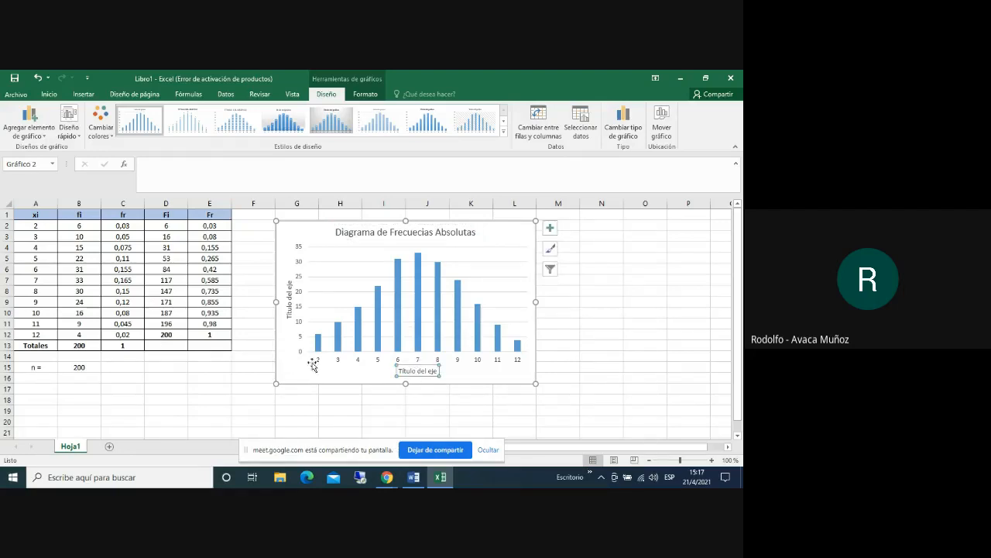
click(415, 478)
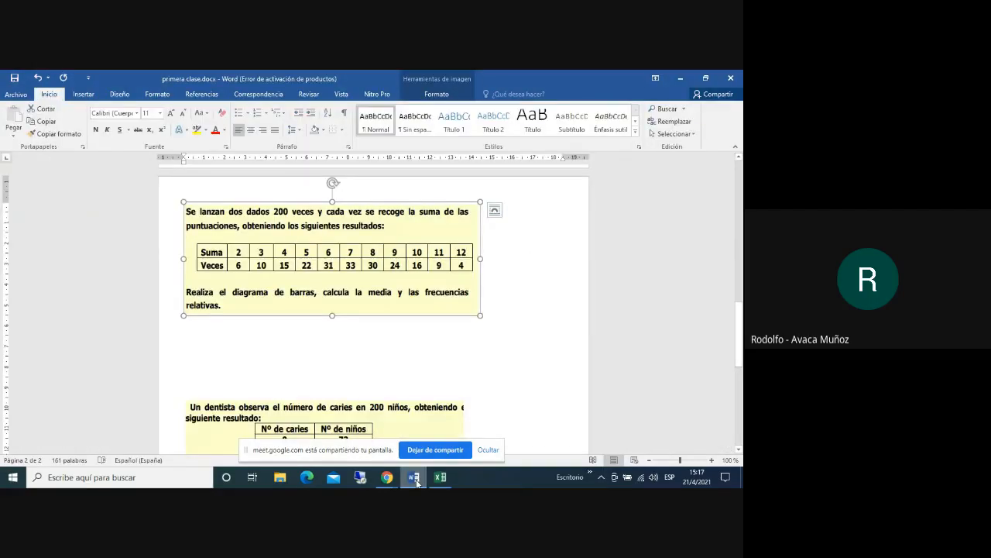
click(415, 478)
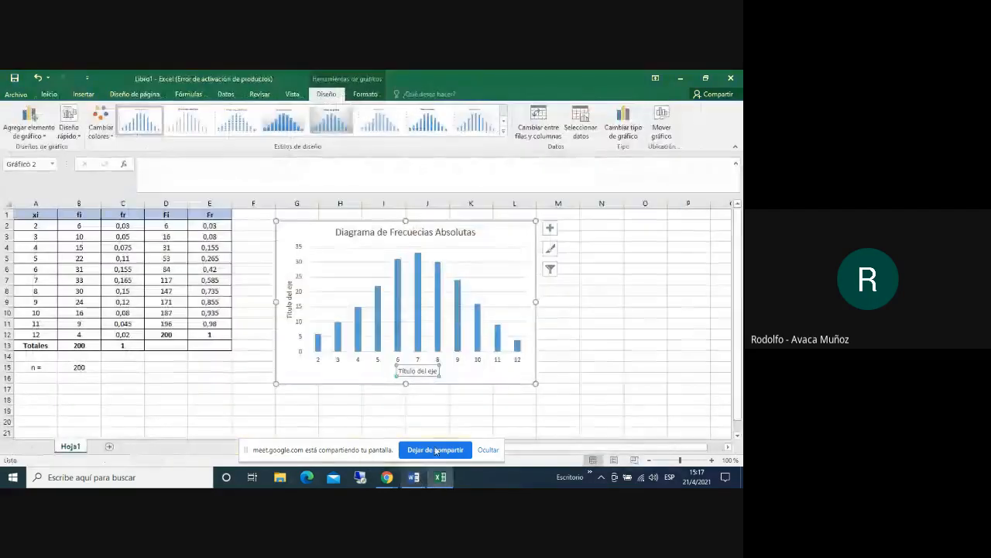
click(436, 369)
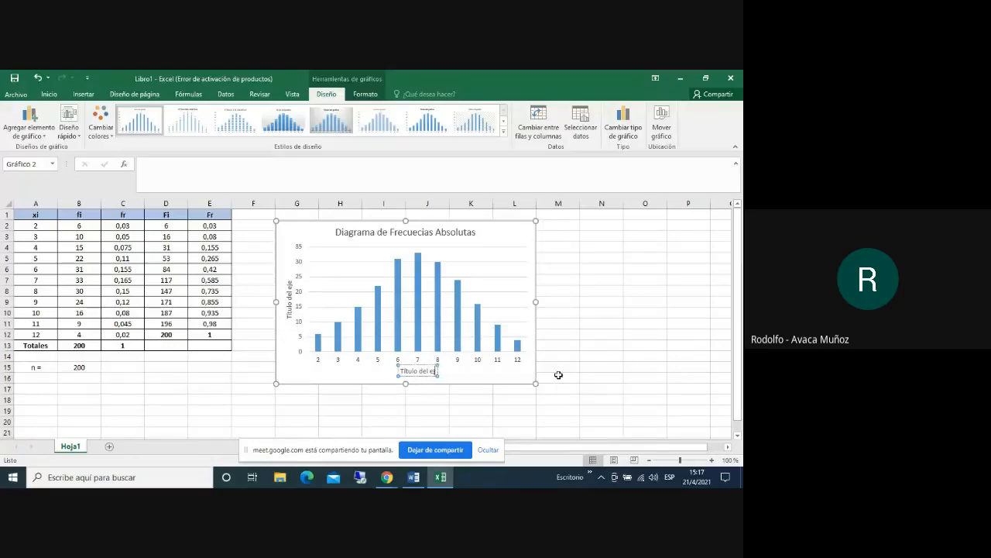
key(BackSpace)
key(BackSpace)
key(BackSpace)
key(BackSpace)
key(BackSpace)
key(BackSpace)
key(BackSpace)
key(BackSpace)
key(BackSpace)
key(BackSpace)
key(BackSpace)
key(BackSpace)
key(BackSpace)
text(Suma)
Check the exercise wording in Word and set the chart's vertical axis title to "Número de veces"
click(292, 314)
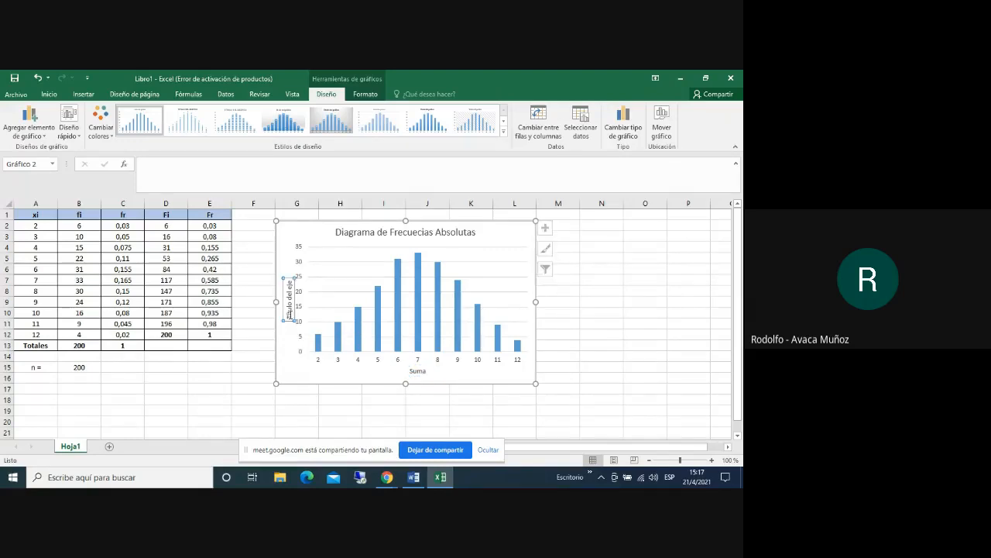
click(412, 479)
click(412, 478)
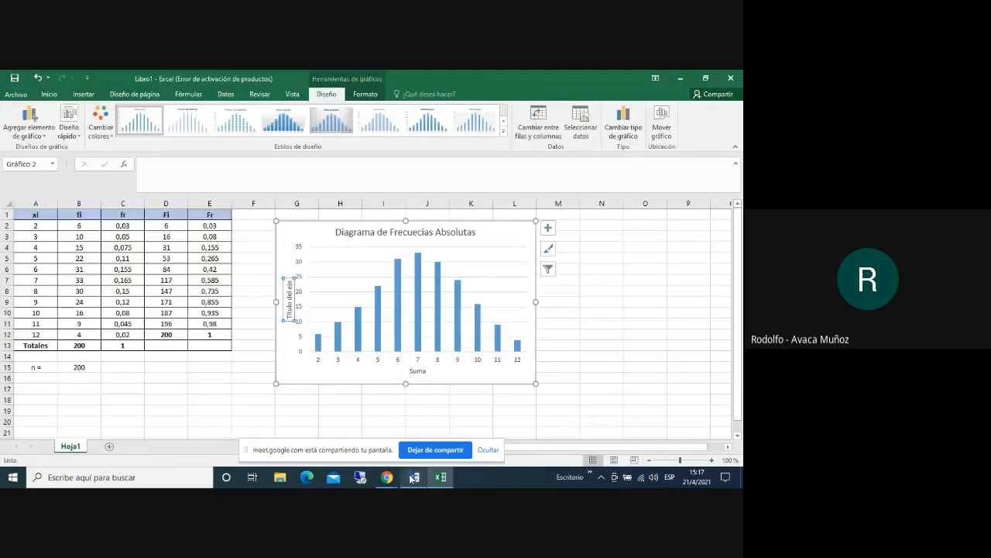
text(Número de)
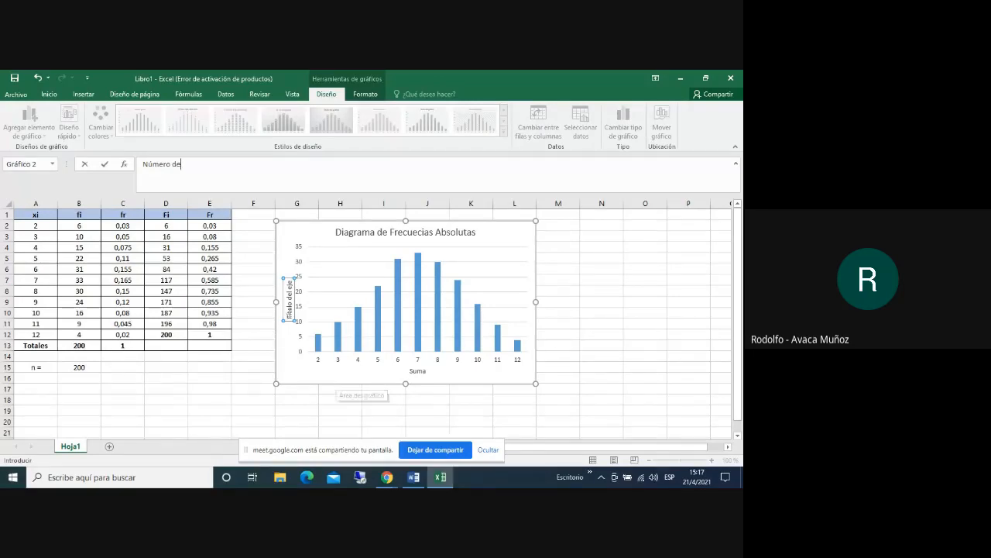
click(290, 314)
double_click(292, 314)
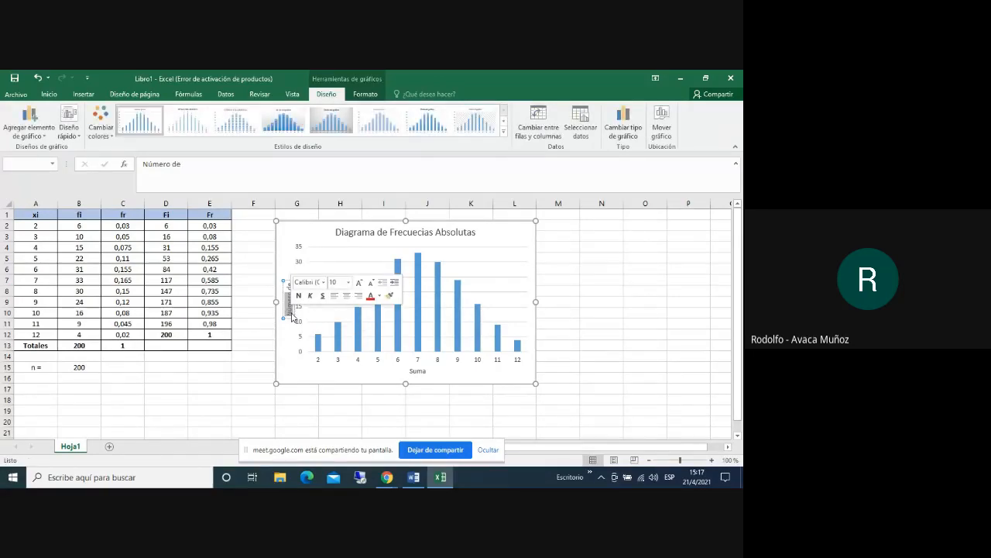
key(Delete)
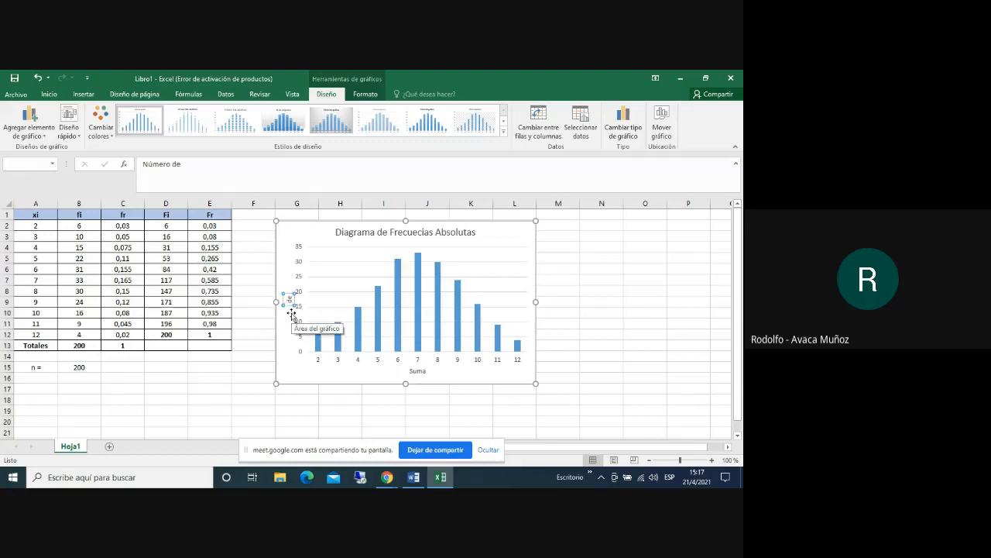
key(Delete)
key(Delete)
text(Número de veces)
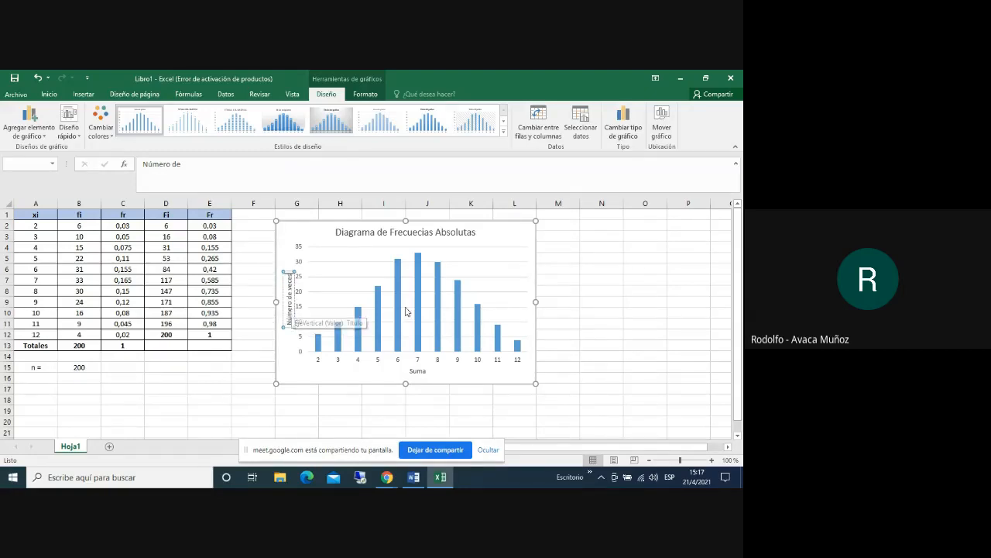
click(580, 296)
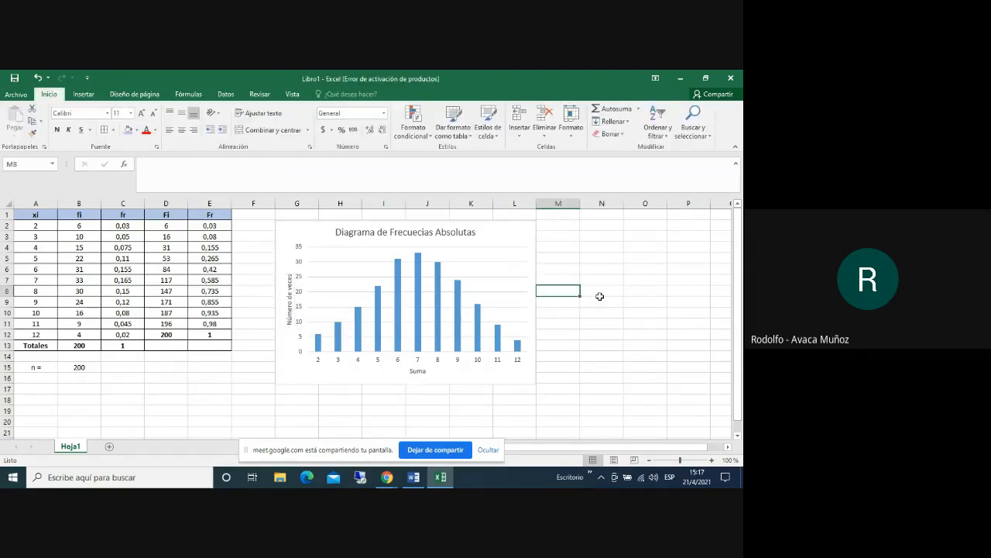
Try showing a data table beneath the column chart and remove it again
click(538, 230)
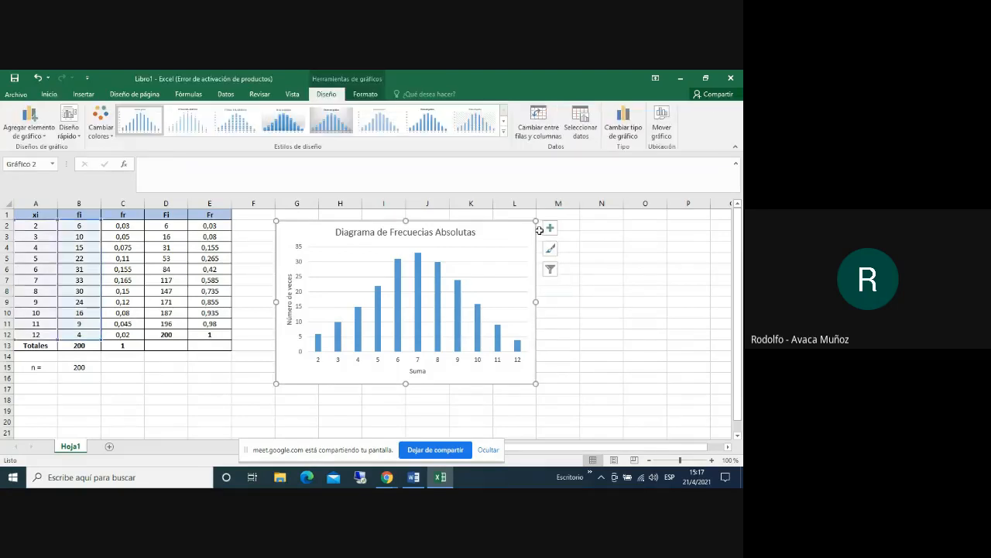
click(549, 230)
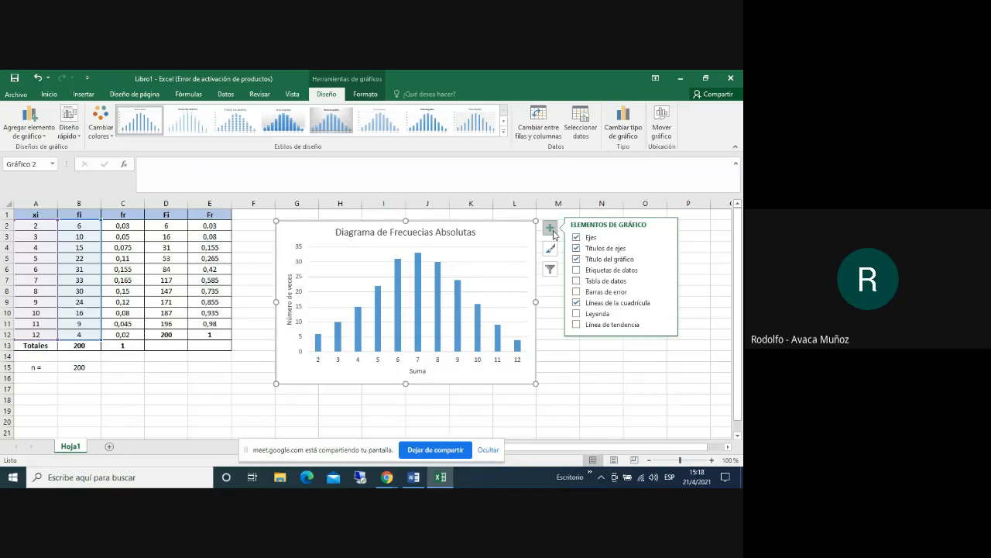
click(578, 283)
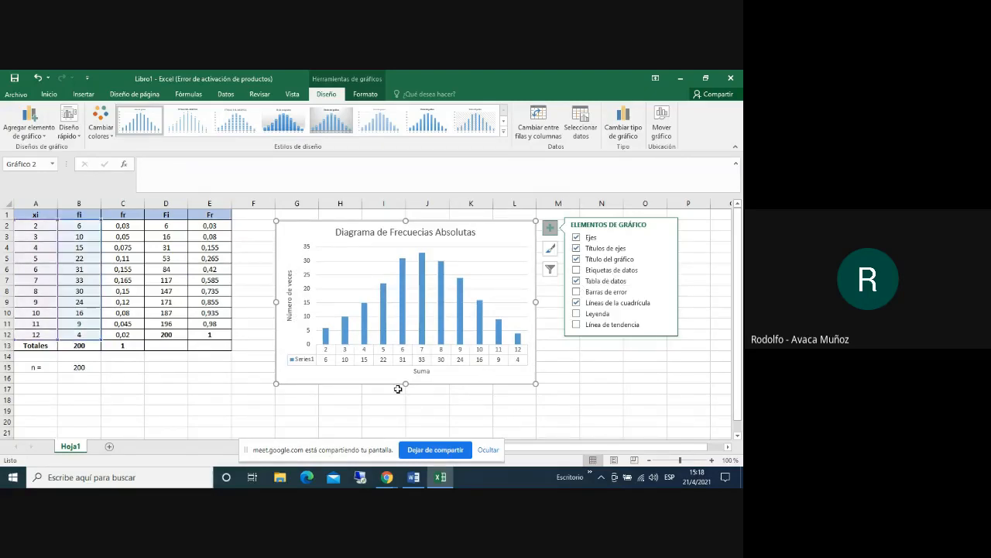
click(414, 481)
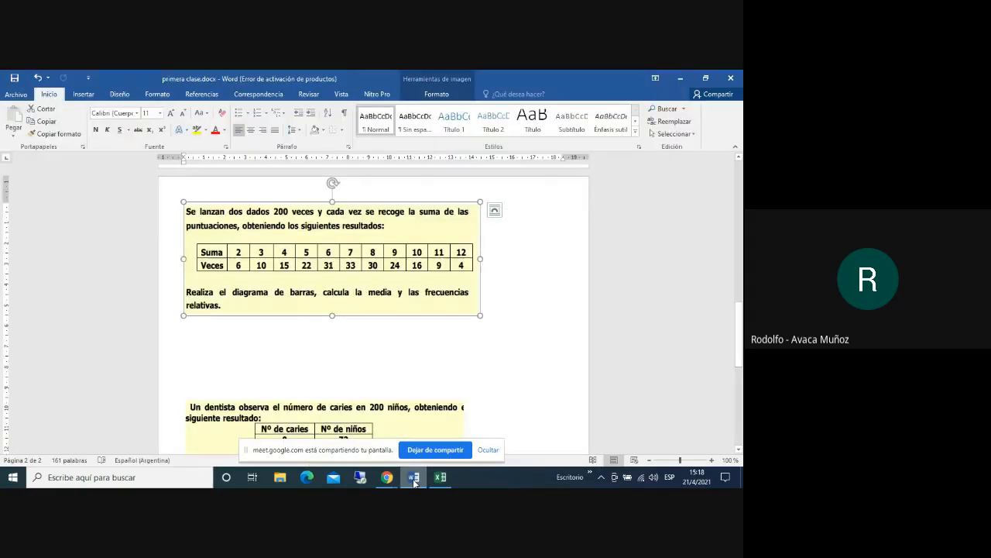
click(414, 480)
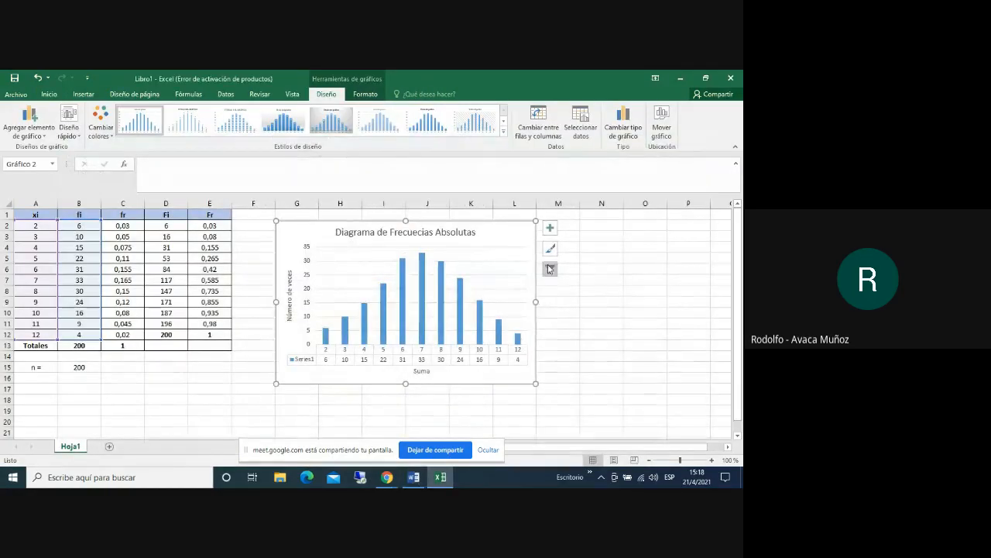
click(550, 228)
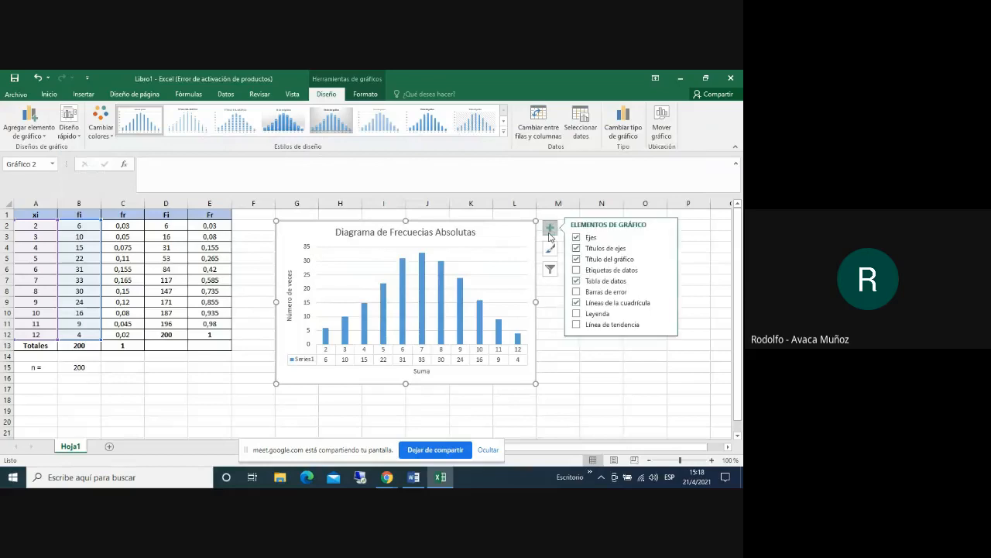
click(576, 279)
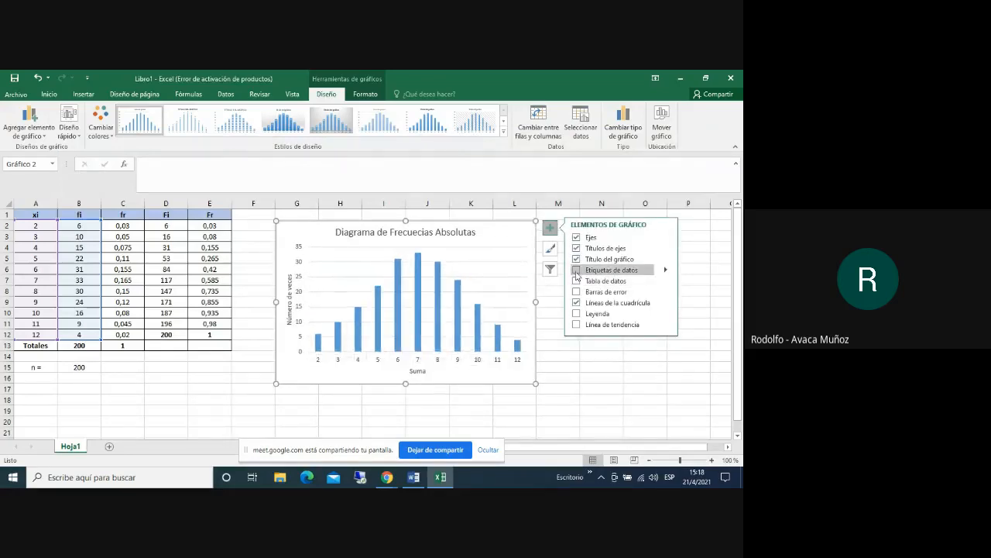
Try data labels and a legend on the column chart, turning each off again
click(576, 272)
click(576, 270)
click(576, 313)
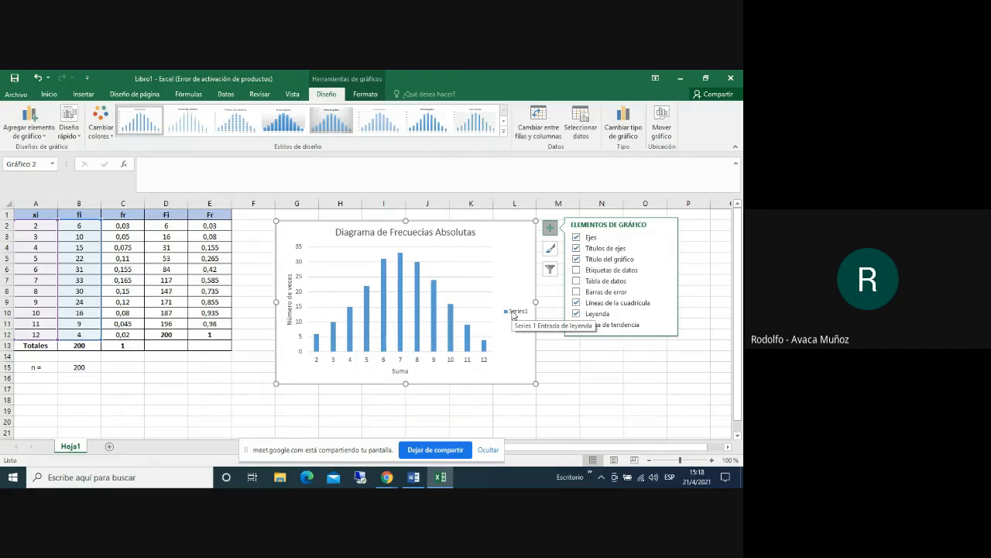
click(575, 314)
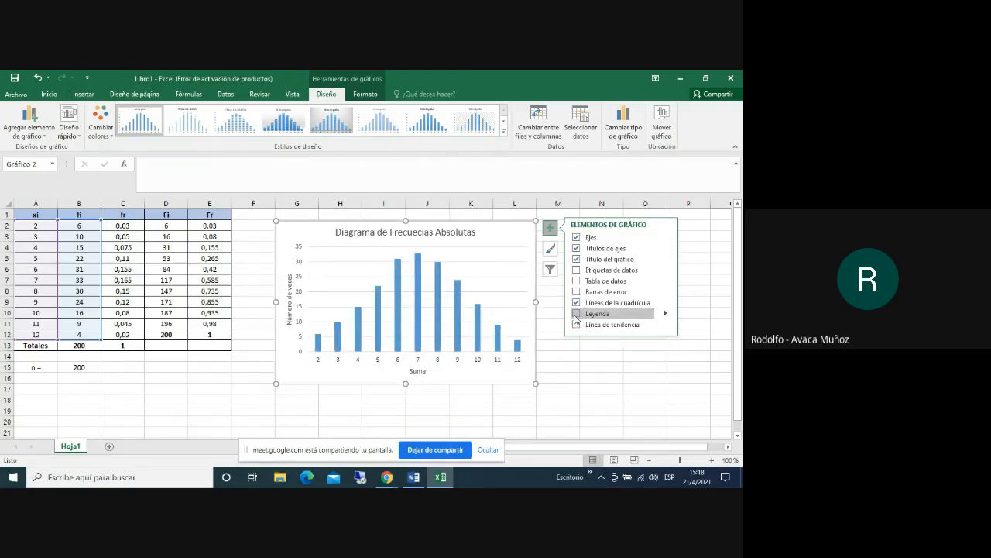
Apply the Estilo 4 chart style and the third multicolour palette, which begins with orange, to the column chart
click(549, 252)
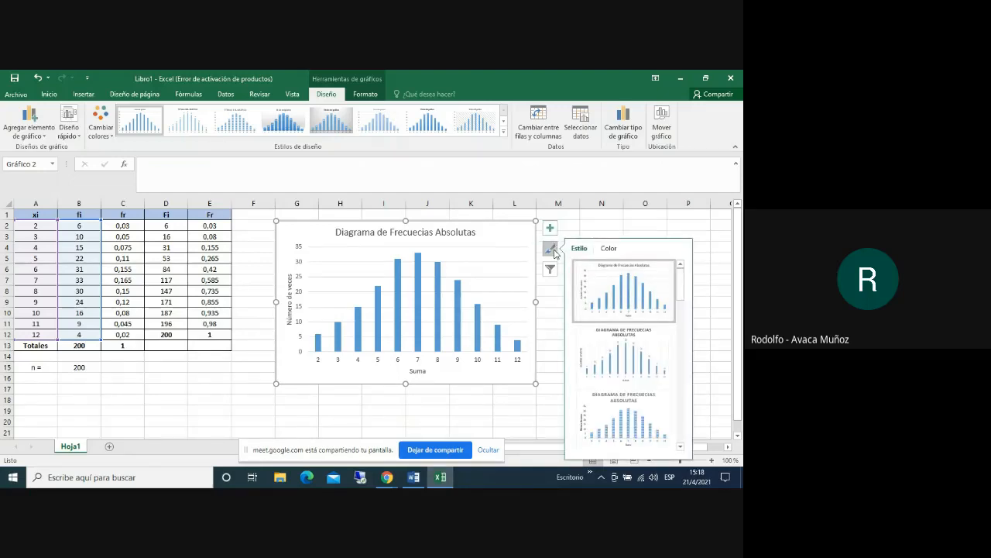
drag(680, 287, 682, 323)
click(609, 335)
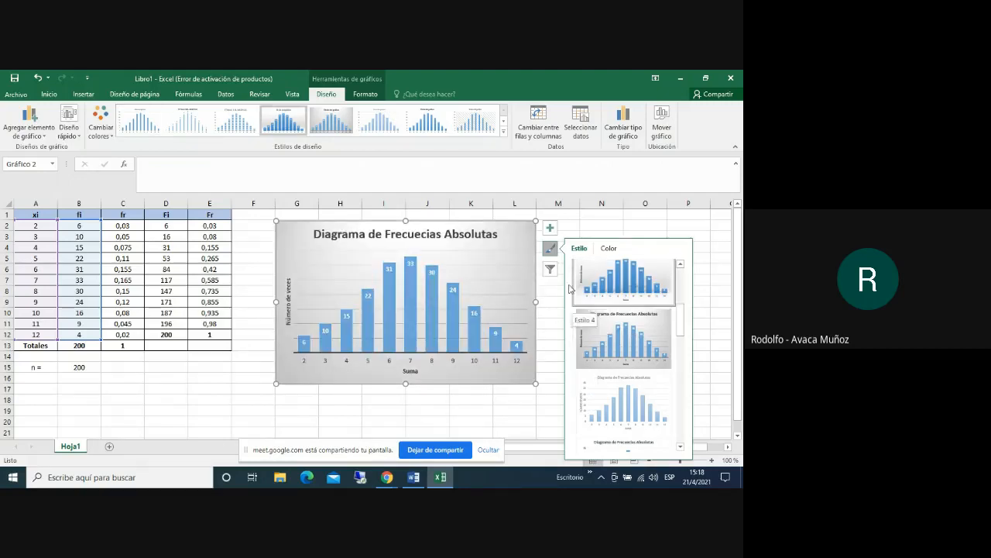
click(609, 251)
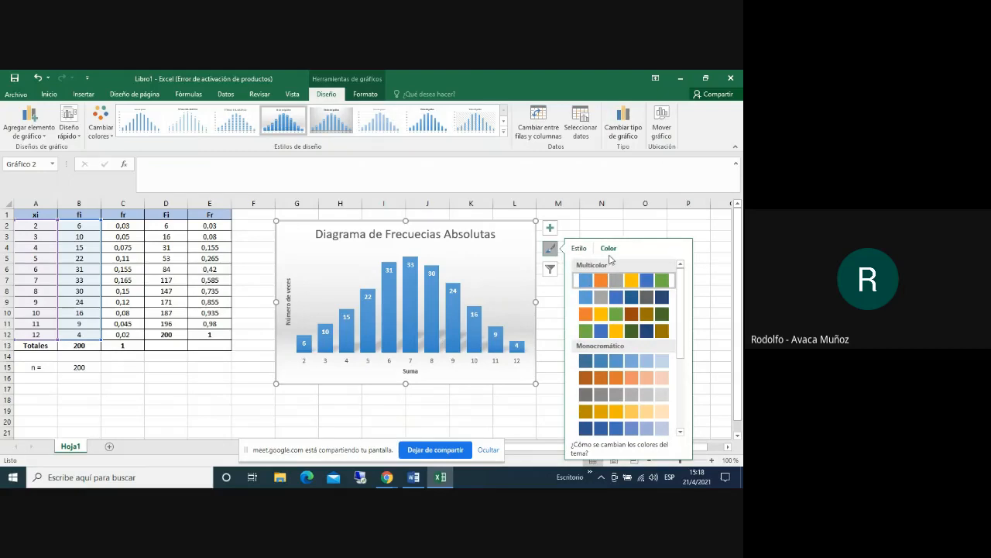
click(632, 314)
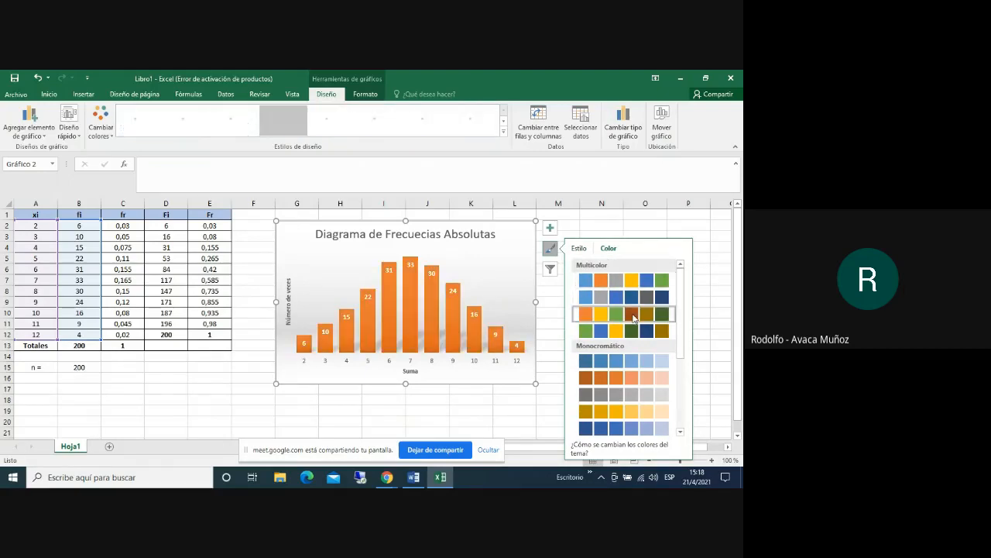
click(550, 270)
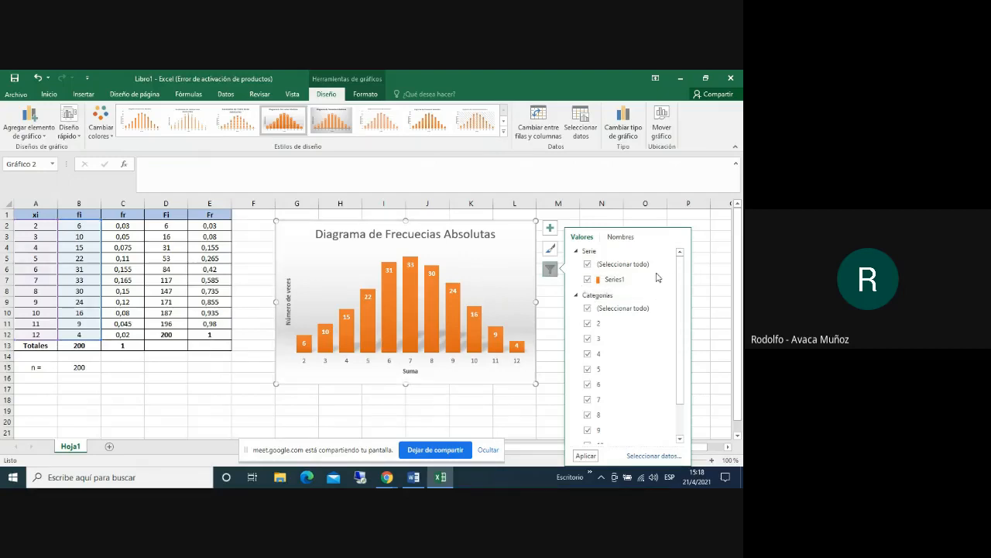
click(587, 264)
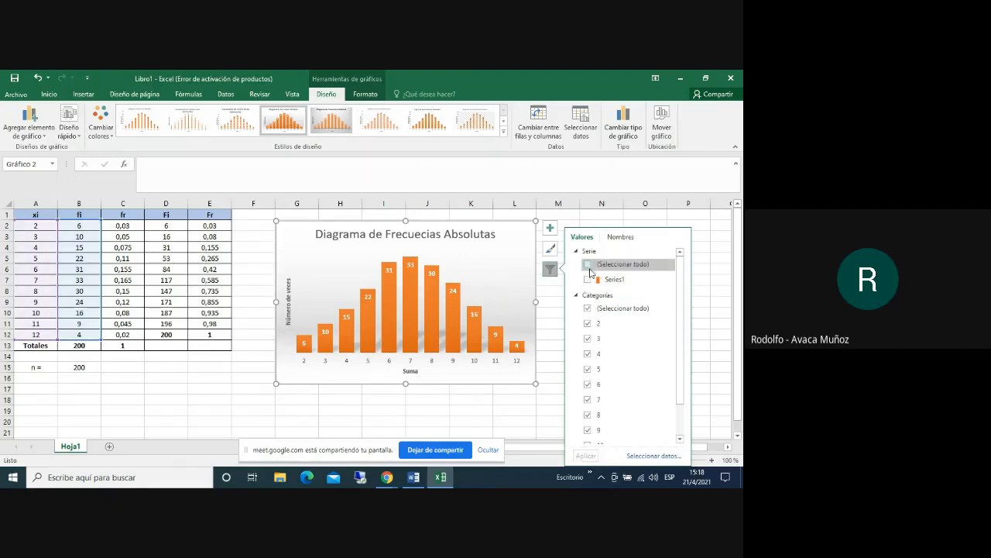
click(588, 308)
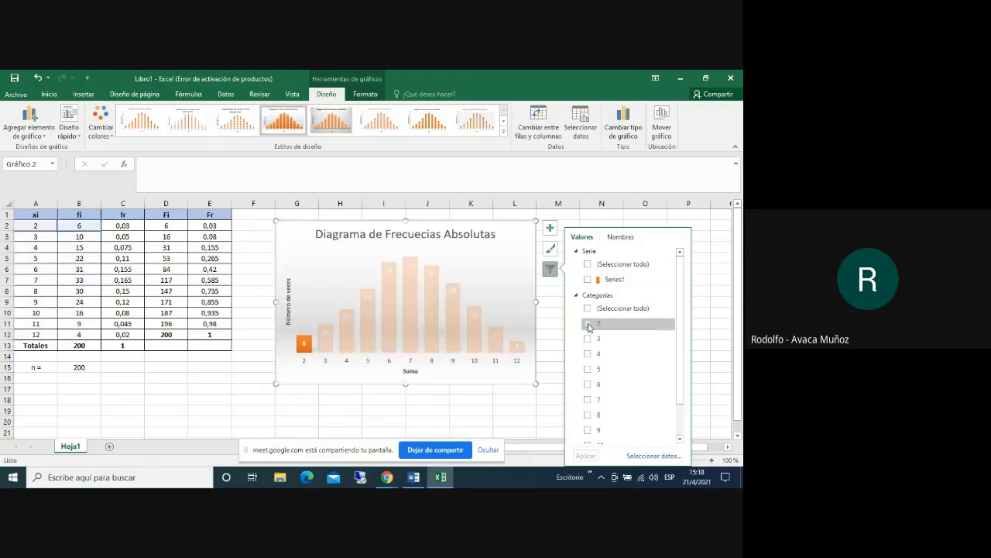
click(587, 323)
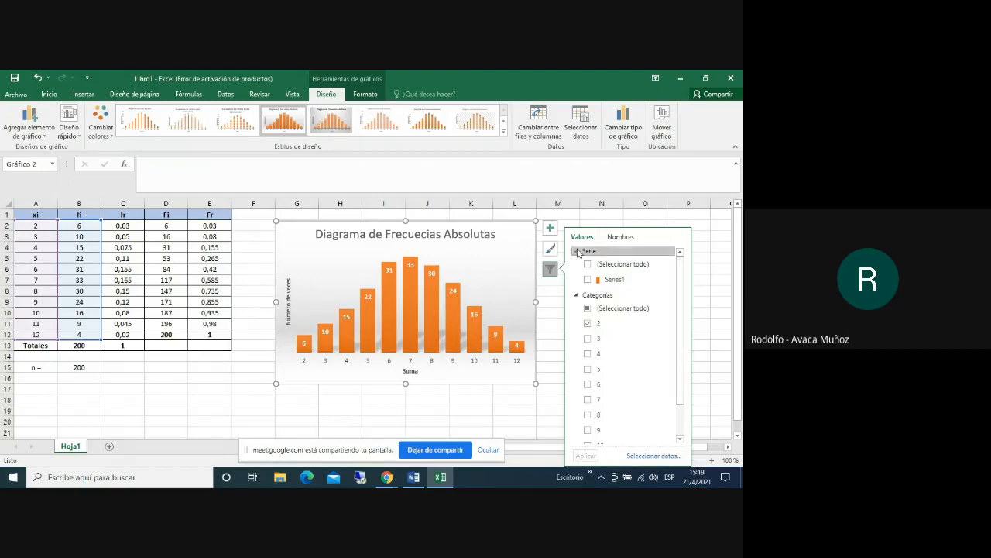
click(577, 220)
click(578, 218)
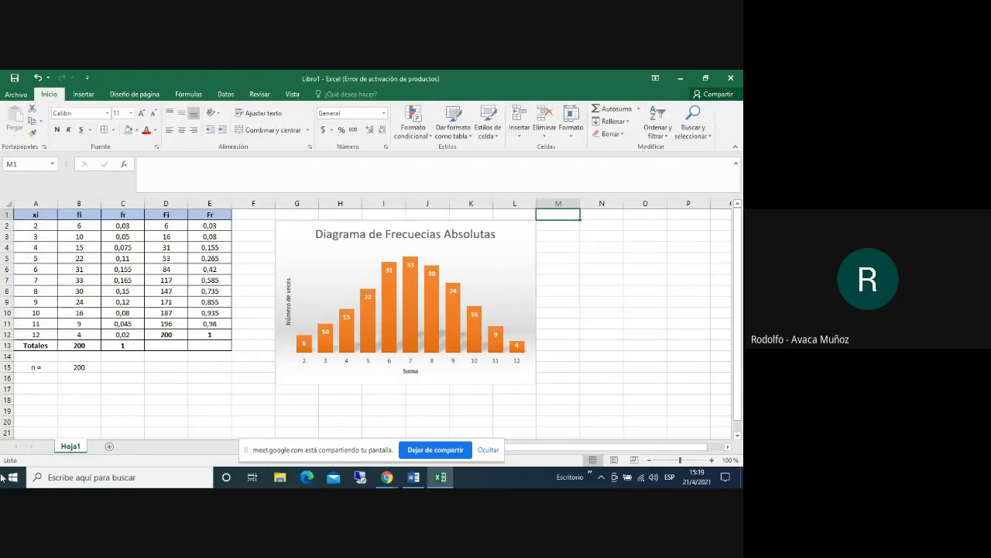
Correct the spelling in the chart title so it reads "Diagrama de Frecuencias Absolutas"
click(432, 235)
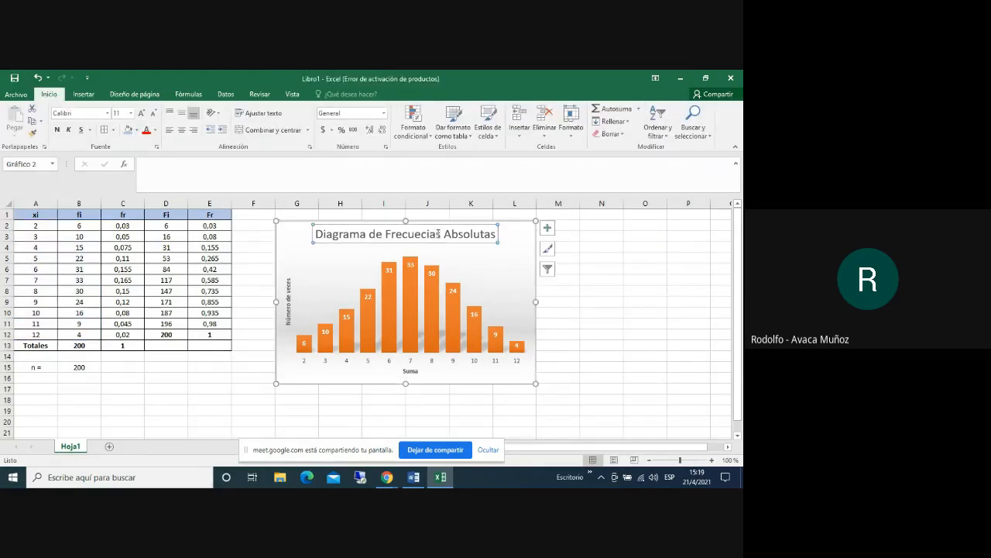
click(419, 234)
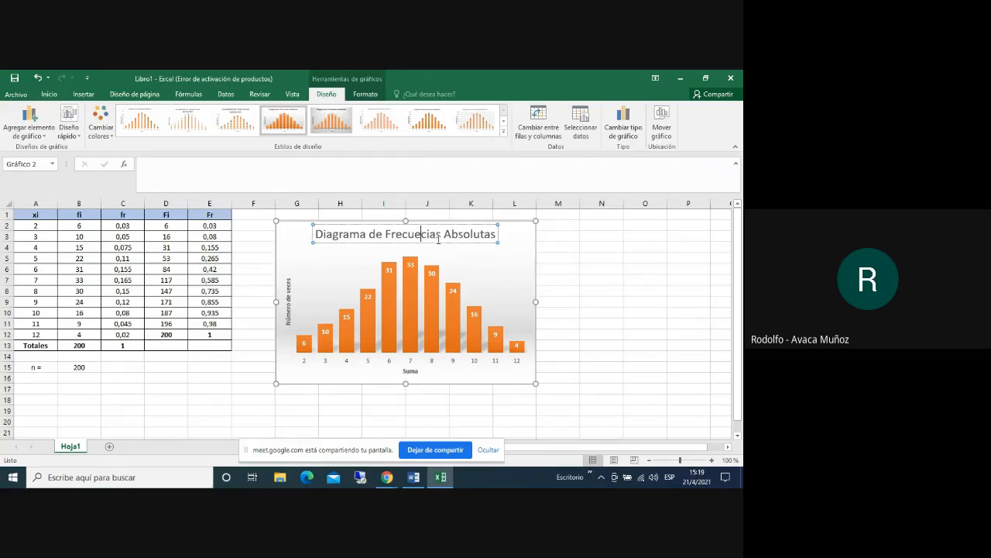
text(n)
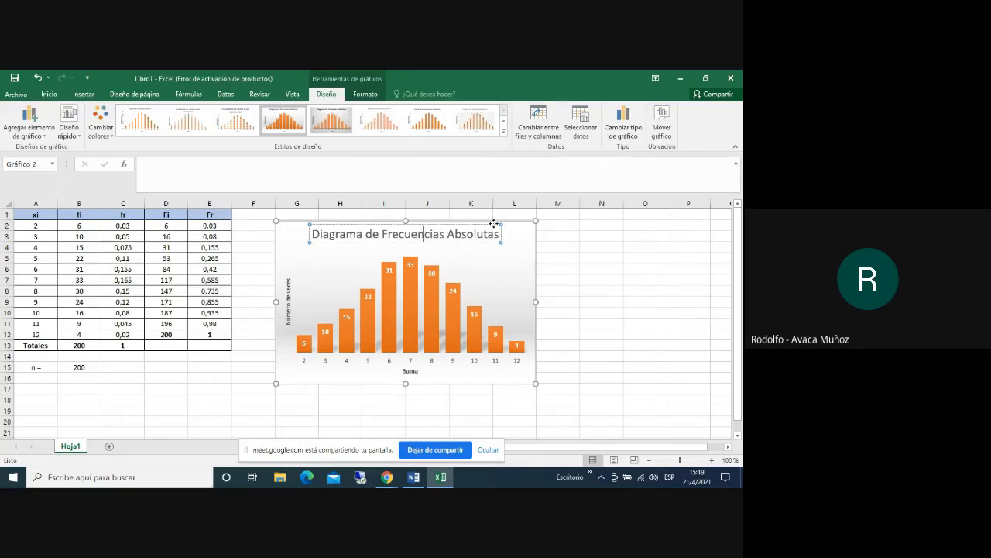
click(603, 246)
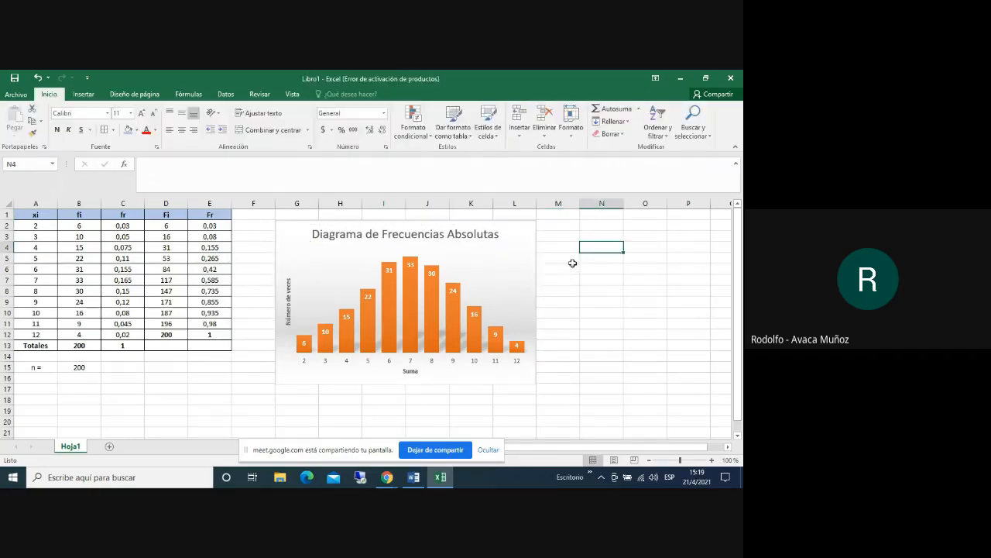
Delete the absolute frequencies column chart from the sheet
click(505, 221)
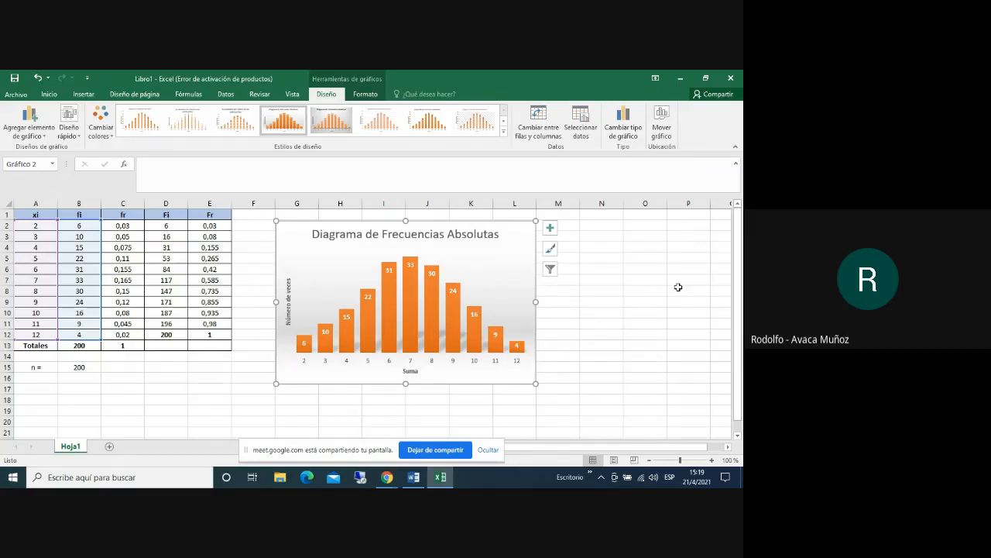
key(Delete)
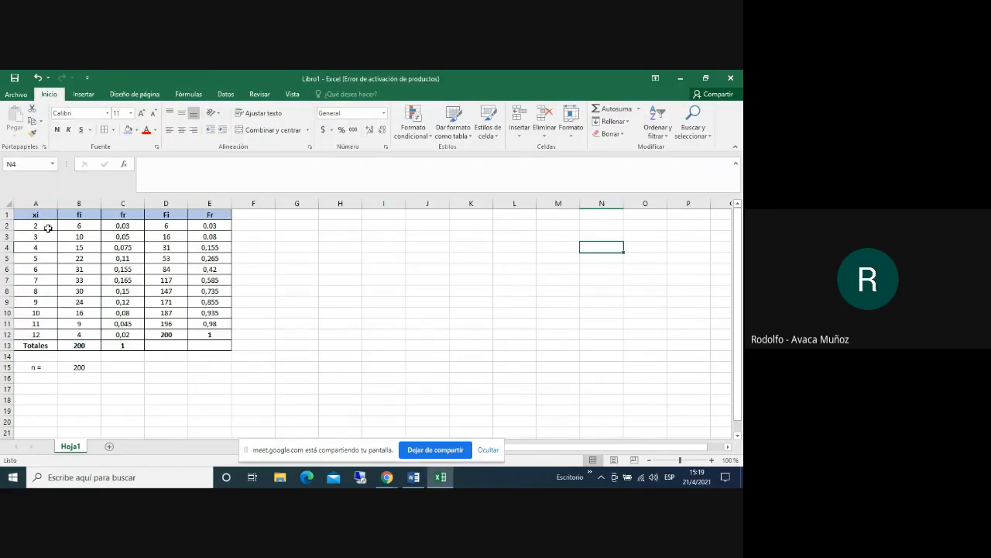
drag(45, 226, 76, 333)
click(371, 280)
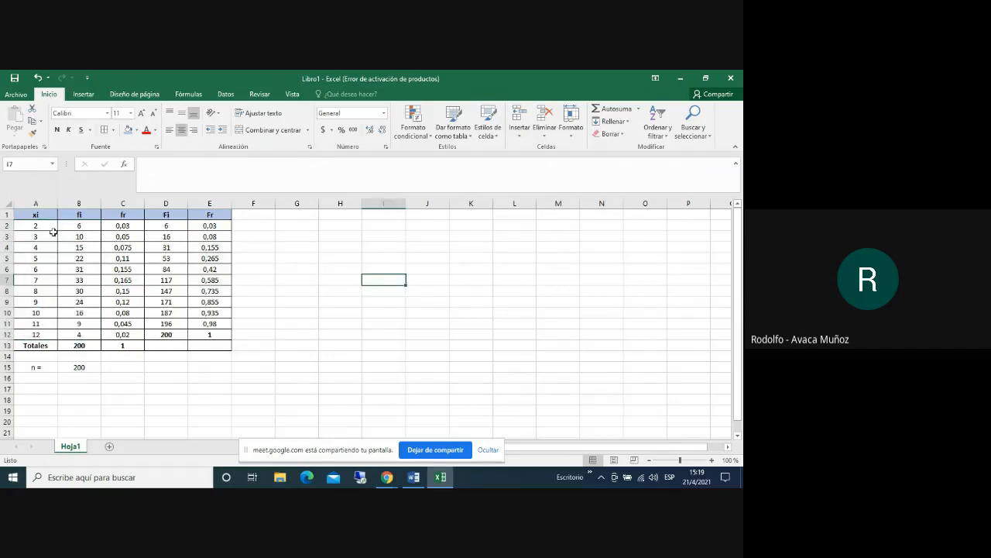
Select the xi and fr values in A2:A12 and C2:C12 and choose the recommended Dispersión chart with lines and markers
drag(40, 225, 44, 333)
drag(126, 226, 127, 331)
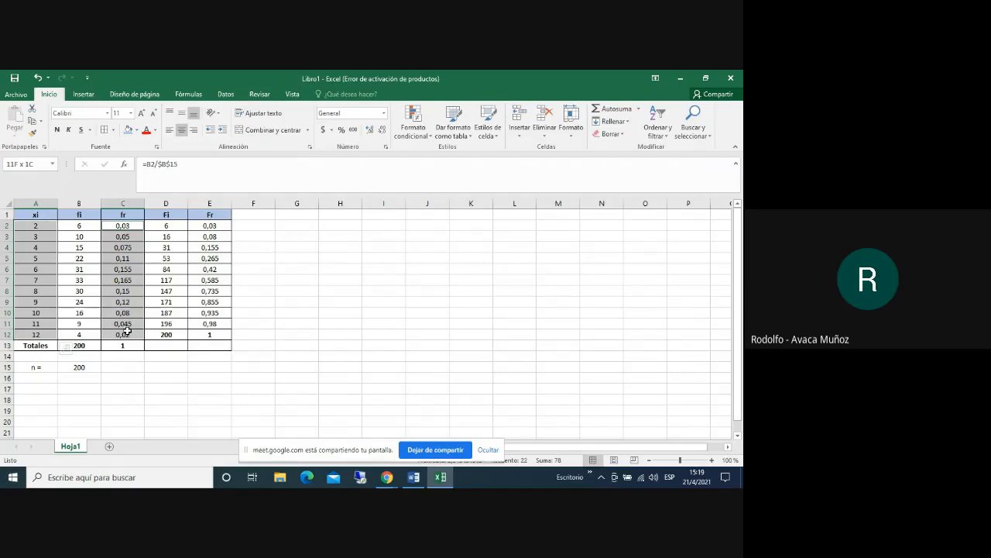
drag(127, 331, 127, 331)
click(84, 95)
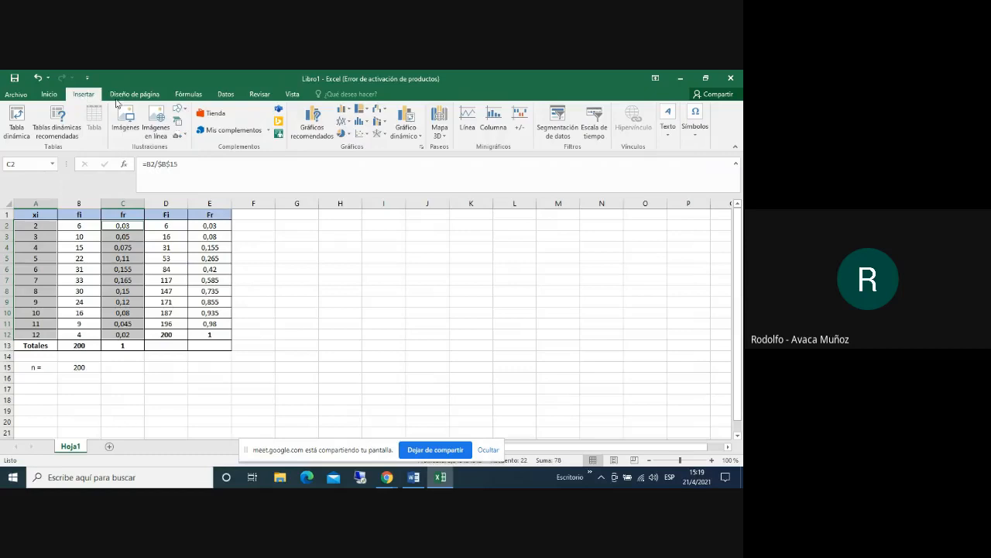
click(313, 124)
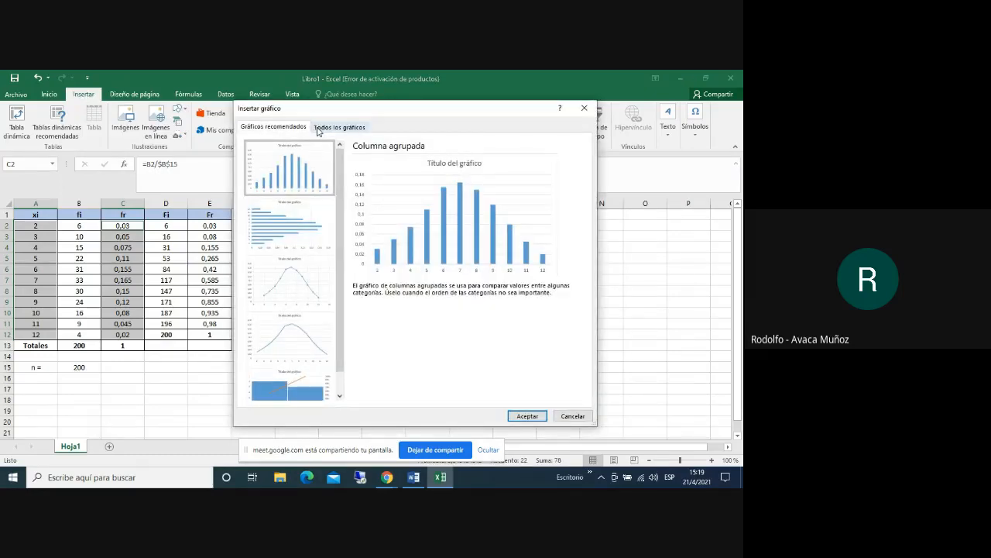
click(310, 289)
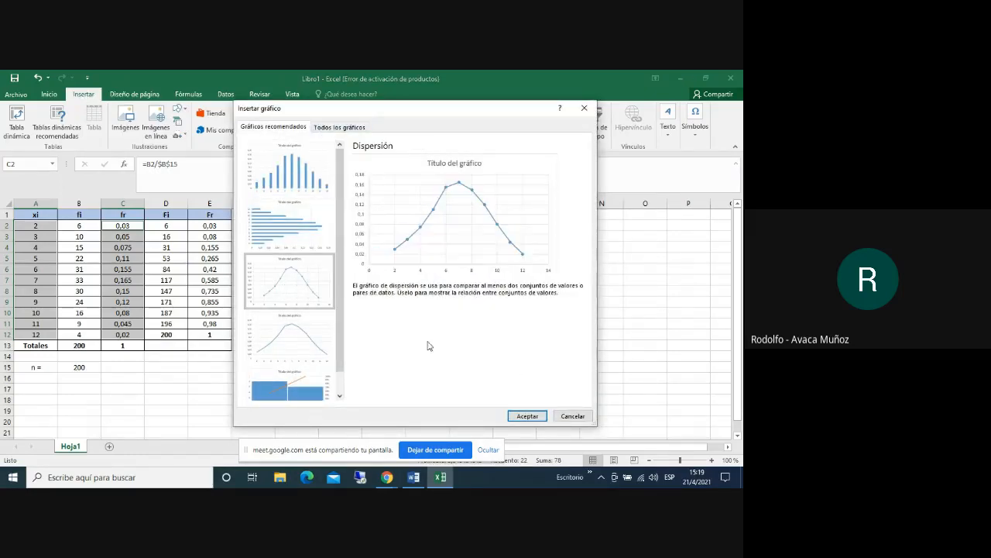
Insert the recommended scatter chart with lines for the xi and fr columns and place it beside the table
click(527, 416)
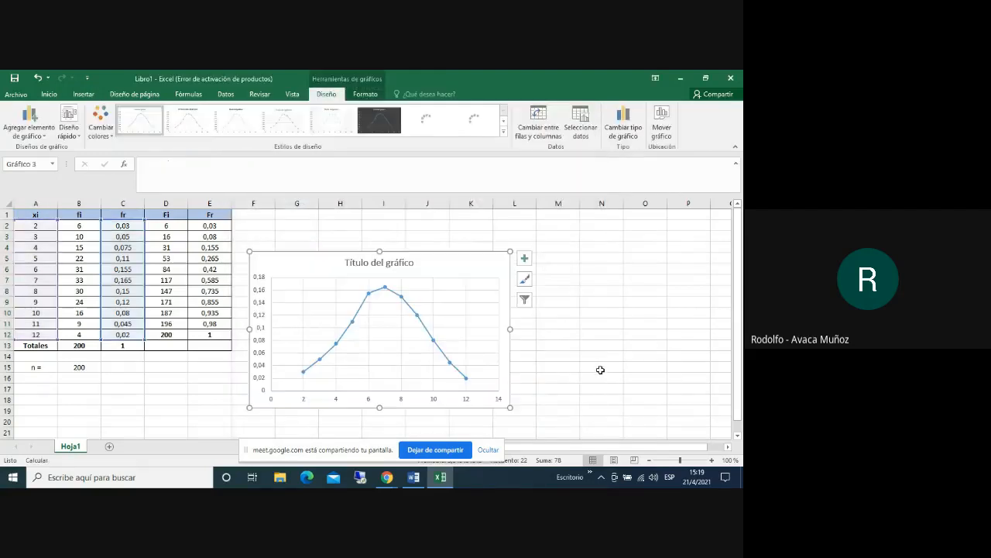
drag(475, 258, 500, 224)
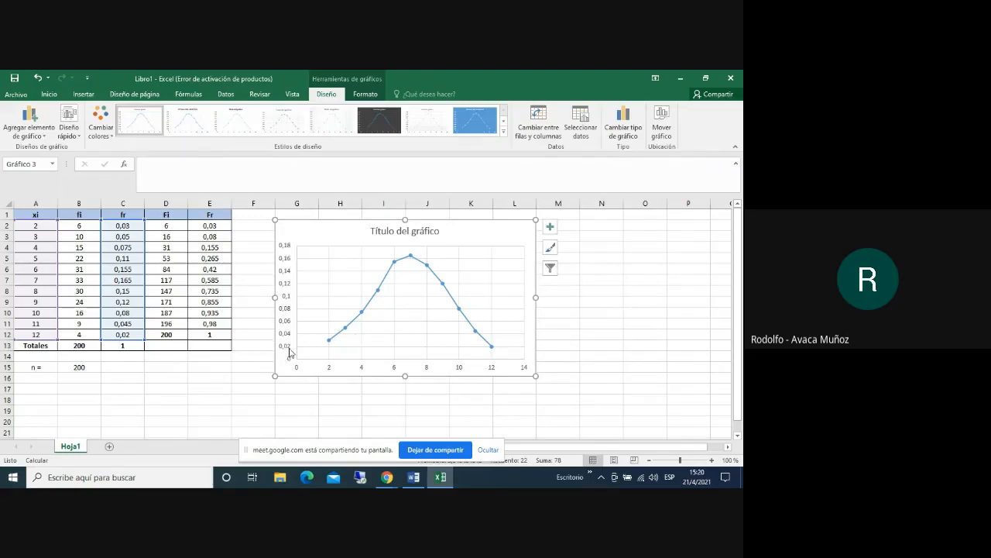
Replace the chart's placeholder title with "Gráfica de Frecuencias Relativa"
click(402, 231)
click(436, 230)
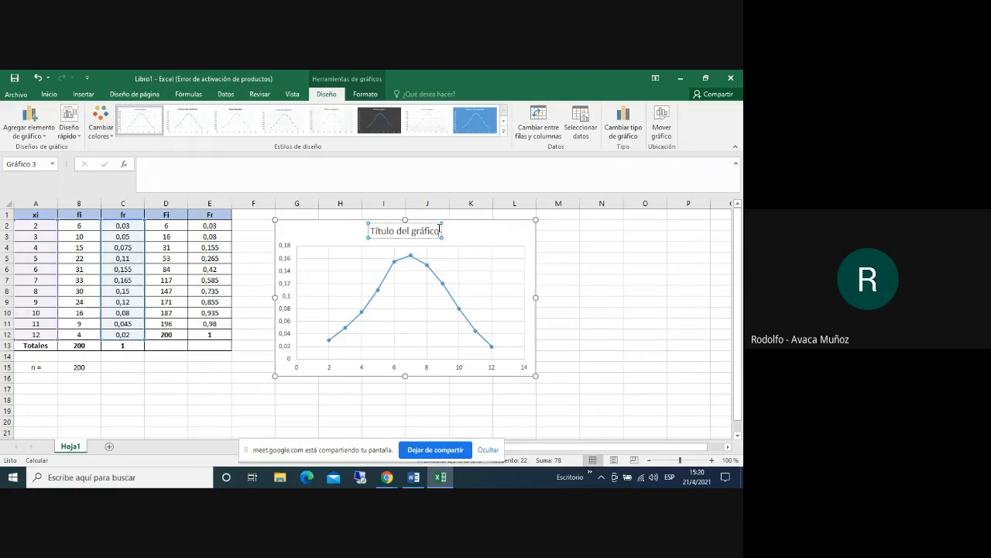
key(BackSpace)
key(BackSpace)
key(BackSpace)
key(BackSpace)
key(BackSpace)
key(BackSpace)
key(BackSpace)
key(BackSpace)
key(BackSpace)
key(BackSpace)
key(BackSpace)
key(BackSpace)
key(BackSpace)
key(BackSpace)
key(BackSpace)
key(BackSpace)
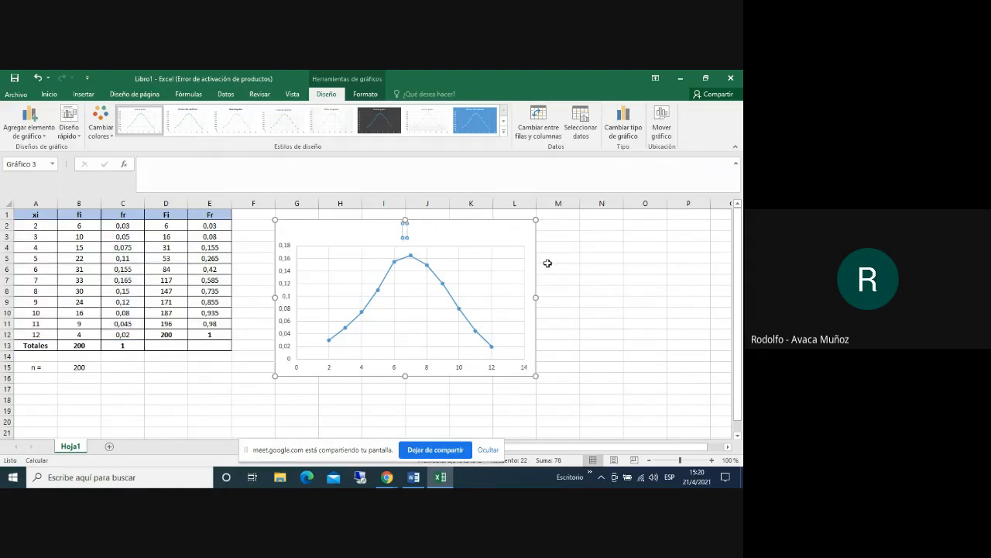
text(gráfica de F)
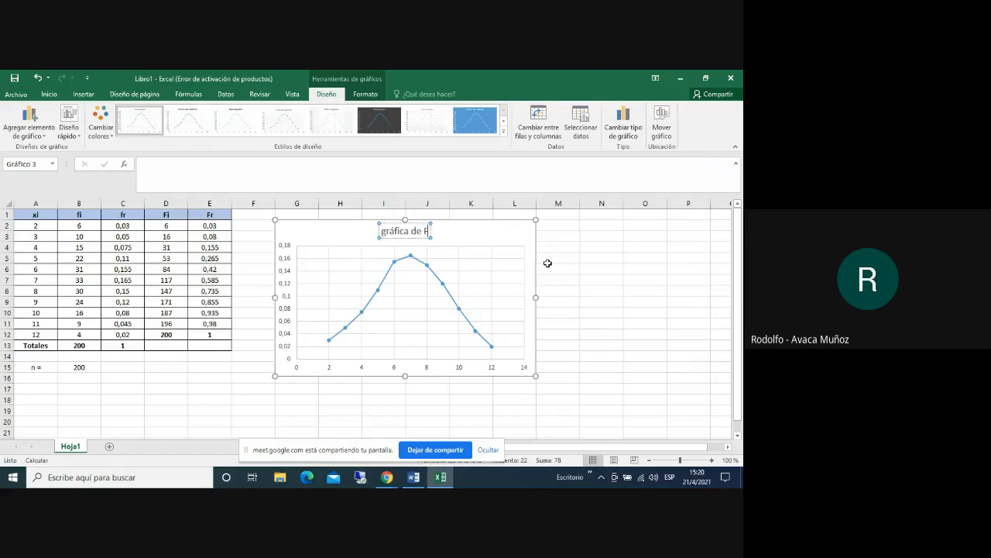
text(recuenc)
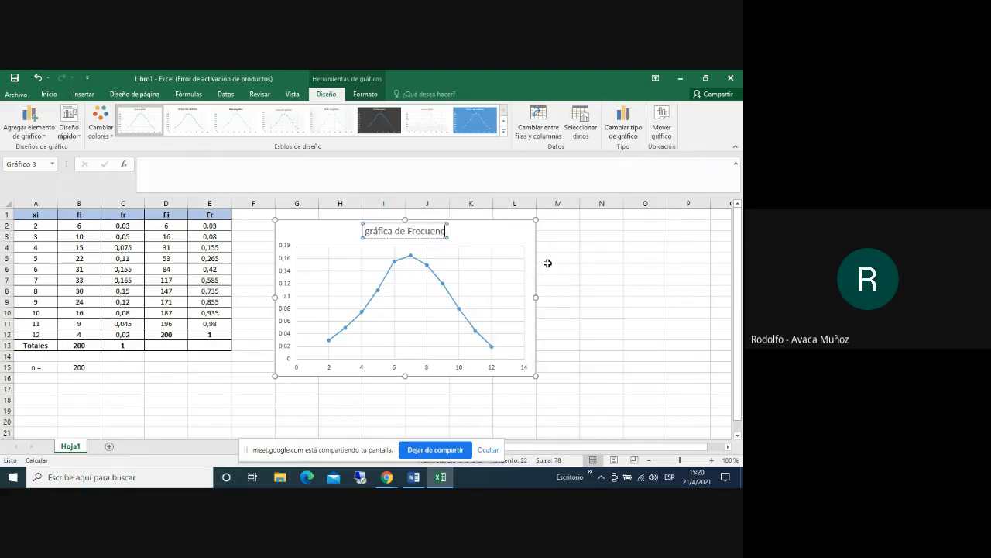
text(ias R)
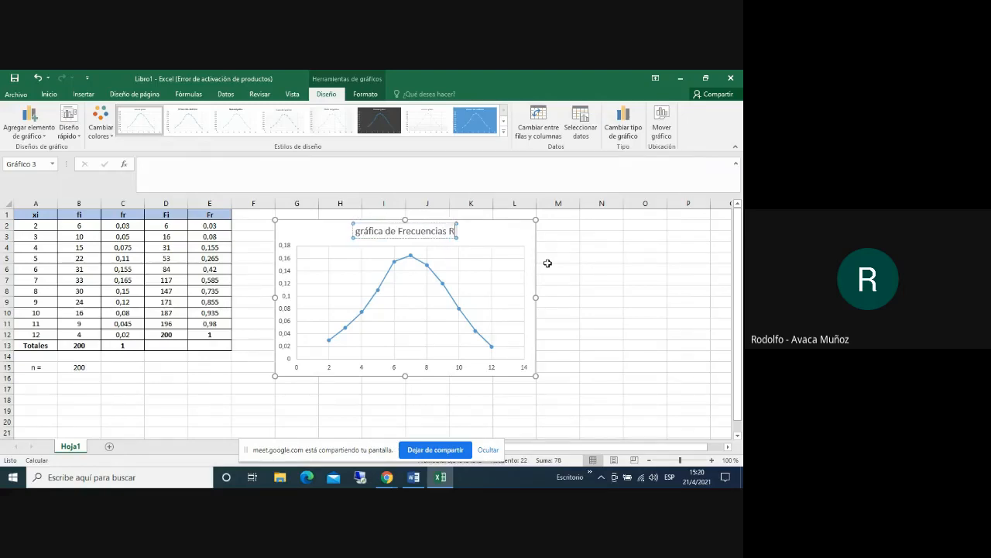
text(elati)
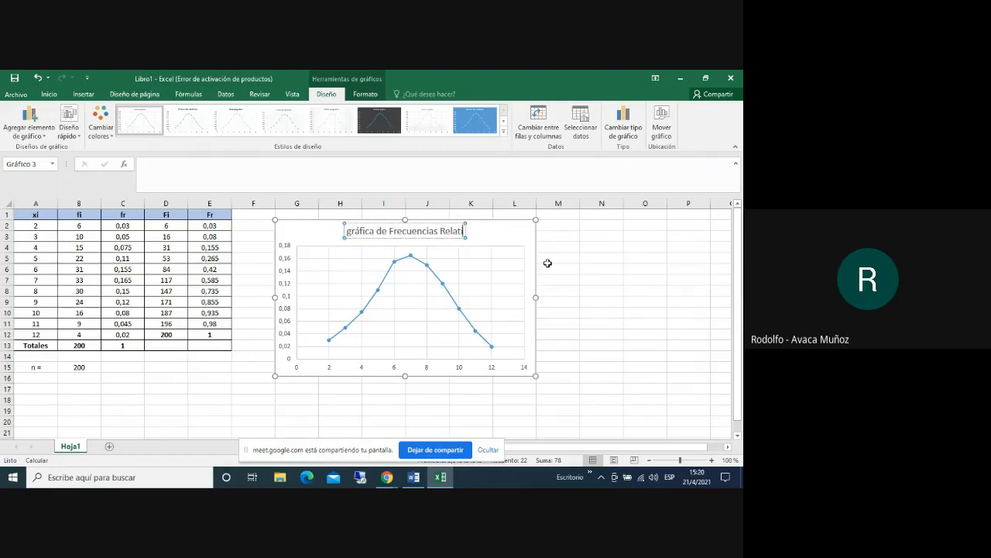
text(va)
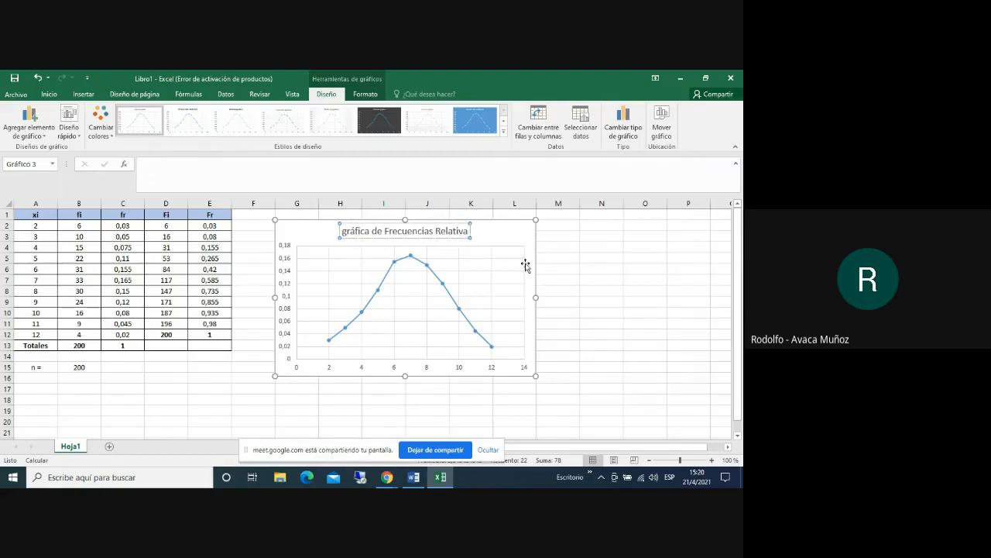
click(346, 231)
key(BackSpace)
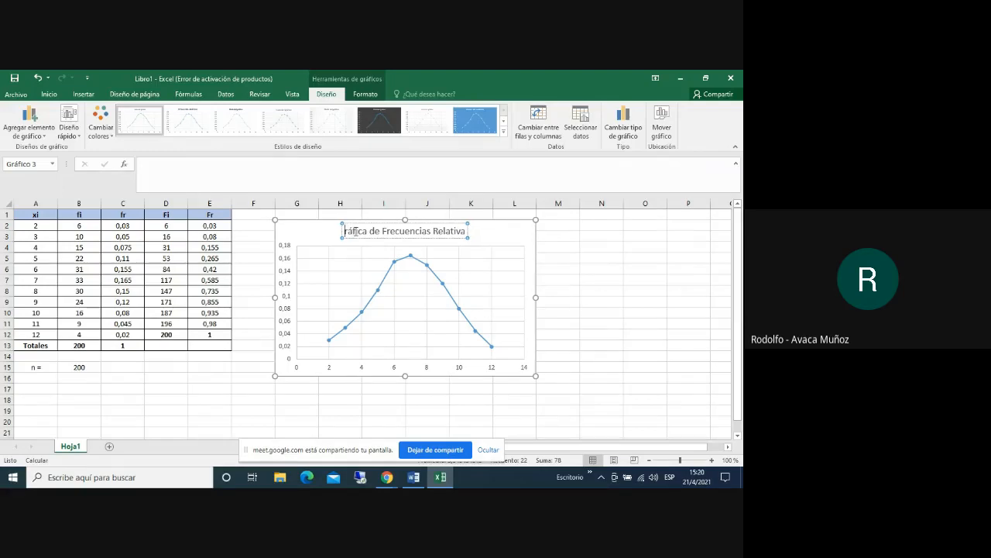
text(G)
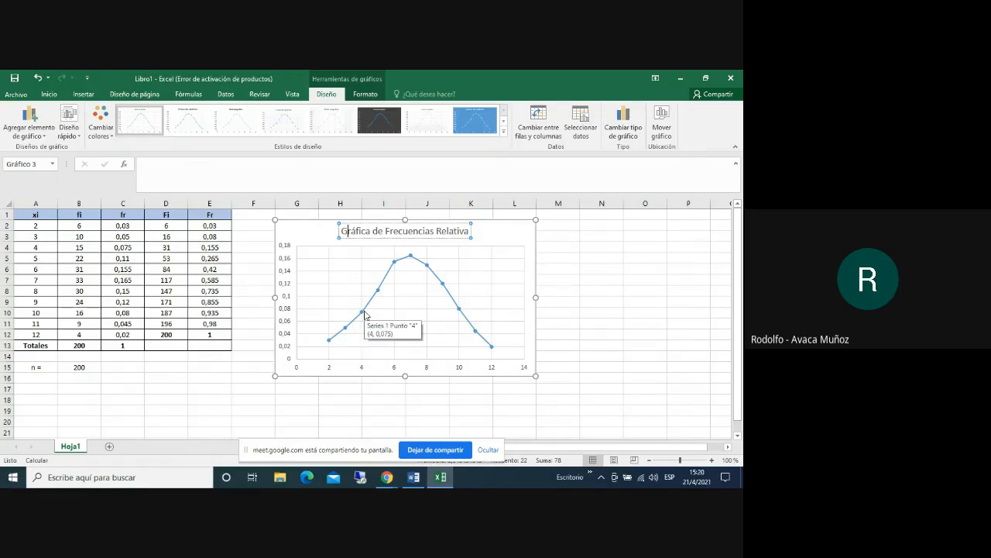
Look through the chart's available elements and styles without applying any of them
click(534, 221)
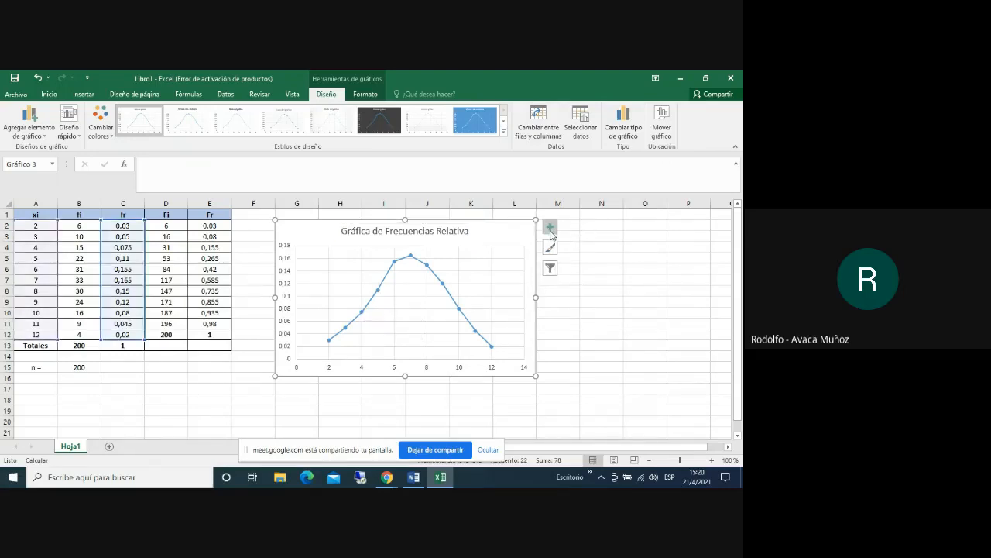
click(551, 230)
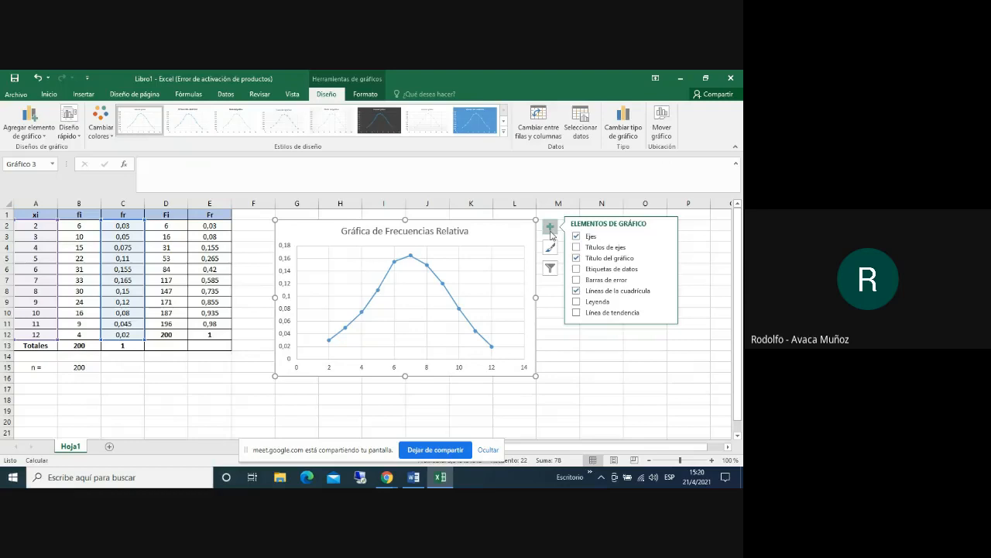
click(551, 248)
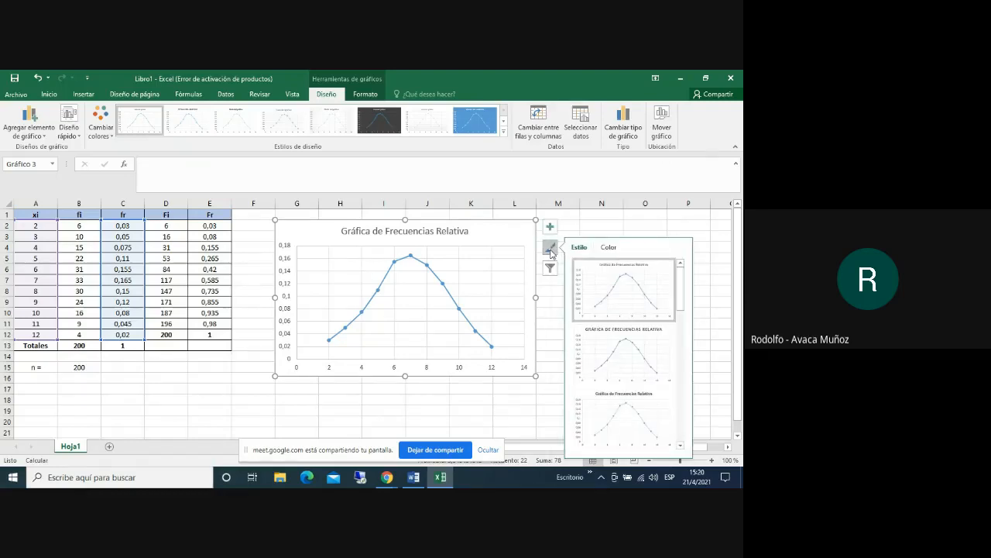
drag(681, 297, 688, 404)
click(418, 420)
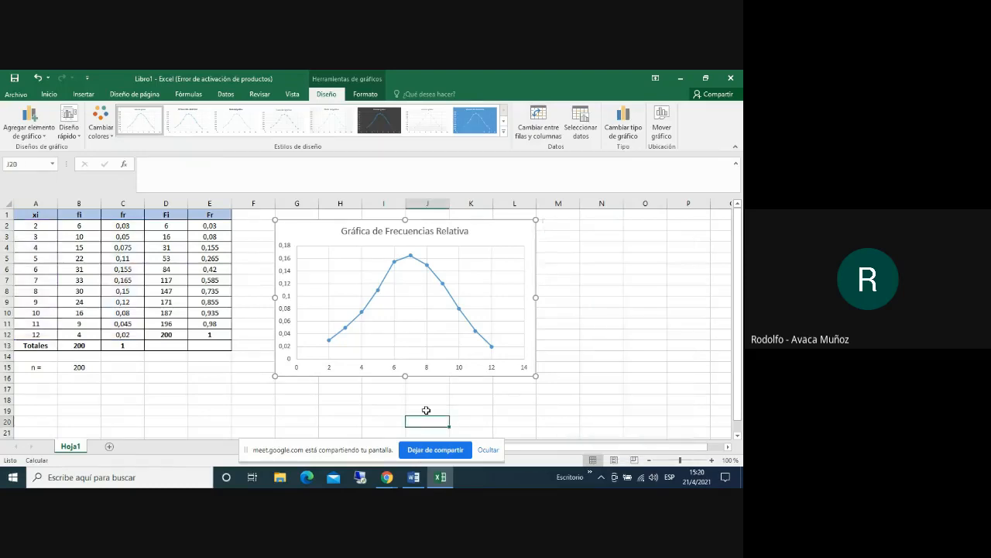
Delete the relative frequency chart from the sheet
click(455, 223)
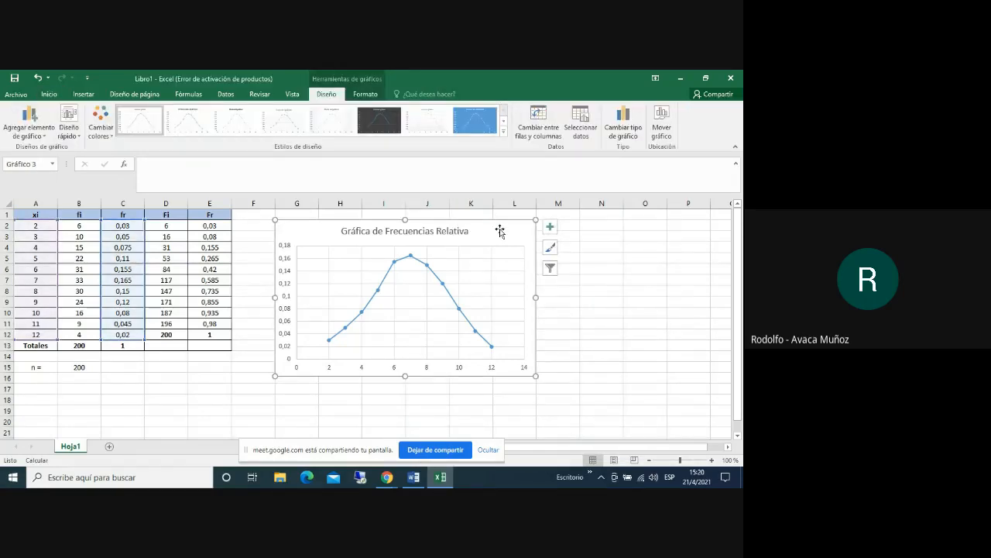
key(Delete)
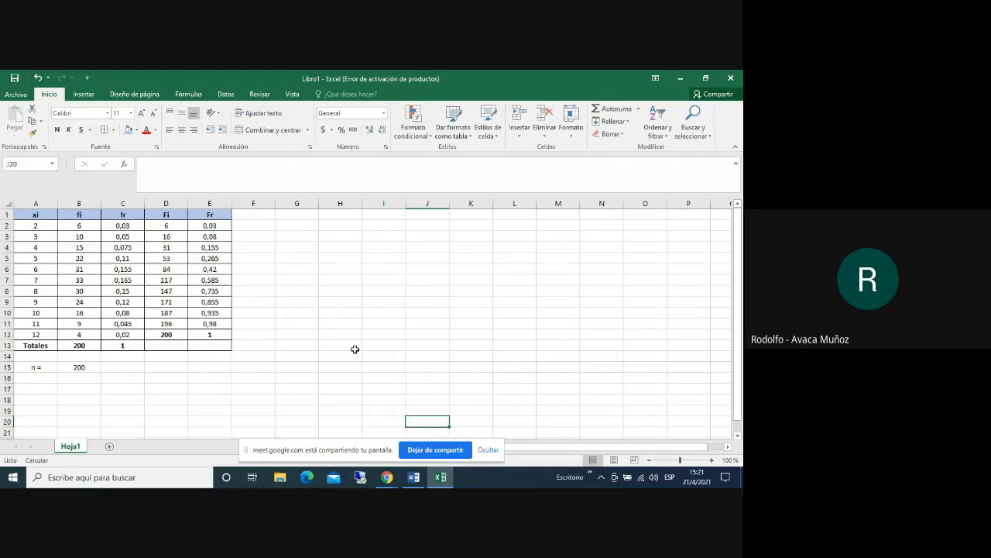
Review the "Medidas de tendencia central" section of primera clase.docx in Word and return to the Excel workbook
click(414, 478)
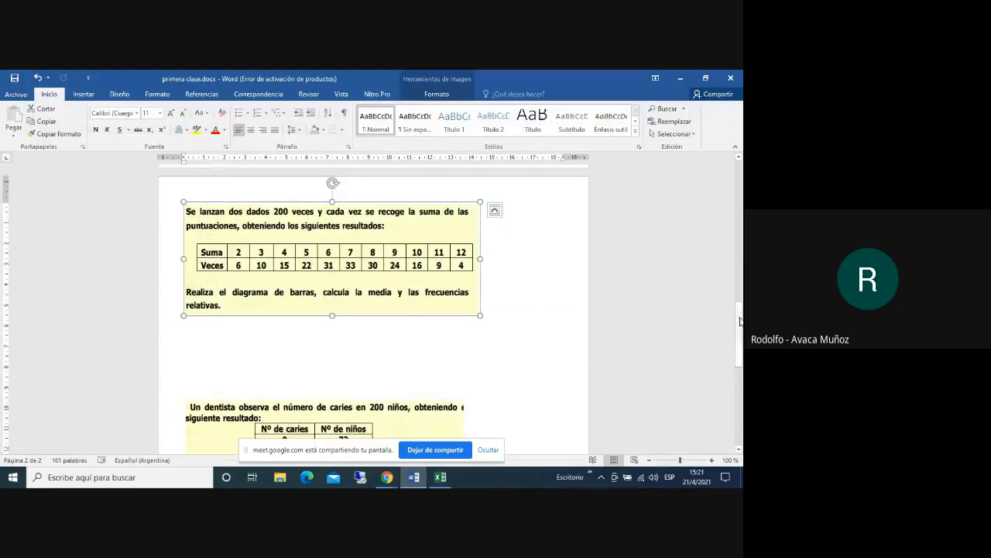
drag(740, 309, 740, 260)
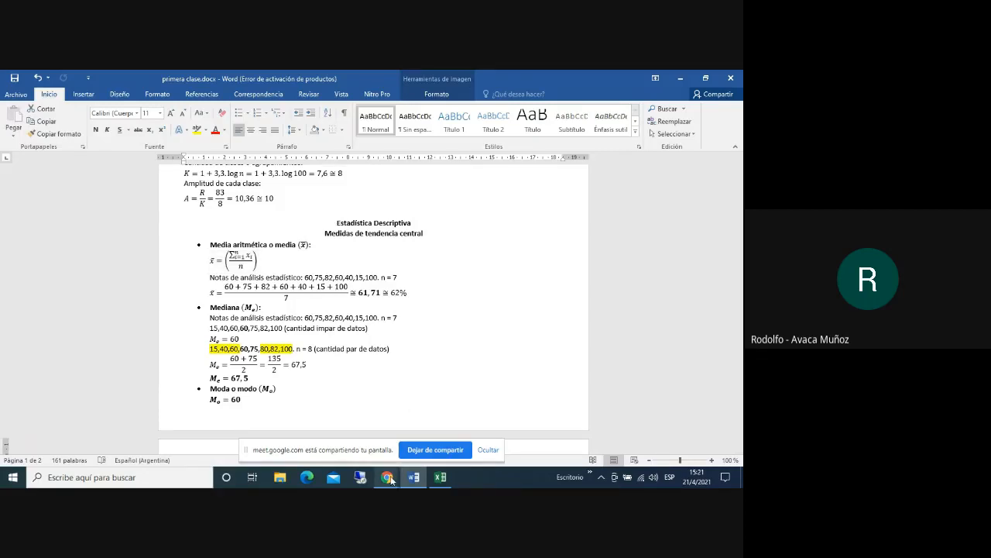
mouse_move(391, 480)
click(440, 477)
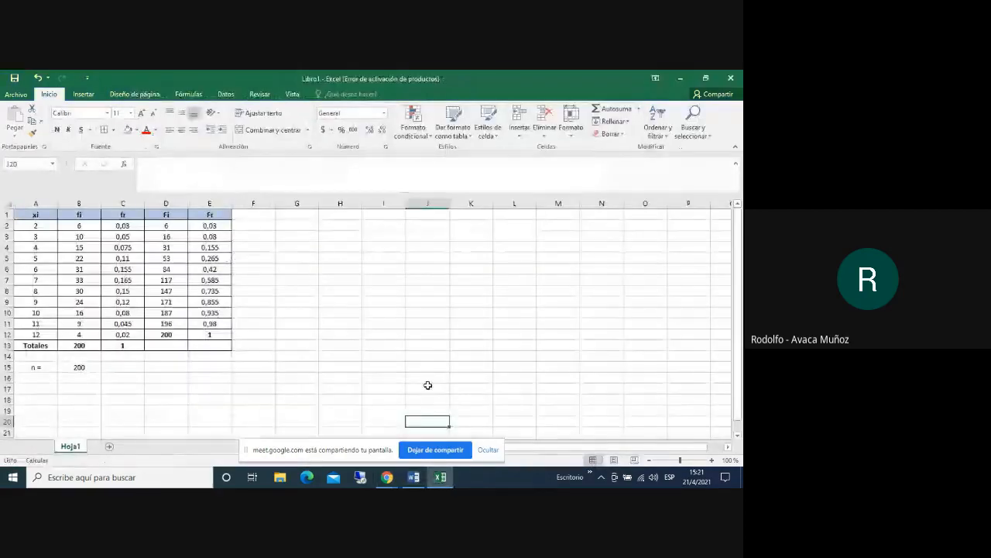
Add the column header "xi.fi" in cell F1, beside the Fr column
click(256, 216)
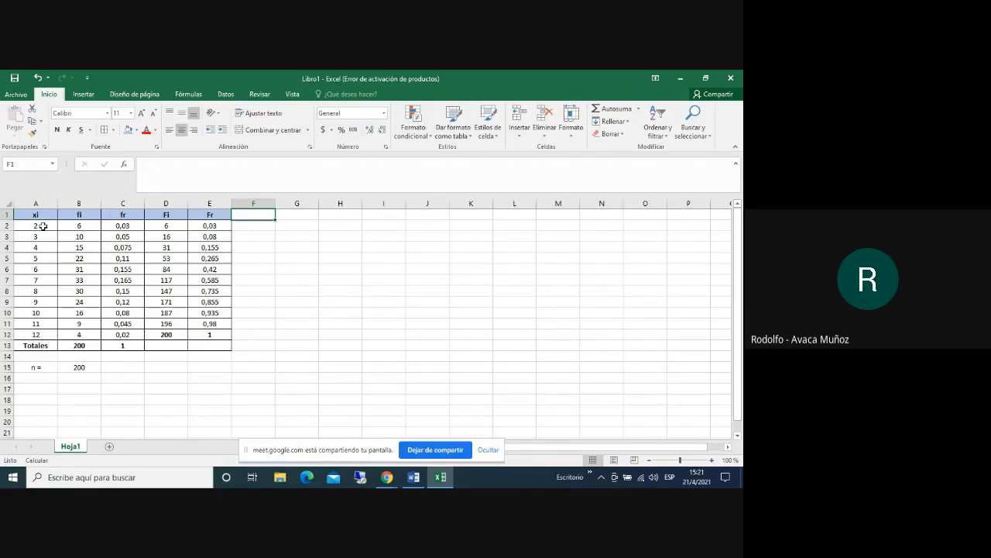
text(xi)
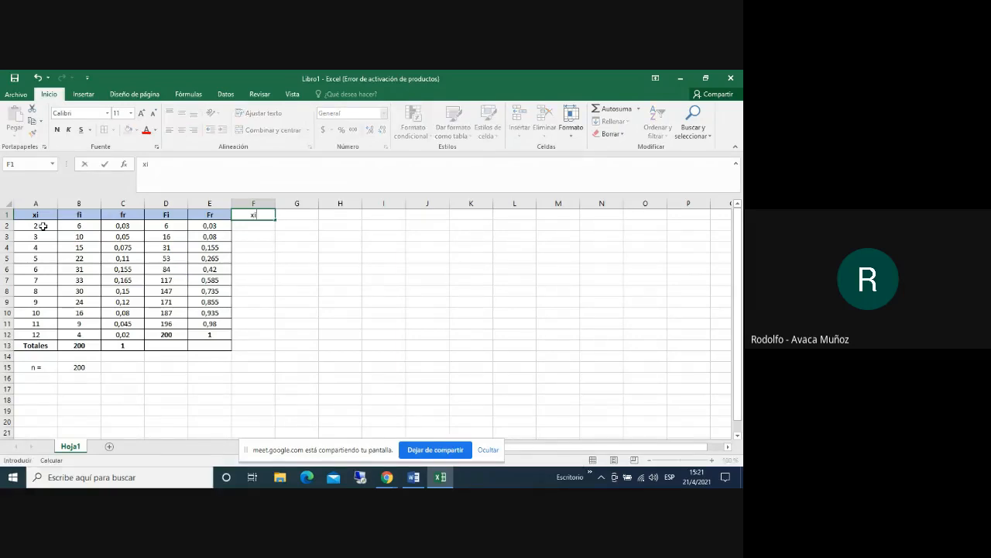
text(.fi)
click(327, 264)
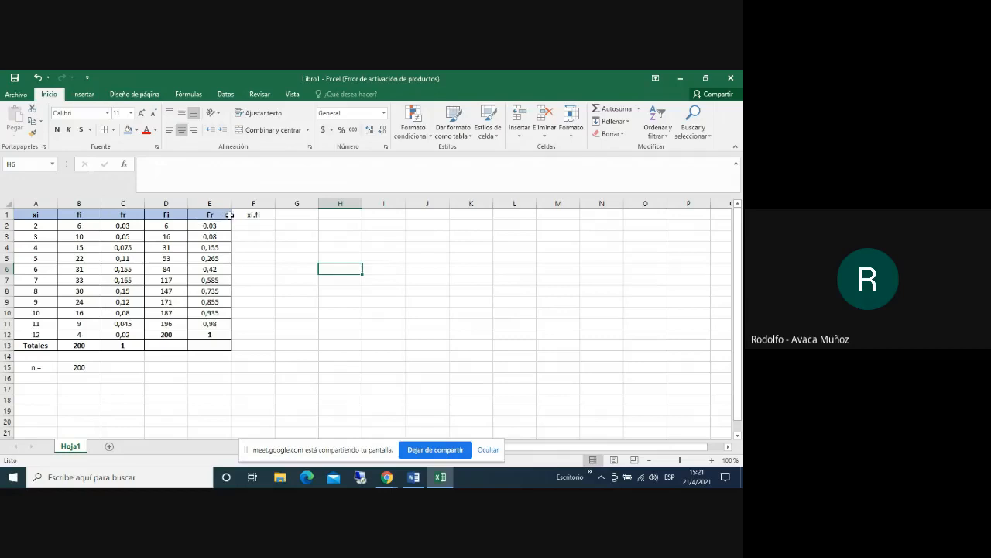
click(15, 216)
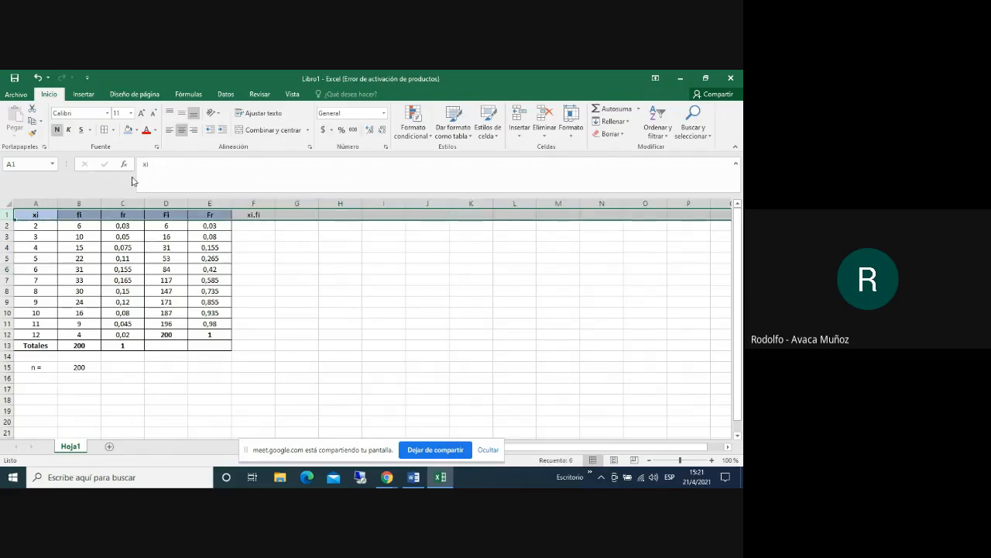
click(276, 270)
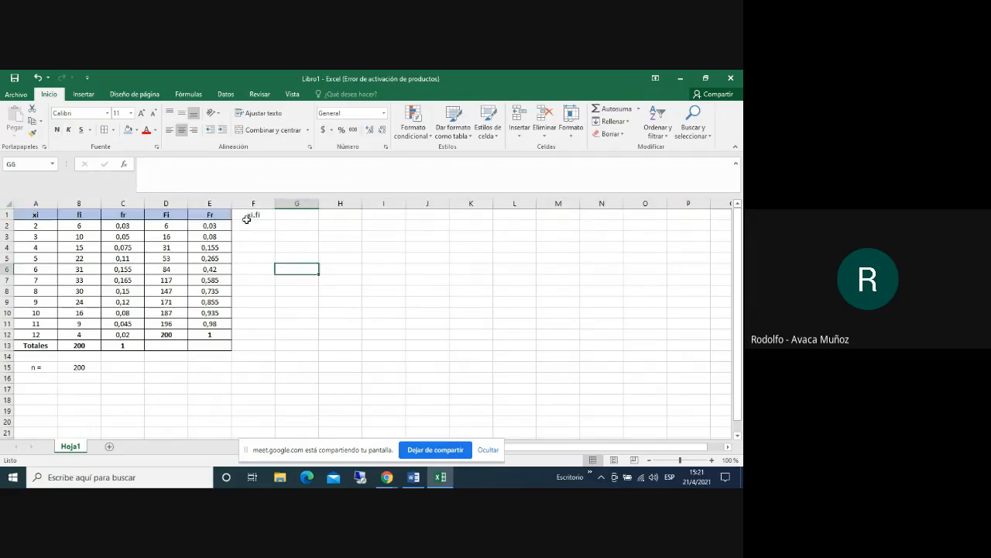
Enter the formula =A2*B2 in cell F2 to multiply the first xi value by its frequency
click(251, 228)
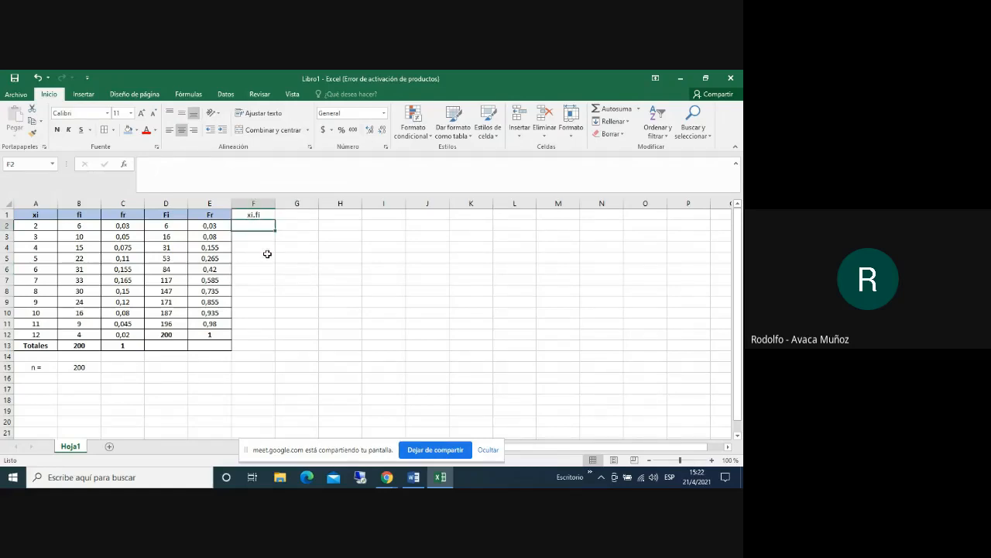
text(=)
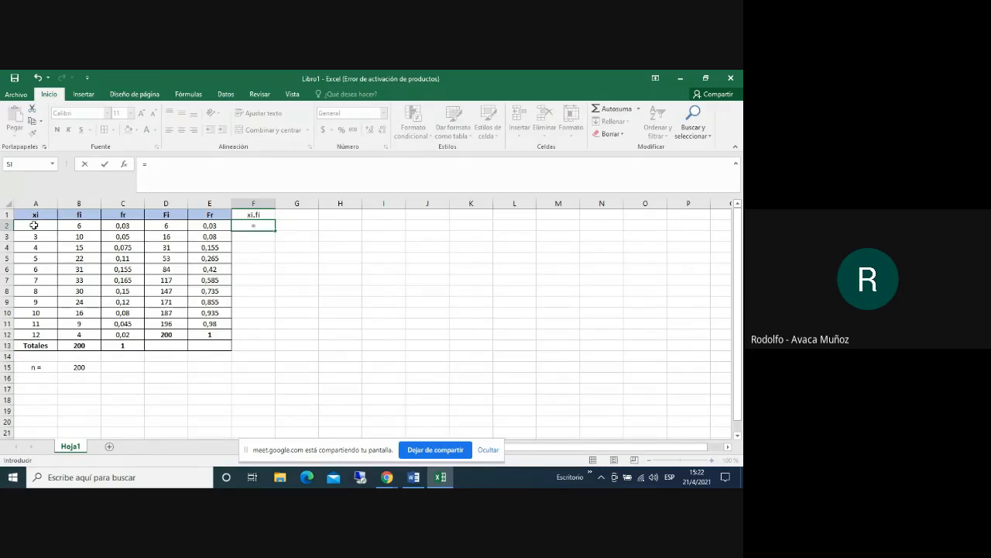
click(34, 225)
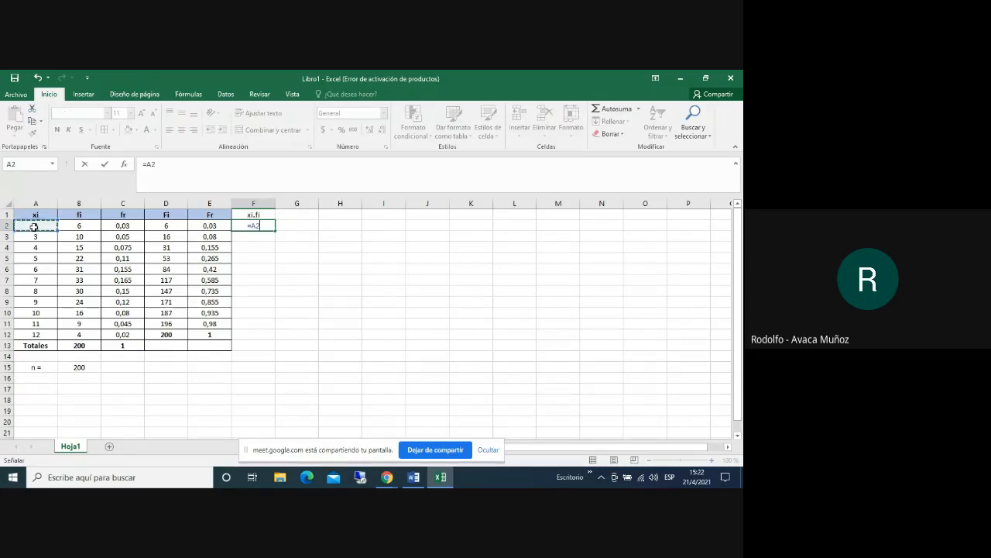
text(*)
click(77, 225)
key(Return)
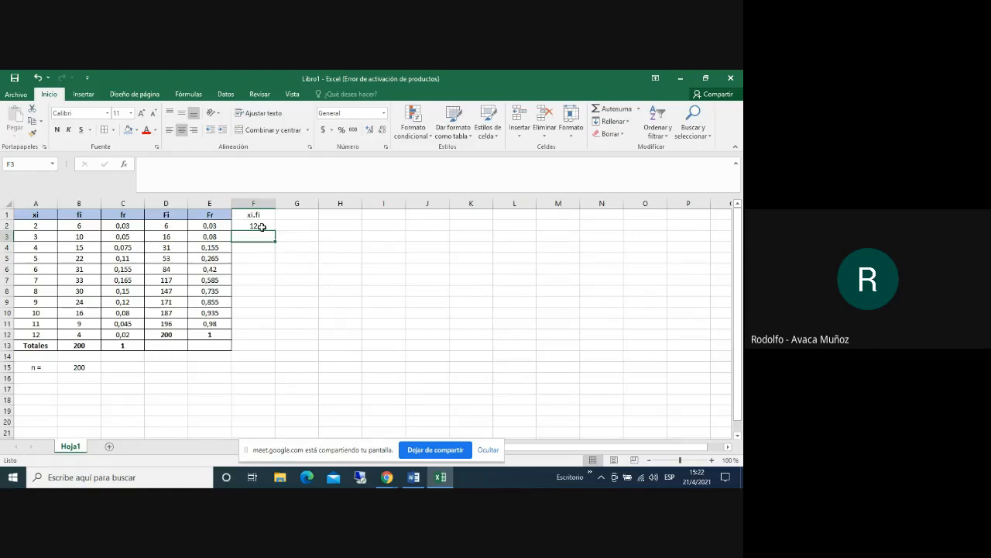
Fill the product formula from F2 down through F12
click(260, 225)
drag(275, 231, 275, 339)
click(393, 303)
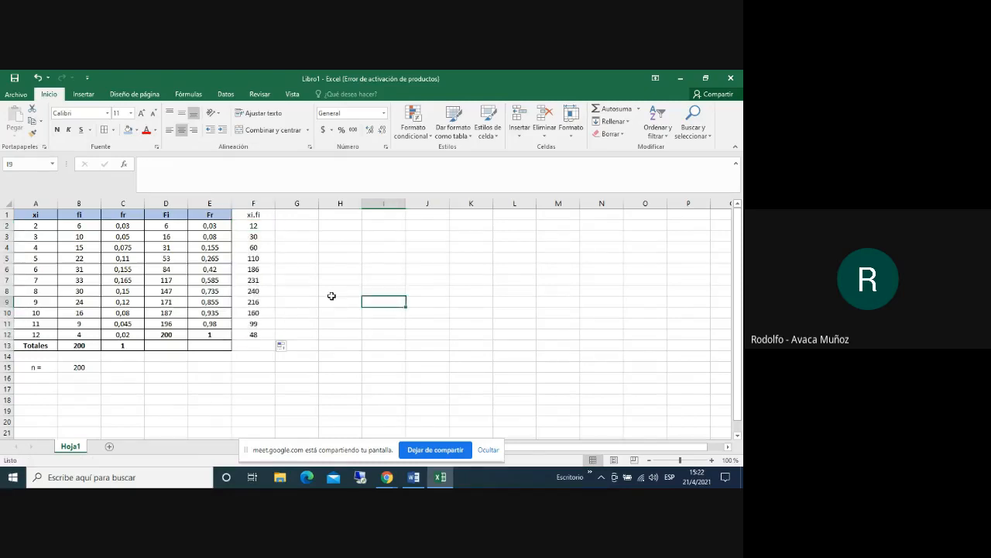
Inspect the filled formula in cell F8 and its cell references, leaving it unchanged
click(263, 290)
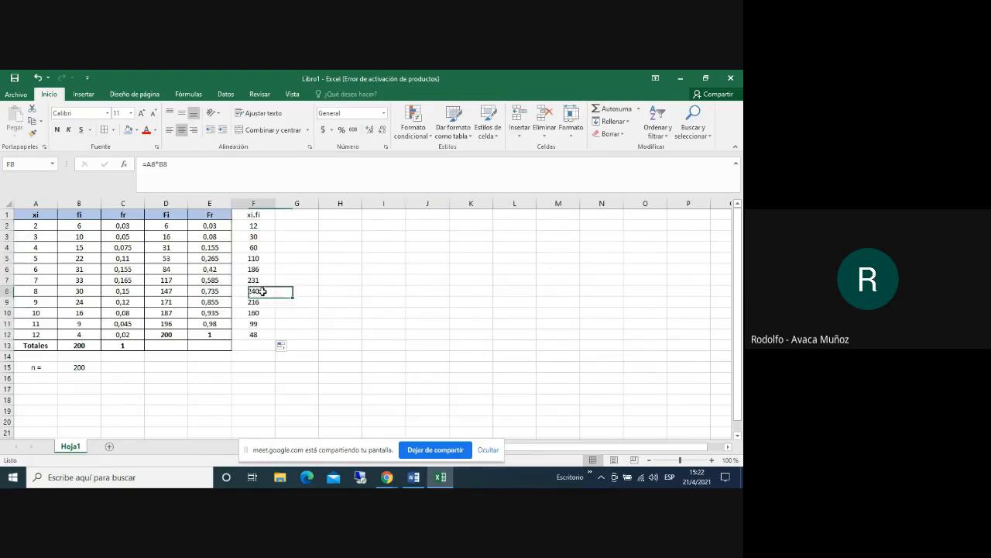
click(139, 164)
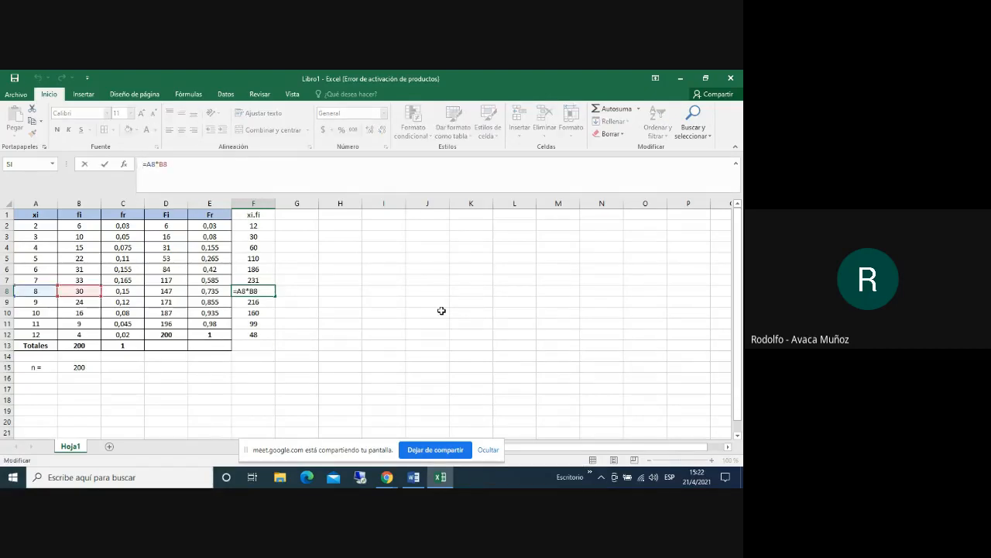
key(ctrl+Return)
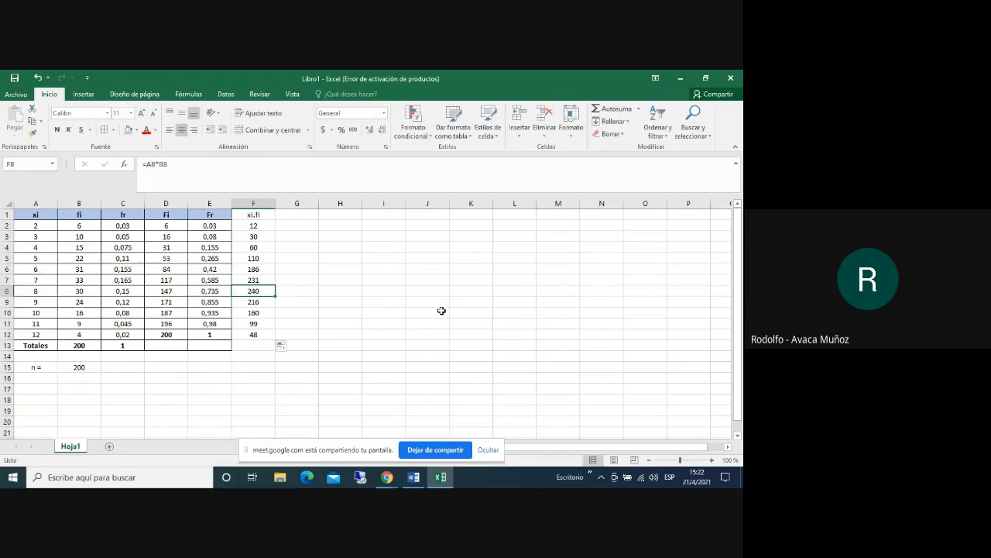
Check the arithmetic mean formula in the Word document primera clase.docx and return to the Excel workbook
click(413, 477)
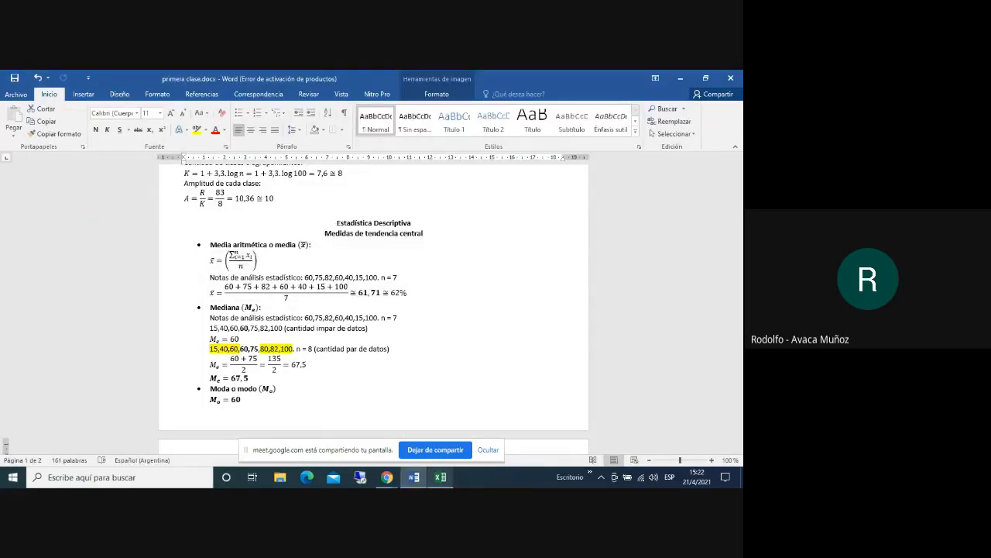
mouse_move(443, 481)
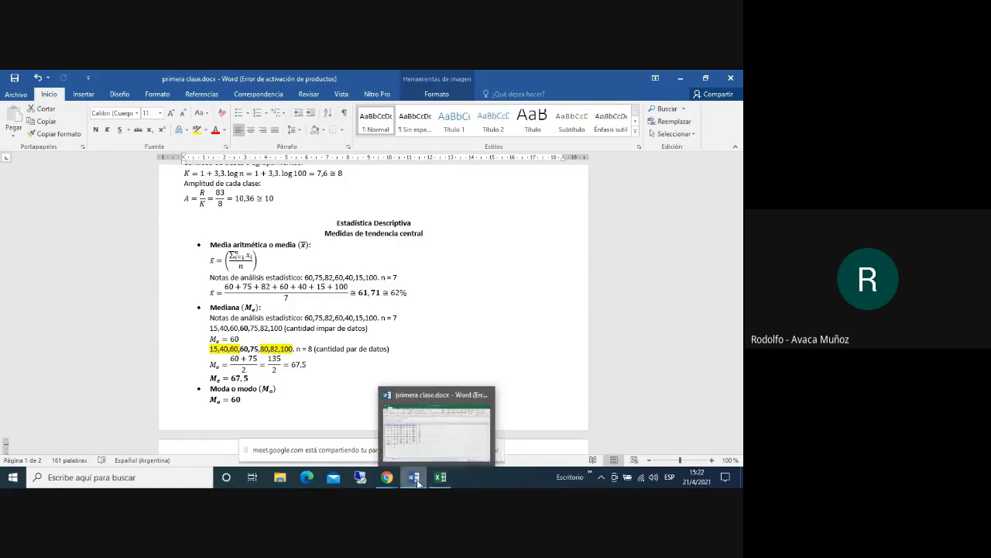
click(442, 480)
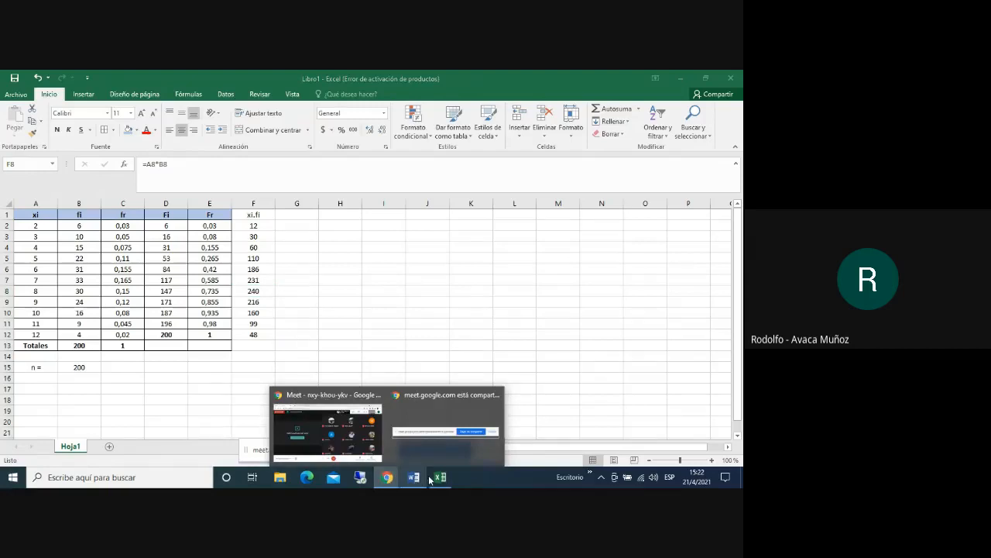
Total the xi.fi column in cell F13 with =SUMA(F2:F12) and make the total bold
click(257, 344)
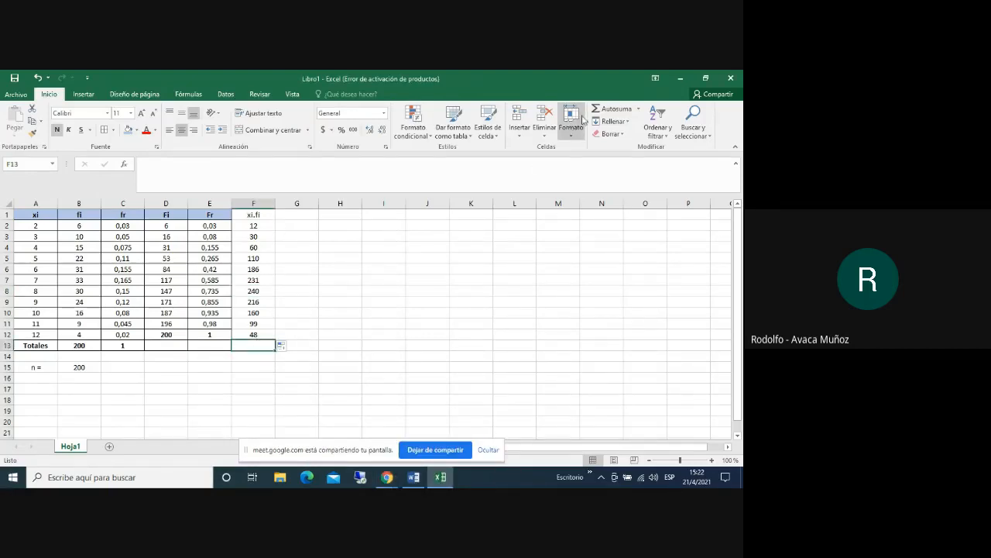
click(606, 112)
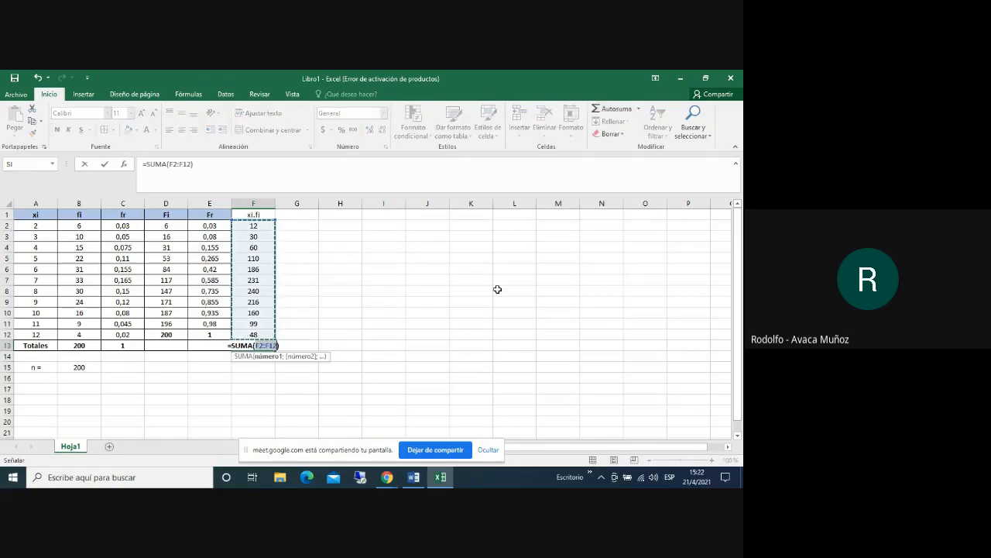
key(Return)
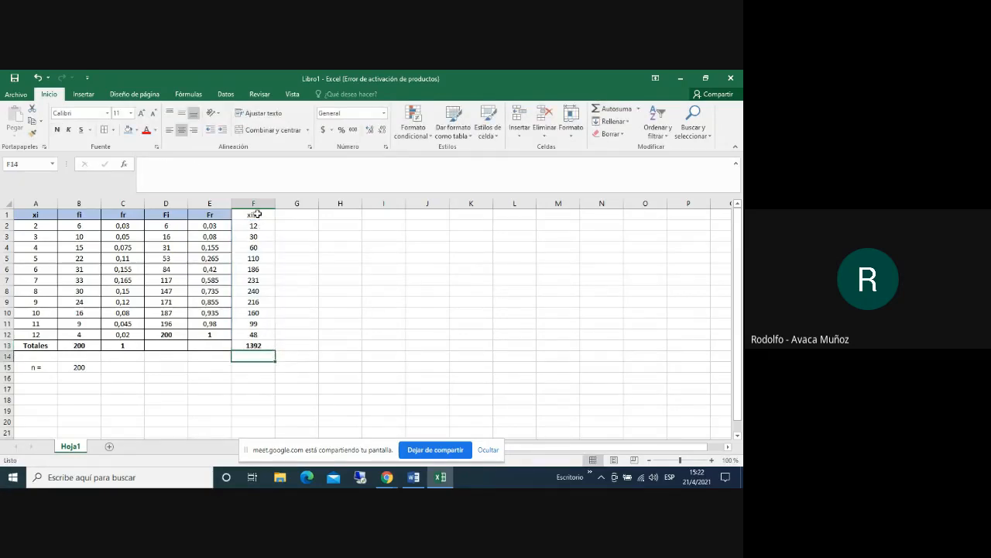
click(250, 347)
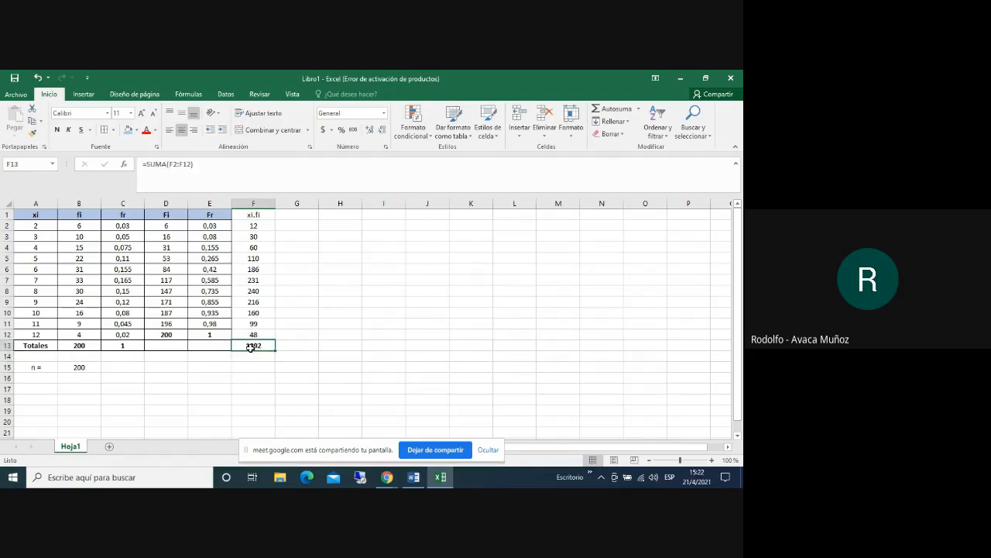
key(ctrl+n)
Enter the label "Media aritmética =" in cell A16, below the n = label
click(45, 380)
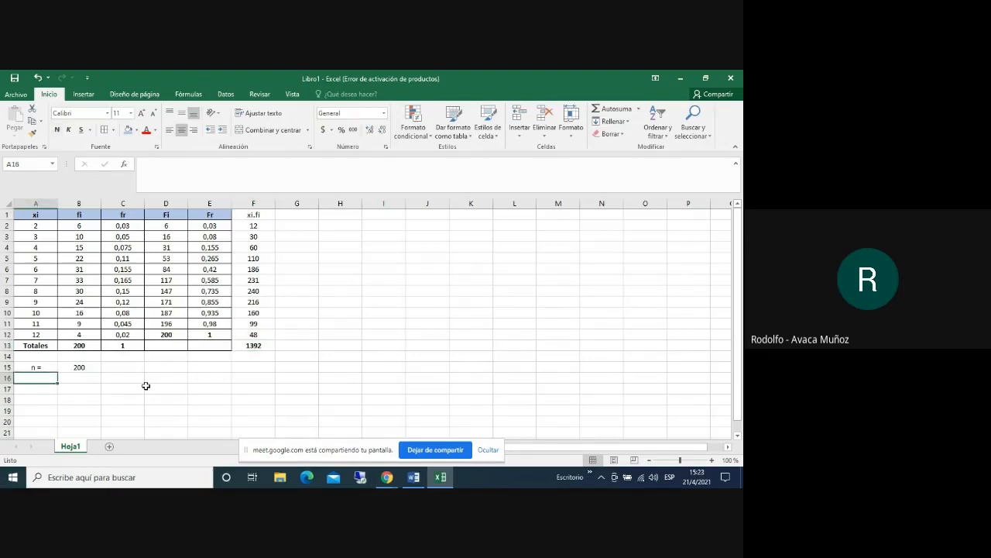
text(Medi)
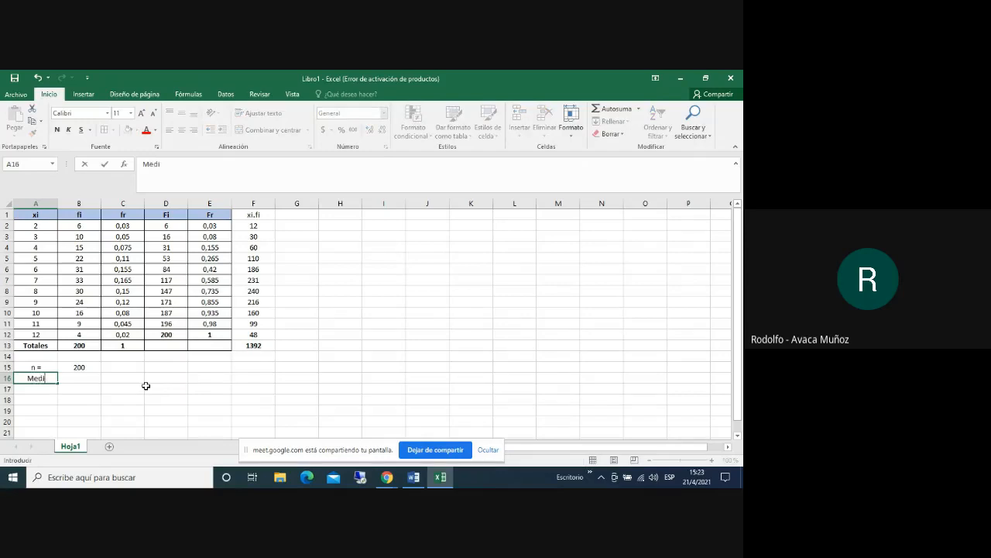
text(a aritmética)
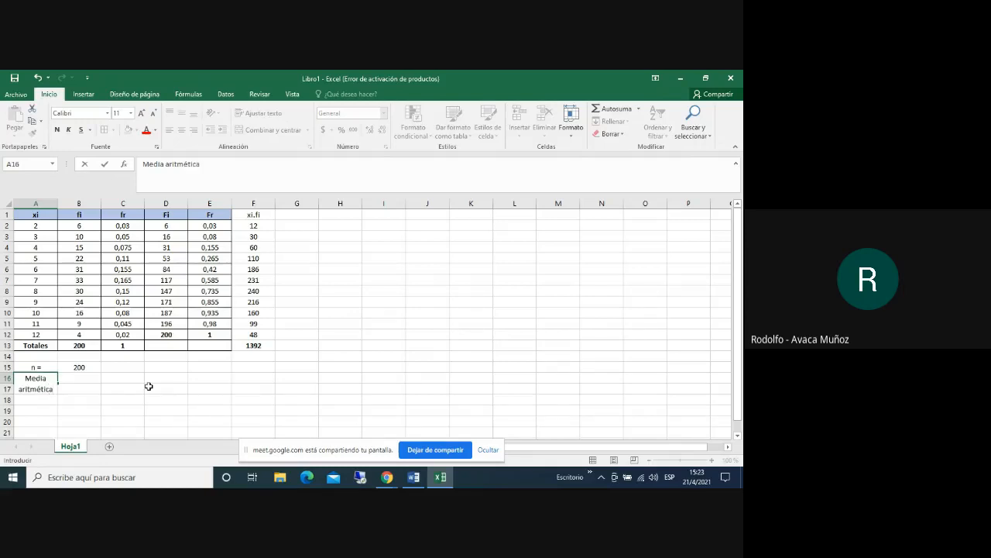
text( =)
key(Return)
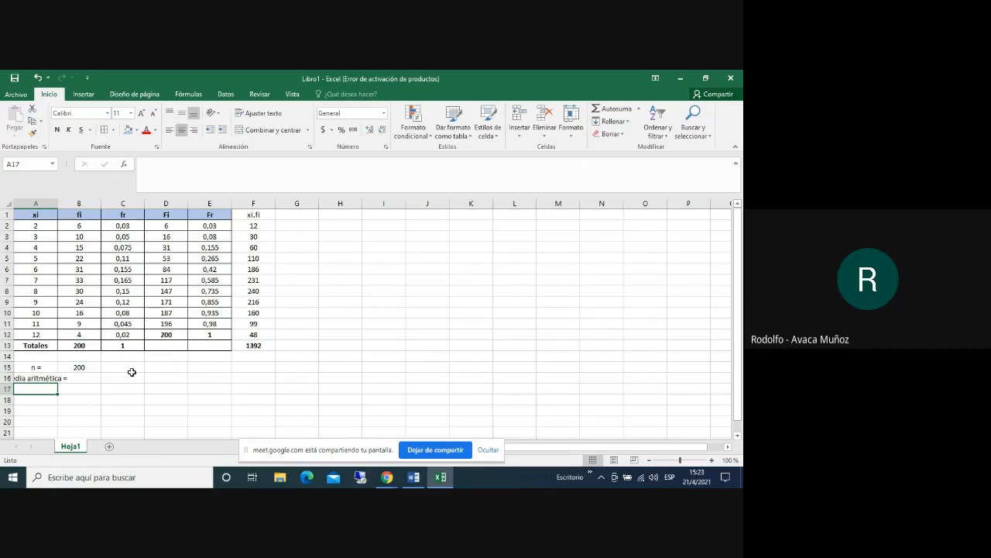
Autofit the widths of columns A through F to their contents
double_click(58, 203)
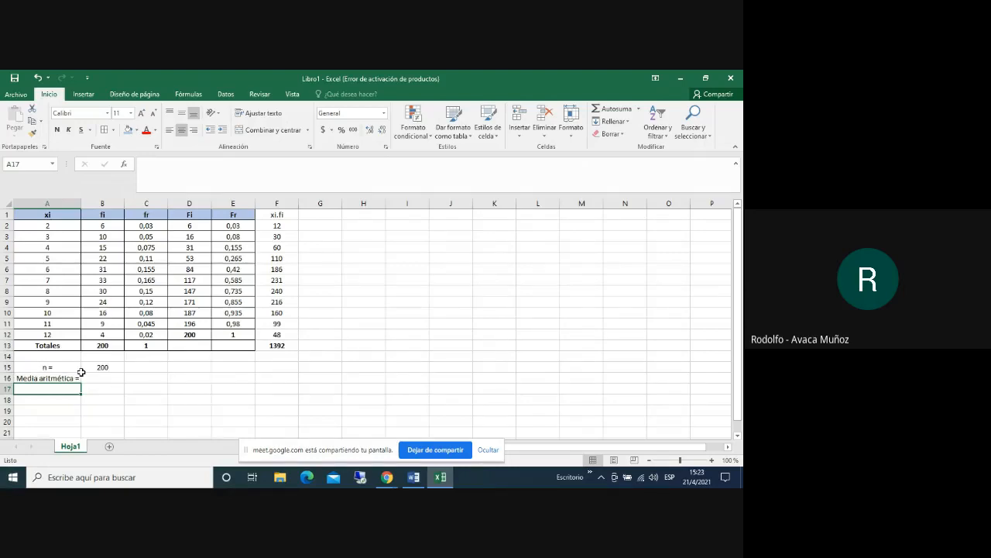
double_click(125, 202)
double_click(140, 201)
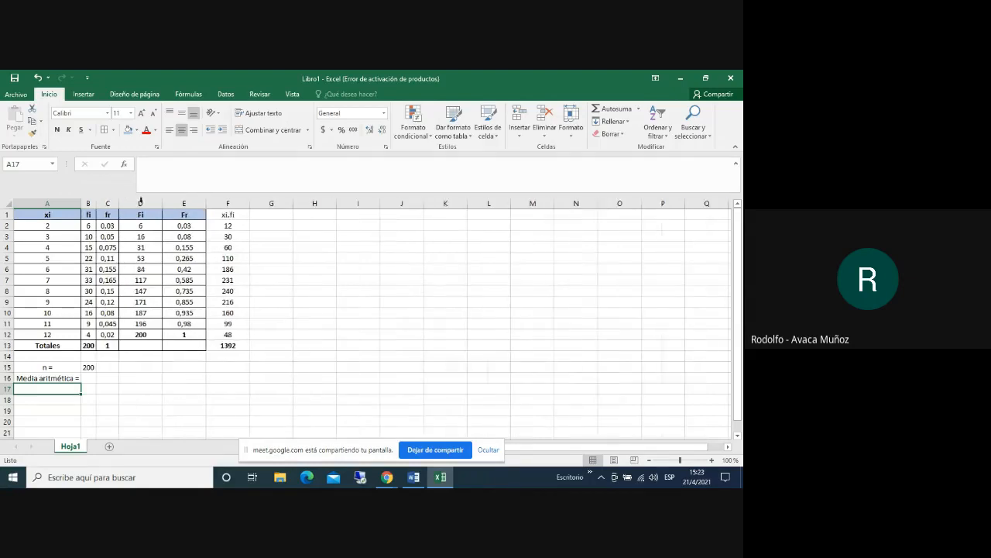
double_click(162, 203)
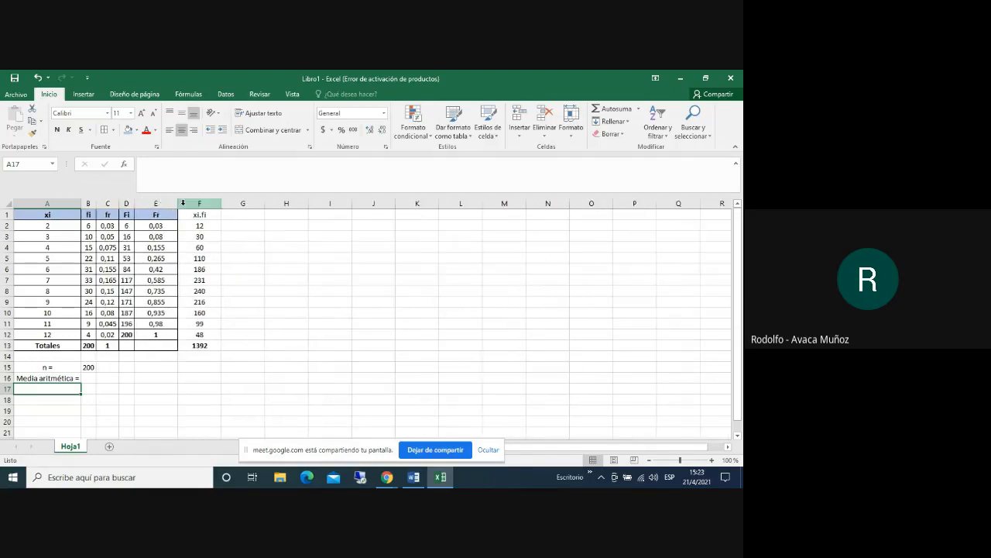
double_click(178, 203)
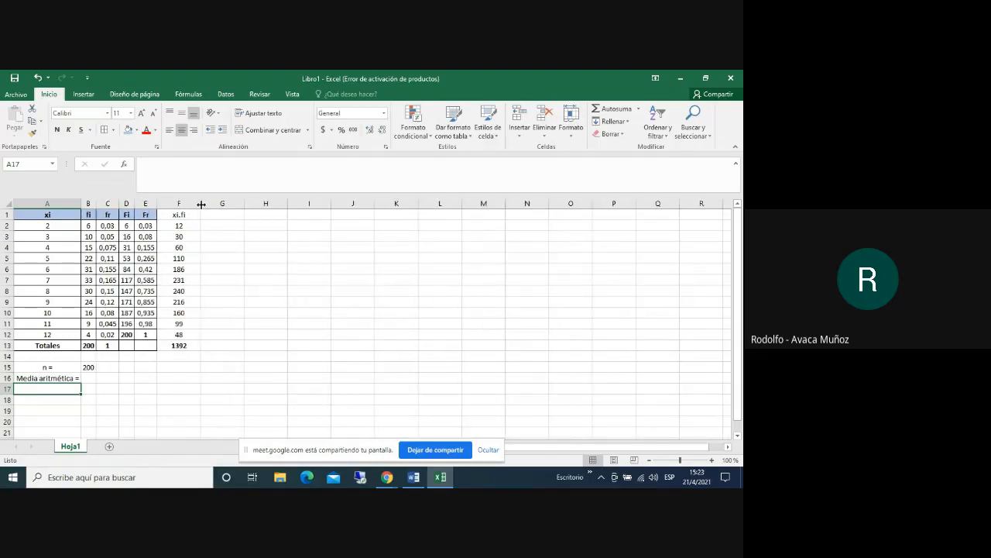
double_click(201, 203)
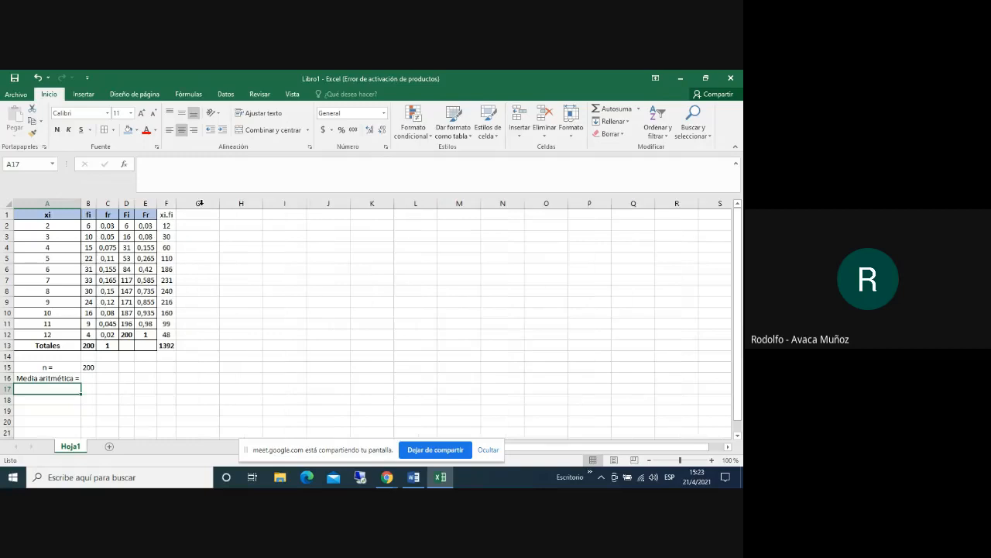
Calculate the arithmetic mean in cell B16 with the formula =F13/B15
click(93, 378)
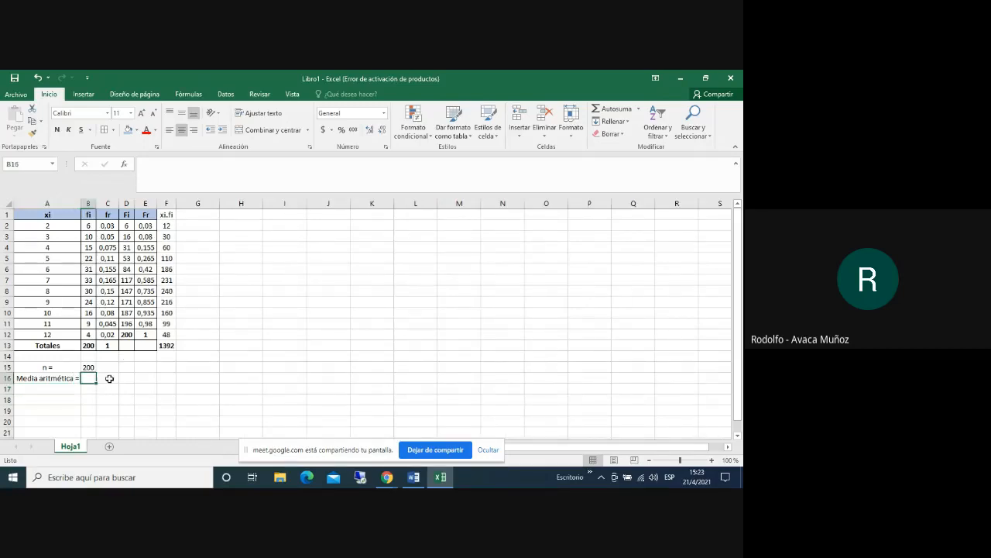
click(168, 345)
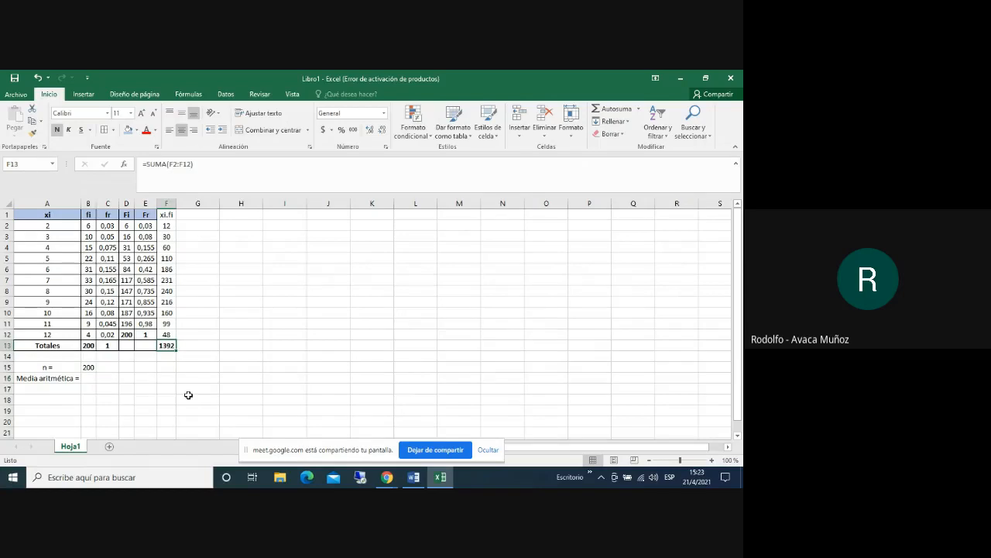
click(92, 378)
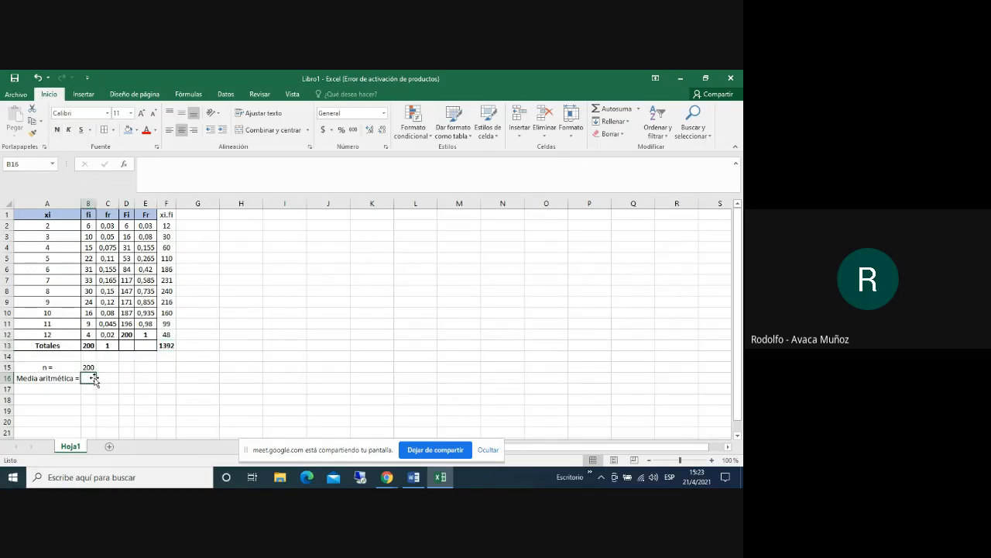
text(=)
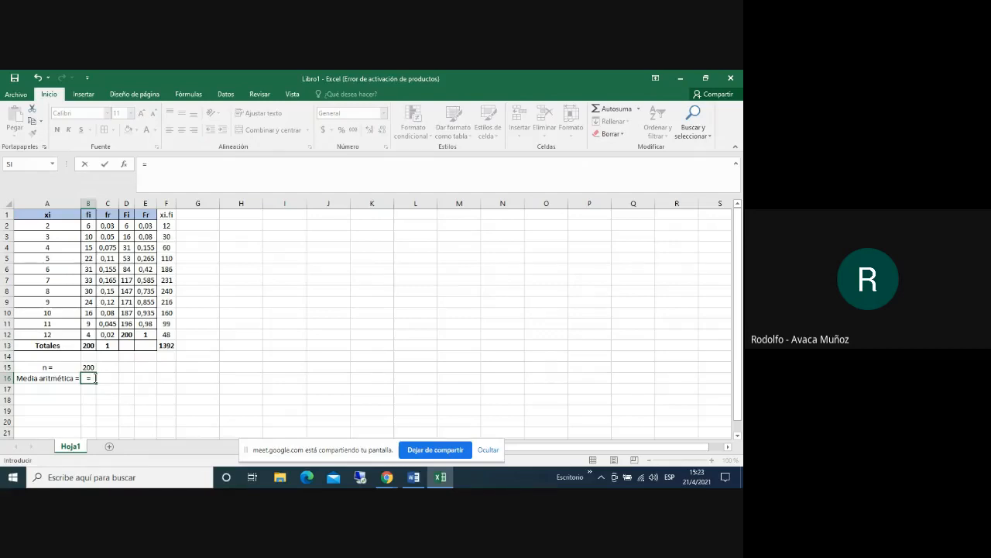
click(176, 349)
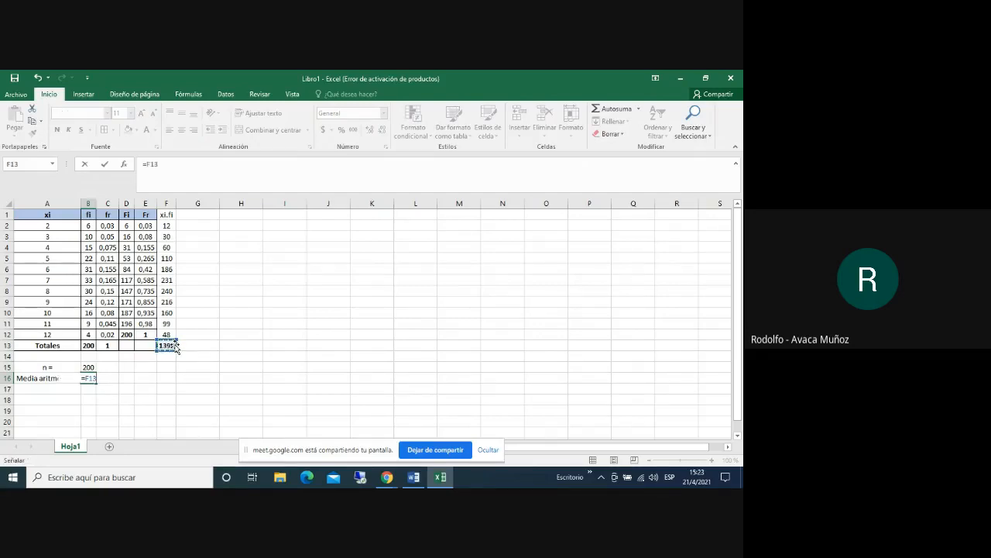
text(/)
click(92, 367)
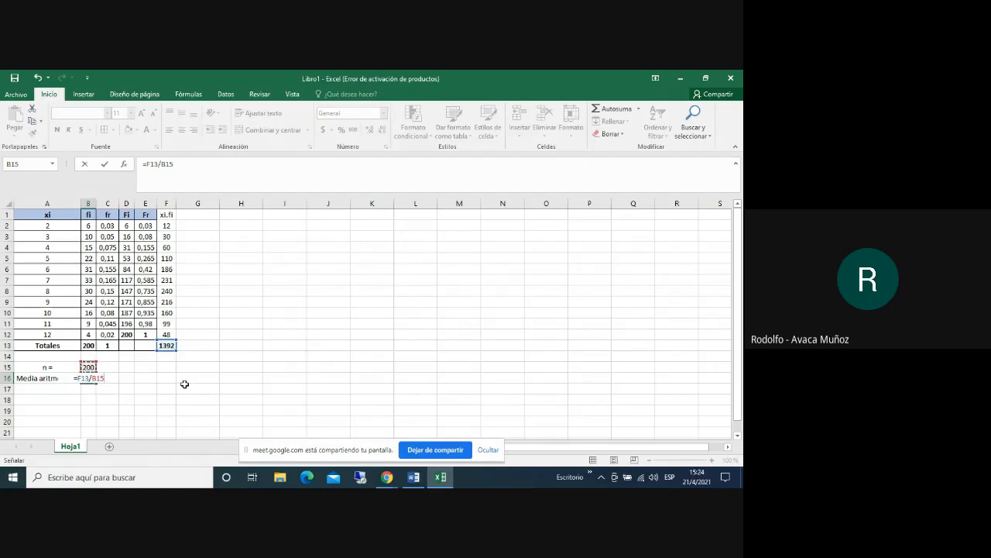
key(Return)
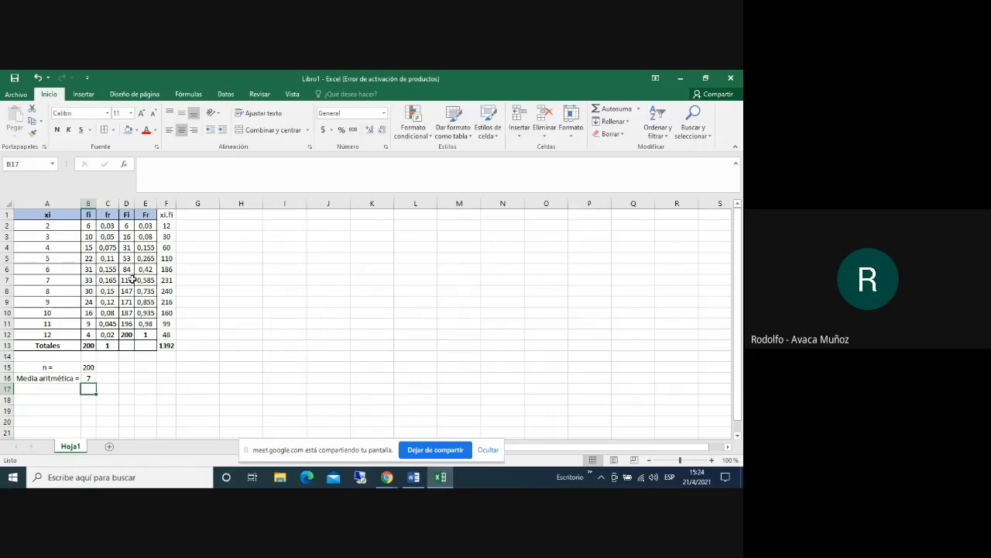
Apply all borders to the whole frequency table, A1:F13, including the xi.fi column
drag(60, 216, 172, 346)
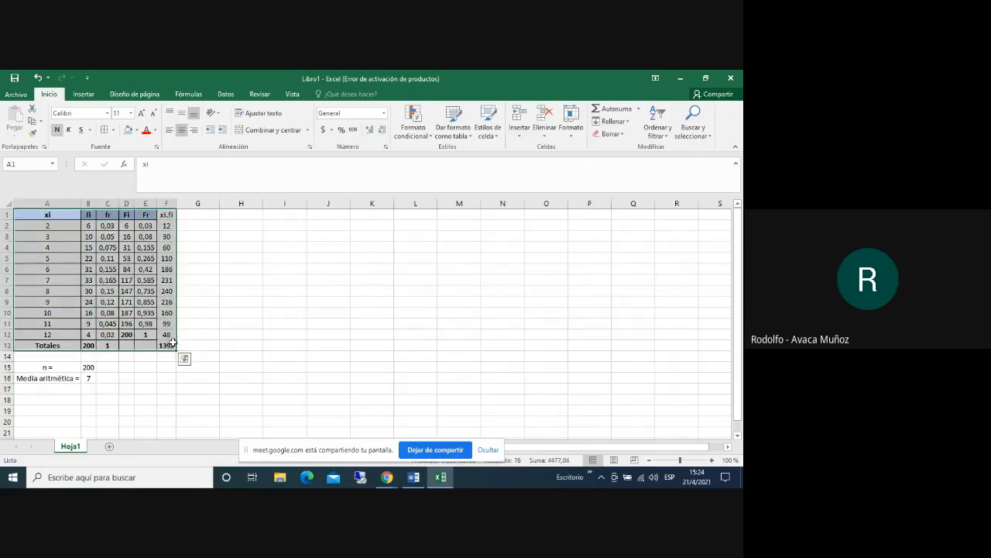
click(114, 131)
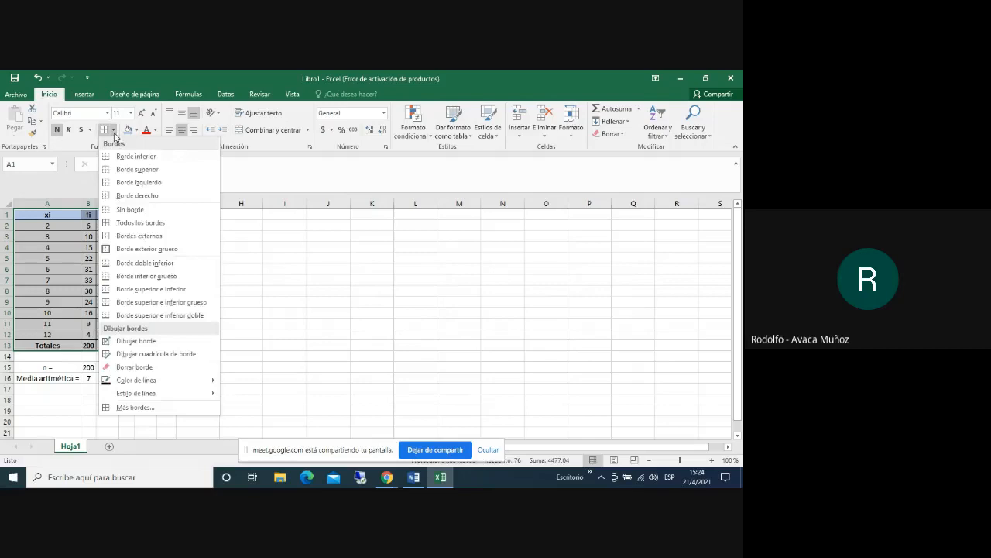
click(112, 222)
click(308, 277)
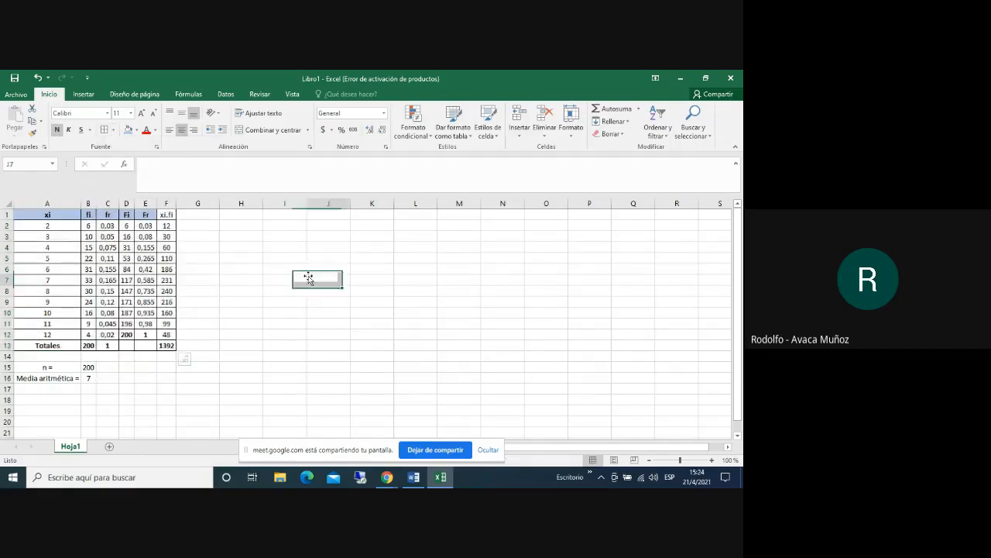
Format the arithmetic mean in cell B16 as Número with 2 decimal places
click(90, 378)
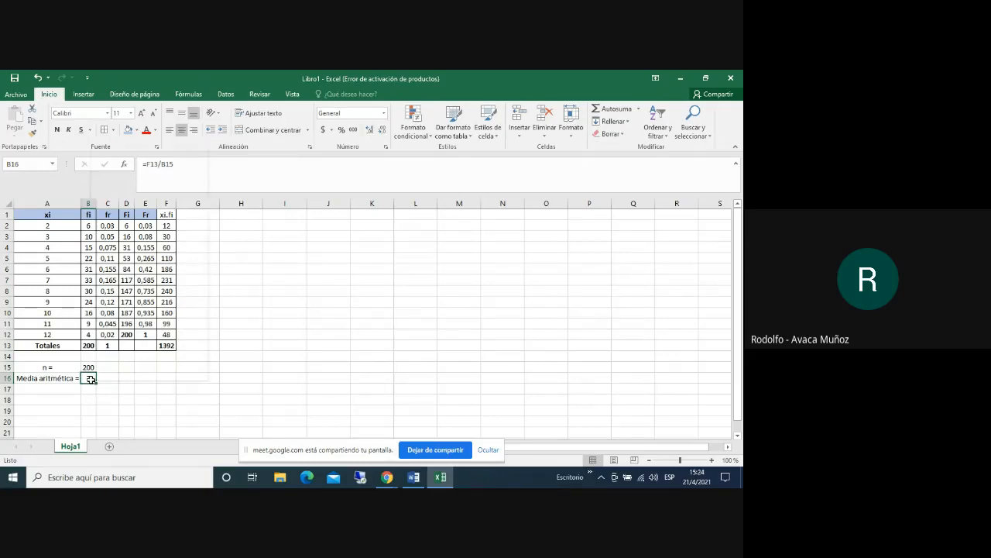
right_click(91, 379)
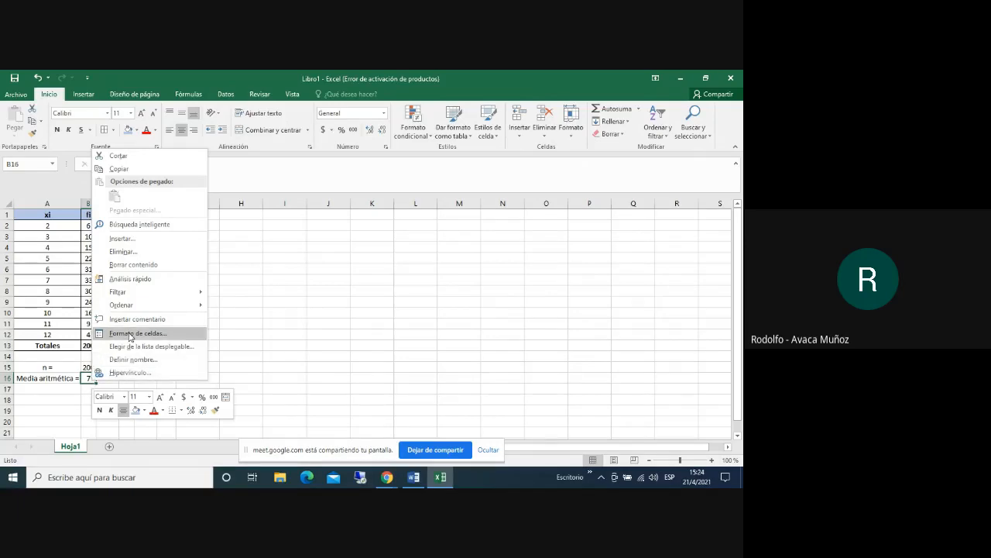
click(130, 336)
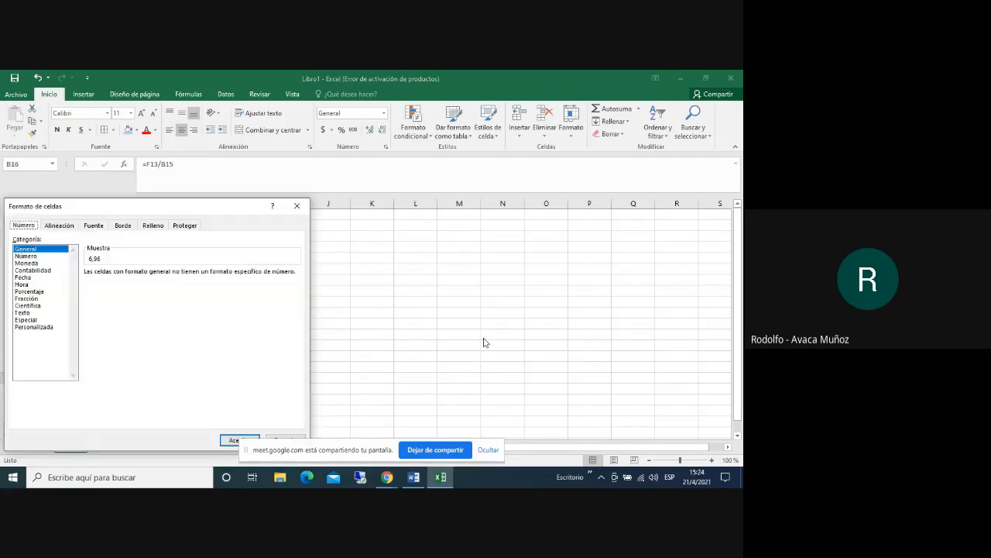
drag(186, 212, 393, 191)
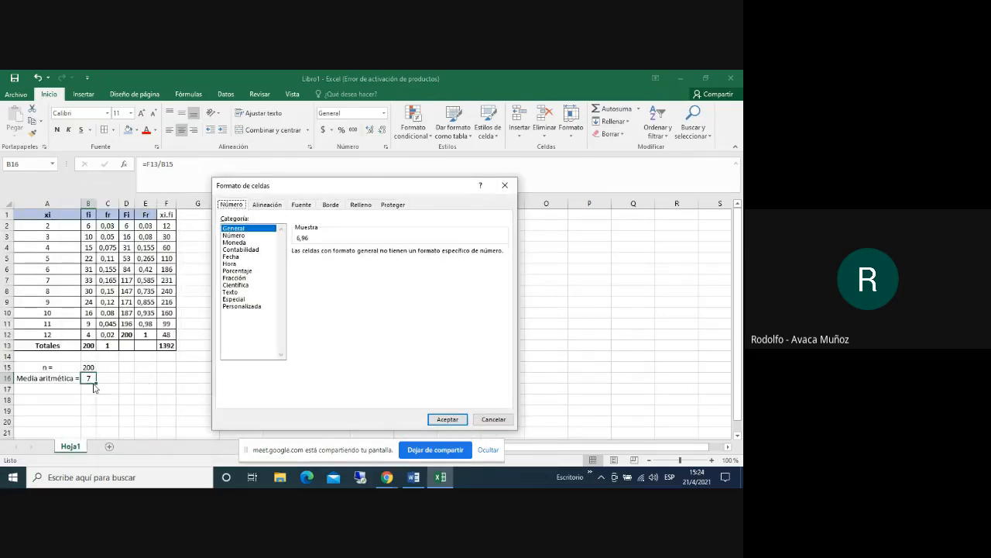
click(234, 235)
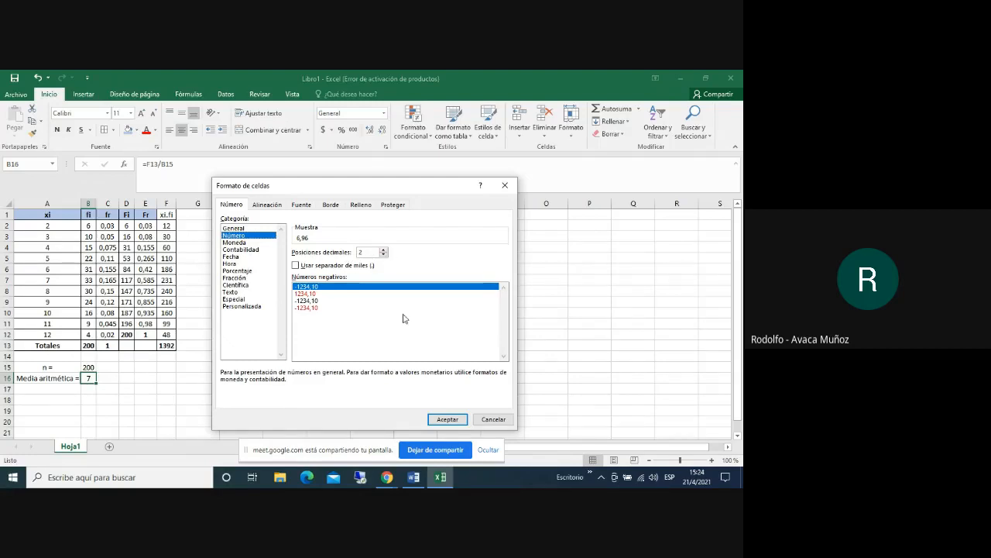
click(450, 421)
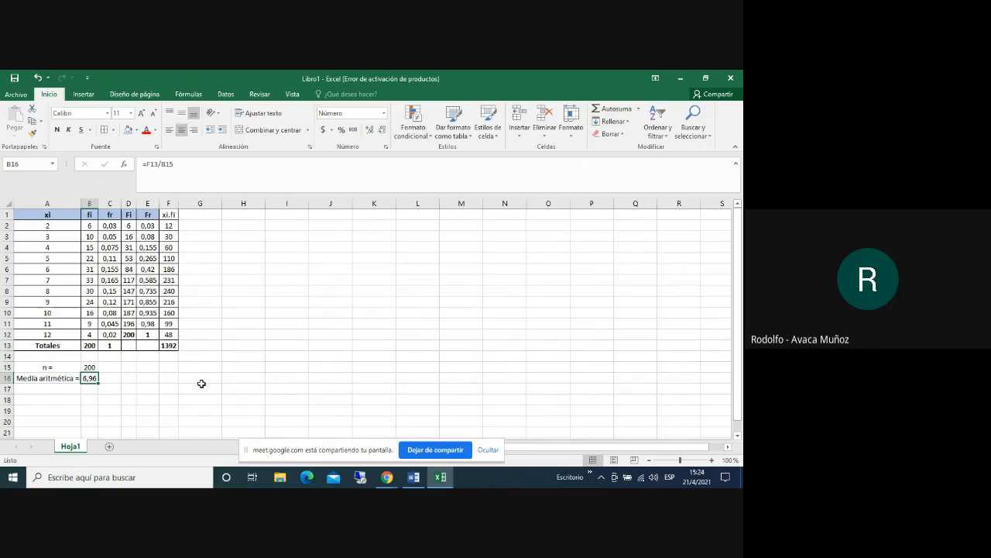
Try formatting the arithmetic mean in cell B16 with 5 decimal places, and undo the change
right_click(91, 379)
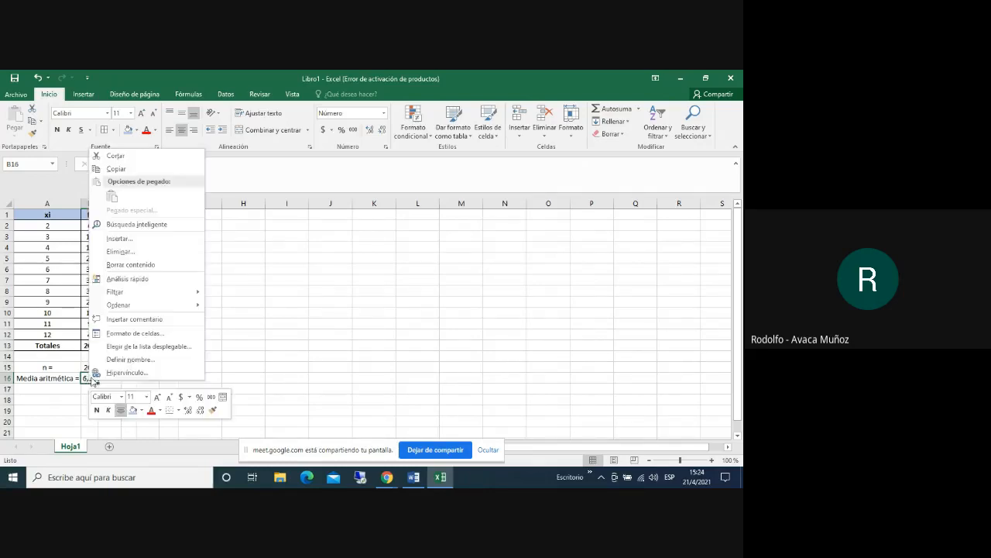
click(125, 333)
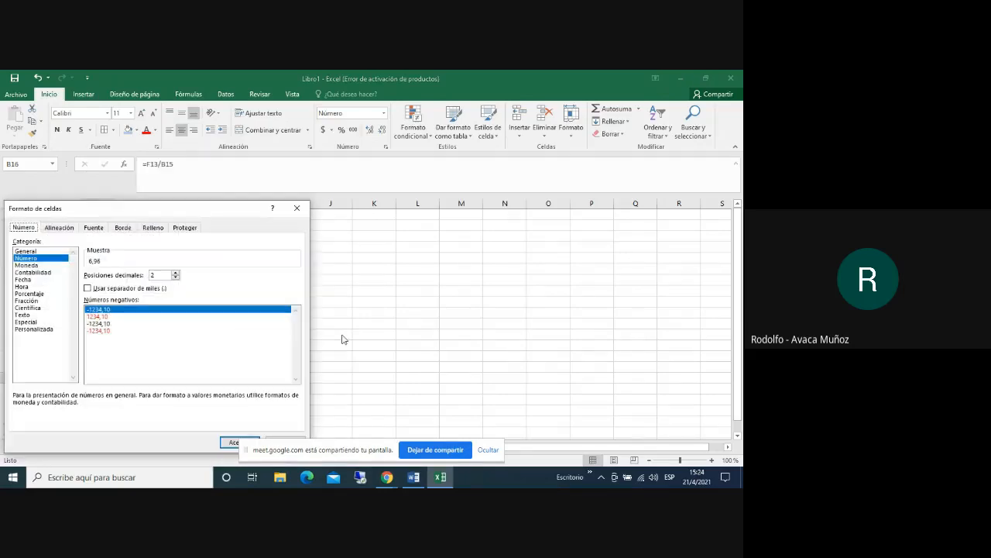
drag(224, 206, 405, 197)
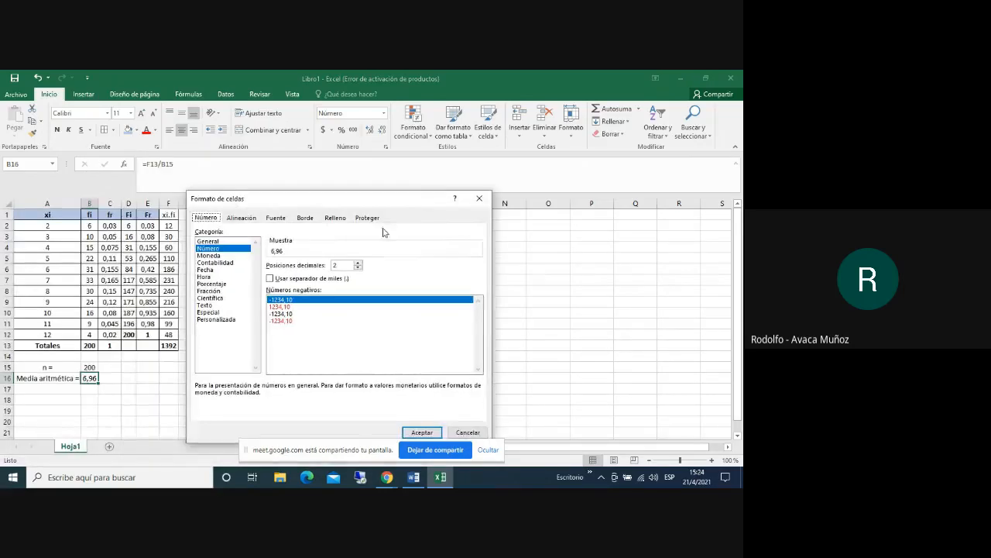
click(358, 264)
click(358, 264)
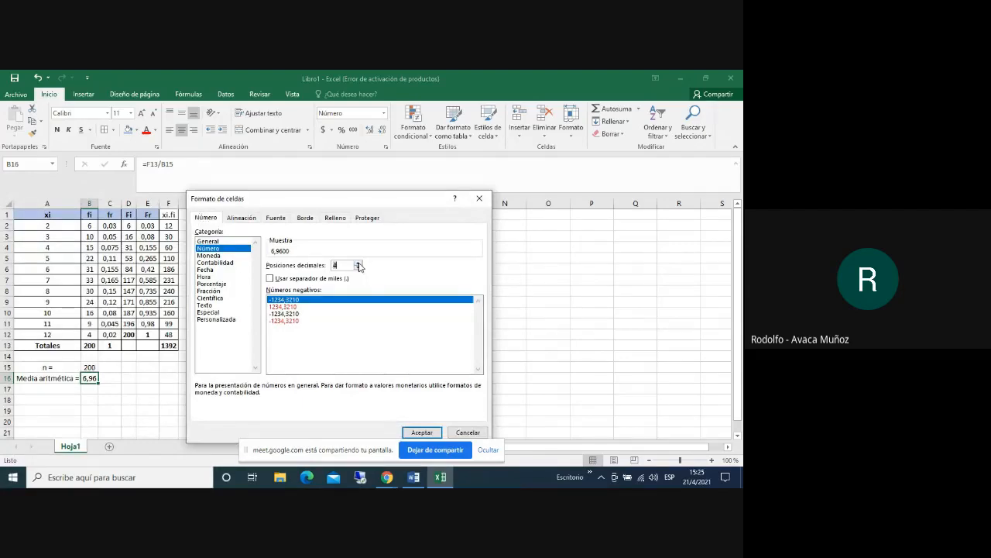
click(358, 263)
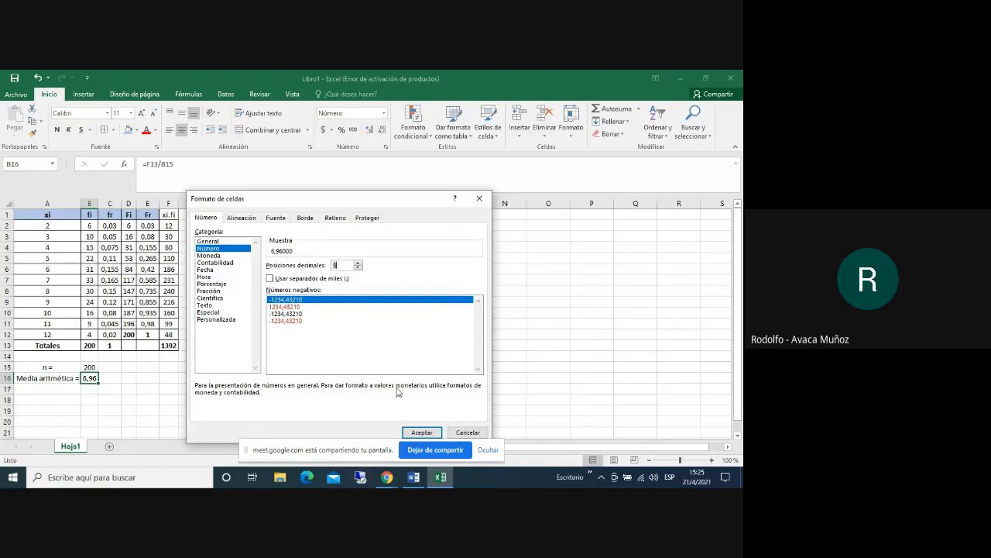
click(423, 432)
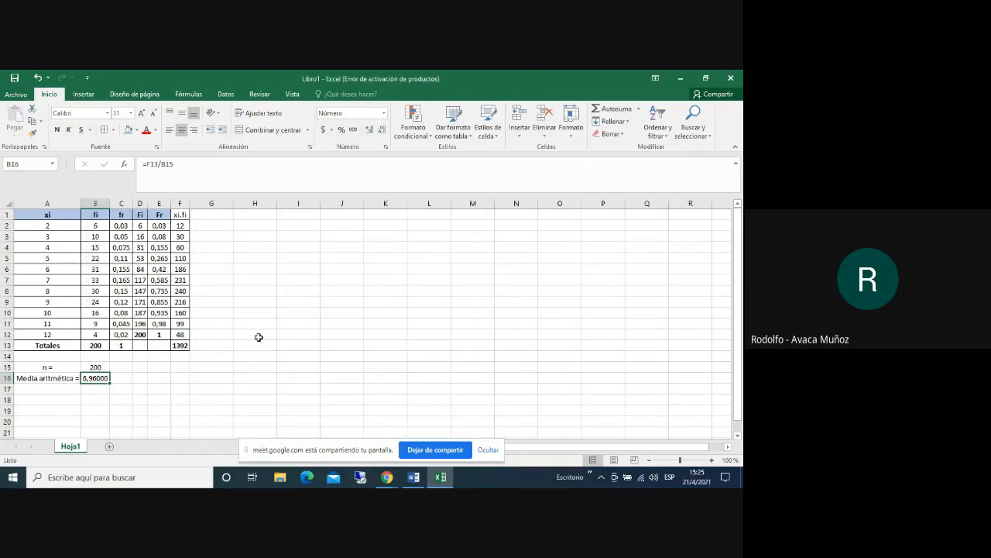
click(37, 77)
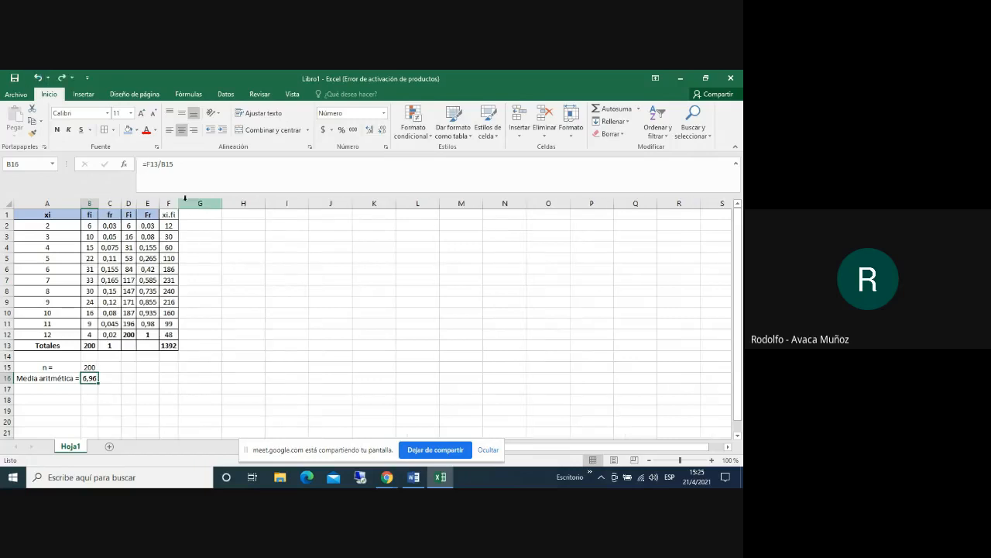
Right-align the "n =" and "Media aritmética =" labels in cells A15:A16
click(283, 312)
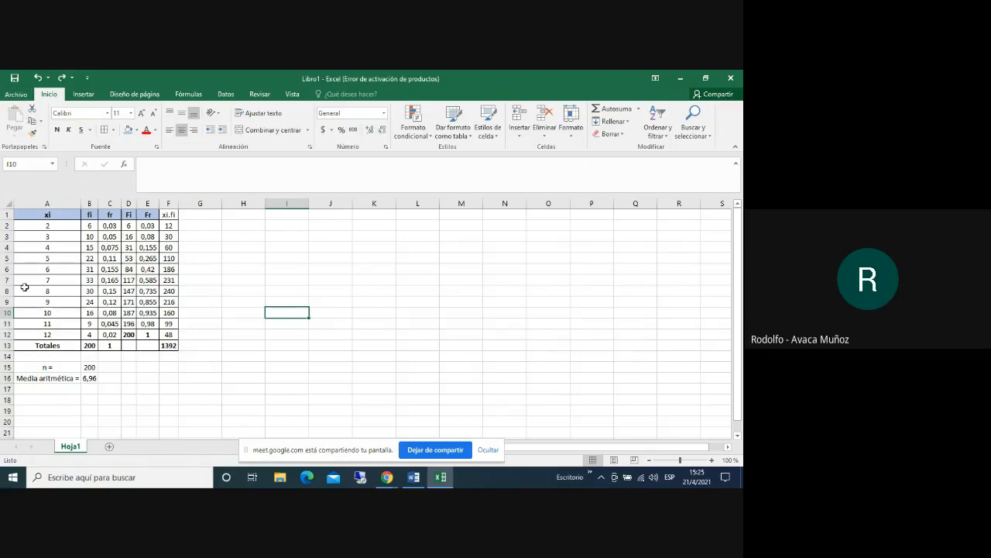
drag(36, 367, 35, 379)
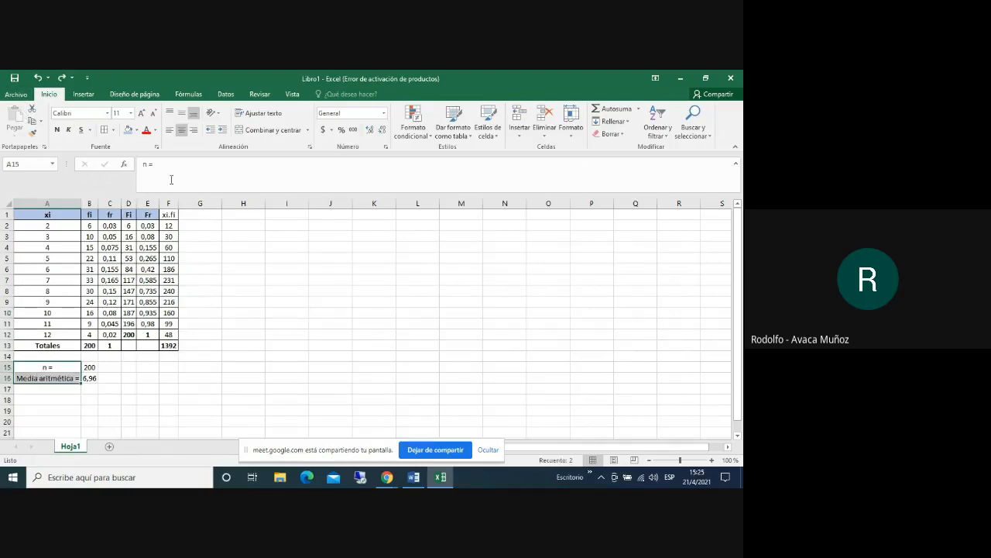
click(194, 130)
click(286, 319)
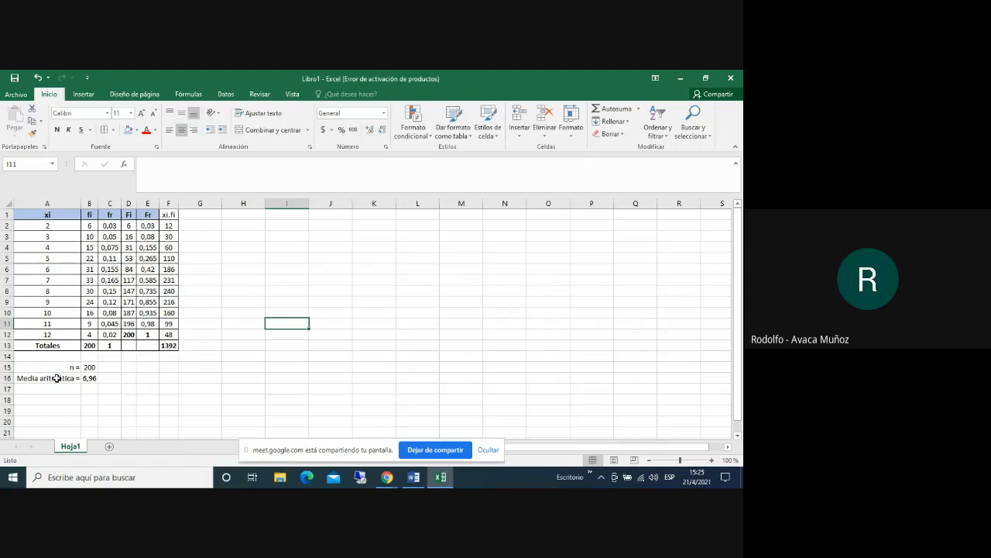
Switch to Word to review the median example for an even number of data, and return to Excel to examine the total and row 7
click(413, 478)
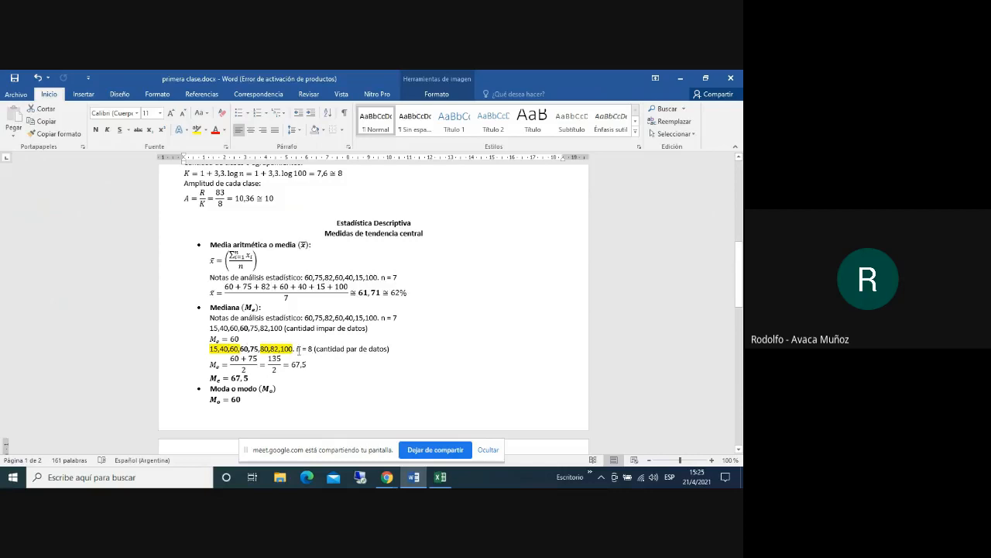
drag(259, 347, 240, 348)
click(387, 339)
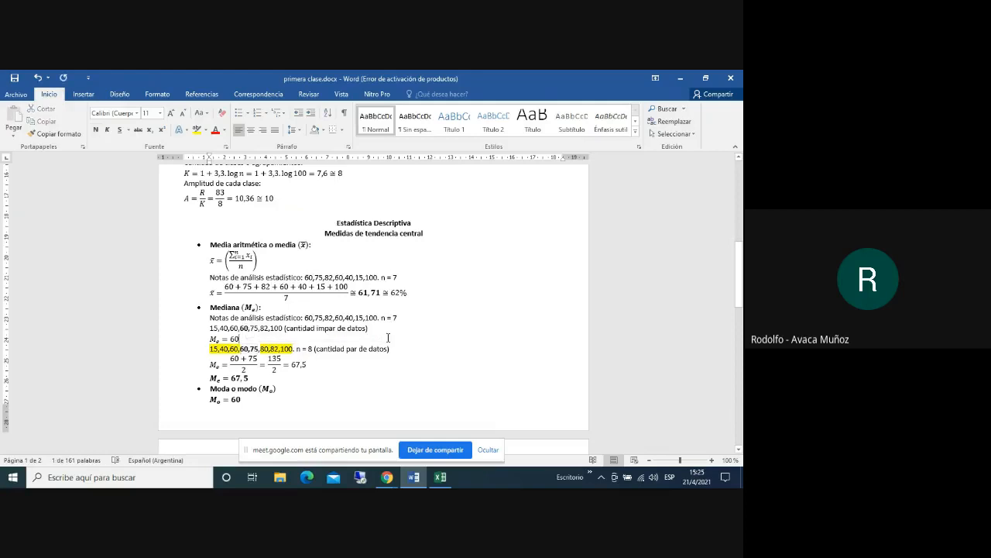
click(440, 476)
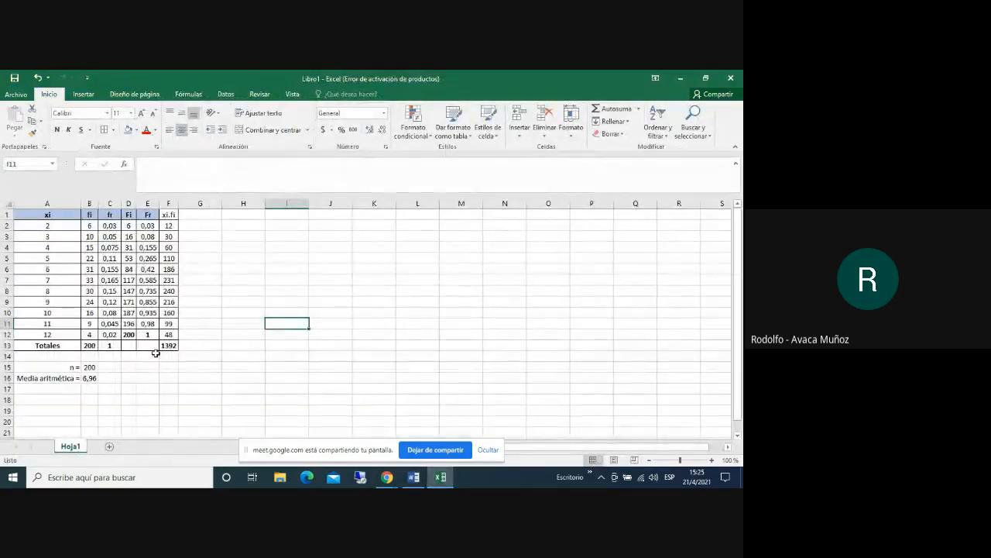
click(92, 346)
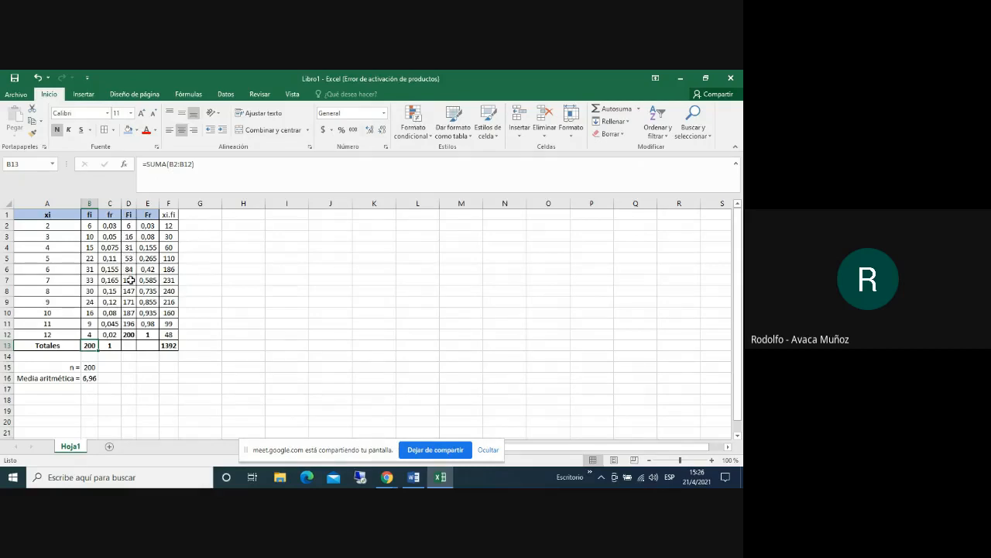
click(9, 281)
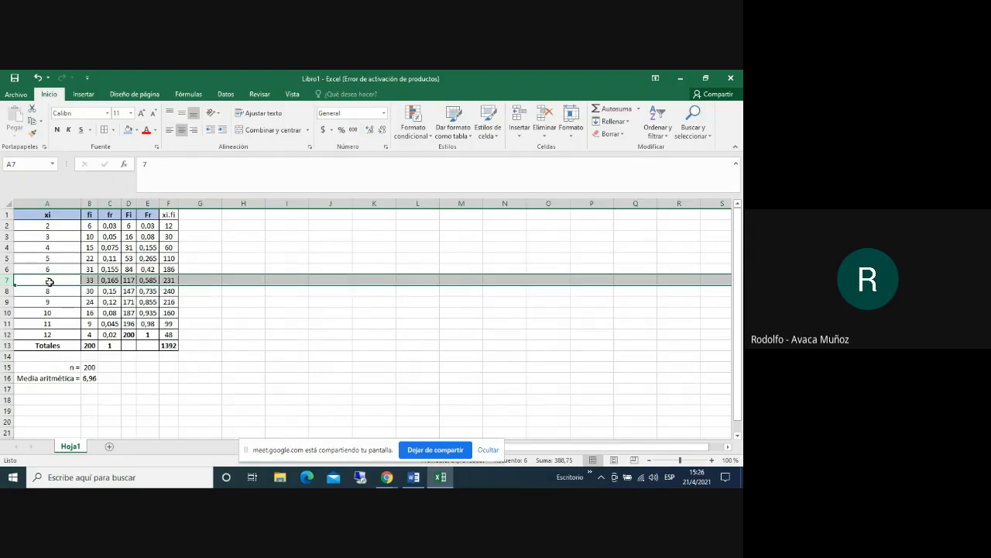
Add the label "Mediana =" in cell A17, with a space before the equals sign
click(59, 388)
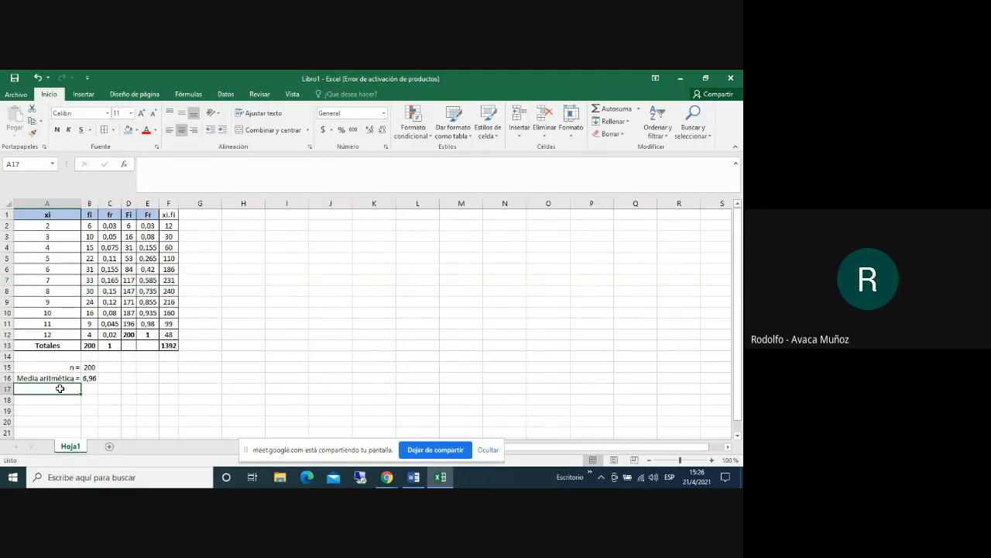
text(Med)
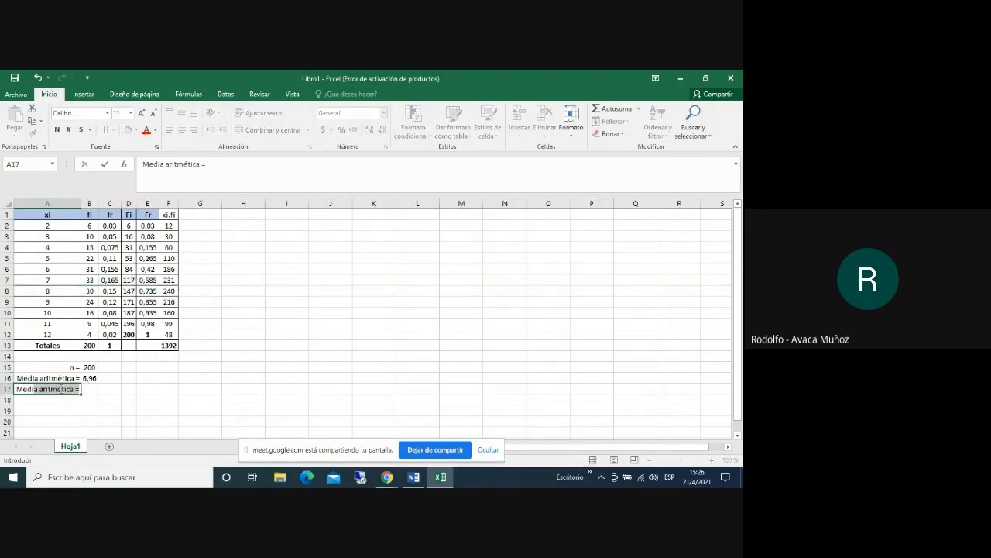
text(iana)
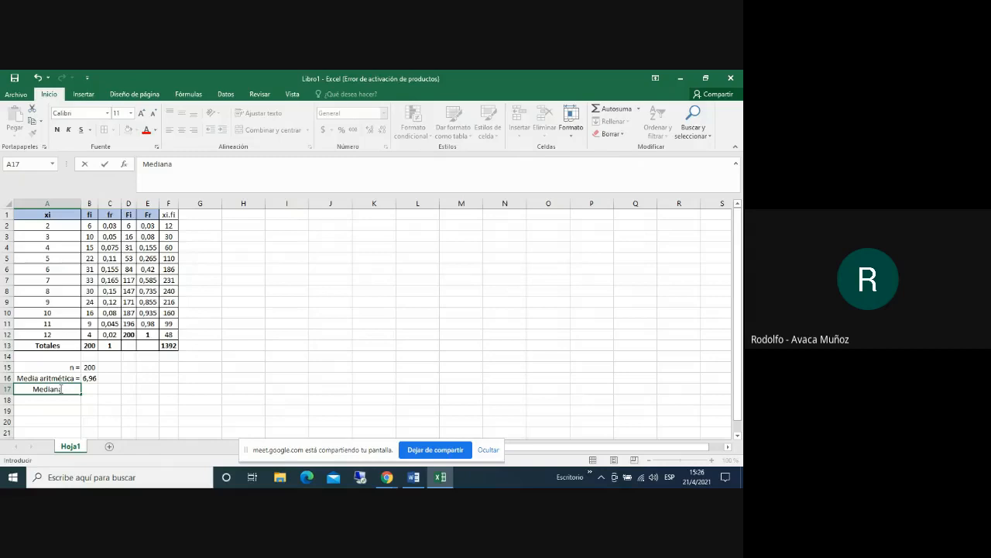
text(=)
drag(287, 383, 288, 390)
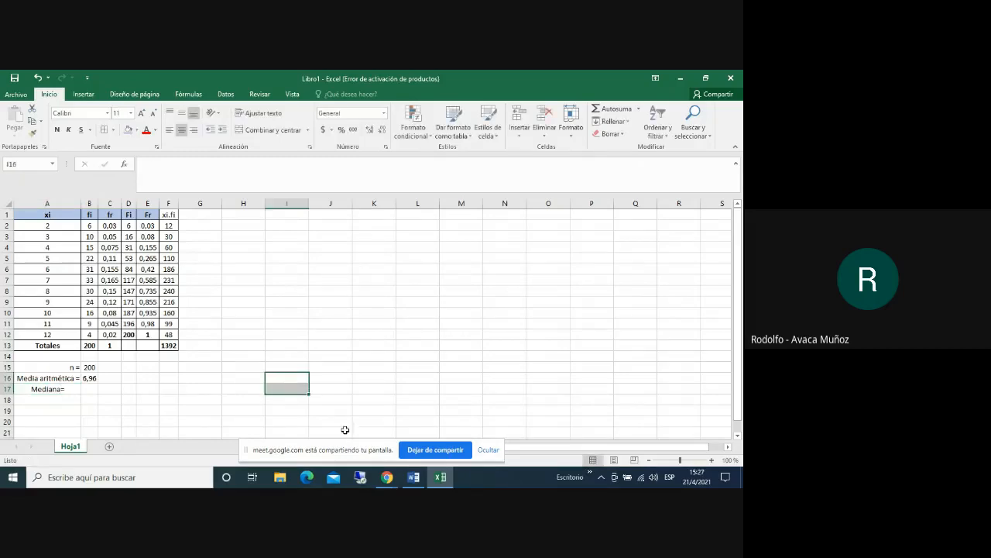
click(415, 484)
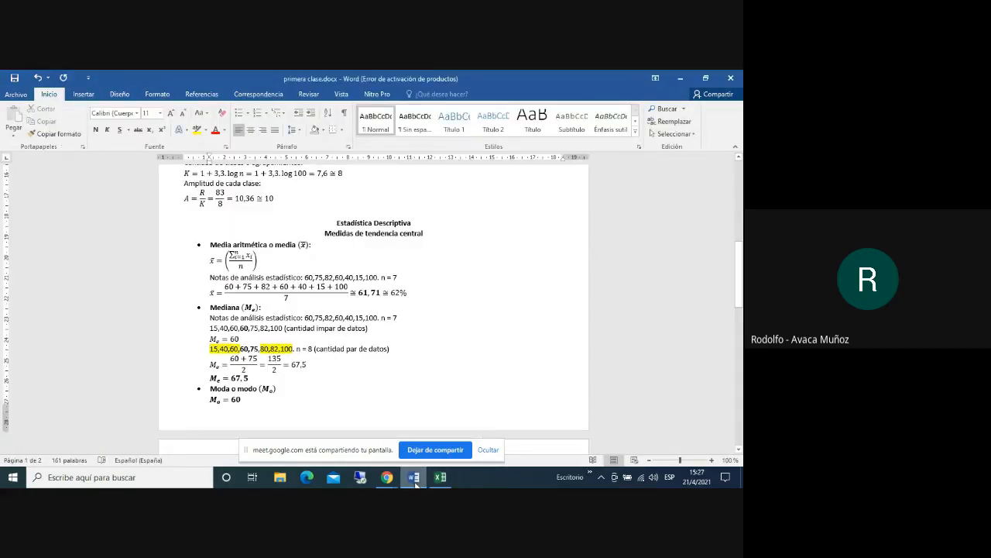
click(440, 478)
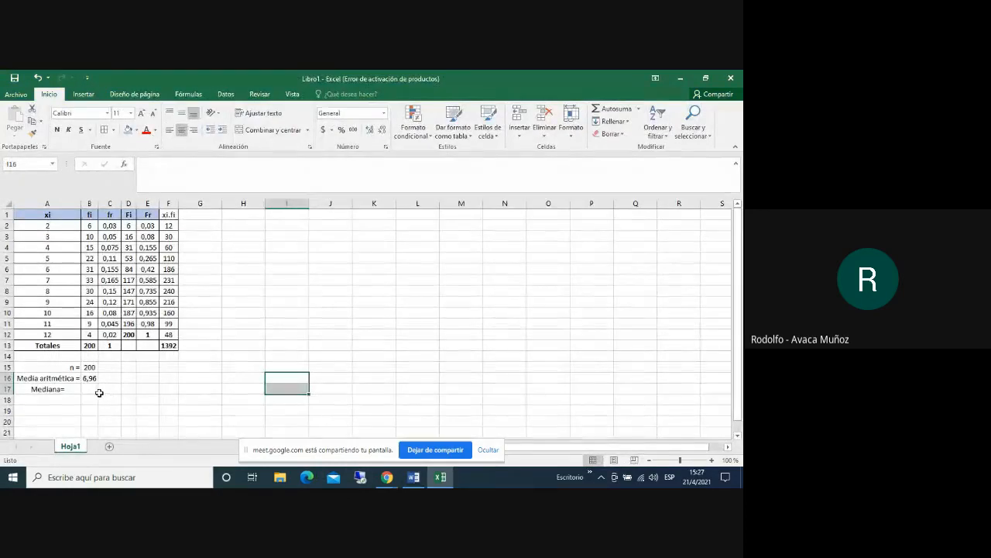
click(64, 389)
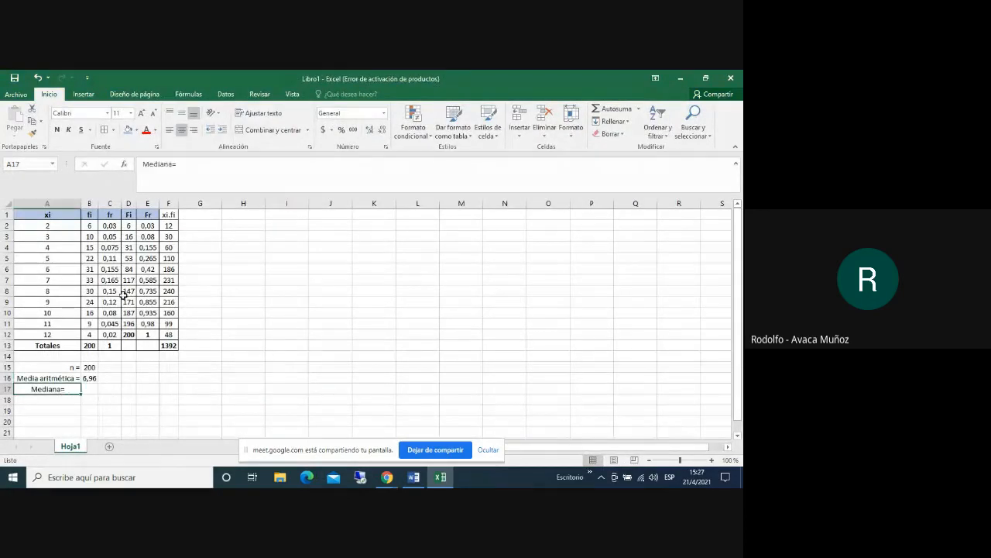
click(173, 163)
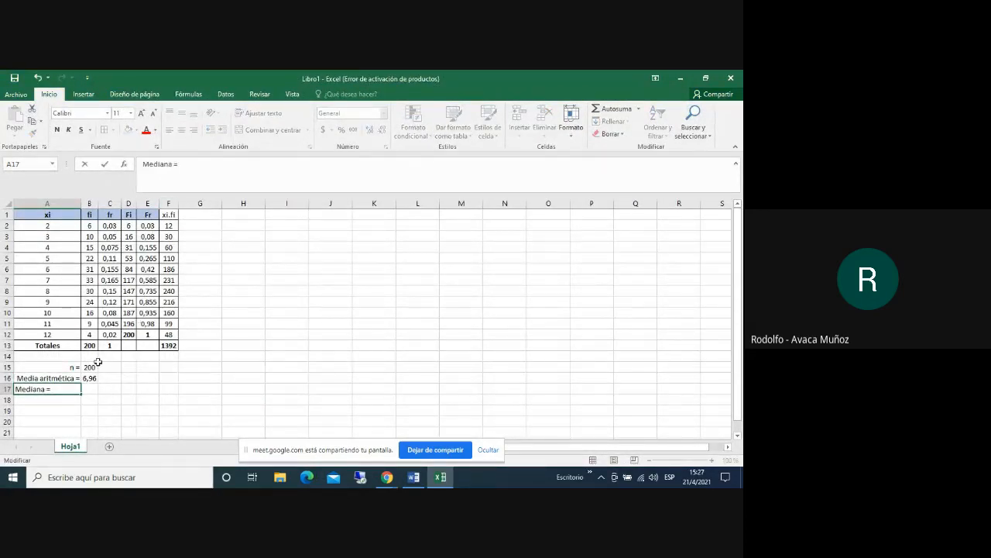
Enter 7 as the median in cell B17 and right-align the labels in A15:A17
click(93, 388)
text(7)
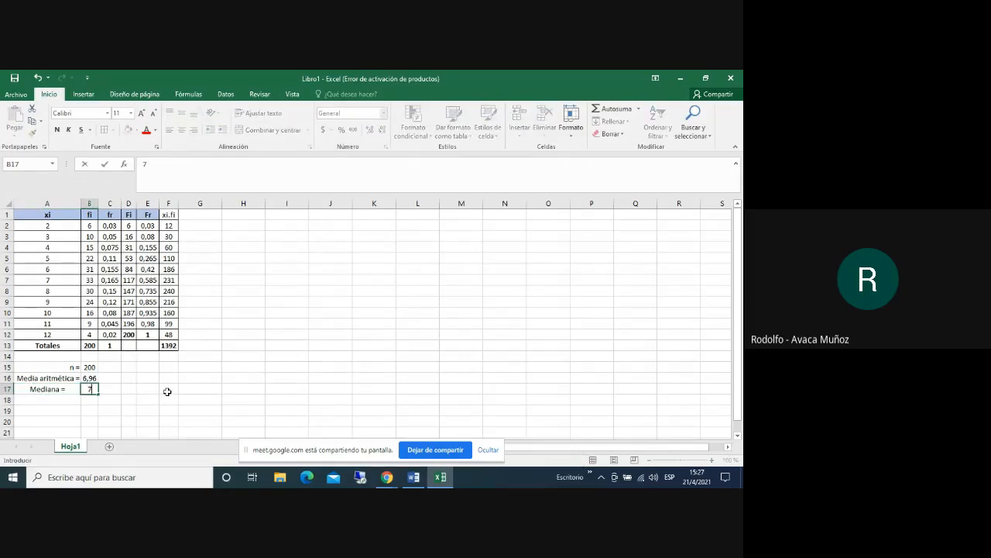
drag(37, 369, 38, 389)
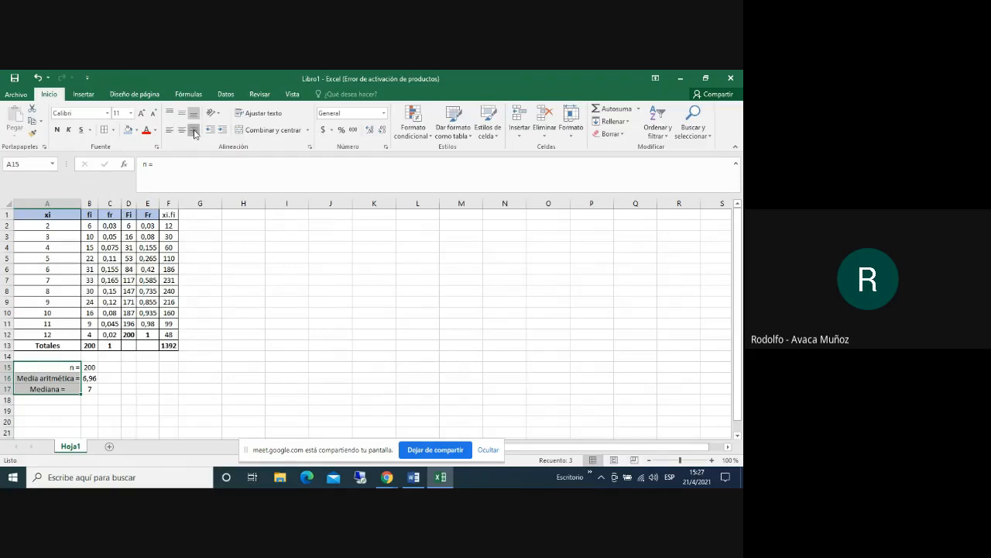
click(195, 132)
drag(272, 302, 273, 311)
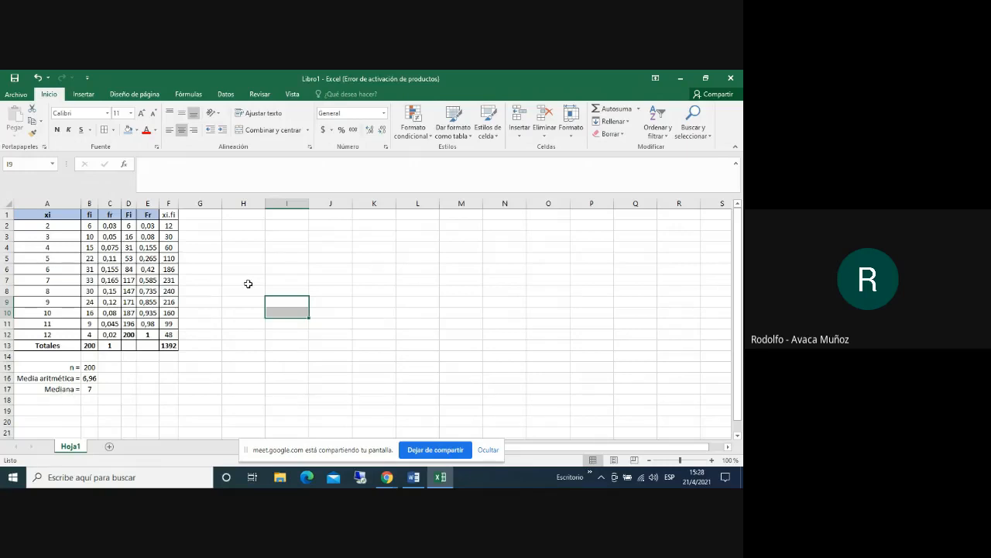
Start listing the individual data in row 4 by entering the value 2 in each cell from I4 to N4
click(279, 248)
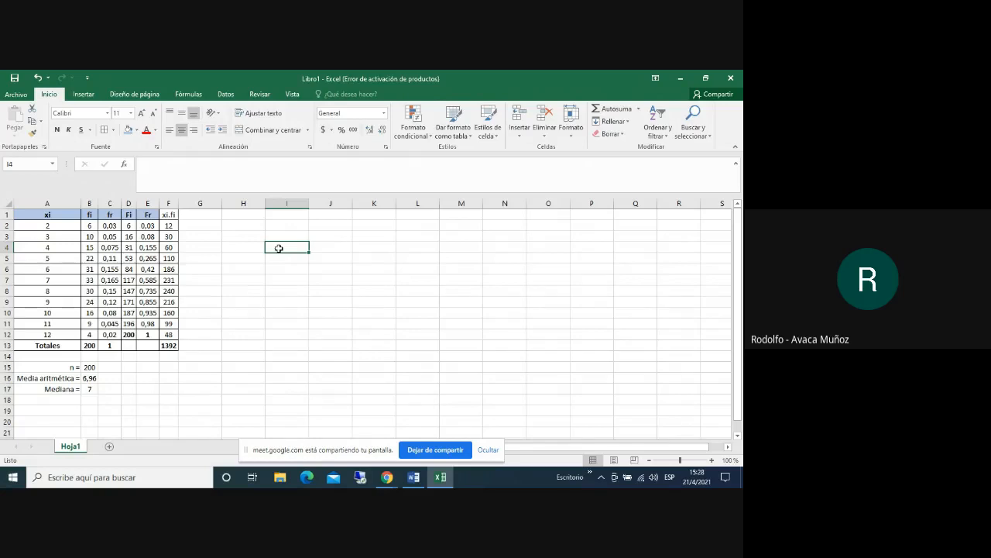
text(2)
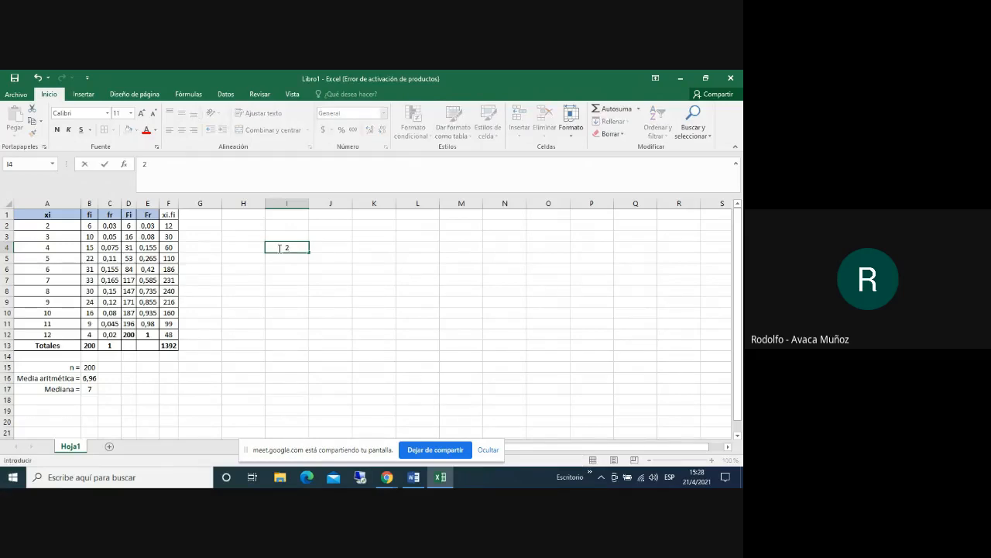
key(Tab)
text(2)
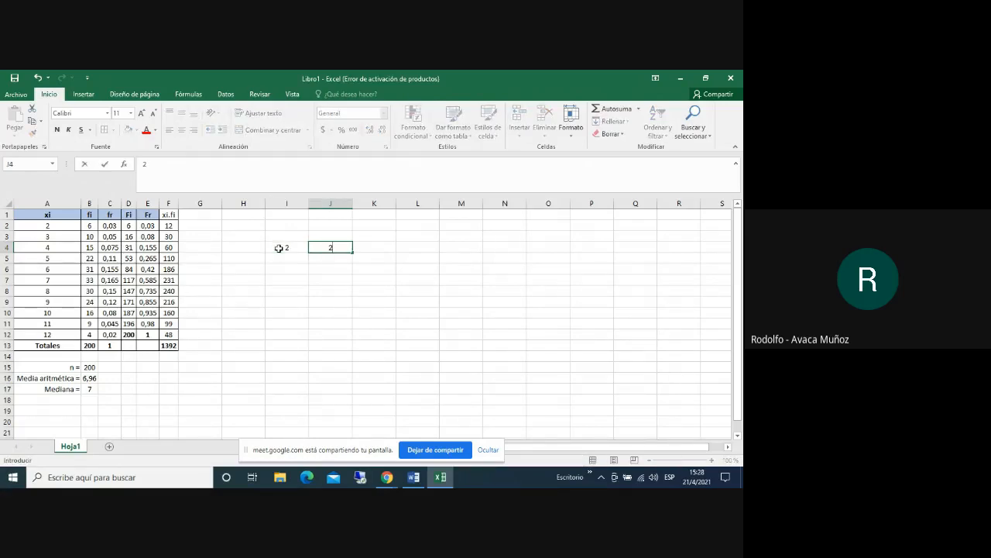
key(Tab)
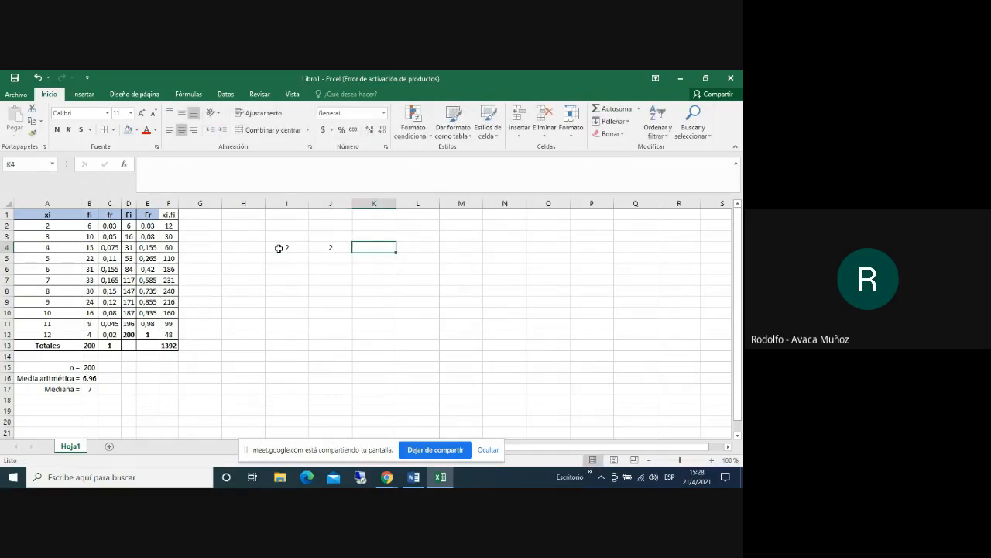
text(2)
key(Tab)
text(2)
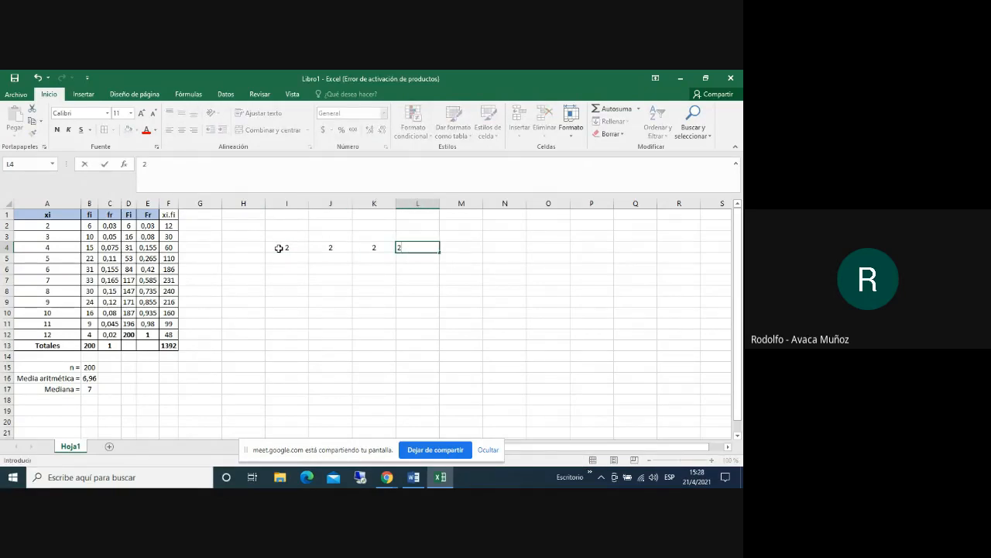
key(Tab)
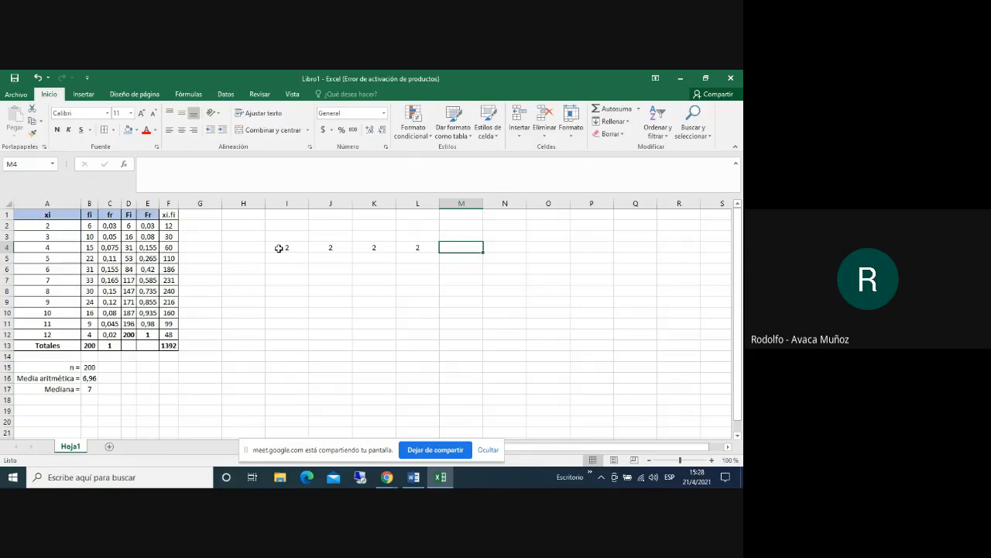
text(2)
key(Tab)
text(2)
key(Tab)
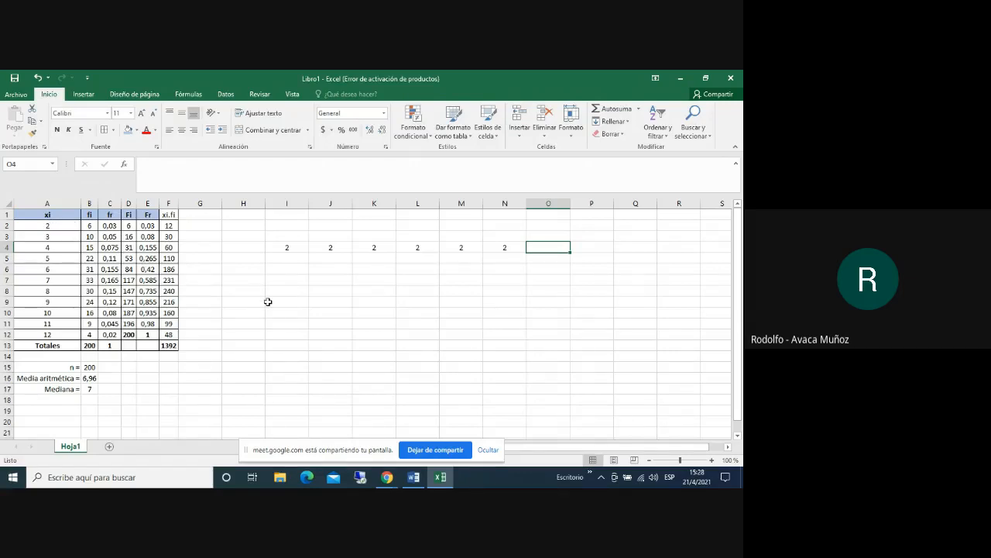
Continue the individual data list in row 4 by entering the value 3 in cells O4, P4 and Q4
text(3)
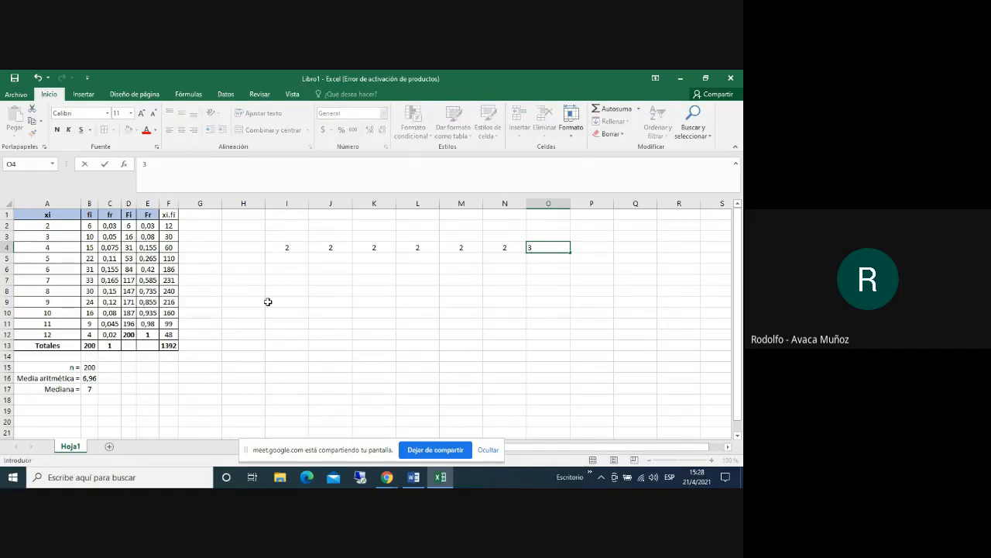
key(Tab)
text(3)
key(Tab)
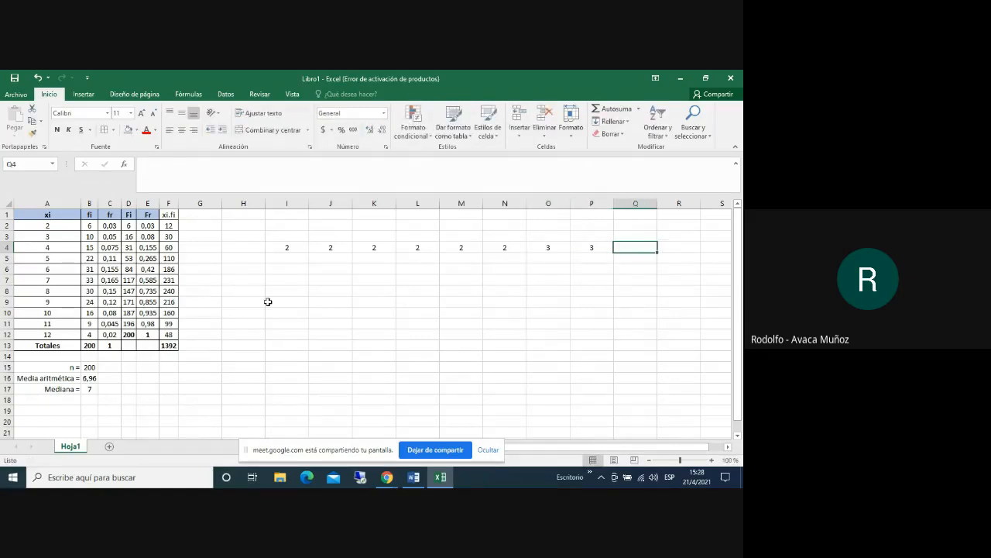
text(3)
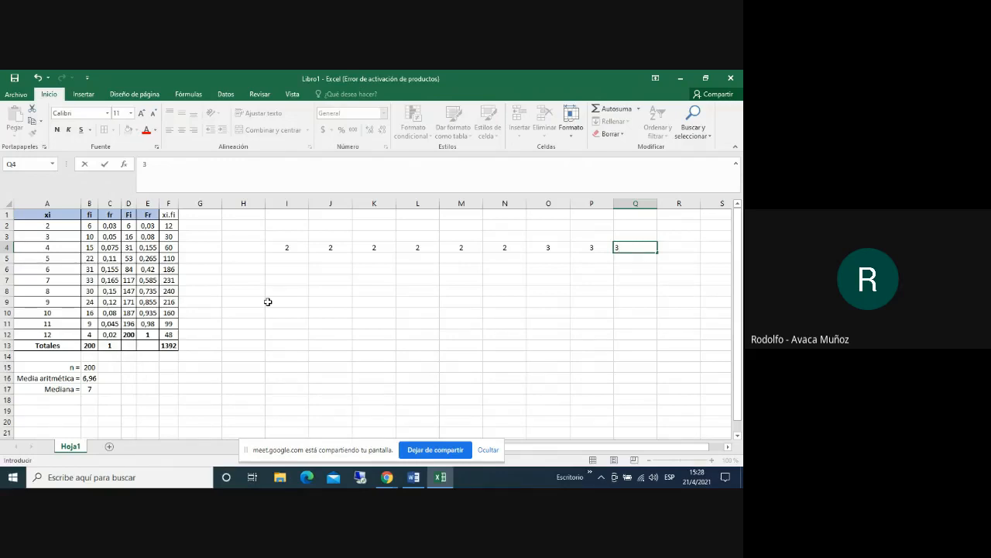
Clear the listed individual data from cells I4 to Q4
drag(297, 246, 617, 247)
key(Delete)
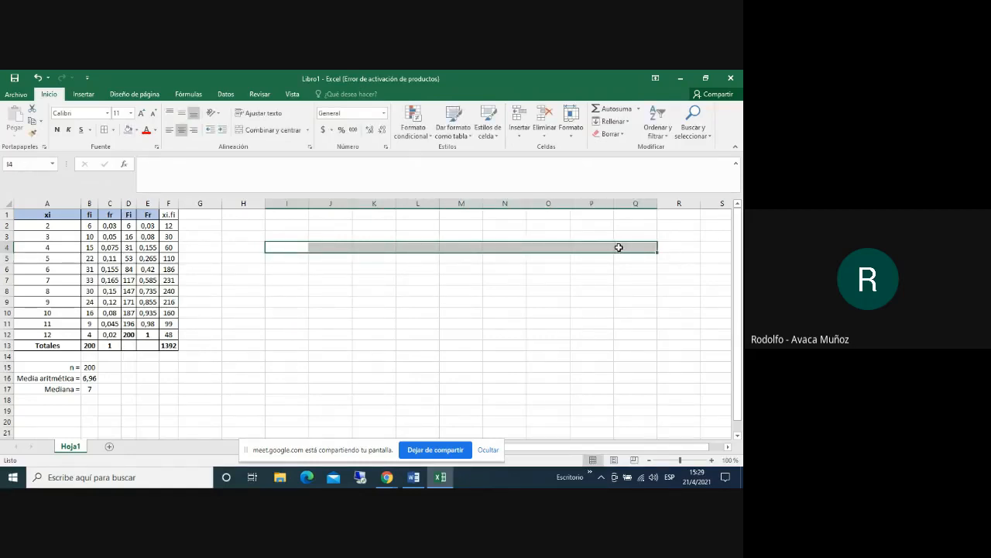
click(411, 235)
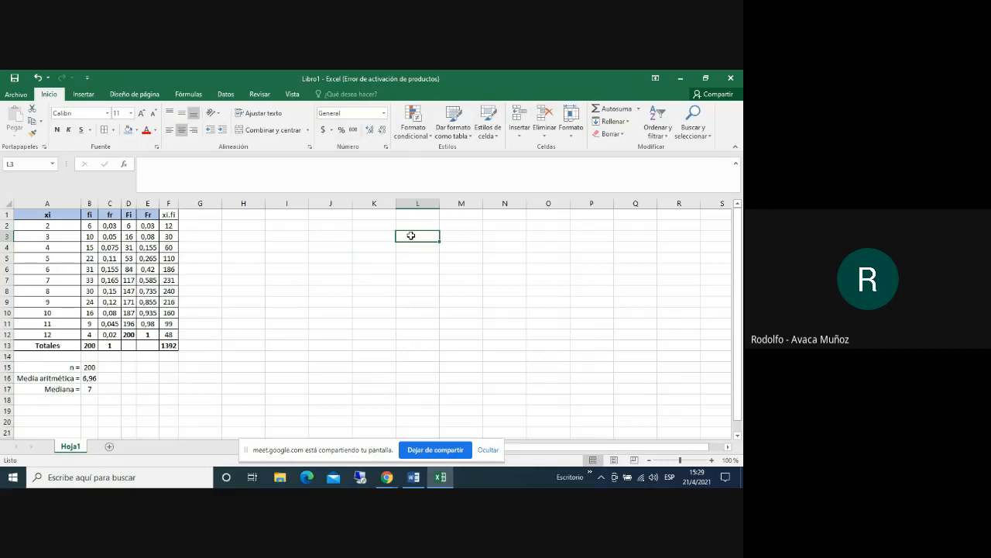
click(429, 248)
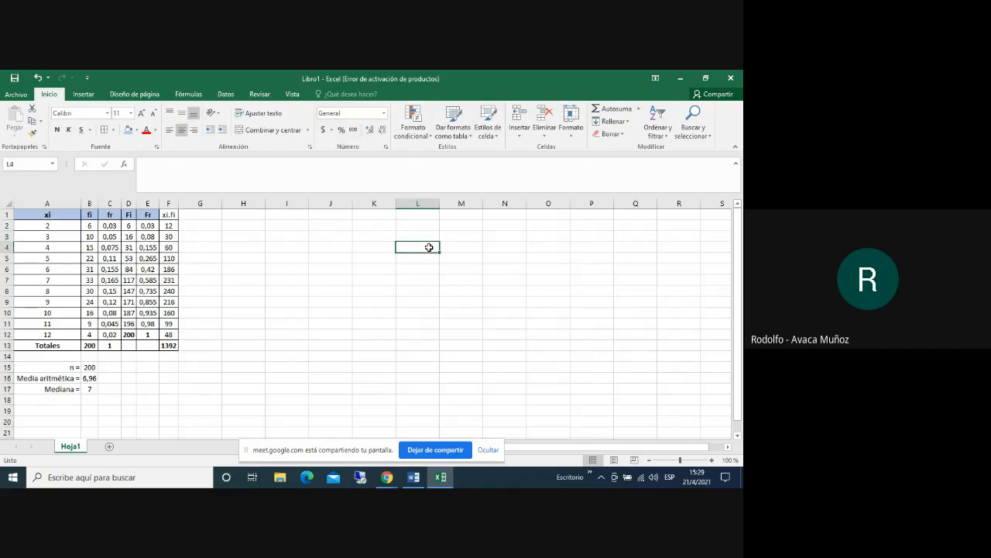
Enter the label "Posición" in cell L3 and the position number 100 in cell M3
click(430, 239)
text(Pos)
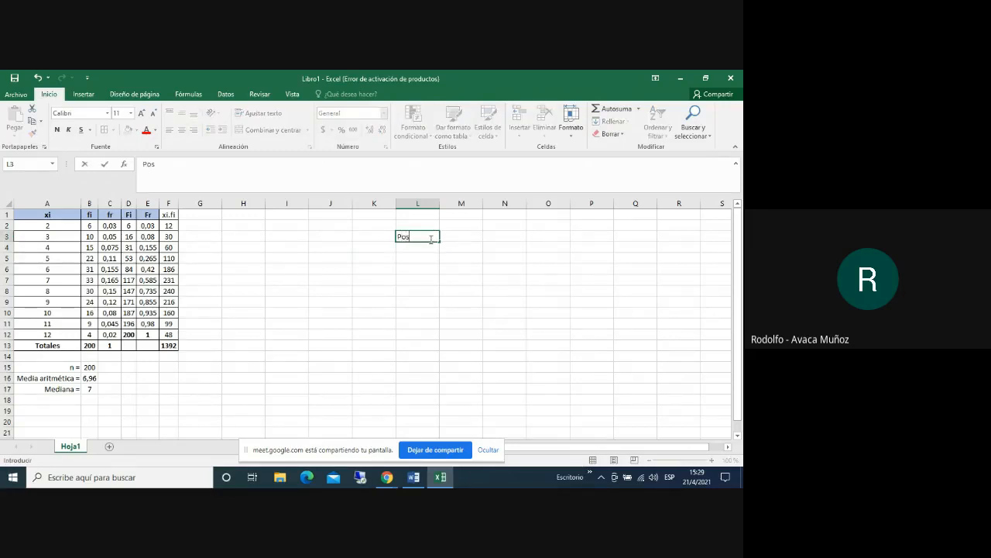
text(ición)
click(462, 235)
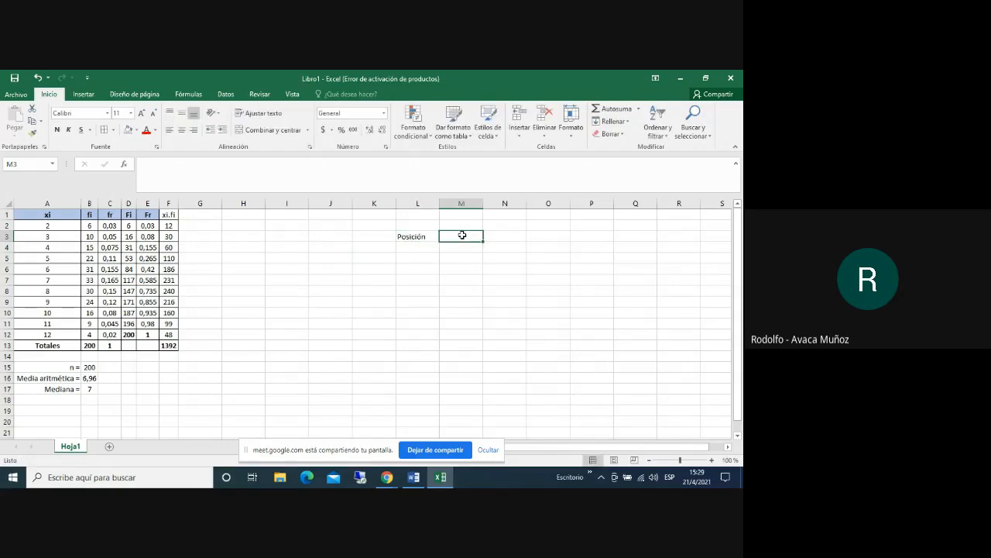
text(100)
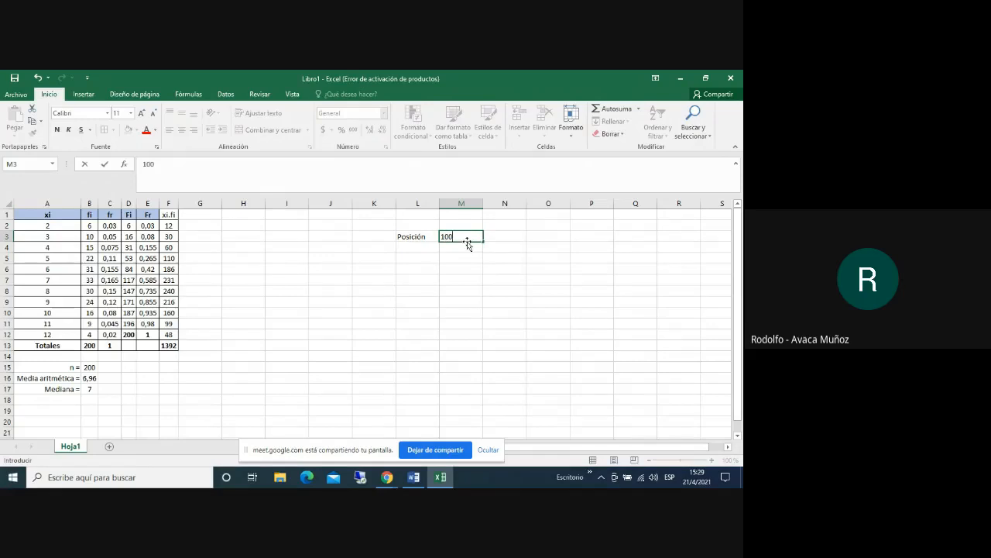
click(467, 247)
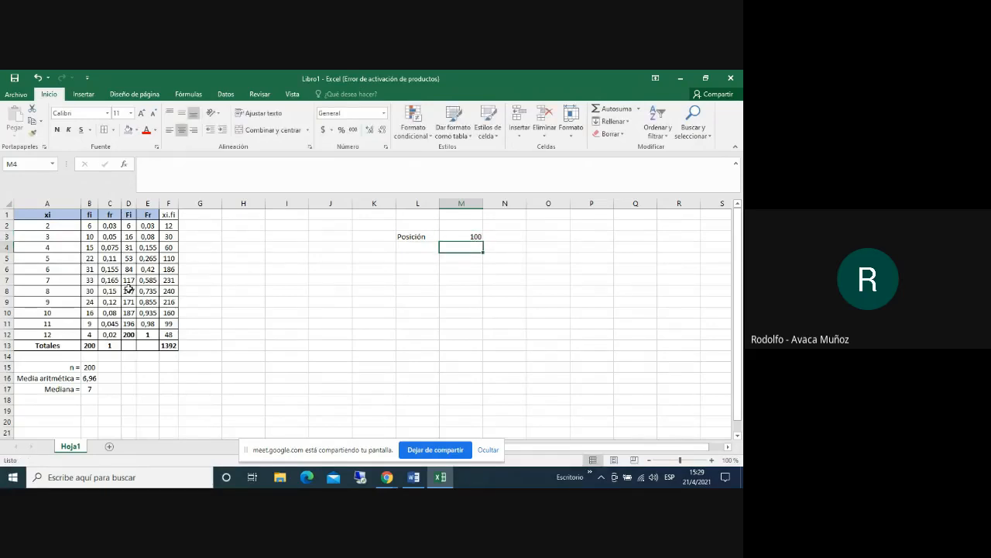
Check row 7 of the frequency table and enter the value 7 in cell M4, beneath position 100
click(6, 279)
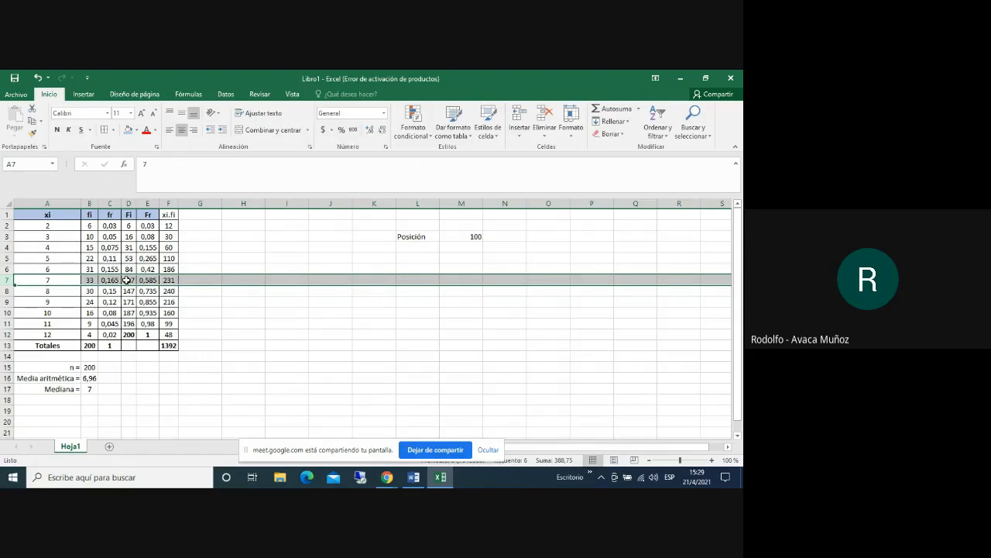
click(473, 248)
click(473, 248)
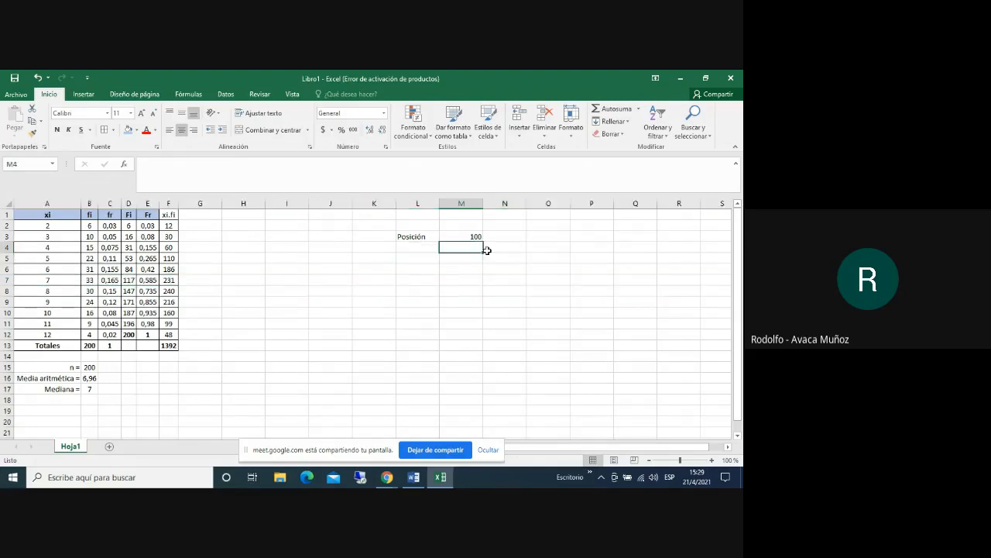
text(7)
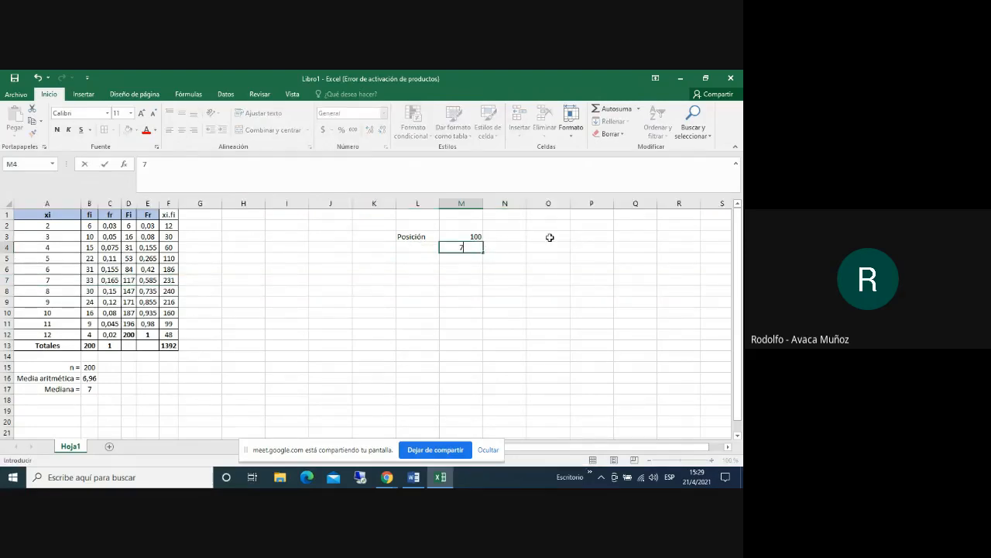
Enter position 101 in cell N3 and its value 7 in cell N4
click(516, 237)
text(101)
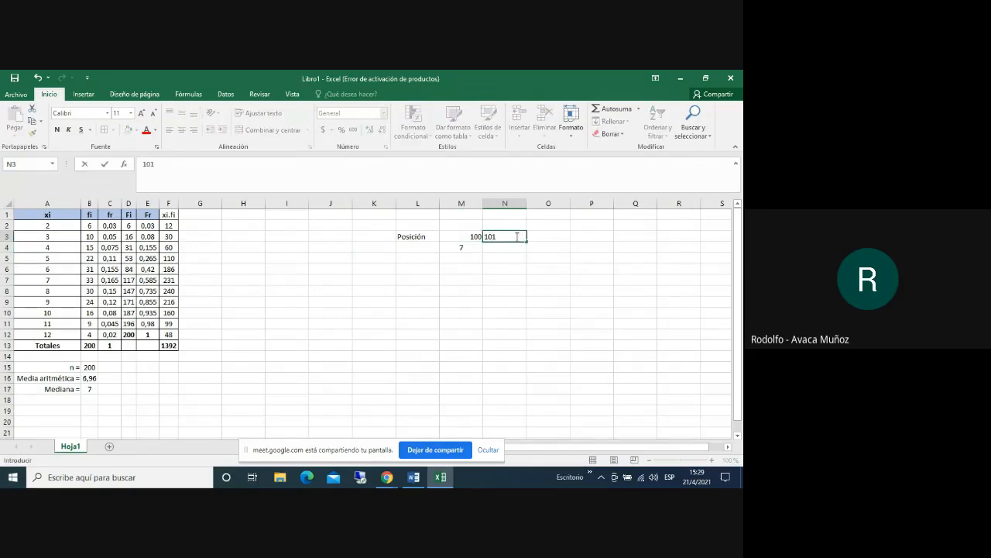
click(508, 248)
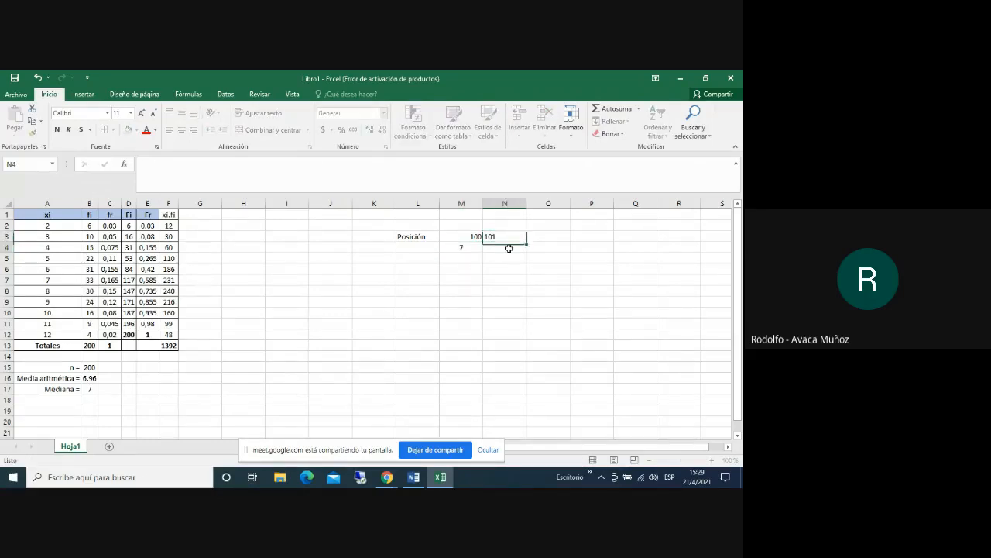
text(7)
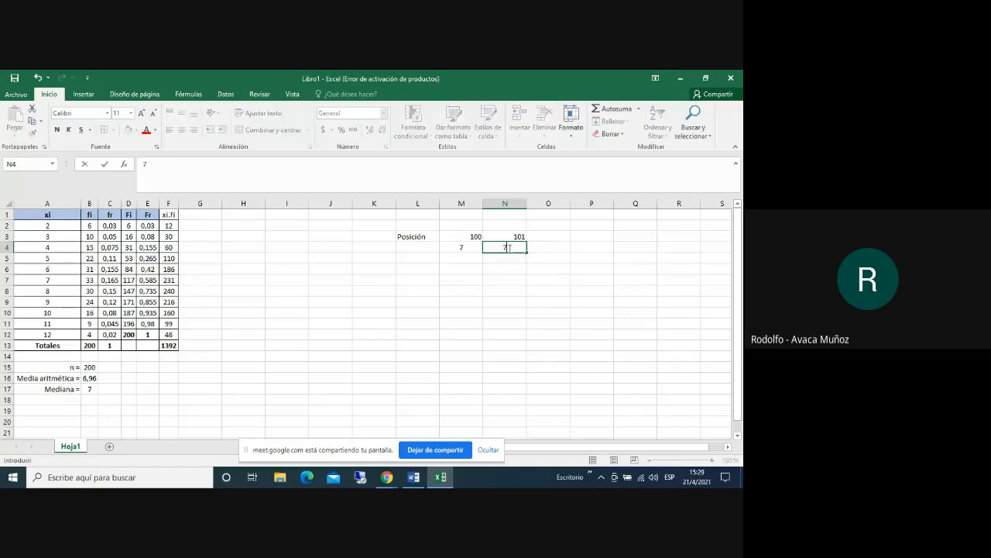
click(507, 267)
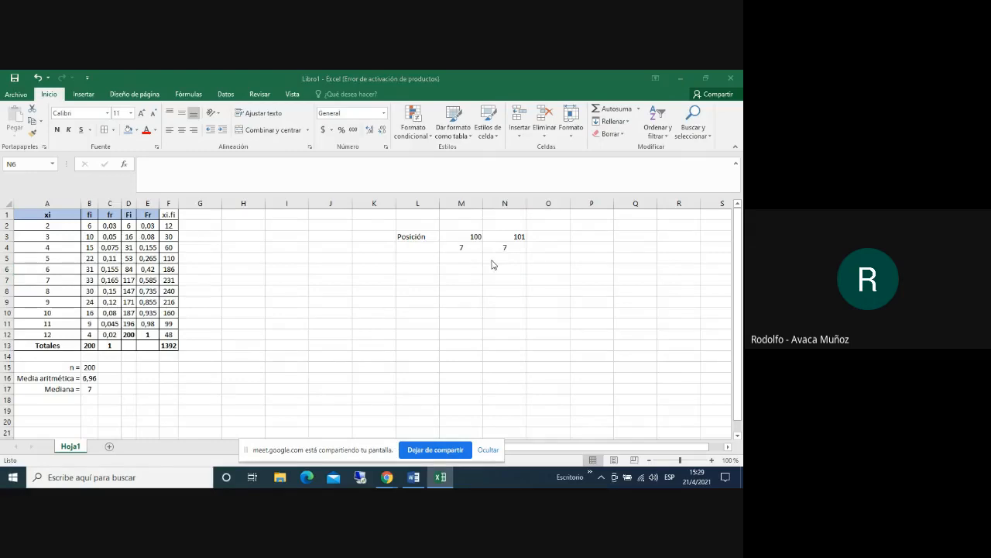
Switch to Word to review the median notes, return to Excel, and clear the position illustration in L3:N5
mouse_move(387, 480)
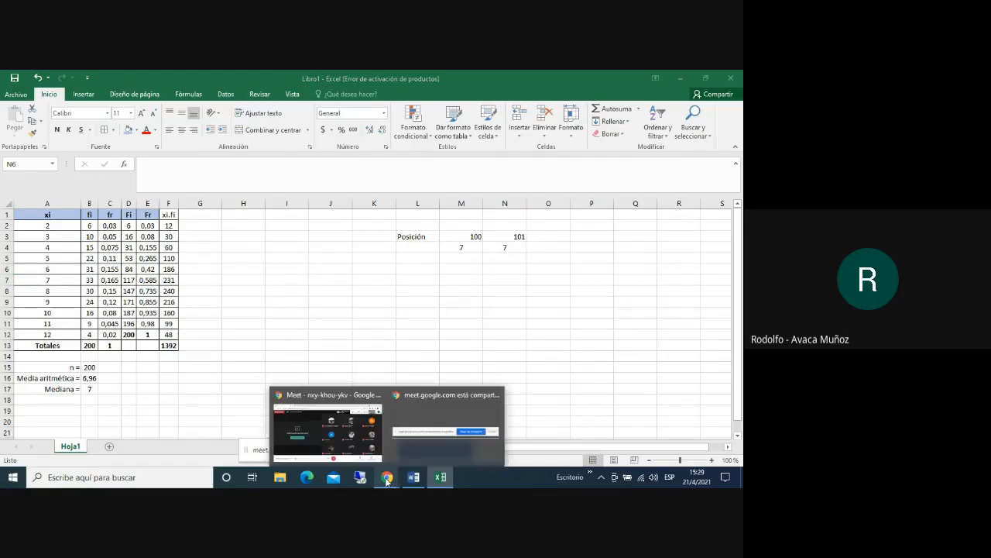
click(413, 477)
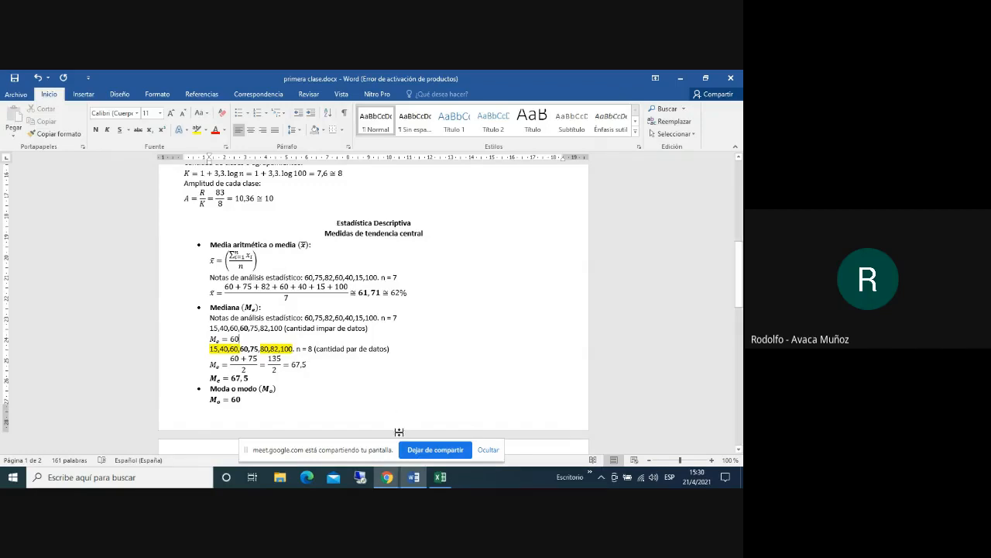
click(440, 477)
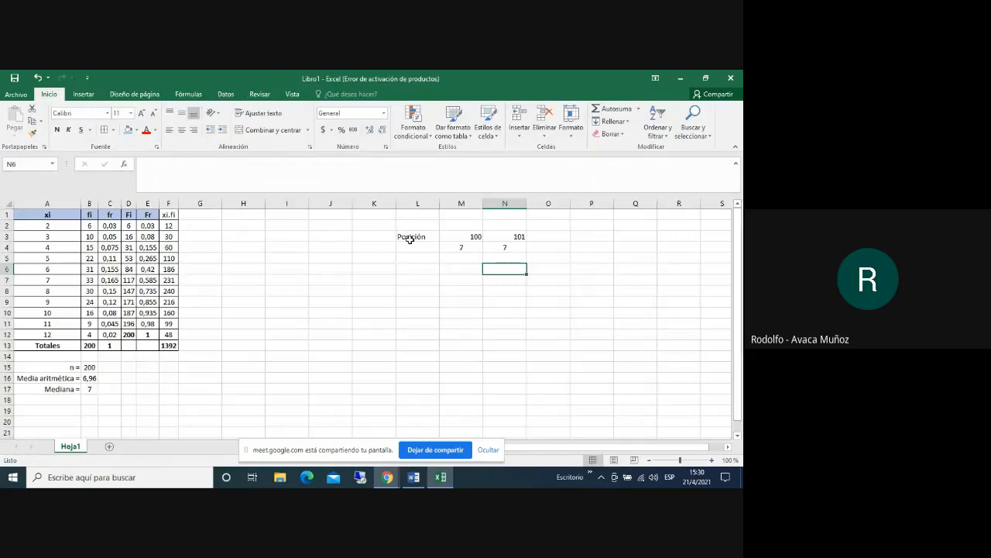
drag(413, 235, 505, 255)
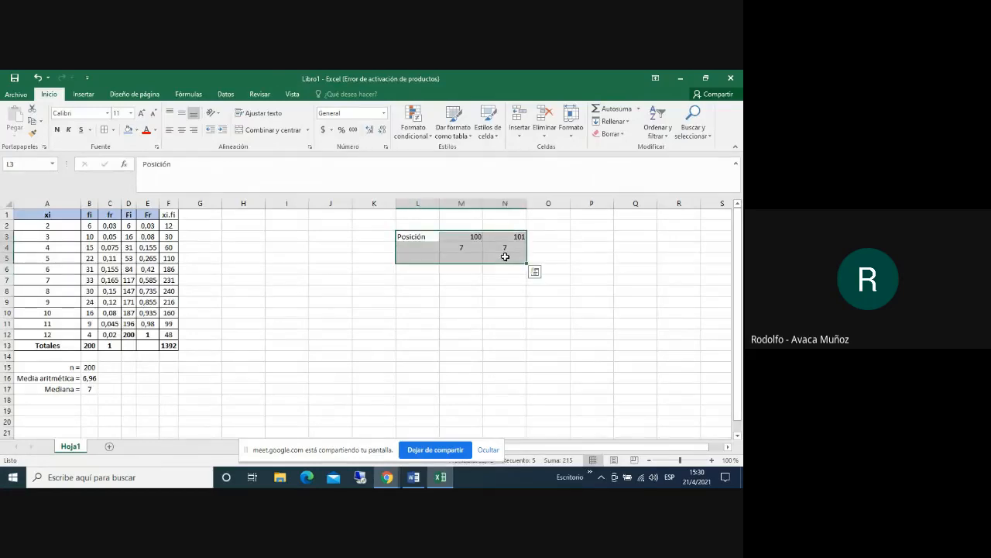
key(Delete)
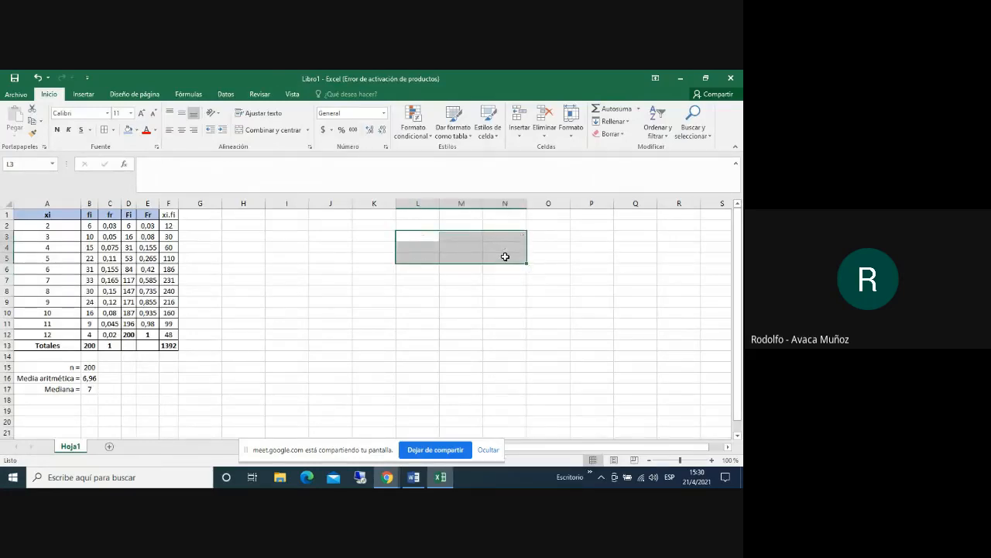
Add the label "Moda =" in cell A18 and right-align it
click(51, 401)
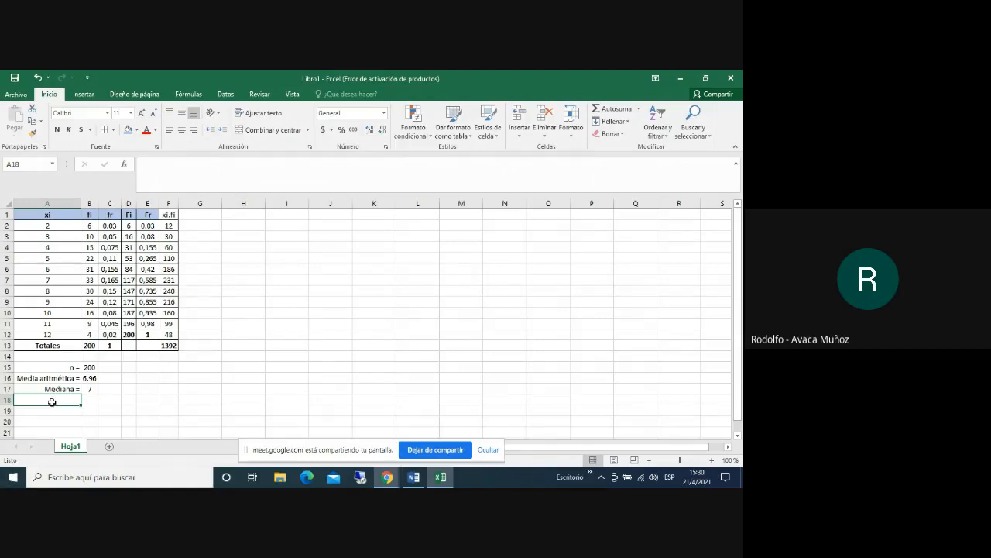
click(222, 407)
click(77, 401)
text(Moda)
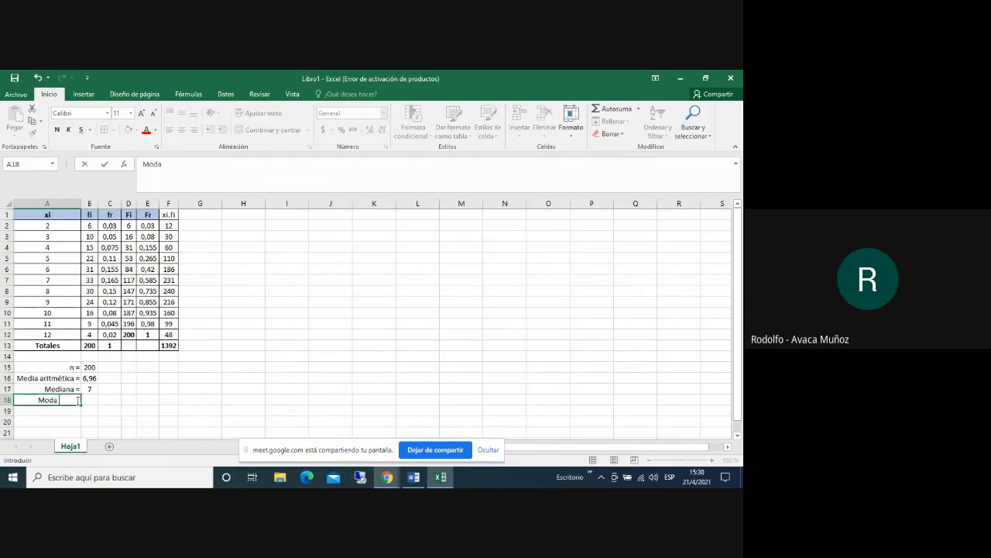
text( o Mod)
text(o)
key(BackSpace)
key(BackSpace)
key(BackSpace)
key(BackSpace)
key(BackSpace)
key(BackSpace)
key(BackSpace)
text(=)
key(Return)
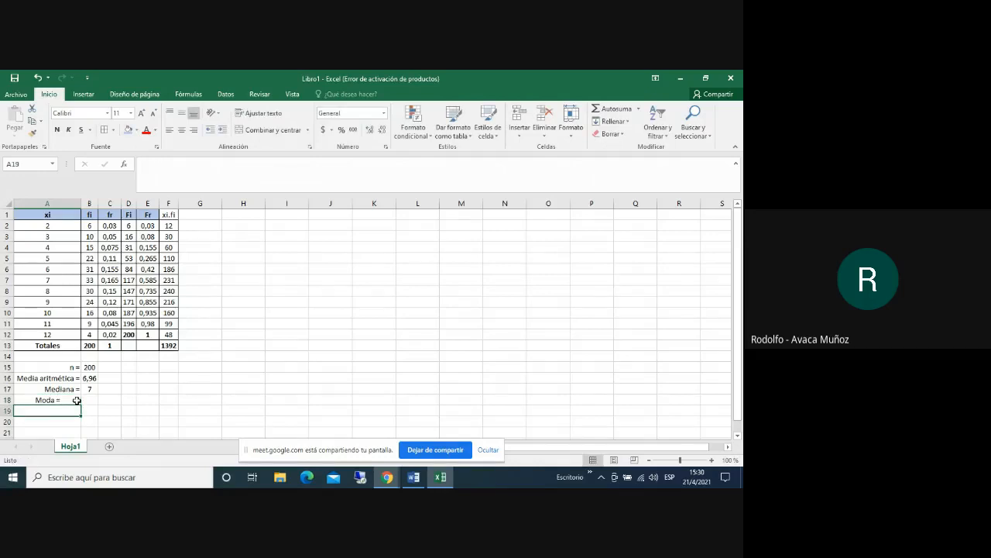
click(77, 400)
click(194, 129)
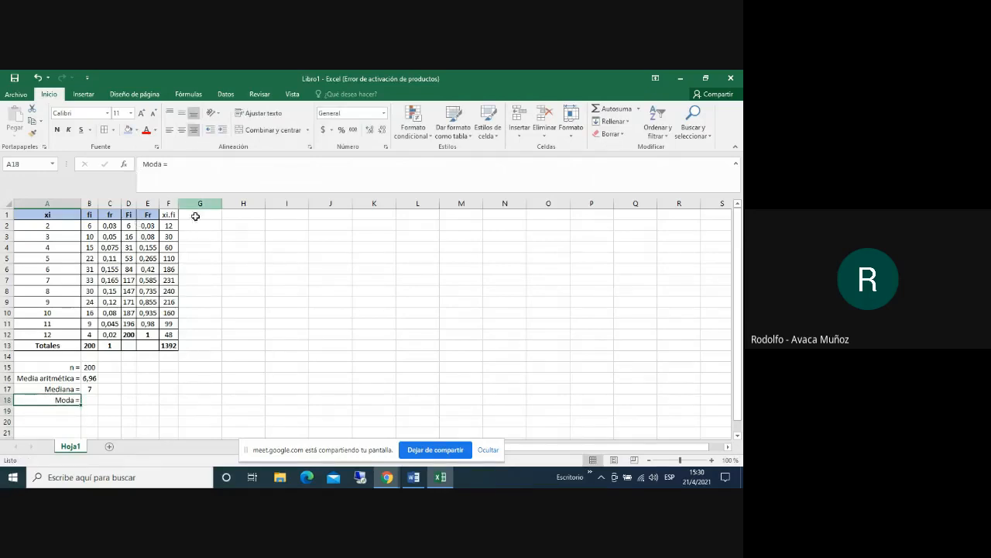
Check the highest frequency in row 7 and enter 7 as the mode in cell B18
click(89, 400)
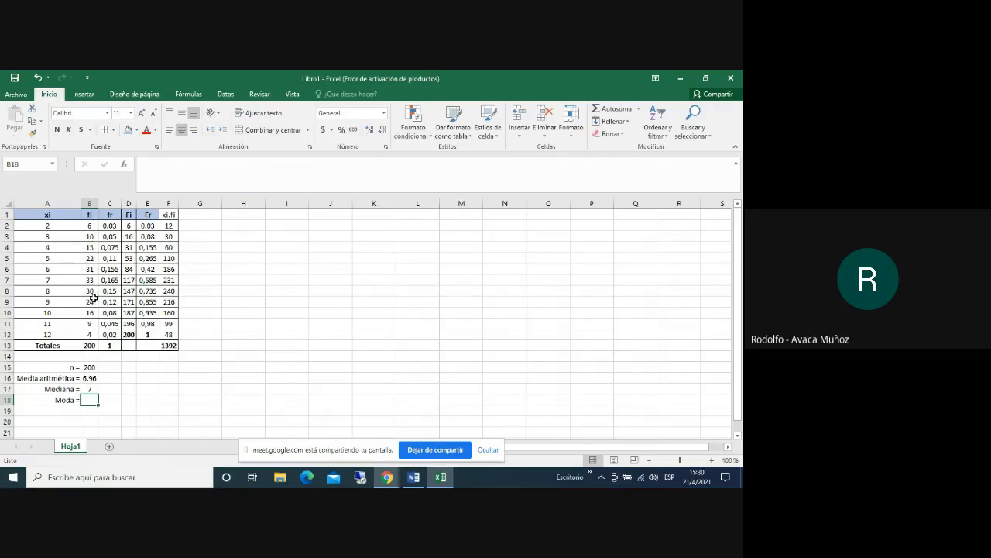
click(8, 280)
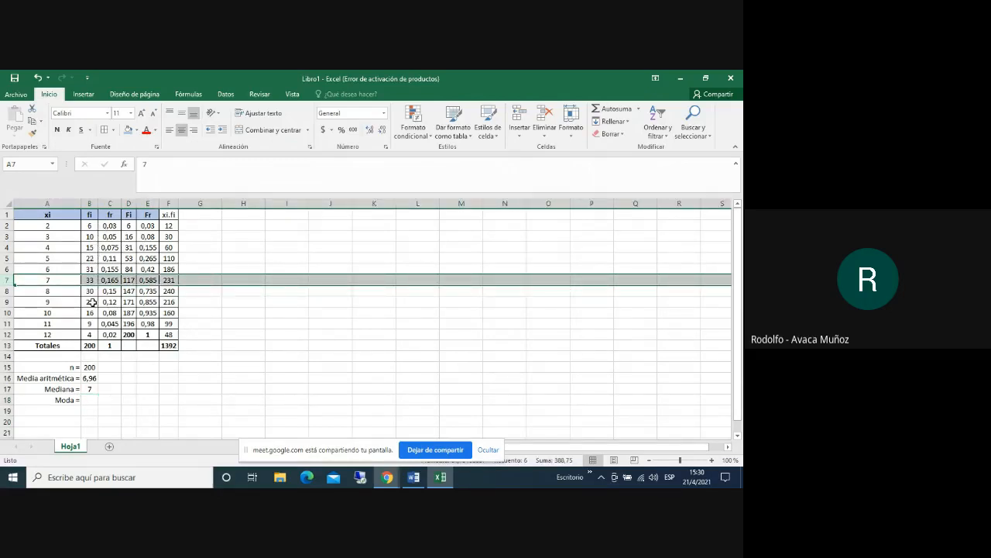
click(95, 397)
text(7)
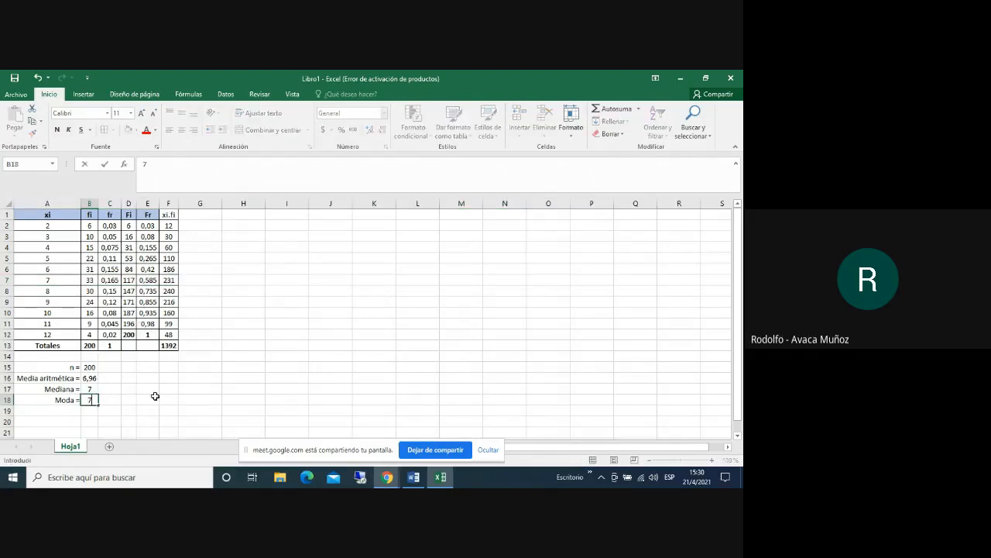
Apply borders to all cells of the summary block A15:B18
drag(43, 367, 89, 400)
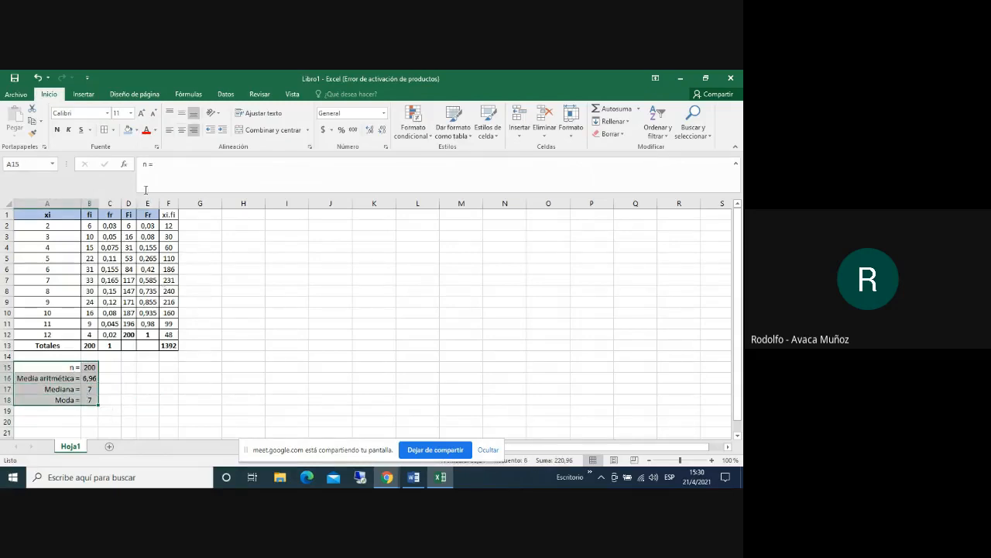
click(106, 131)
click(297, 356)
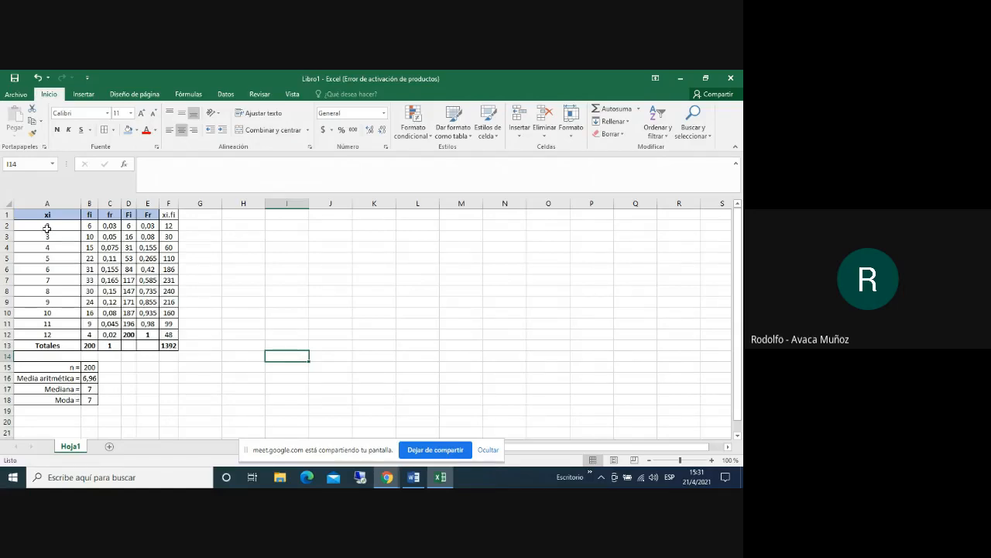
Insert the recommended clustered column chart (Columna agrupada) from the xi and fi data in A2:B12
drag(47, 226, 88, 332)
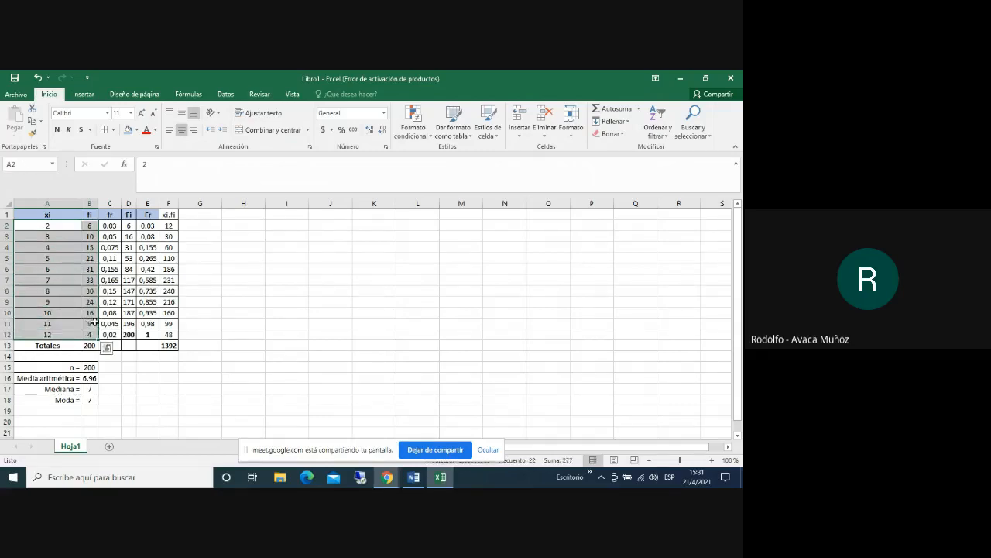
click(83, 94)
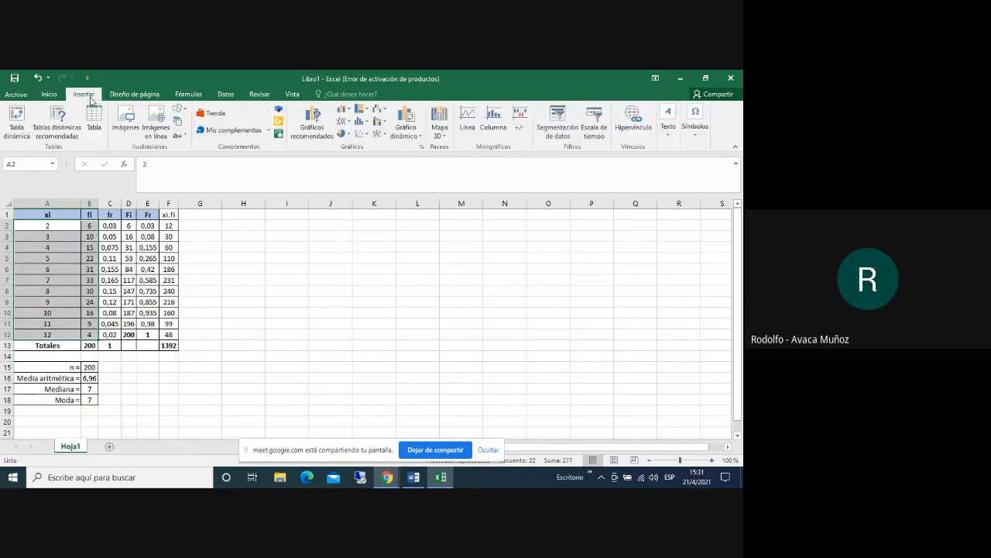
click(311, 126)
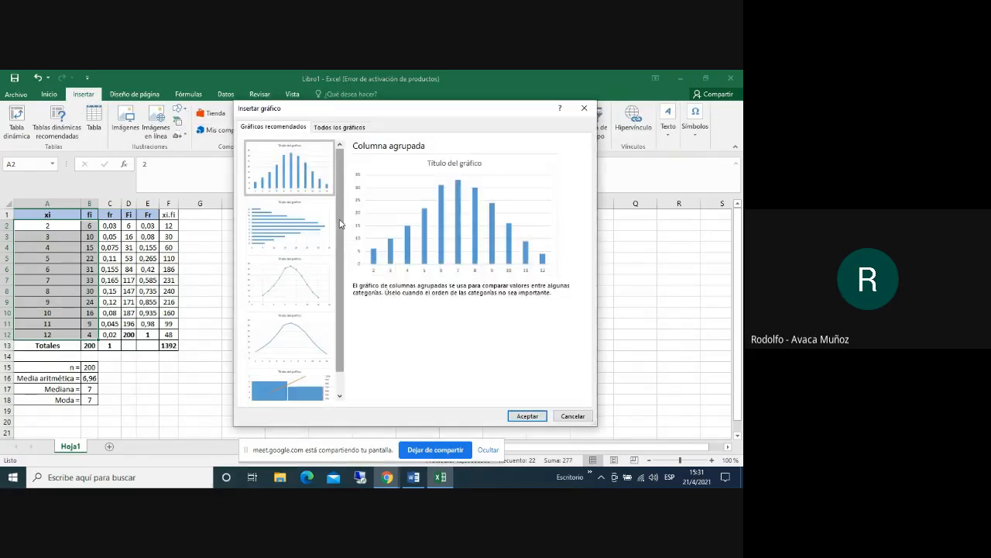
click(526, 416)
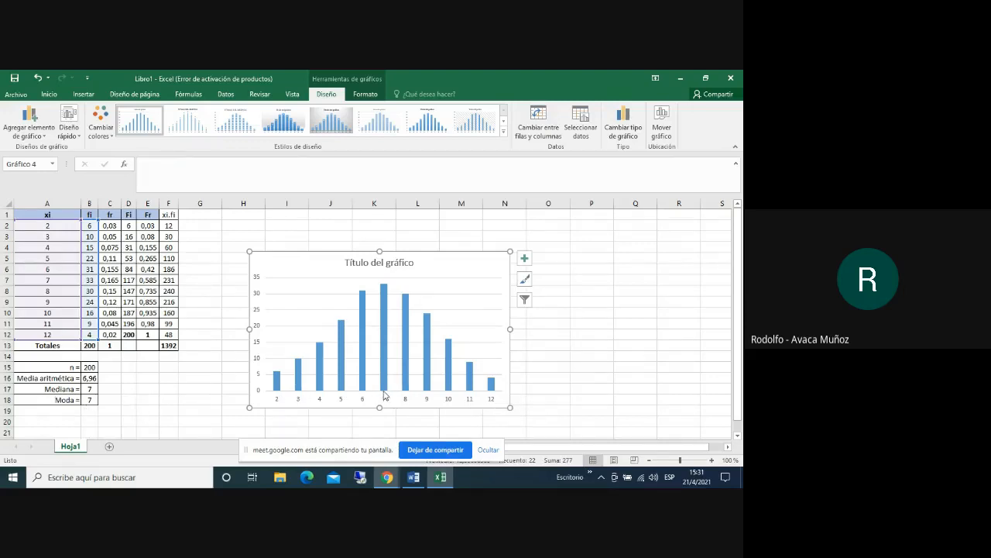
Move the column chart up beside the table so it starts near cell H2, and enlarge it slightly
mouse_move(385, 379)
mouse_move(387, 304)
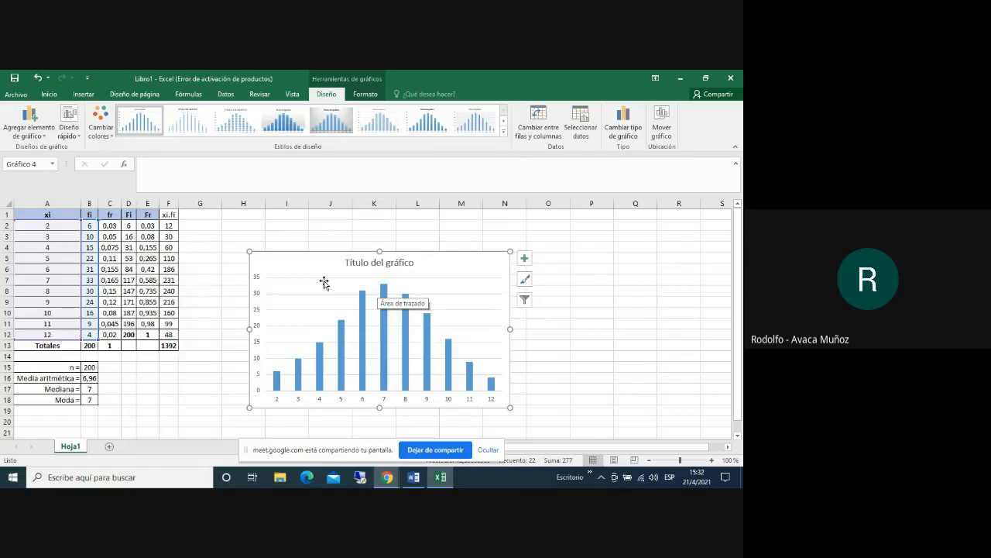
drag(329, 256, 304, 226)
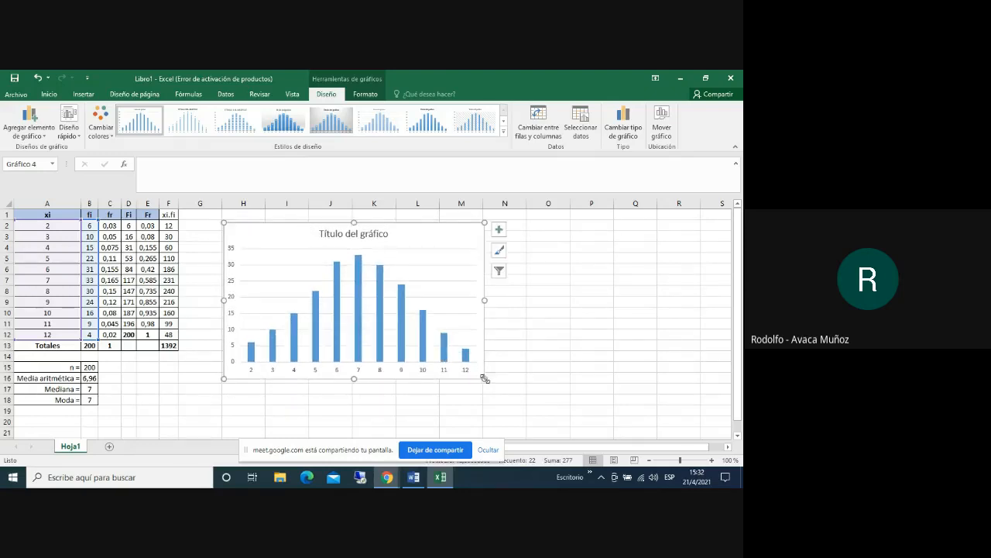
drag(485, 379, 486, 382)
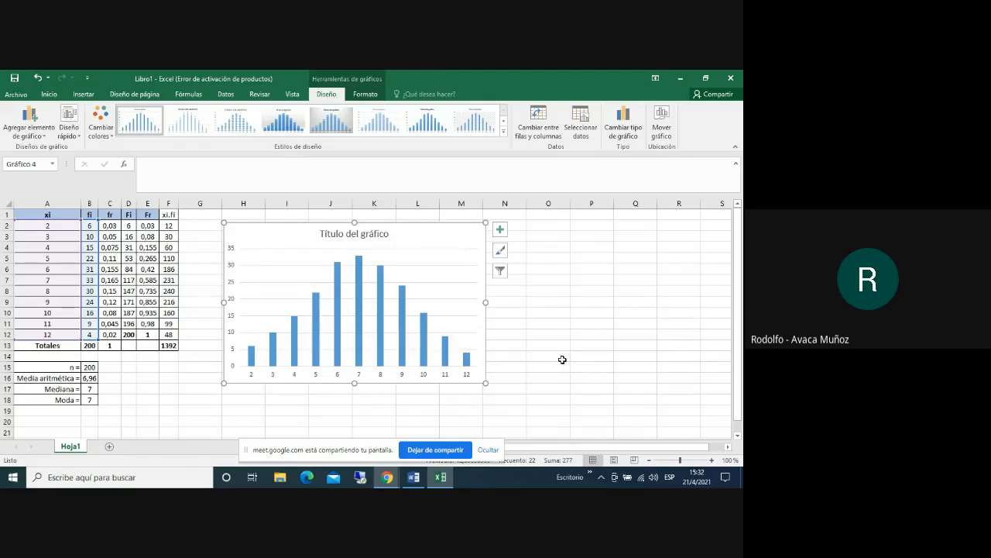
click(562, 360)
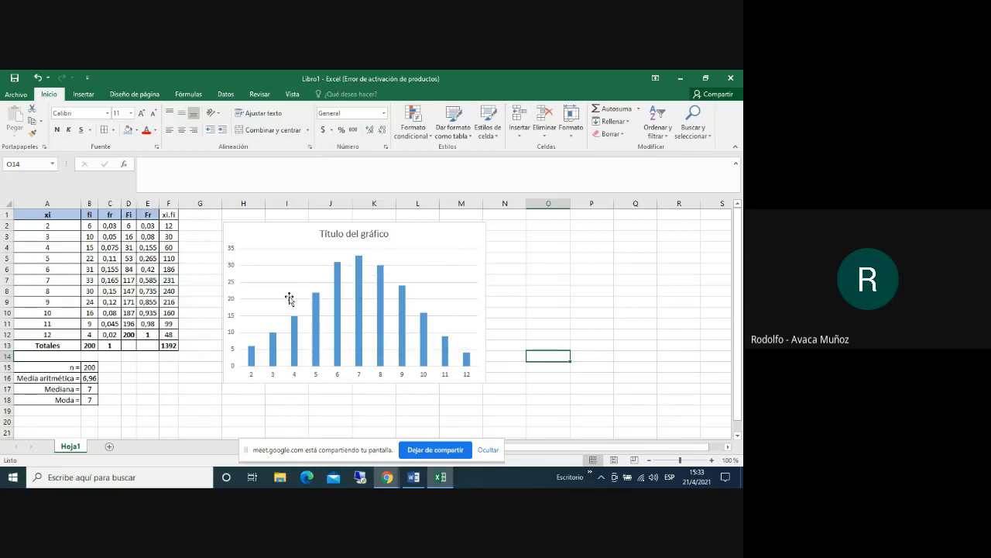
Nudge the chart up so its upper-left corner lines up with cell H2
mouse_move(378, 332)
click(436, 229)
mouse_move(436, 228)
mouse_down()
mouse_move(425, 228)
mouse_move(436, 227)
mouse_up()
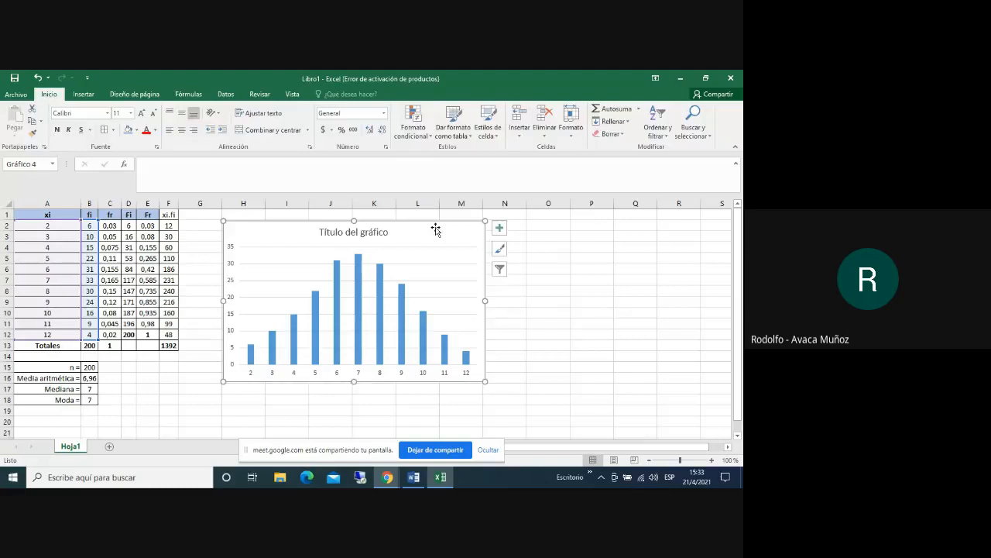
click(595, 272)
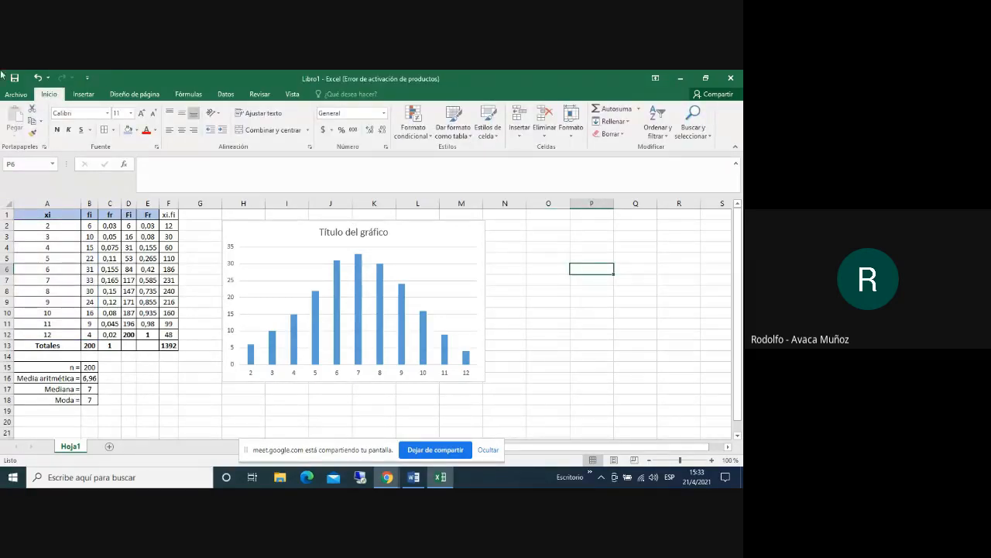
drag(52, 214, 164, 215)
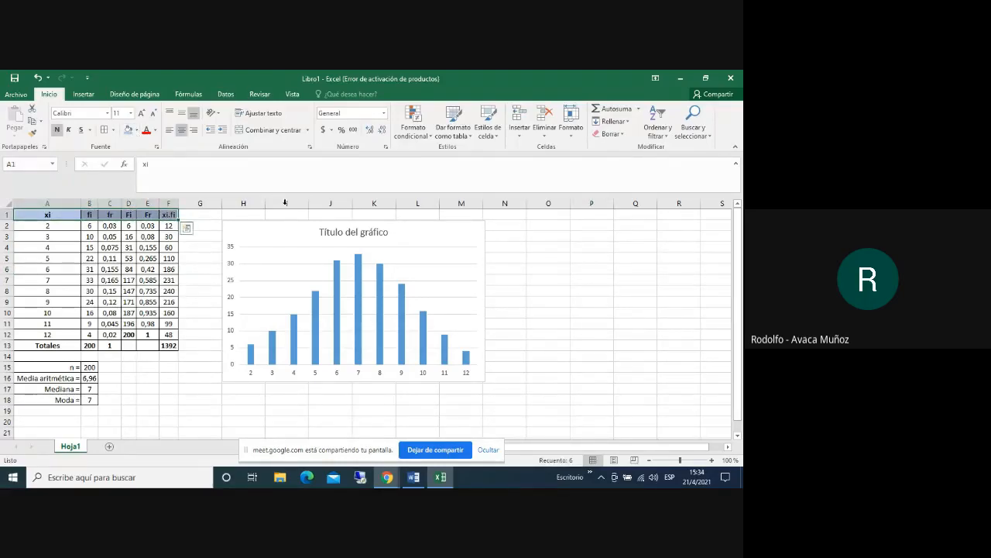
click(573, 269)
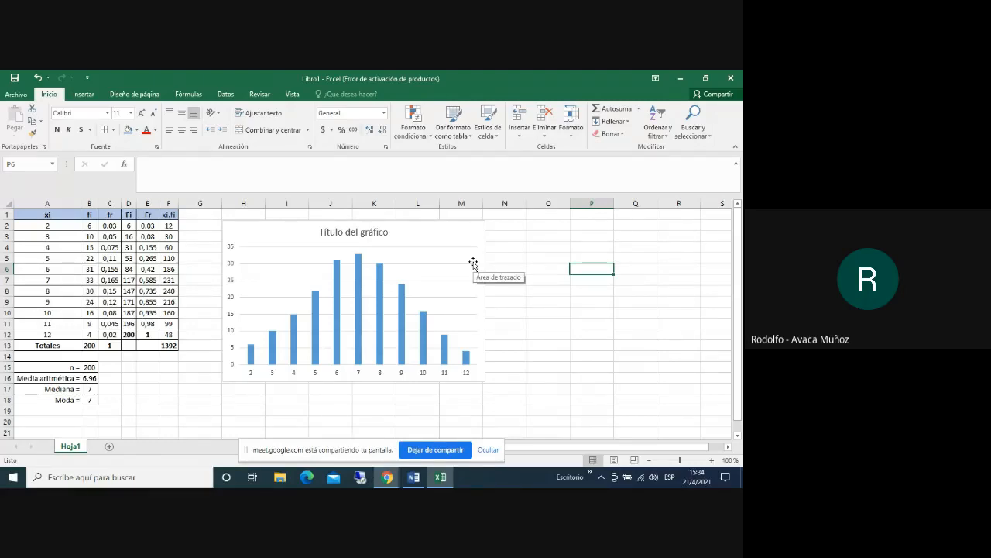
Fine-tune the chart's position and size so it covers about H2:M16
click(475, 256)
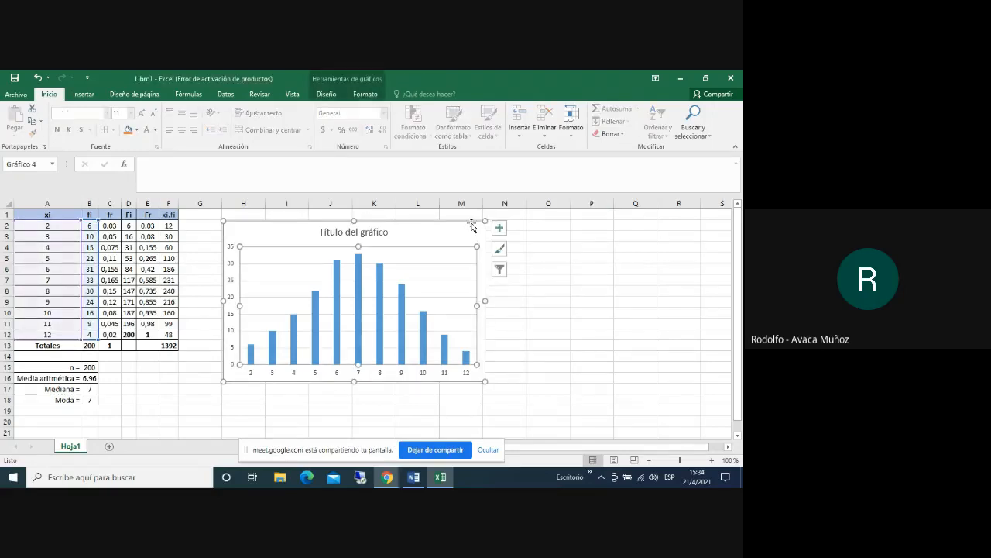
click(471, 223)
drag(471, 223, 471, 224)
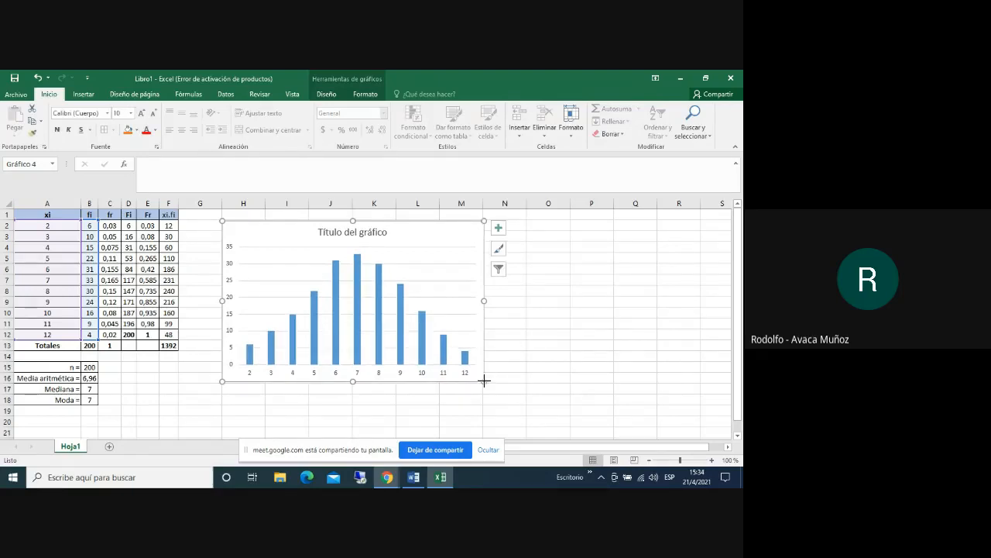
drag(483, 381, 484, 381)
click(575, 343)
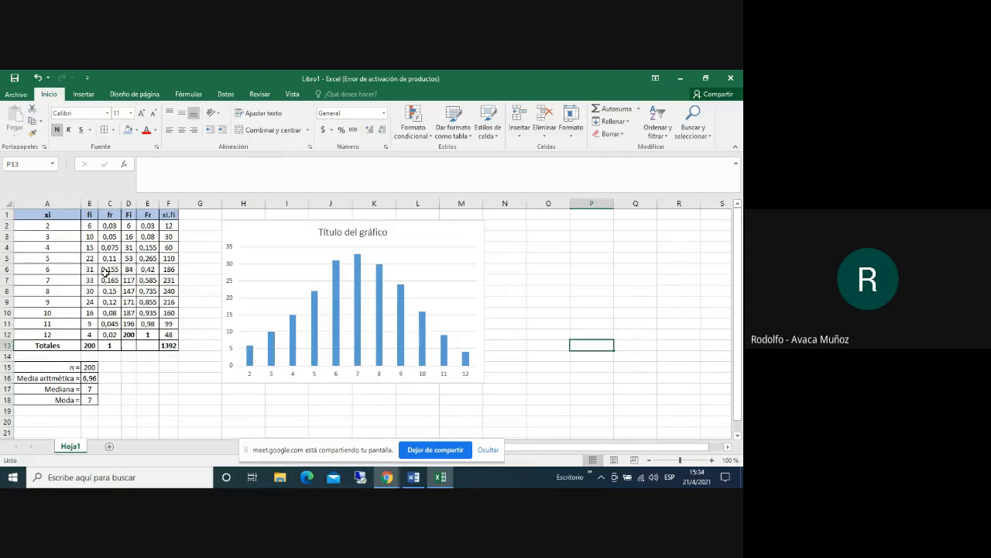
Save the workbook as clase21042021 in the desktop folder 2021 > Don Bosco > Análisis Estadístico
click(92, 236)
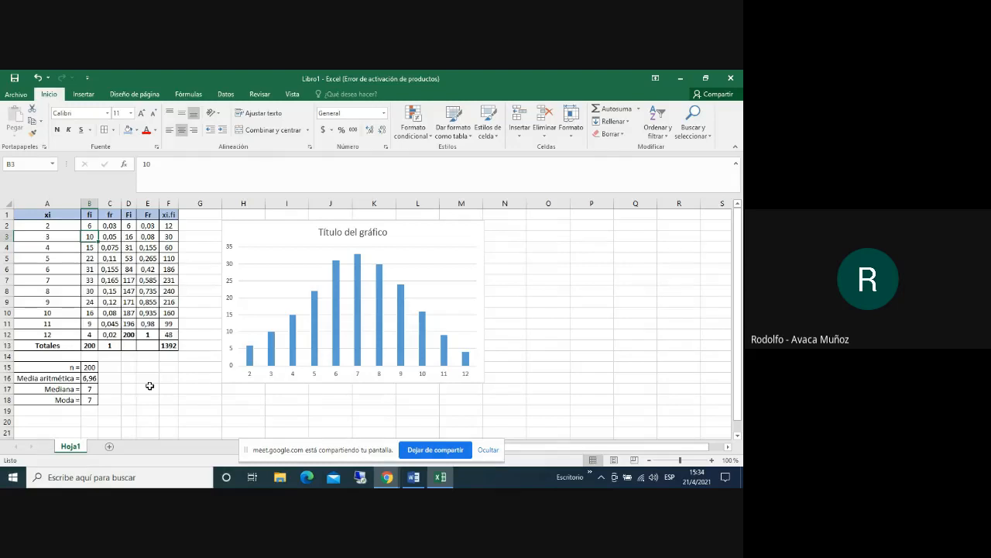
click(18, 95)
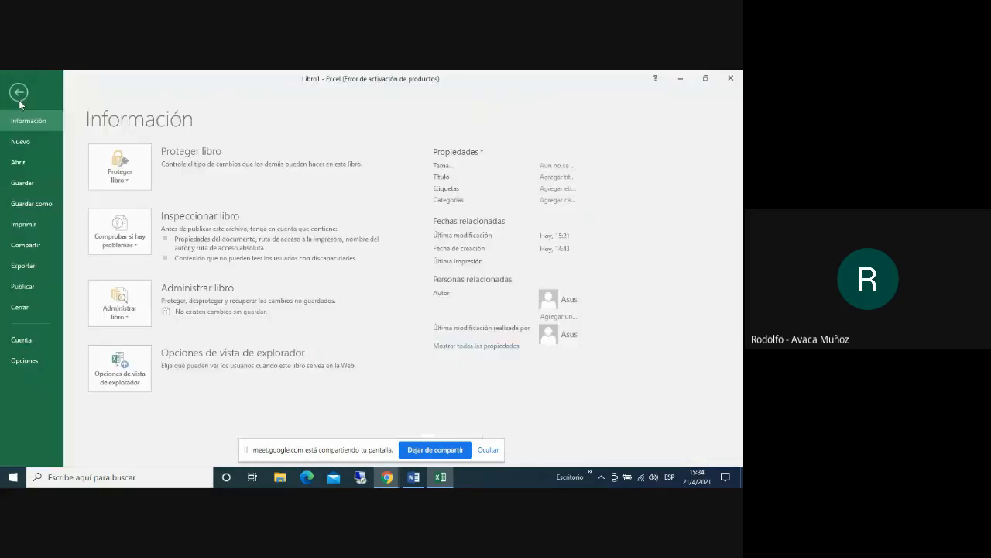
click(27, 205)
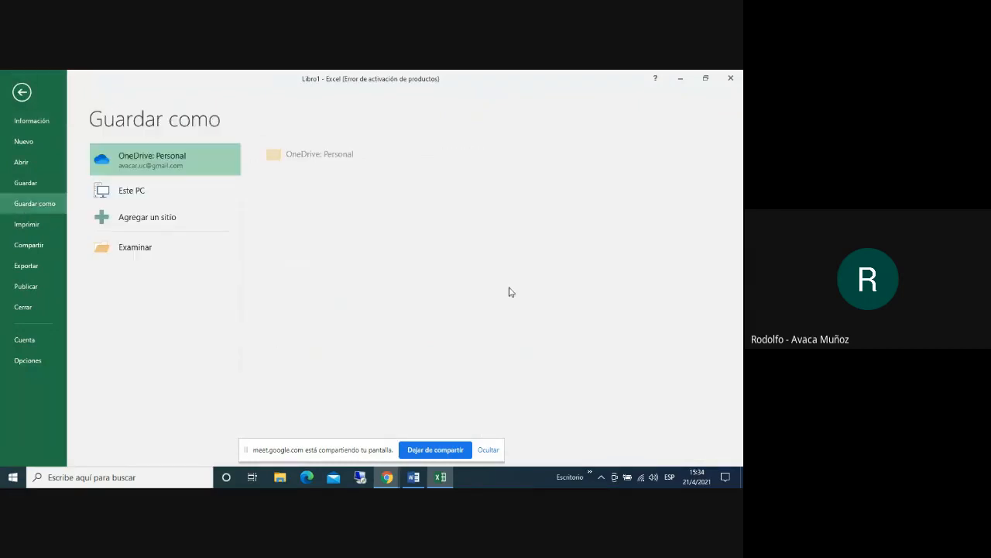
click(157, 247)
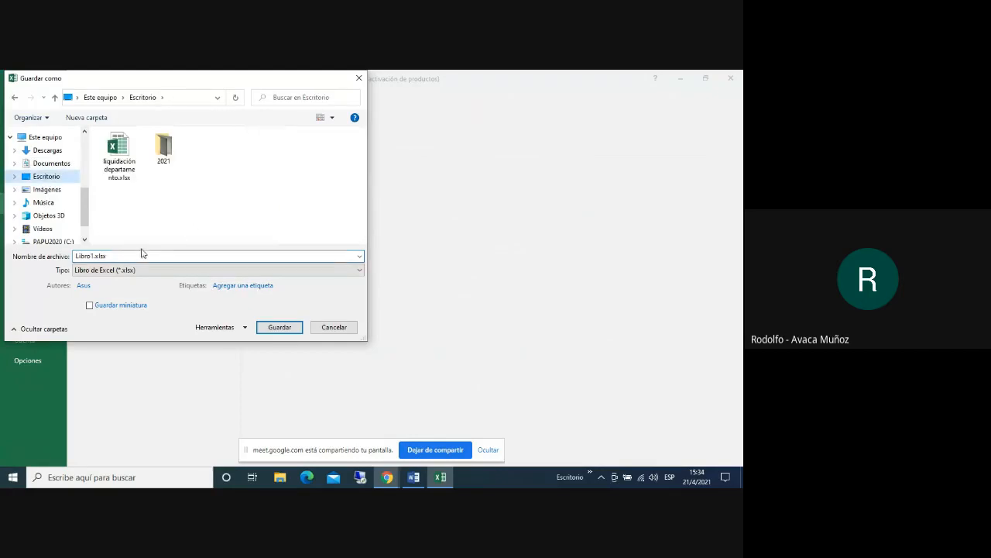
double_click(170, 152)
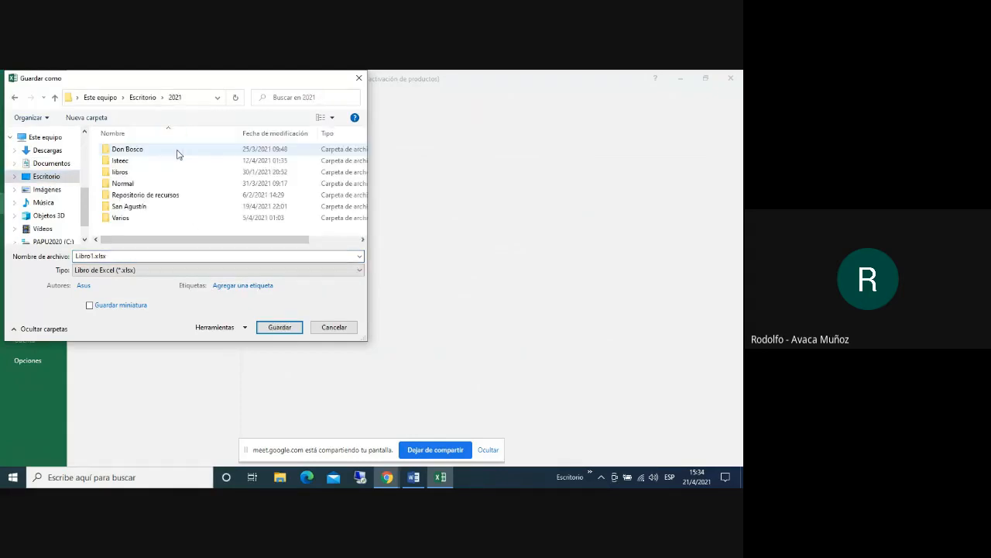
click(129, 153)
double_click(129, 153)
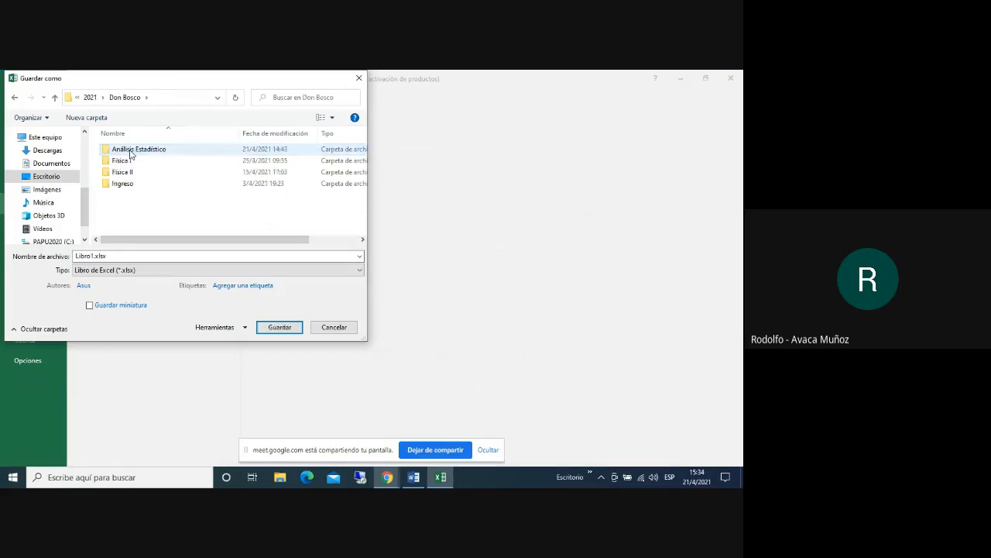
double_click(129, 152)
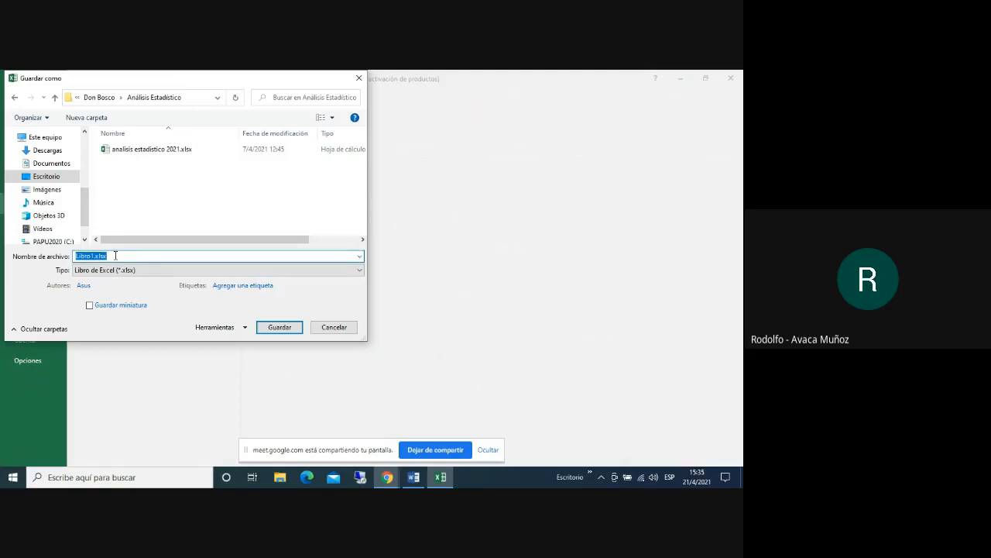
text(clase21042021)
click(279, 327)
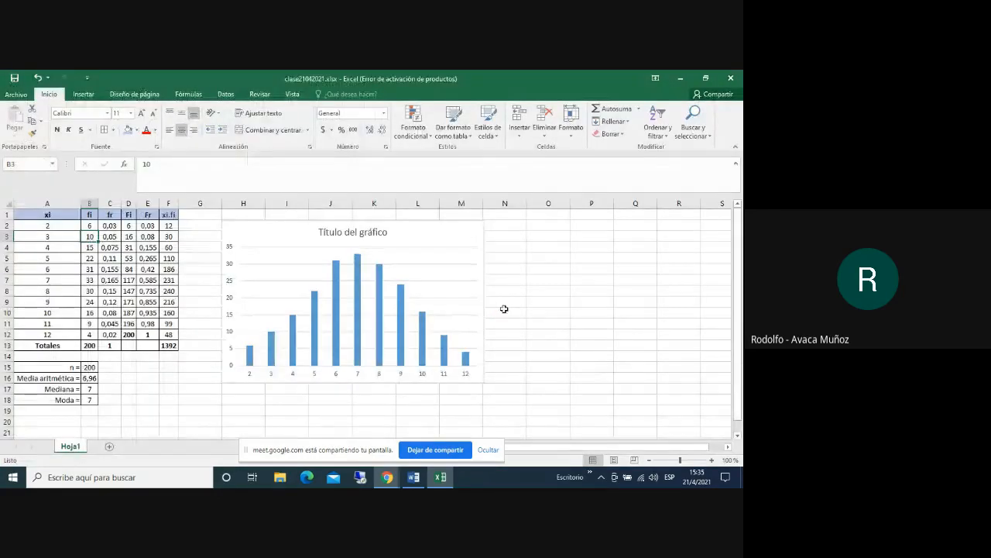
Change the fi frequencies to 8 in cell B3 and 40 in cell B11
click(555, 283)
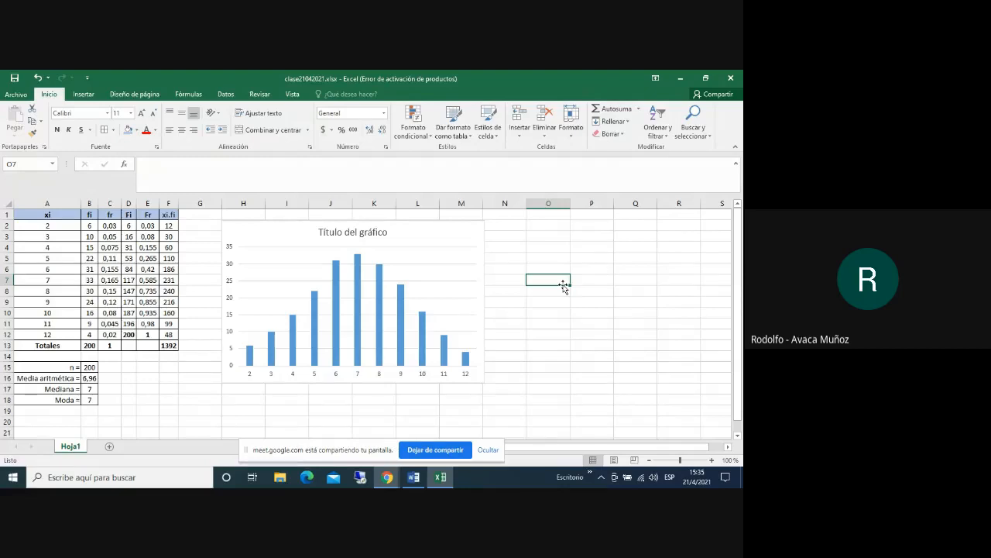
click(92, 236)
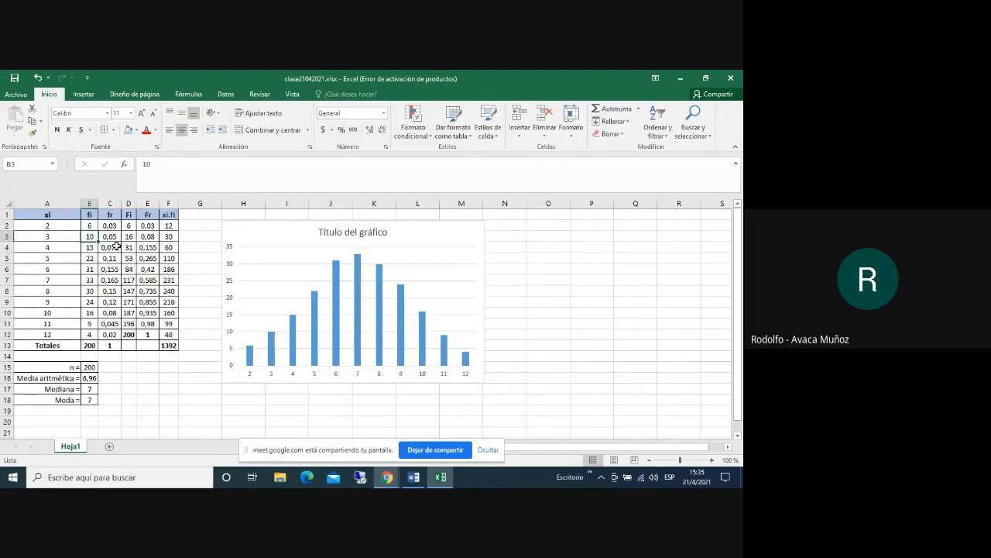
text(8)
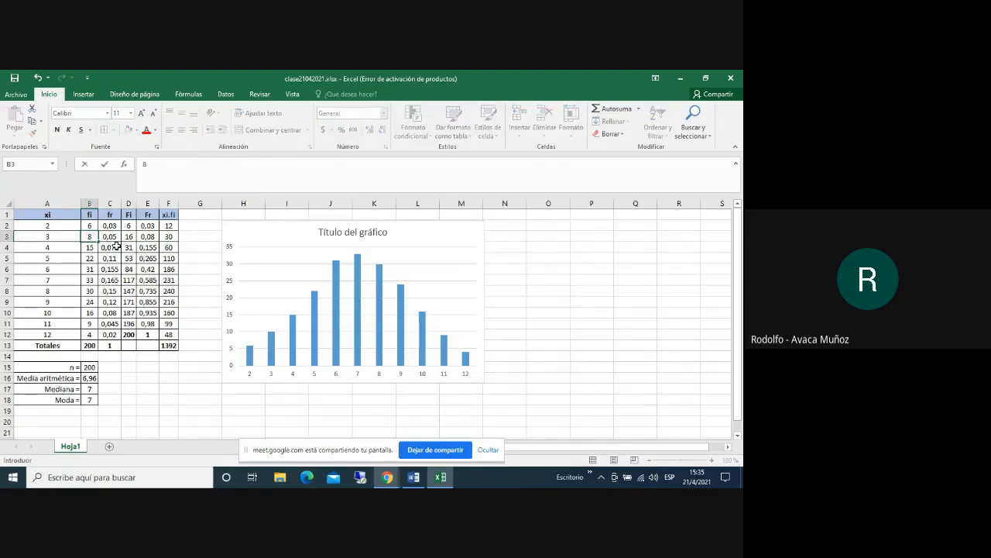
key(Return)
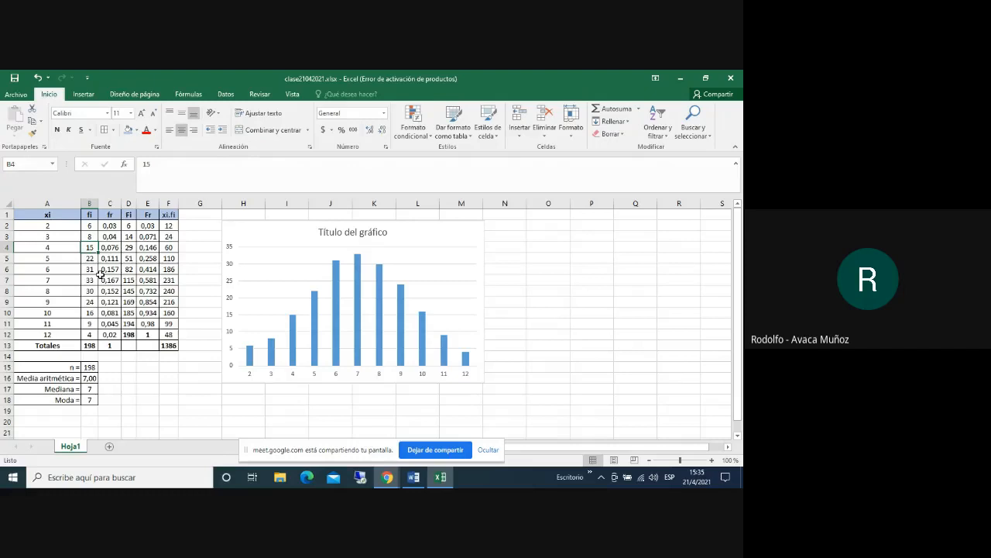
click(90, 322)
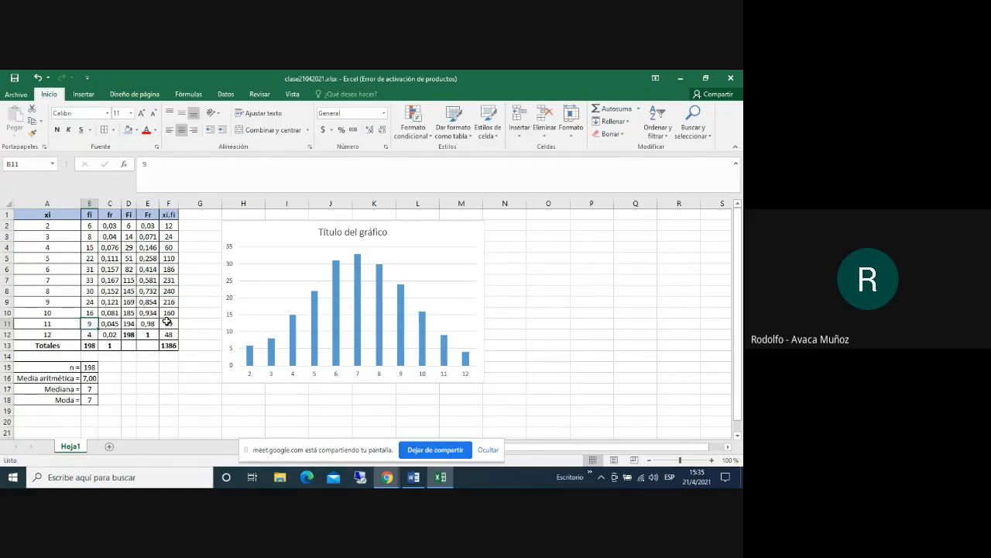
text(40)
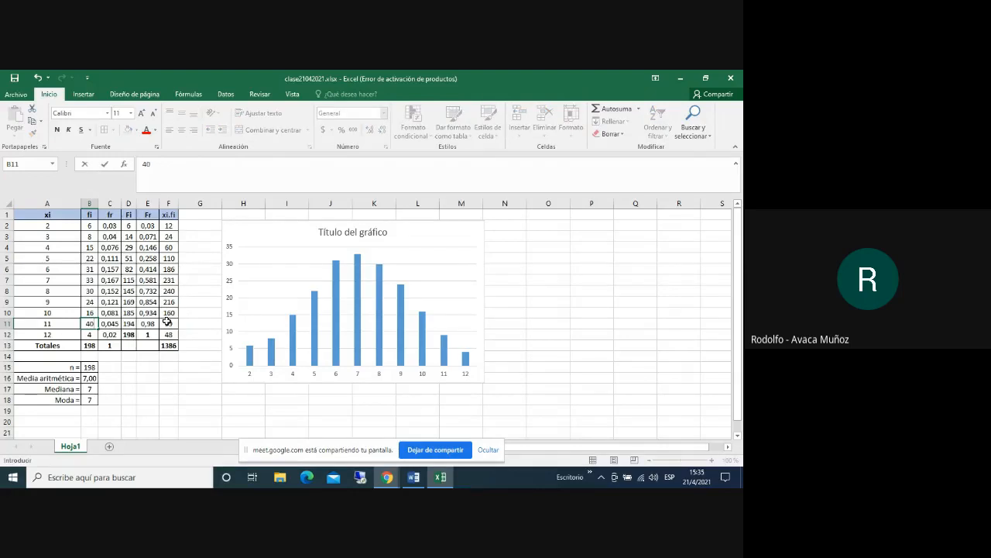
key(Return)
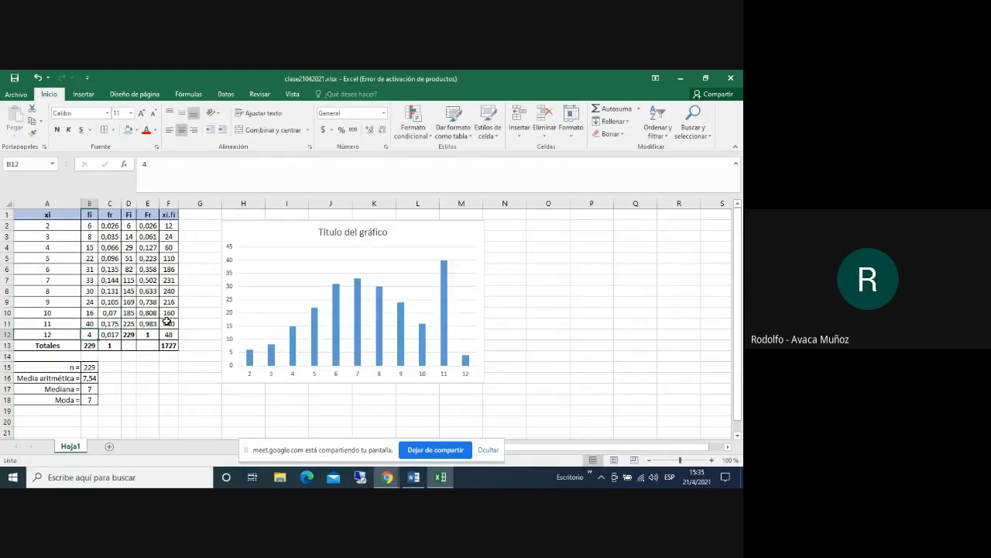
Set the frequency of value 7 in cell B7 to 5
click(92, 280)
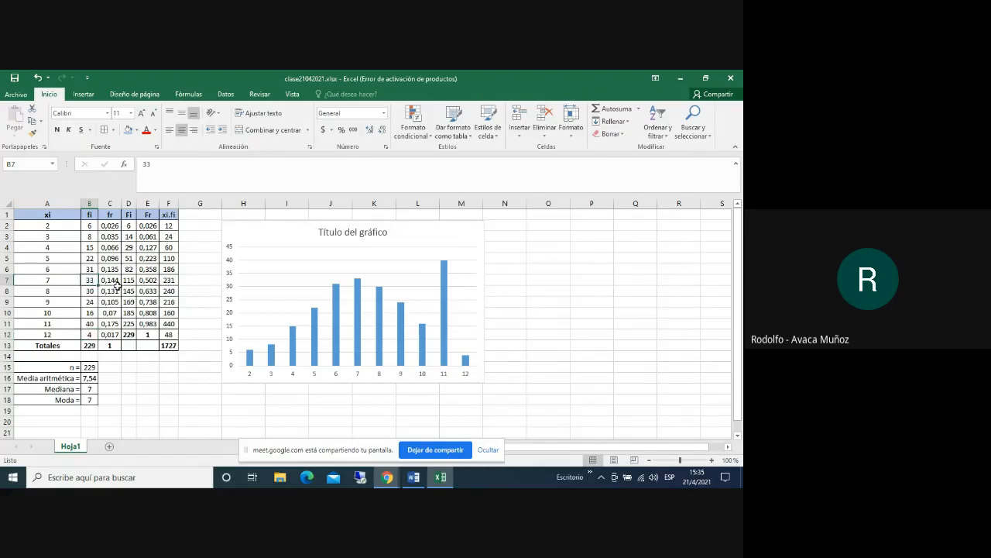
text(5)
key(Return)
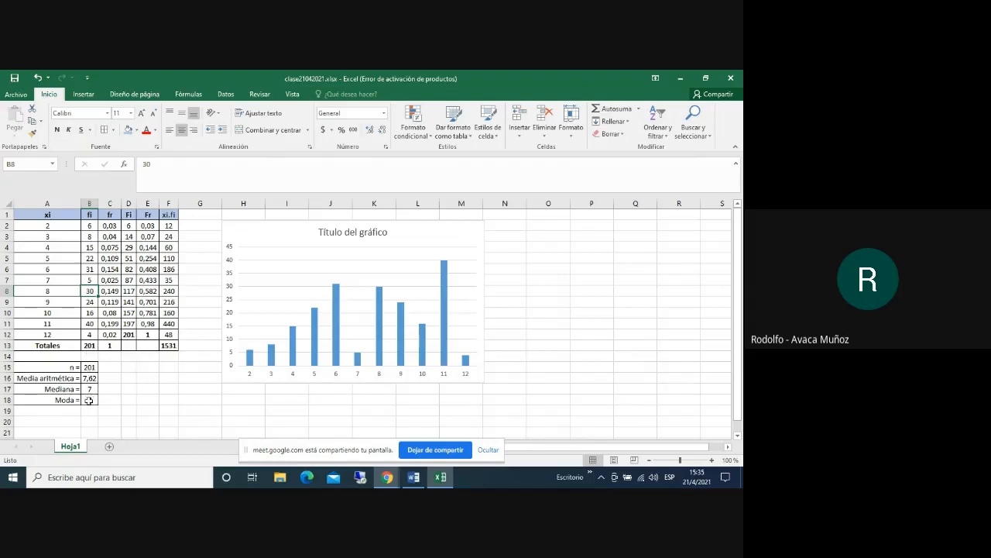
Set the frequency of value 7 in cell B7 to 4
click(90, 280)
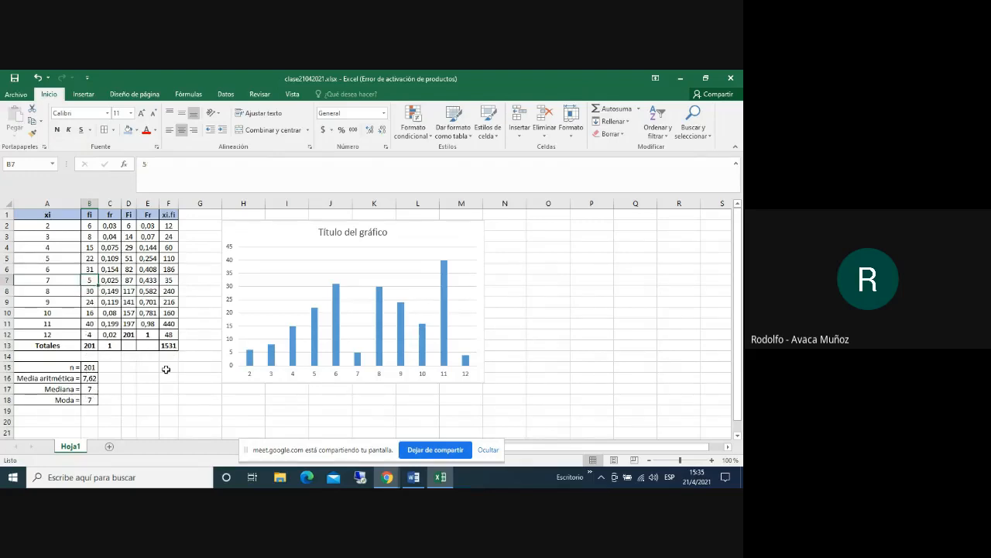
text(4)
key(Return)
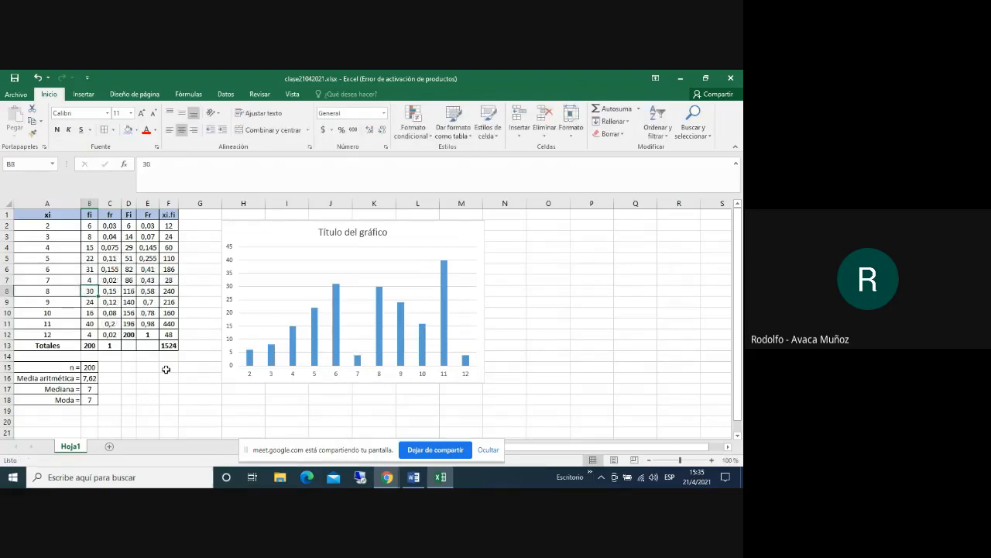
Compare the chart's bars for values 7 and 11, and check the arithmetic mean formula in cell B16
click(629, 311)
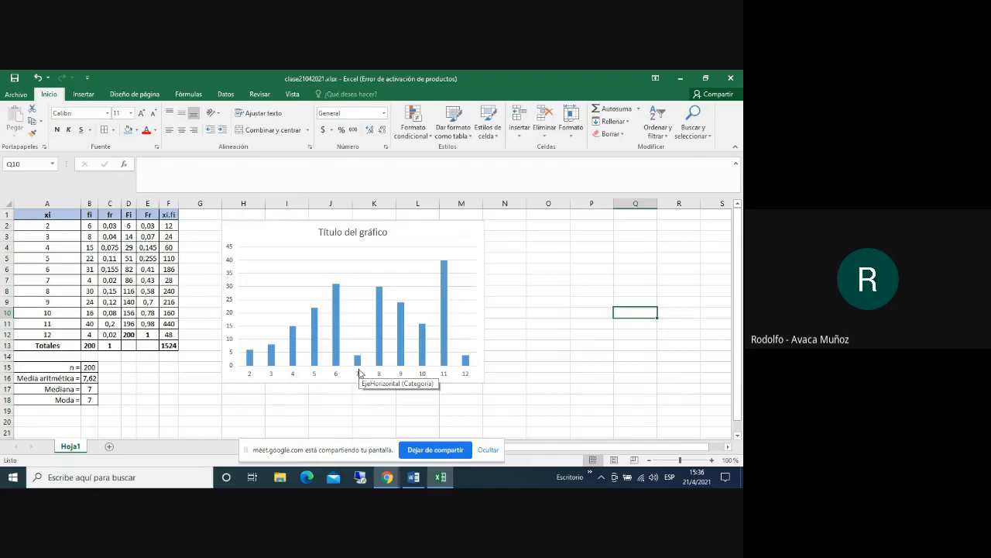
mouse_move(359, 361)
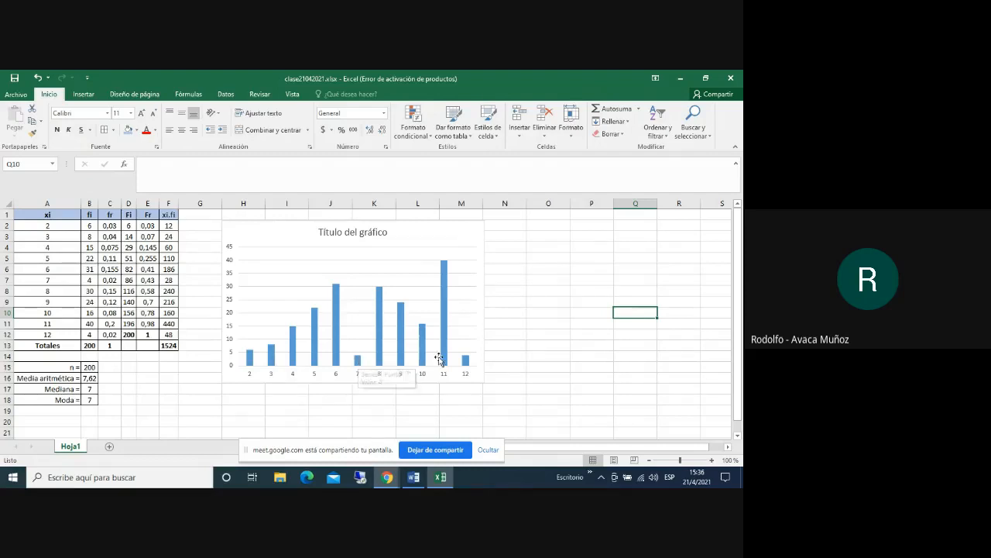
mouse_move(446, 341)
click(369, 369)
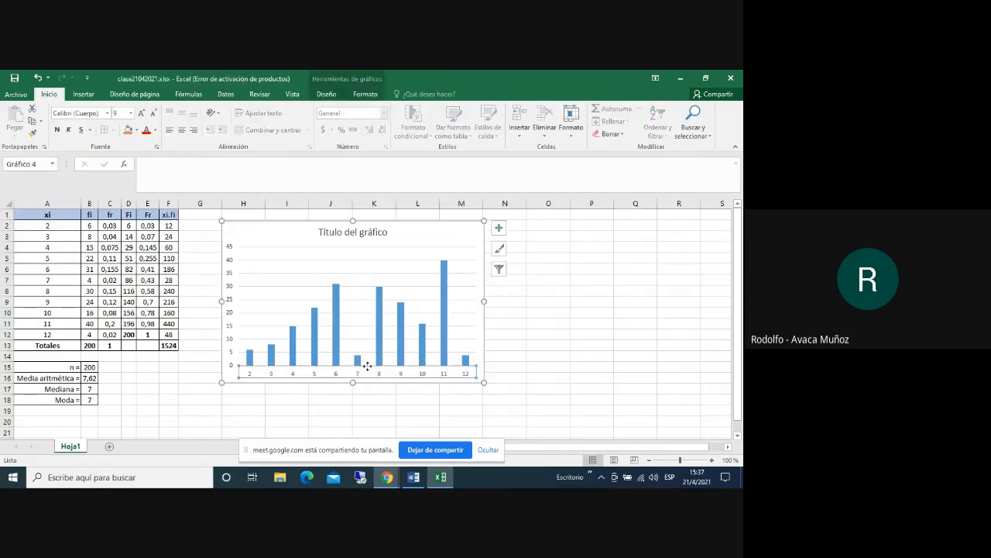
click(365, 414)
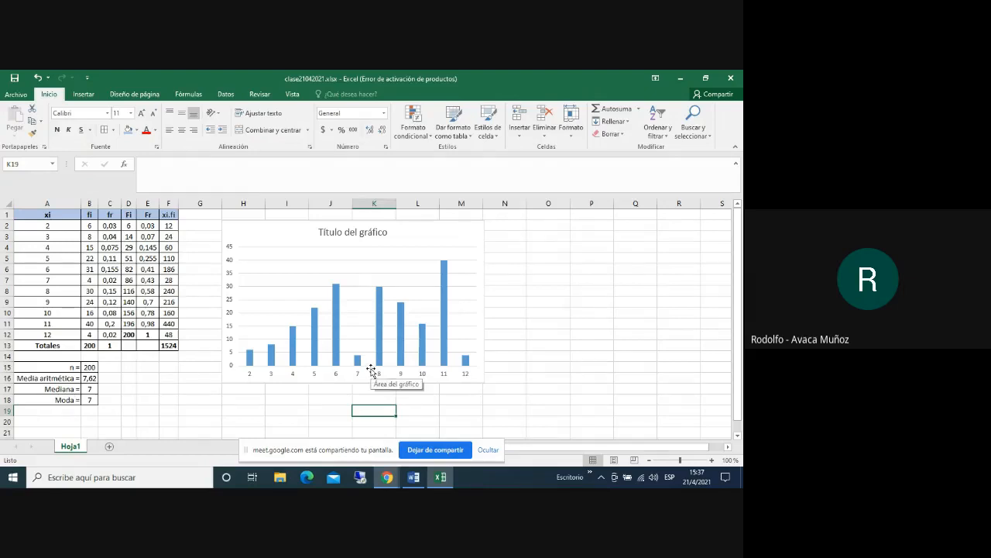
click(91, 378)
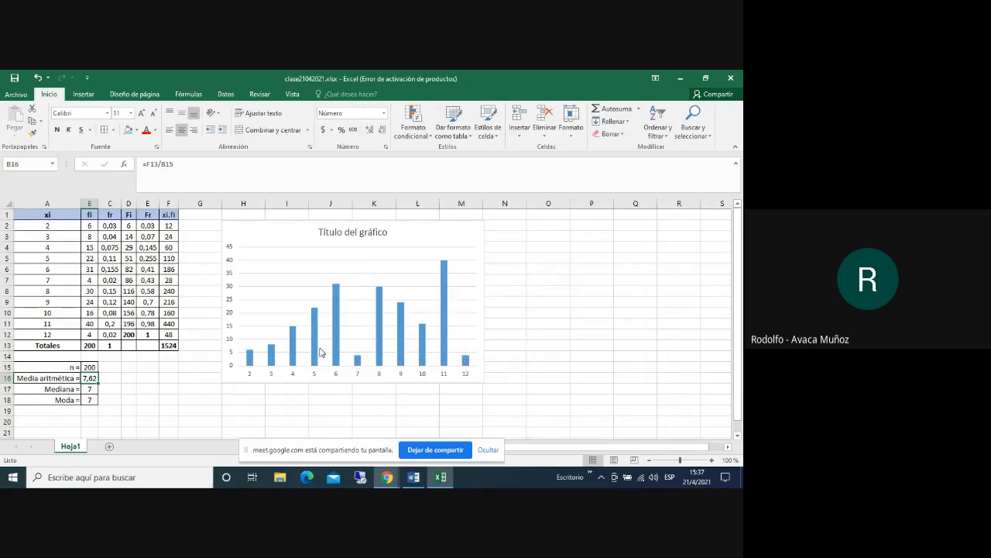
Undo the test changes to the frequencies of values 7, 11 and 3 in cells B7, B11 and B3
mouse_move(428, 361)
click(36, 79)
click(36, 79)
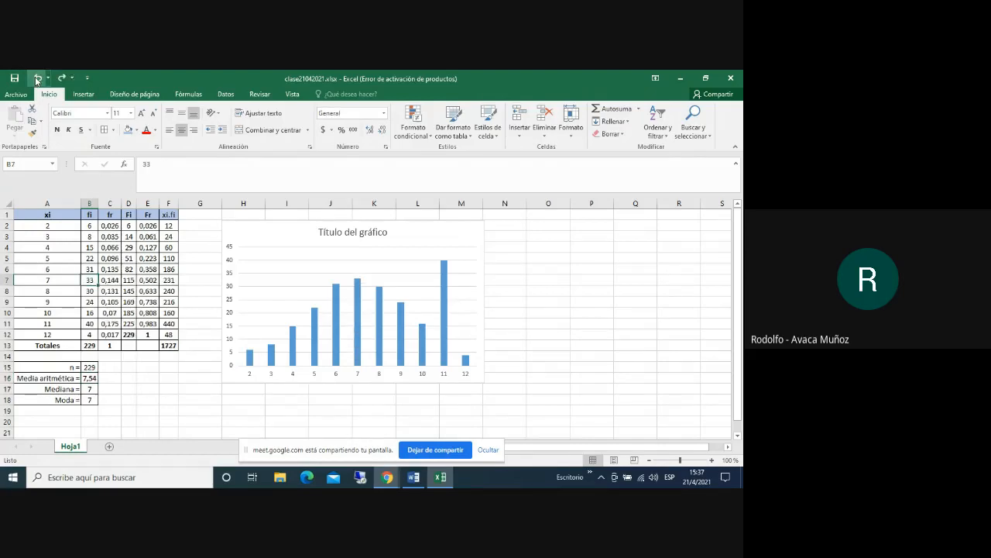
click(36, 78)
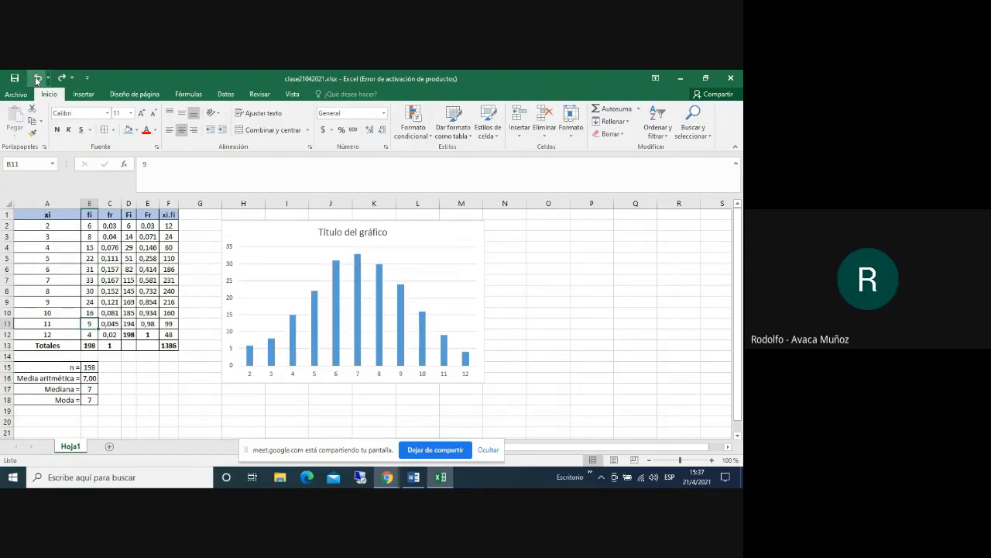
click(37, 78)
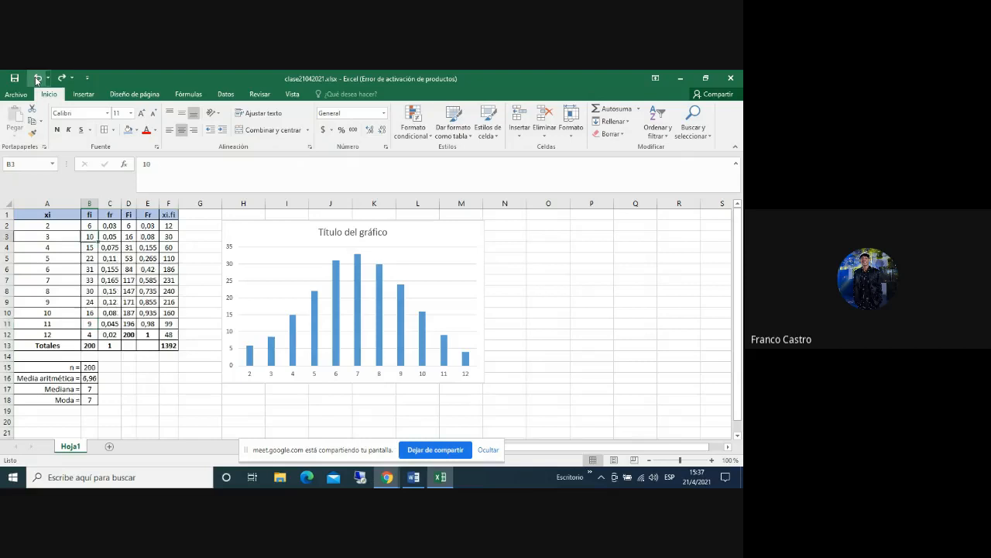
click(37, 79)
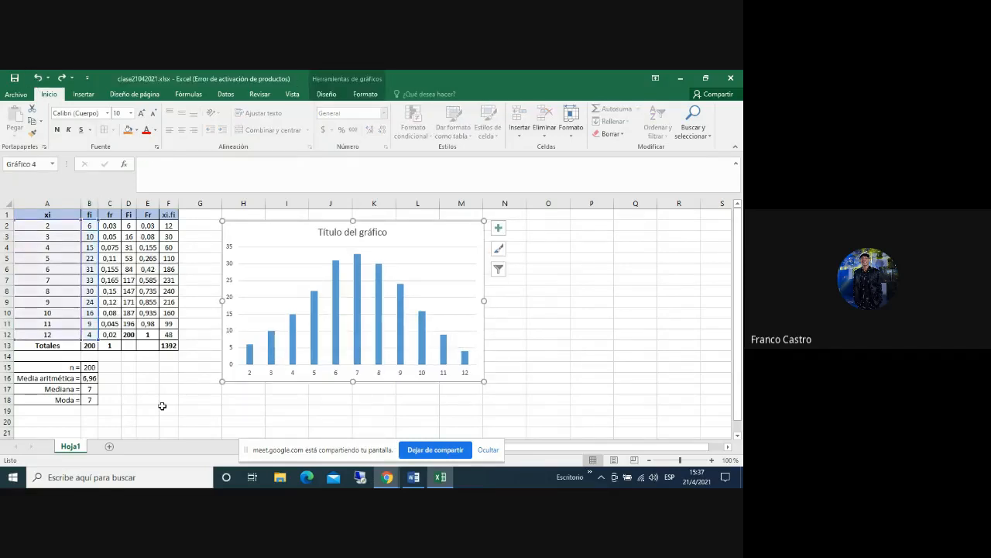
click(162, 407)
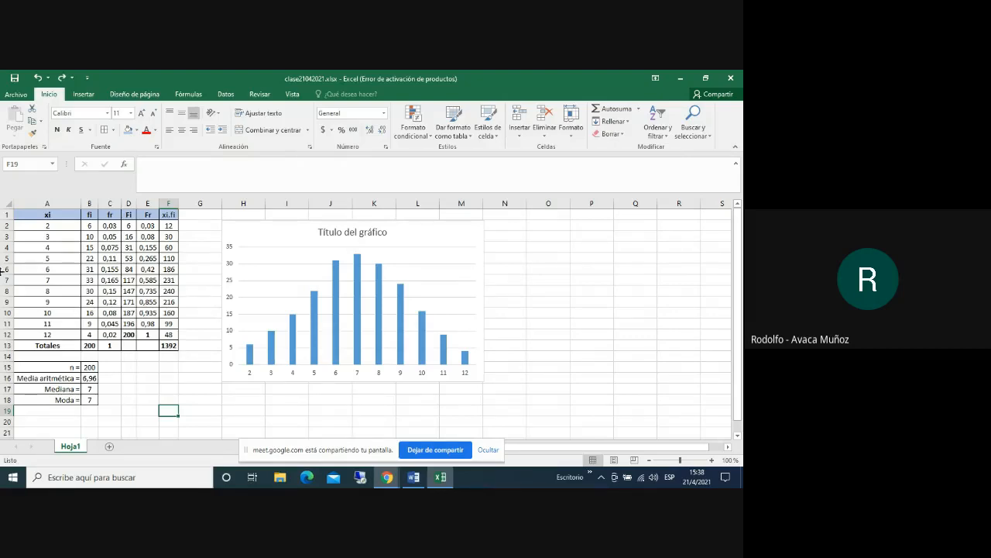
Redo the undone frequency changes, reapplying 8 in cell B3, 40 in cell B11 and 4 in cell B7
click(61, 78)
click(60, 81)
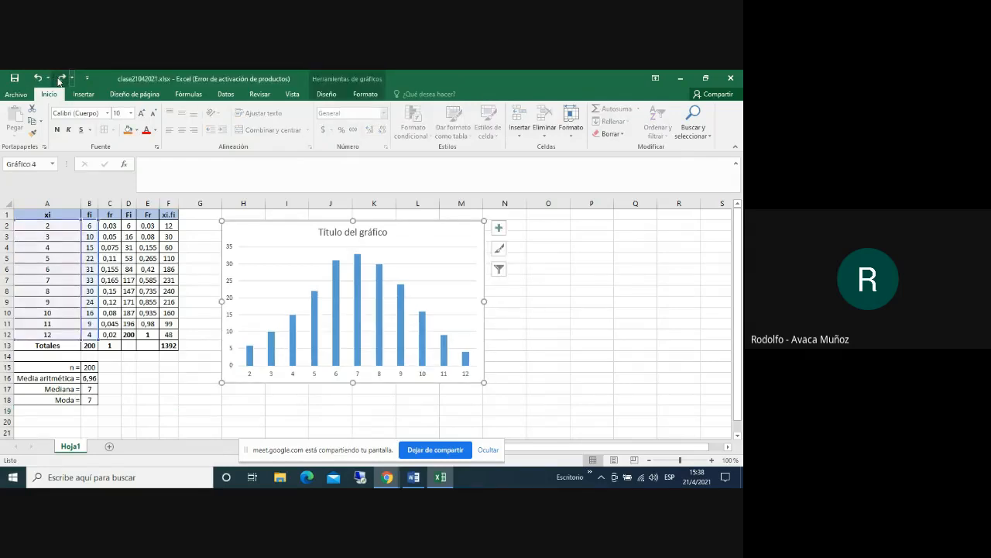
click(60, 81)
click(60, 81)
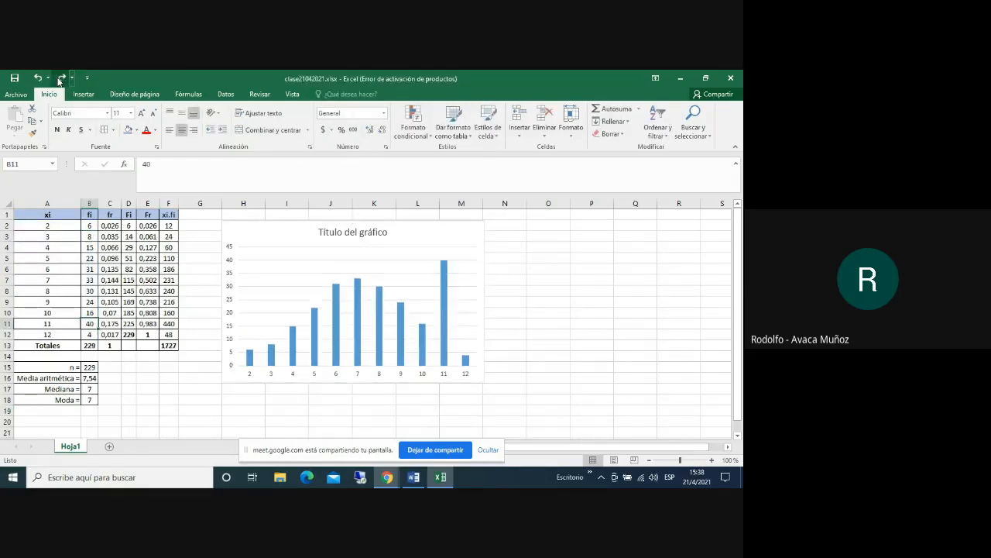
click(59, 81)
click(59, 81)
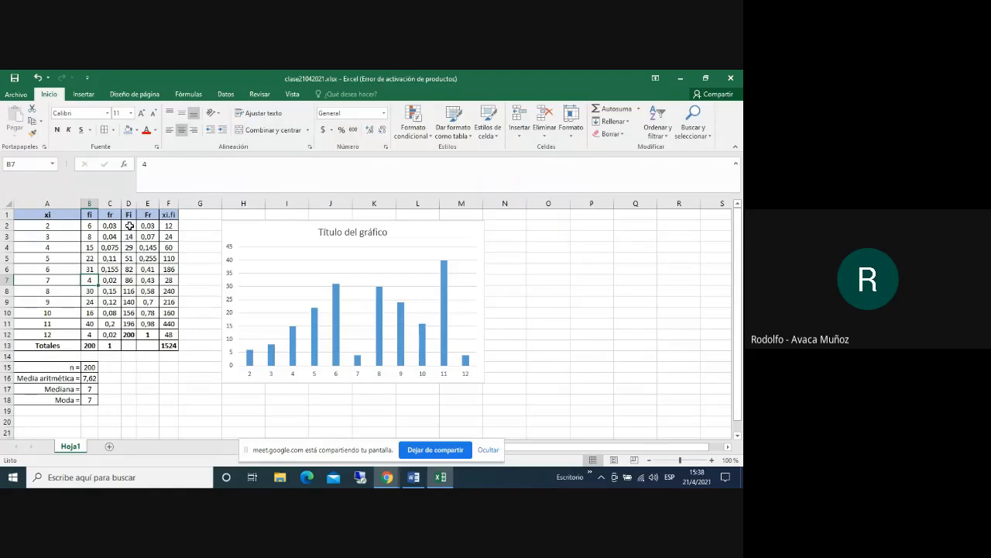
Using the cumulative frequencies in column D, set the median in B17 to 8 and the mode in B18 to 11
click(129, 292)
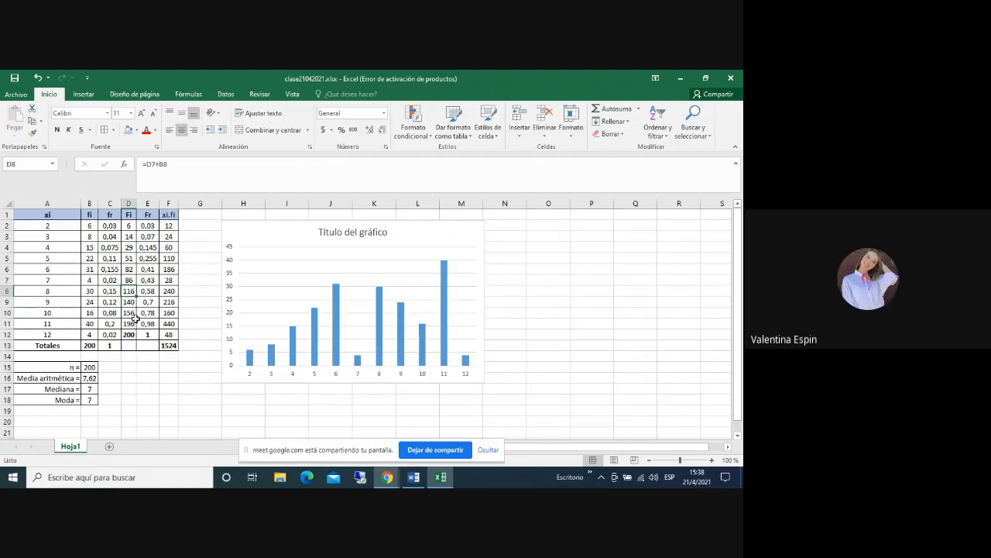
click(86, 390)
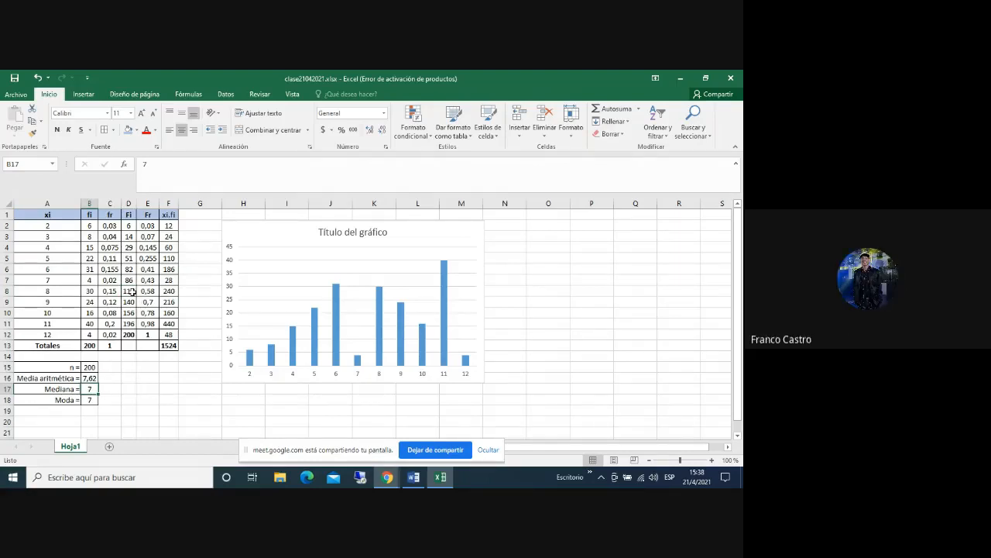
text(8)
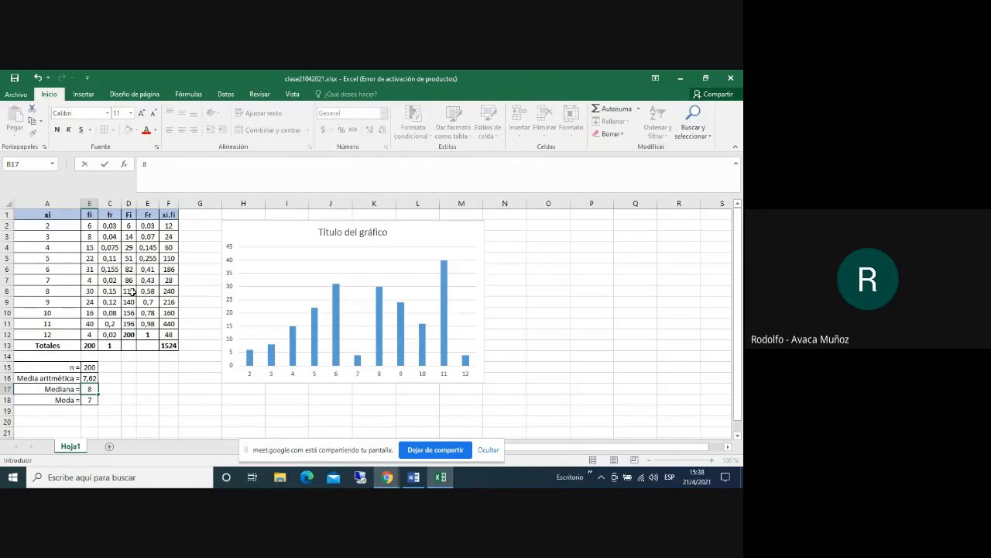
click(87, 398)
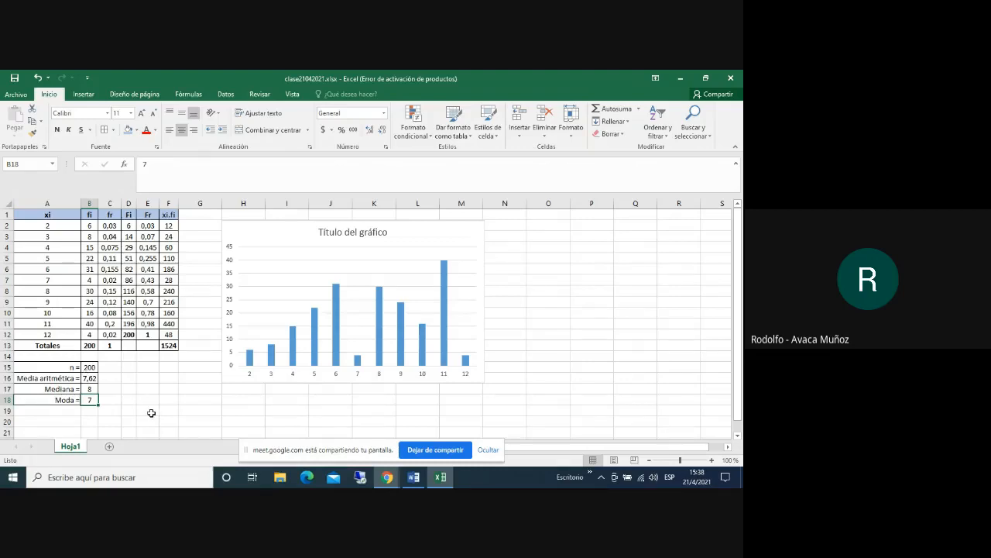
text(11)
key(Return)
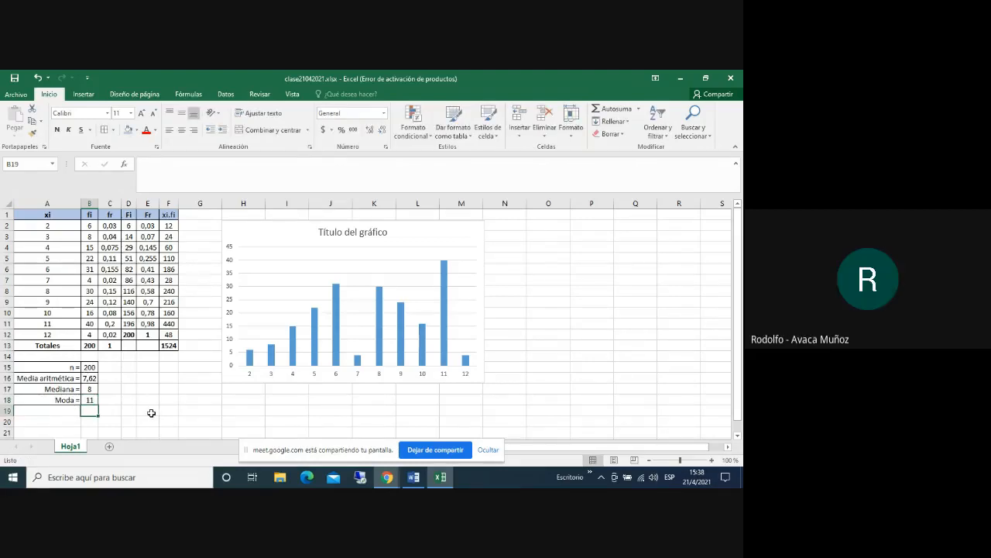
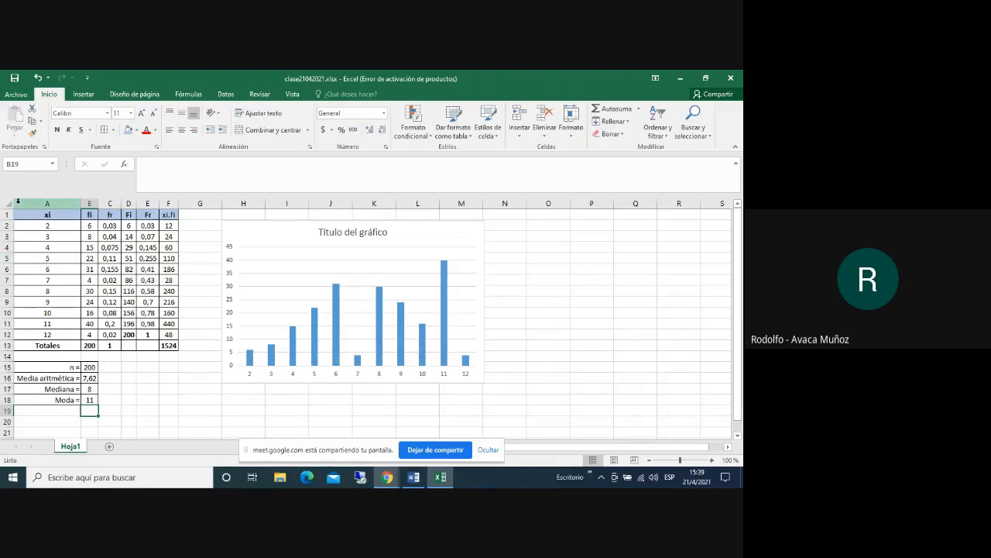
Undo all test changes to the mode, the median and the frequencies in B7, B11 and B3, and save the workbook
click(37, 77)
click(37, 77)
click(38, 77)
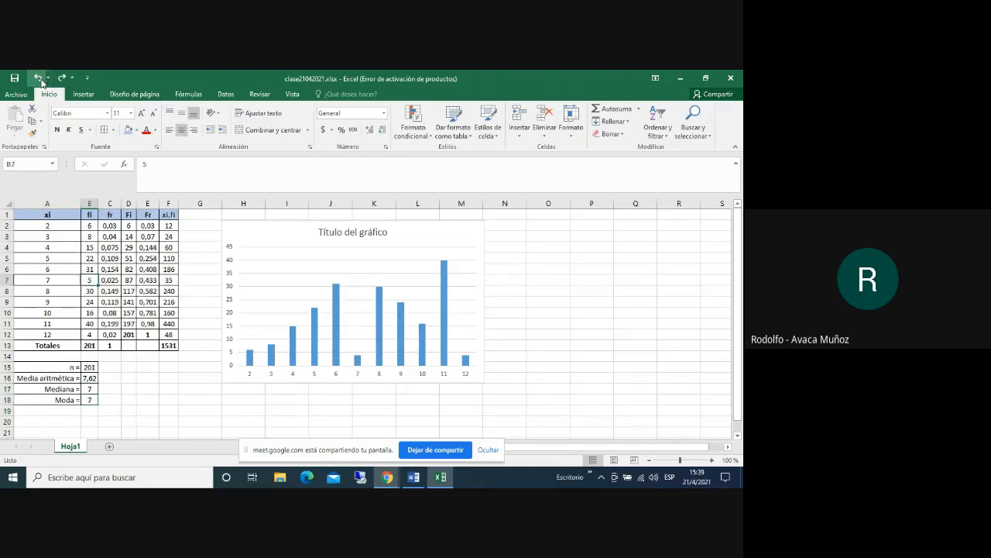
click(38, 77)
click(37, 77)
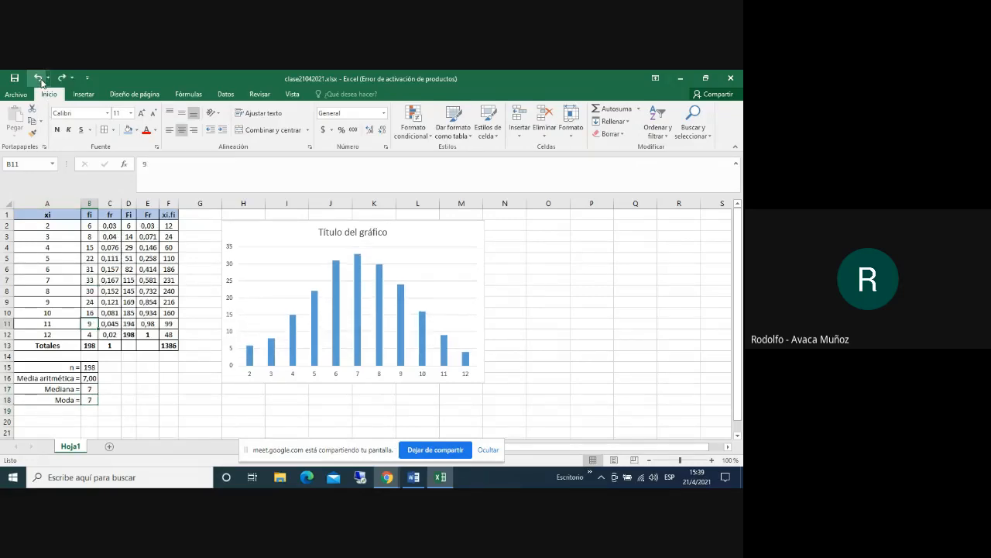
click(37, 78)
click(37, 77)
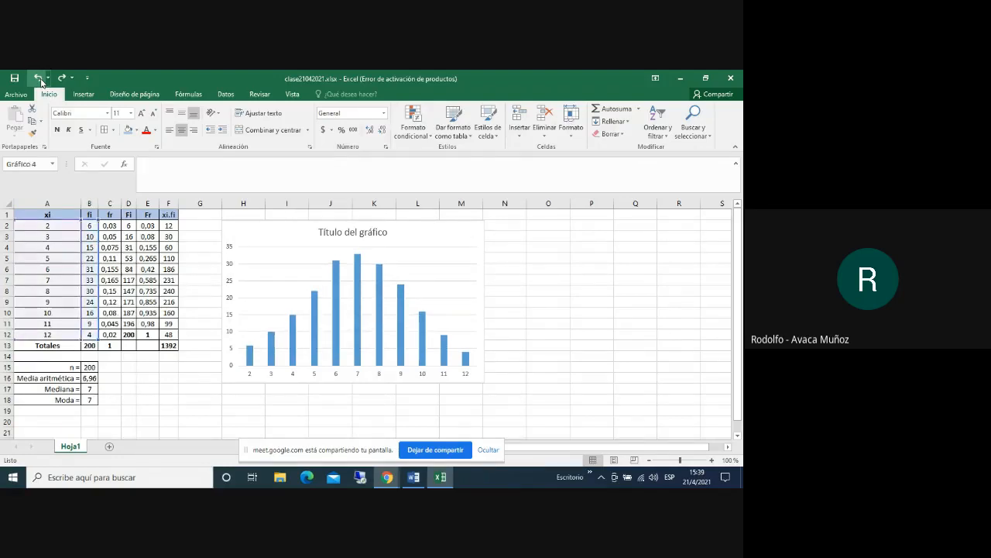
click(186, 399)
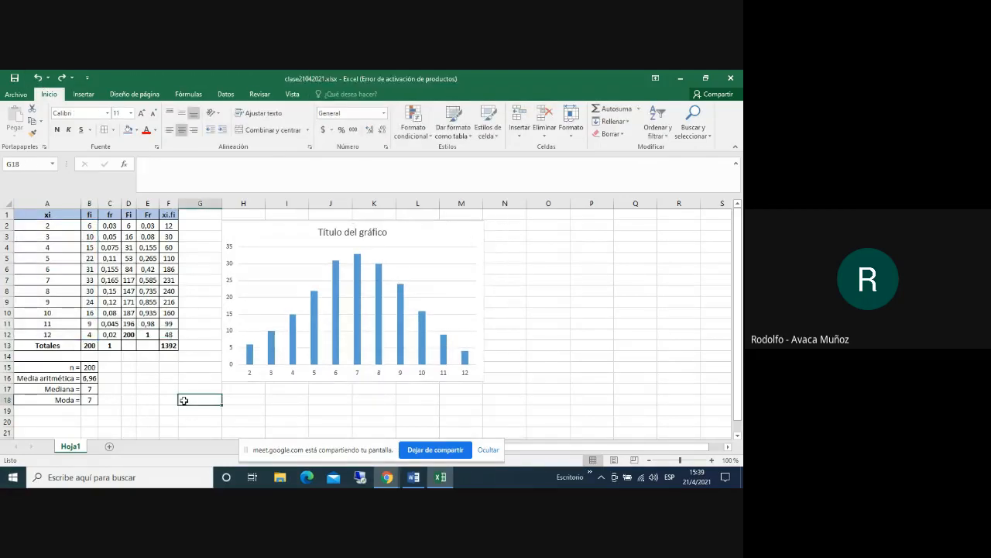
click(14, 79)
Switch to the Word document primera clase.docx and insert a run of blank lines between the two-dice exercise and the dentist exercise
mouse_move(415, 477)
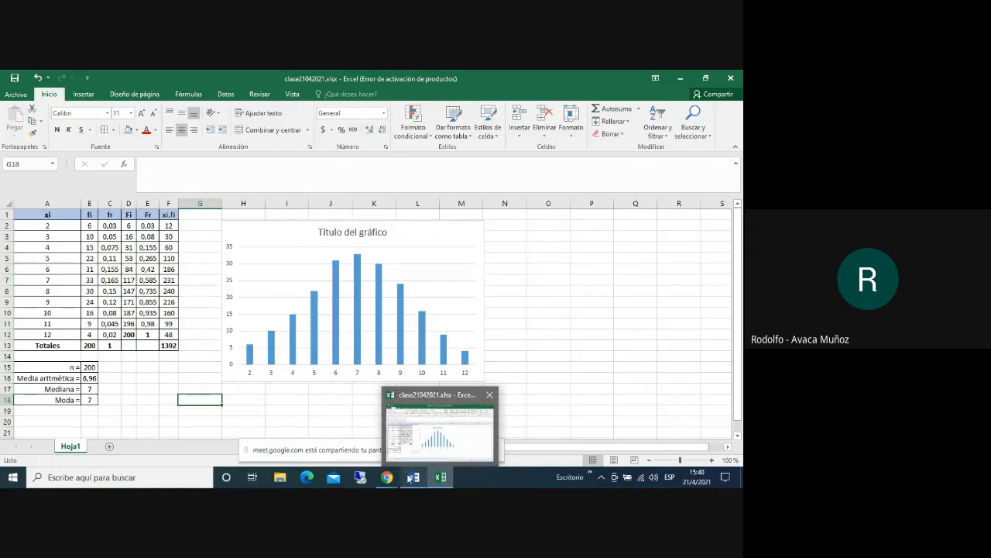
click(458, 426)
scroll(585, 316, down, 7)
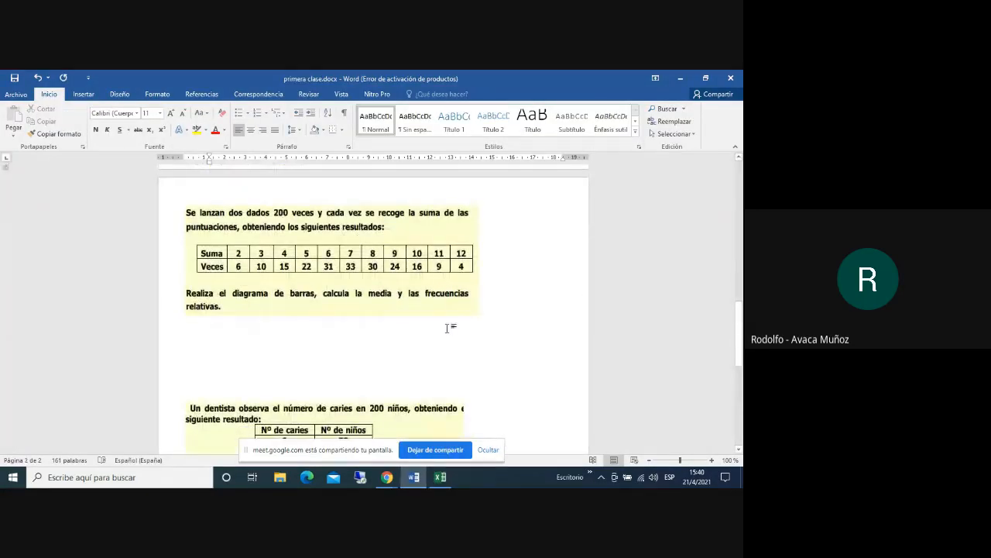
click(447, 328)
key(Return)
key(Return)
key(Return)
key(Return)
key(Return)
key(Return)
key(Return)
key(Return)
key(Return)
key(Return)
key(Return)
key(Return)
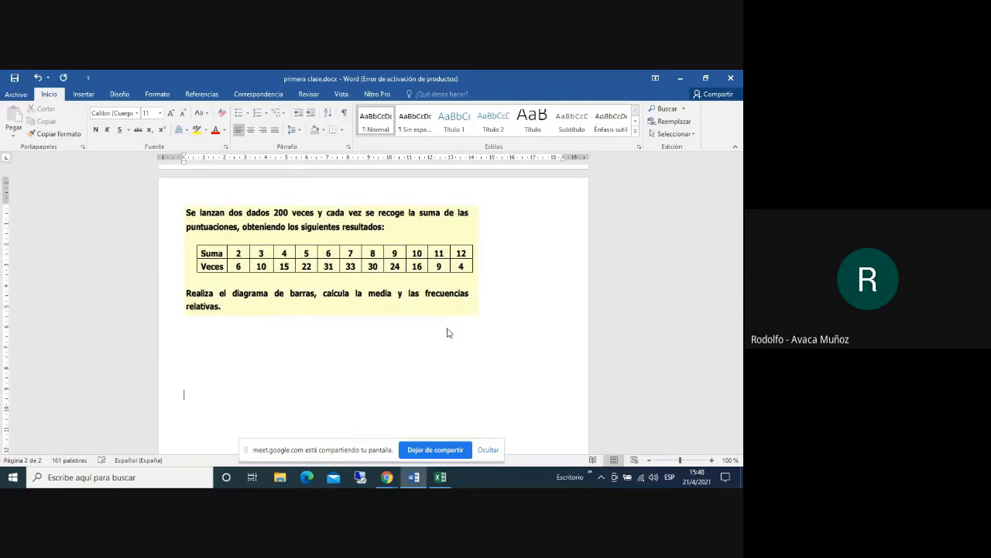
key(Return)
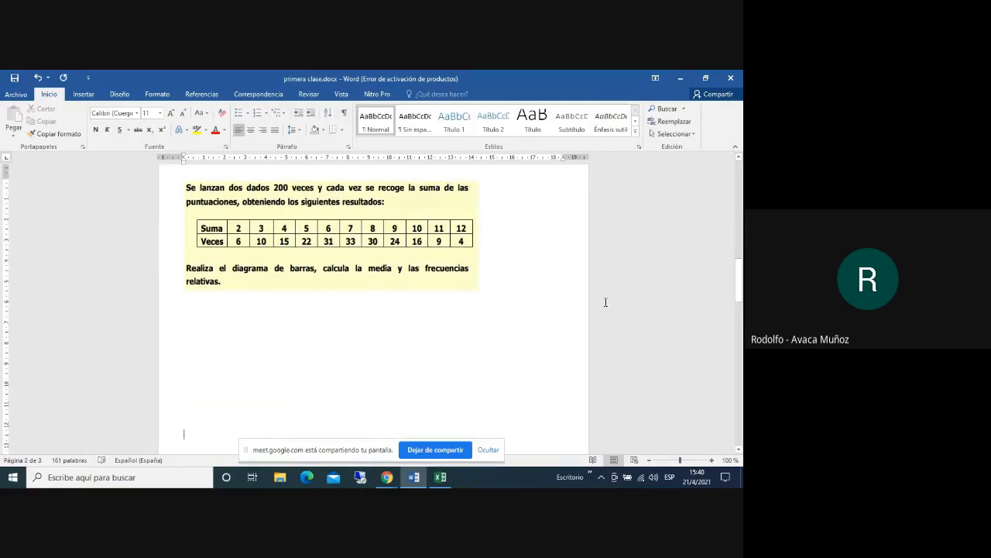
key(Return)
key(Return)
scroll(617, 300, up, 1)
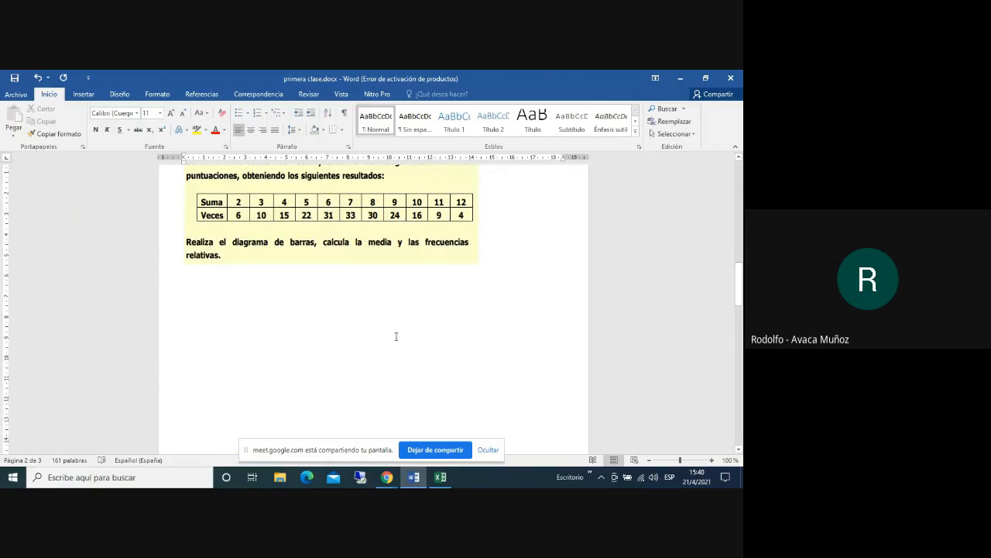
Copy the Excel range A1:F18, paste it below the two-dice exercise in the Word document, and save the document
click(439, 477)
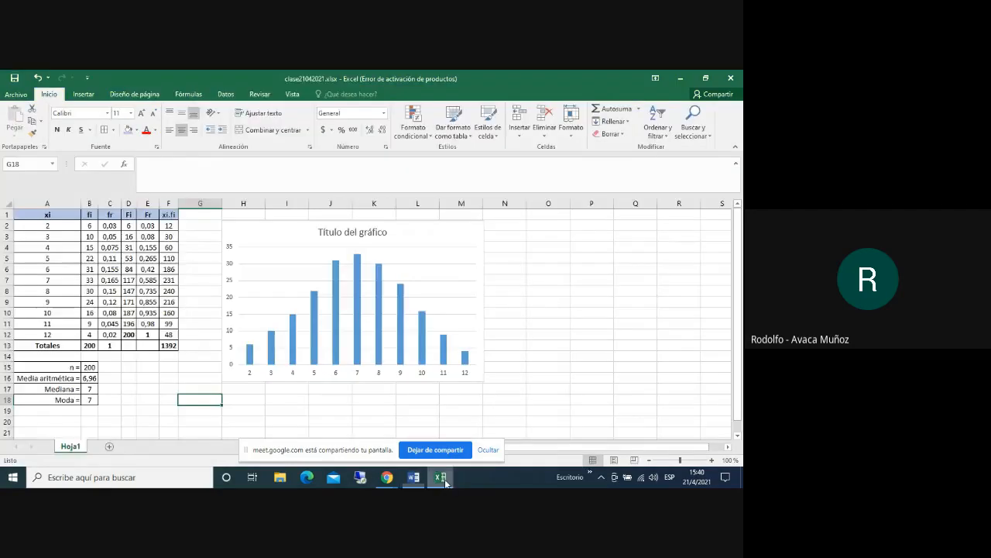
drag(36, 211, 166, 398)
right_click(166, 398)
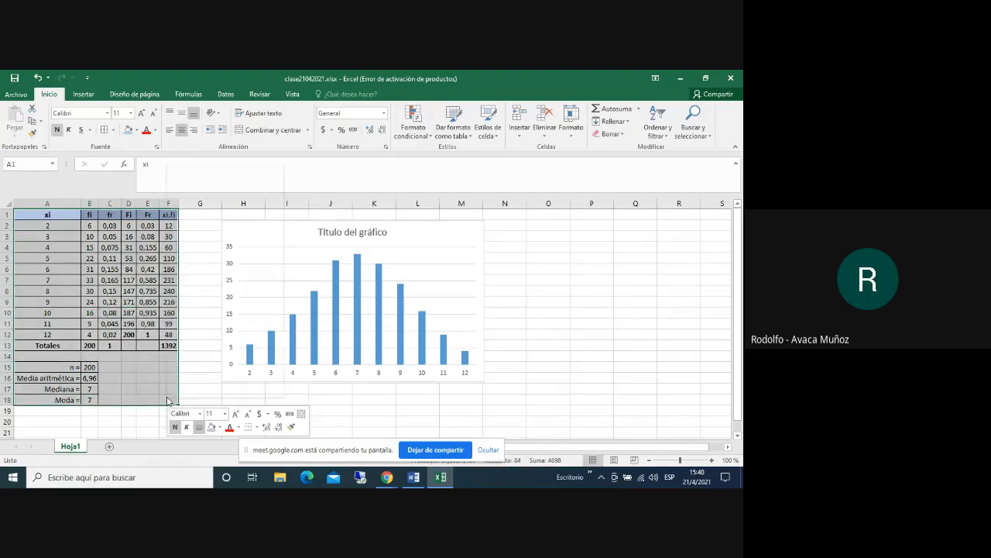
click(194, 186)
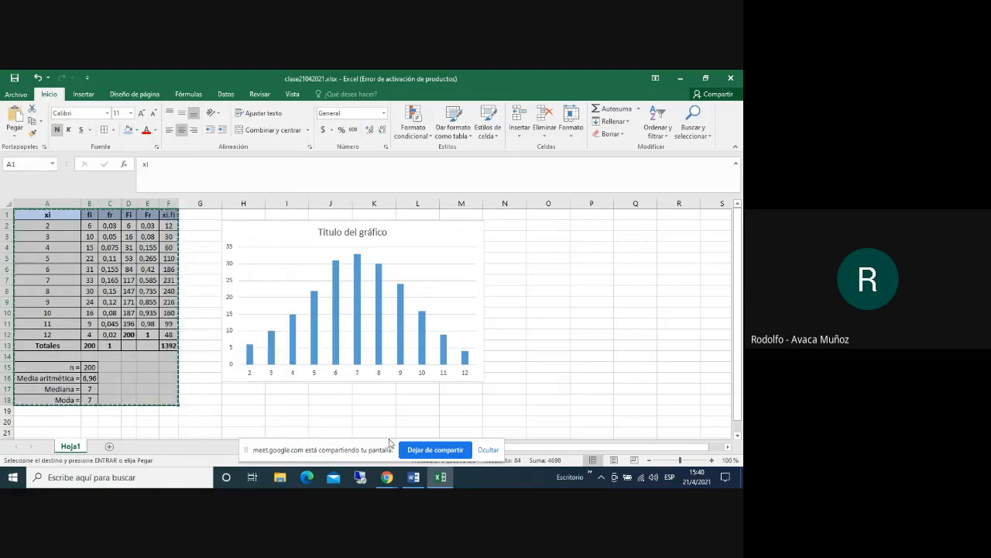
click(413, 477)
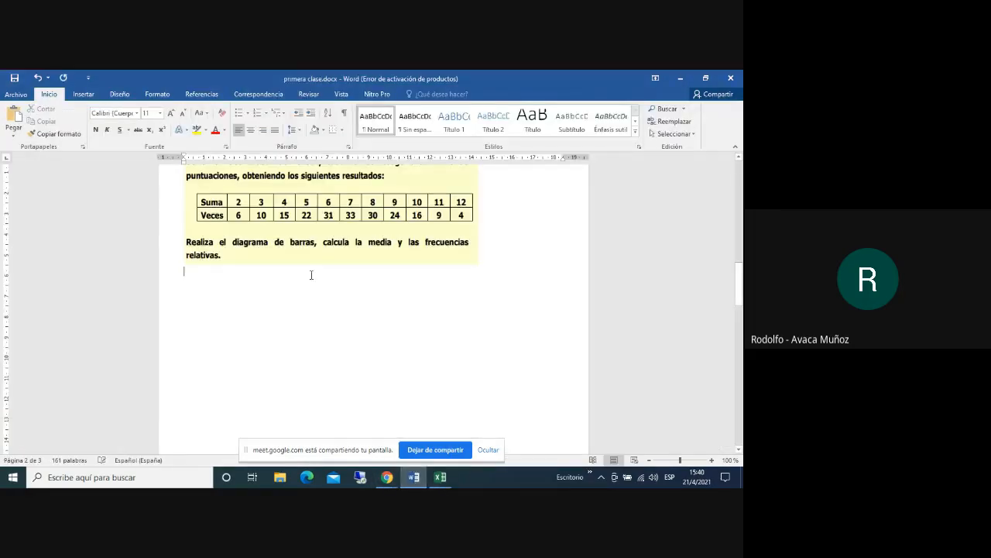
right_click(311, 275)
click(327, 323)
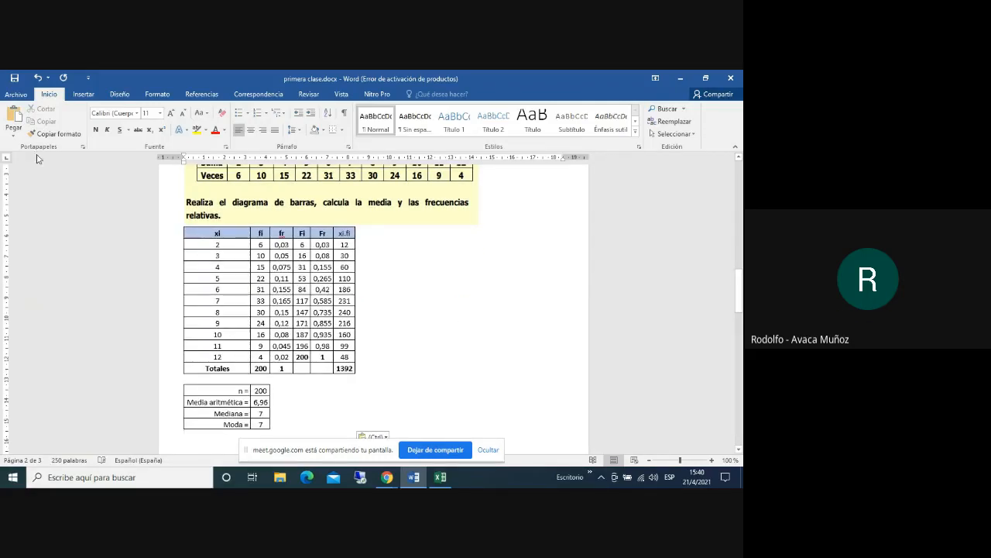
click(14, 79)
Copy the frequency bar chart from Excel, paste it below the results table in the Word document and centre it
click(442, 478)
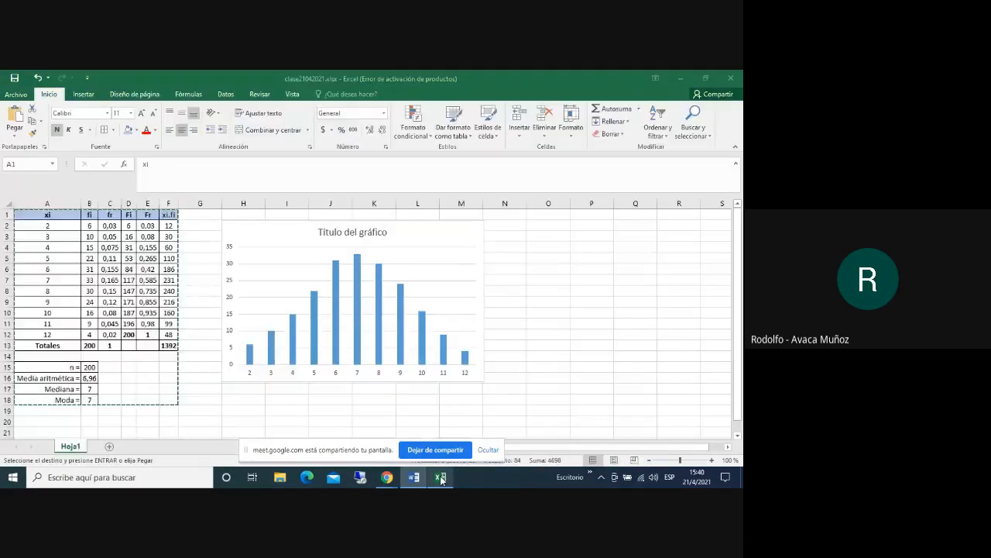
click(581, 258)
click(480, 226)
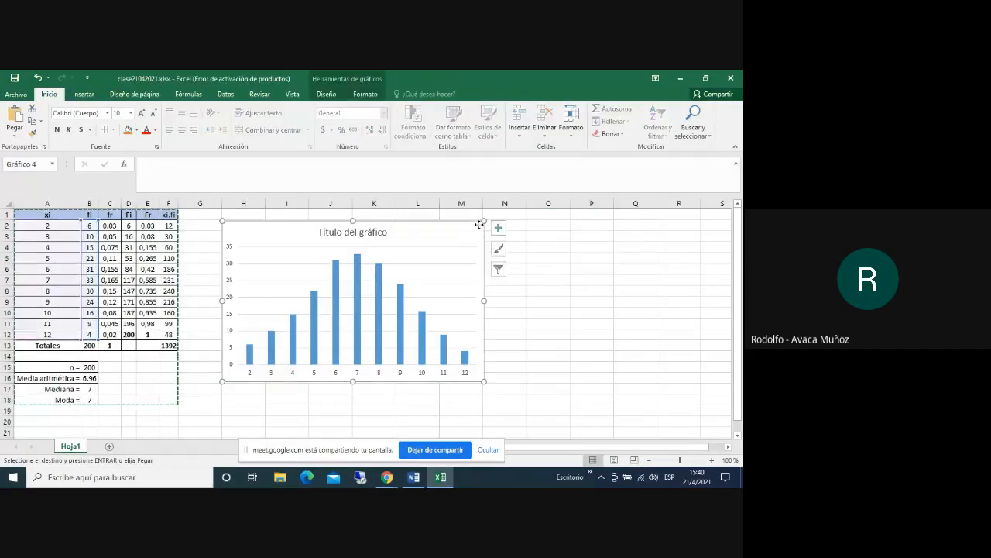
right_click(481, 225)
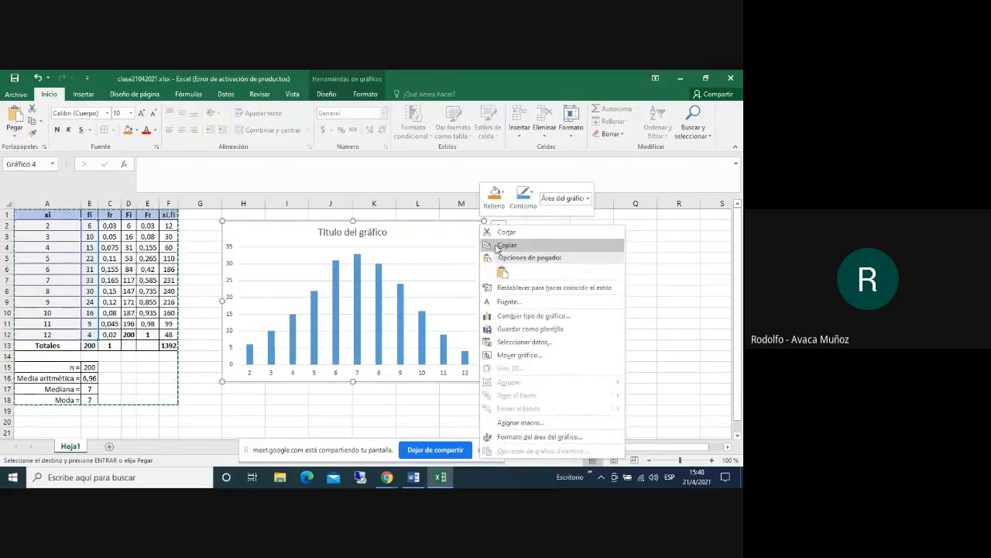
click(492, 245)
click(414, 477)
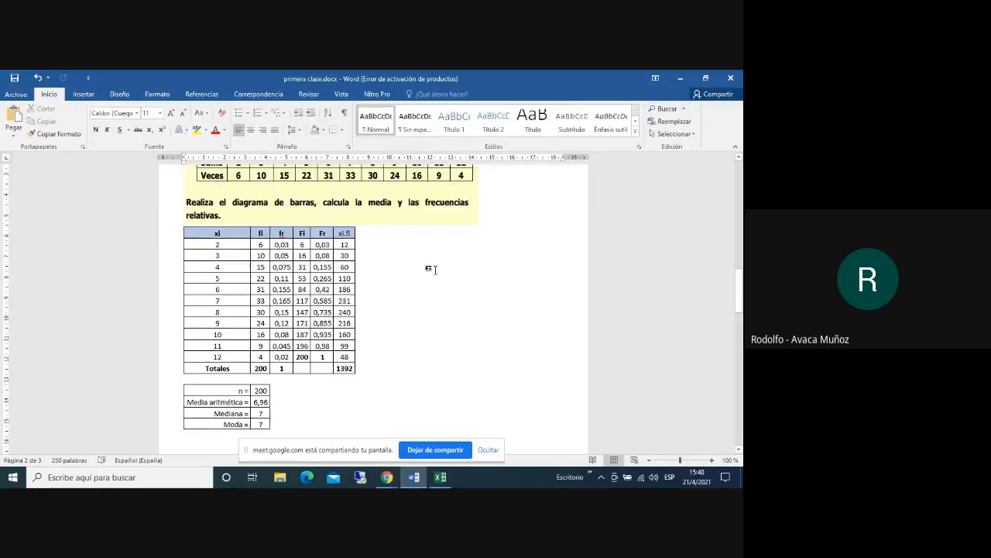
scroll(430, 268, down, 3)
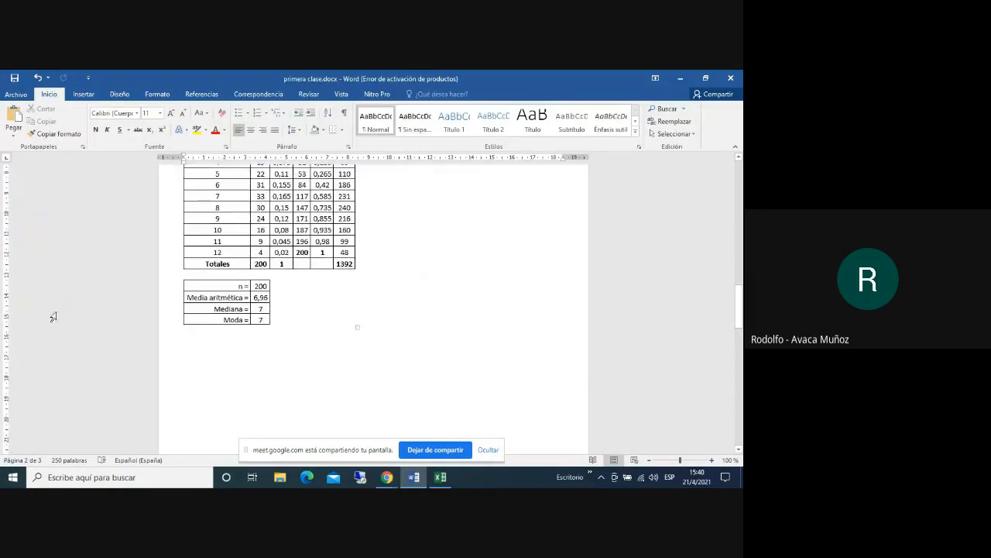
click(22, 116)
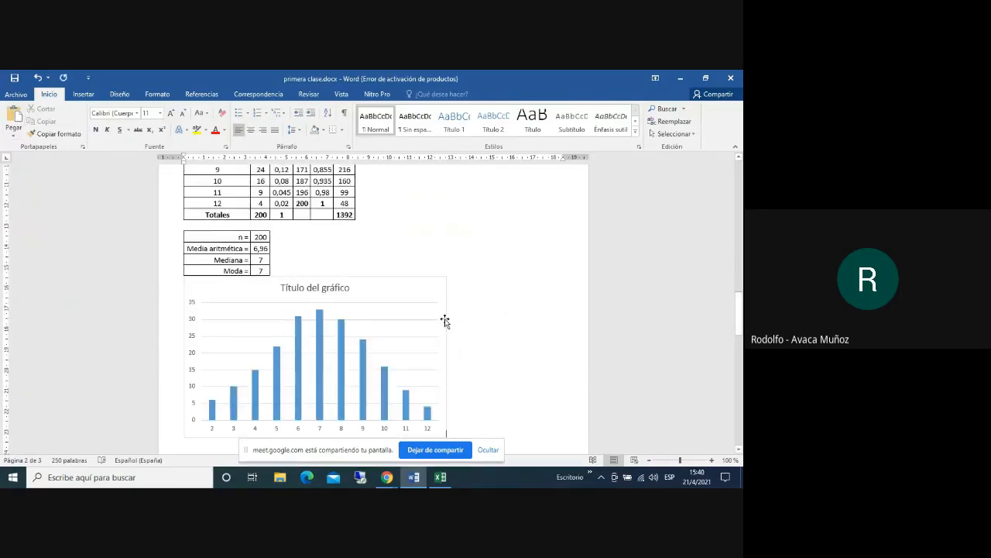
click(445, 321)
click(251, 129)
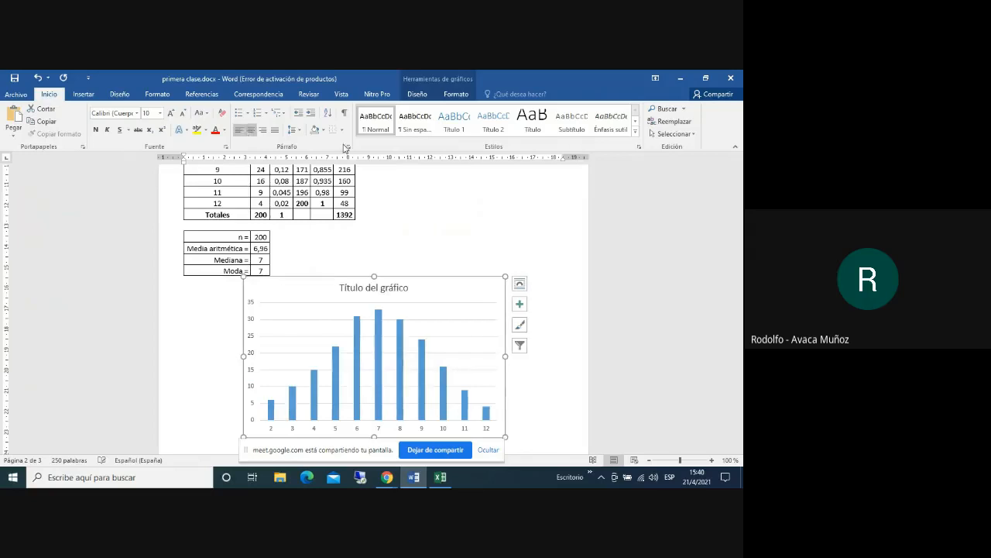
Delete the surplus blank lines above the dentist exercise so it starts at the beginning of page 3
click(519, 215)
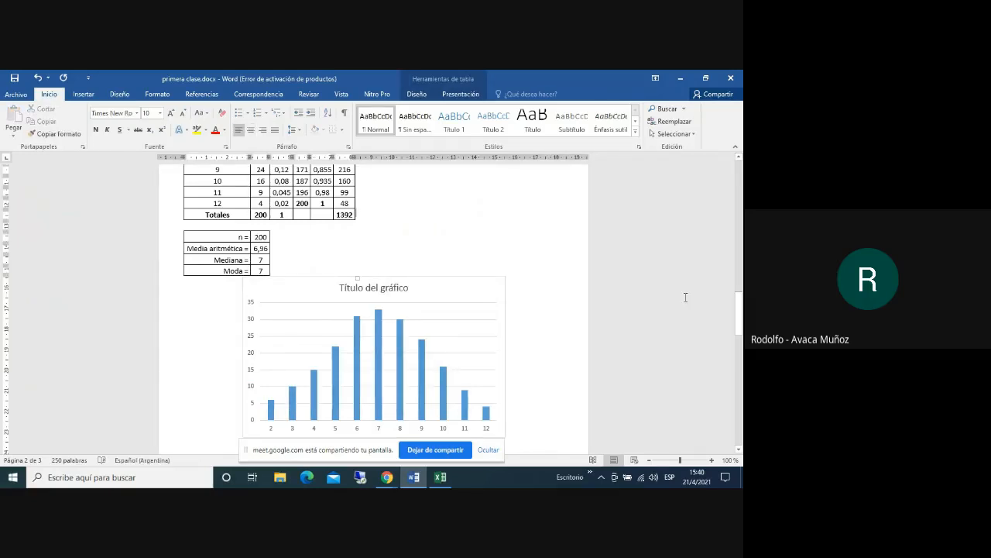
drag(738, 317, 739, 373)
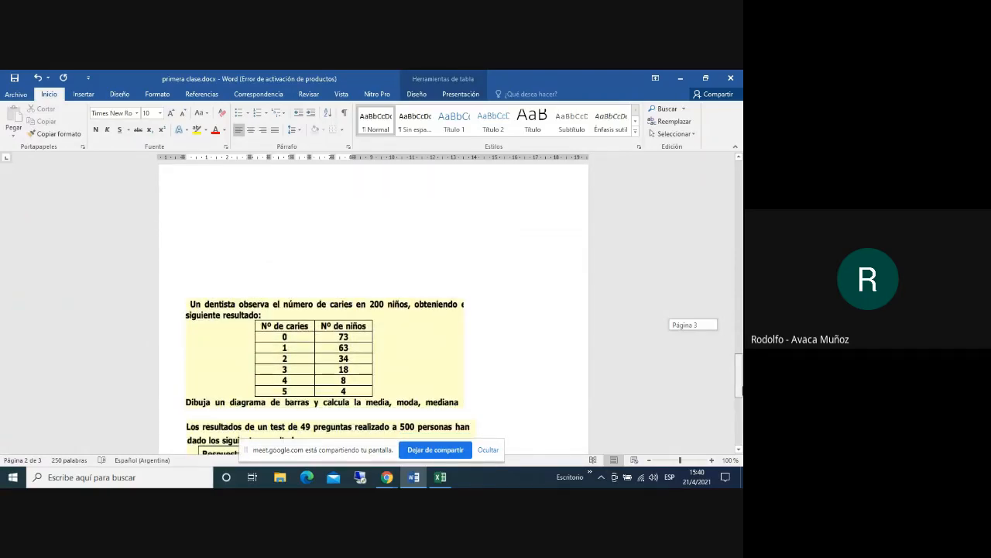
drag(739, 373, 738, 373)
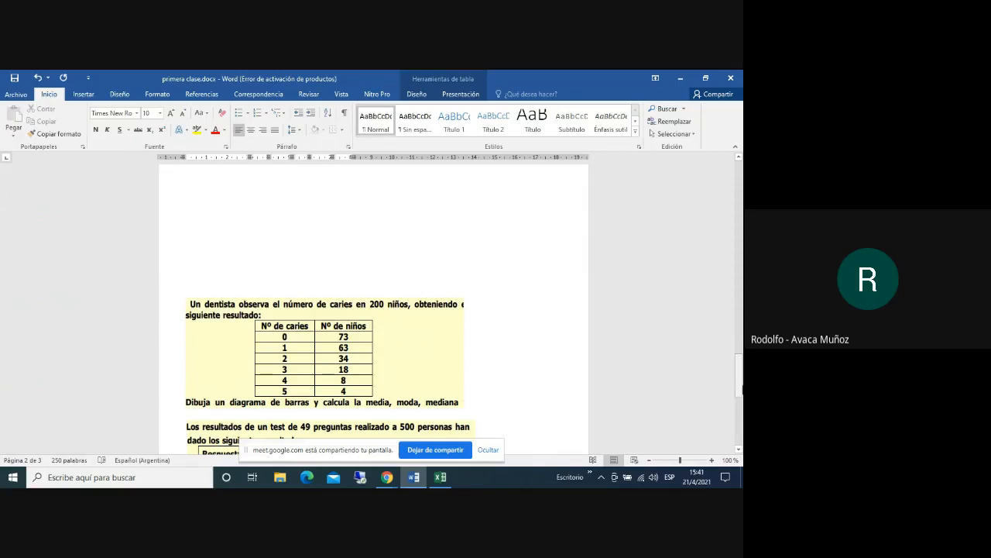
click(398, 182)
key(Delete)
key(Delete)
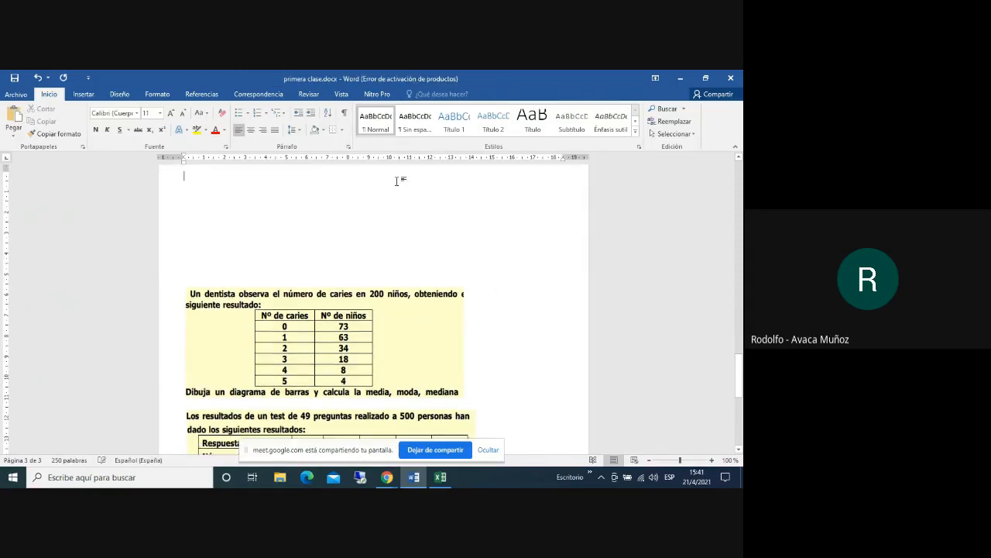
key(Delete)
key(Delete)
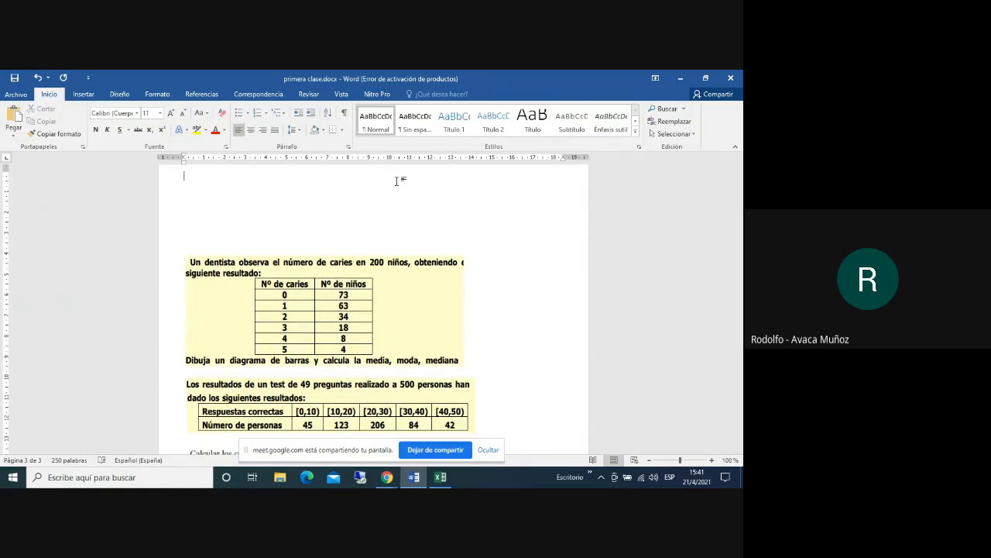
key(Delete)
key(Delete)
key(Delete)
key(Delete)
key(Delete)
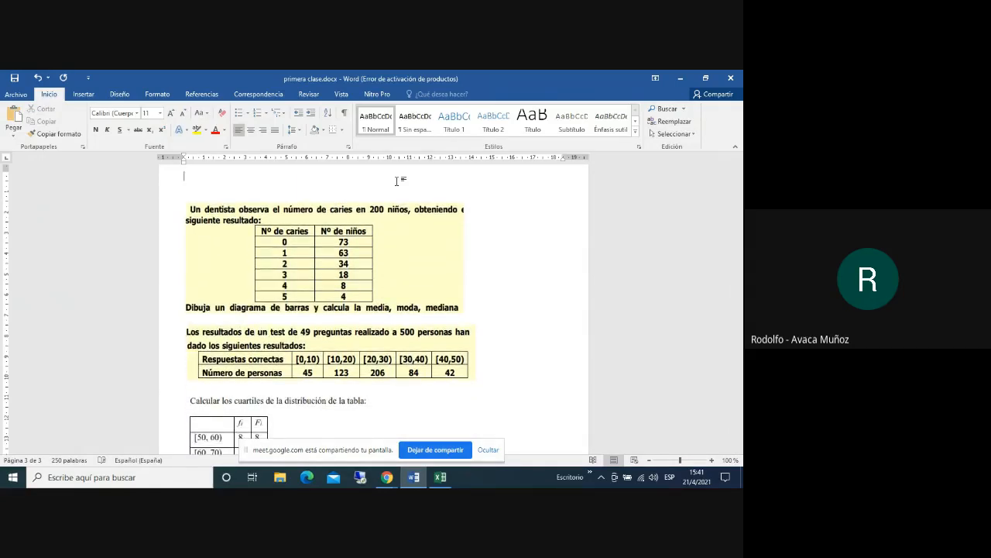
key(Delete)
key(Delete)
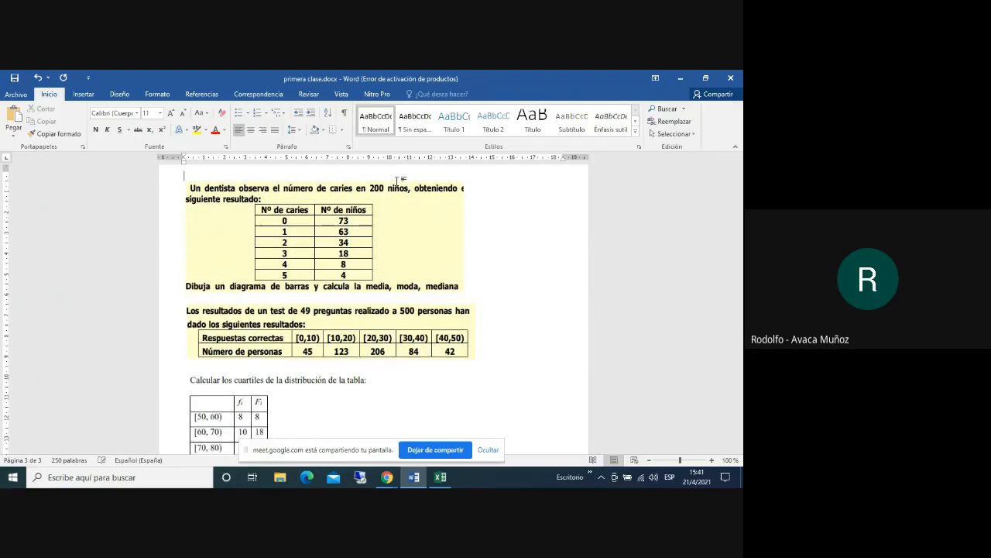
key(Delete)
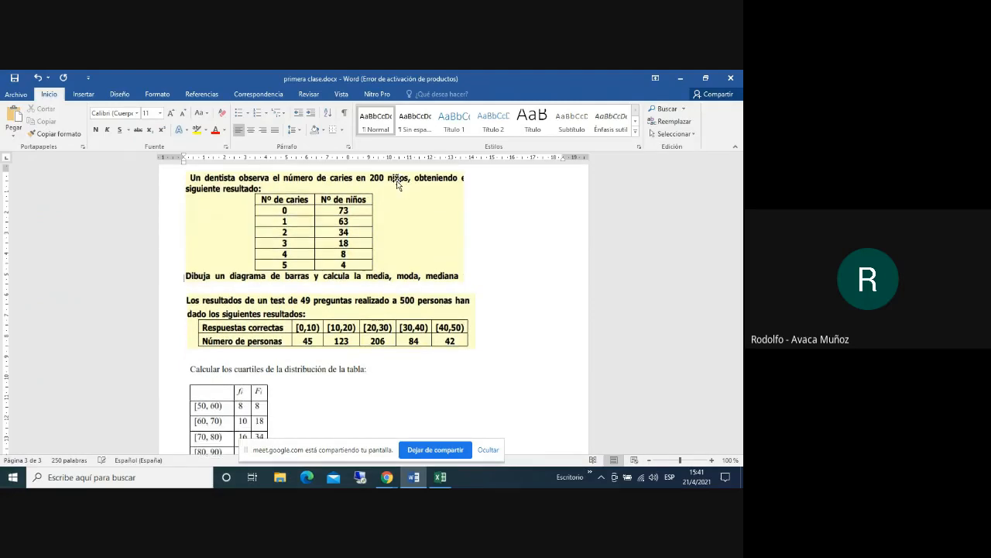
click(260, 179)
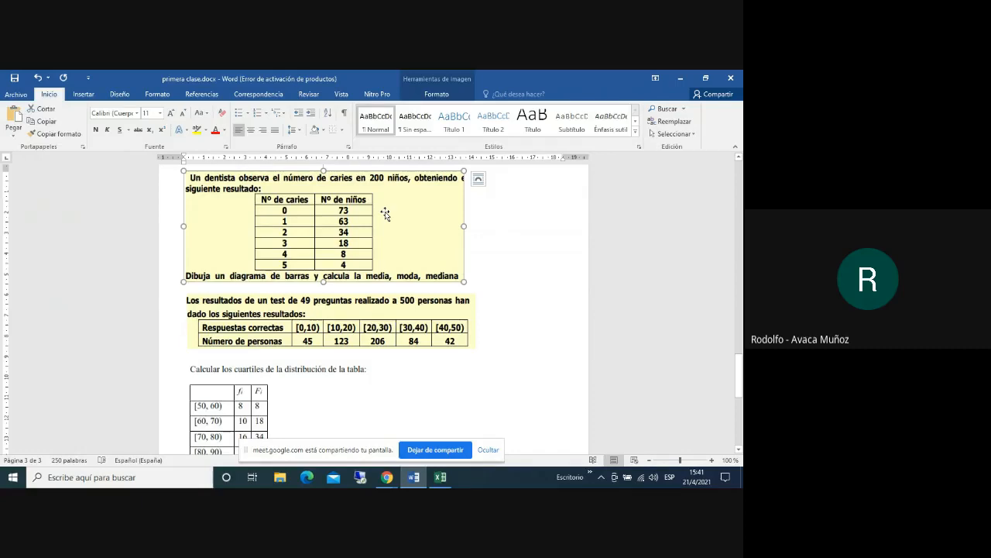
click(501, 242)
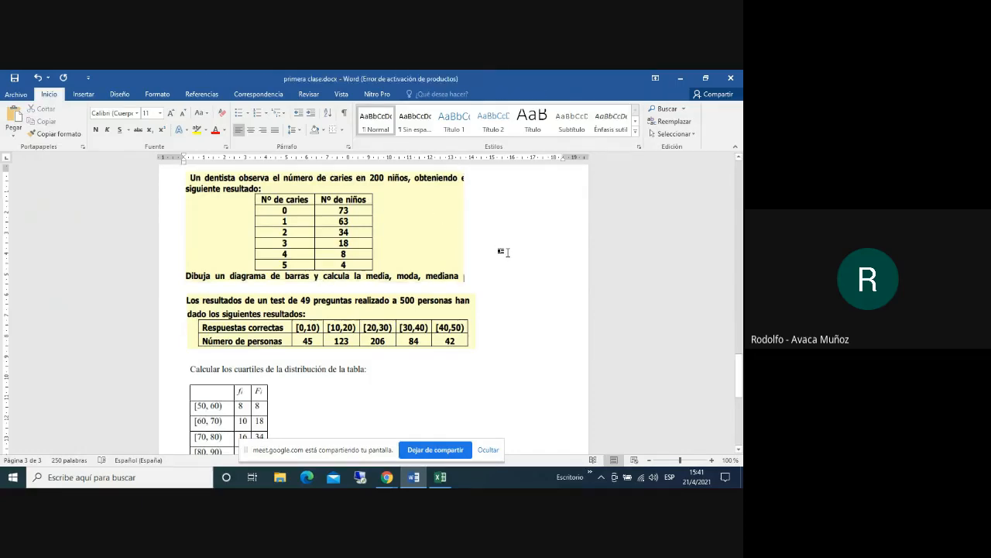
key(Return)
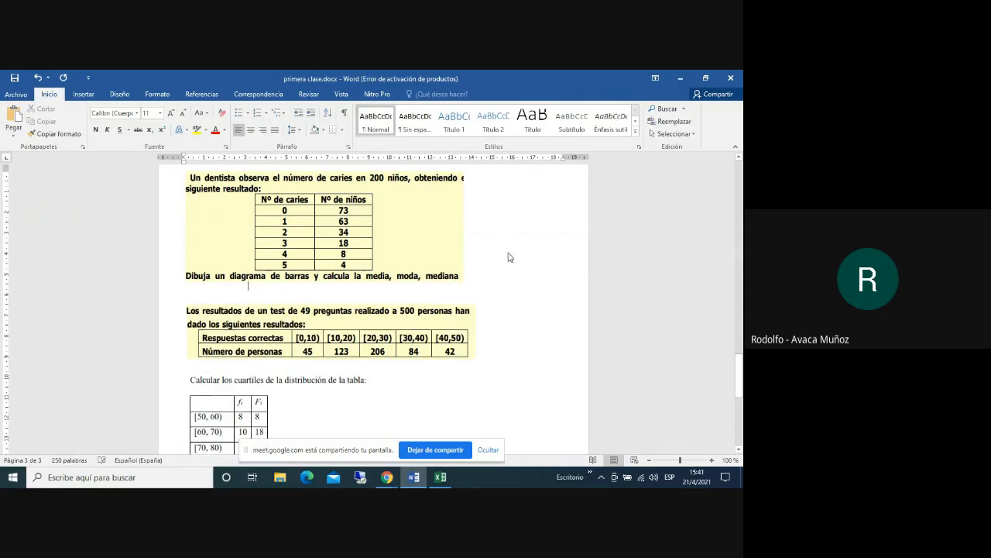
key(Return)
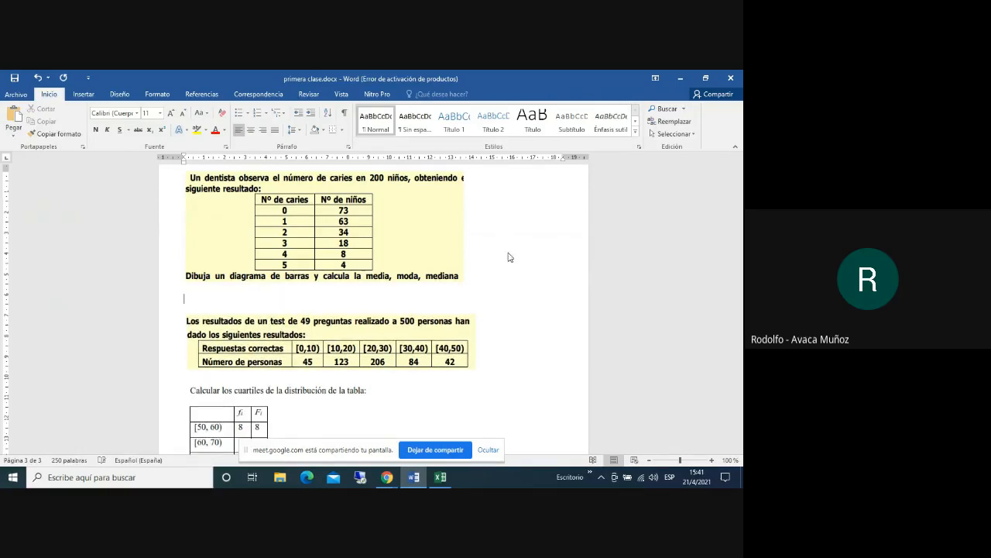
key(Delete)
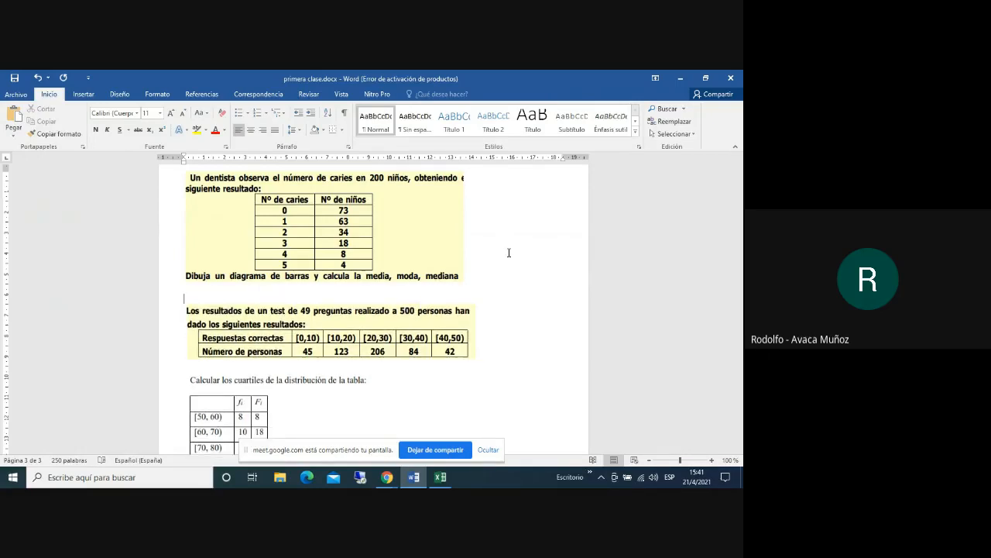
key(Delete)
Insert a run of blank lines between the 500-person test exercise and the quartiles exercise
click(516, 341)
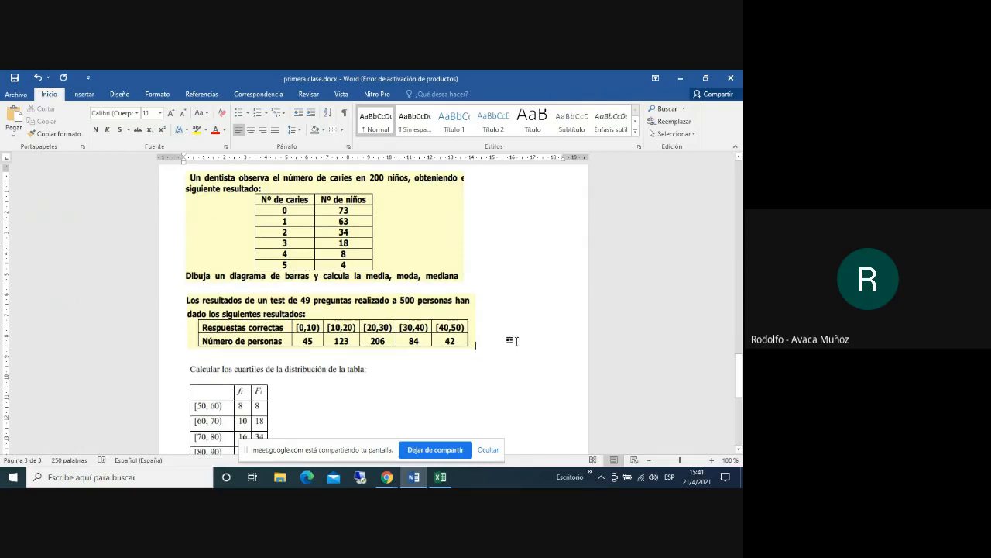
key(Return)
key(Return)
key(Return)
key(Return)
key(Return)
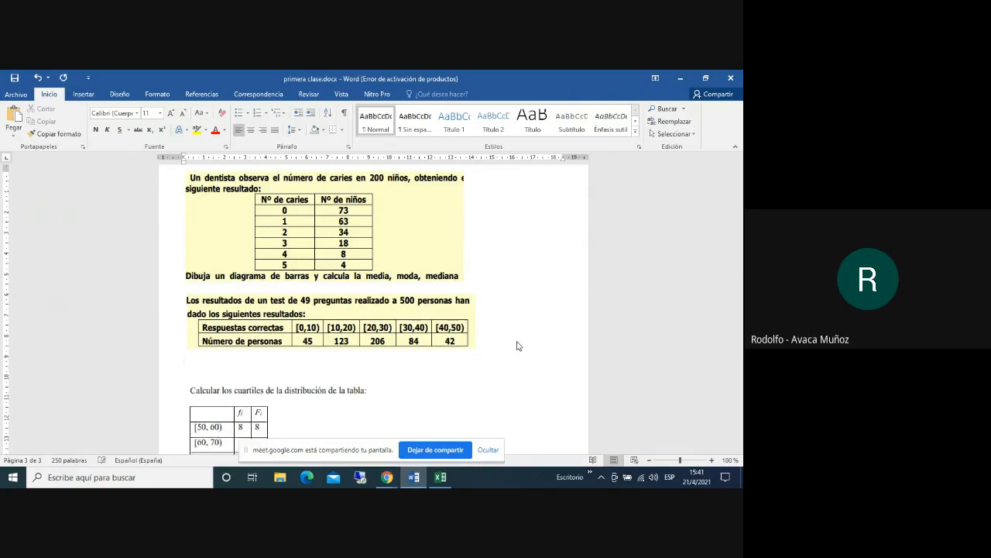
key(Return)
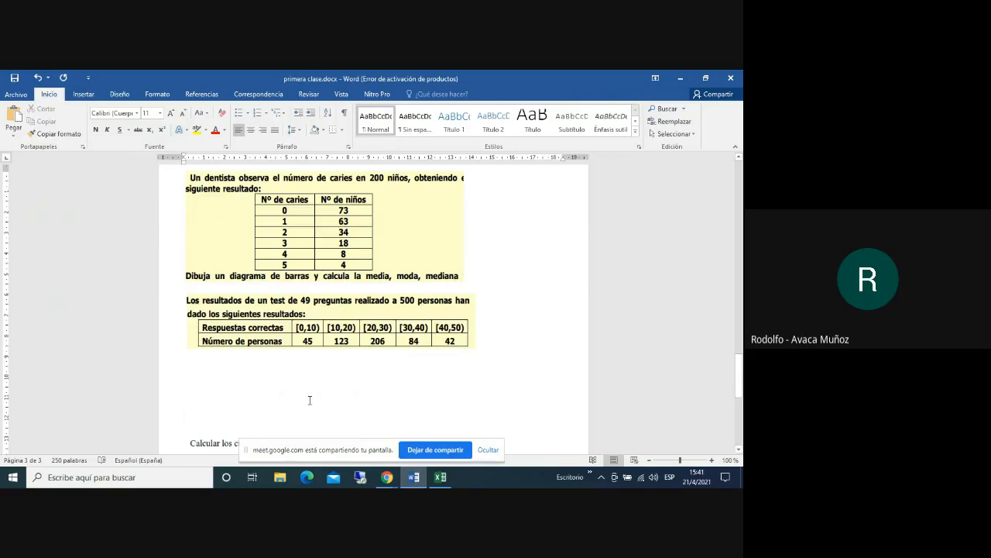
Switch to the Excel workbook clase21042021.xlsx and rename the sheet Hoja1 as "Datos discretos"
click(448, 478)
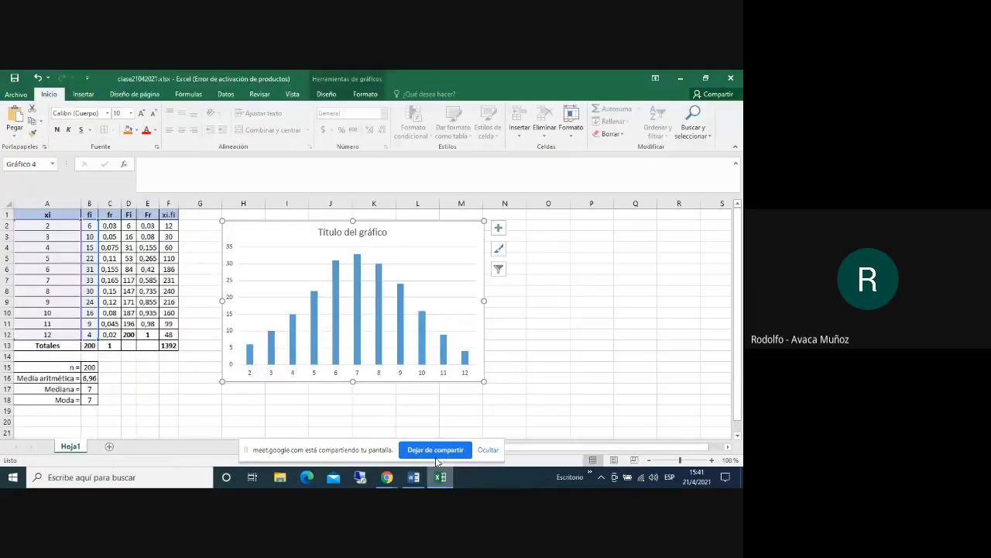
double_click(78, 449)
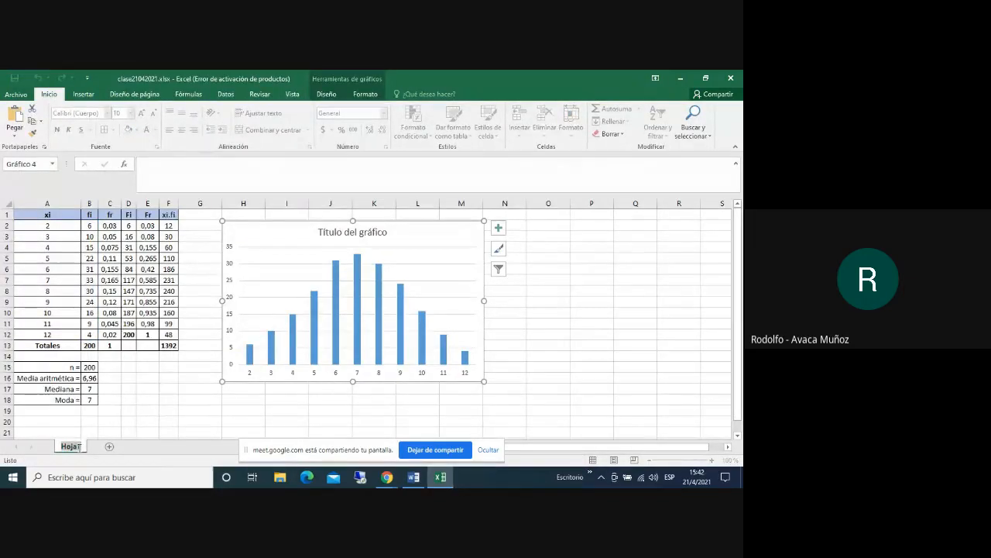
key(BackSpace)
text(Datos discret)
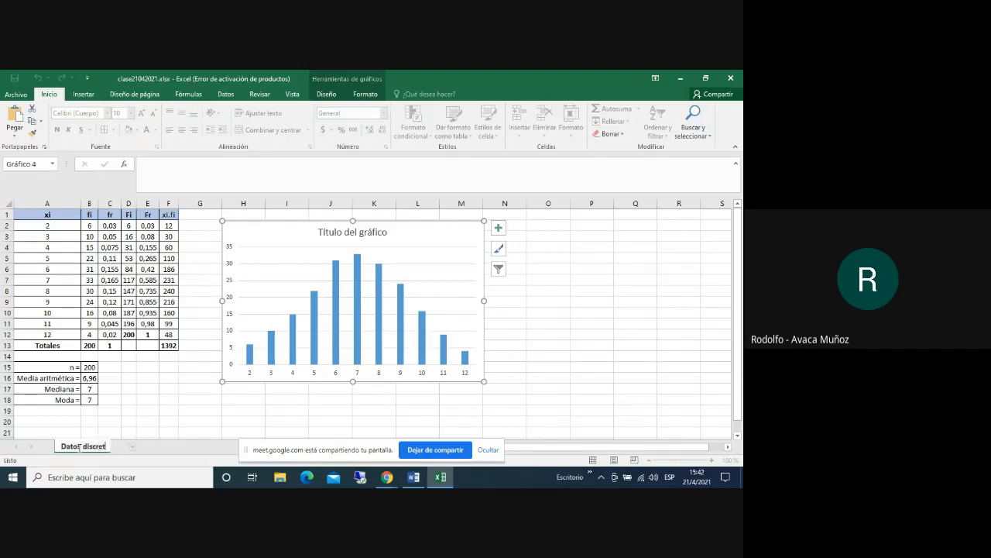
text(os)
Add a second worksheet to the workbook and name it "Variables continuas"
click(141, 447)
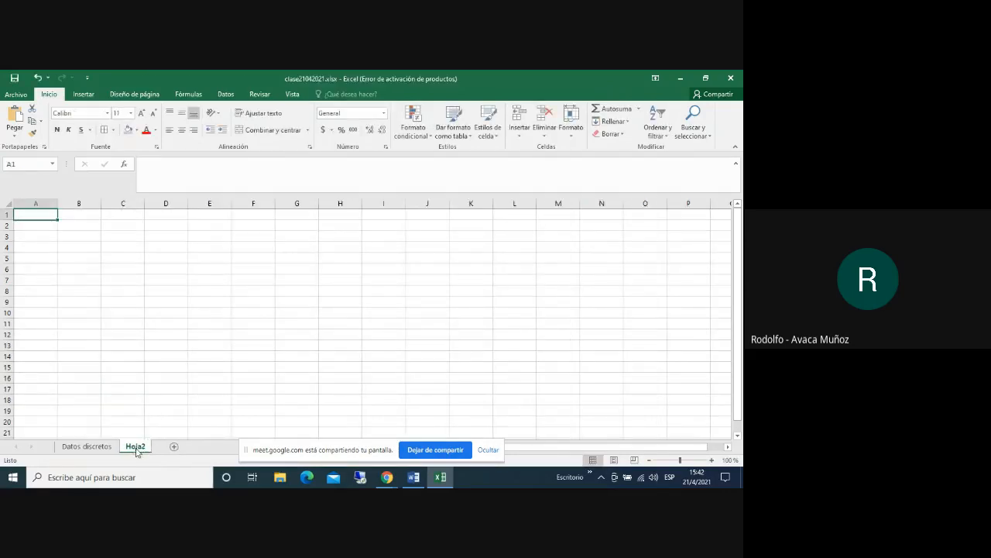
double_click(137, 447)
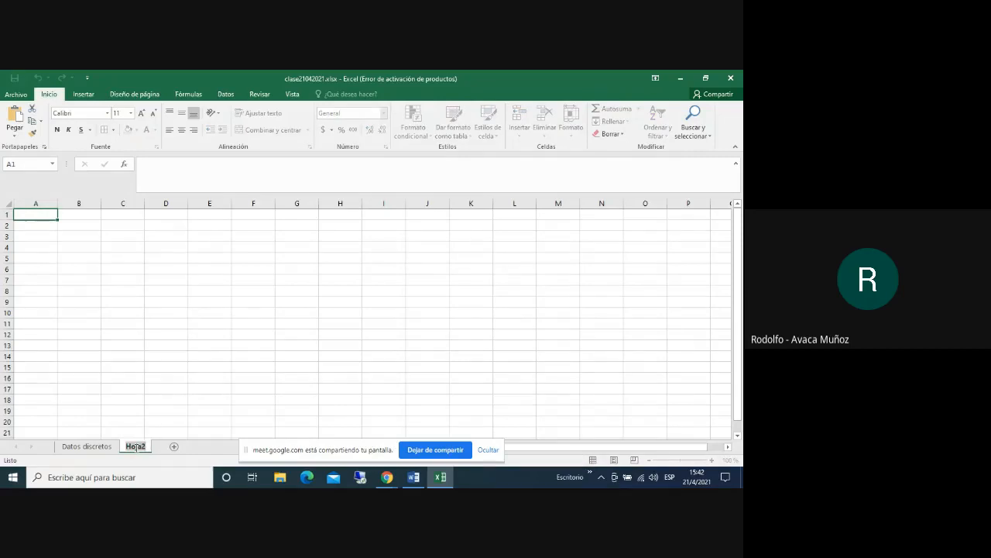
text(Variables co)
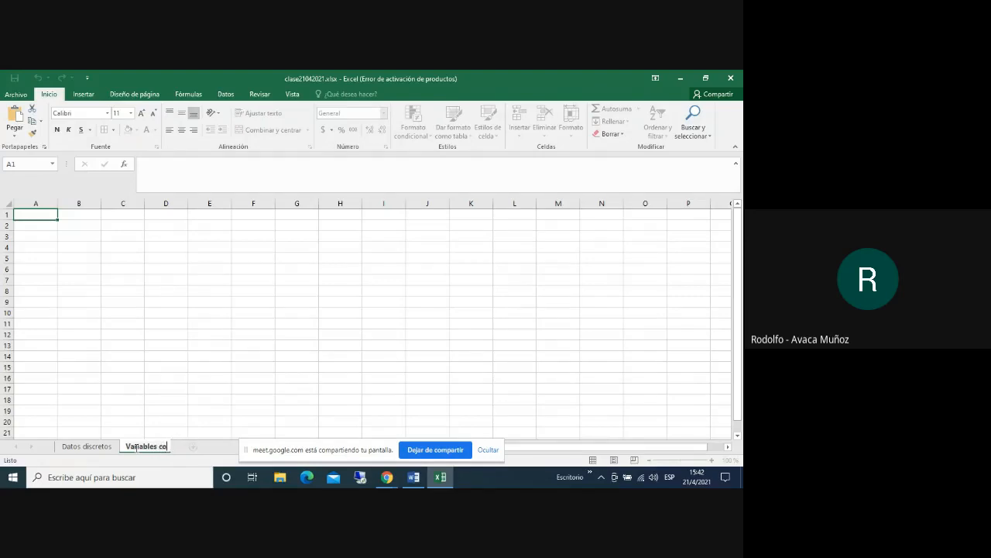
text(ntinuas)
Rename the sheet "Datos discretos" as "Variables discretas"
click(86, 447)
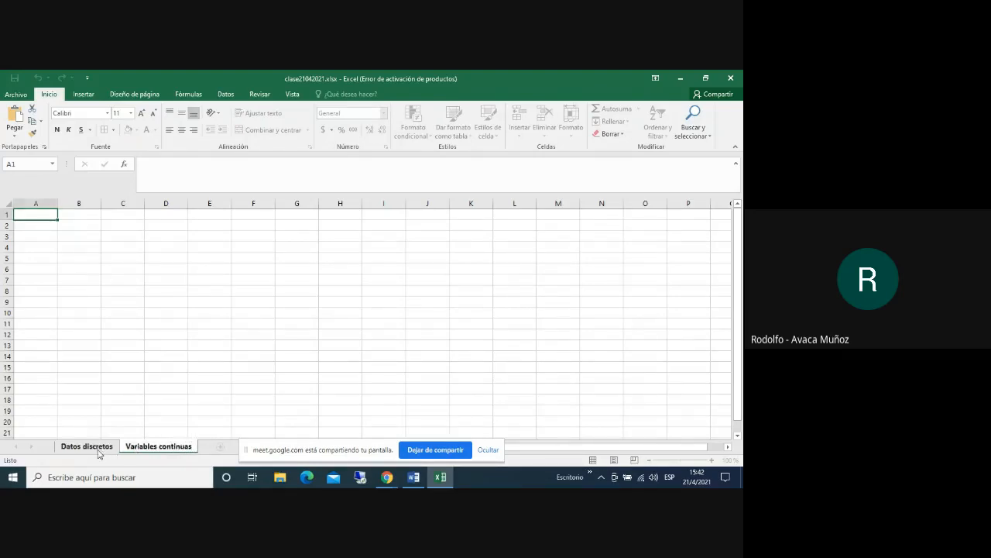
drag(83, 446, 127, 451)
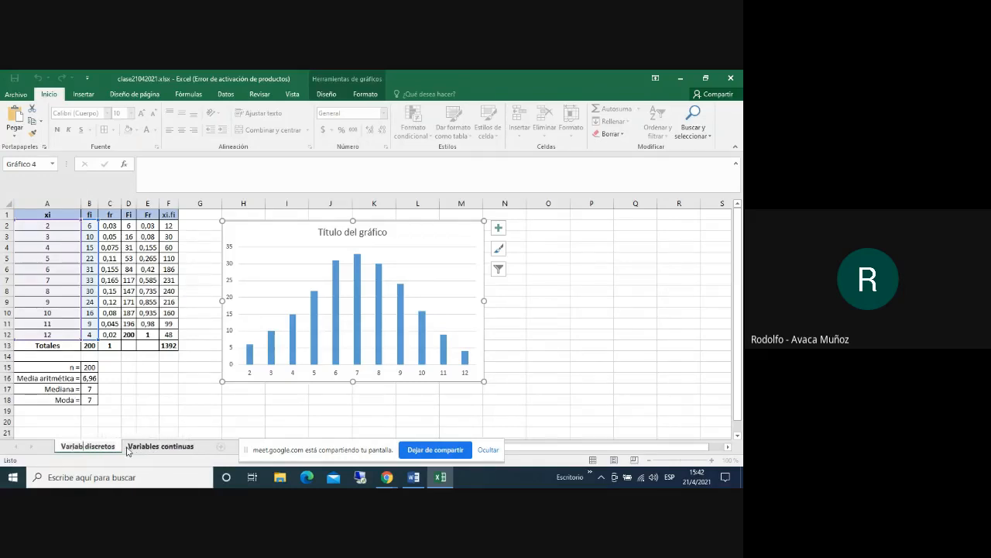
text(les)
key(Right)
key(Right)
key(Right)
key(Right)
key(Right)
key(Right)
key(Right)
key(Right)
key(Delete)
text(a)
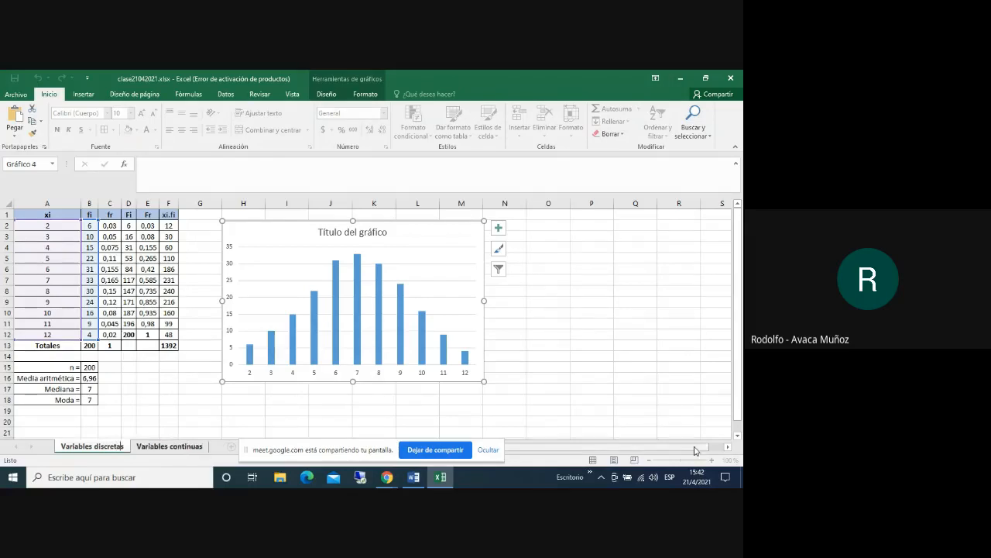
click(655, 366)
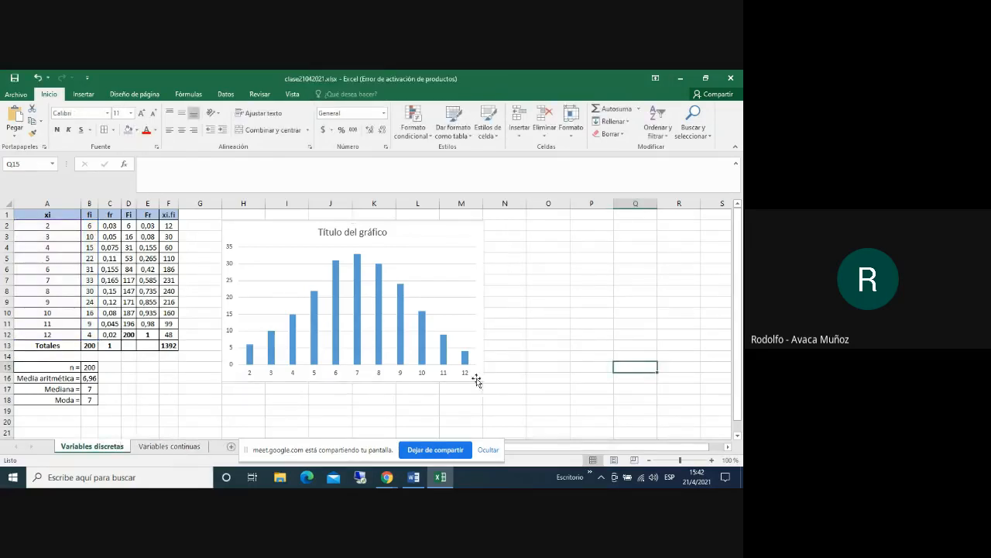
right_click(116, 448)
click(101, 453)
double_click(96, 448)
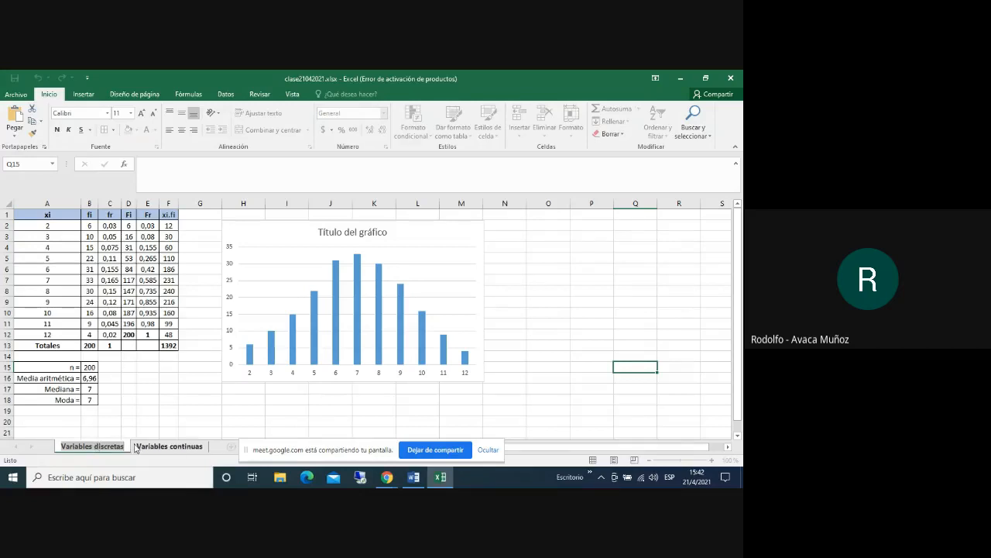
Set the tab colour of the sheet Variables continuas to green
click(135, 449)
right_click(136, 448)
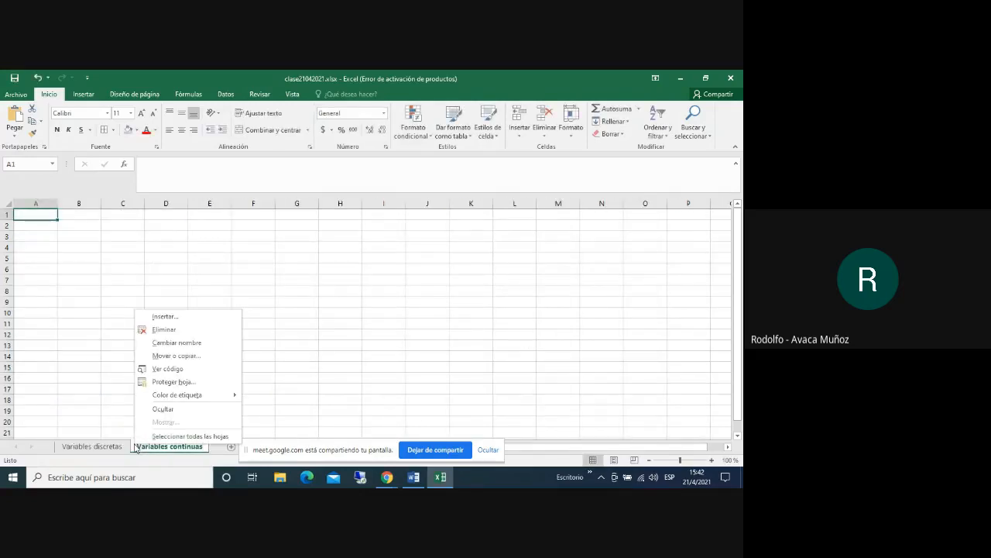
mouse_move(161, 399)
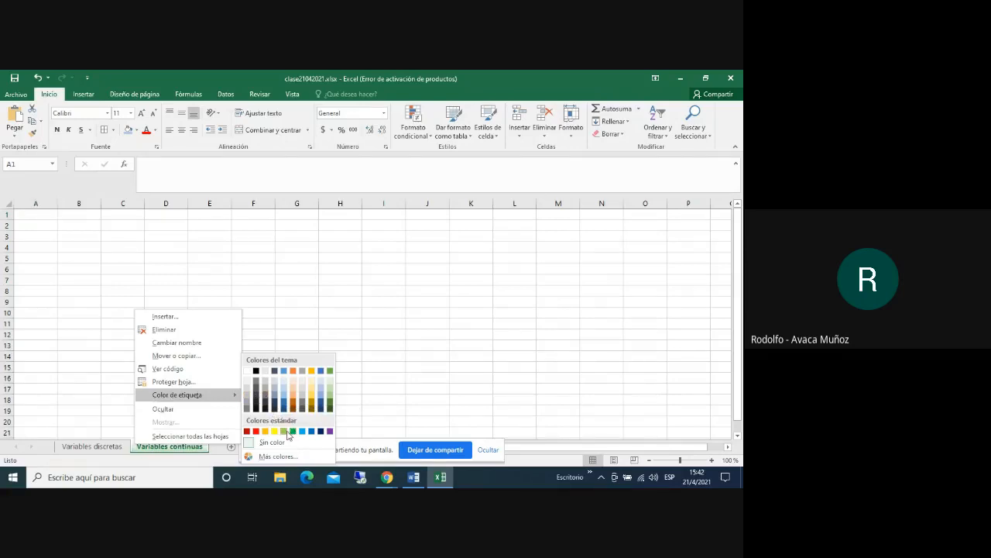
click(287, 432)
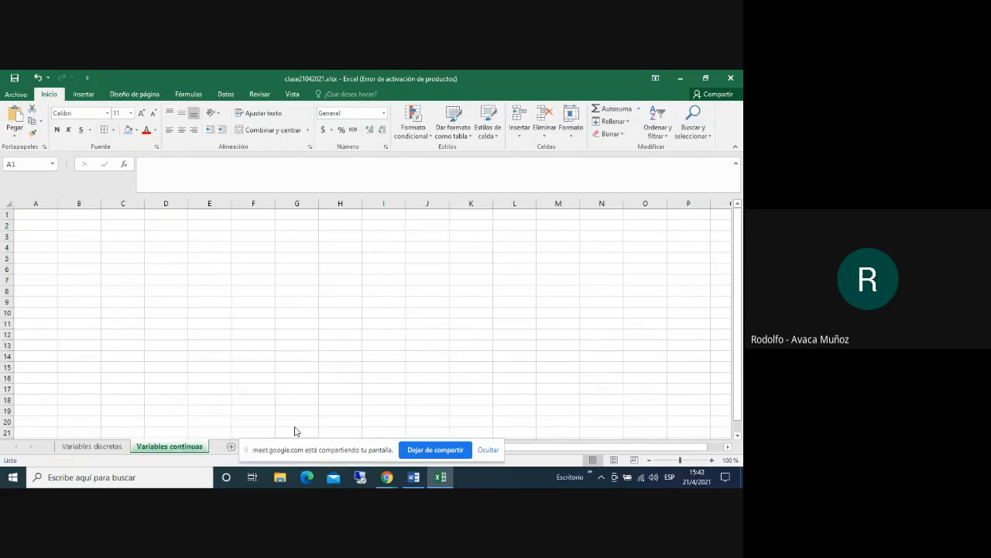
click(427, 350)
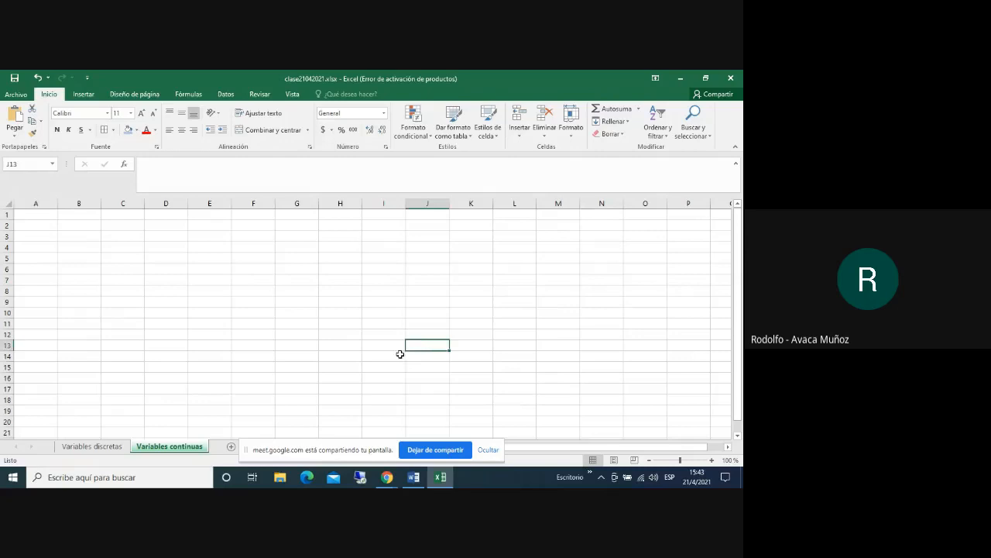
Set the tab colour of the sheet Variables discretas to blue and return to the sheet Variables continuas
click(79, 447)
right_click(93, 451)
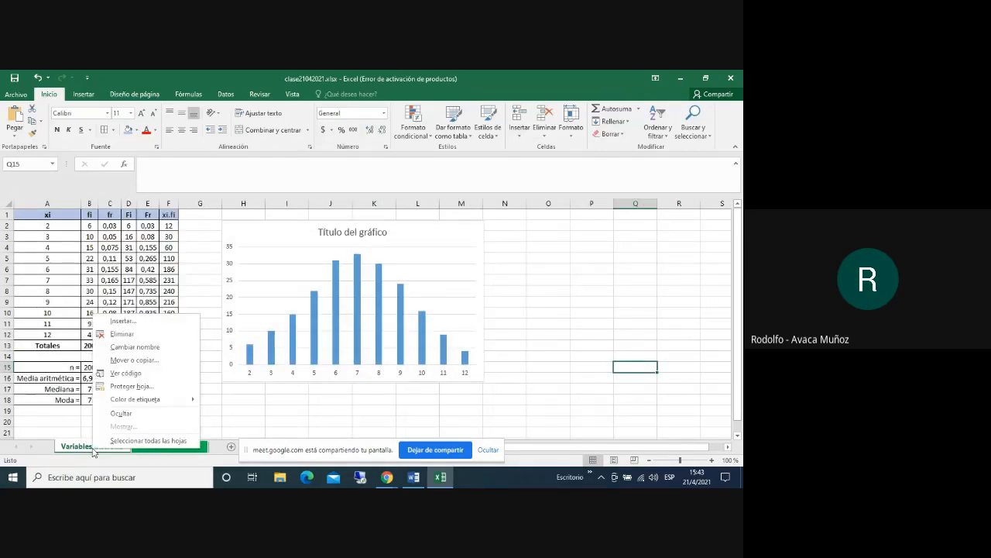
mouse_move(166, 399)
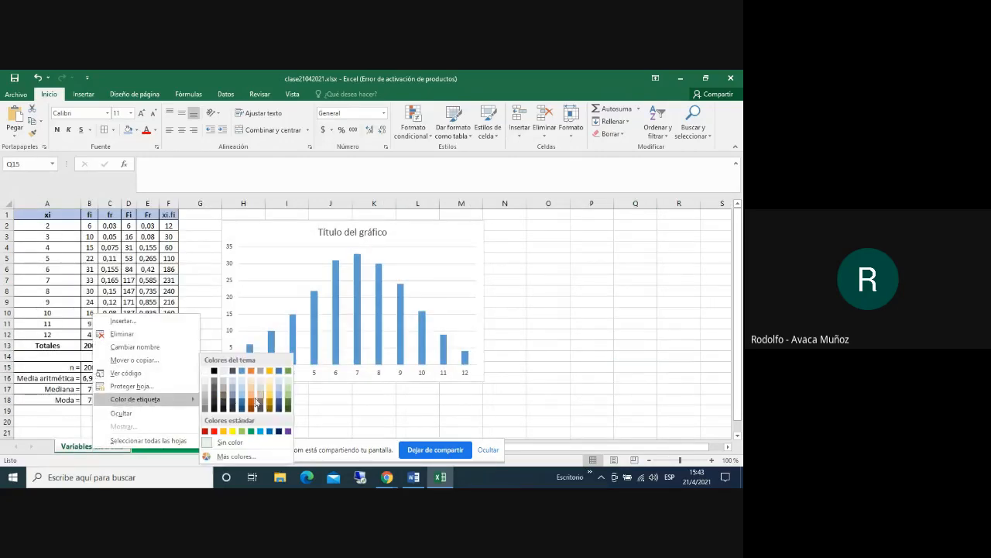
click(232, 399)
click(549, 332)
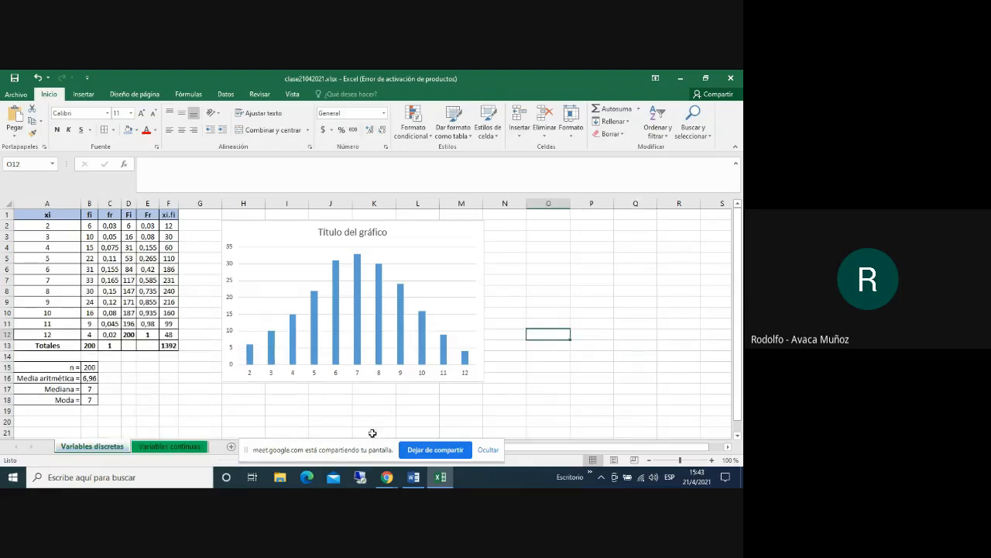
click(160, 447)
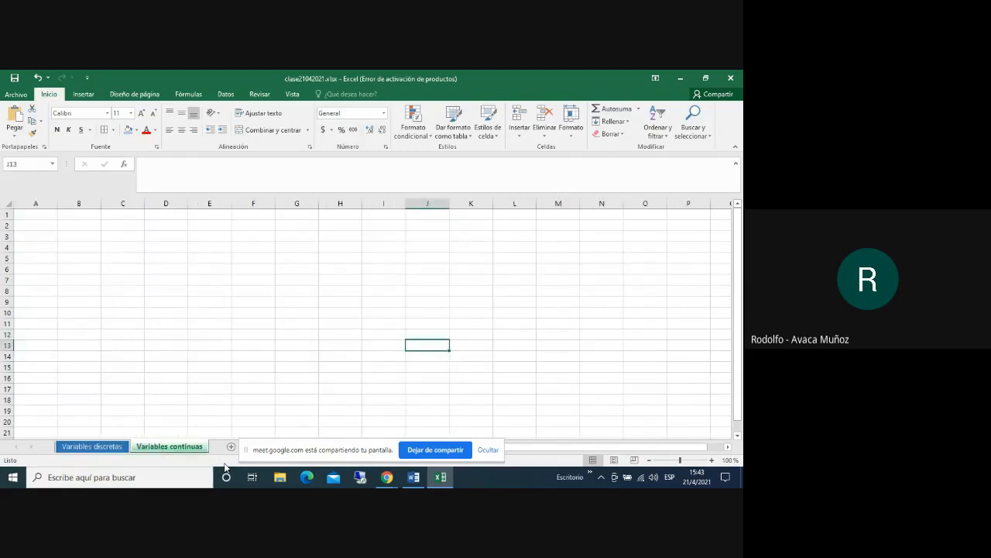
Copy the frequency table A1:F13 from the sheet Variables discretas and paste it at A1 of the sheet Variables continuas
click(116, 447)
click(162, 447)
click(114, 448)
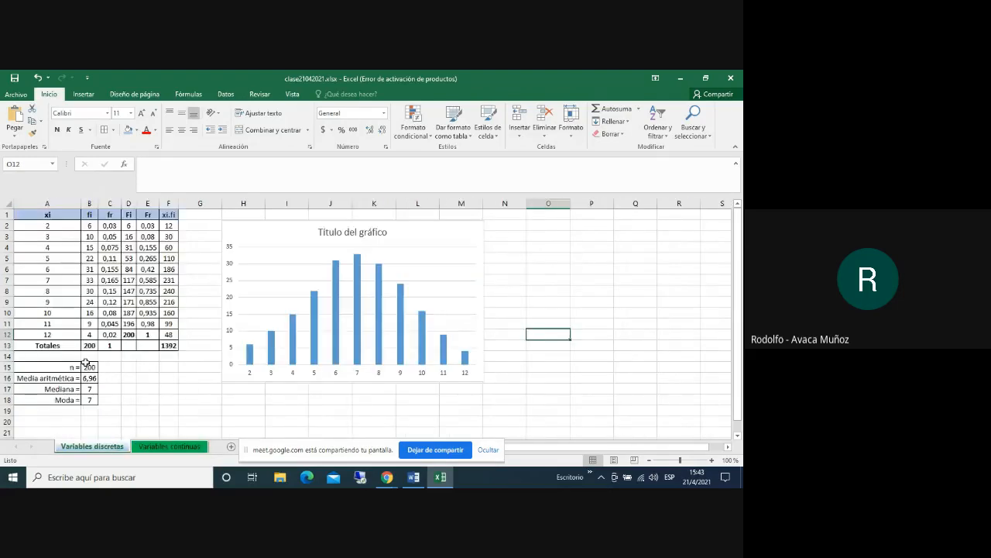
drag(65, 214, 174, 275)
drag(175, 346, 172, 346)
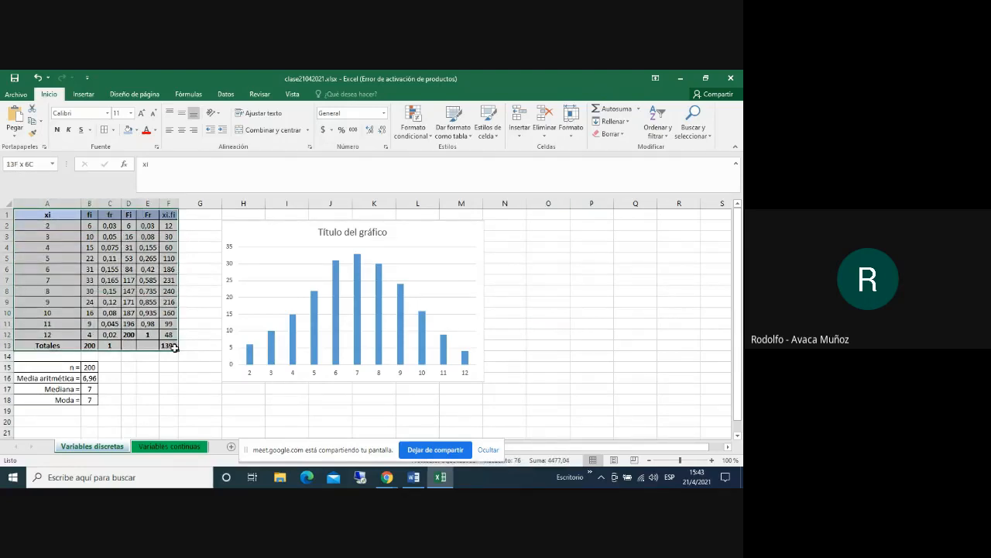
right_click(166, 343)
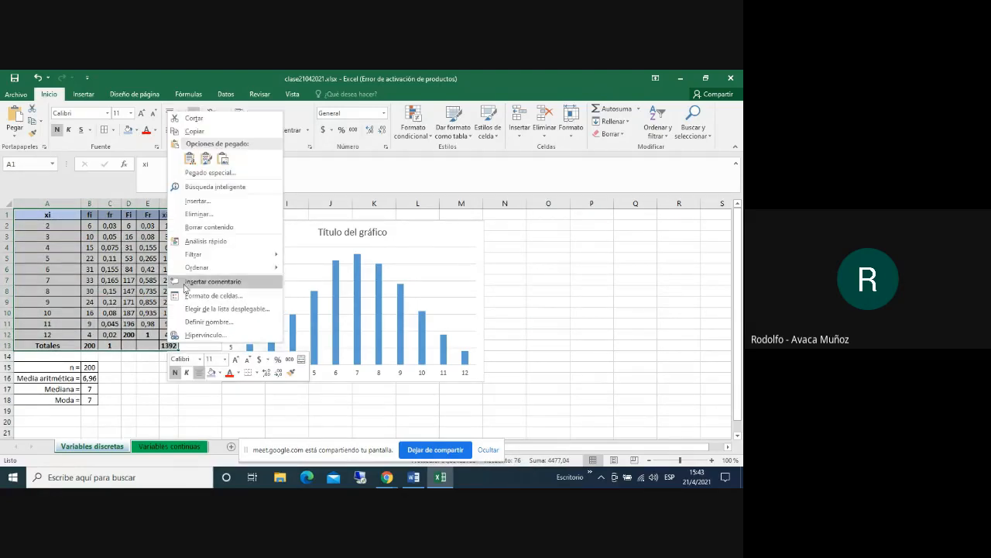
click(206, 134)
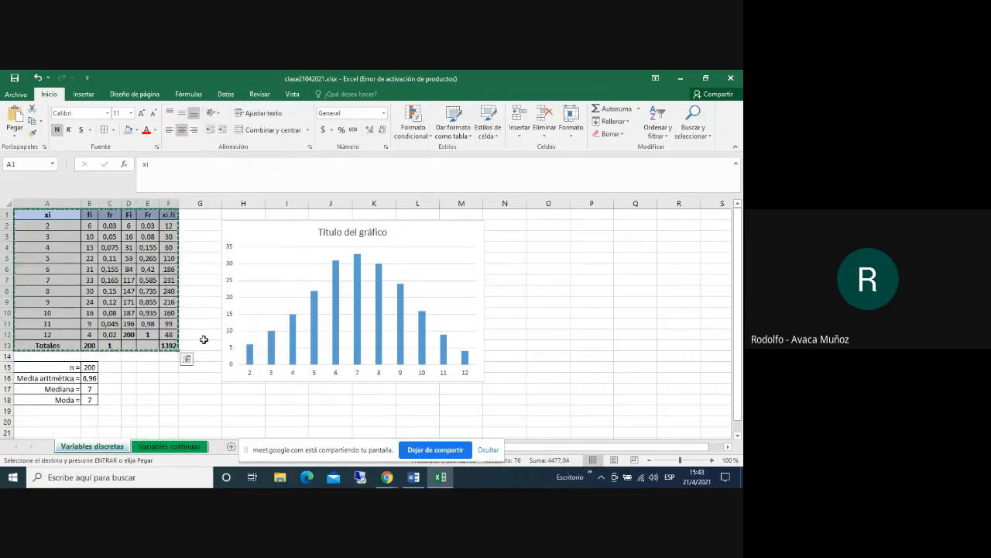
click(176, 447)
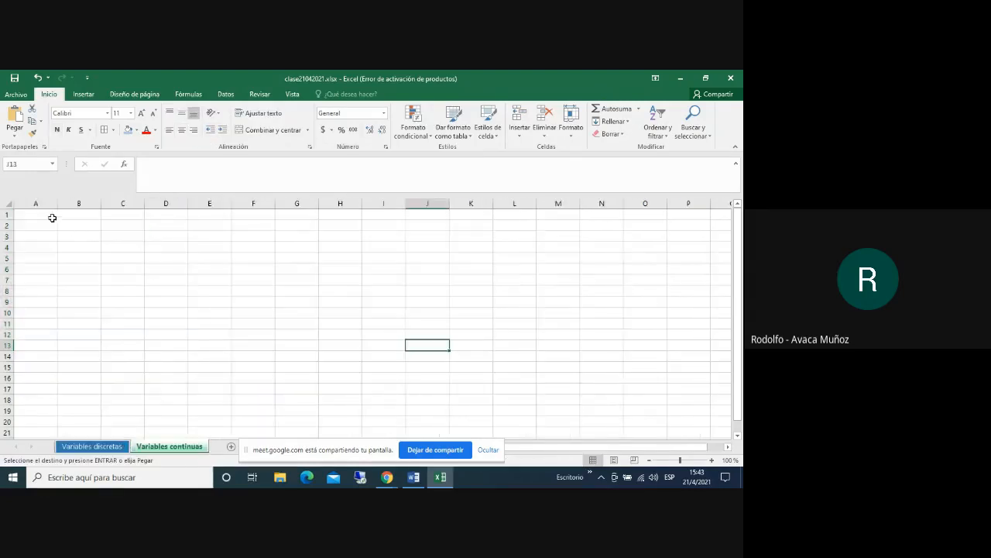
click(51, 216)
click(15, 117)
click(459, 343)
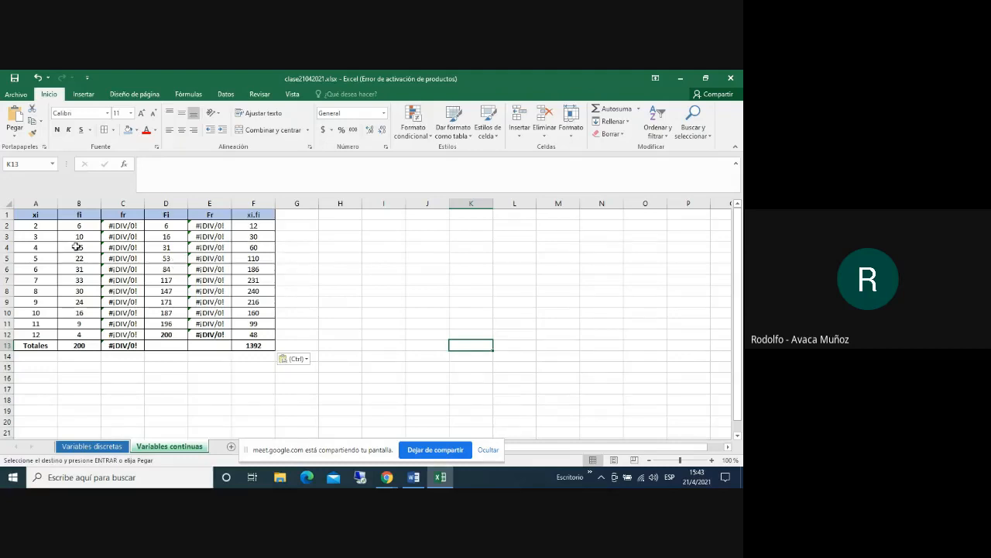
Clear the copied data in A2:F12 and the totals in B13:F13, keeping the headers and the Totales label
drag(42, 226, 247, 336)
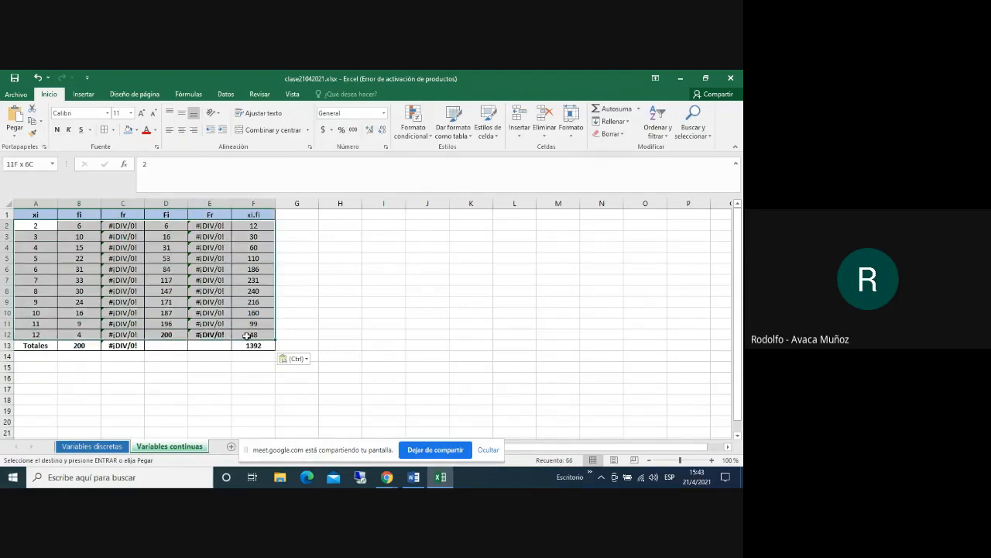
key(Delete)
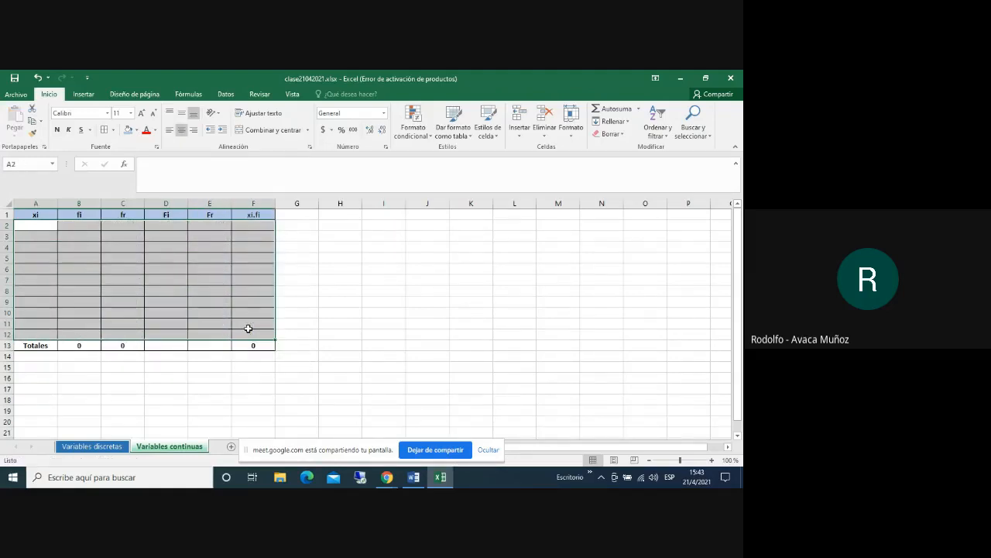
click(402, 311)
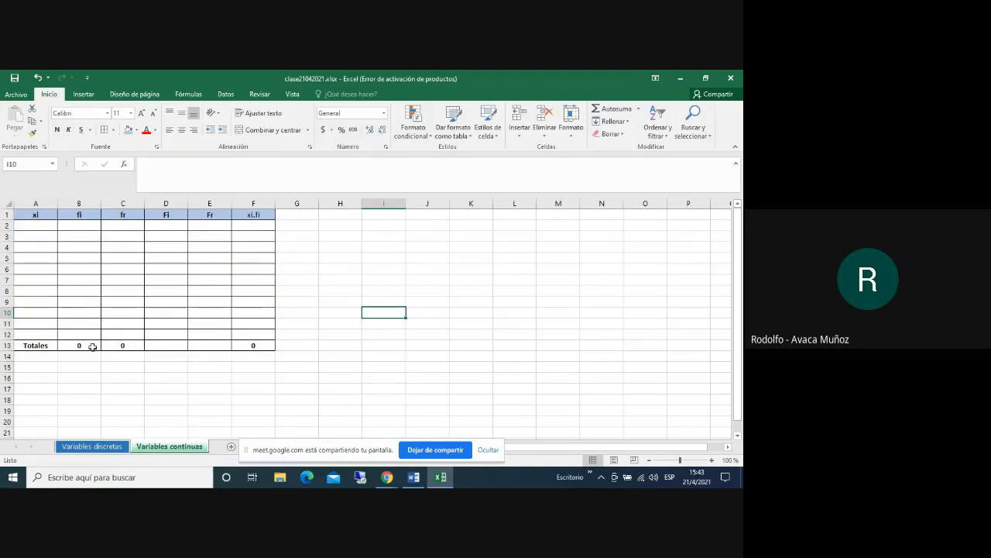
drag(81, 345, 261, 350)
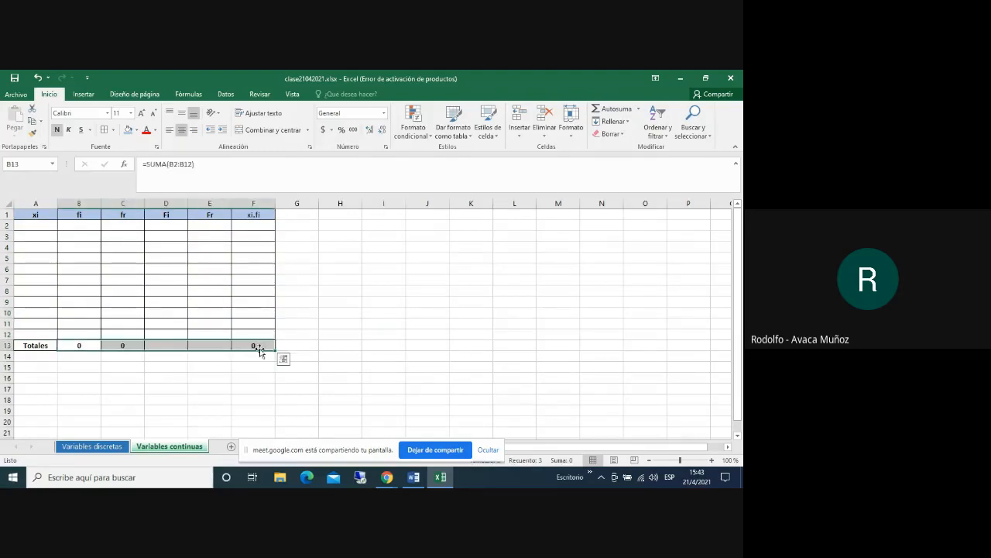
key(Delete)
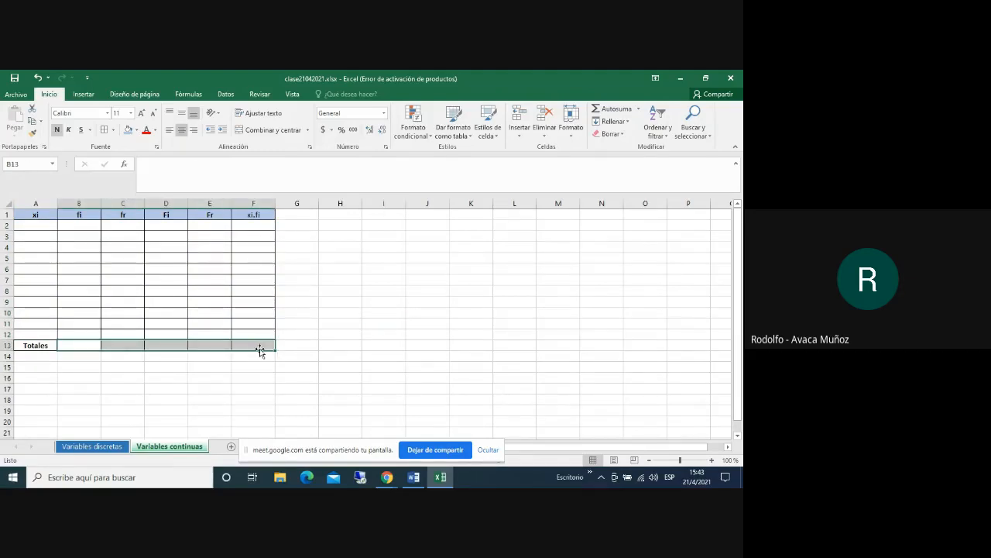
click(303, 377)
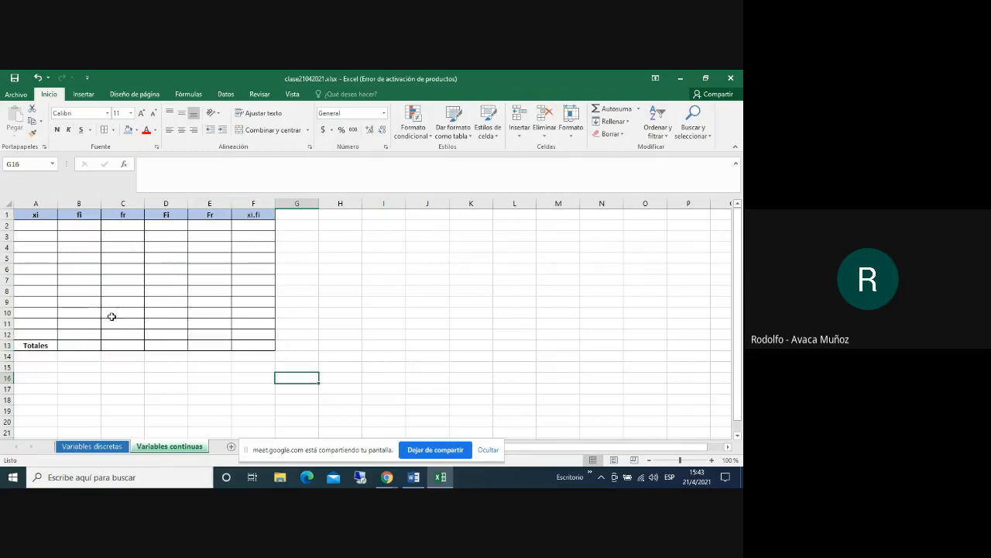
Check the class intervals of the test exercise in the Word document and enter the first one, [0 - 10), in A2
click(46, 228)
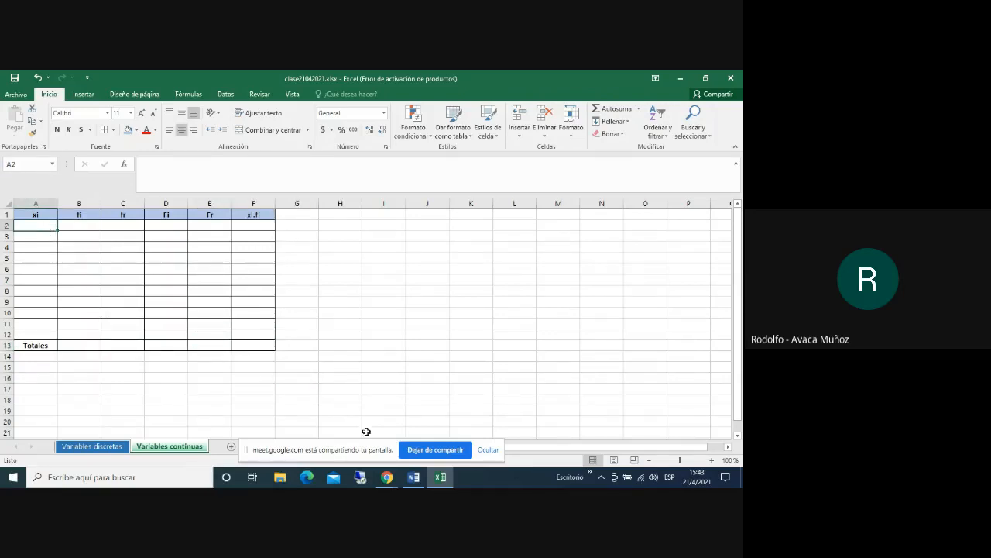
mouse_move(414, 478)
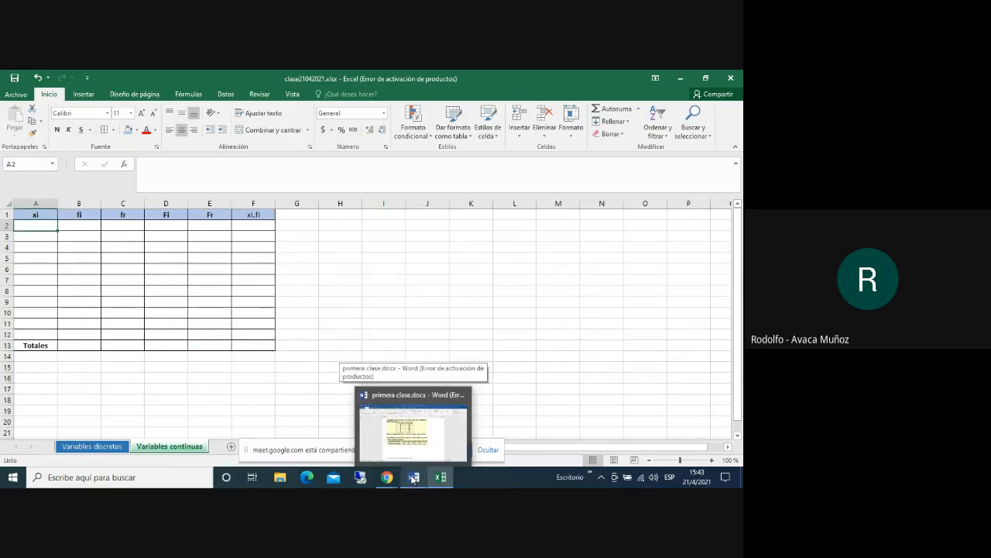
click(414, 477)
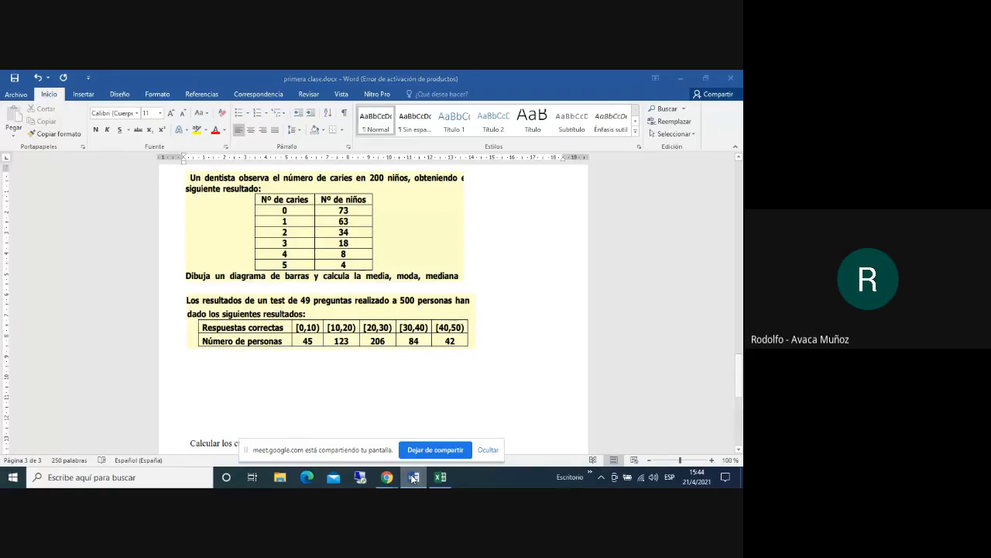
click(413, 479)
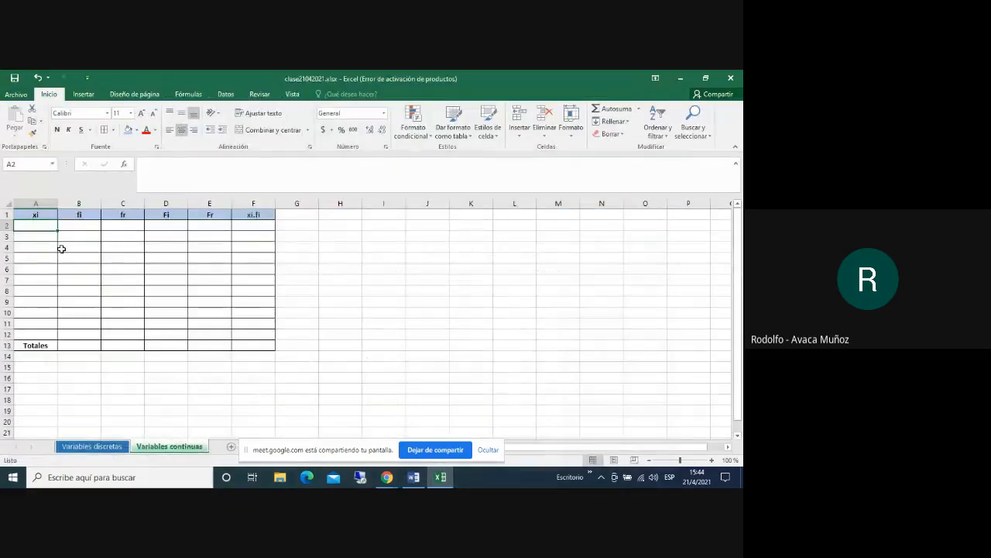
text([)
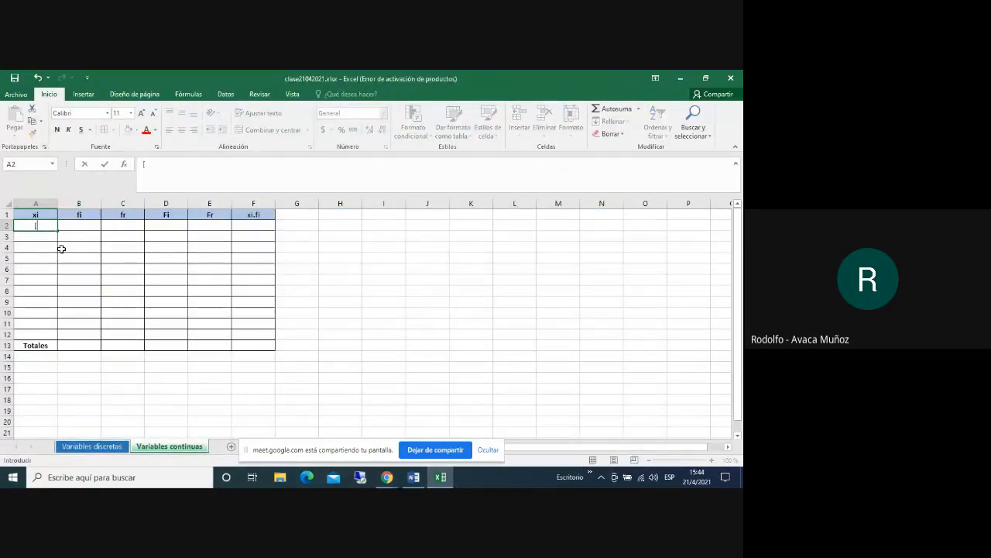
text(0 - 10))
click(44, 235)
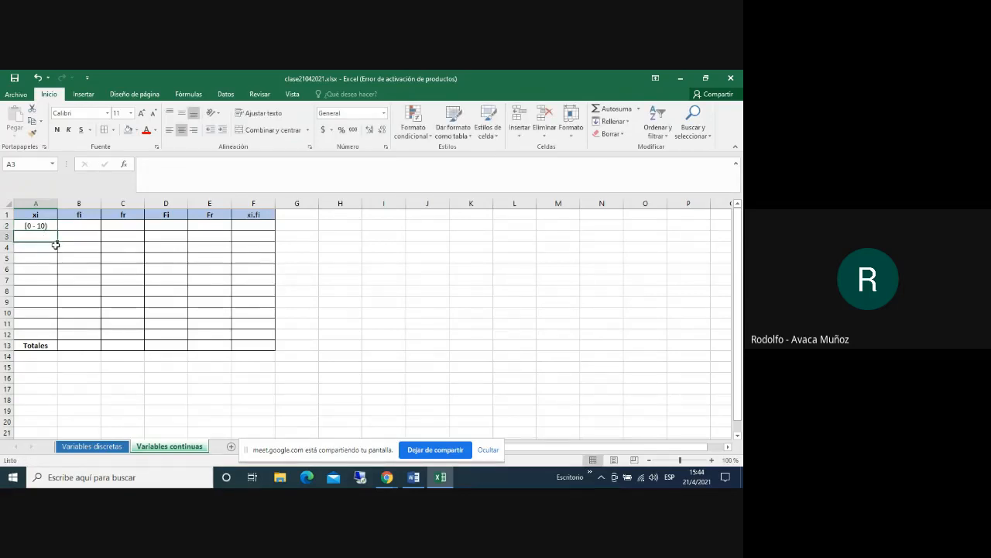
Enter the second class interval, [10 -20), in A3, checking it against the exercise in Word
text([)
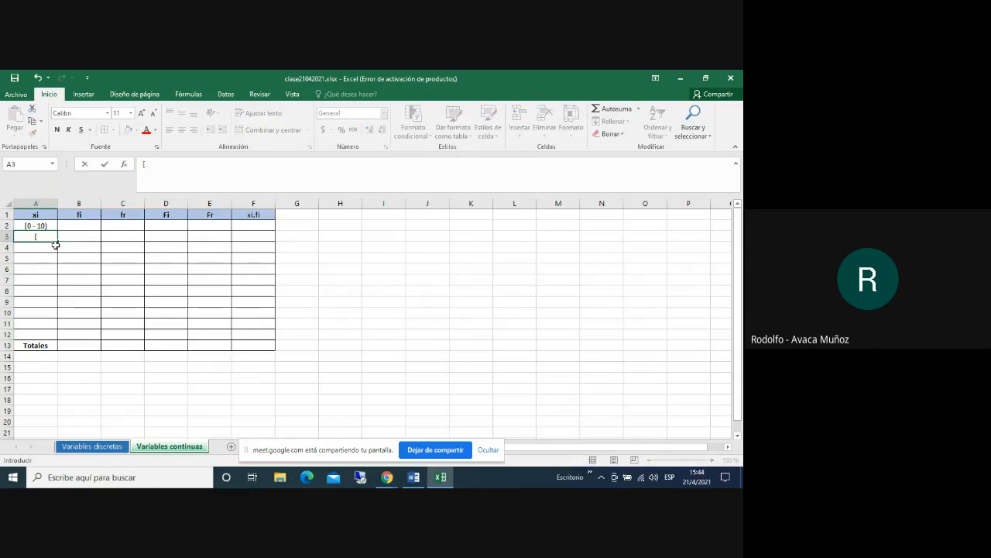
text(10--)
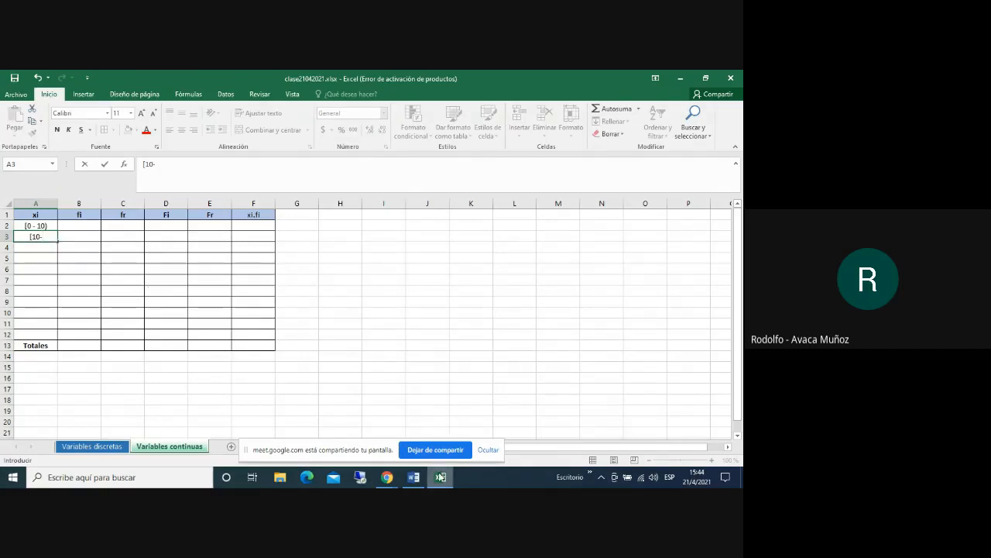
click(415, 477)
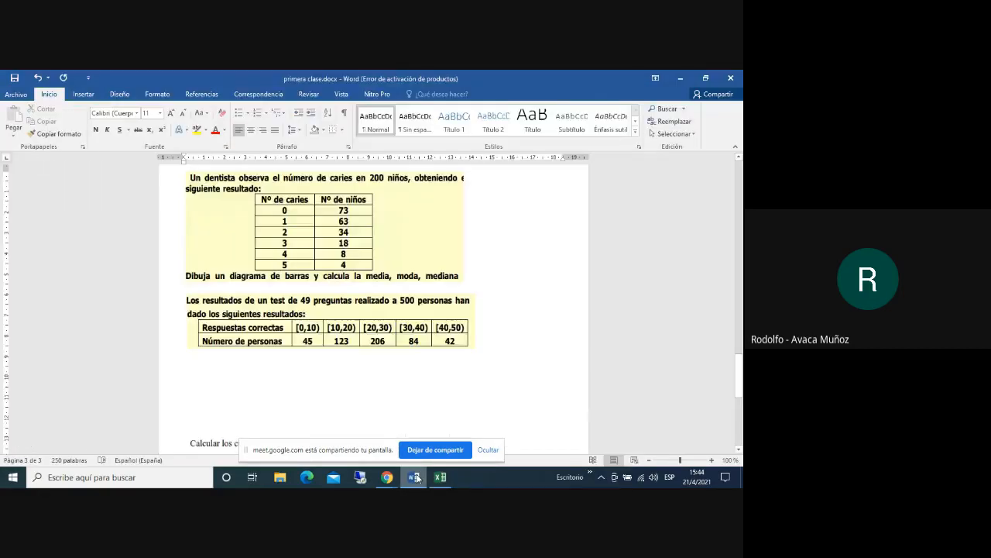
click(415, 477)
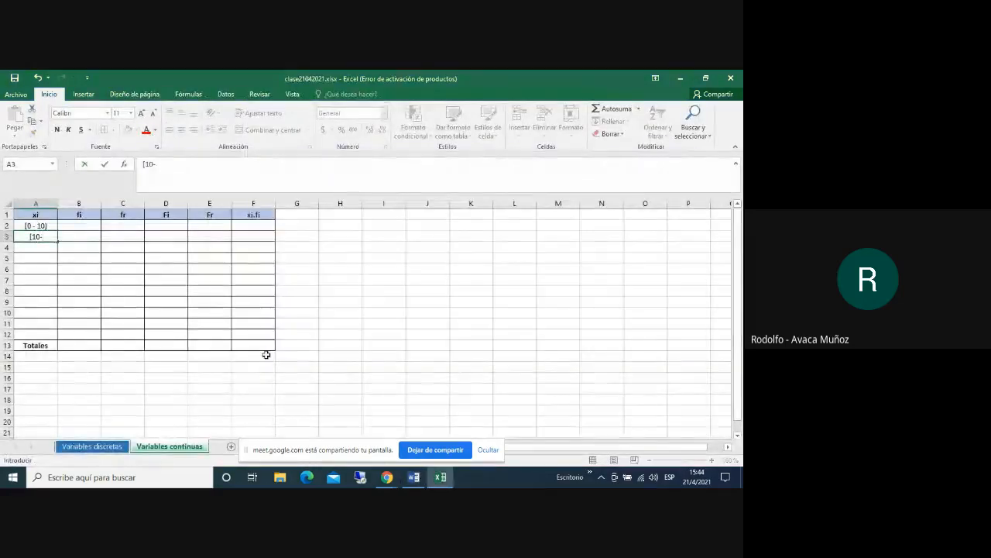
text())
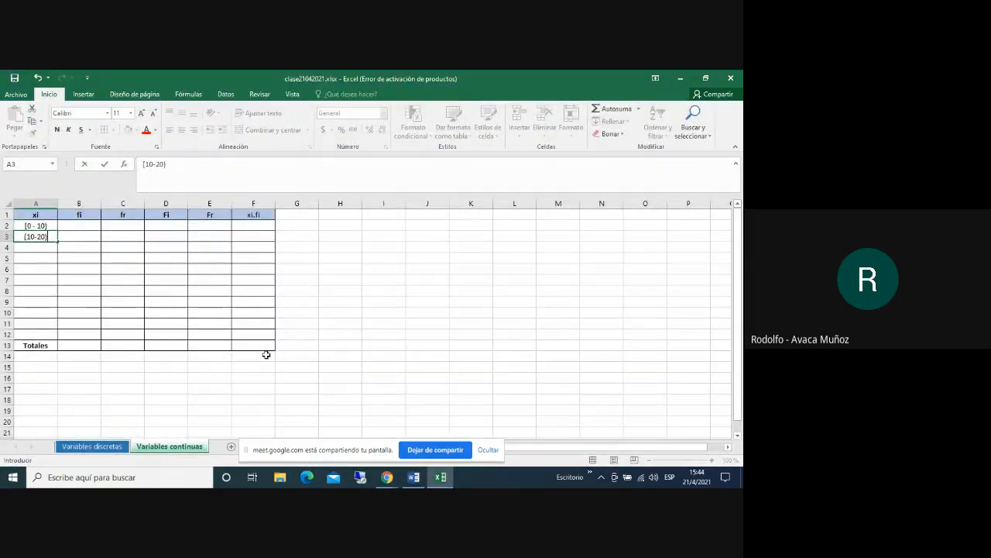
key(Return)
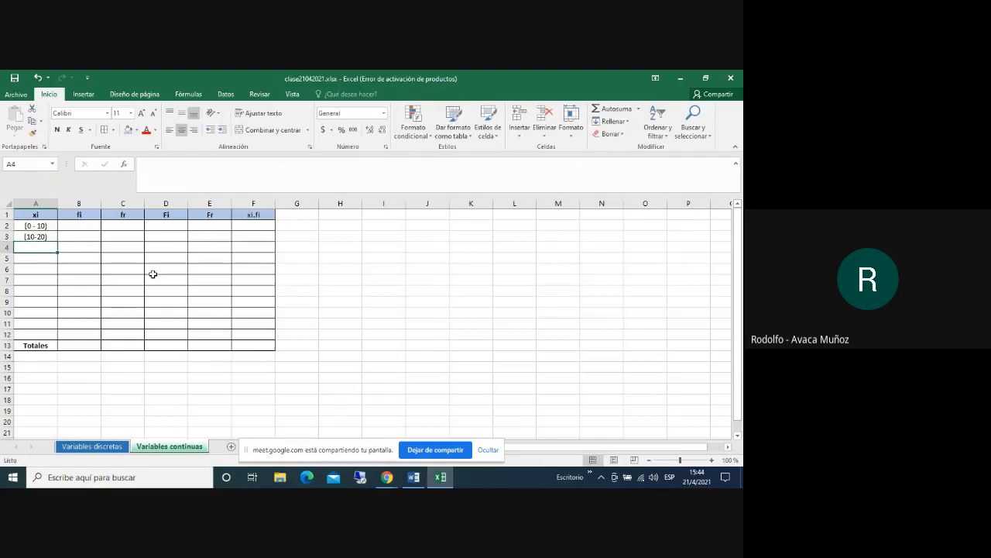
click(35, 236)
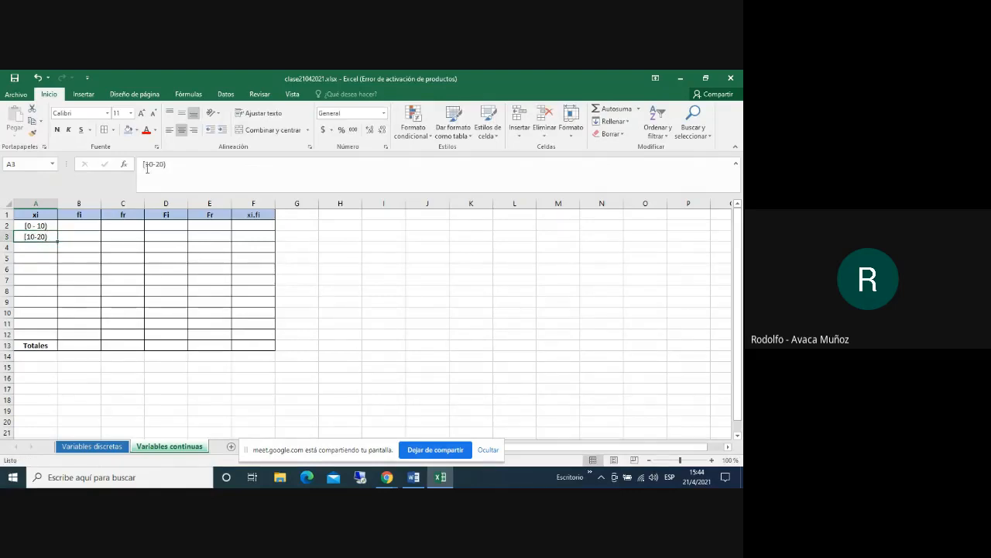
click(157, 163)
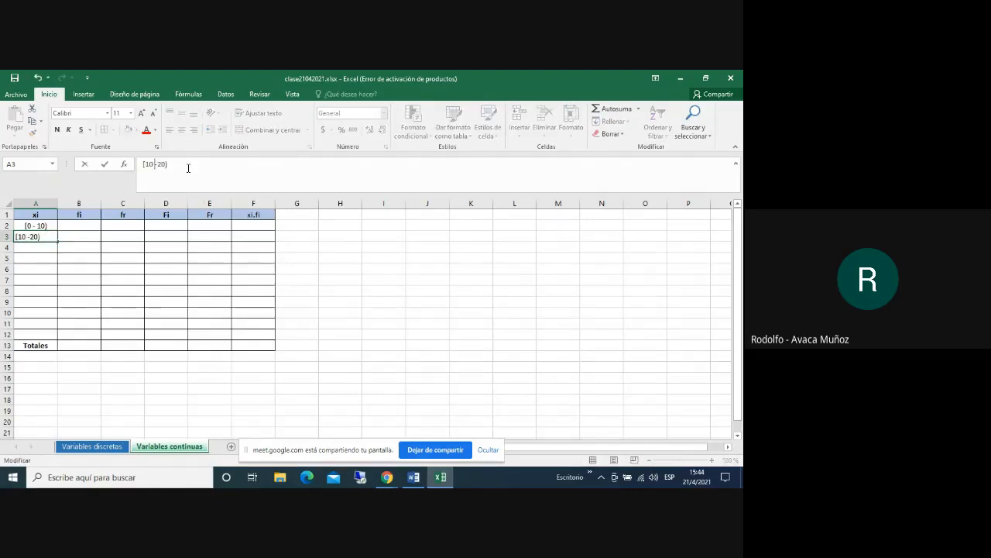
click(48, 249)
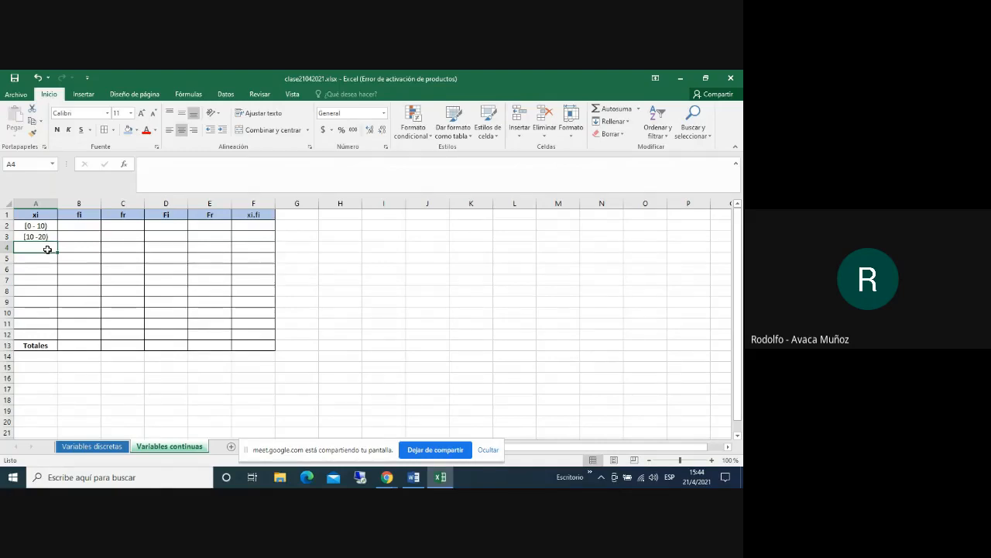
Enter the class intervals [20 - 30) in A4 and [30 - 40) in A5
text([20 -)
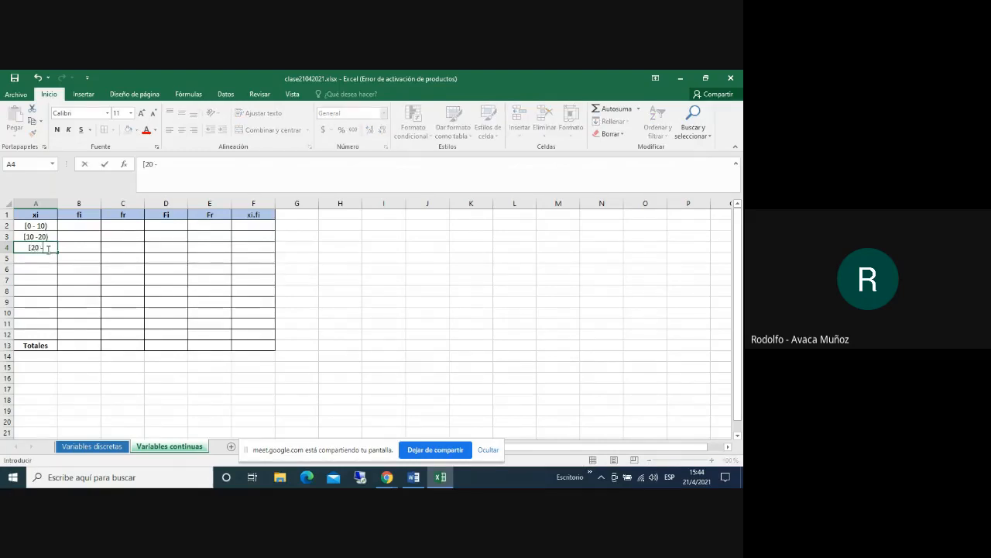
text( 30))
key(Return)
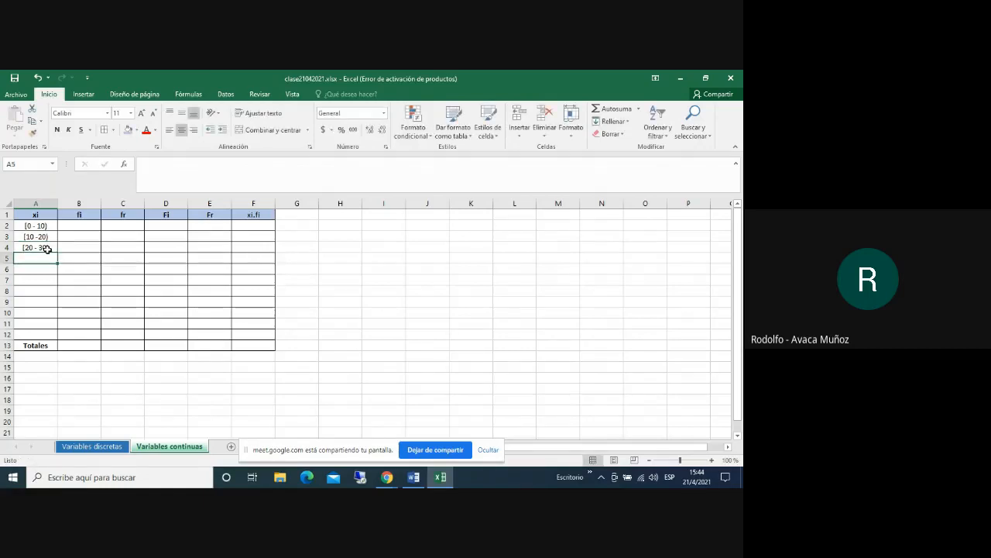
text([)
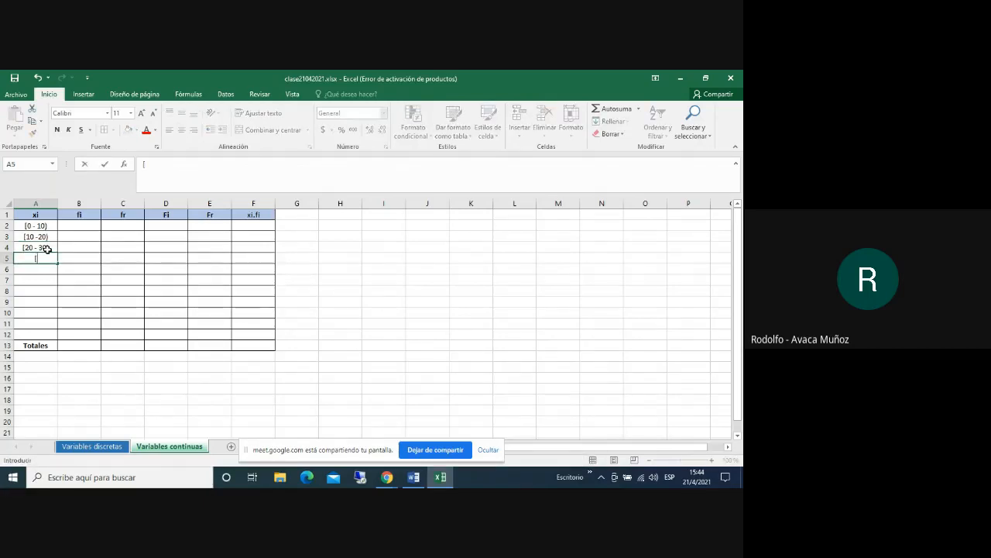
text(30 - 40))
key(Return)
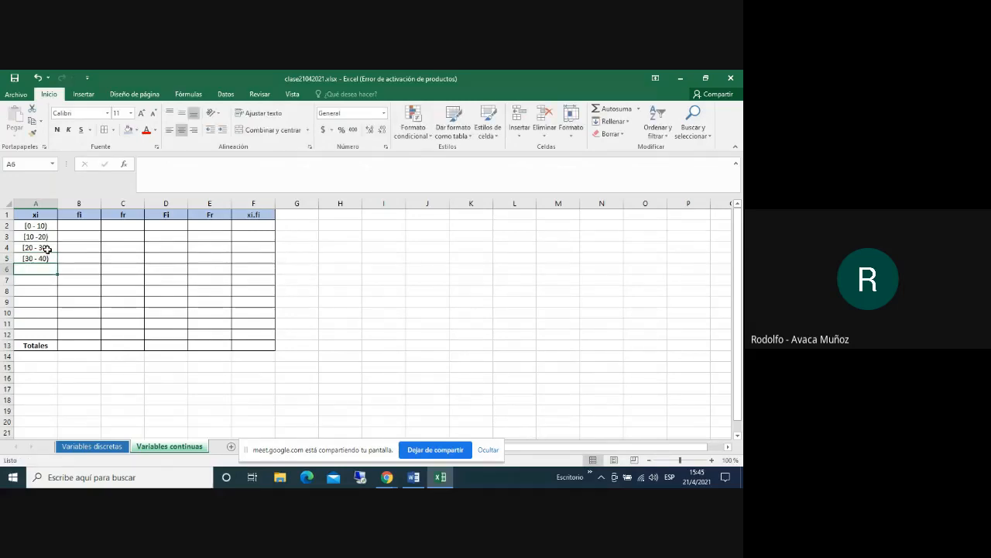
Enter the last class interval, [40 - 50), in A6 and switch to the test exercise in the Word document
text([40 -)
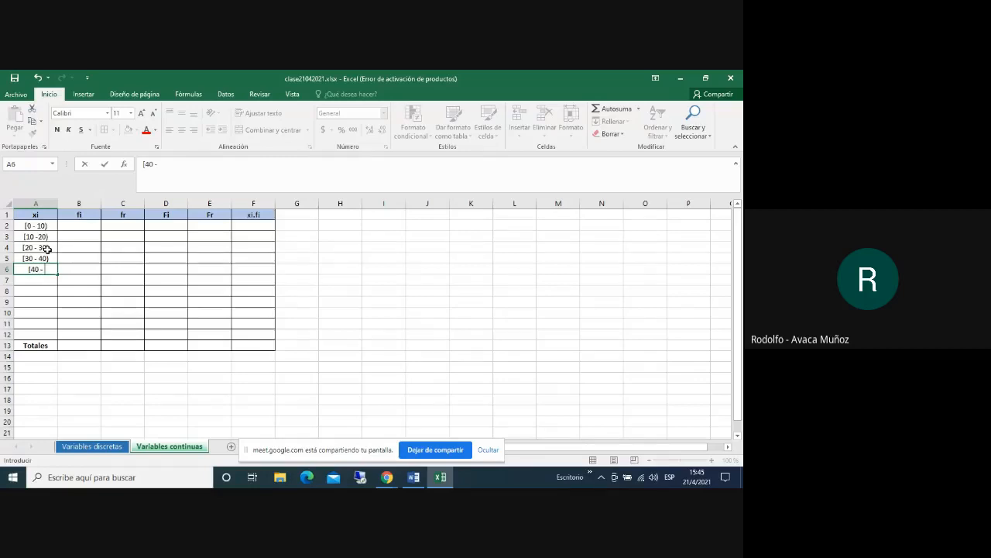
text( 50))
click(346, 356)
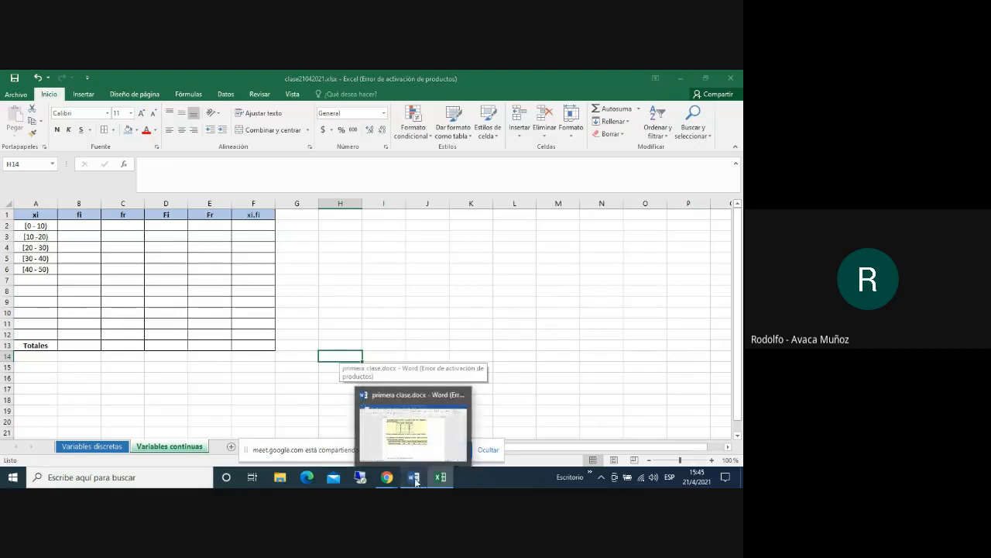
click(415, 478)
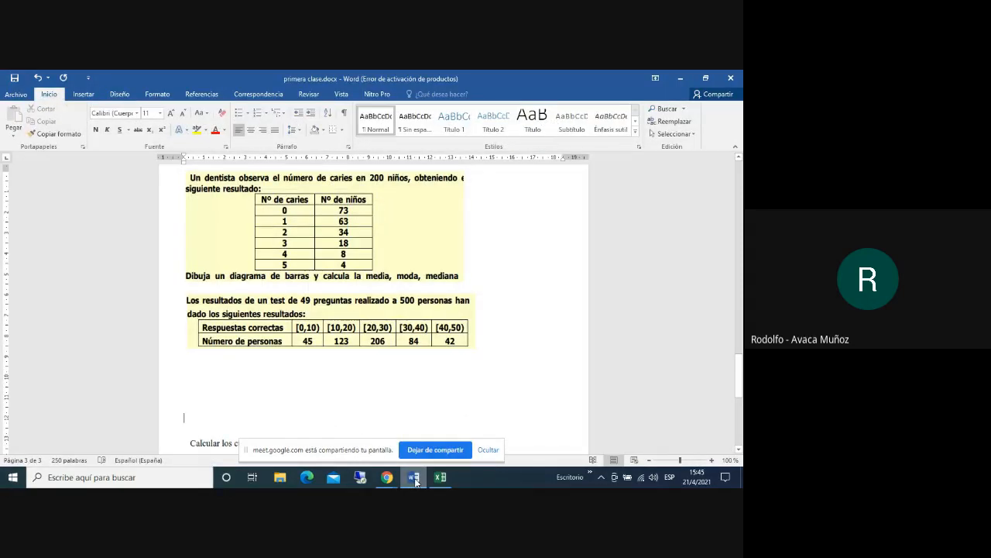
Switch to the Excel workbook and delete the empty rows 7 to 12 above the Totales row
click(416, 481)
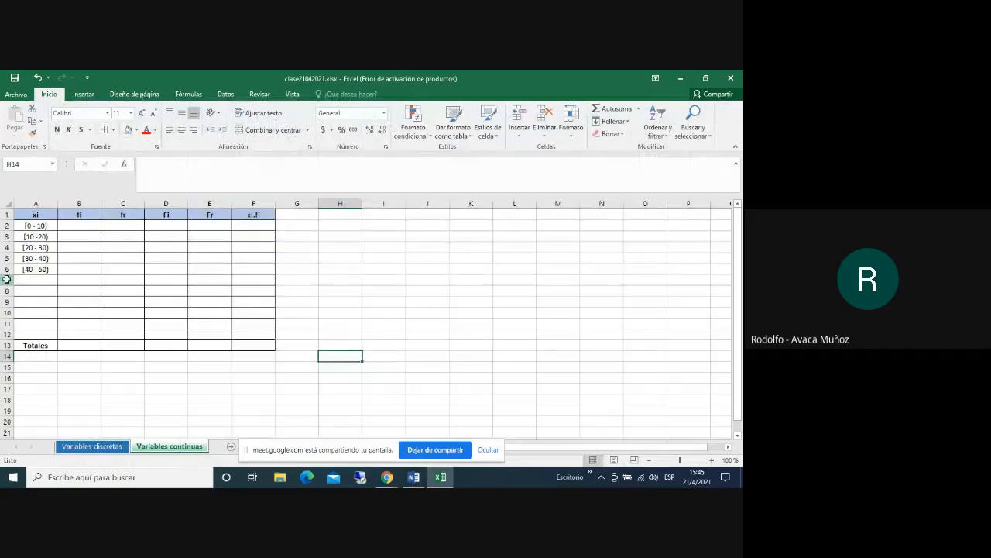
drag(6, 279, 12, 330)
right_click(313, 291)
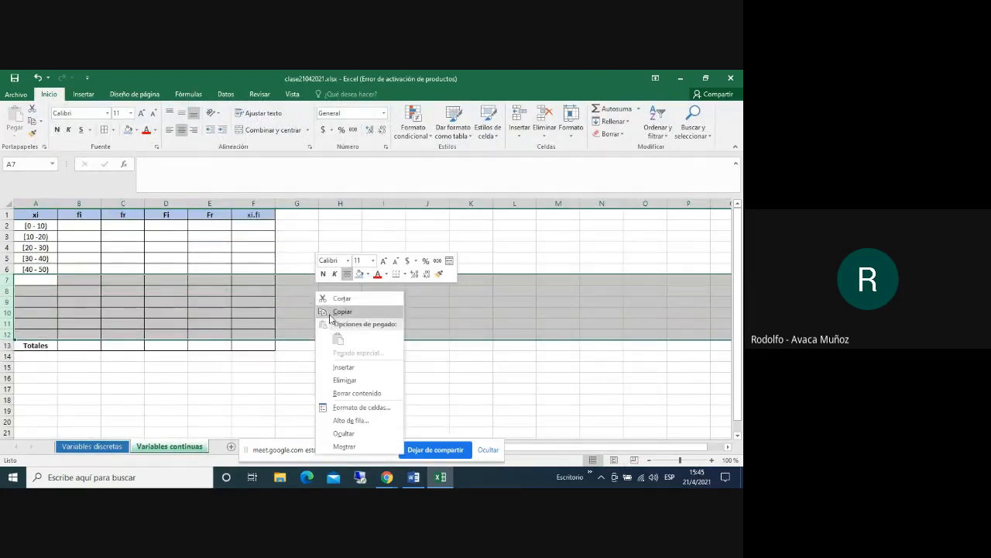
click(345, 379)
click(333, 377)
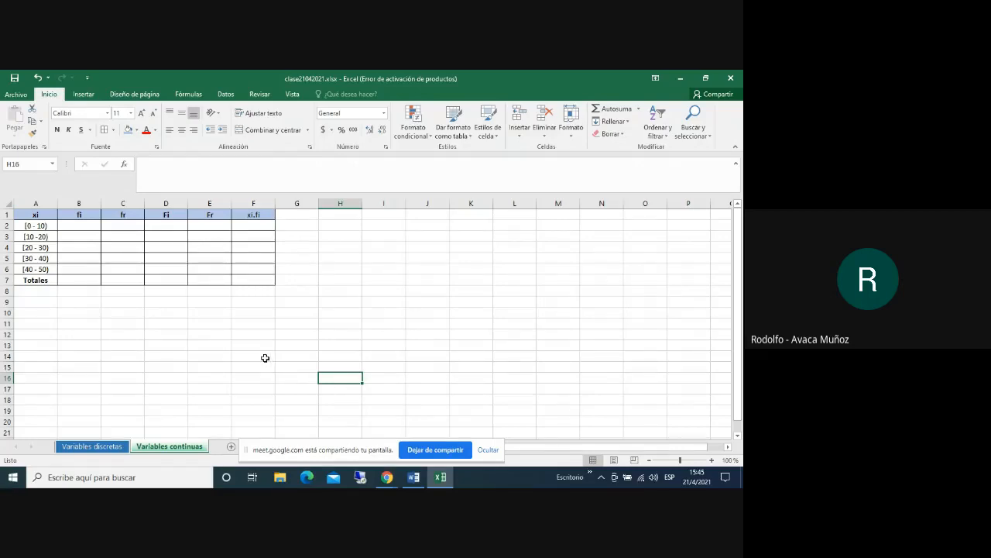
Insert a blank column before the fi column of the frequency table
click(78, 204)
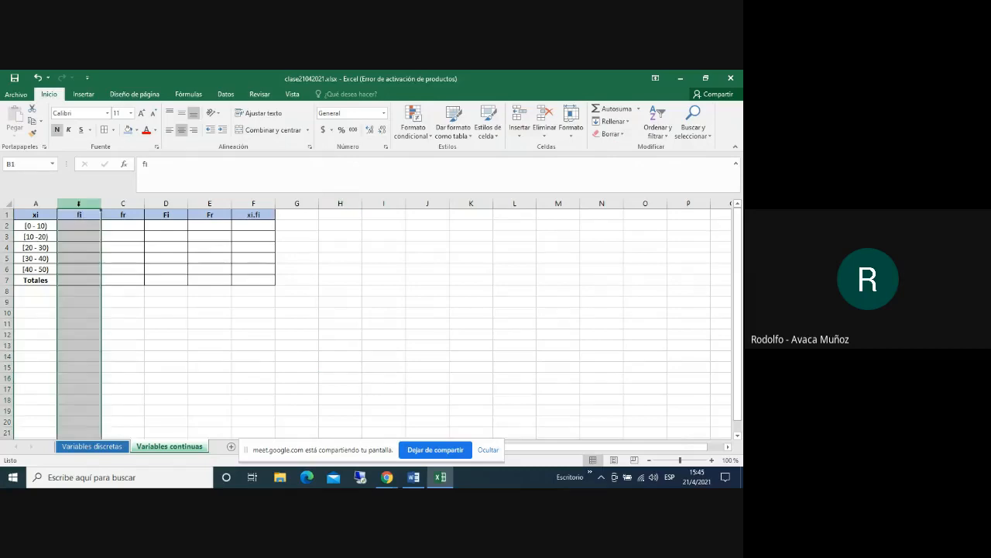
right_click(89, 316)
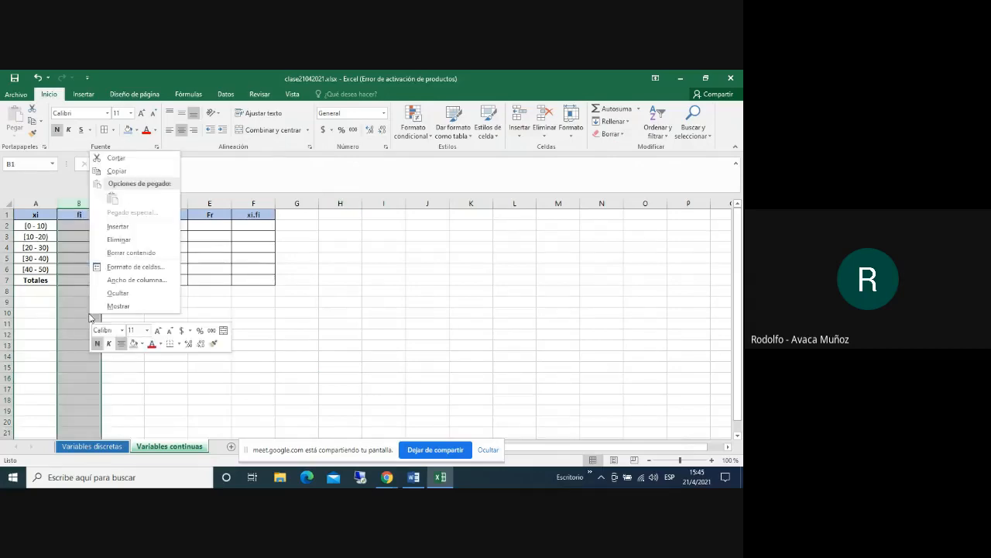
click(120, 226)
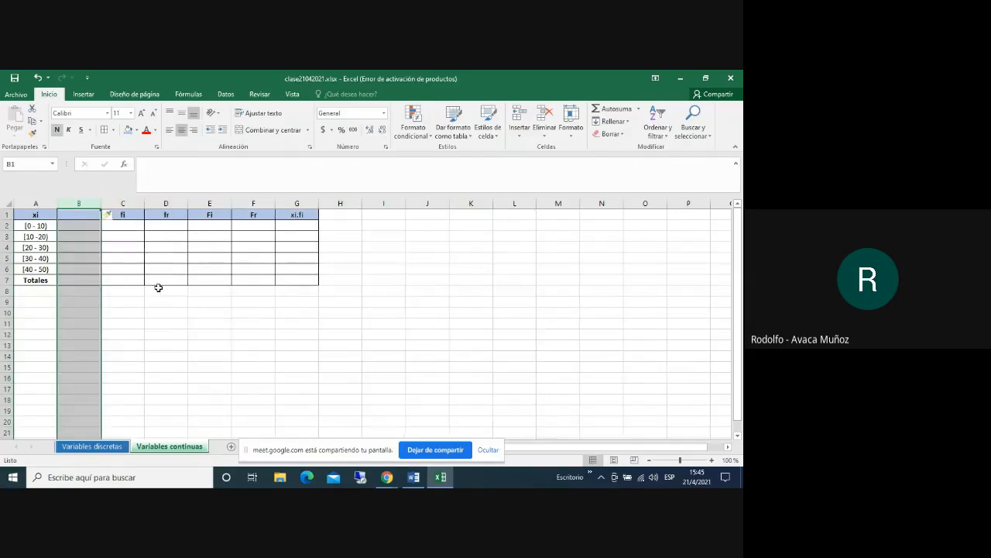
click(240, 343)
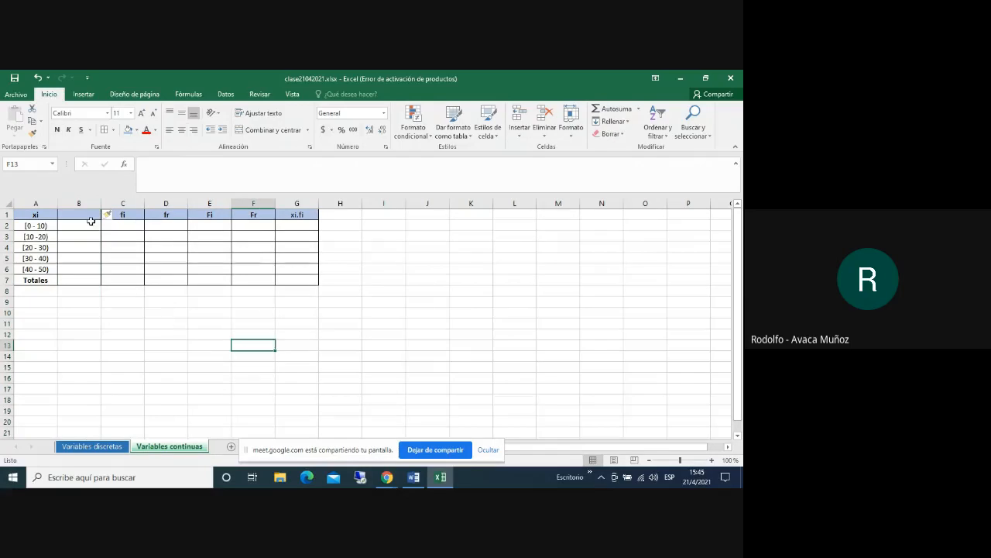
Rename the header in A1 as Clases and label the new column's header in B1 as xi
click(47, 214)
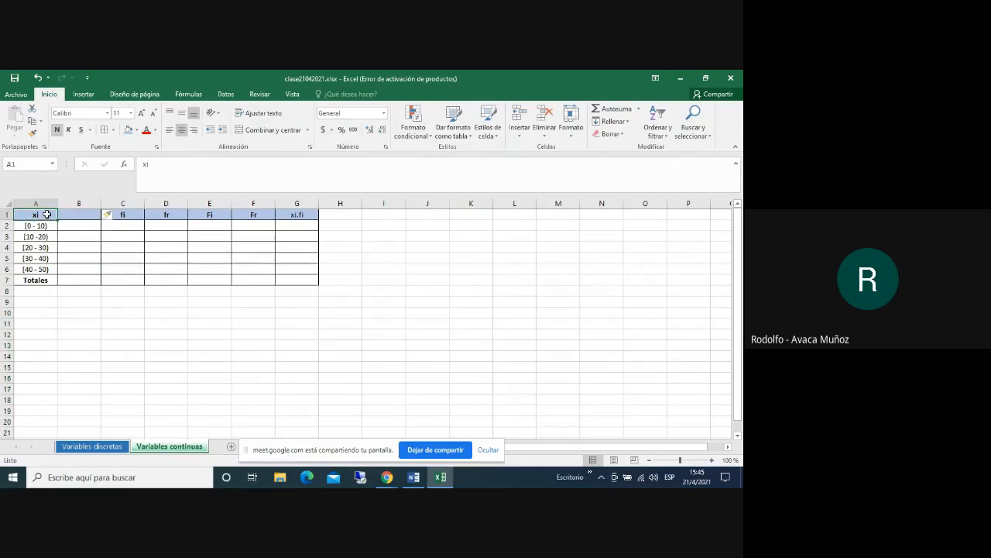
key(Delete)
text(Clases)
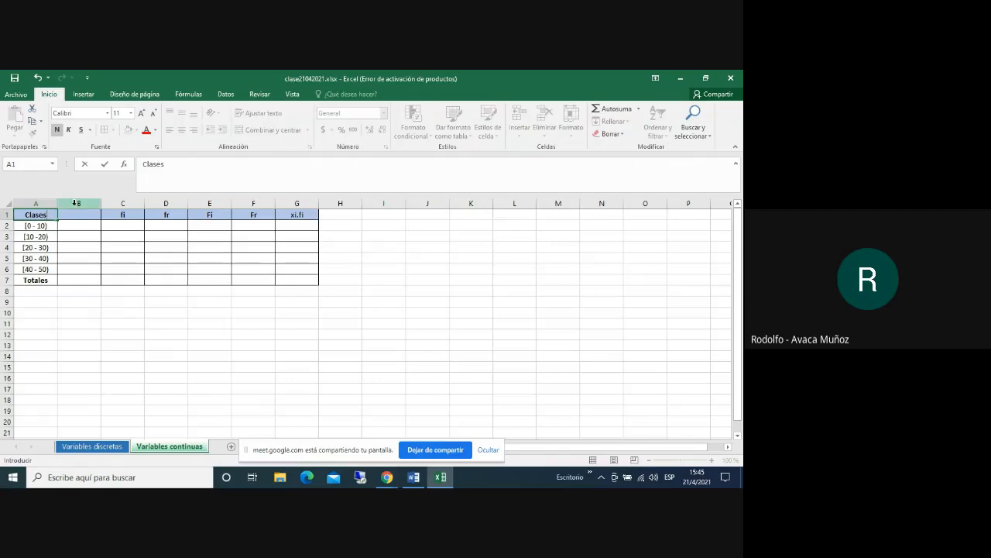
click(80, 215)
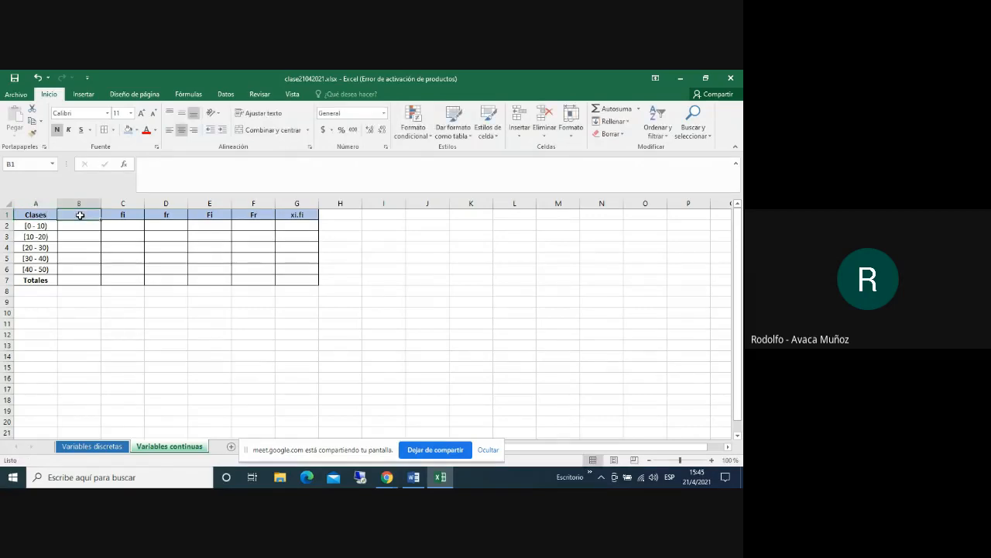
text(xi)
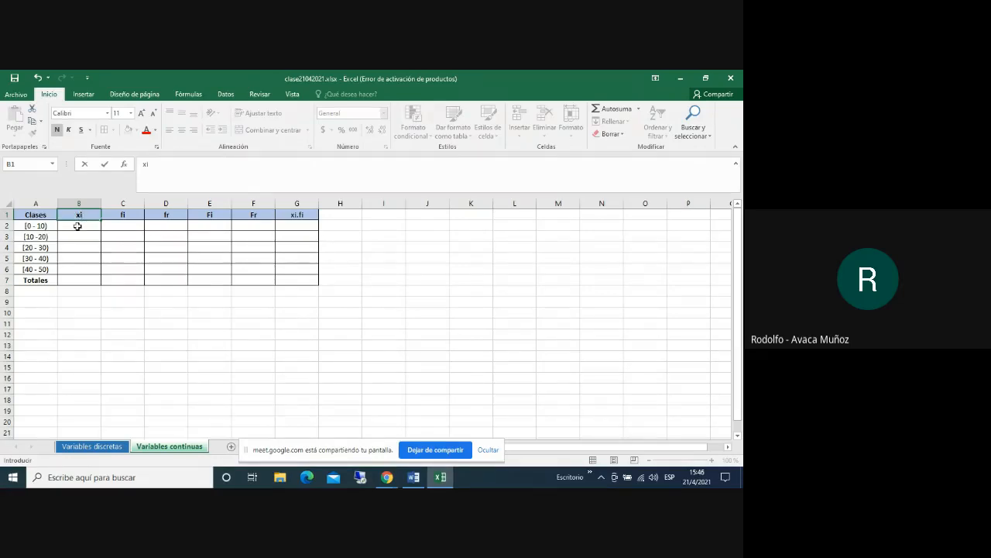
click(78, 226)
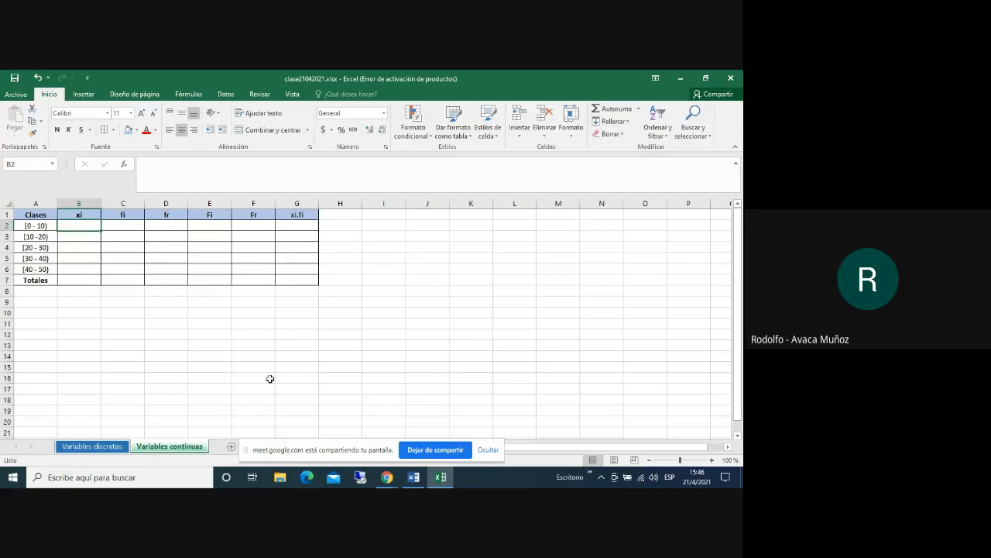
Check the class intervals in the Word exercise, then return to Excel and enter =(0+10)/2 in B2 as the first class midpoint
click(414, 478)
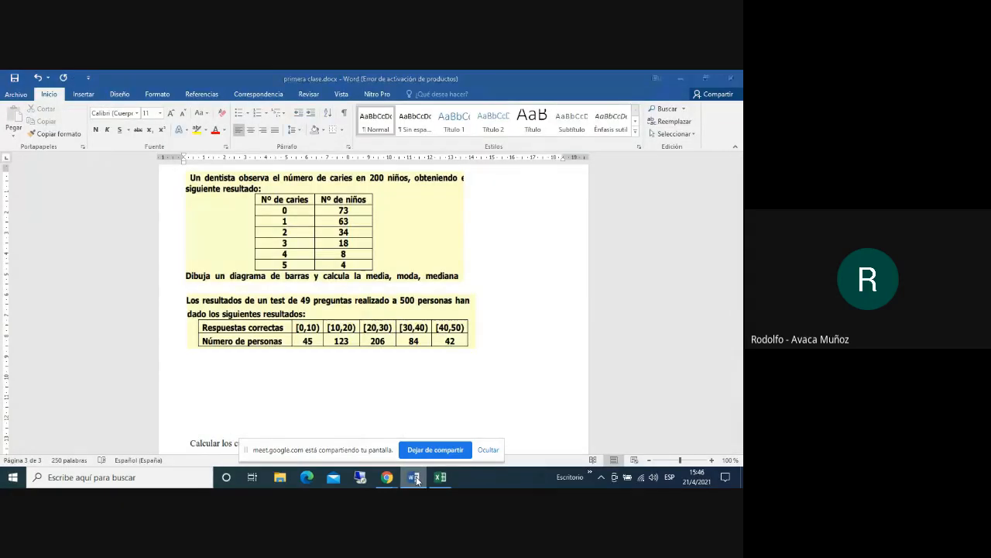
click(416, 478)
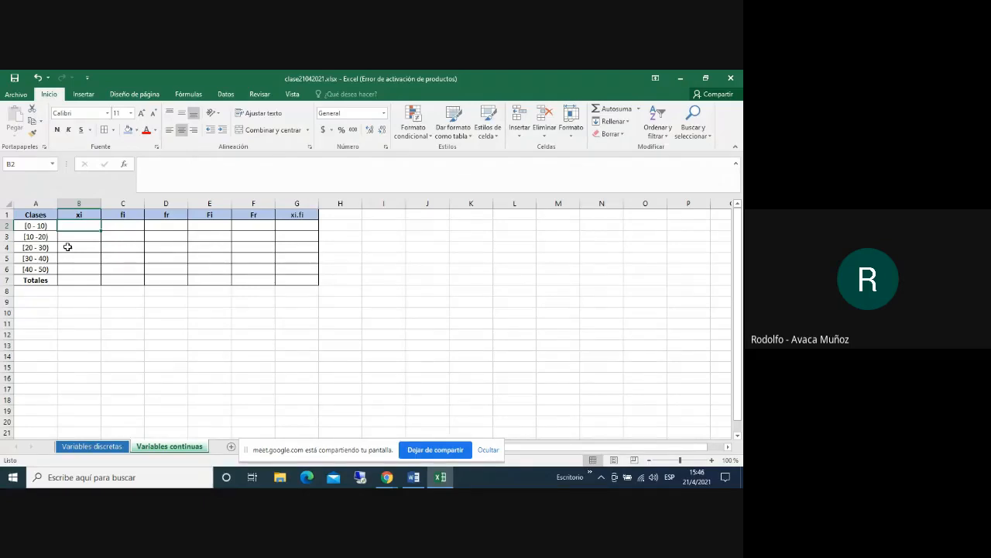
text(=)
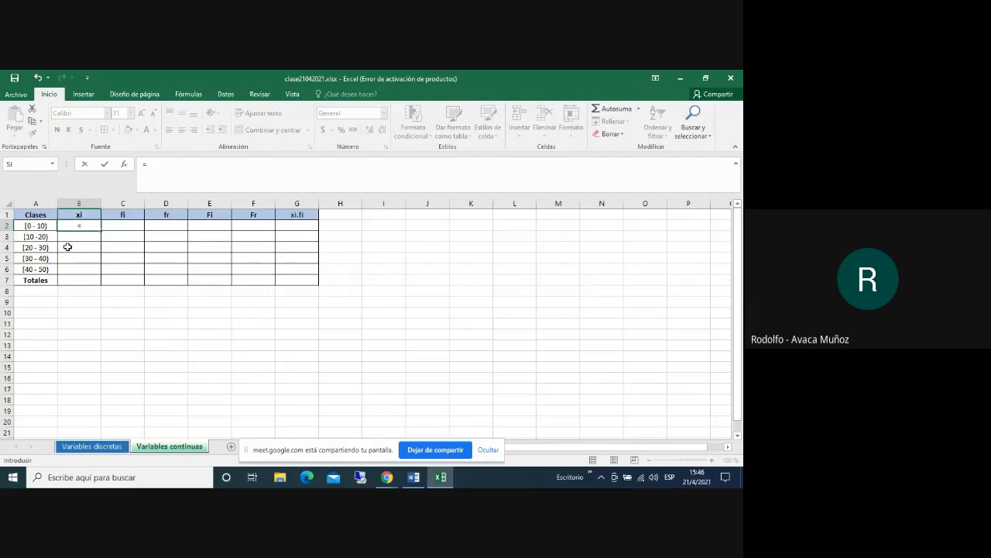
text((0+10)/2)
key(Return)
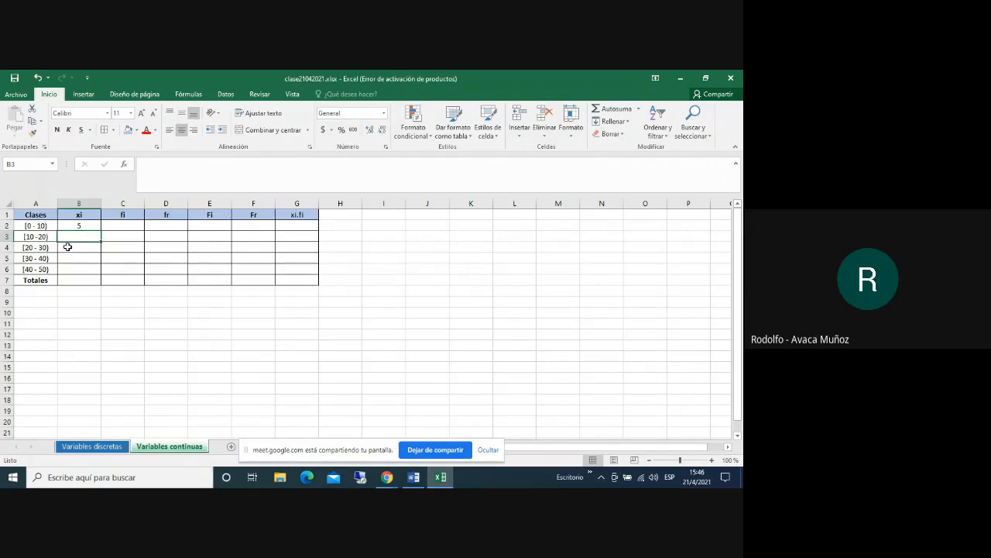
Enter the formula =(10+20)/2 in B3 as the midpoint of the 10–20 class
text(=)
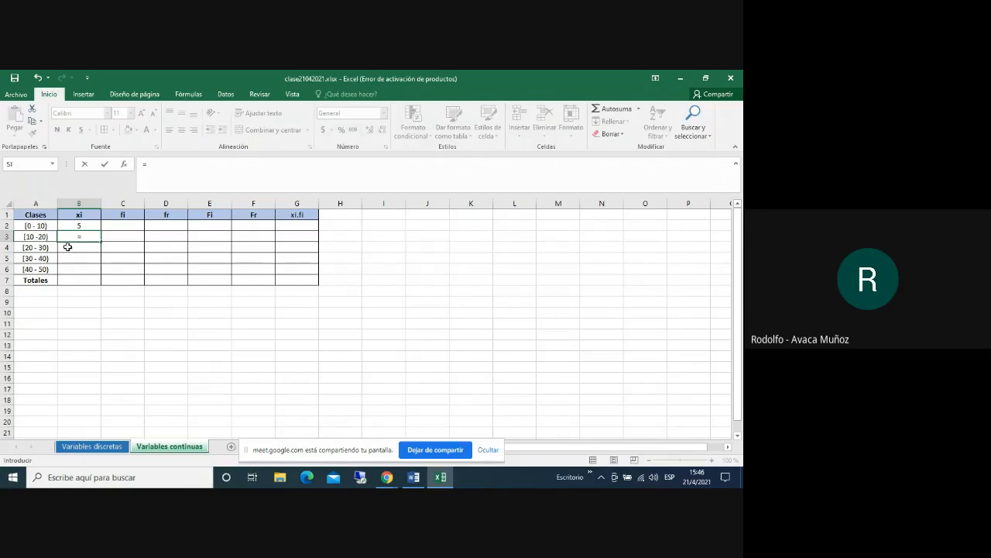
text((10+20)/)
key(Return)
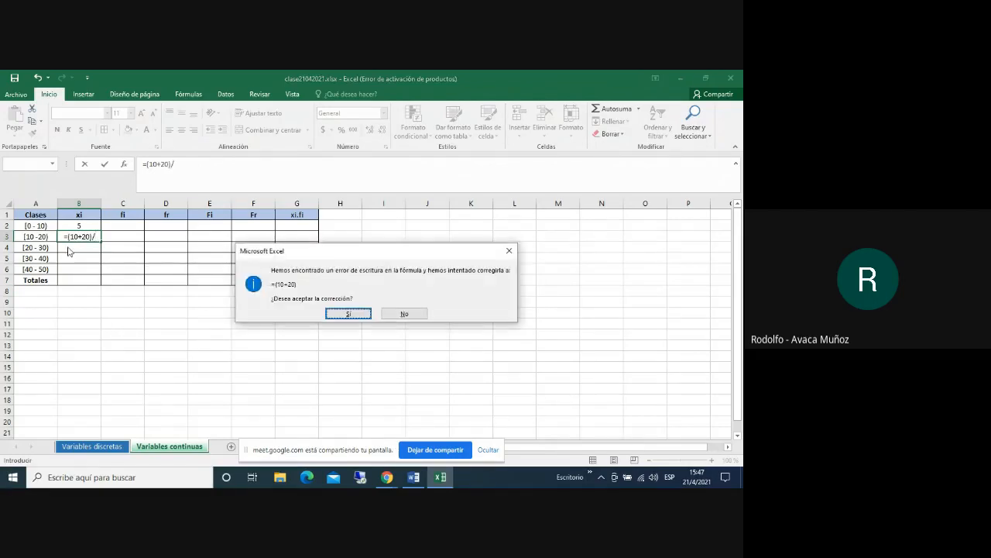
click(389, 315)
click(358, 310)
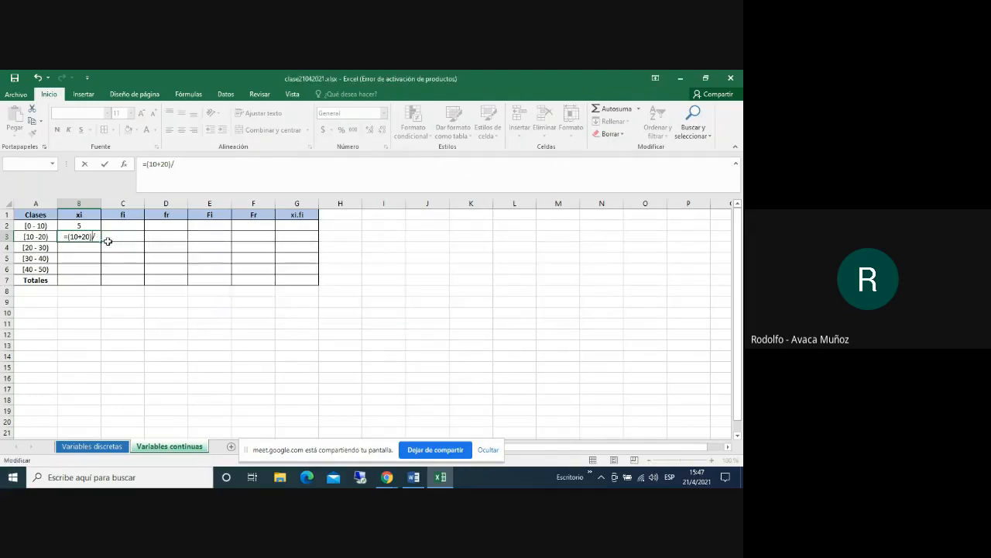
text(2)
key(Return)
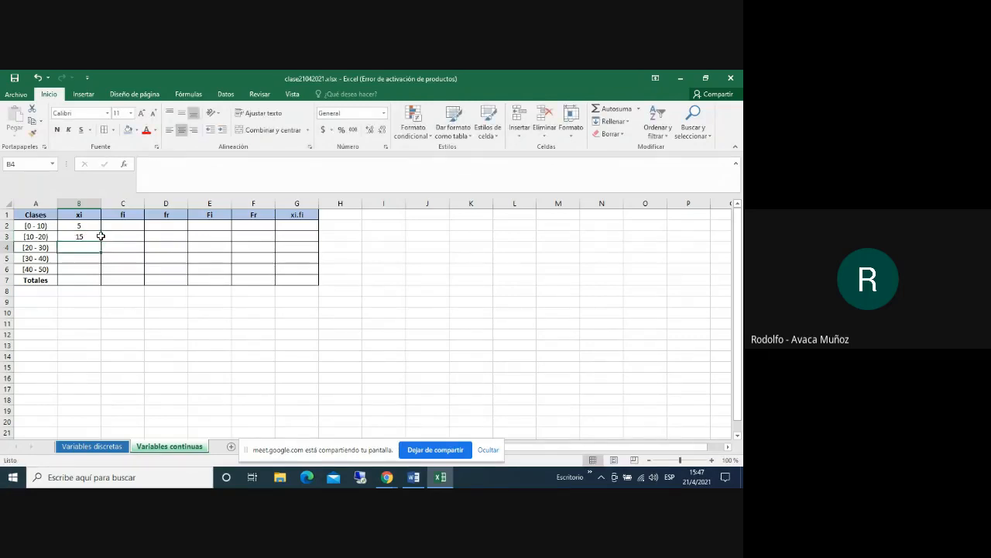
text(=)
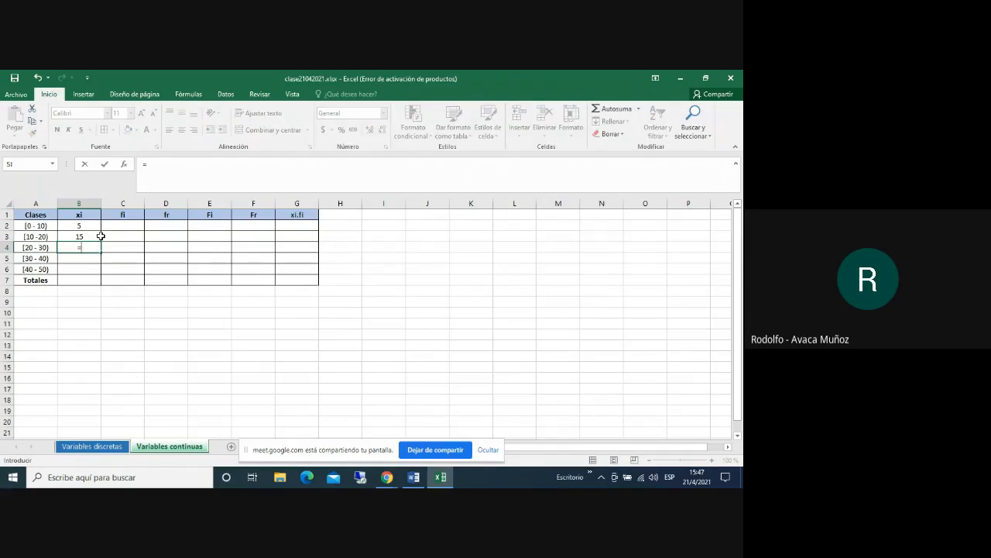
text(20+30/2)
key(Return)
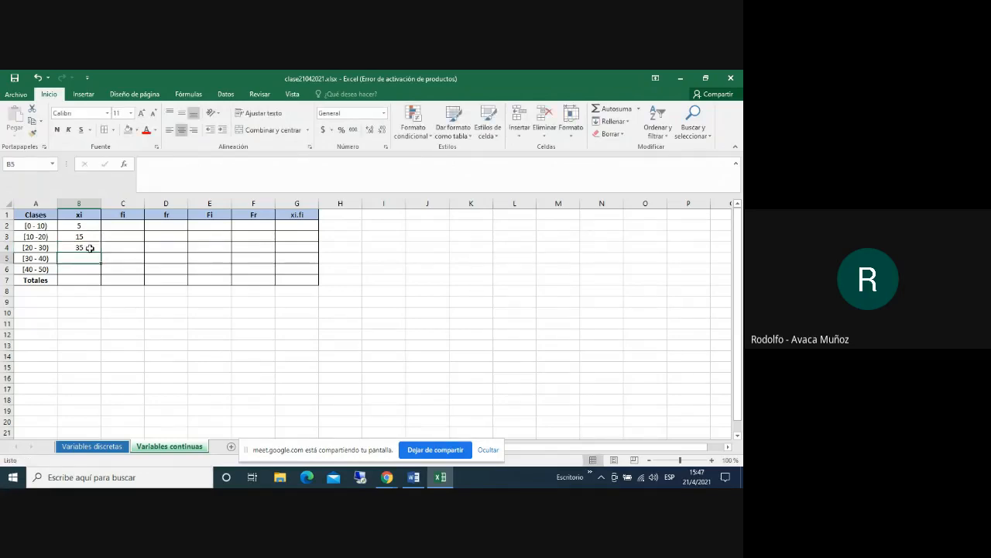
click(90, 248)
key(Delete)
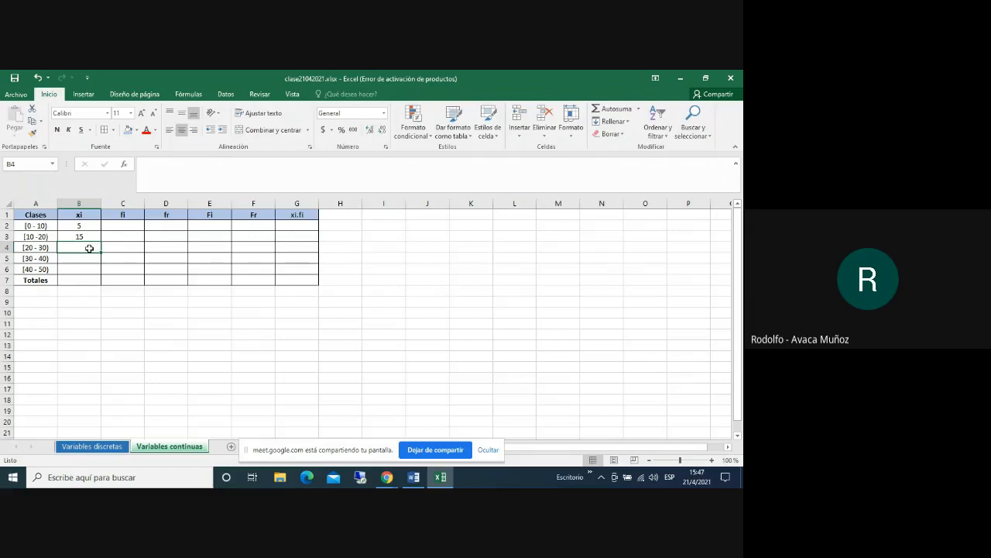
Enter the formula =(20+30)/2 in B4 as the midpoint of the 20–30 class
text(=(20+)
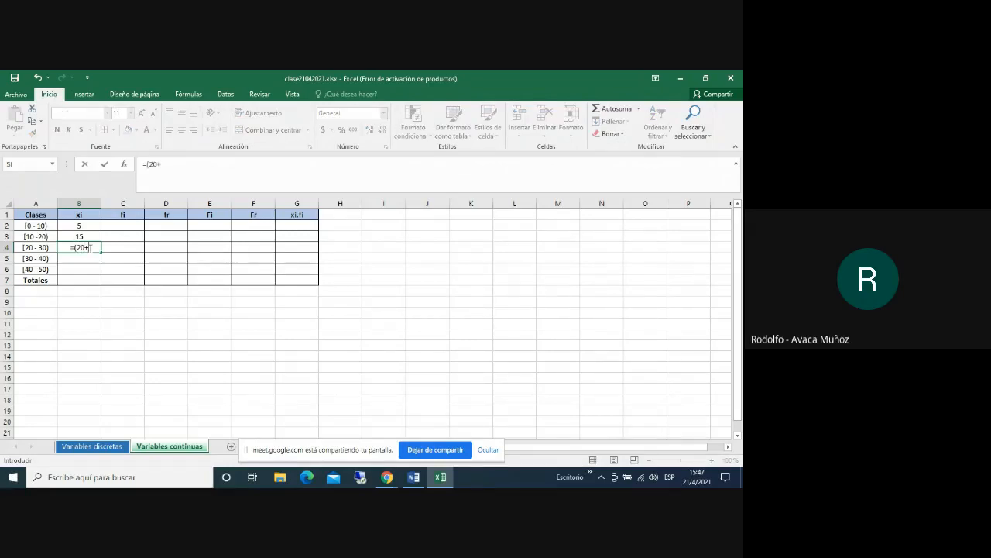
text(30)/2)
key(Return)
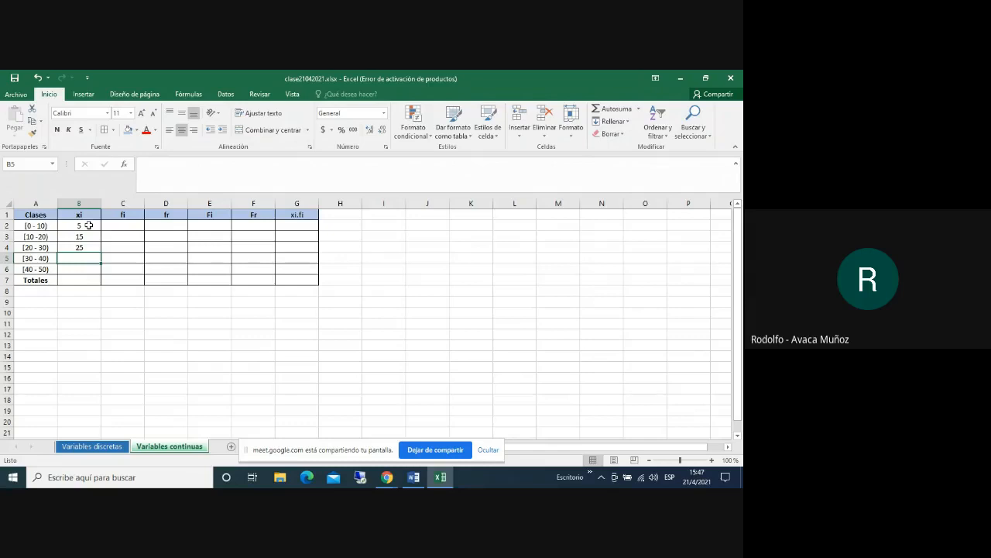
Try to autofill the midpoint formulas from B2:B4 down to B6, and clear the filled cells B5:B6
drag(89, 224, 91, 245)
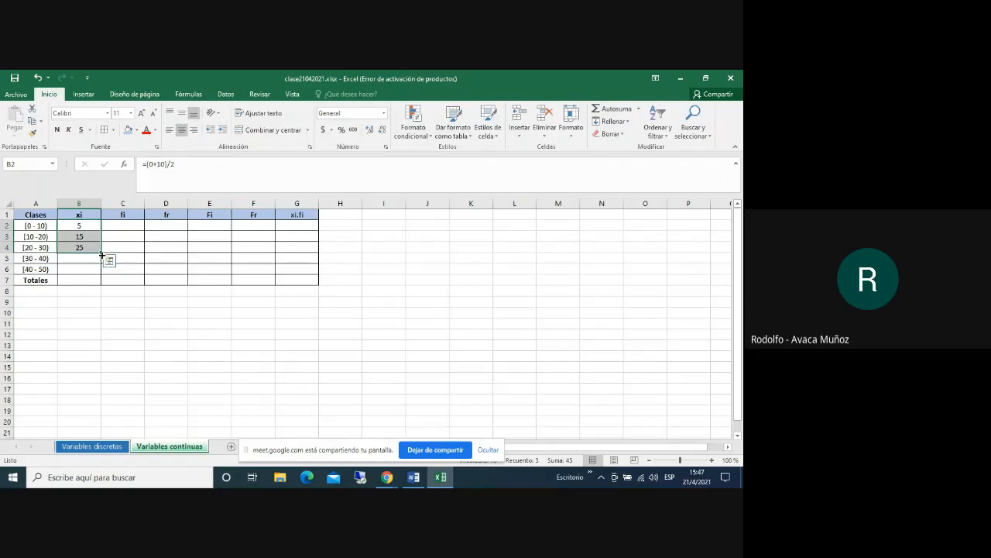
drag(102, 253, 102, 273)
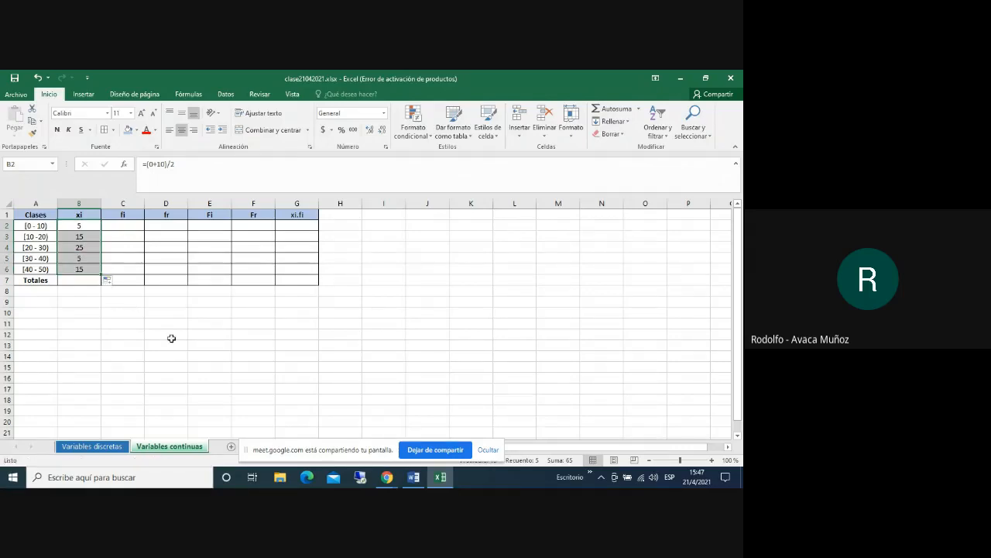
click(146, 323)
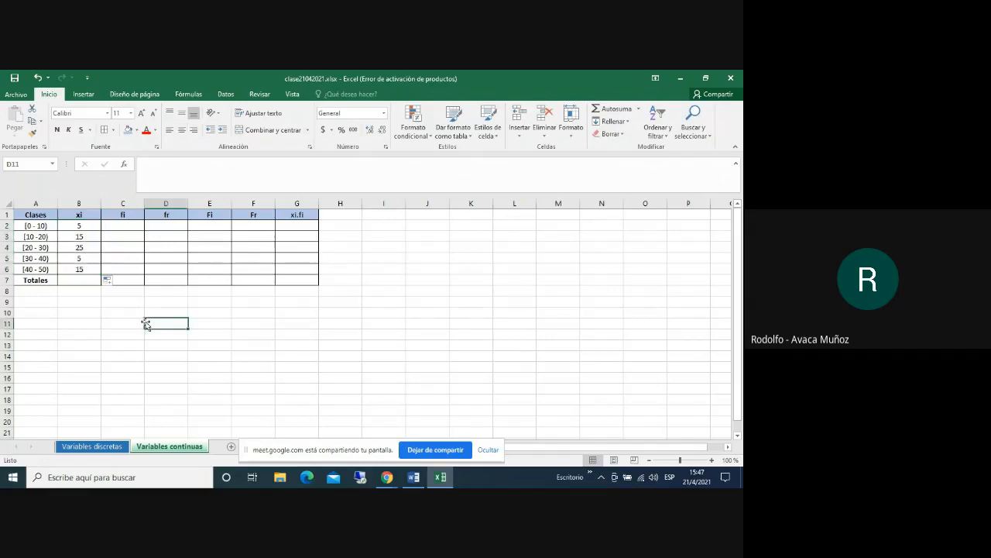
click(86, 259)
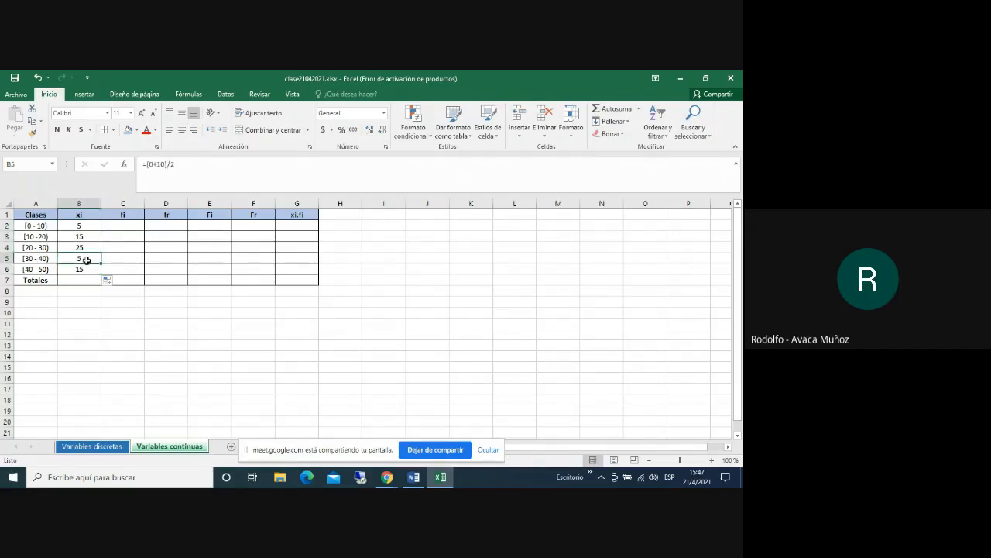
drag(84, 259, 83, 269)
key(Delete)
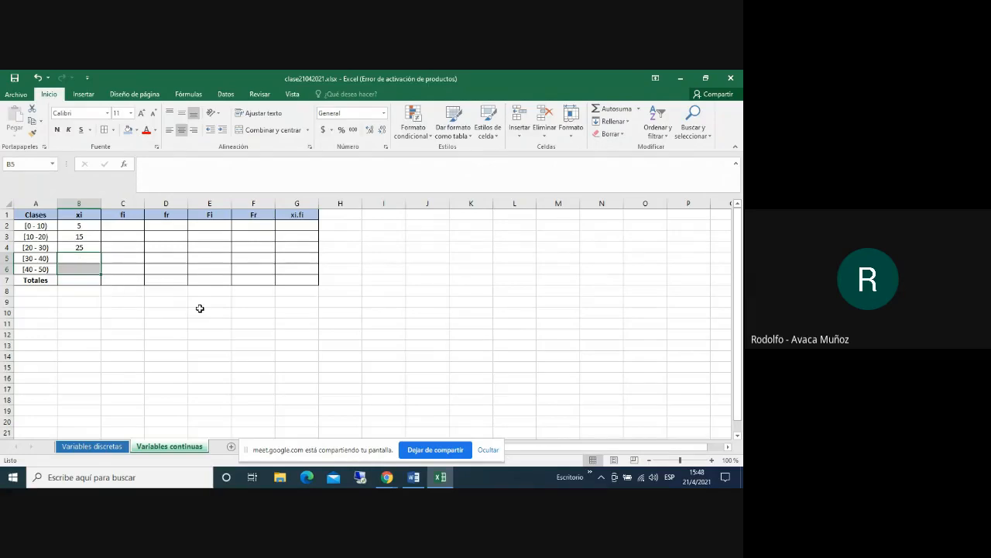
Enter the midpoints of the last two classes: =(30+40)/2 in B5 and 45 in B6
click(91, 260)
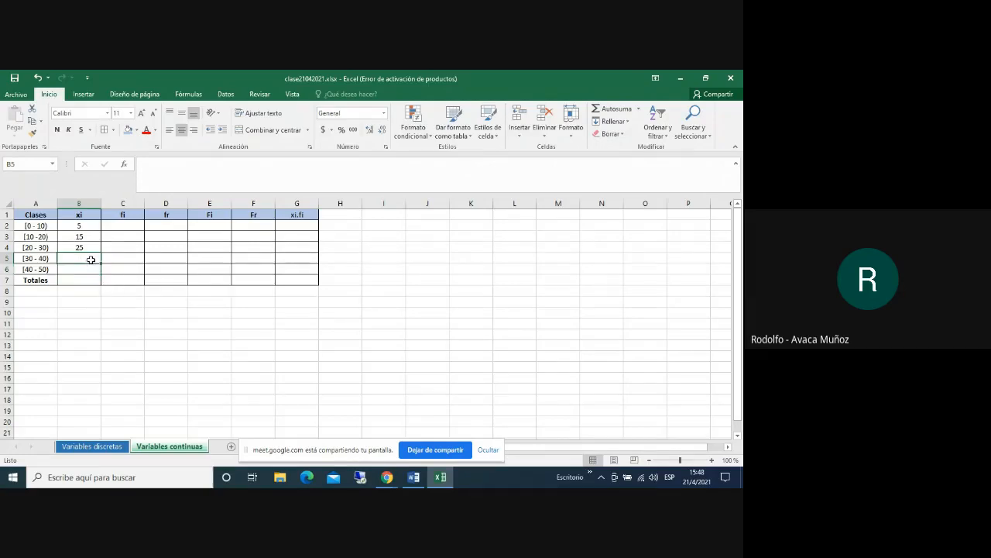
text(=)
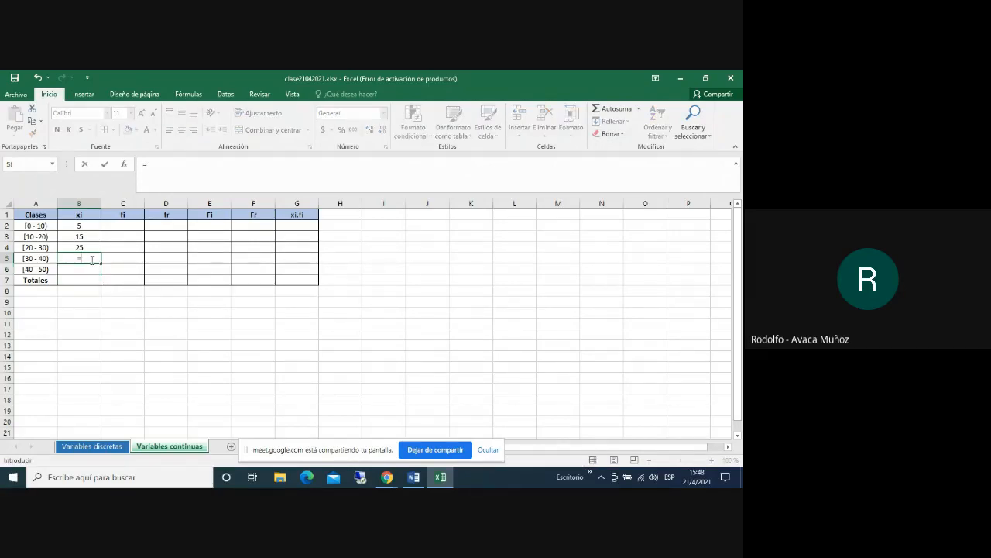
text((30+40)/2)
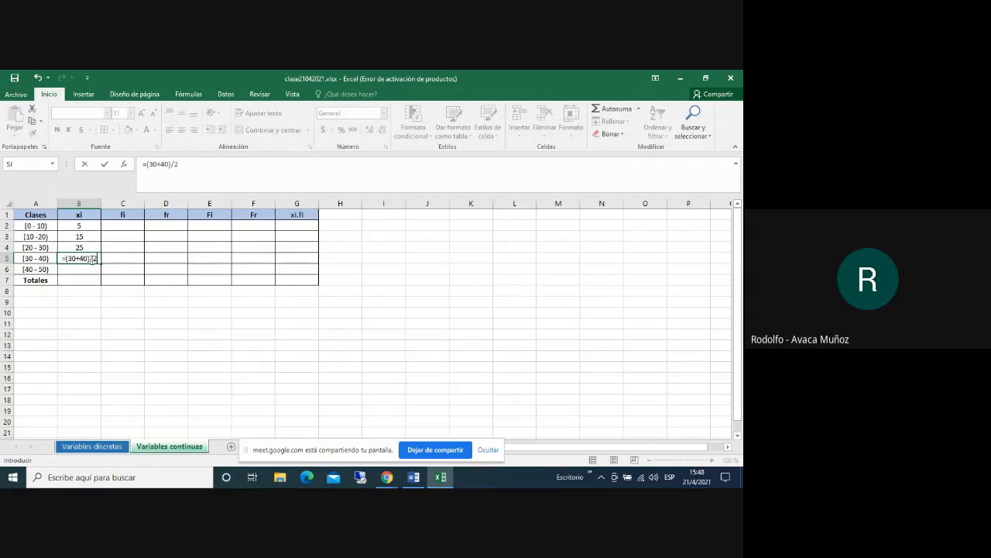
key(Return)
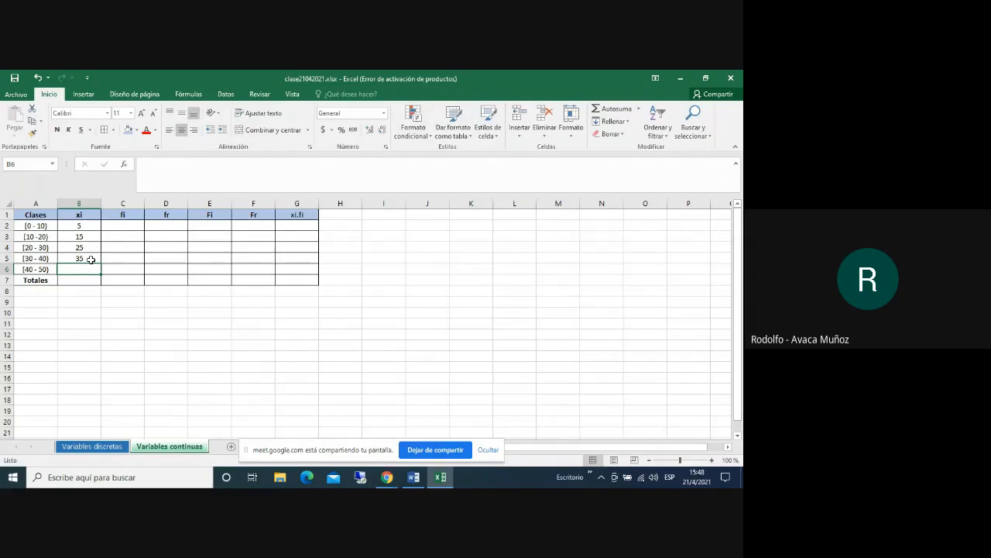
text(45)
key(Return)
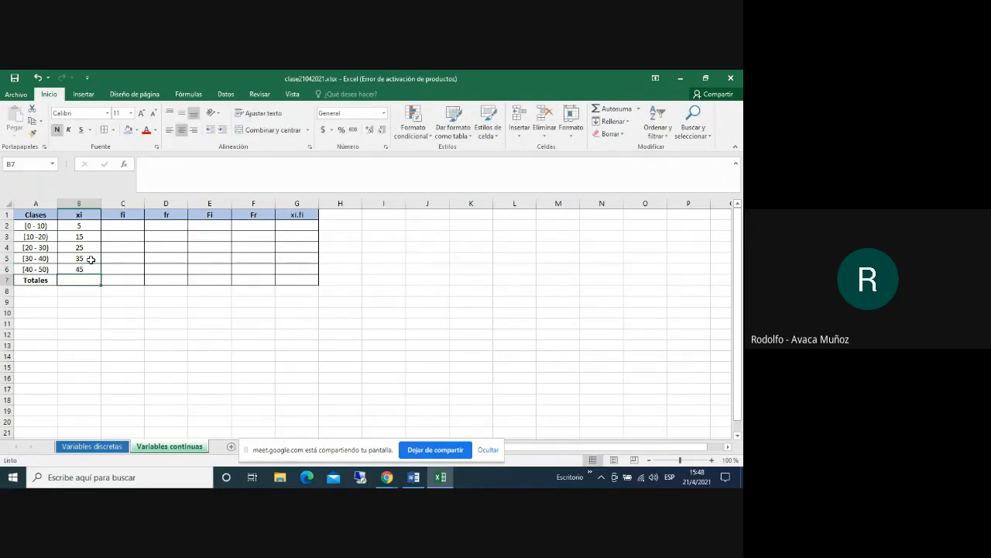
Replace the value in B6 with the formula =(40+50)/2 as the midpoint of the 40–50 class
key(Up)
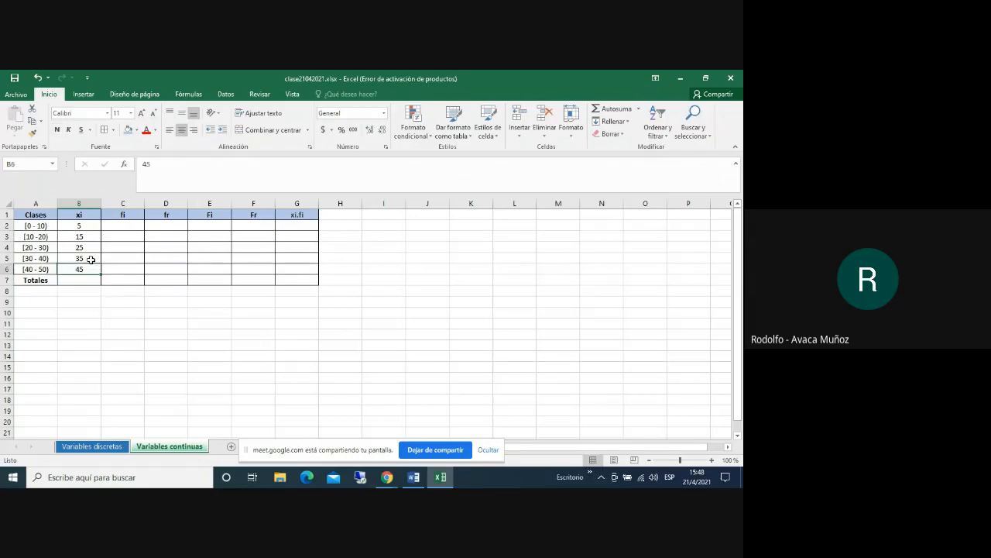
key(Delete)
text(=)
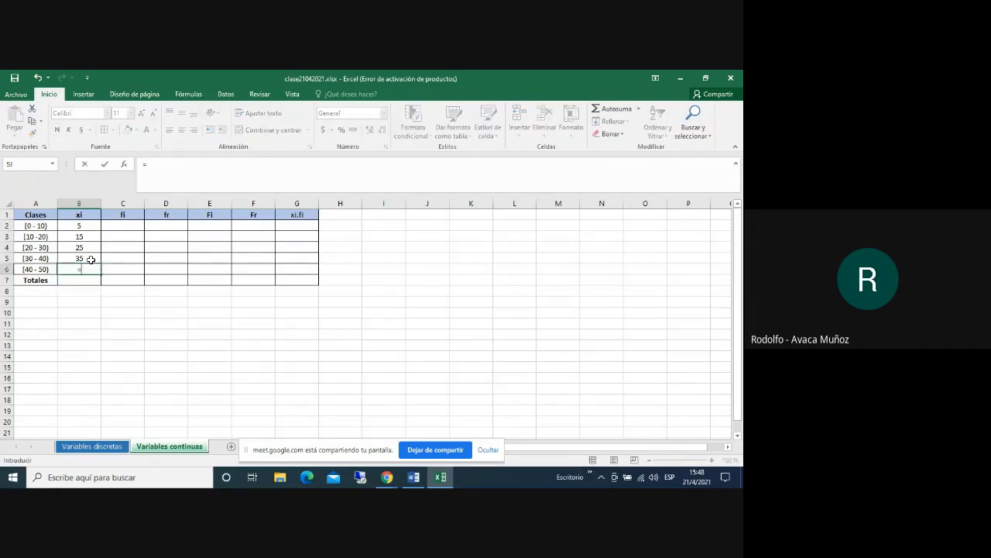
text((40+50)/)
key(Return)
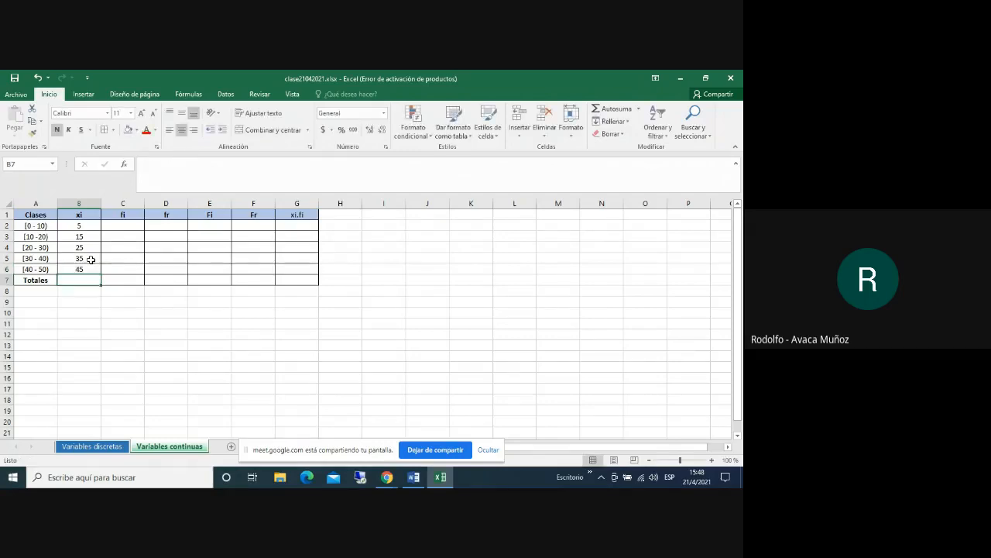
Try to total the midpoints in B7 with AutoSum, and clear that cell
click(608, 109)
key(Return)
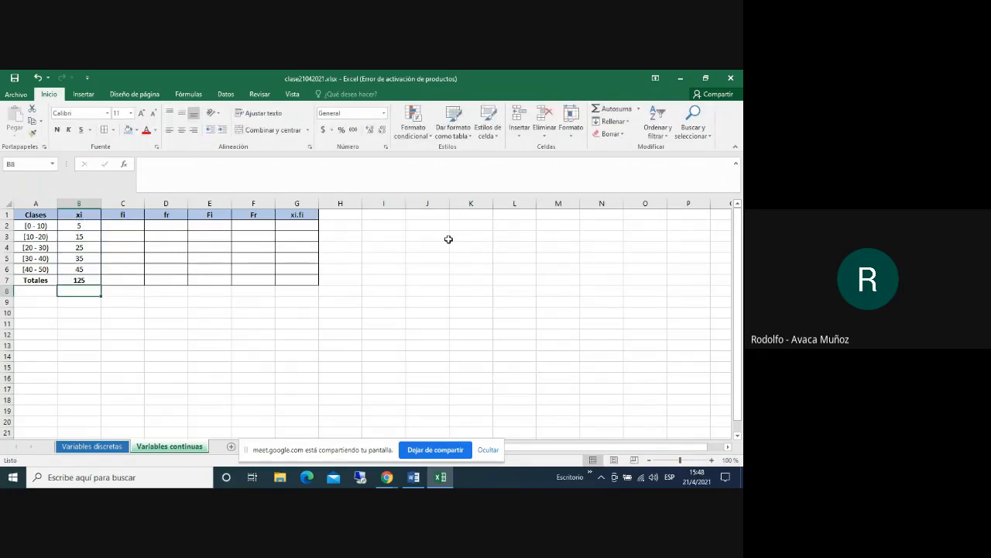
click(81, 280)
key(Delete)
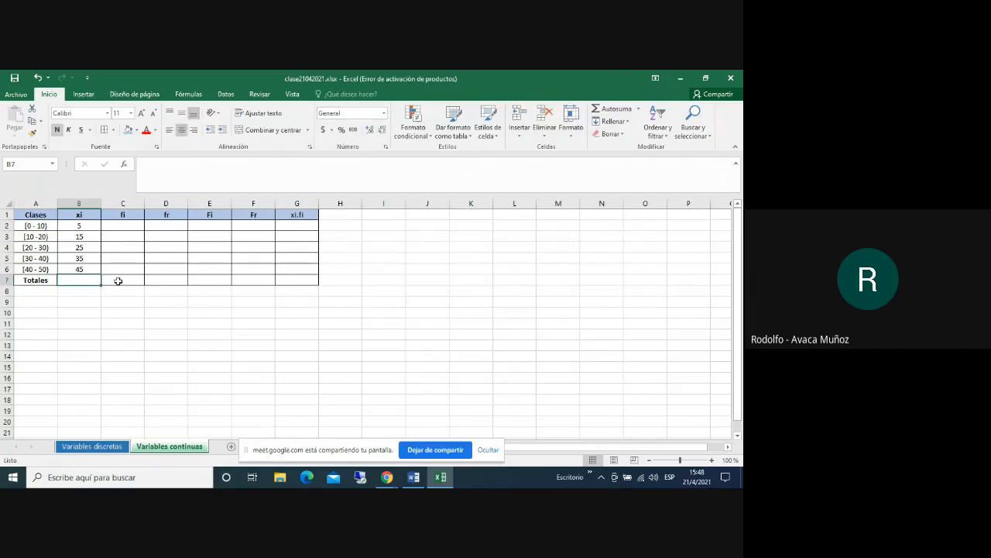
Enter the first three class frequencies from the Word exercise in the fi column: 45 in C2, 123 in C3 and 206 in C4
click(137, 226)
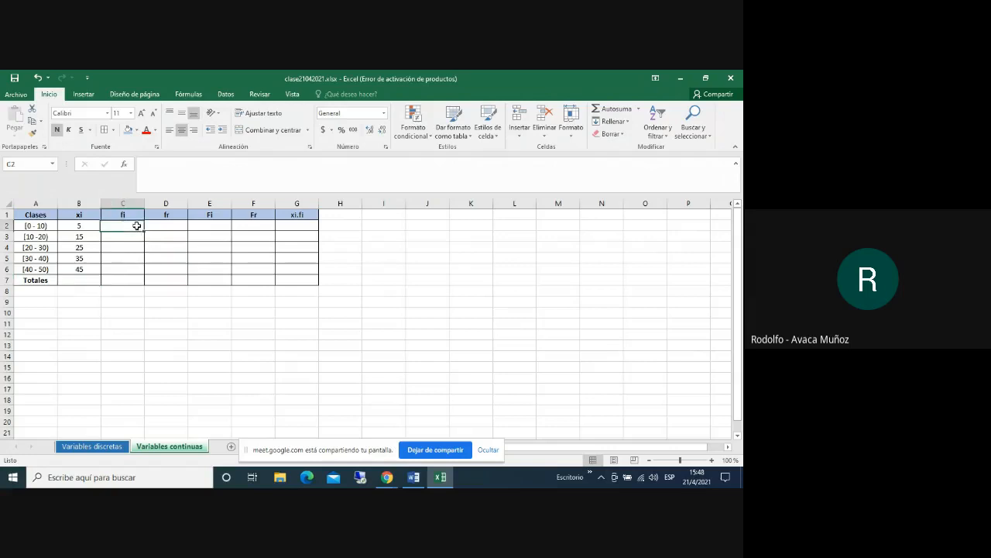
click(414, 477)
click(414, 478)
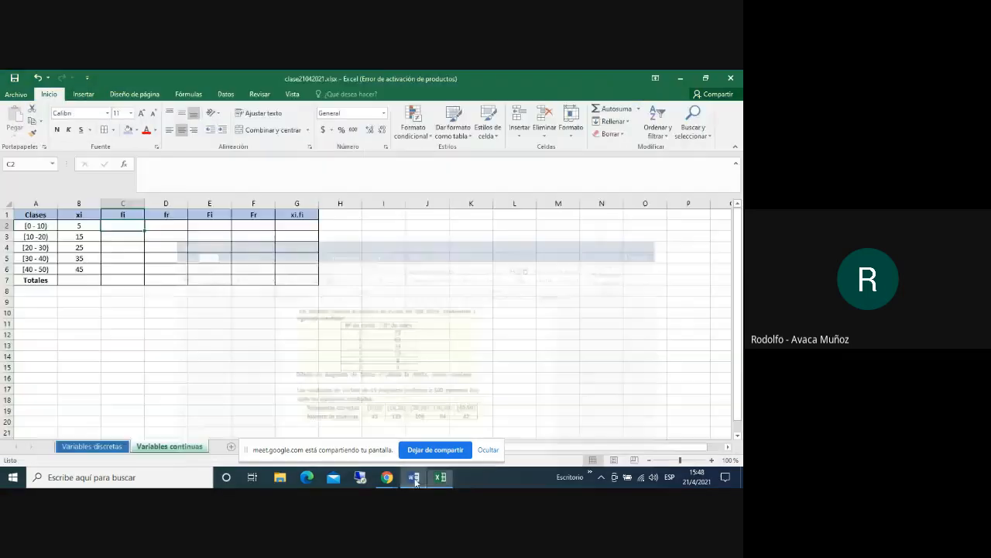
text(45)
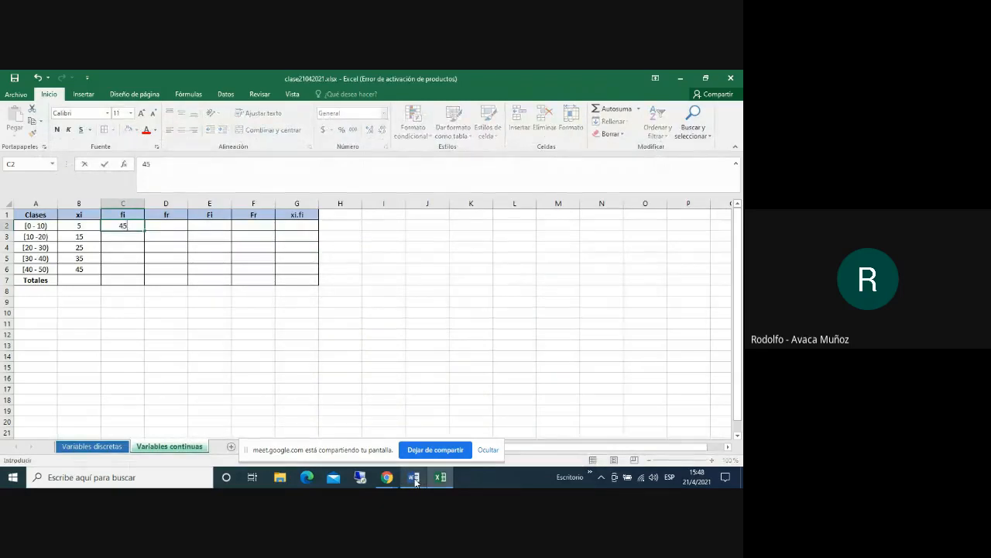
key(Return)
text(13)
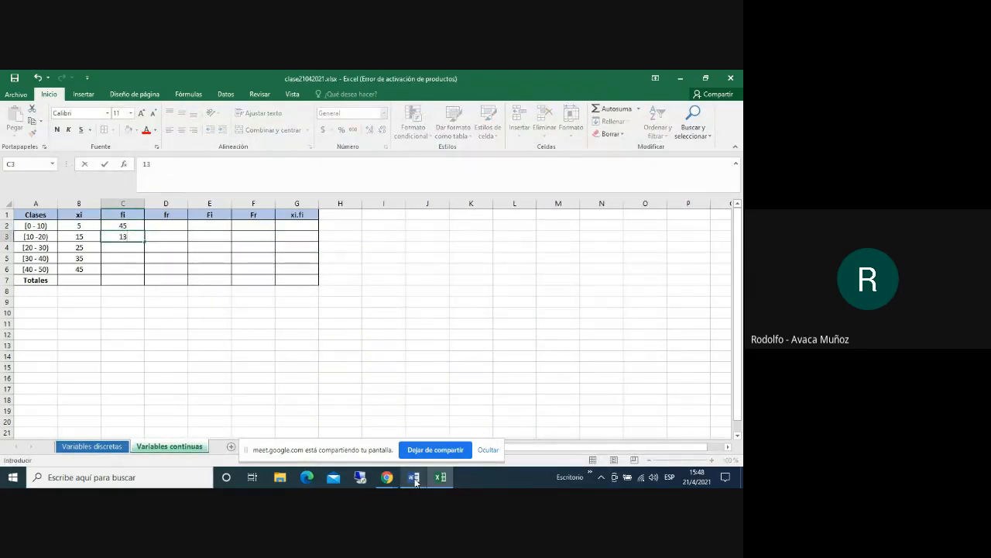
key(BackSpace)
text(23)
key(Return)
text(206)
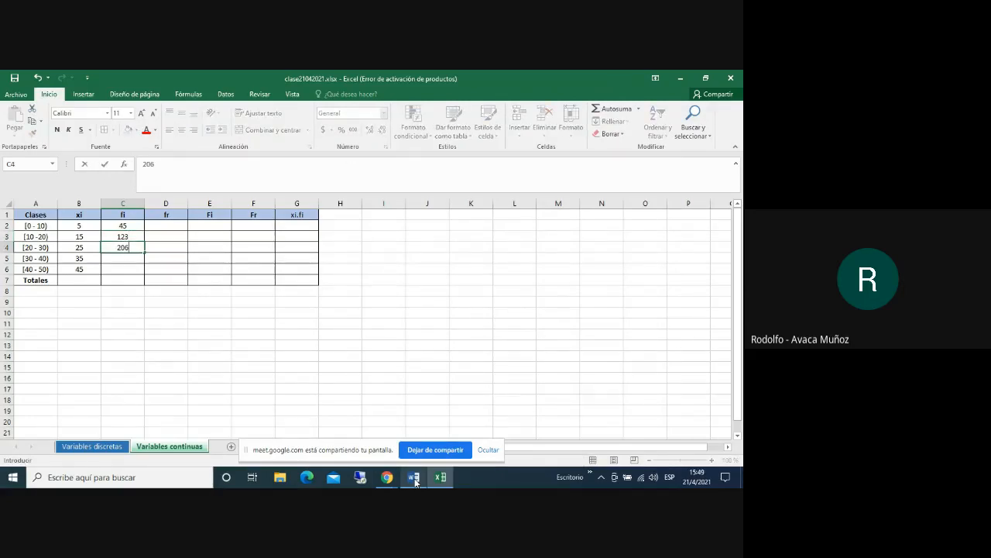
key(Return)
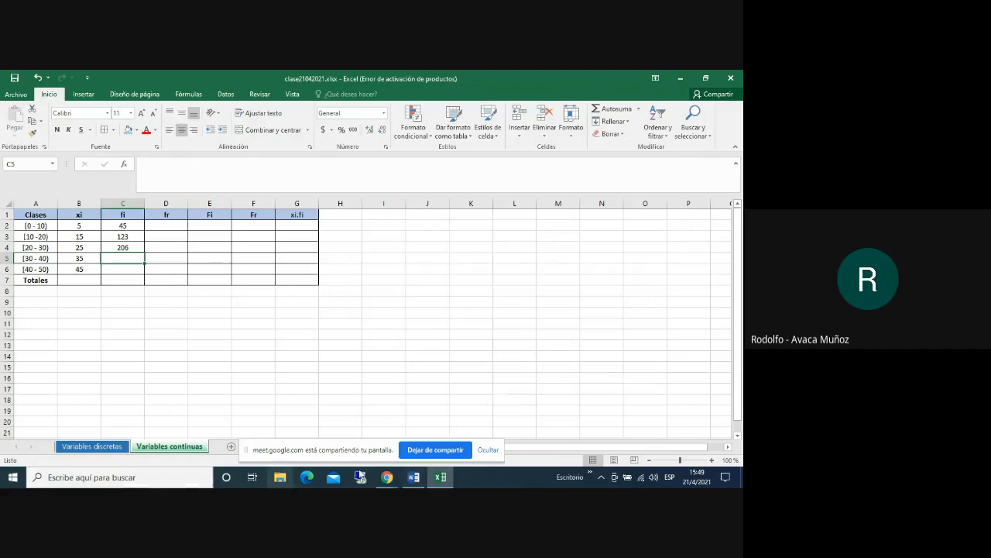
Consult the Word exercise and enter the last two class frequencies: 84 in C5 and 42 in C6
click(413, 478)
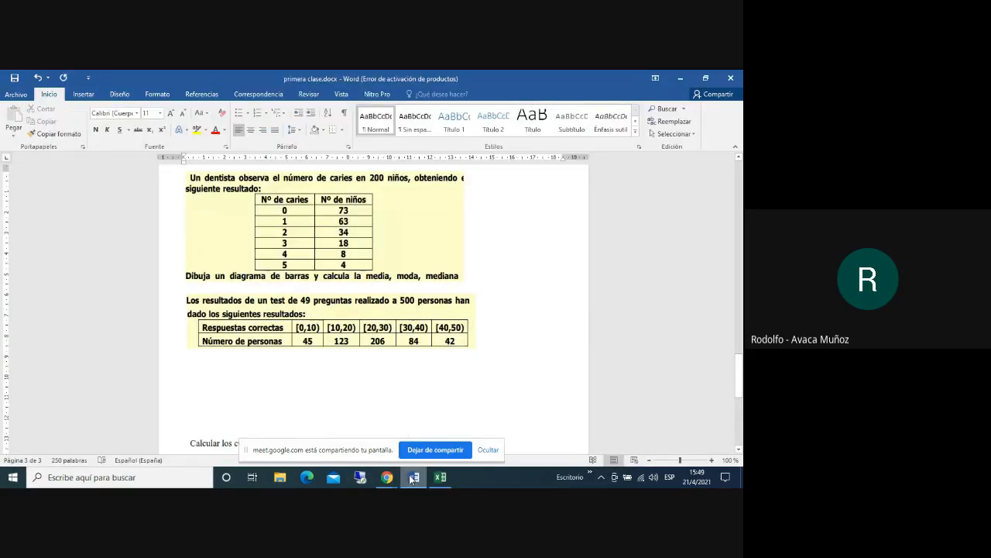
click(413, 478)
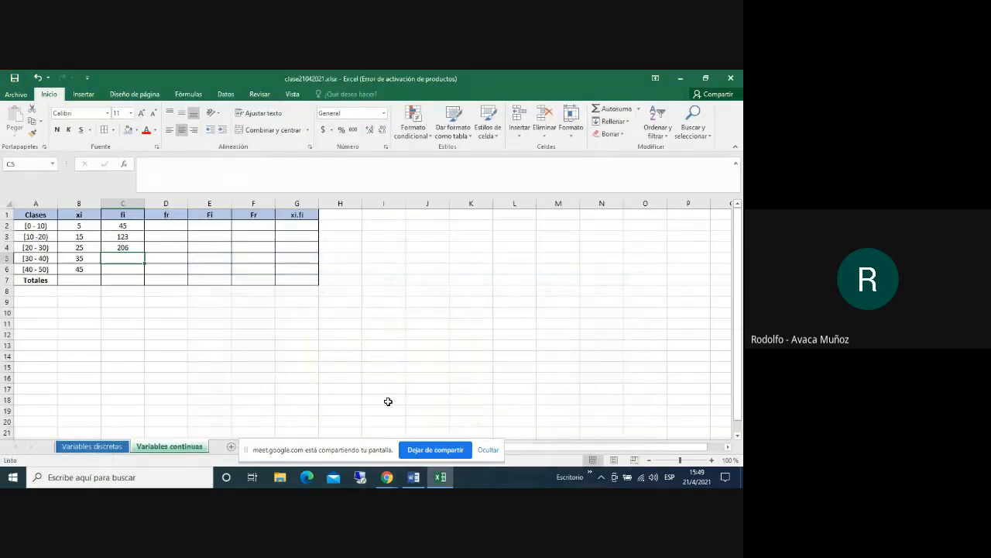
text(84)
key(Return)
text(42)
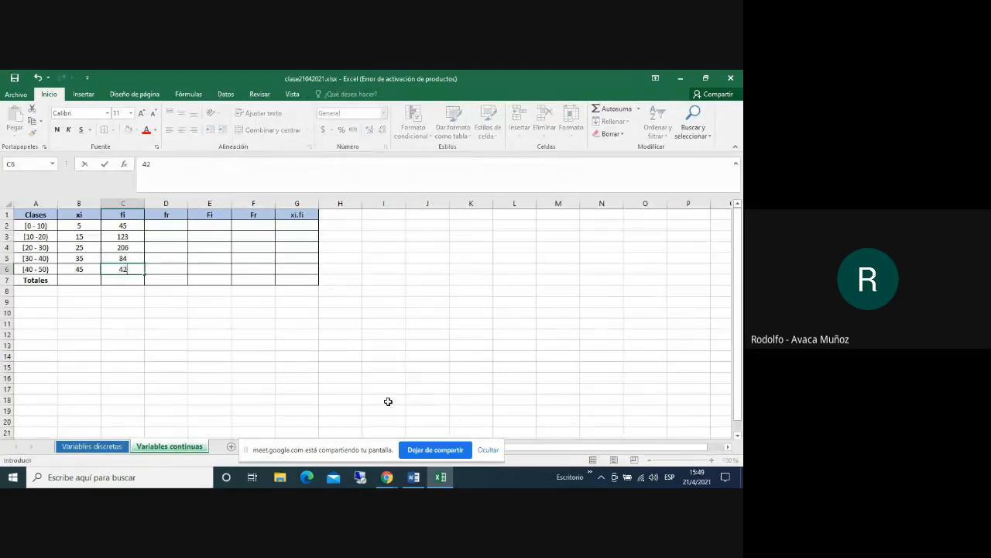
key(Return)
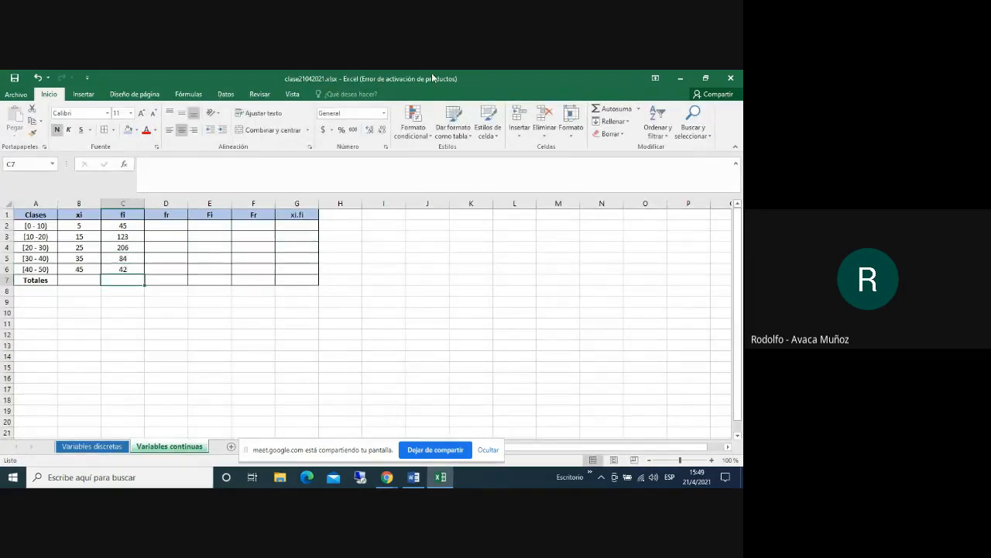
Total the frequencies C2:C6 in C7 with AutoSum and compare the total with the number of people stated in the Word exercise
click(612, 108)
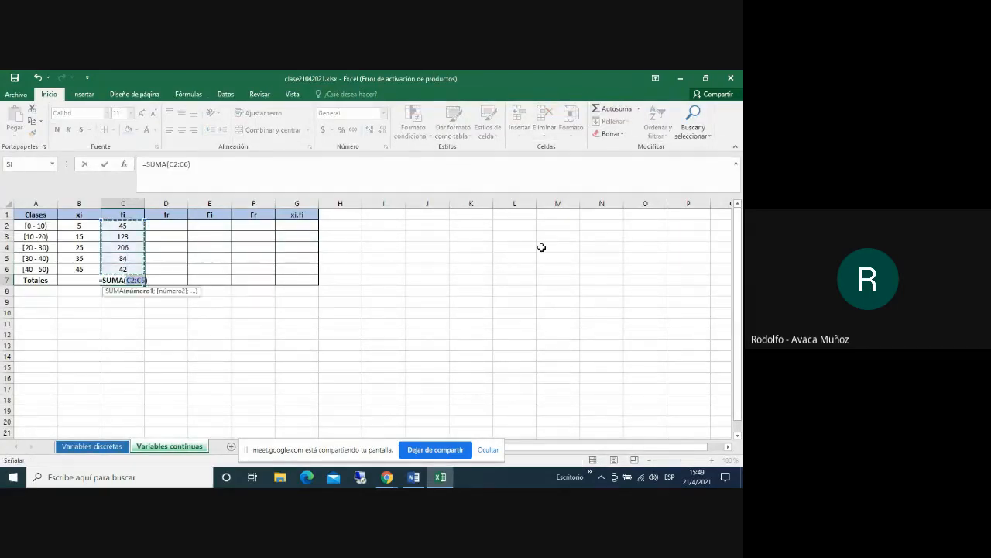
key(Return)
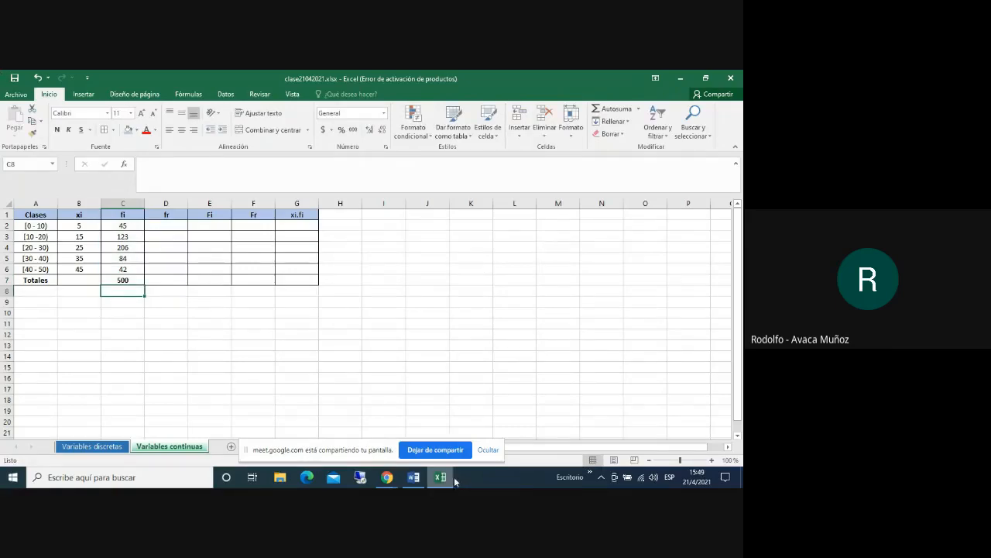
click(414, 477)
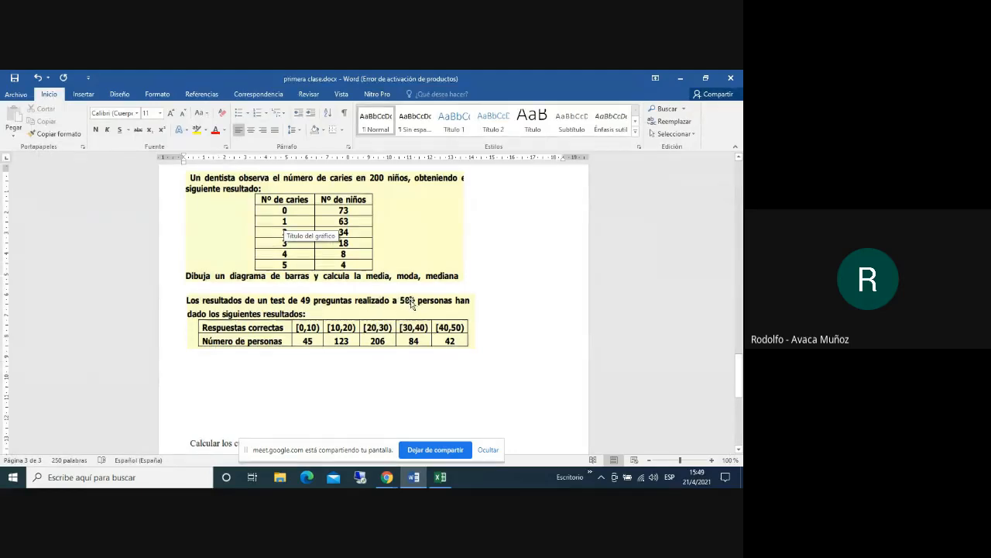
click(439, 477)
Add a right-aligned label "n =" in A9 and reference the frequency total C7 in B9
click(43, 304)
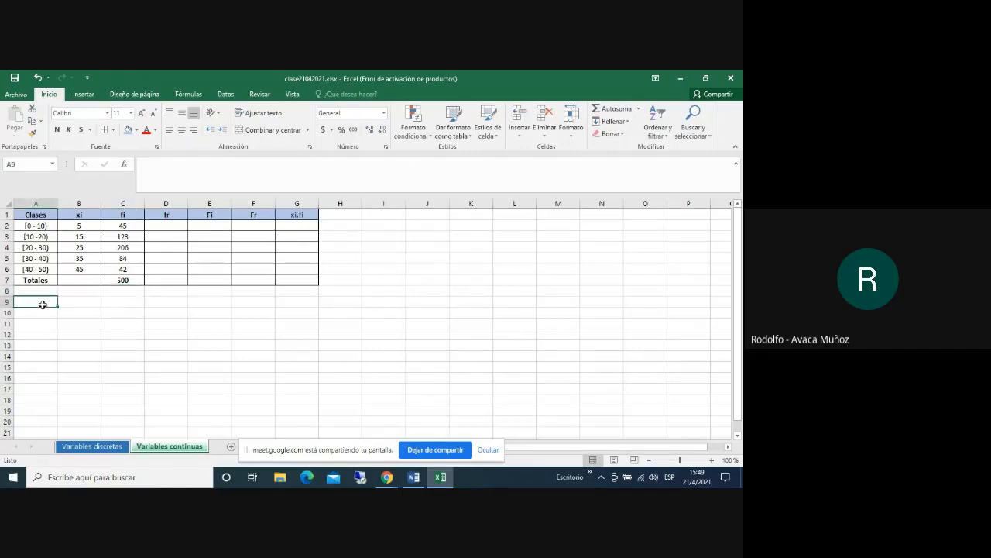
text(n =)
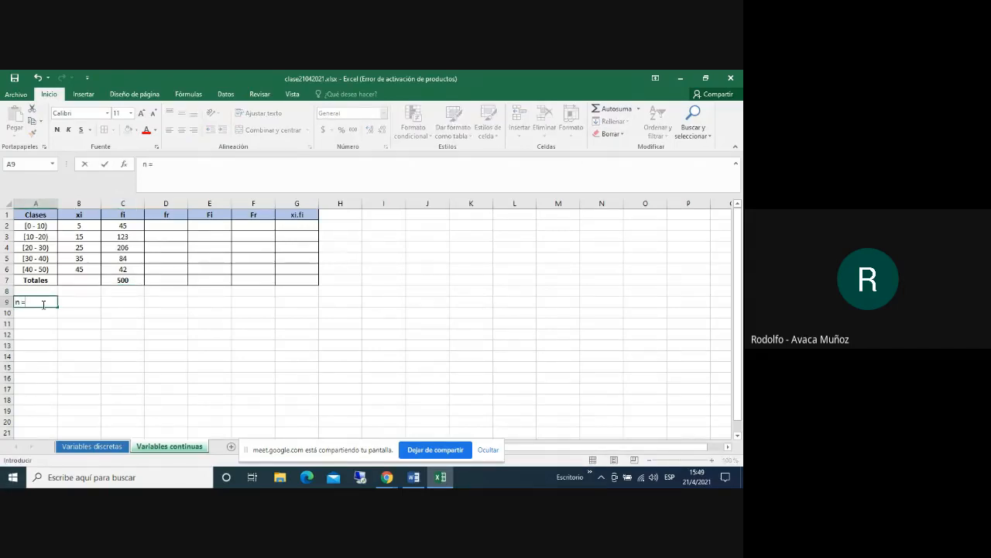
key(Tab)
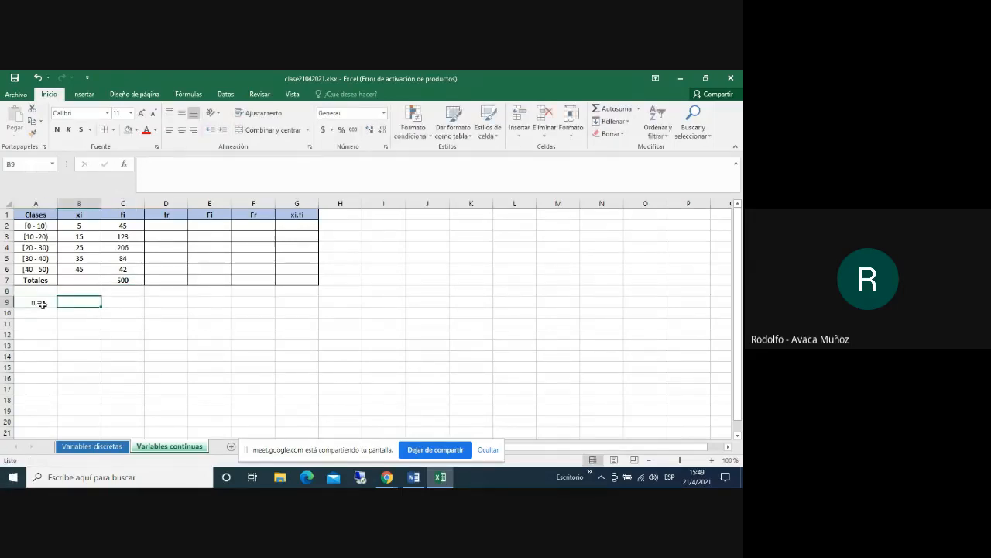
text(500)
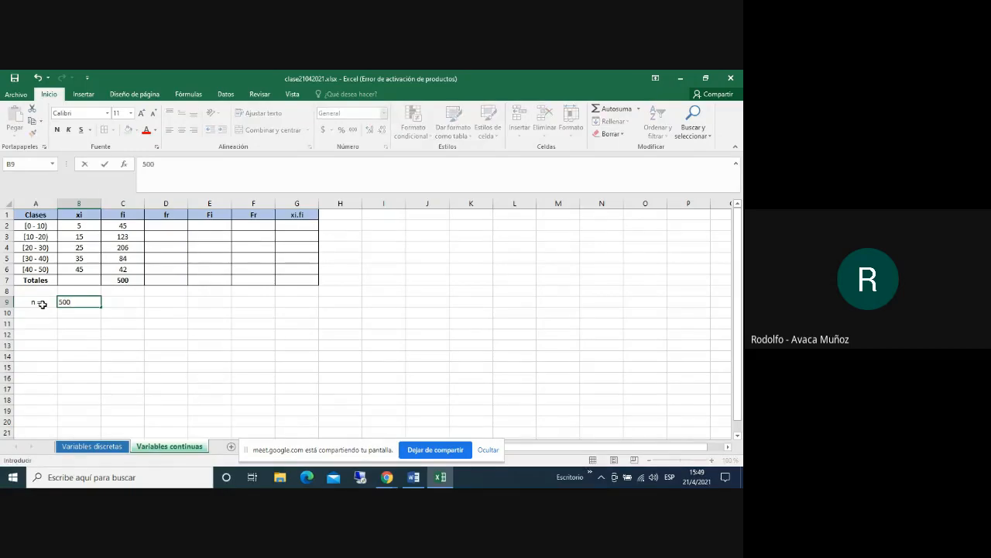
key(BackSpace)
key(BackSpace)
key(BackSpace)
text(=)
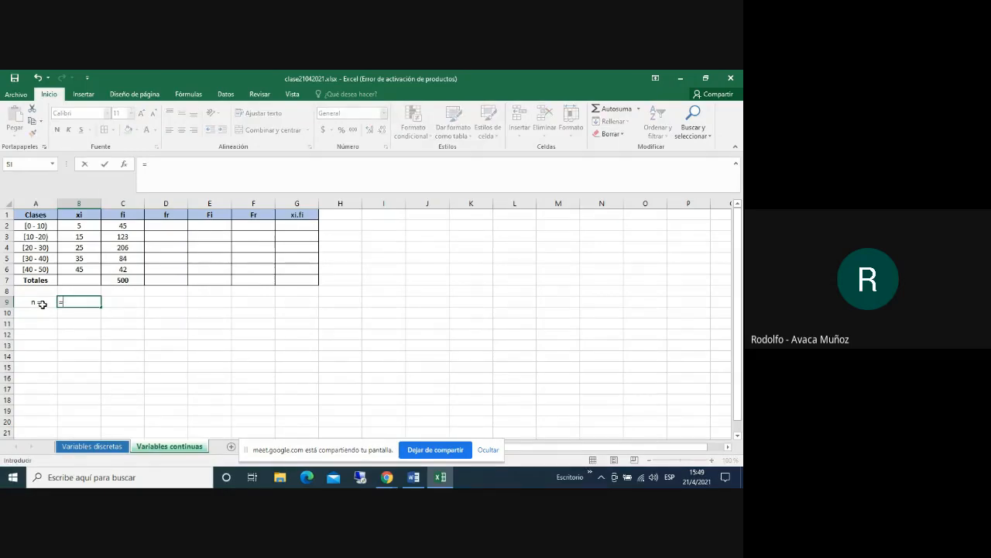
click(125, 278)
key(Return)
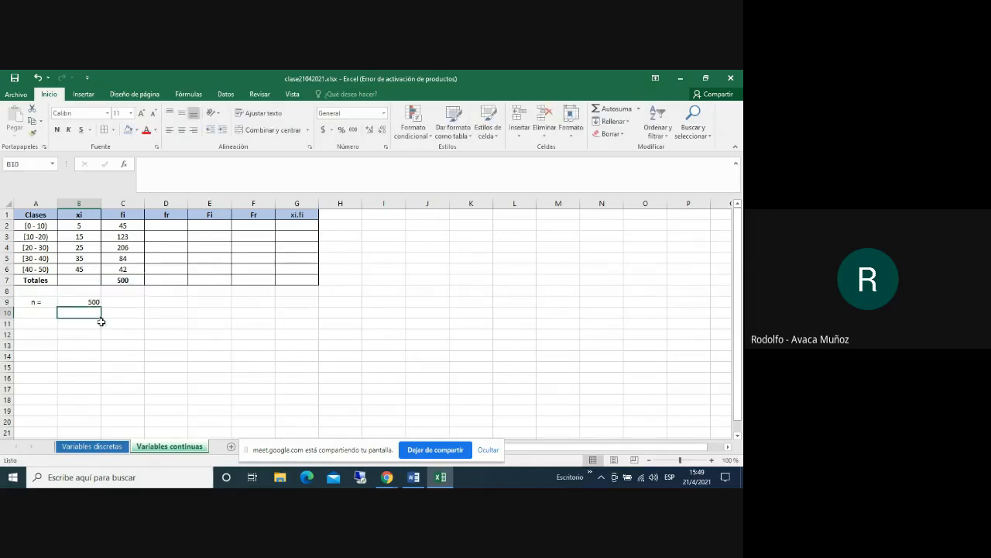
click(35, 302)
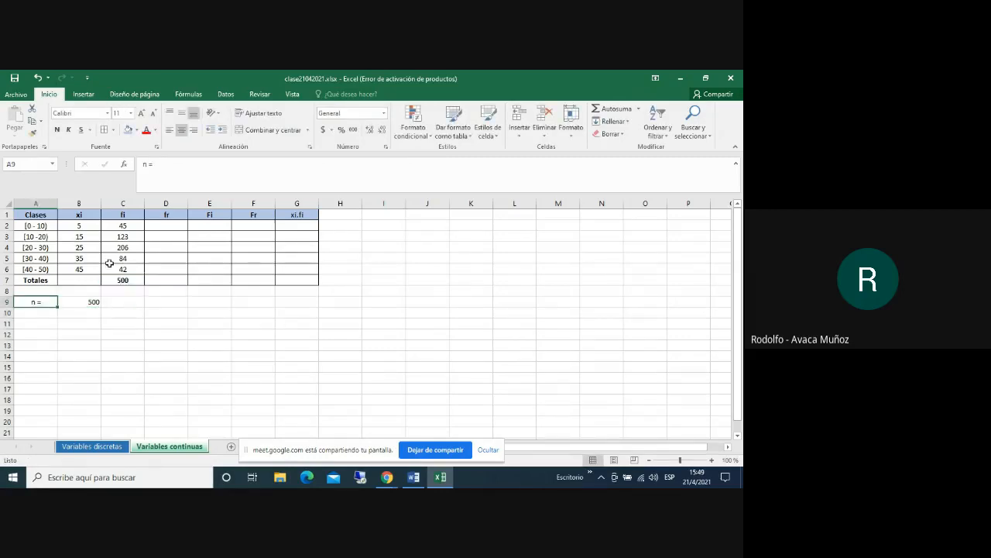
click(194, 131)
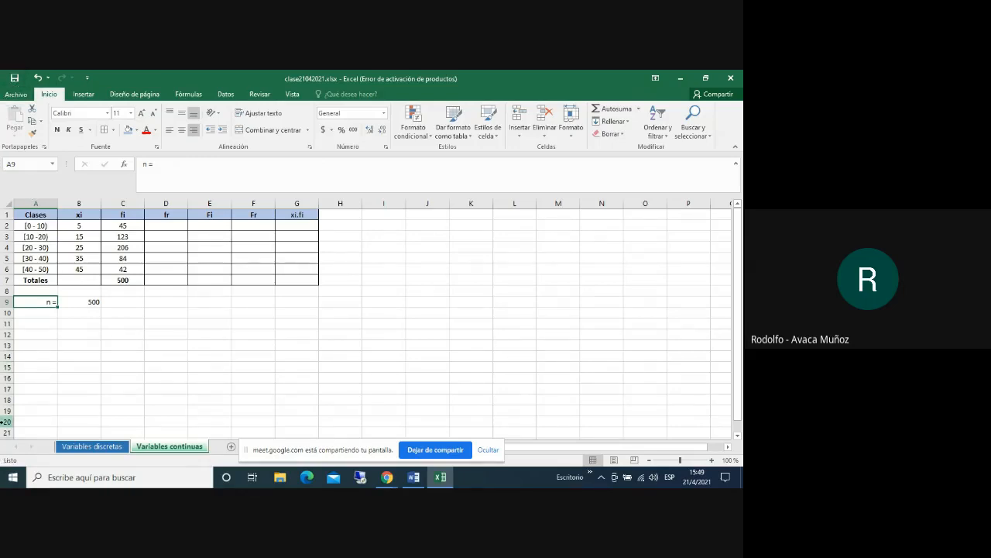
Enter the formula =C2/$C$7 in D2 as the relative frequency of the first class
click(177, 226)
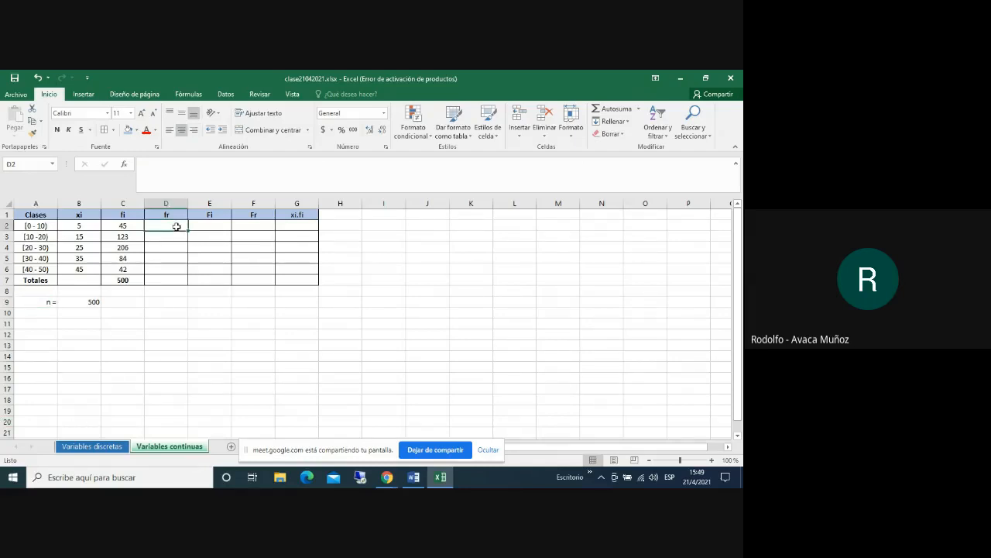
text(=)
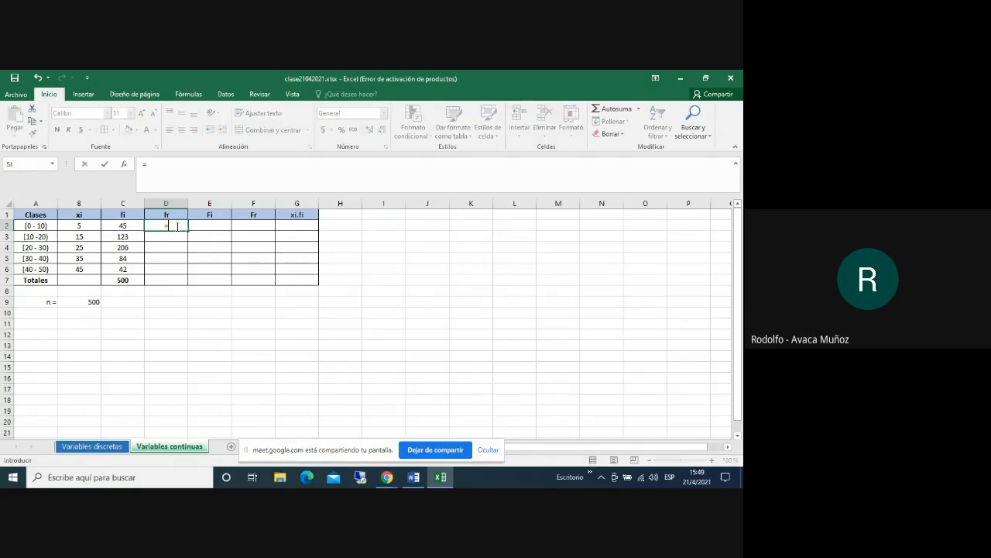
click(124, 226)
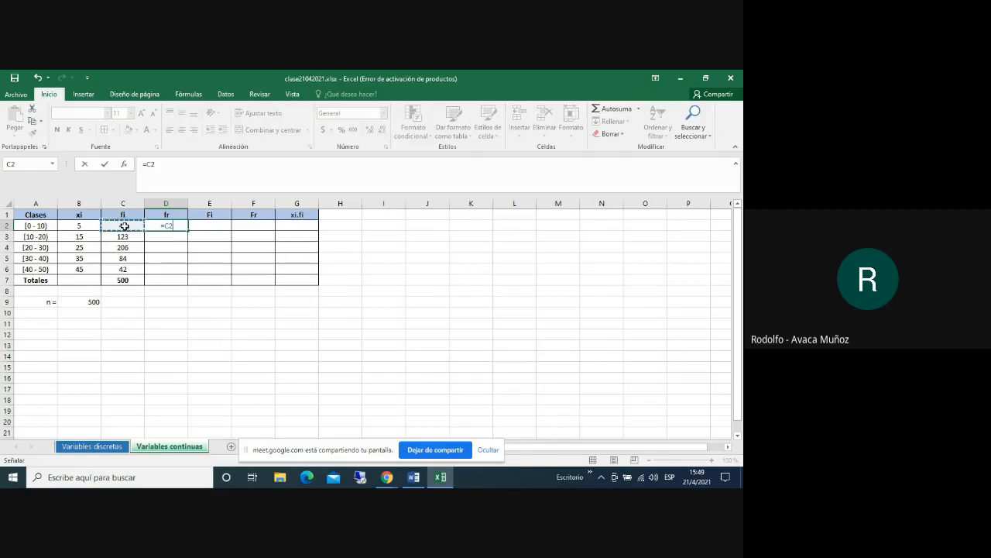
text(/)
click(117, 280)
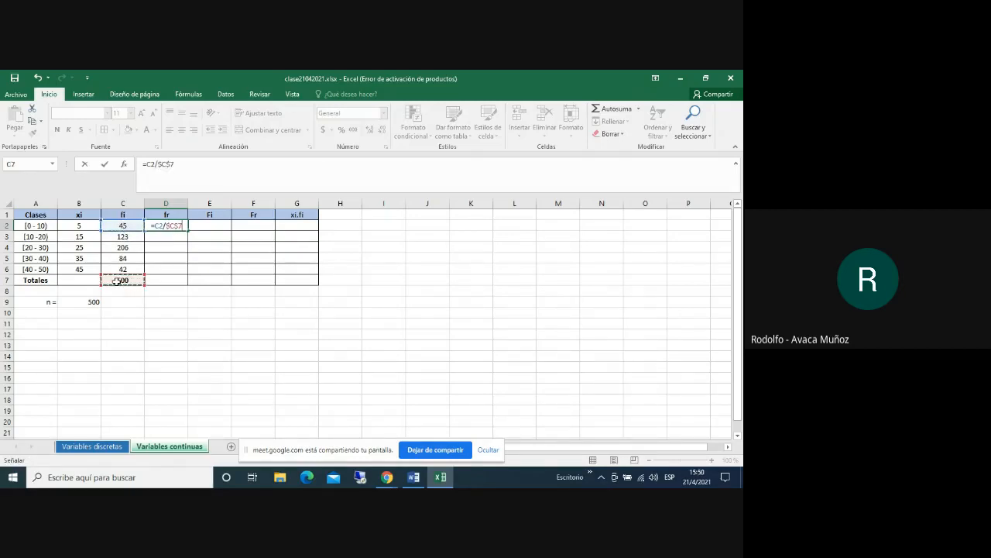
key(Return)
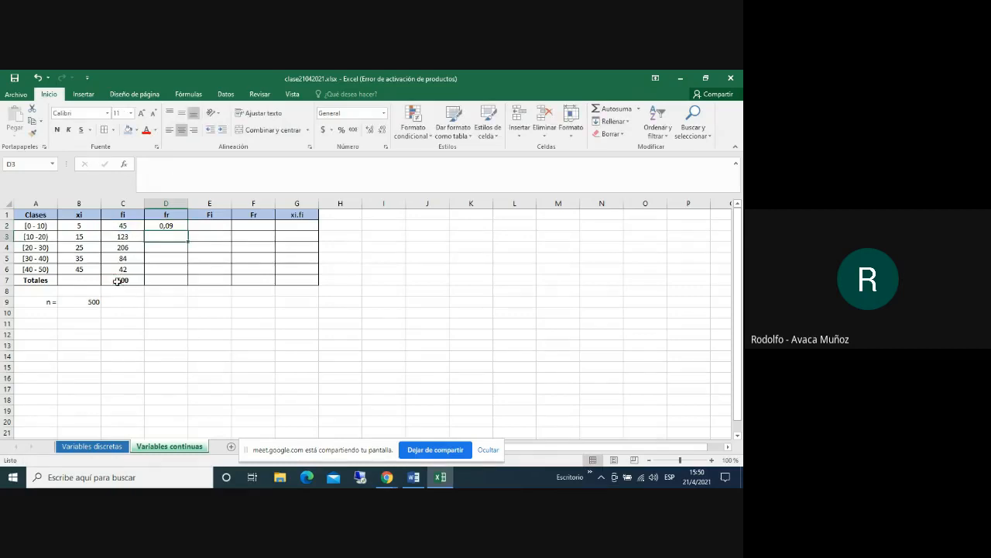
Fill the relative frequency formula from D2 down to D6 and copy the total formula from C7 across to D7
click(166, 226)
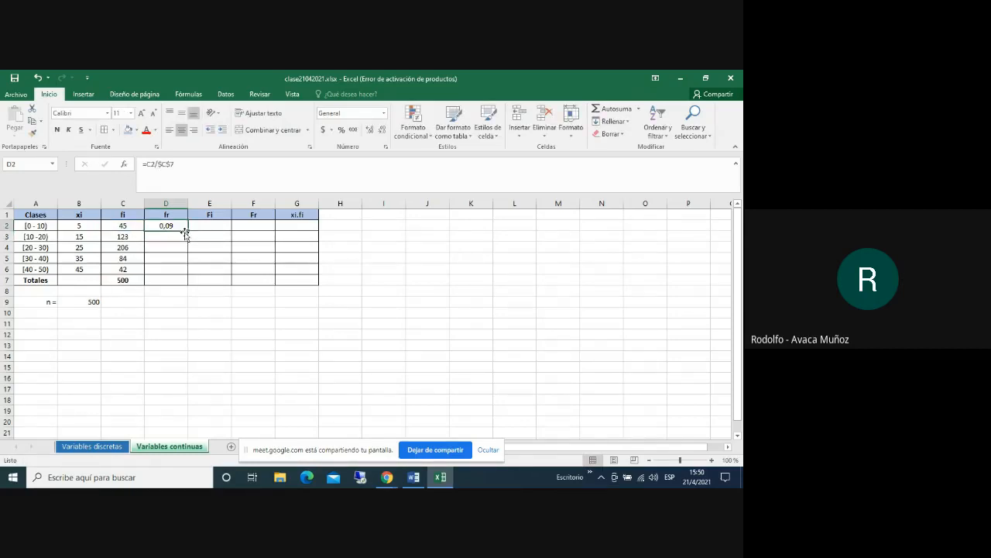
drag(187, 230, 188, 270)
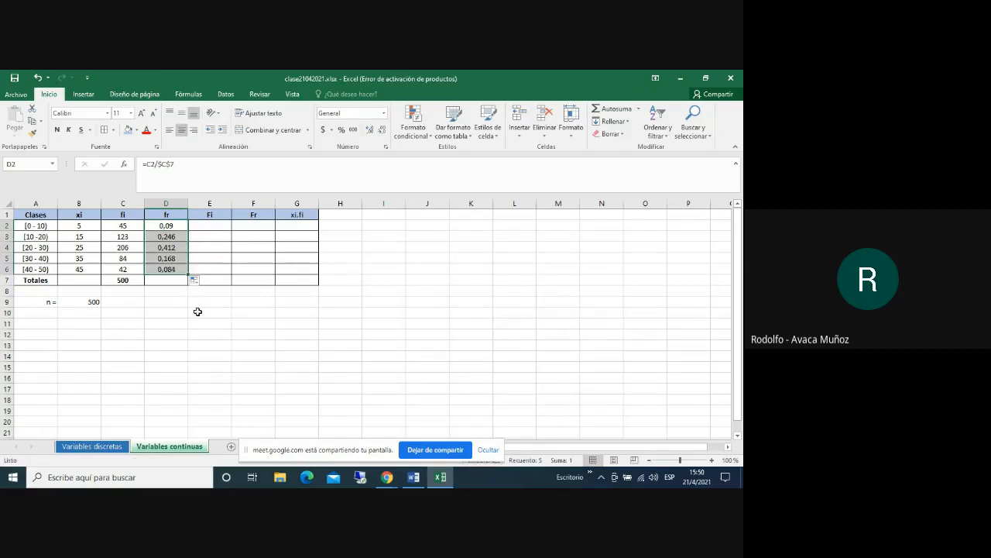
click(197, 311)
click(122, 280)
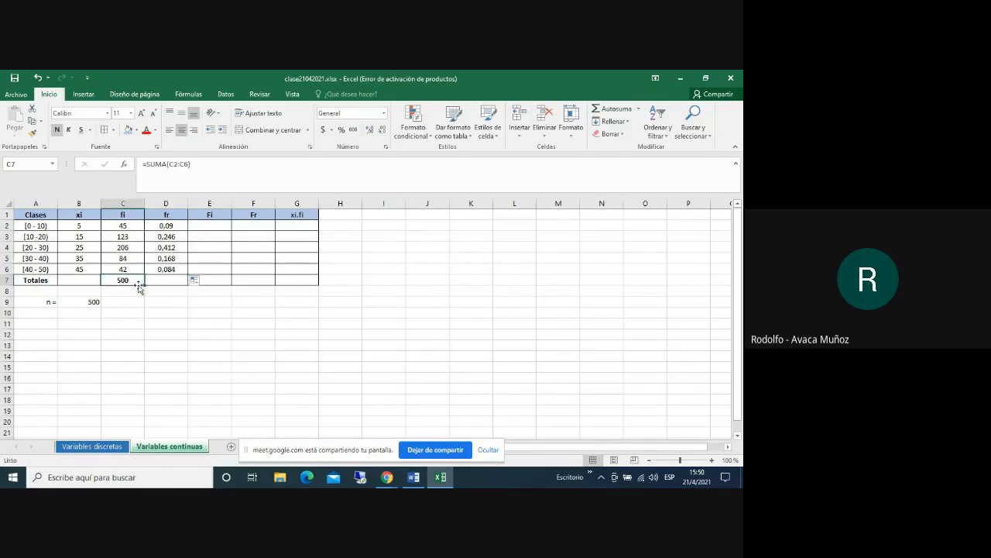
drag(144, 284, 186, 287)
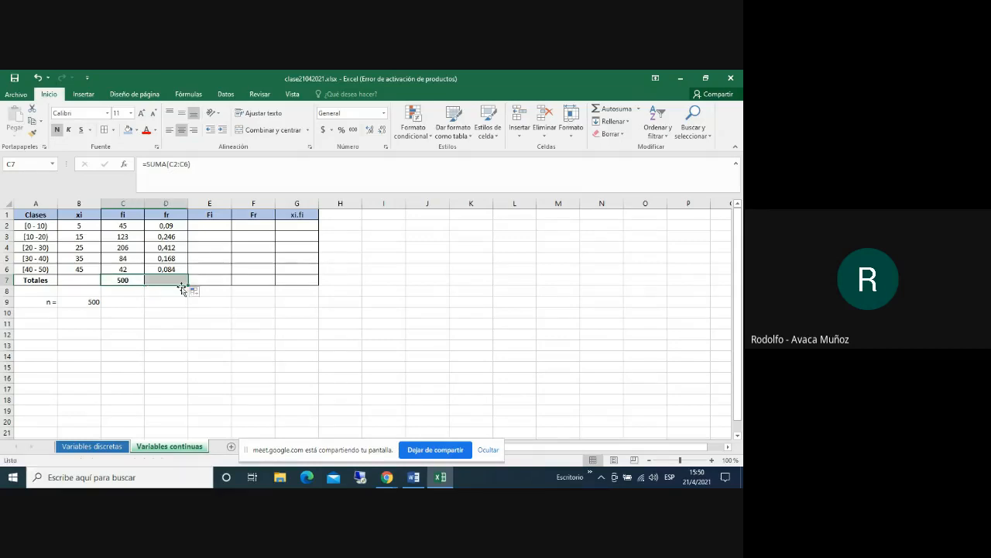
Check the total formulas in C7 and D7 of the Totales row
click(368, 377)
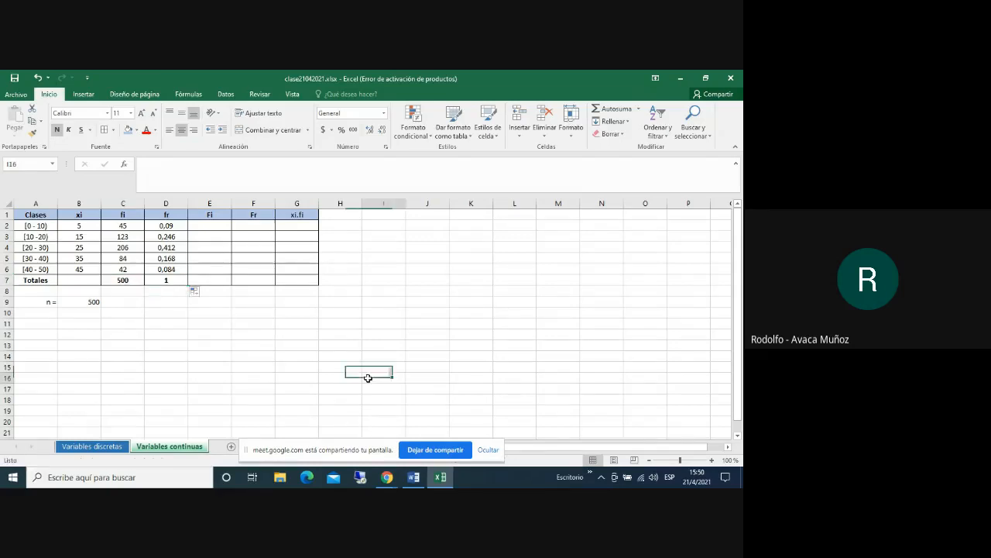
click(124, 280)
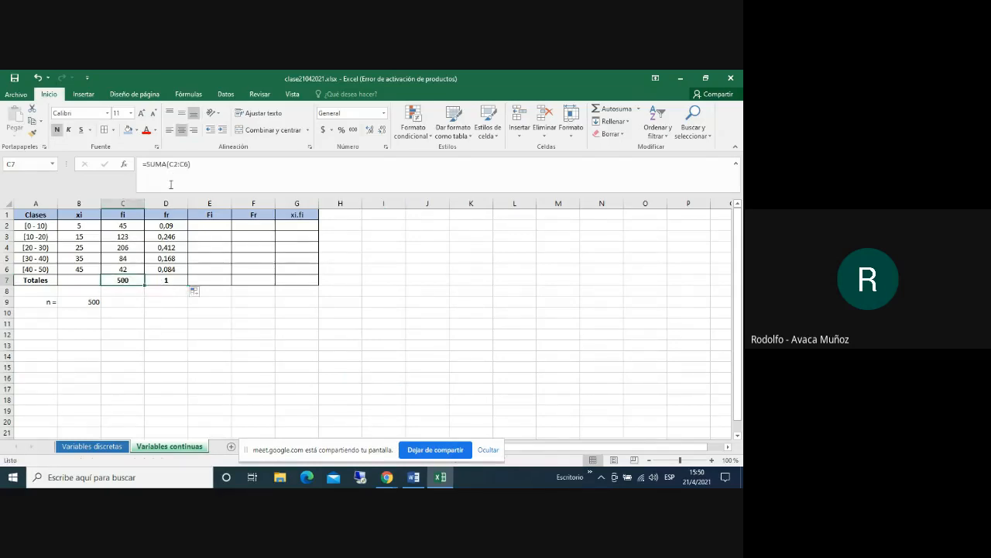
click(159, 280)
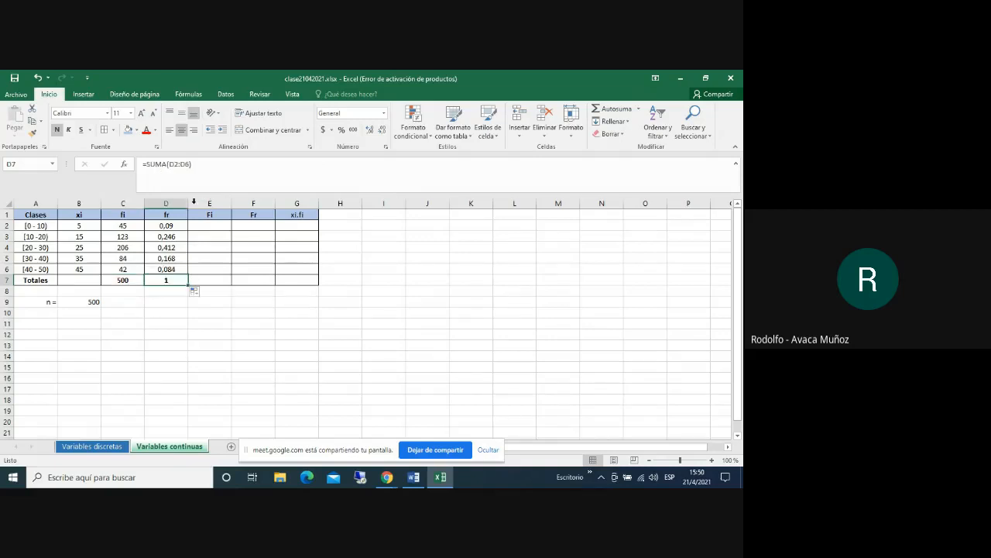
click(214, 321)
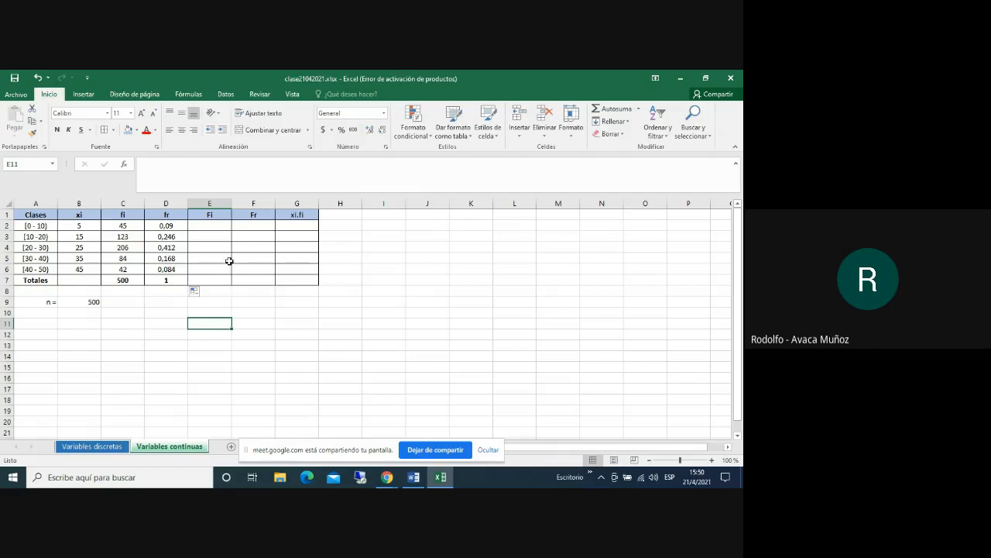
Start the cumulative frequency column Fi with the formula =C2 in E2 and =E2+C3 in E3
click(213, 228)
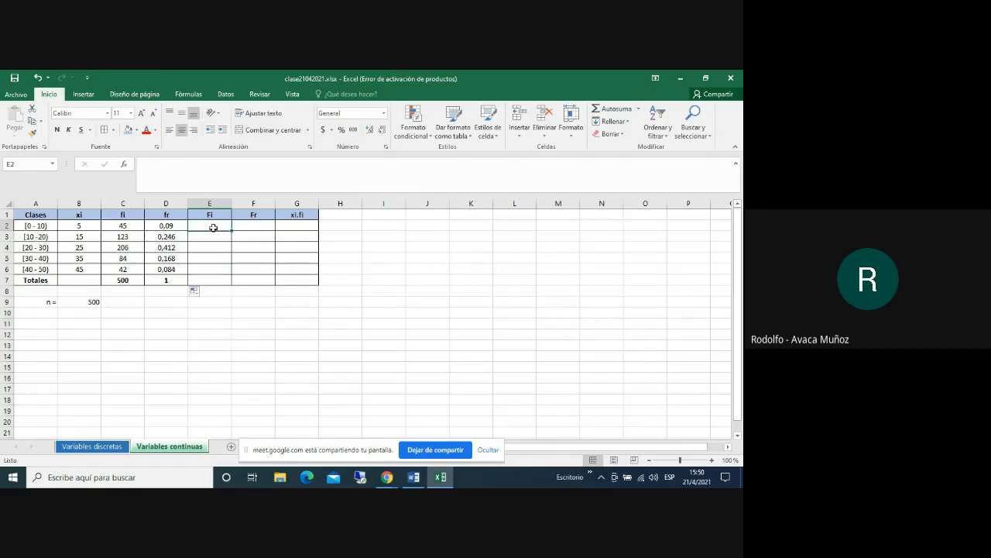
text(=)
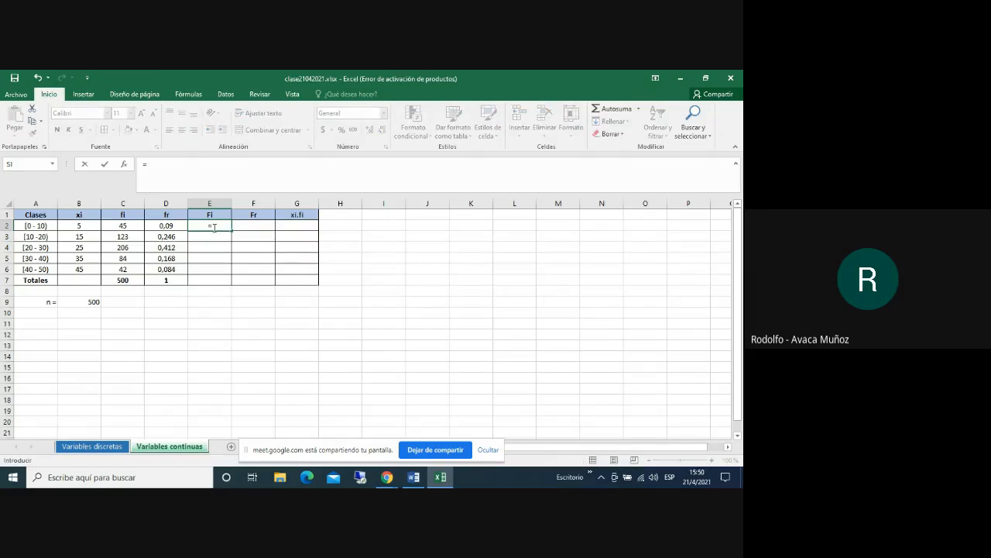
click(134, 228)
key(Return)
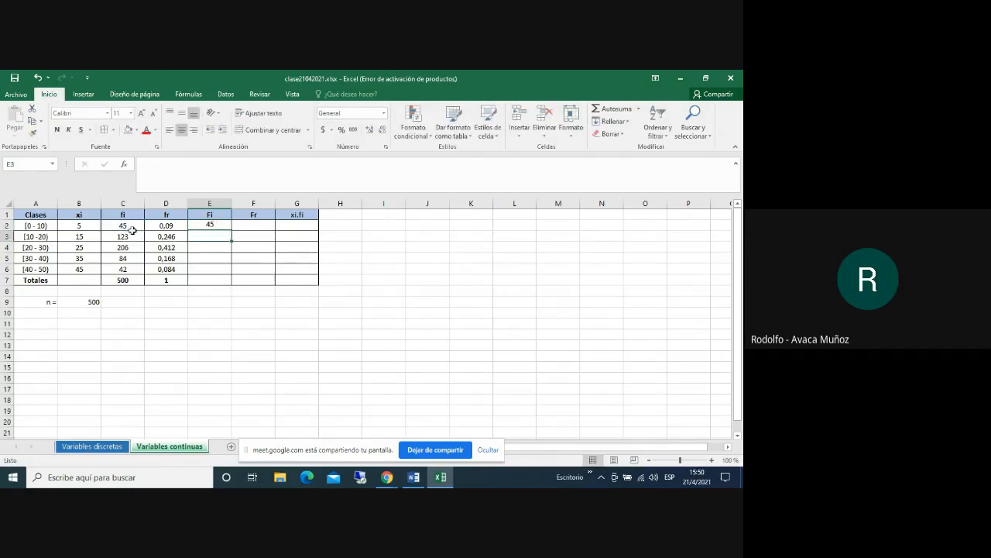
text(=)
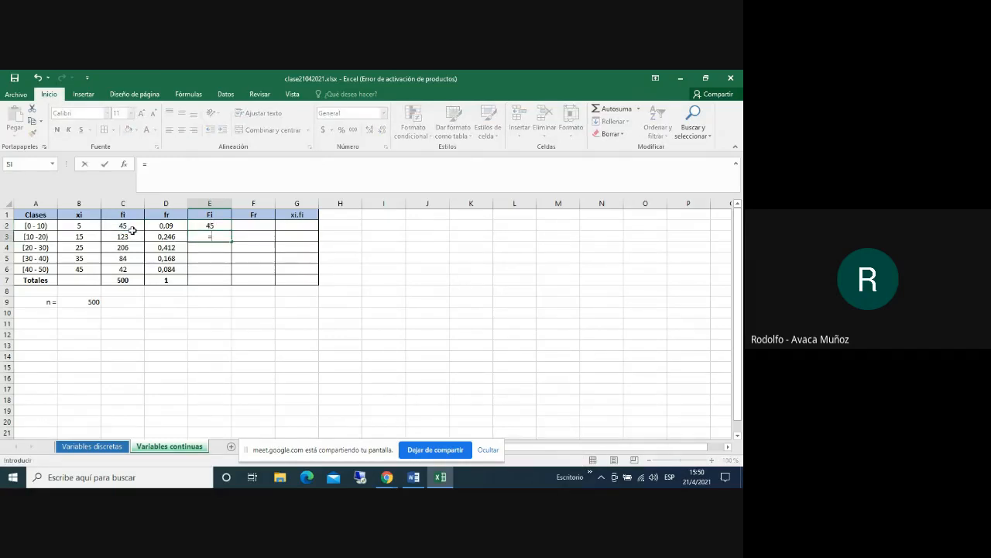
click(217, 224)
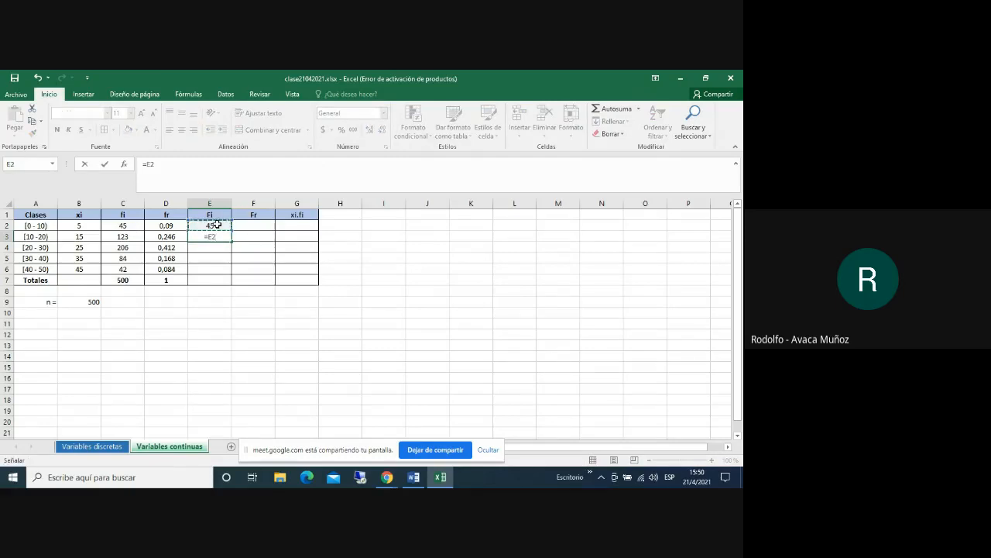
text(+)
click(123, 236)
key(Return)
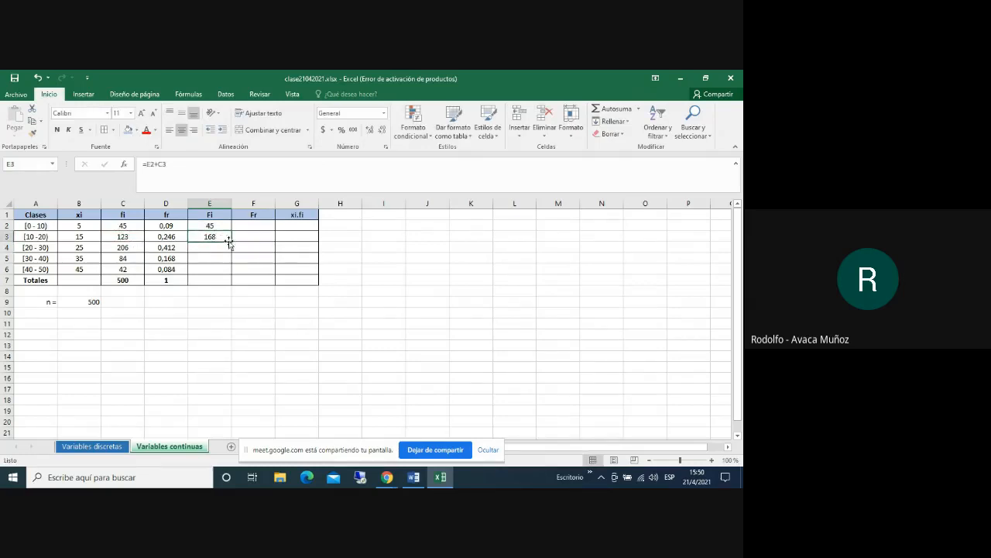
Fill the cumulative frequency formula from E3 down to E6 and make E6 bold
drag(230, 242, 227, 273)
click(277, 327)
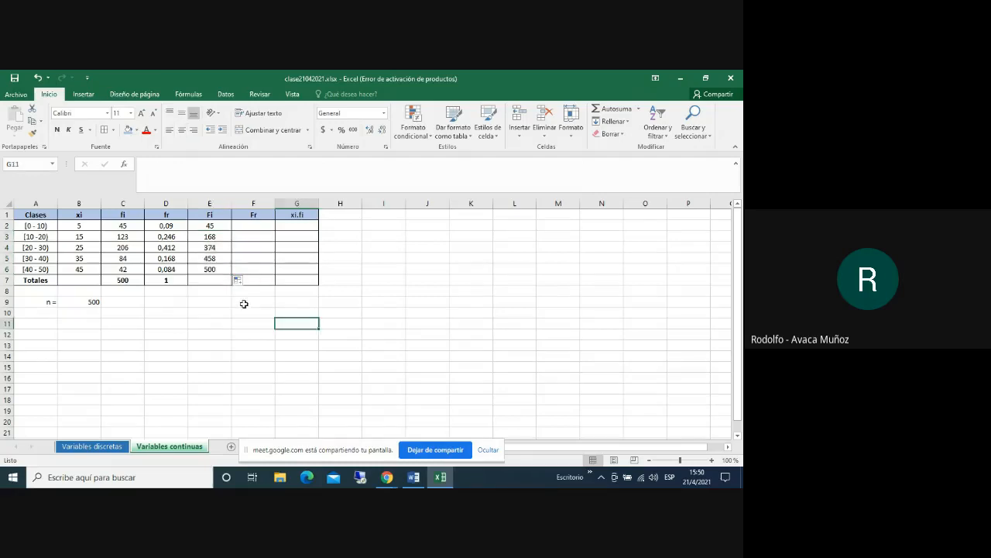
click(209, 268)
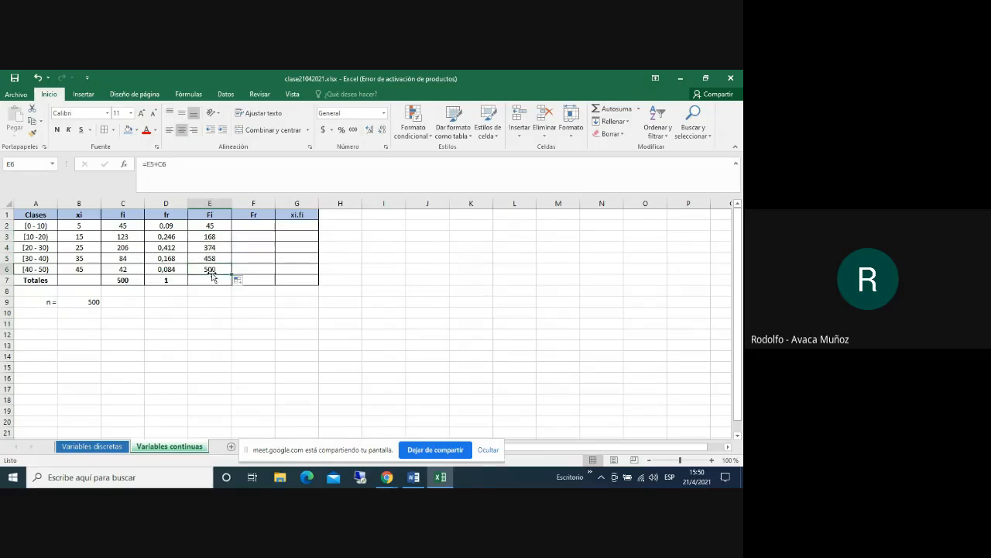
click(56, 129)
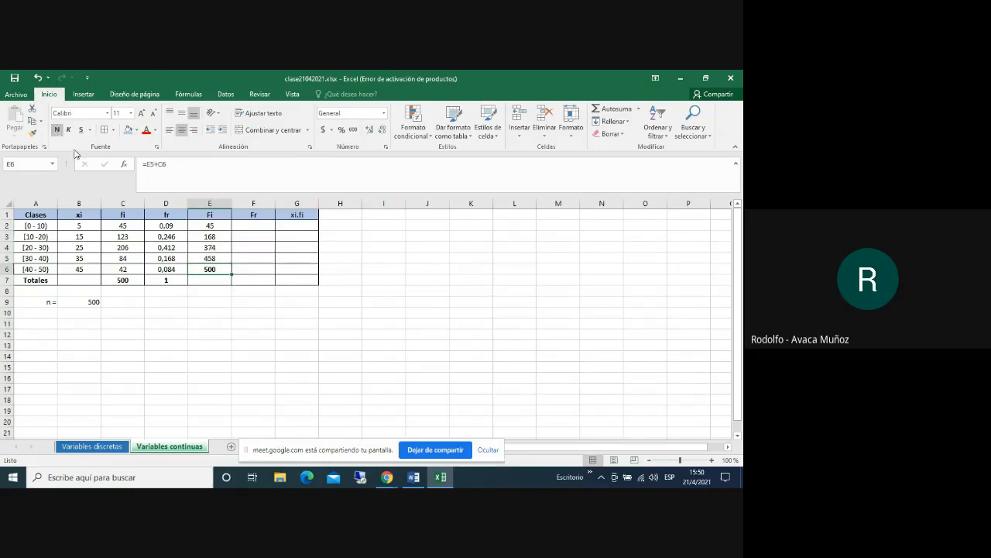
Enter the formula =D2 in F2 as the first cumulative relative frequency
click(261, 226)
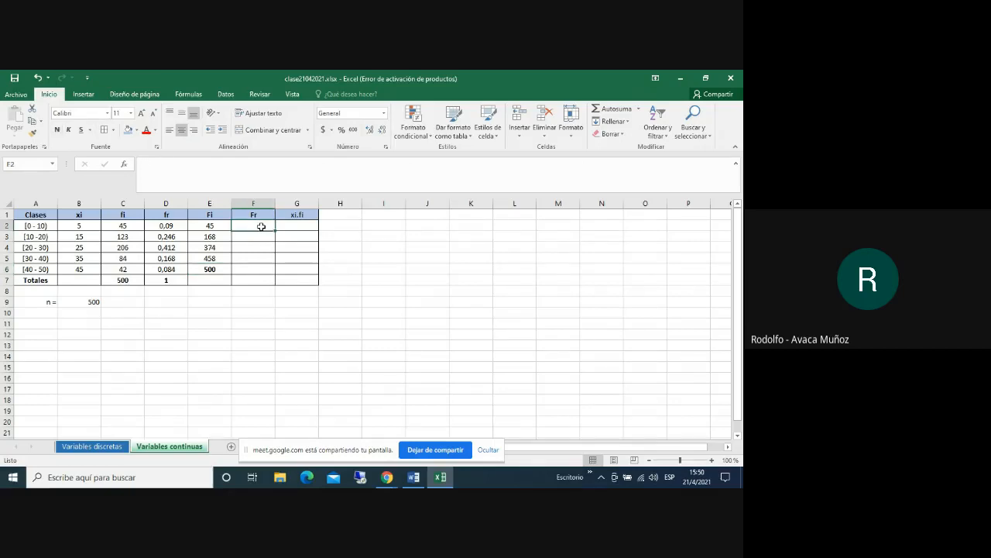
text(=)
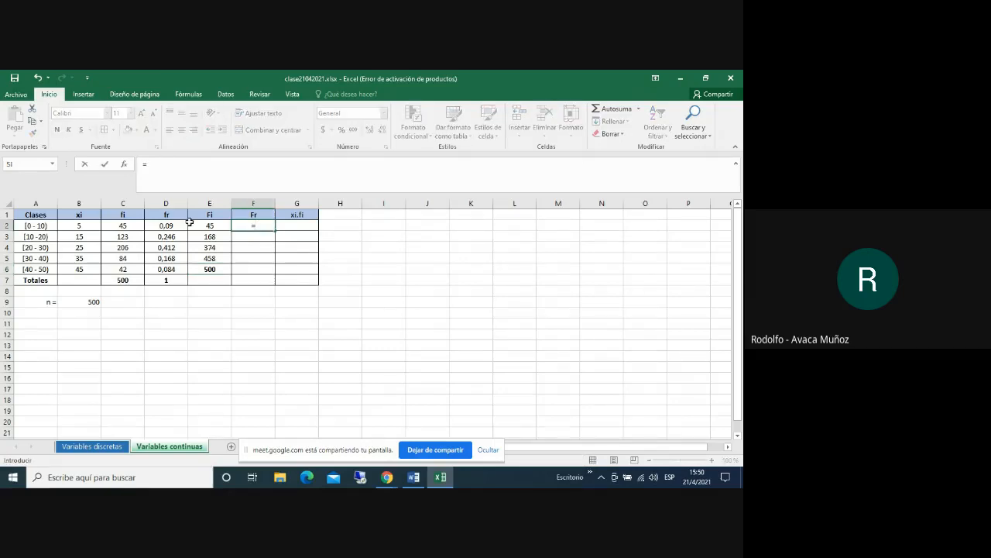
click(165, 226)
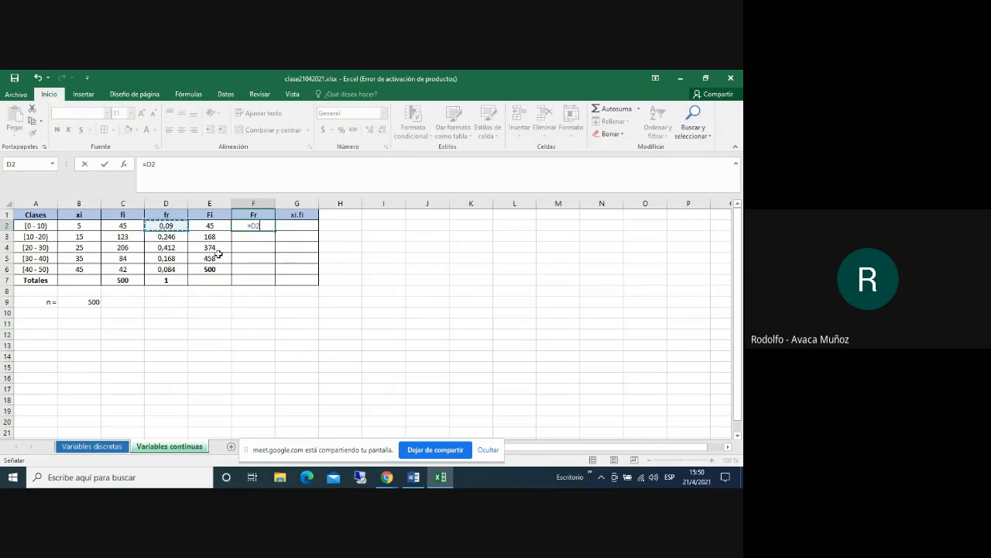
key(Return)
click(256, 225)
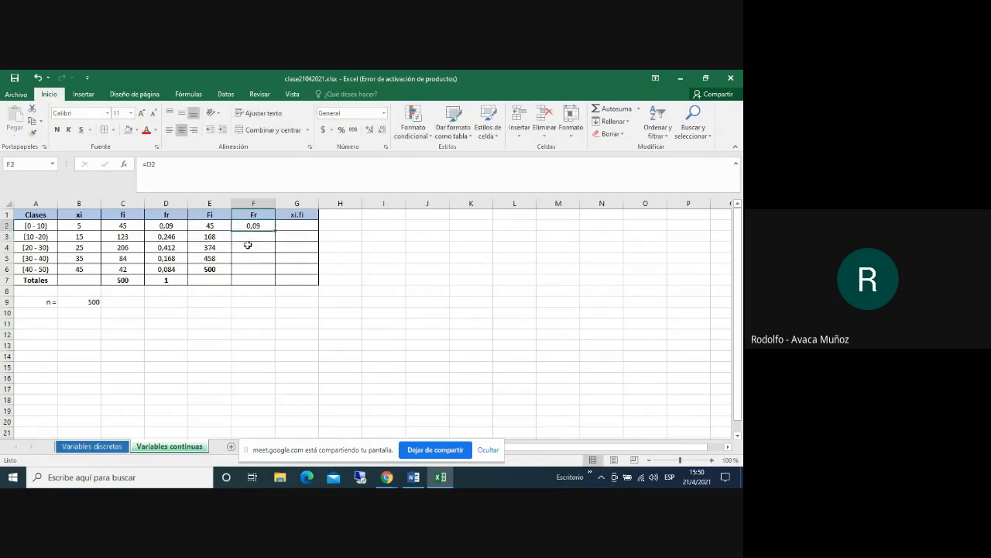
Enter the formula =F2+D3 in F3 and fill it down to F6
click(249, 238)
text(=)
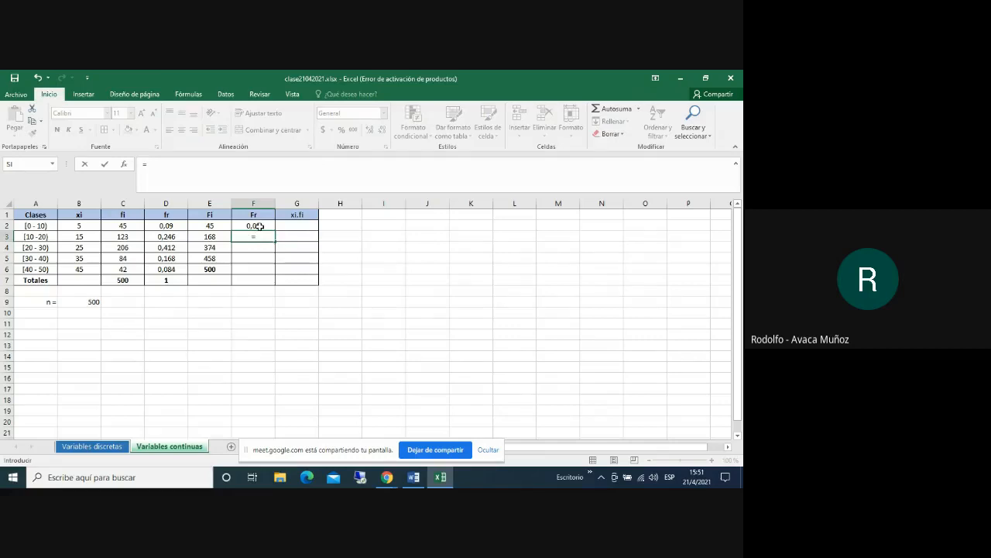
click(258, 226)
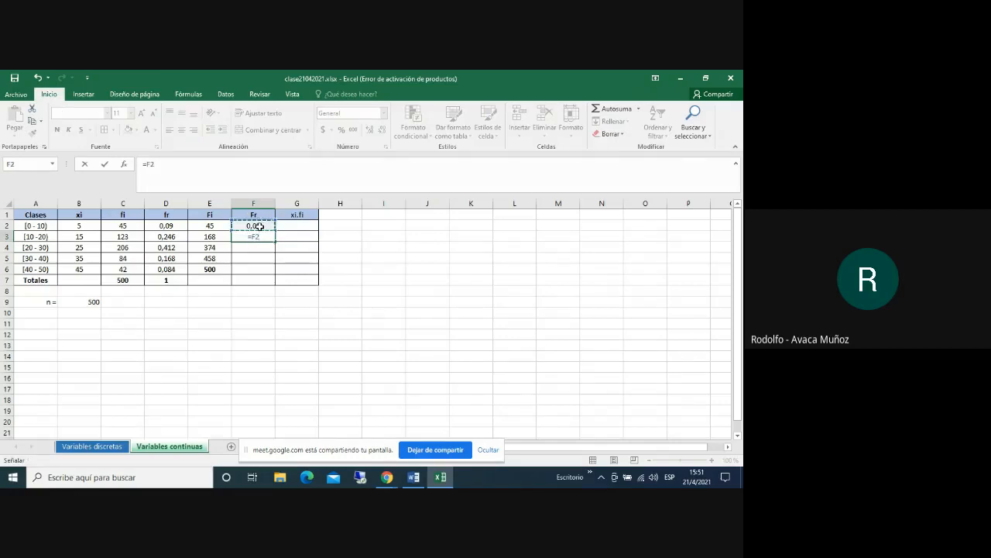
text(+)
click(158, 238)
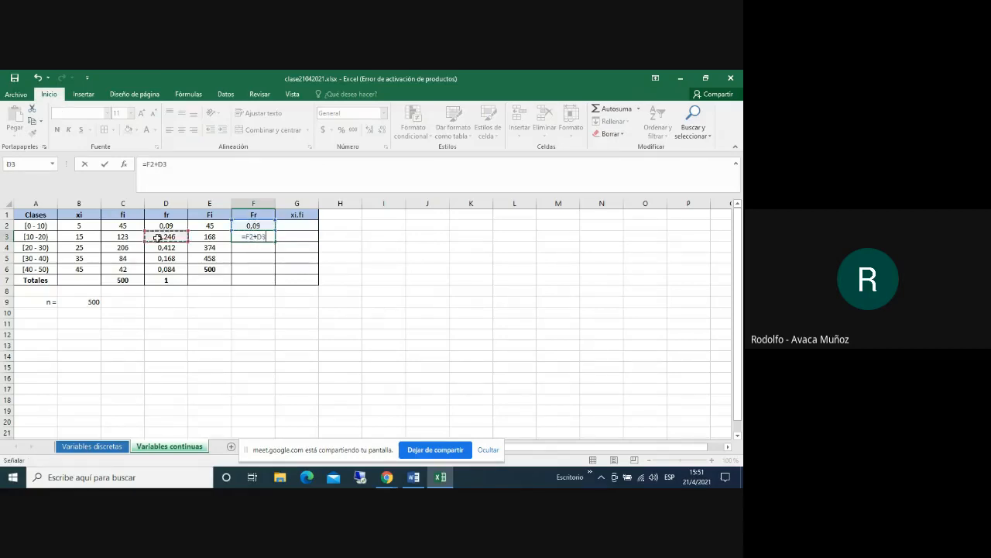
key(Return)
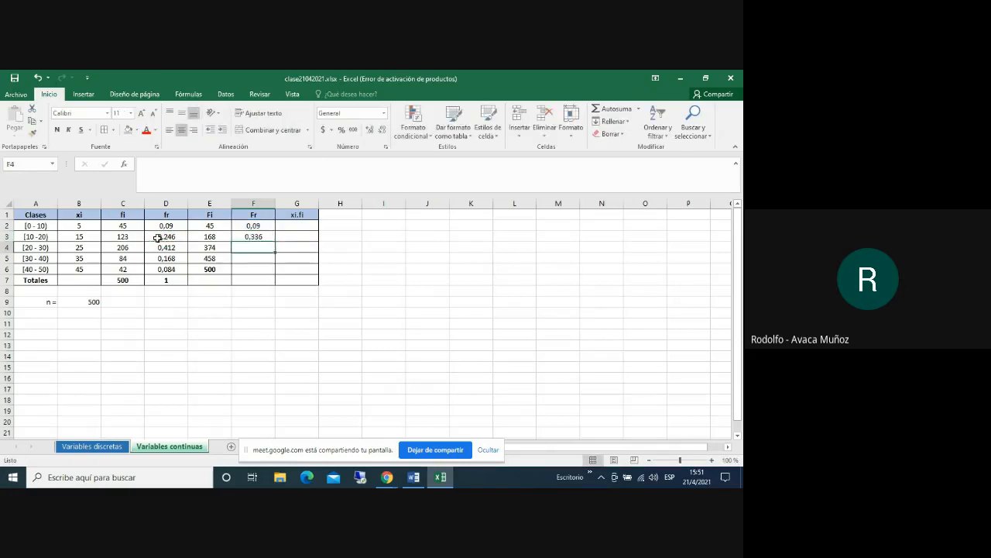
click(249, 237)
drag(275, 241, 275, 271)
click(375, 294)
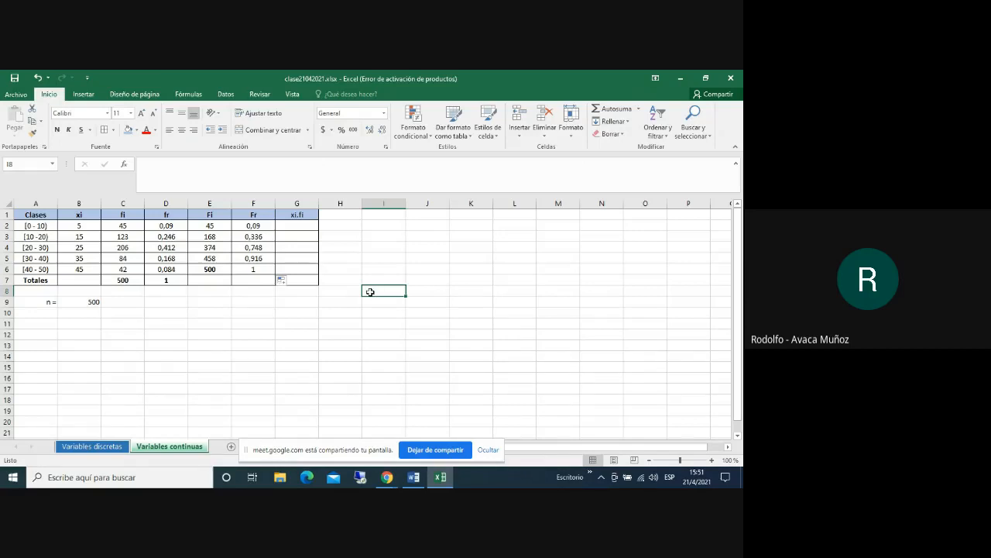
Enter the label "Media Aritmética=" in A10 and autofit the width of column A
click(53, 313)
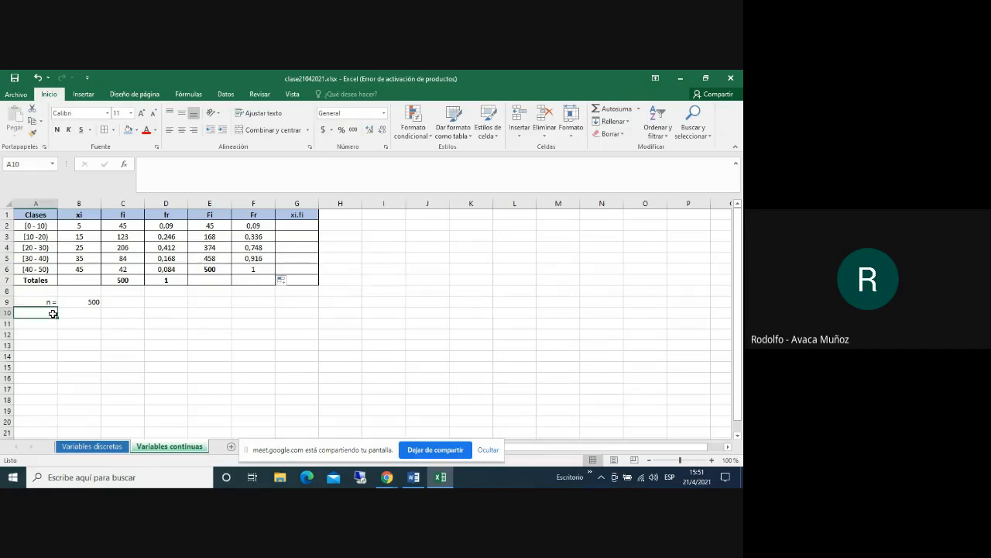
text(M)
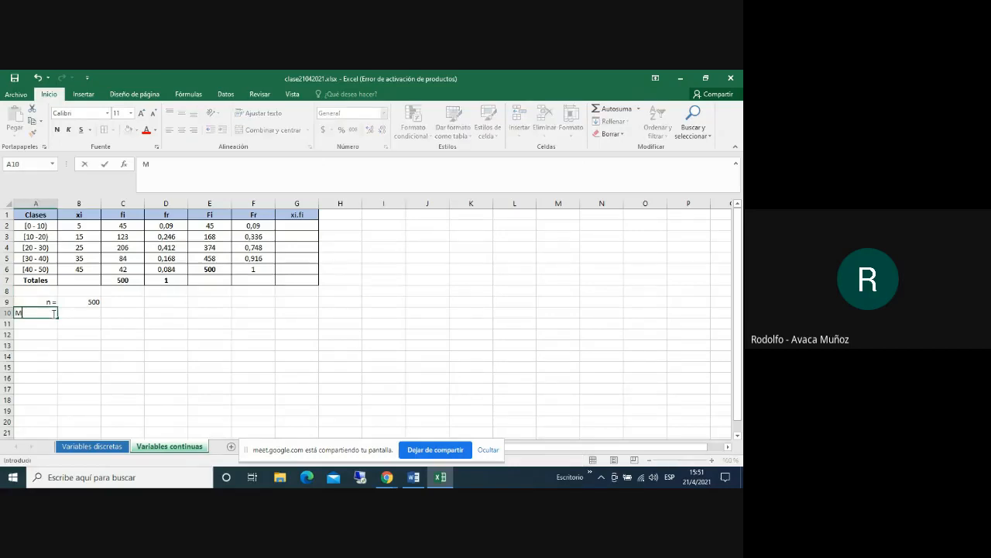
text(edia Aritmética=)
key(Return)
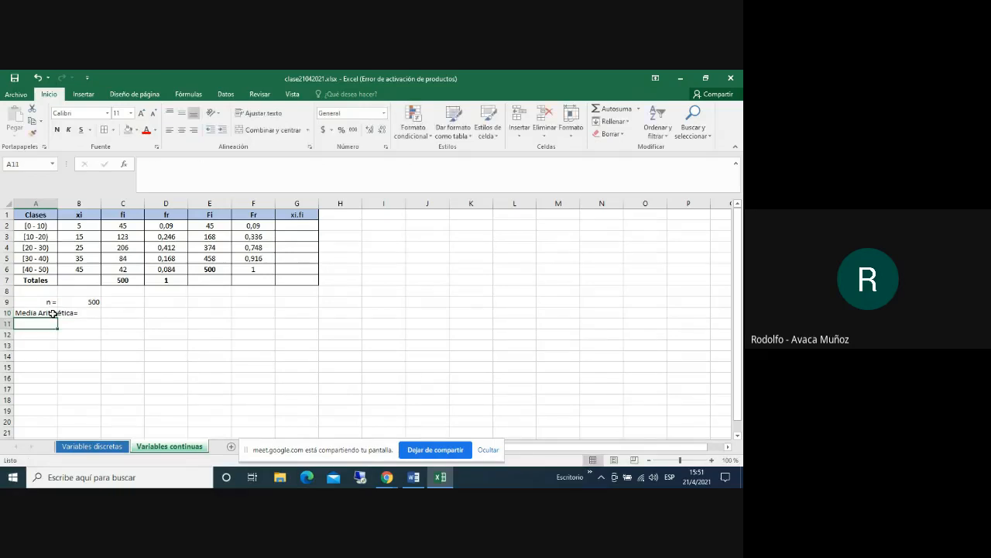
double_click(59, 203)
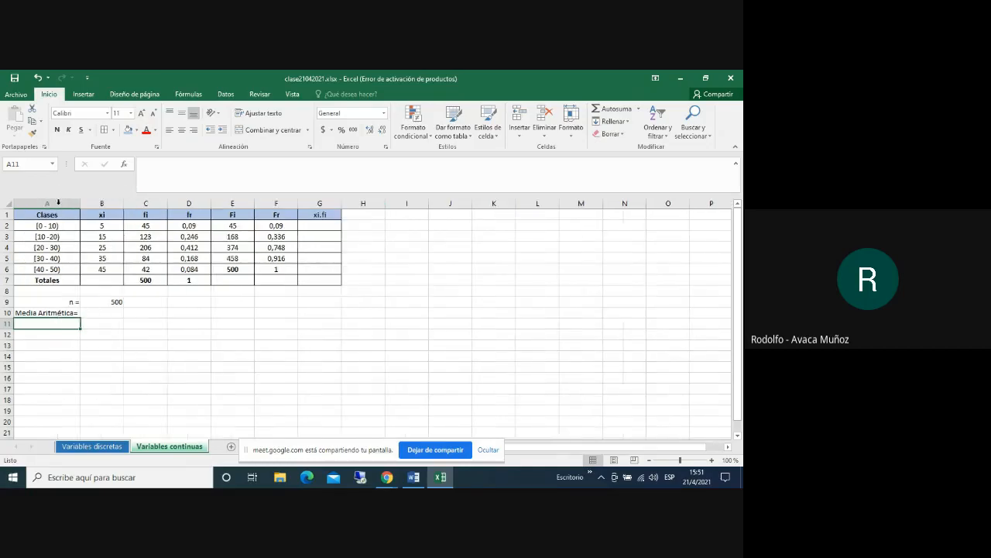
Insert a space before the equals sign in the A10 label and right-align the labels in A9:A10
click(46, 311)
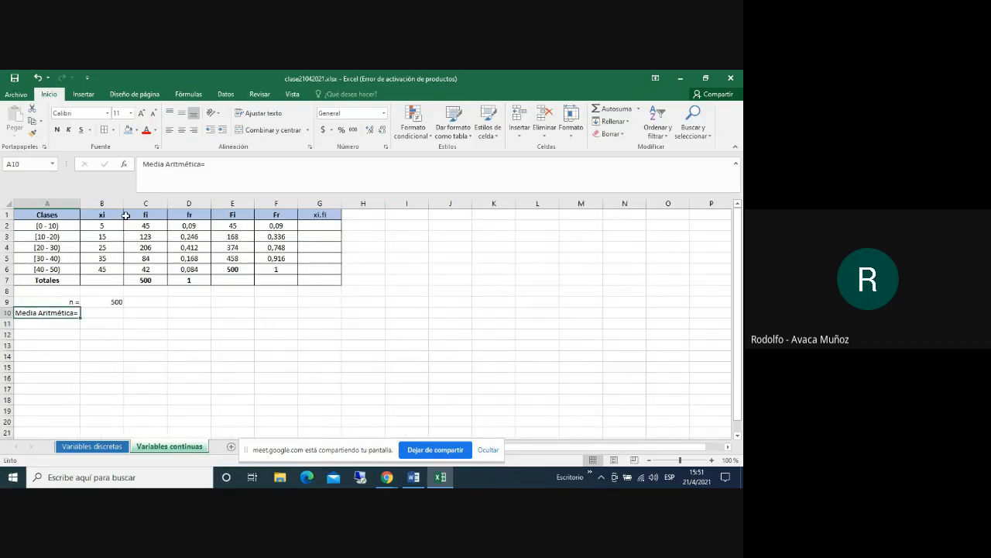
click(200, 165)
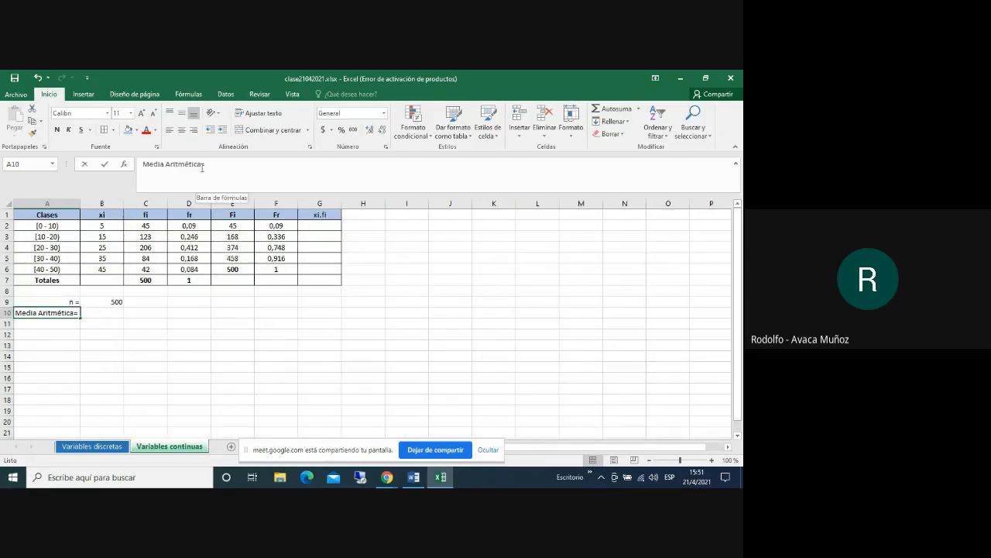
click(155, 355)
drag(70, 303, 68, 314)
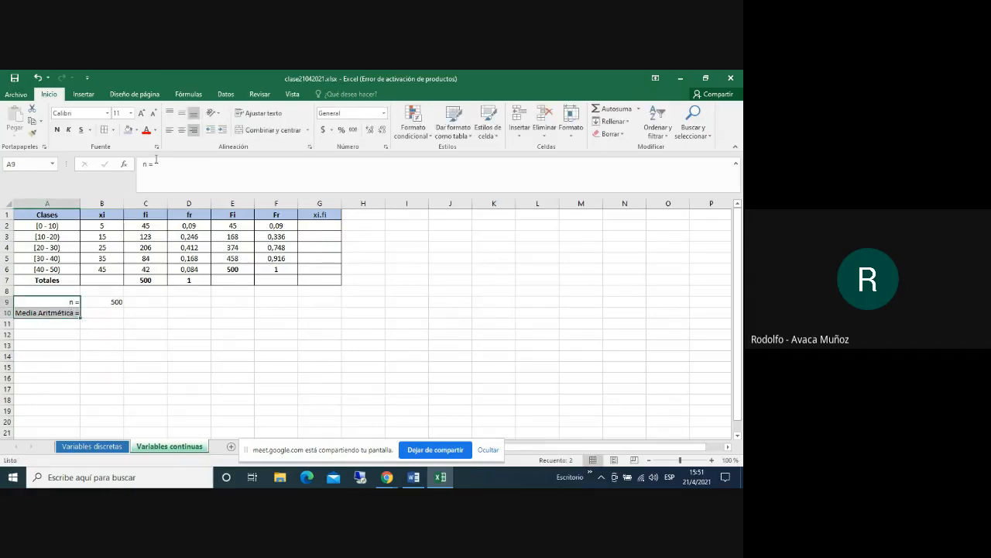
click(193, 131)
click(193, 131)
click(100, 314)
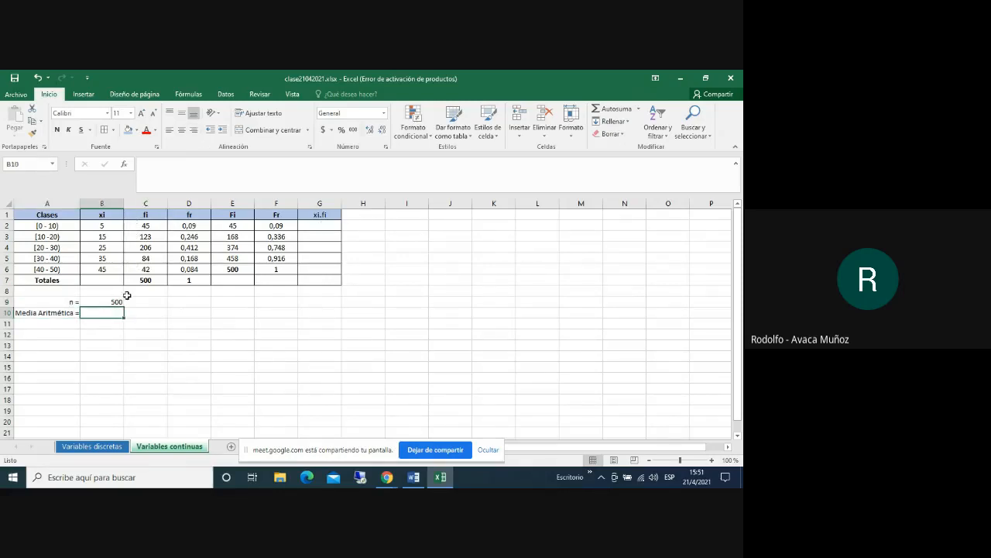
Enter the formula =B2*C2 in G2 as the xi.fi product of the first class
click(309, 223)
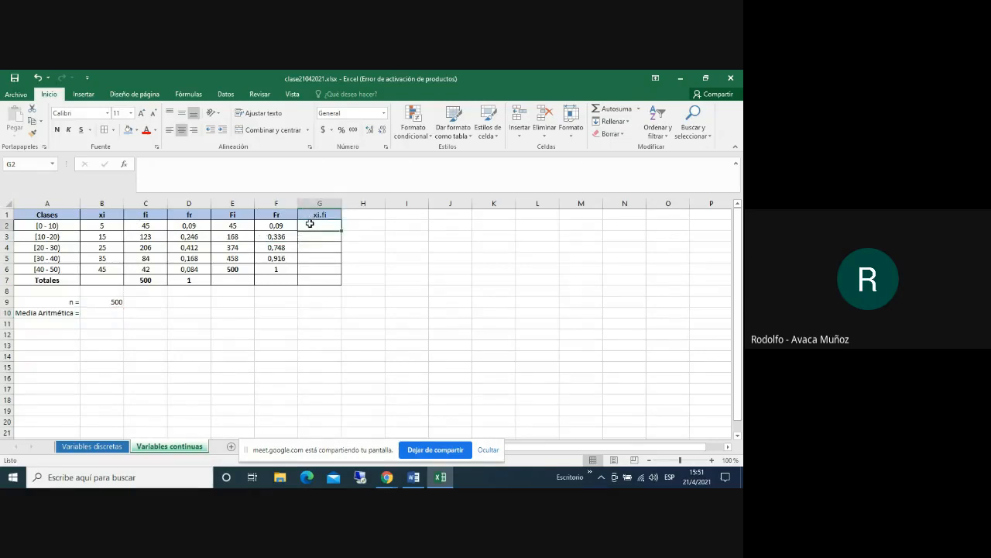
text(=)
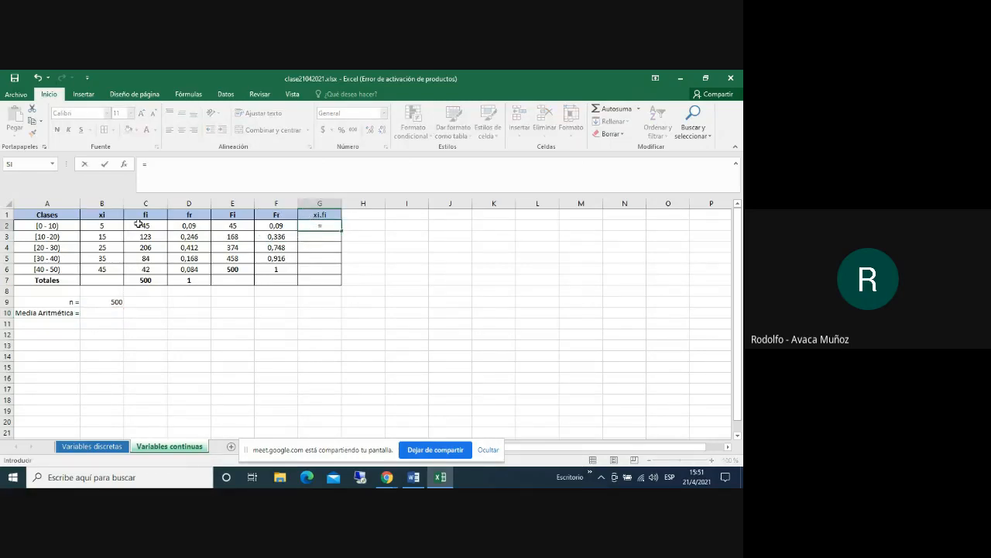
click(109, 225)
text(*)
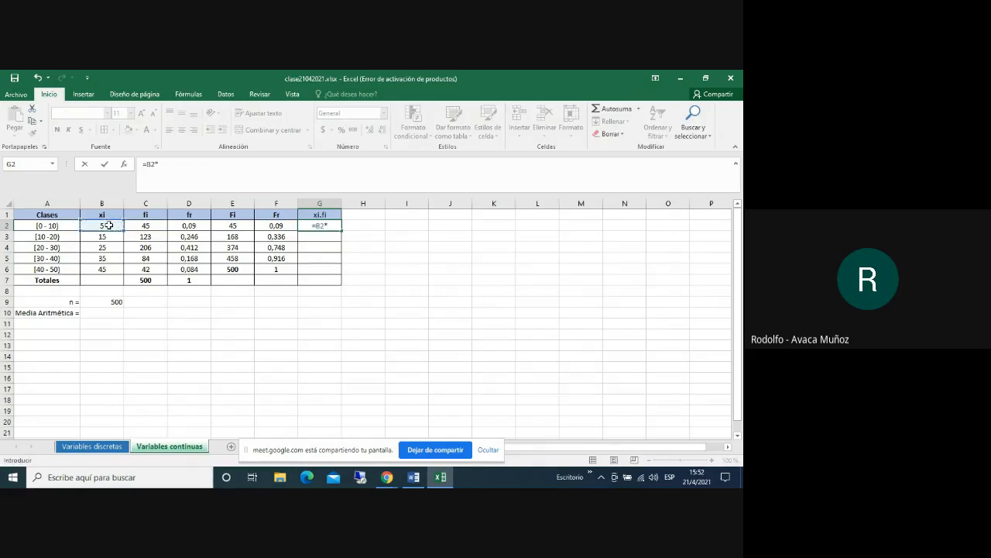
click(140, 225)
key(Return)
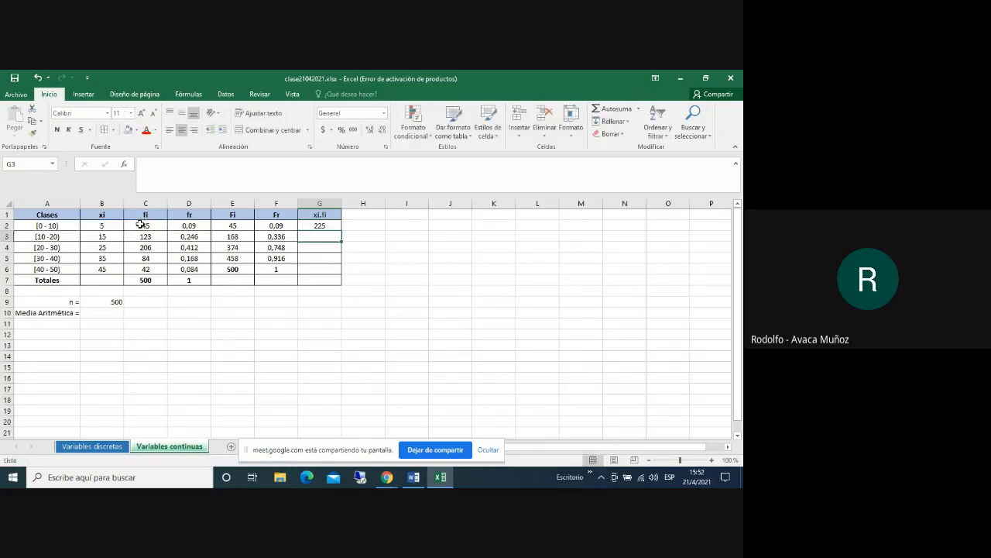
click(319, 226)
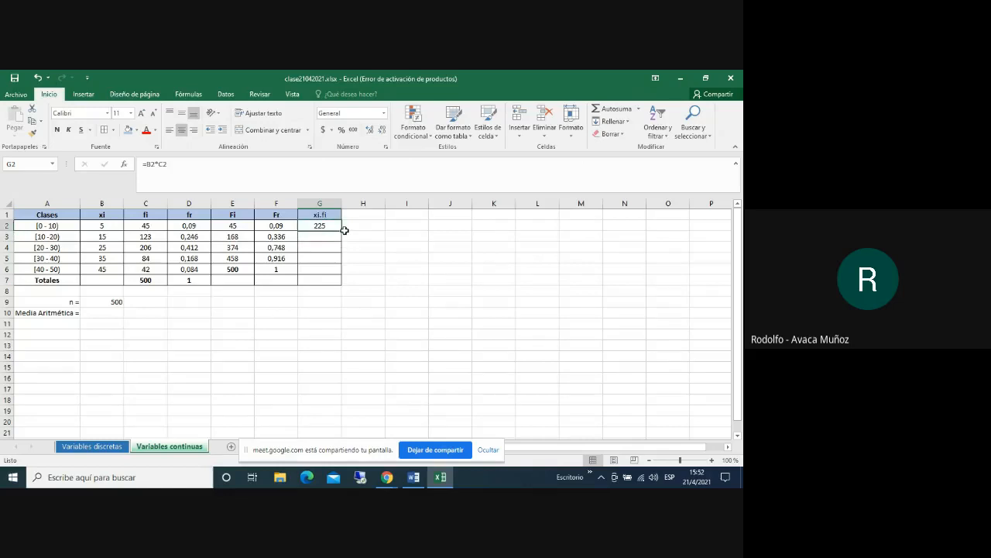
Fill the xi.fi formula from G2 down to G6 and total the column with AutoSum in G7
drag(340, 231, 342, 272)
click(319, 285)
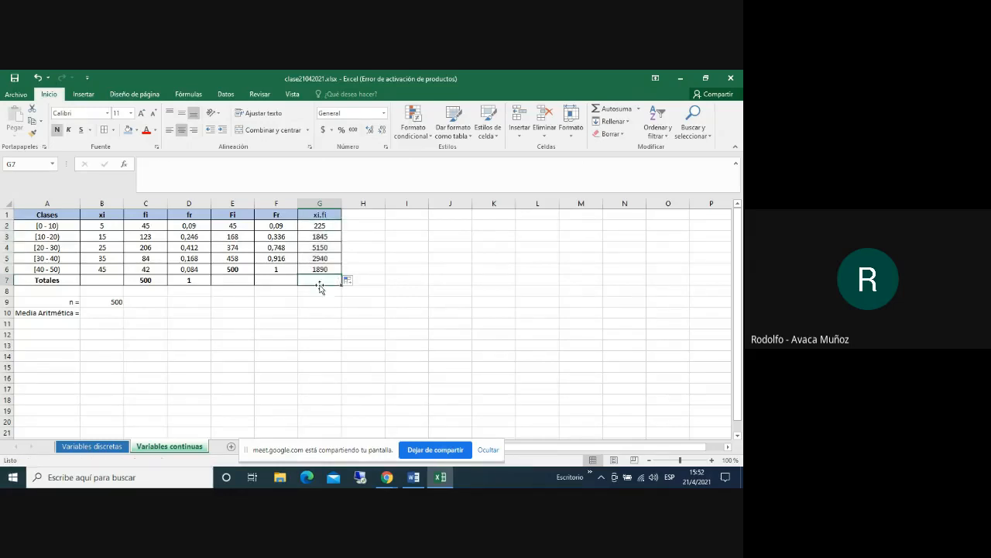
click(613, 111)
key(Return)
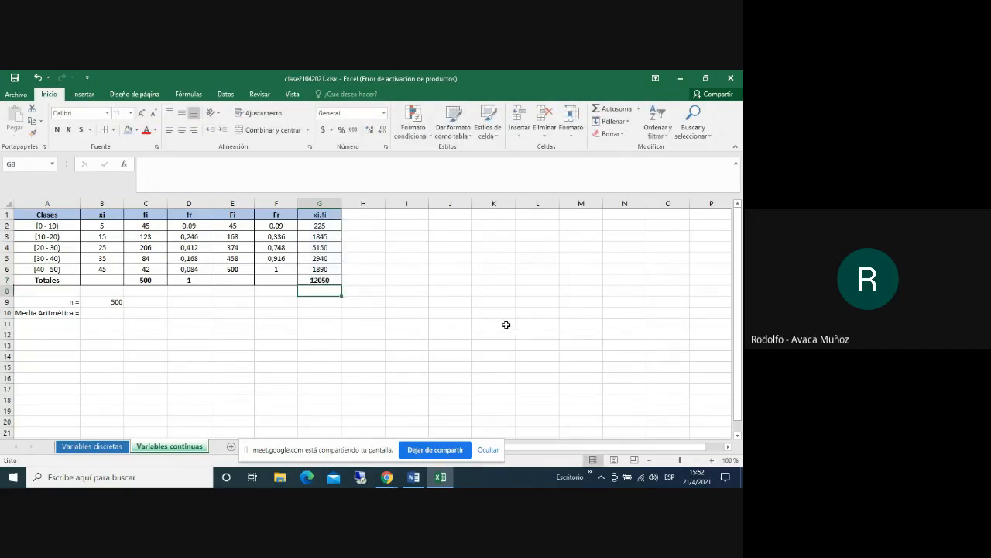
Enter the formula =G7/C7 in B10 to calculate the arithmetic mean
click(115, 314)
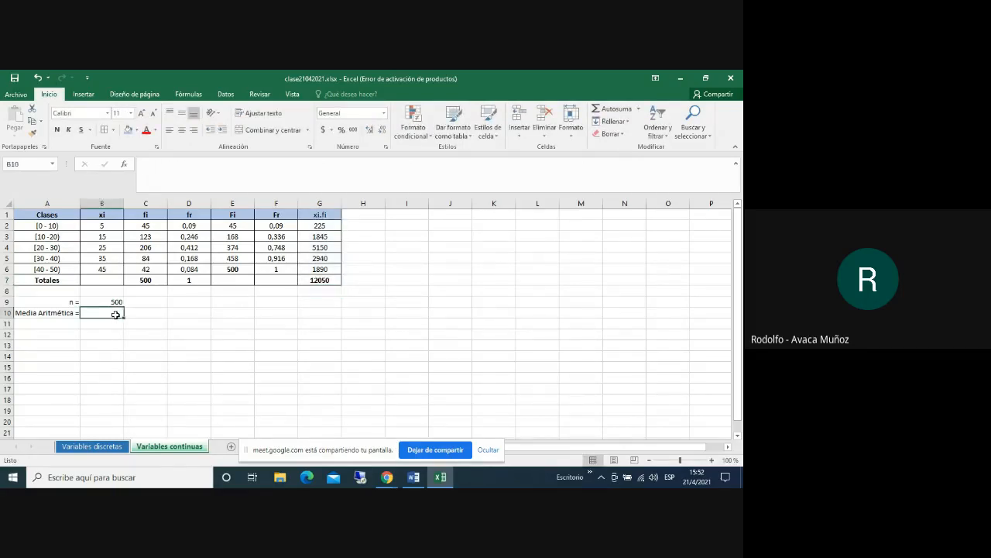
text(=)
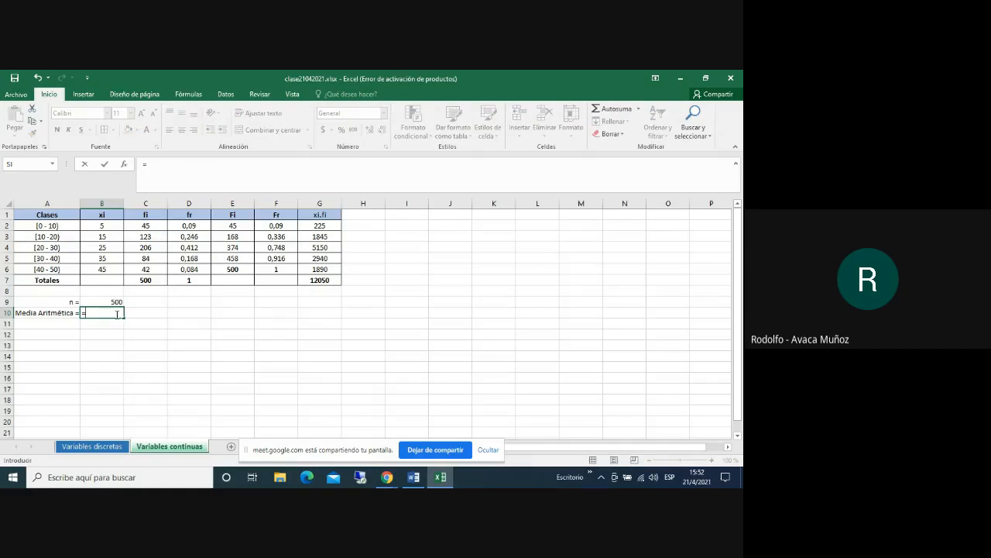
click(330, 279)
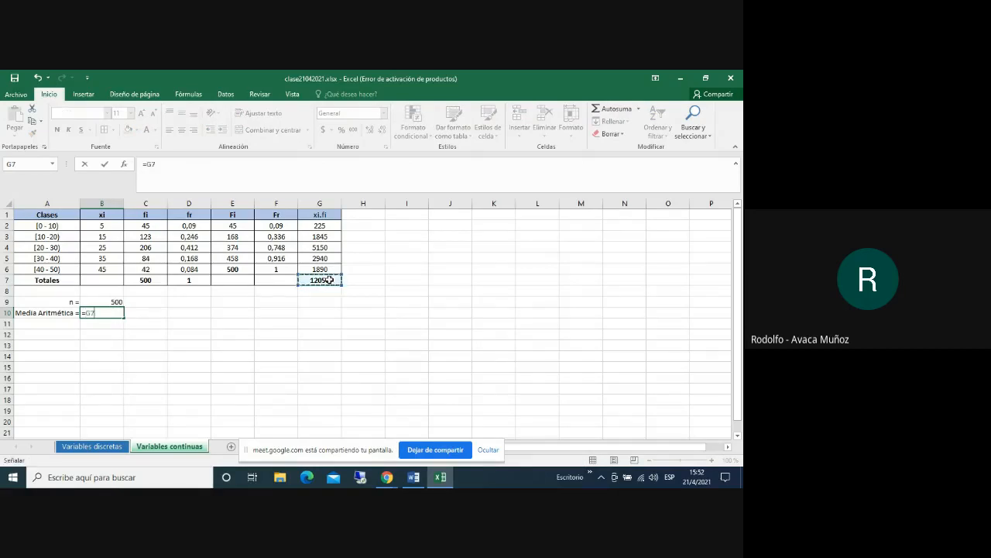
text(/)
click(148, 278)
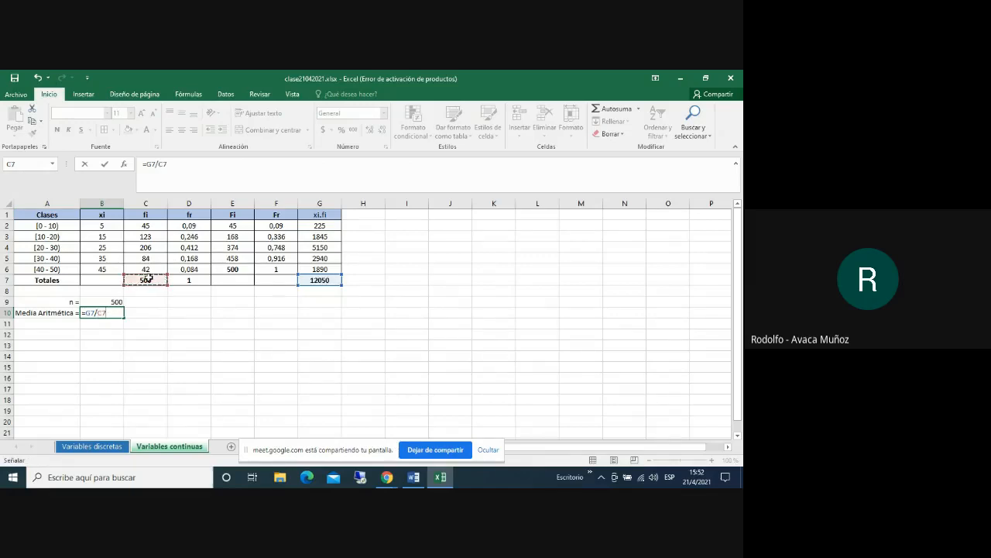
key(Return)
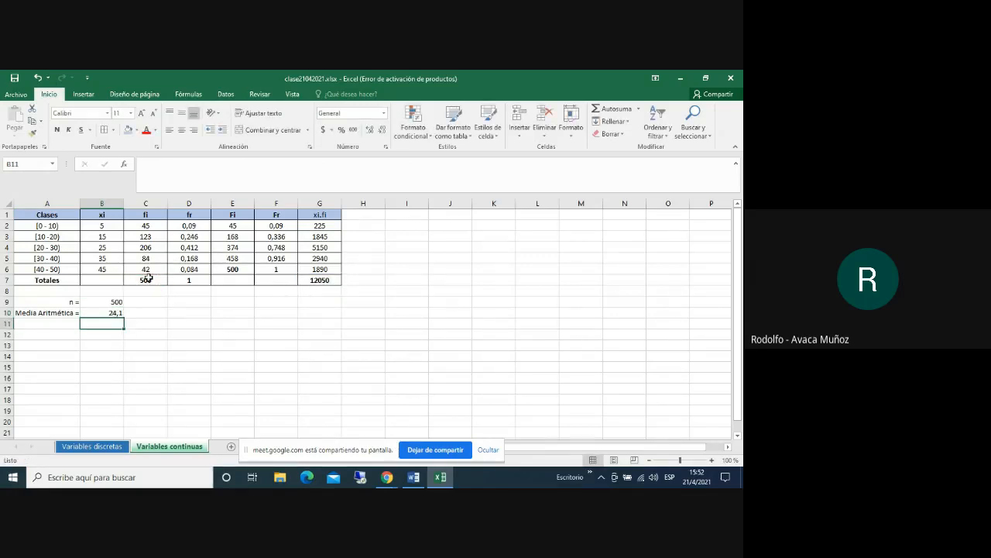
Autofit the widths of columns A through G to their contents
click(100, 311)
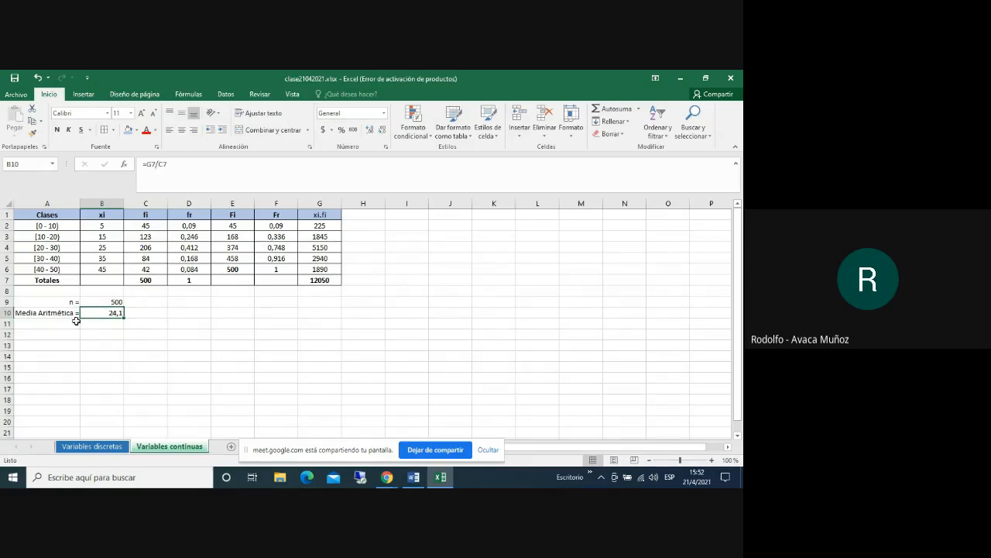
double_click(80, 203)
double_click(124, 203)
double_click(141, 203)
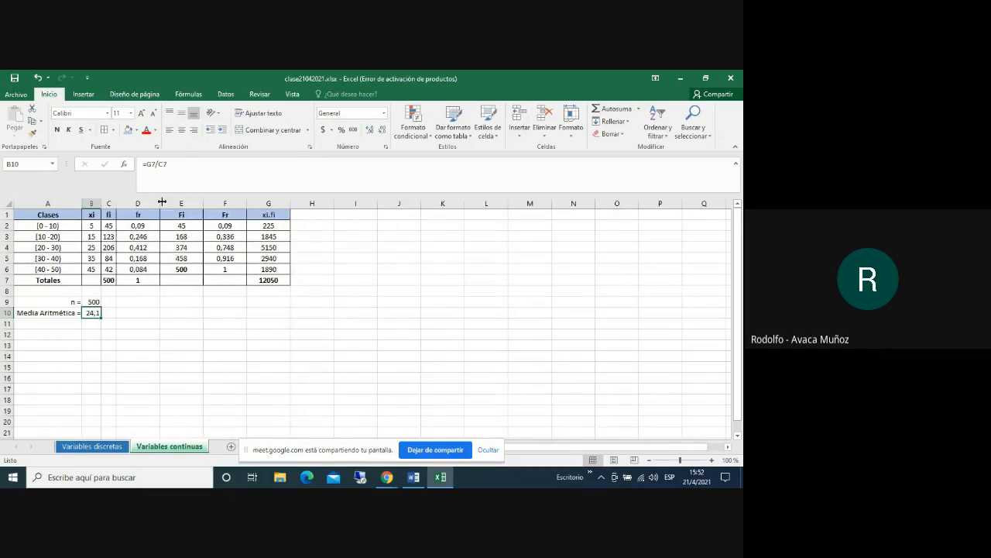
double_click(160, 203)
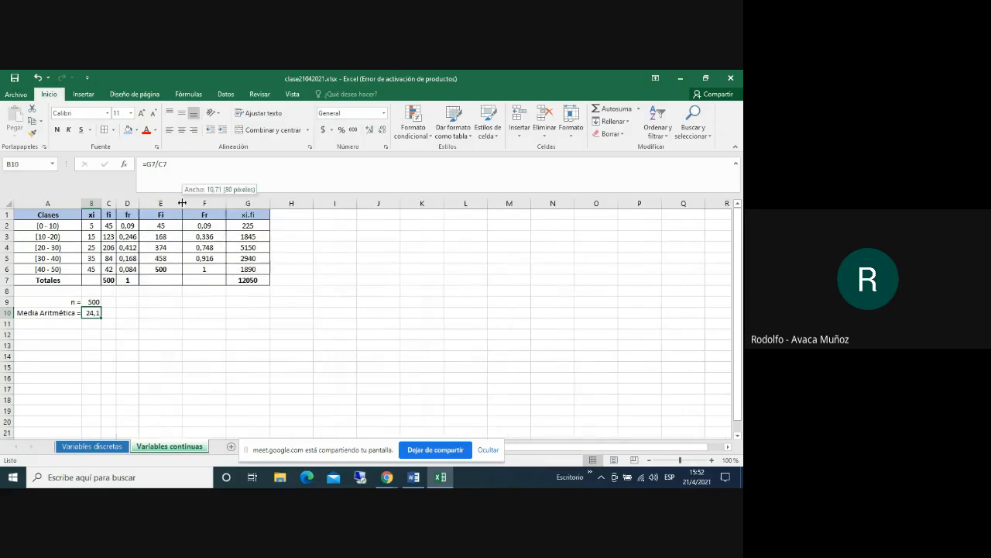
double_click(182, 203)
double_click(197, 202)
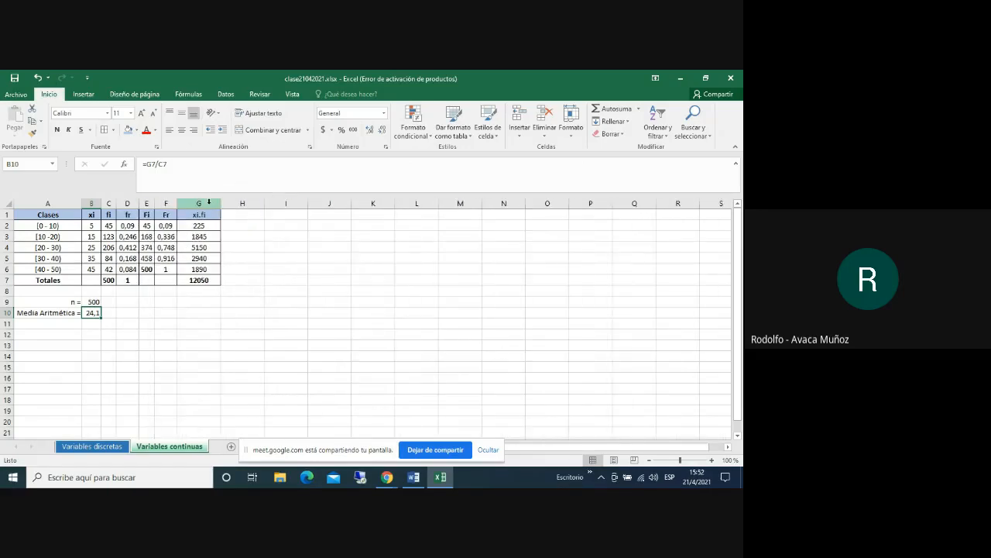
double_click(221, 202)
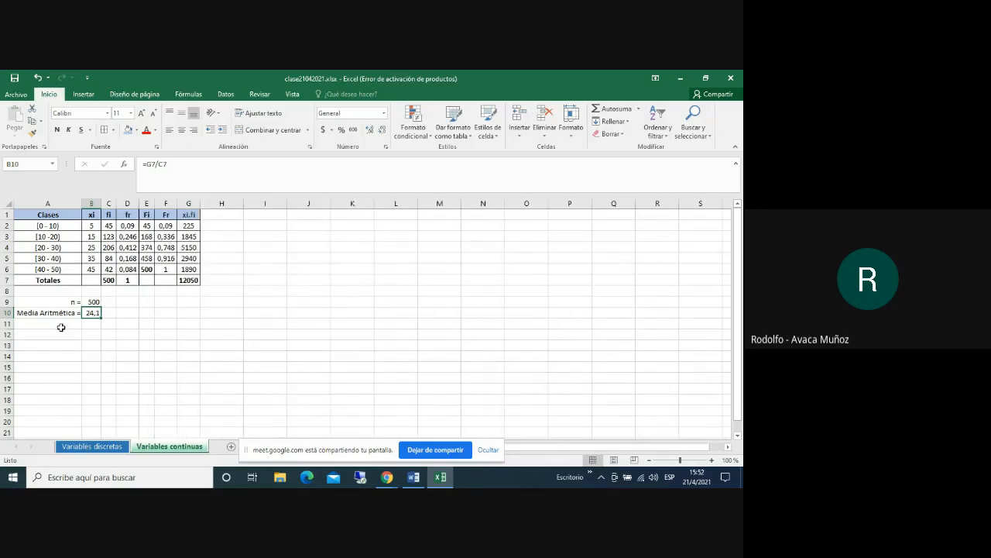
Enter the label "Mediana =" in A11 and right-align it
click(61, 323)
text(M)
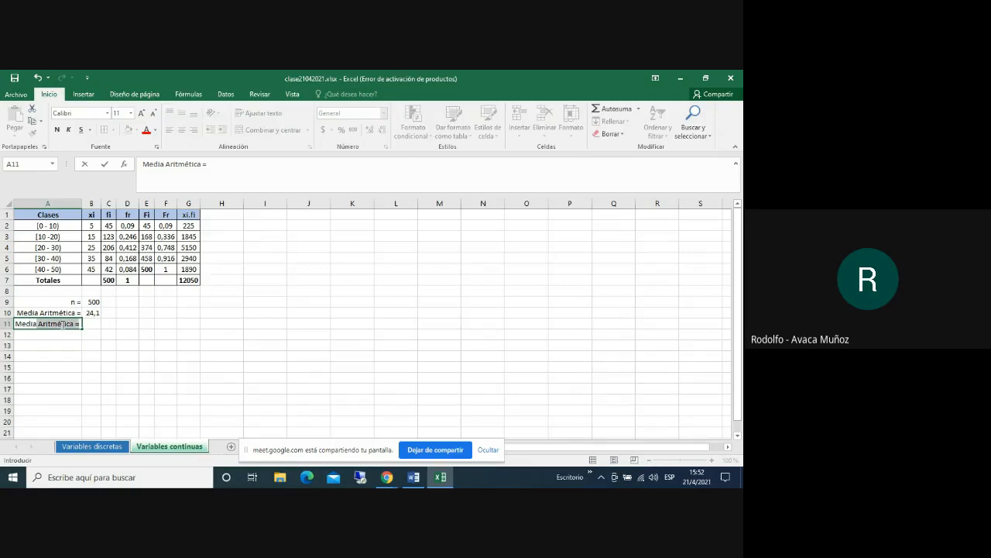
text(na)
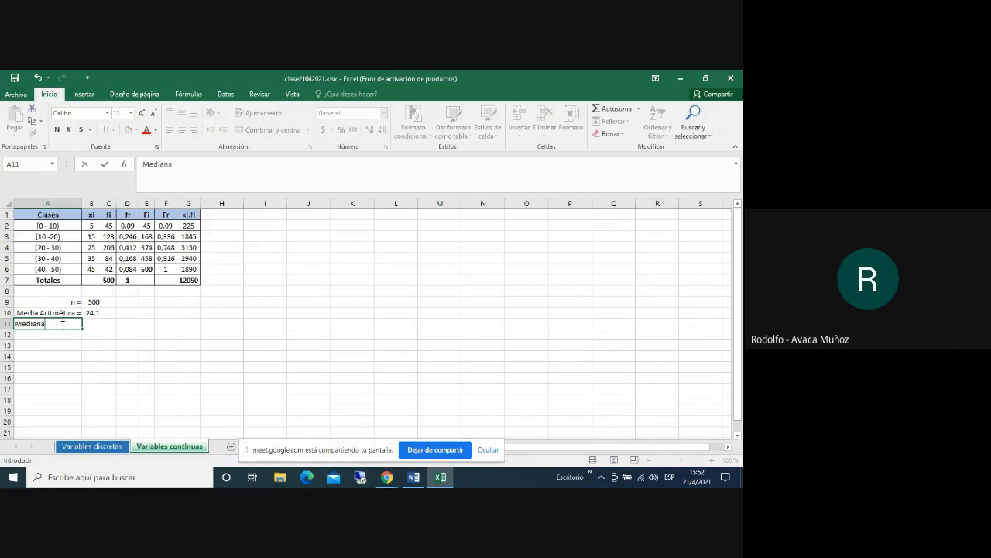
key(Return)
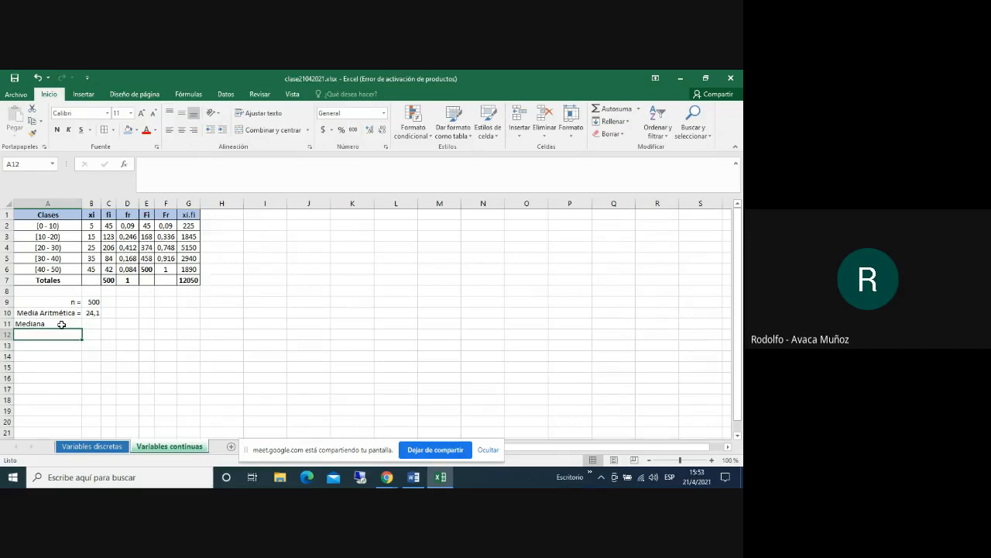
click(62, 324)
click(177, 167)
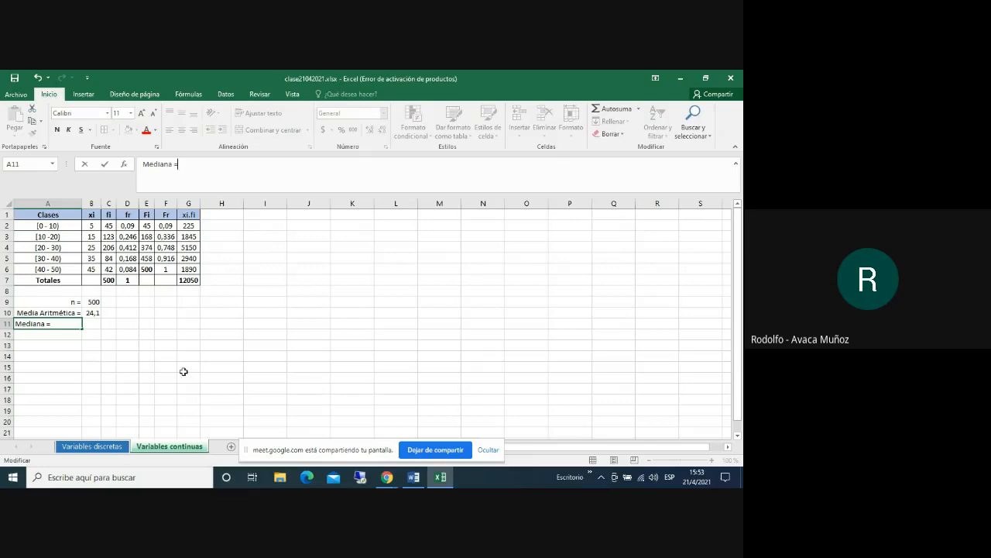
click(80, 325)
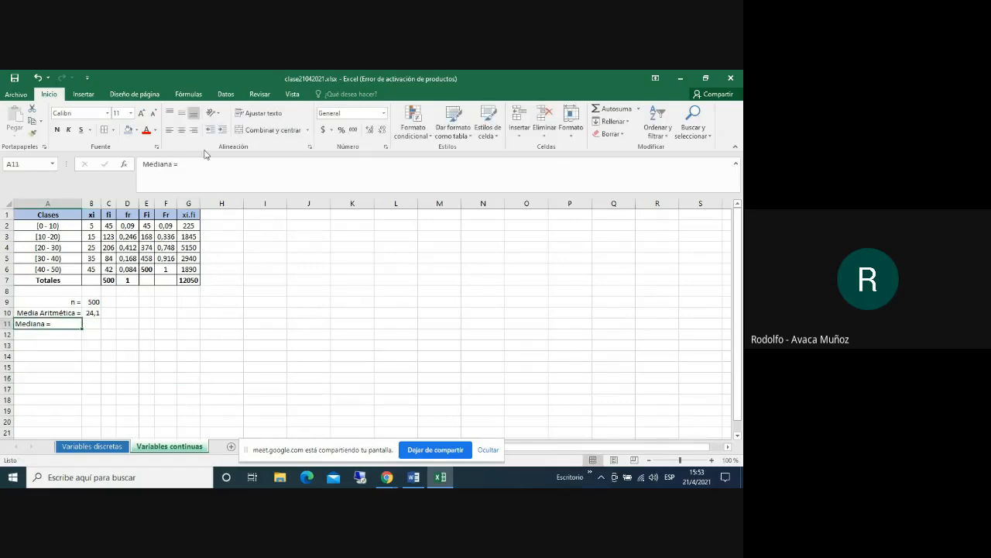
click(193, 130)
click(283, 276)
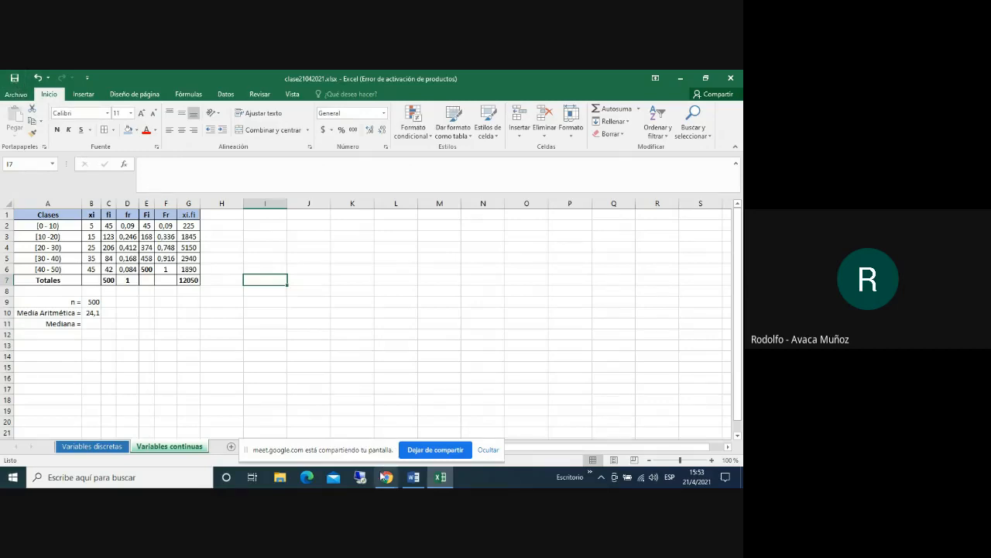
Switch to Chrome and open the "Apoyo Teórico Unidad I" PDF from the ANÁLISIS ESTADÍSTICO course page
mouse_move(385, 476)
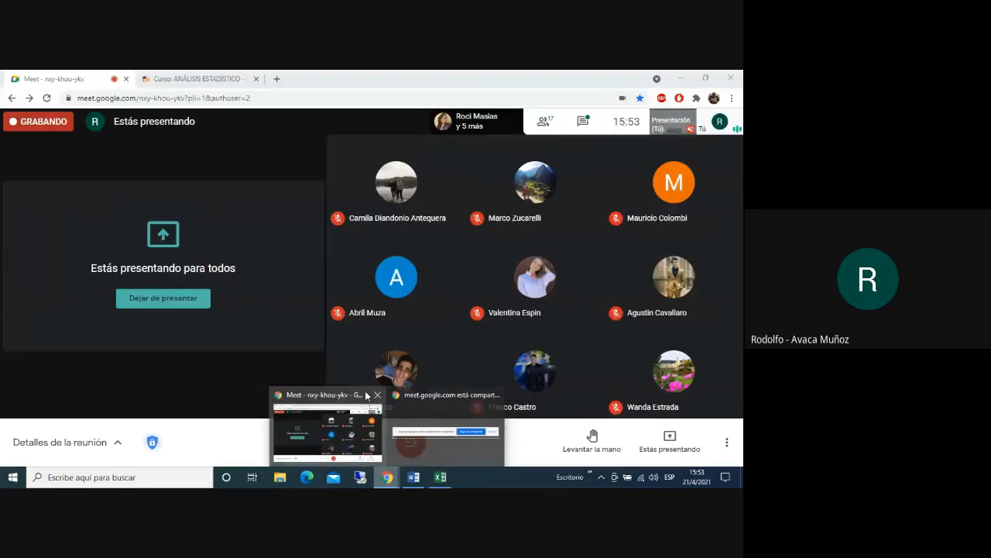
click(367, 395)
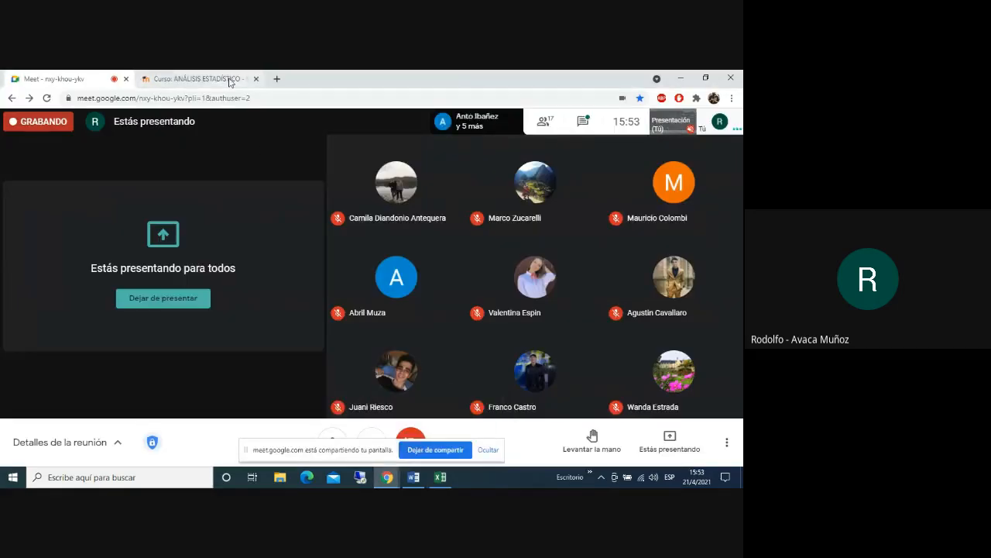
click(229, 80)
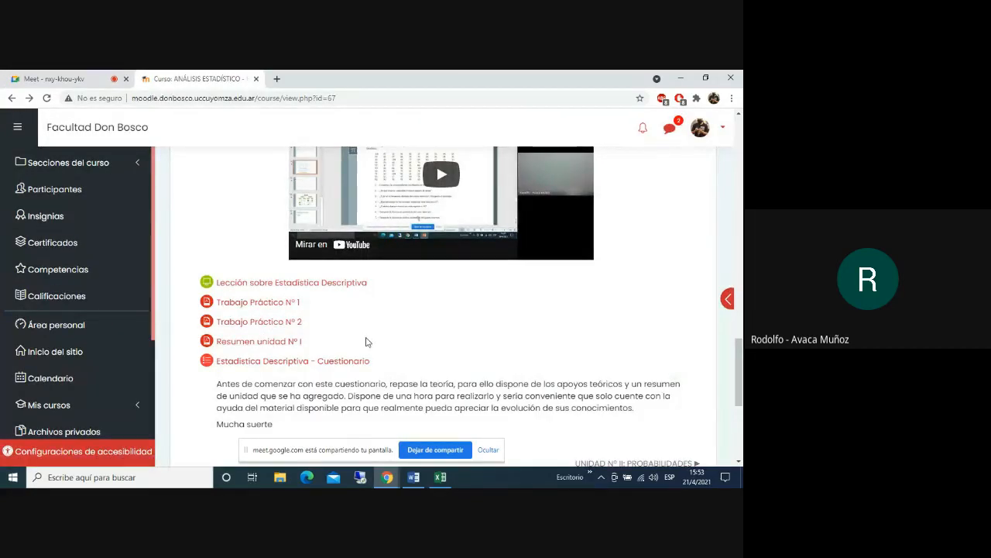
scroll(367, 342, down, 1)
scroll(367, 338, up, 2)
scroll(360, 319, up, 4)
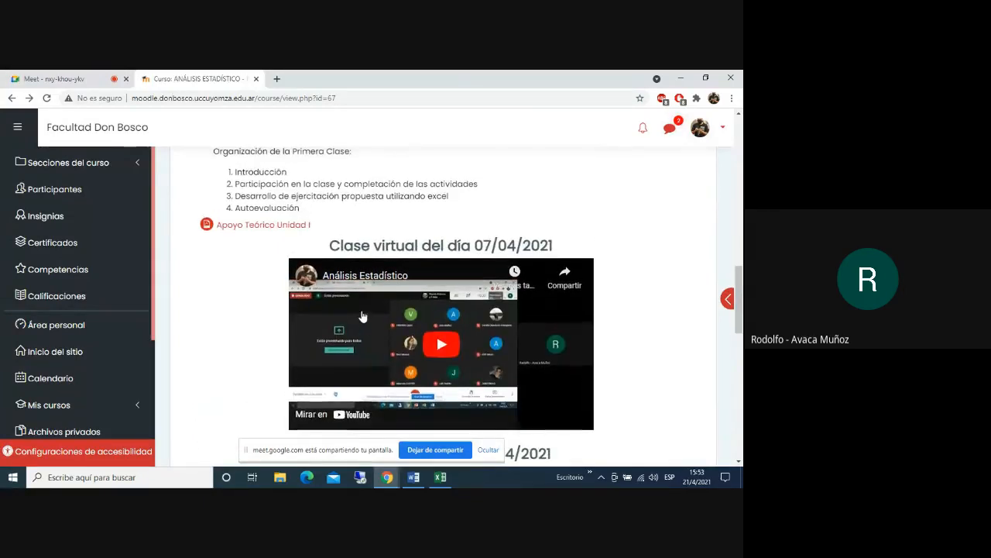
scroll(333, 310, up, 1)
click(280, 282)
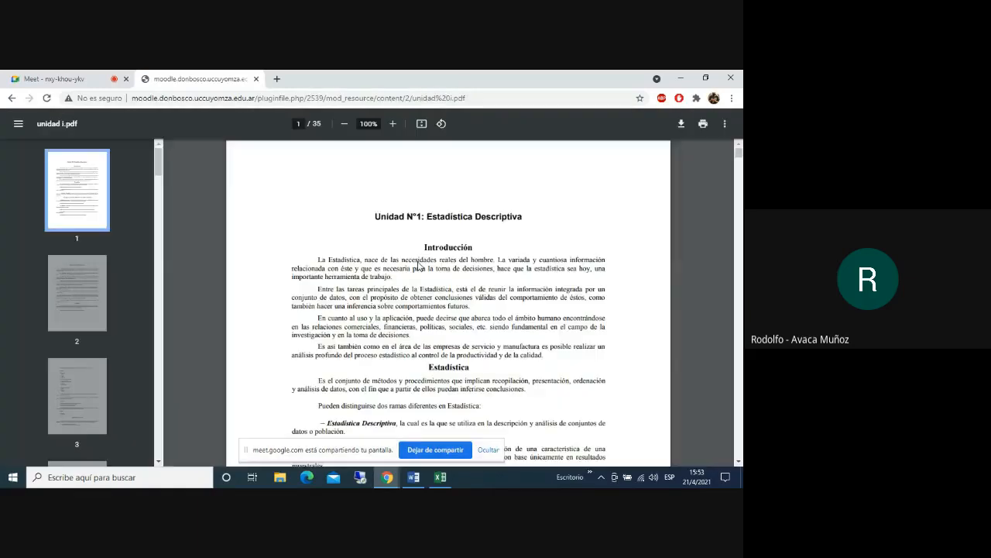
Find the median formula for grouped data on page 18 of the PDF and examine the definitions of its terms
drag(738, 155, 739, 298)
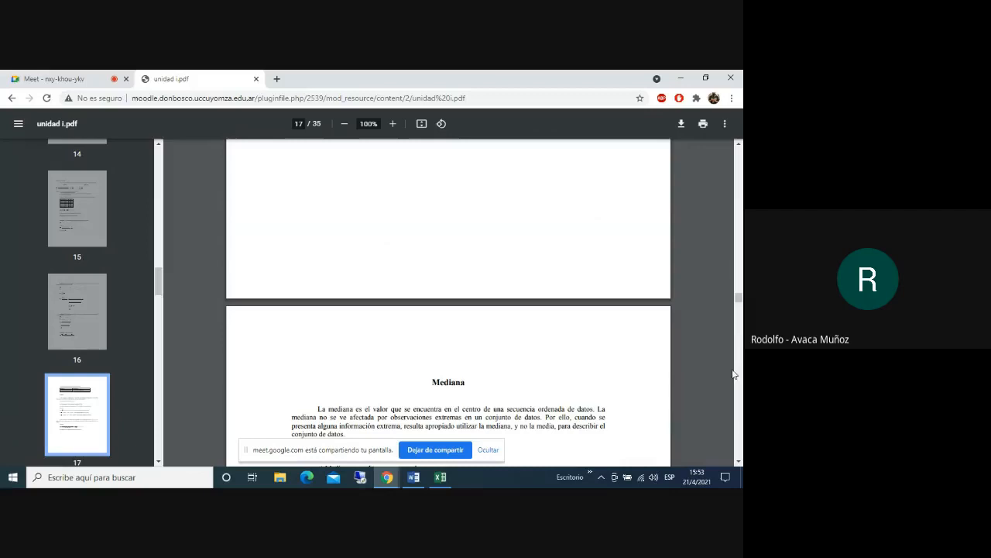
scroll(734, 374, down, 4)
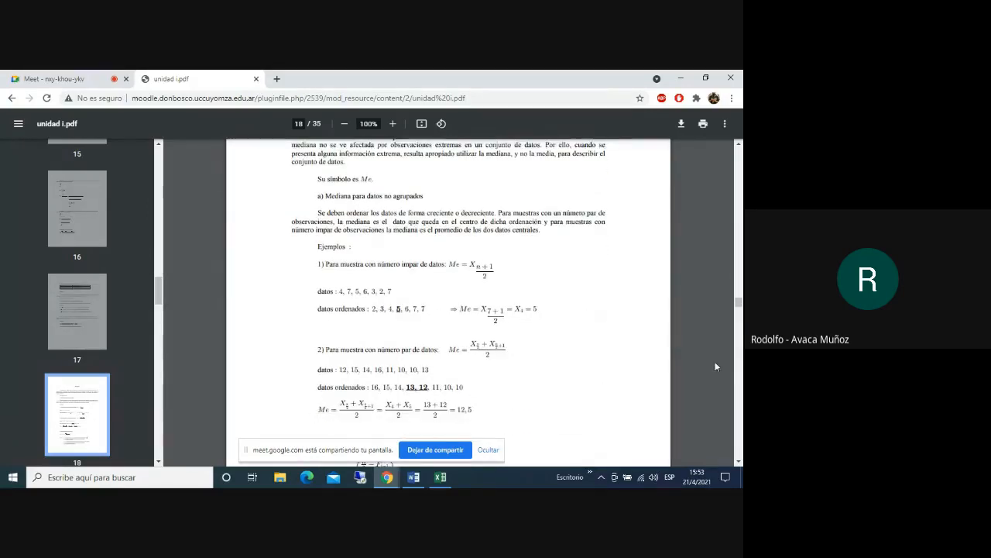
scroll(341, 210, down, 2)
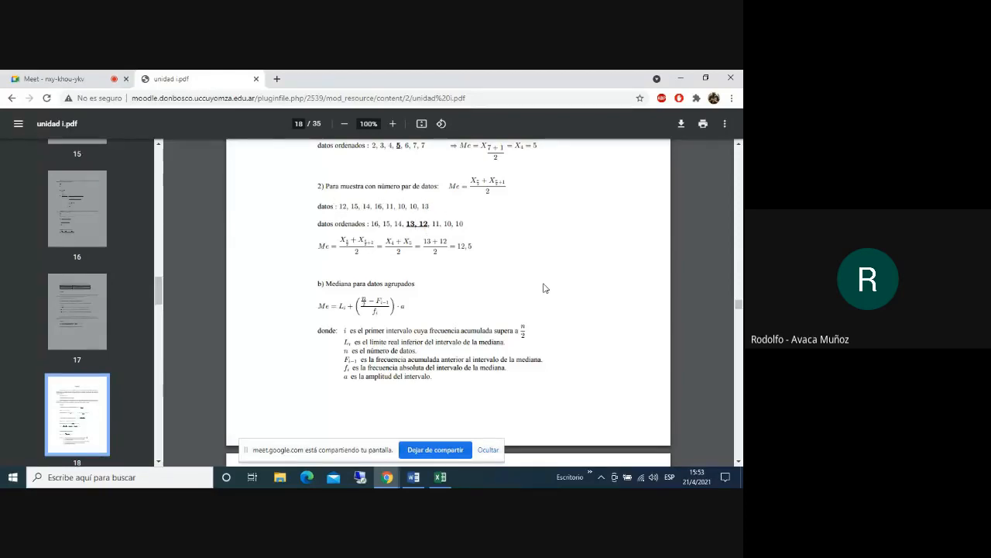
scroll(543, 288, down, 1)
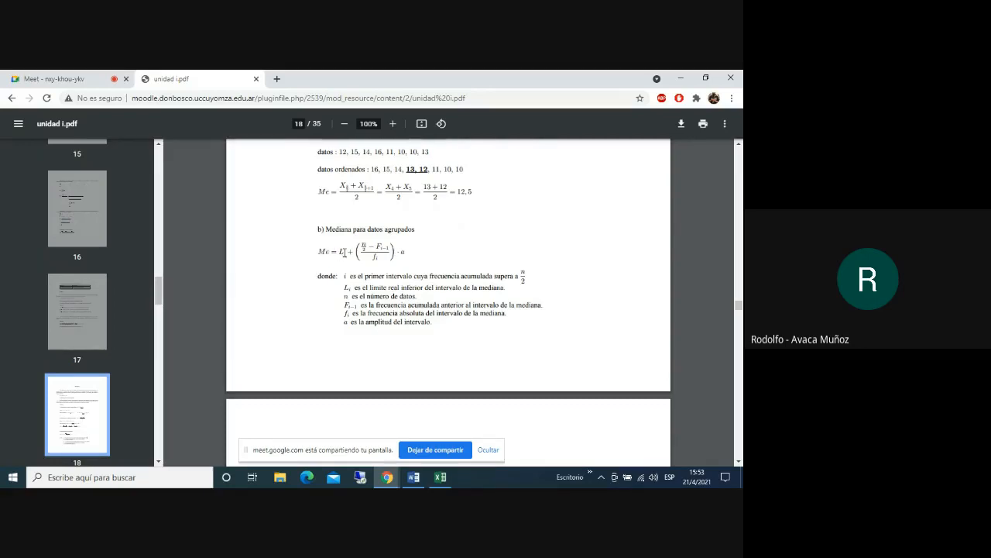
drag(354, 288, 508, 290)
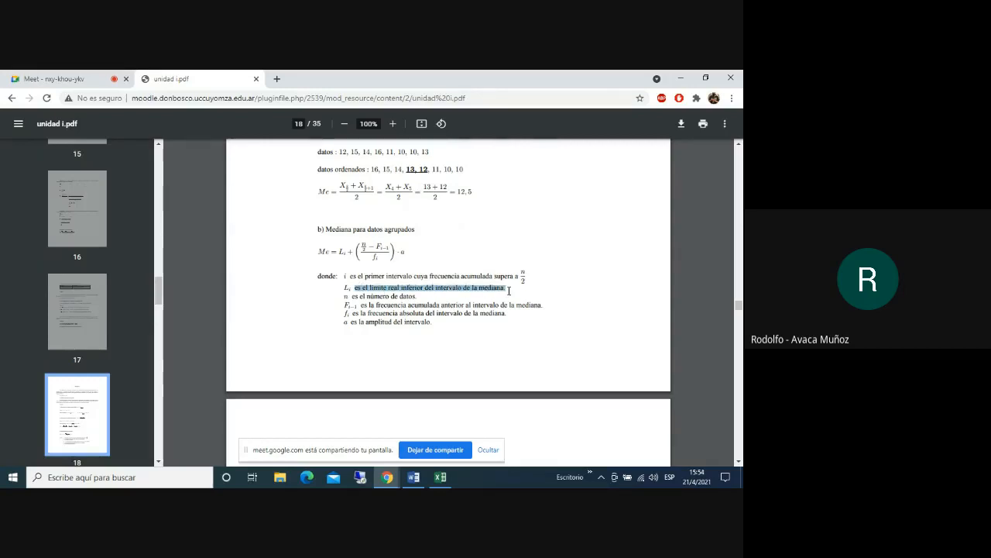
click(560, 279)
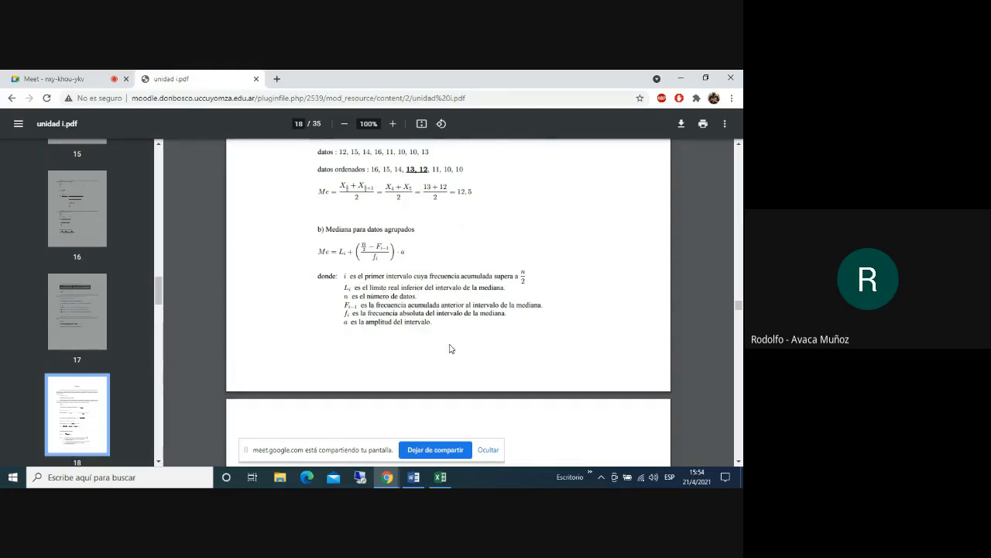
Switch back to Excel and highlight cell E4, the cumulative frequency of the [20 - 30) class, with yellow fill
click(440, 477)
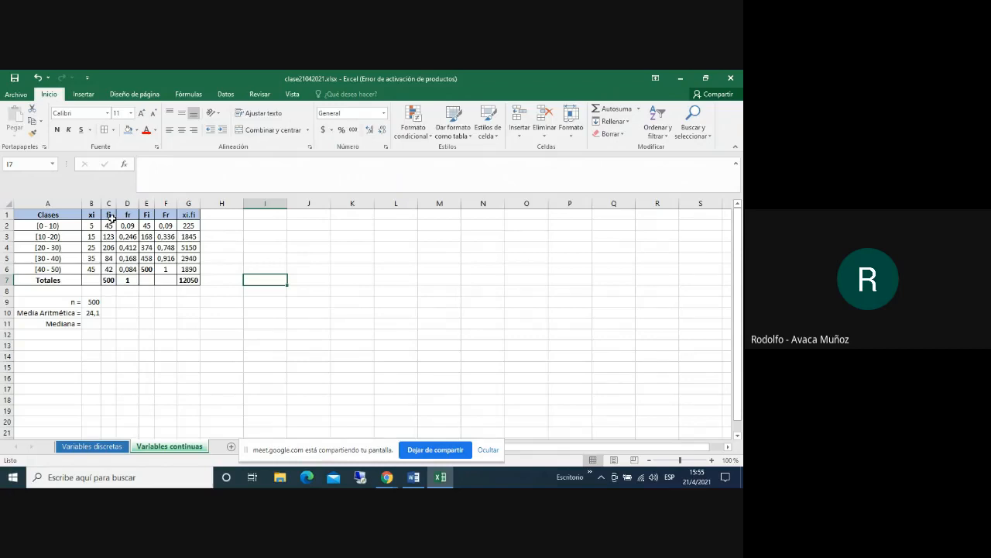
click(147, 247)
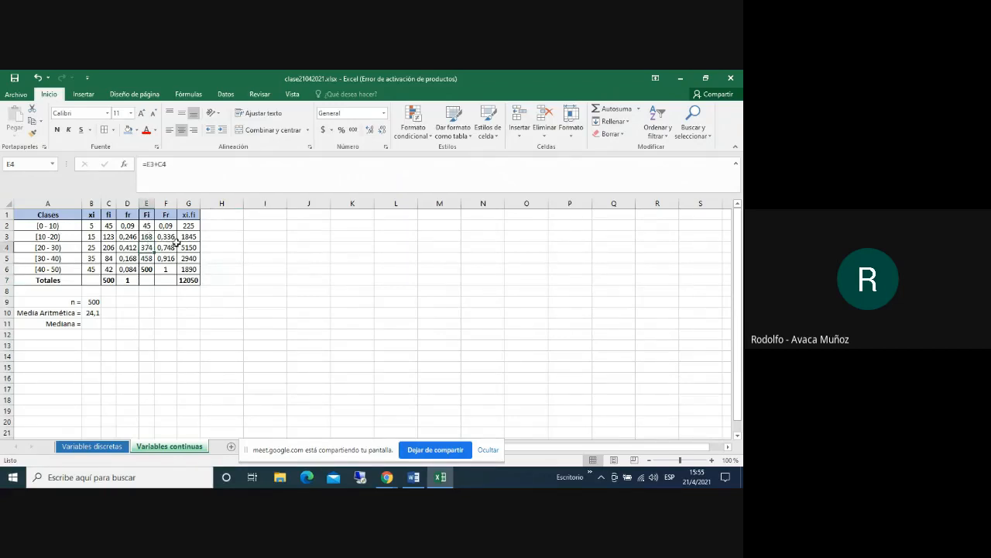
click(137, 133)
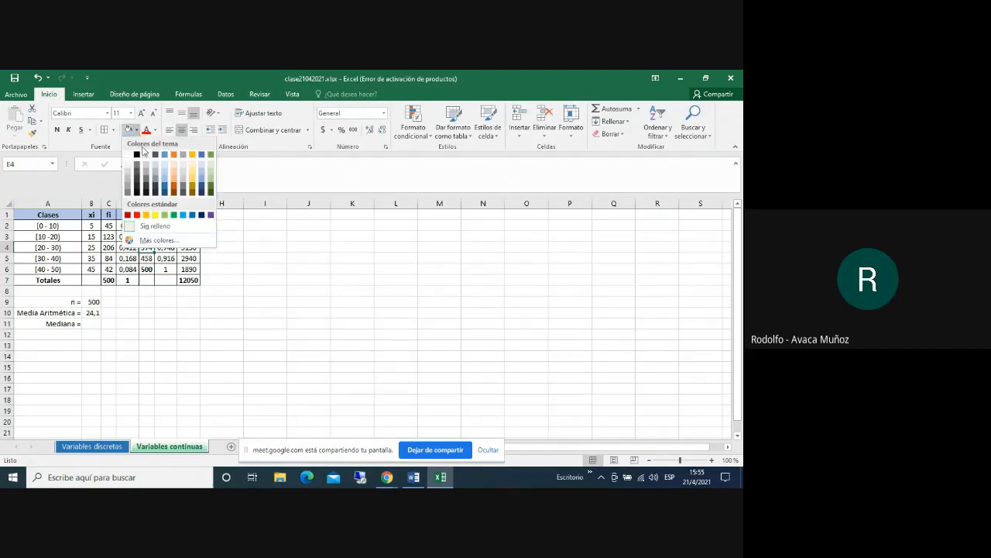
click(157, 215)
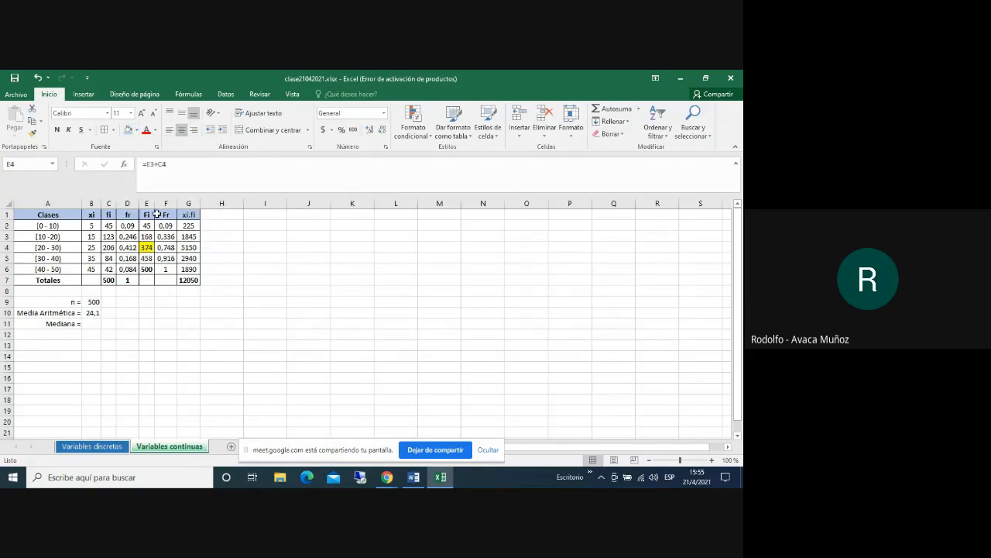
click(371, 291)
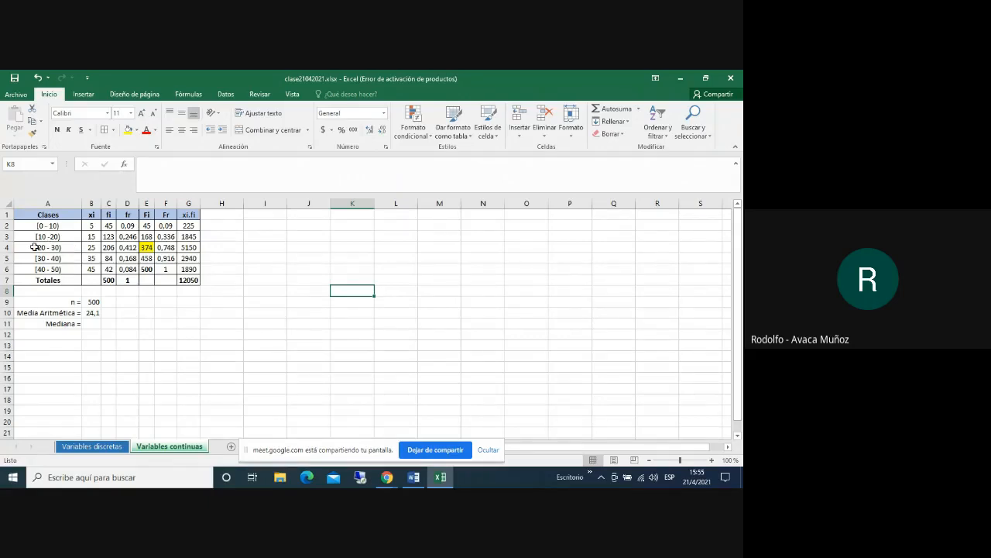
Check the definition of Li in the Chrome PDF unidad i.pdf and start the median formula in Excel cell B11 with =20+
click(91, 326)
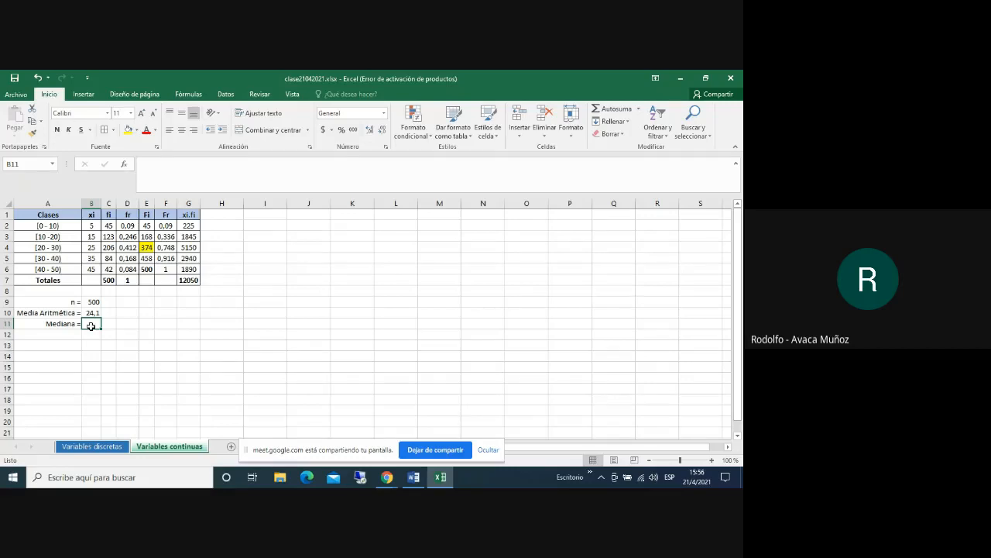
text(=)
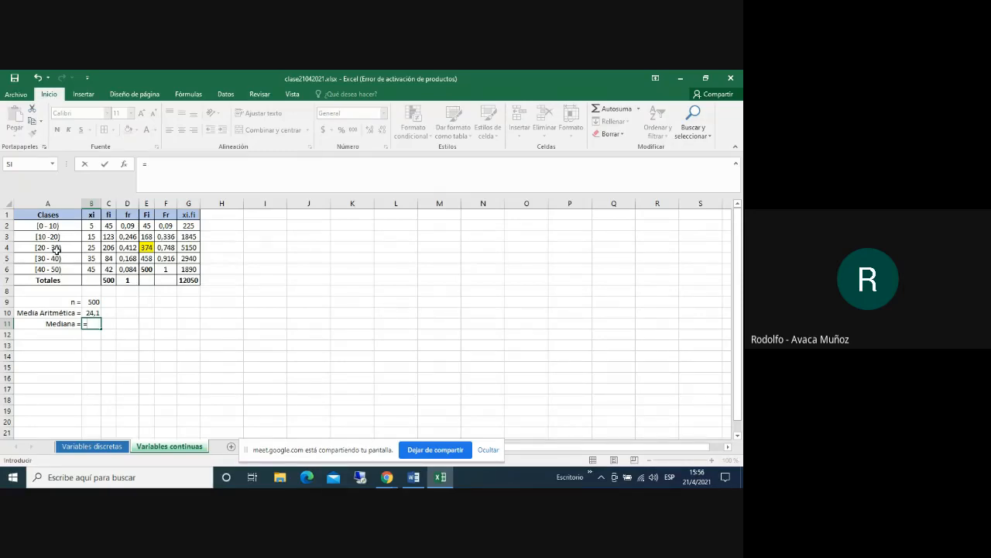
click(414, 477)
click(416, 477)
mouse_move(387, 478)
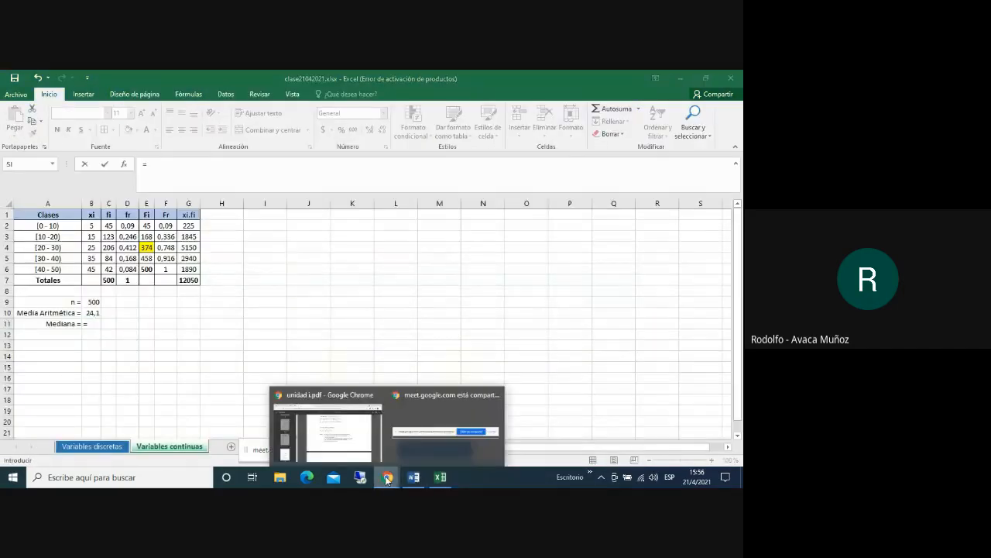
click(358, 439)
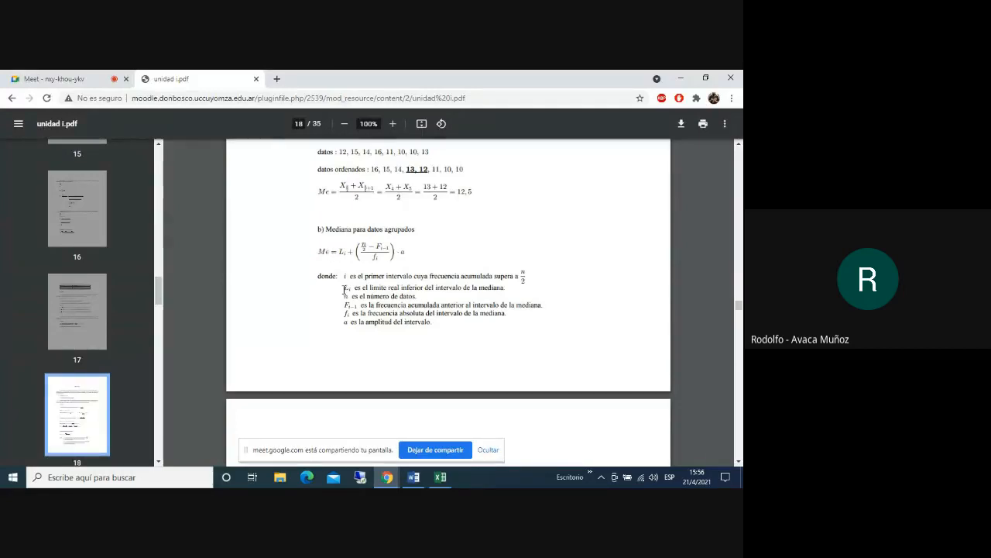
drag(344, 288, 506, 289)
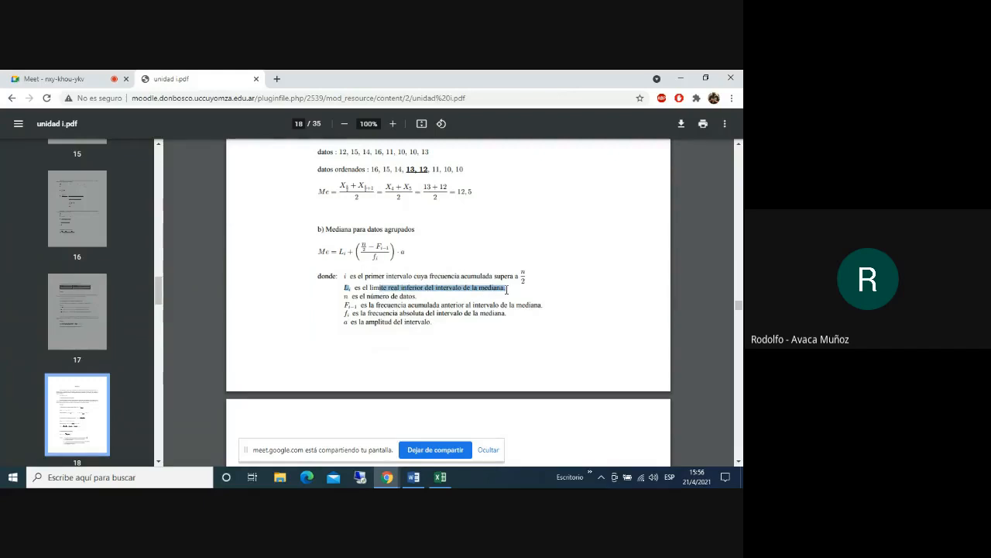
click(439, 477)
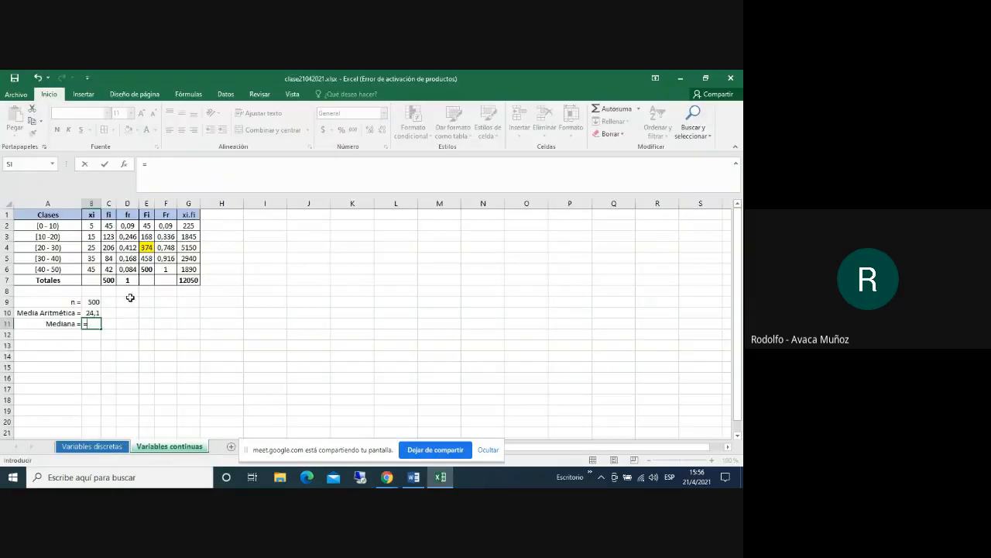
text(20+)
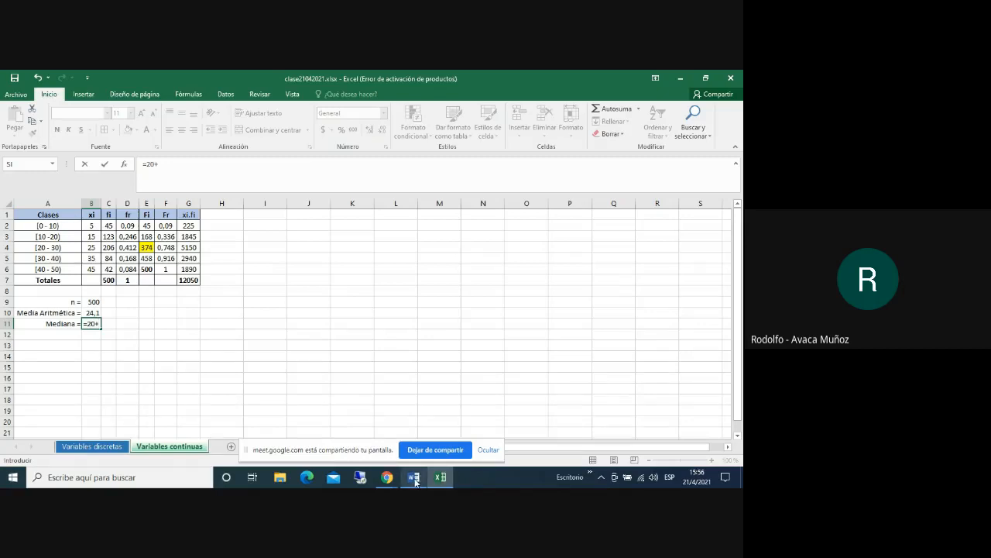
Consult the n/2 term of the median formula in the Chrome PDF and continue the Excel formula in B11 with [(250-
mouse_move(393, 482)
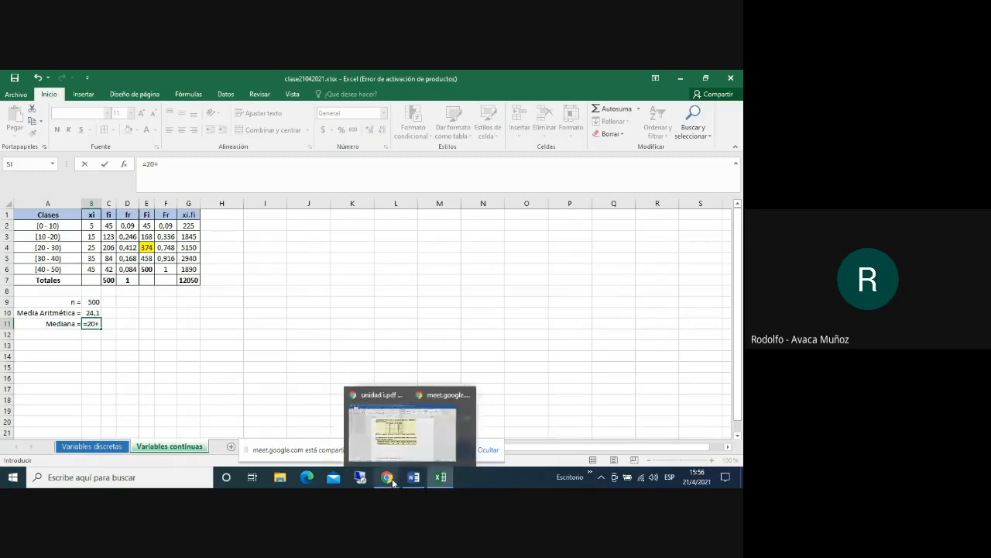
click(354, 434)
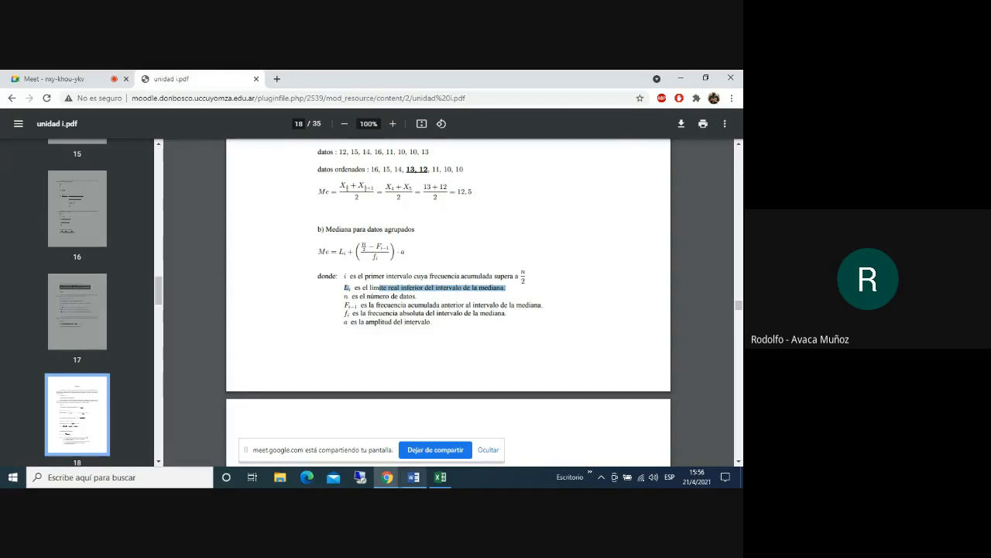
click(438, 479)
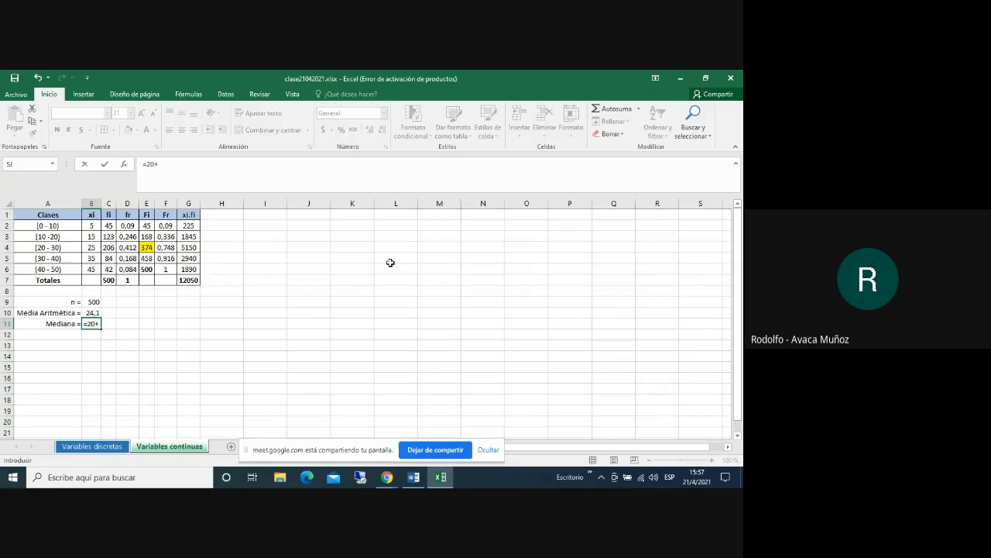
text((()
text(250-)
Consult the preceding cumulative frequency term in the Chrome PDF and extend the B11 formula in Excel with 168)/
click(413, 476)
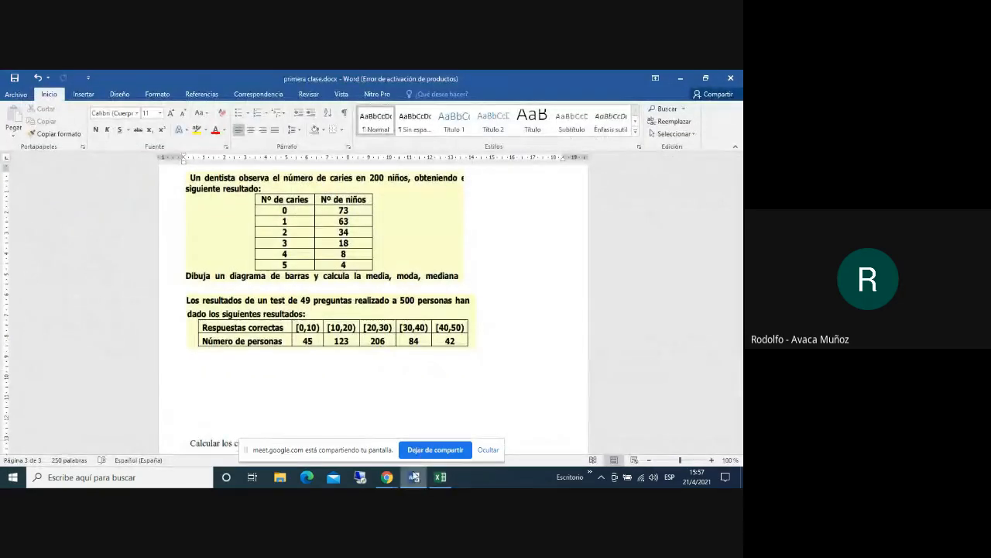
click(413, 476)
mouse_move(387, 476)
click(346, 425)
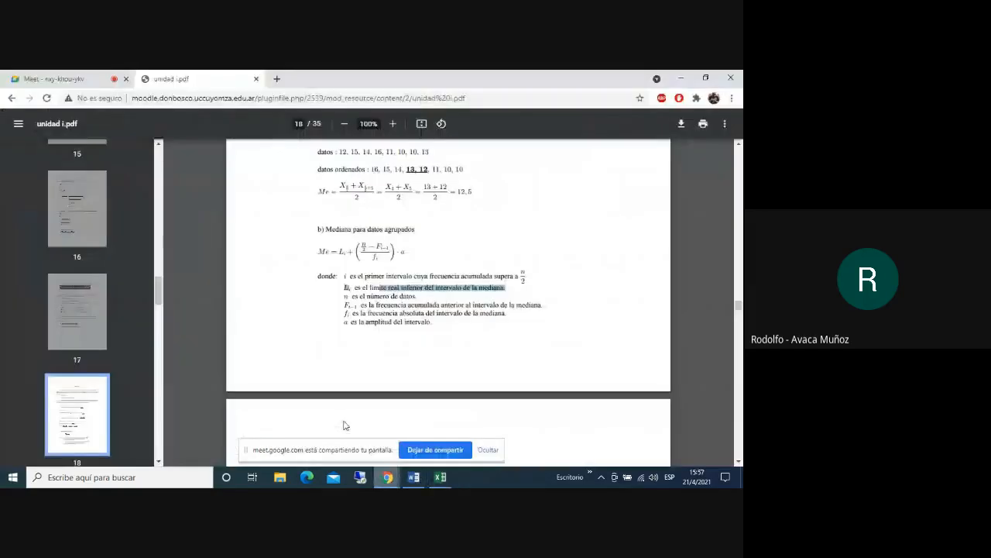
click(375, 245)
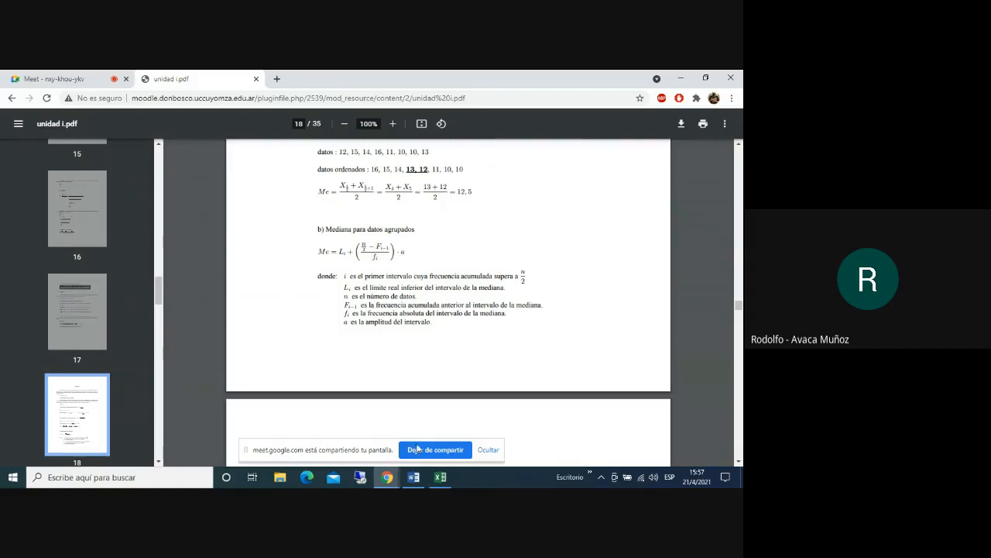
click(440, 477)
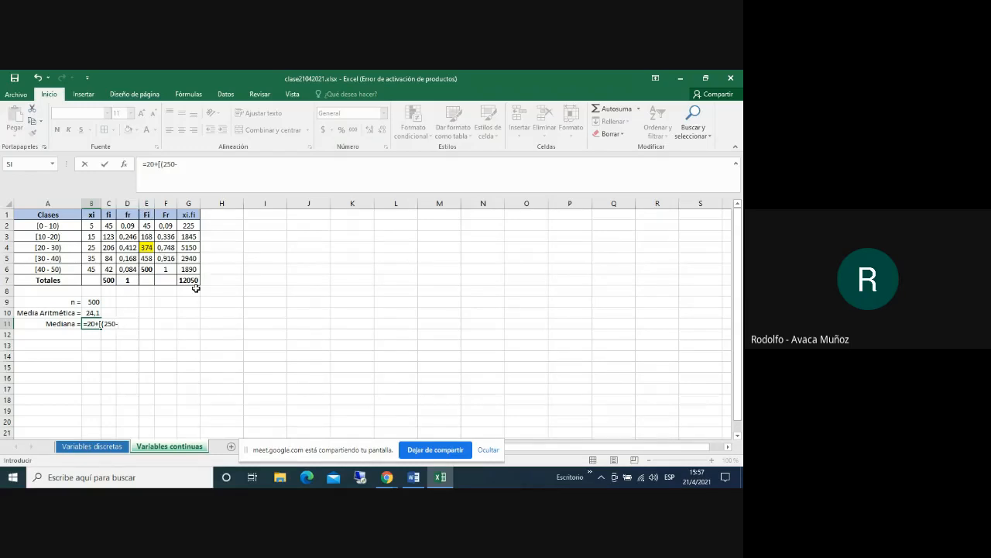
text(168)/)
Check the remaining median terms in the Chrome PDF and try to enter =20+[(250-168)/206]*10 in Excel cell B11
click(388, 477)
click(370, 422)
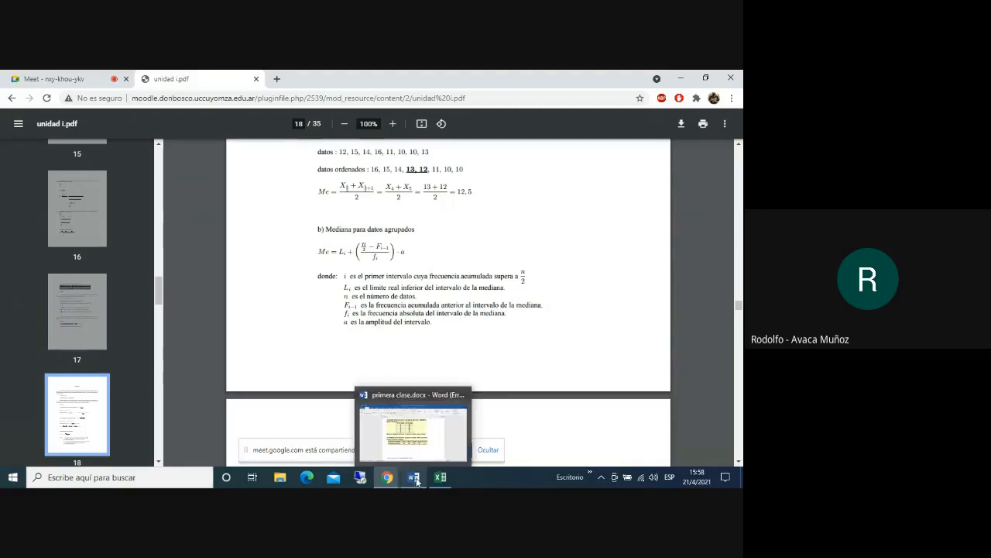
click(441, 476)
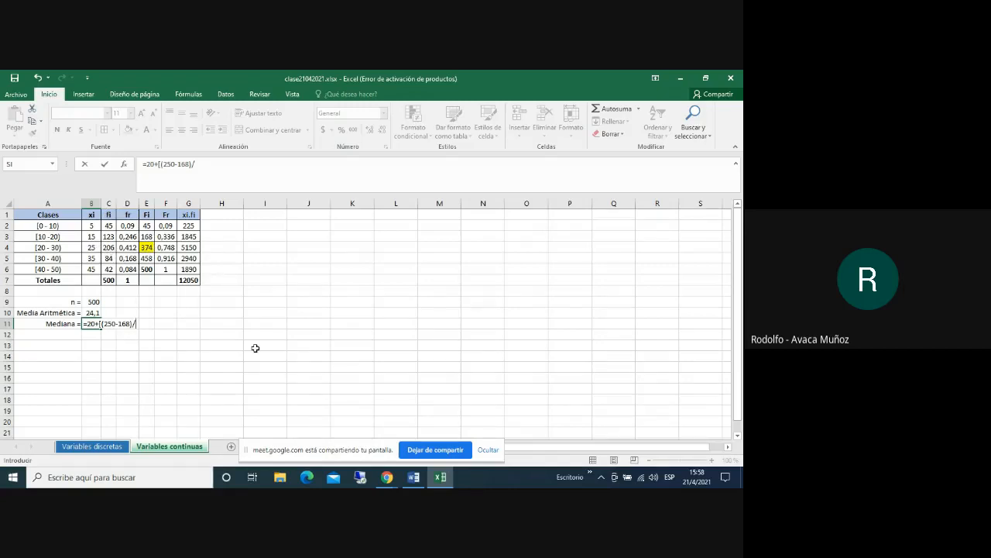
text(206)
text(*)
text(10)
key(Return)
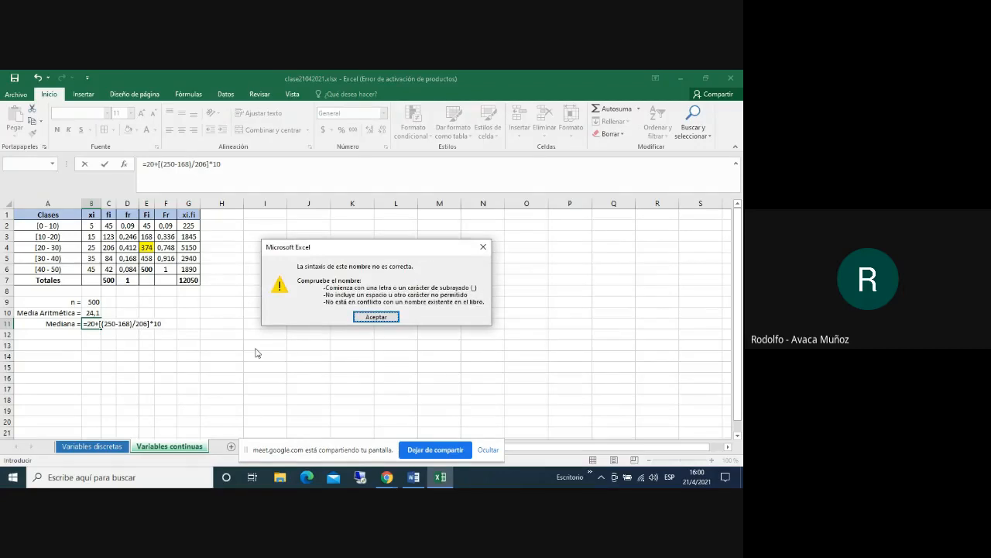
click(376, 317)
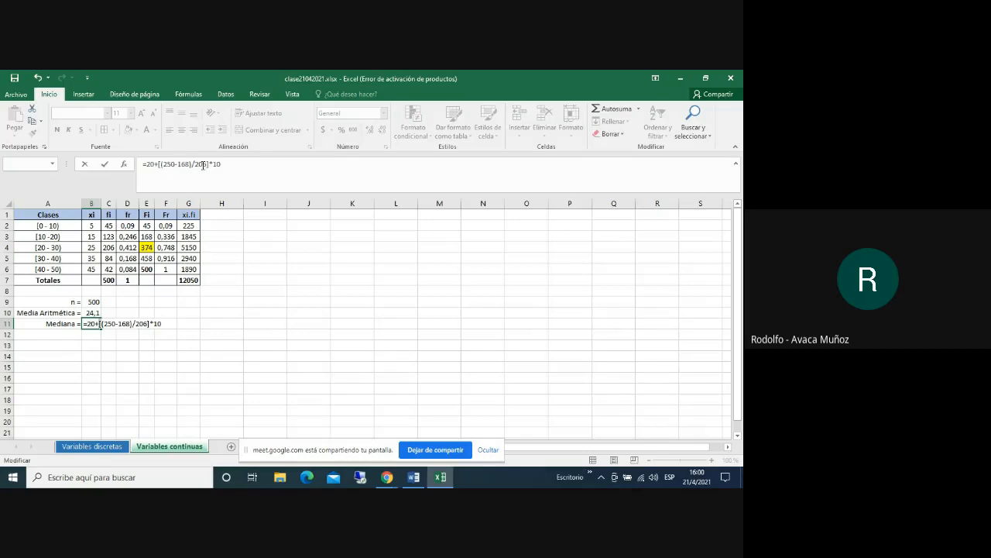
Try to correct the bracketed median formula in B11 and discard the entry
click(317, 284)
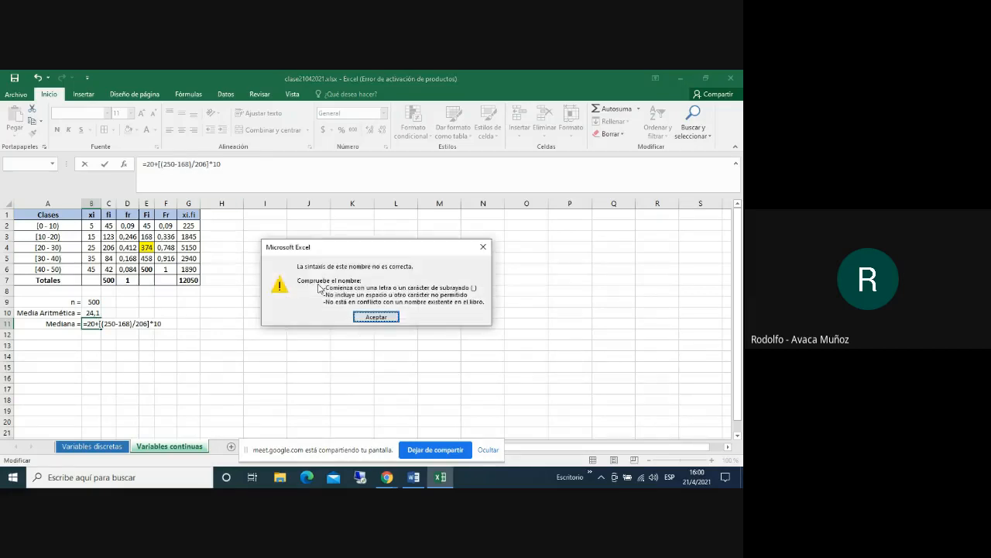
click(365, 317)
click(352, 323)
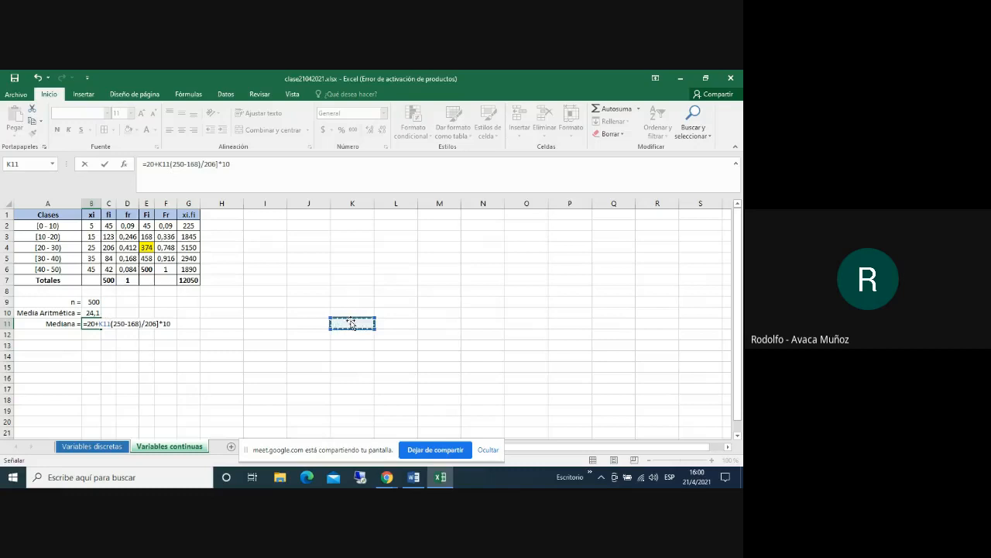
key(BackSpace)
key(BackSpace)
key(BackSpace)
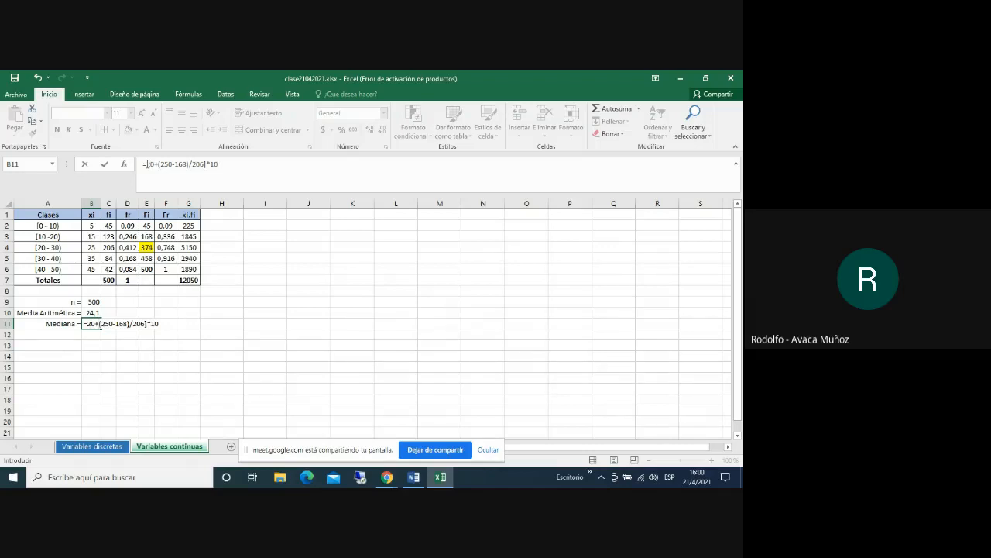
drag(147, 165, 155, 165)
click(154, 164)
click(147, 164)
click(468, 356)
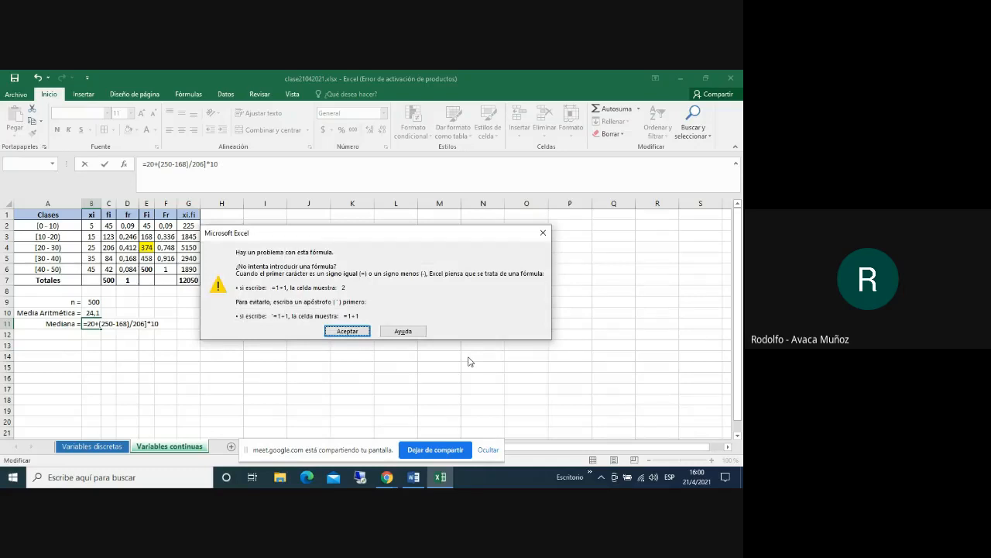
click(358, 330)
click(299, 333)
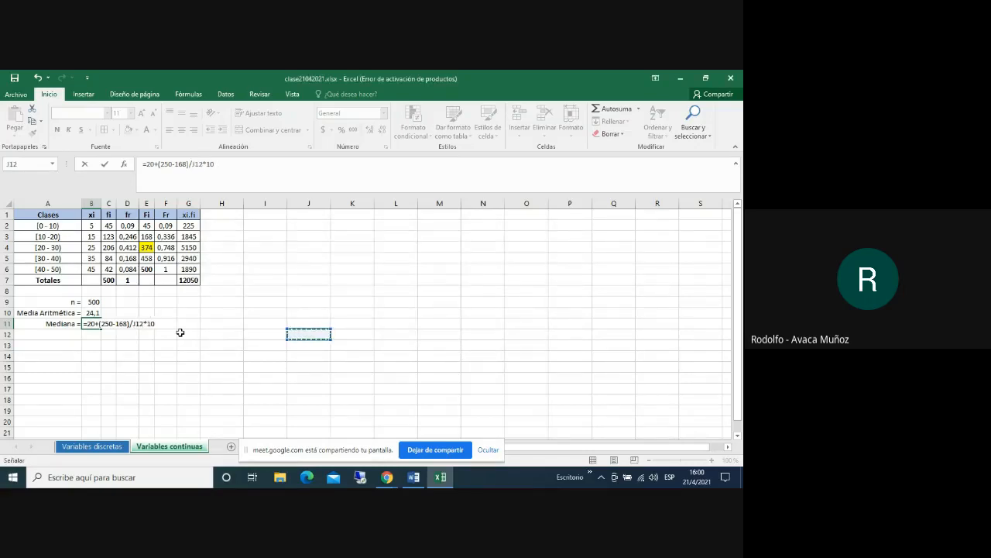
key(Escape)
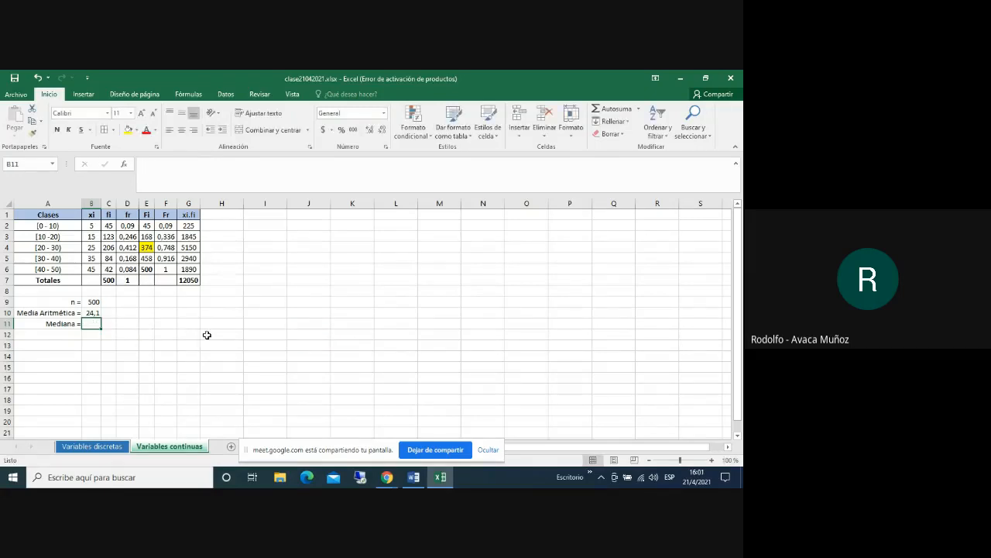
Enter the median formula =20+((250-168)/206)*10 in B11 and reselect the cell to review it
text(=)
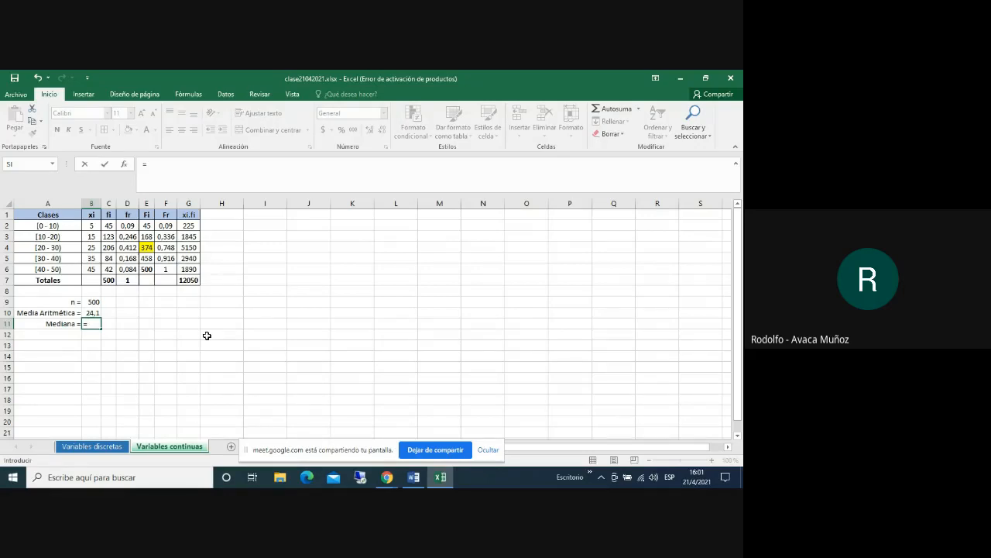
text(20+(()
text(250)
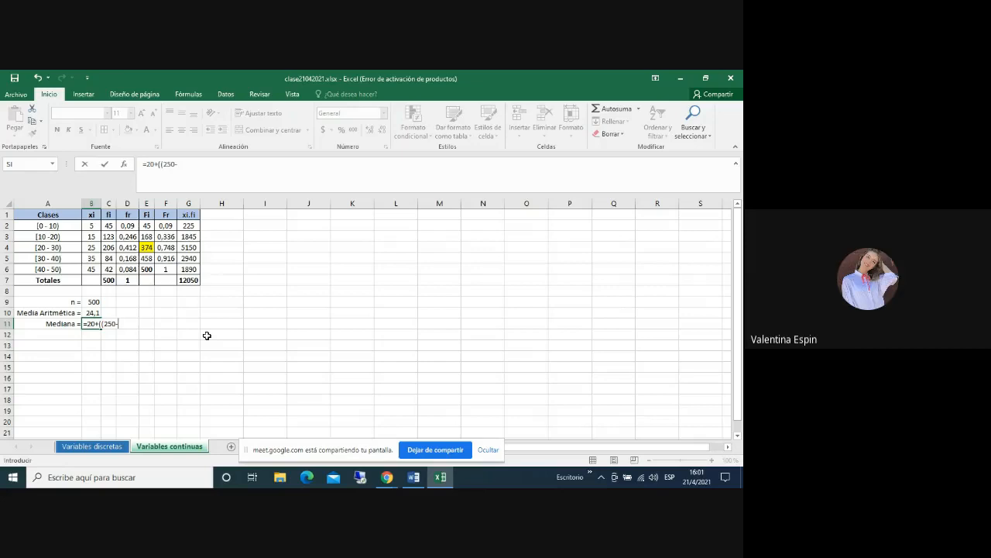
text(-16)
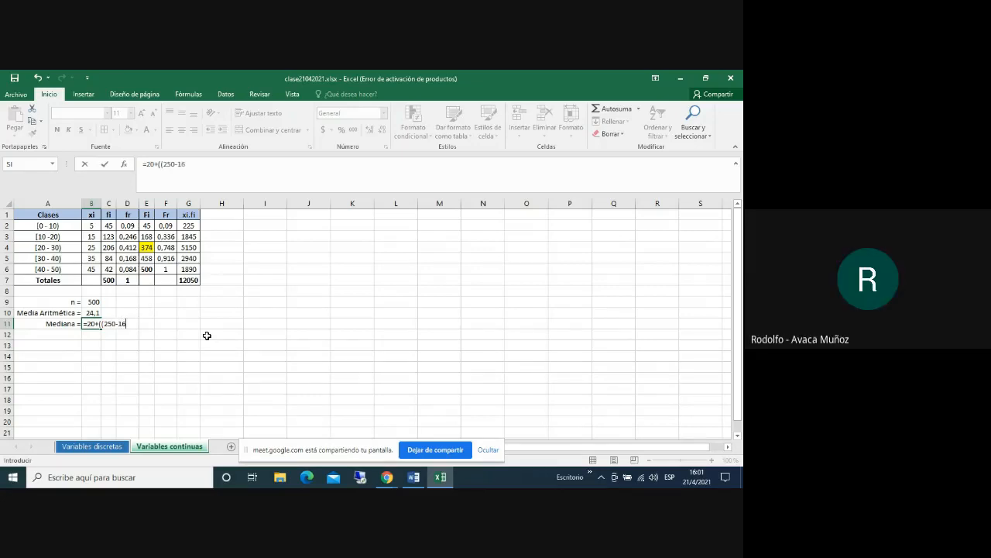
text(8)/206)*10)
key(Return)
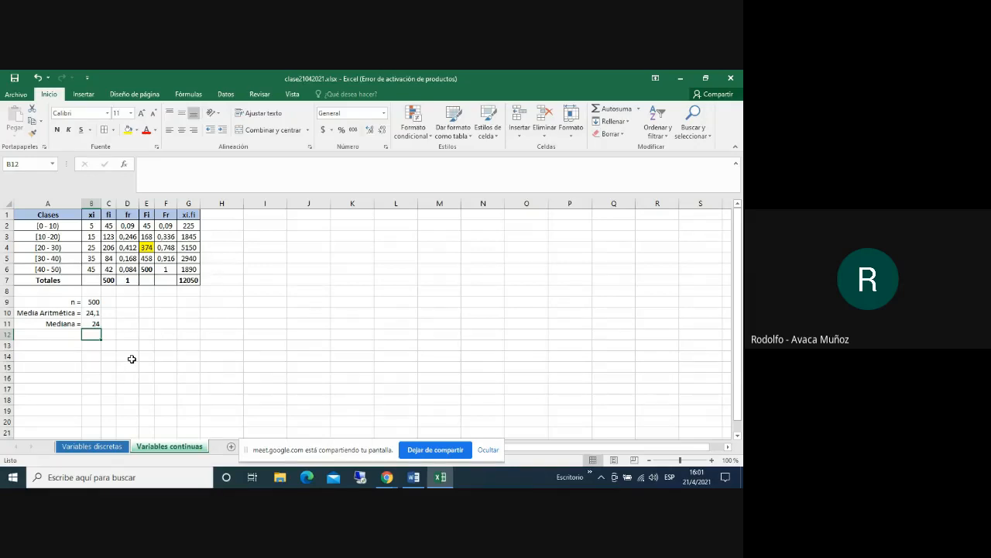
click(97, 323)
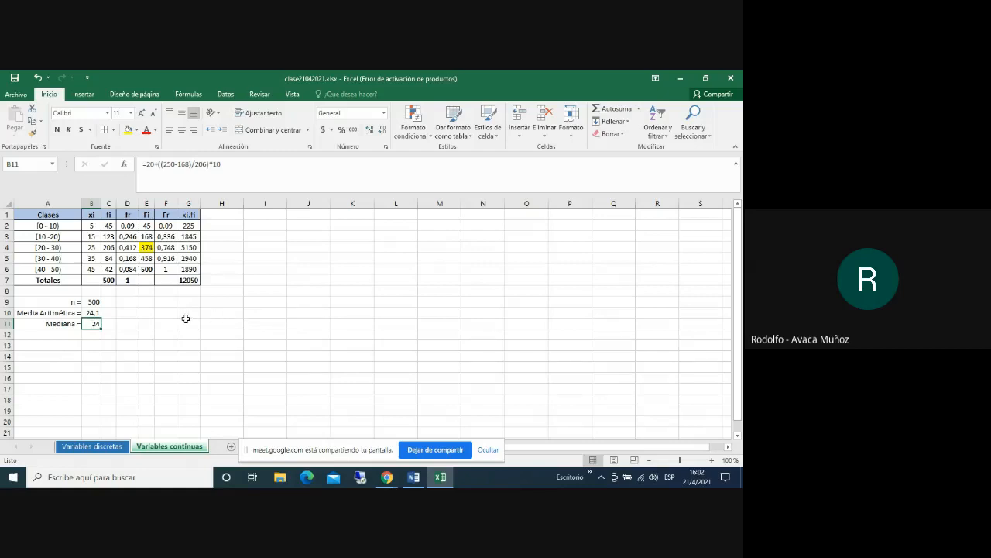
Enter the label "Moda =" in A12
click(54, 334)
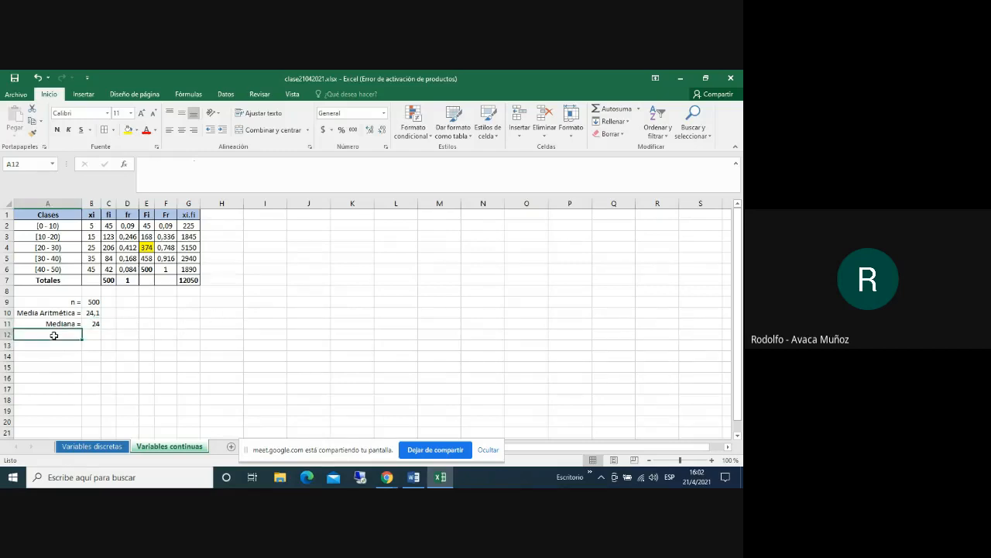
text(Mo)
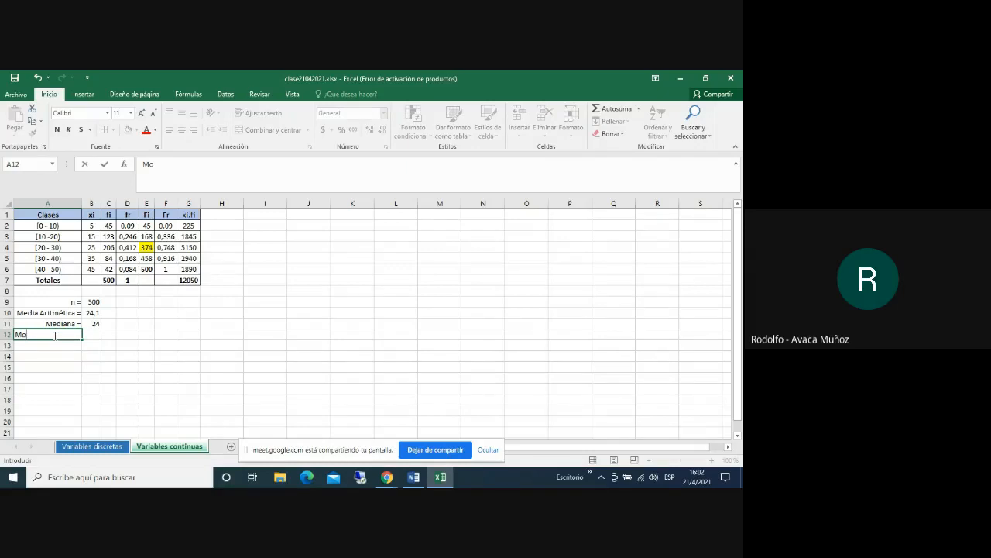
text(da=)
key(Return)
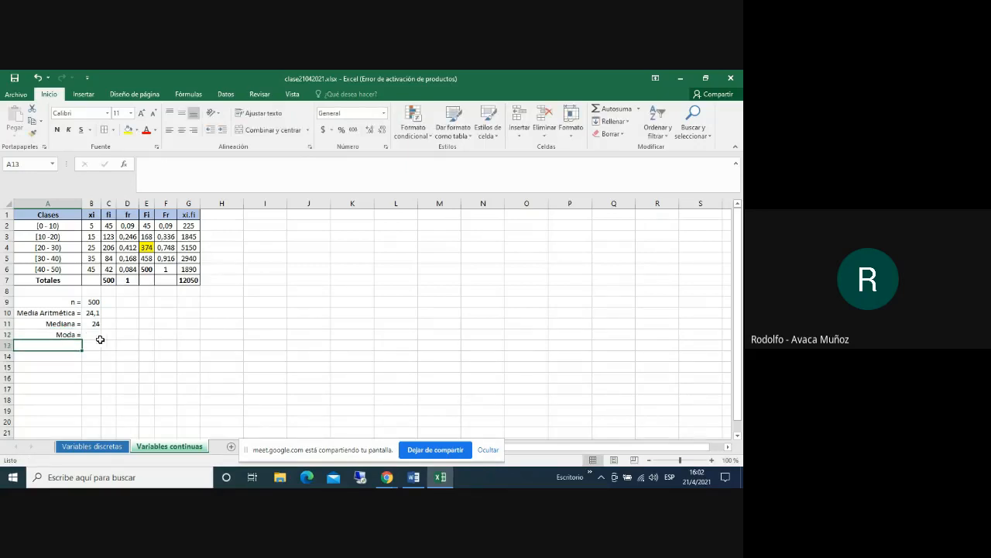
Switch to the unidad i.pdf document in Chrome and find the section on the mode for grouped data on page 20
click(91, 335)
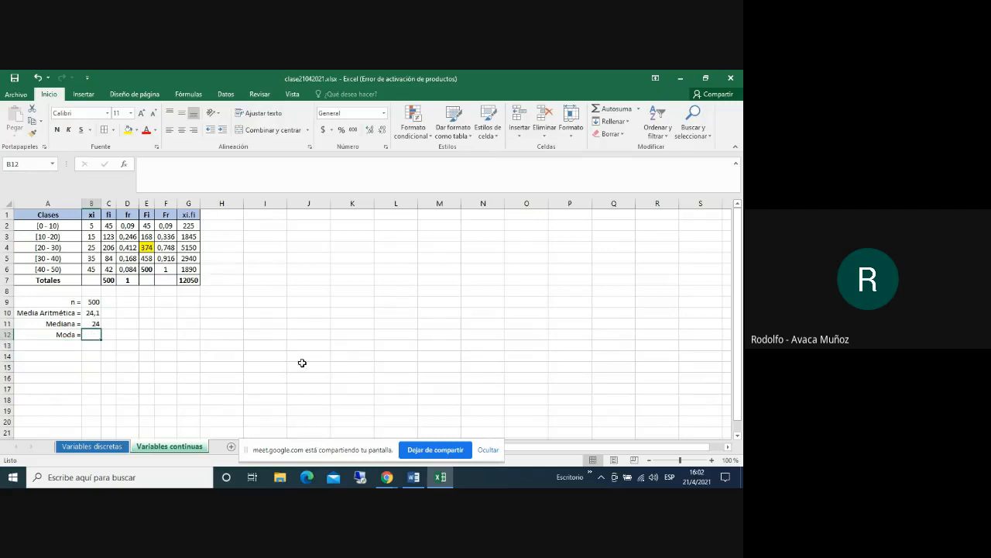
mouse_move(399, 482)
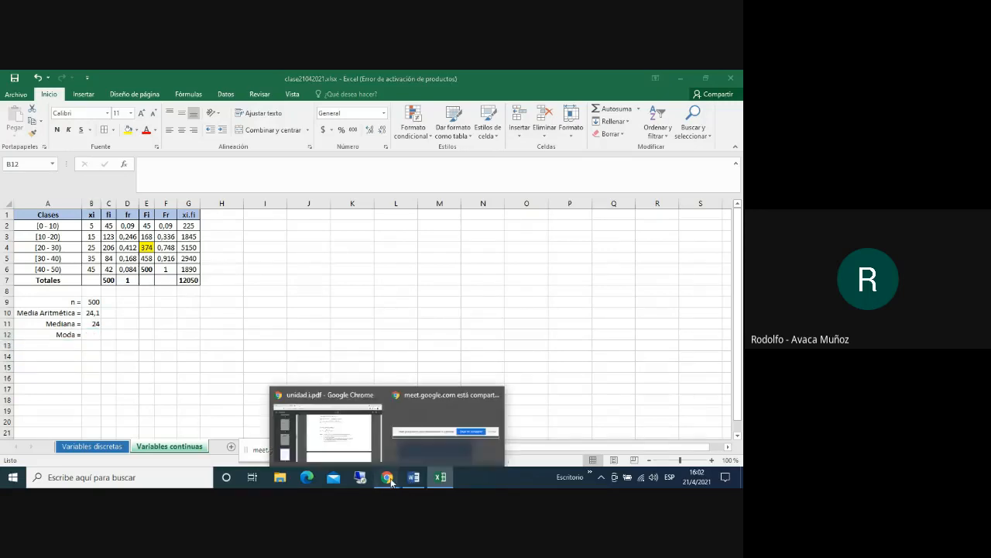
click(341, 429)
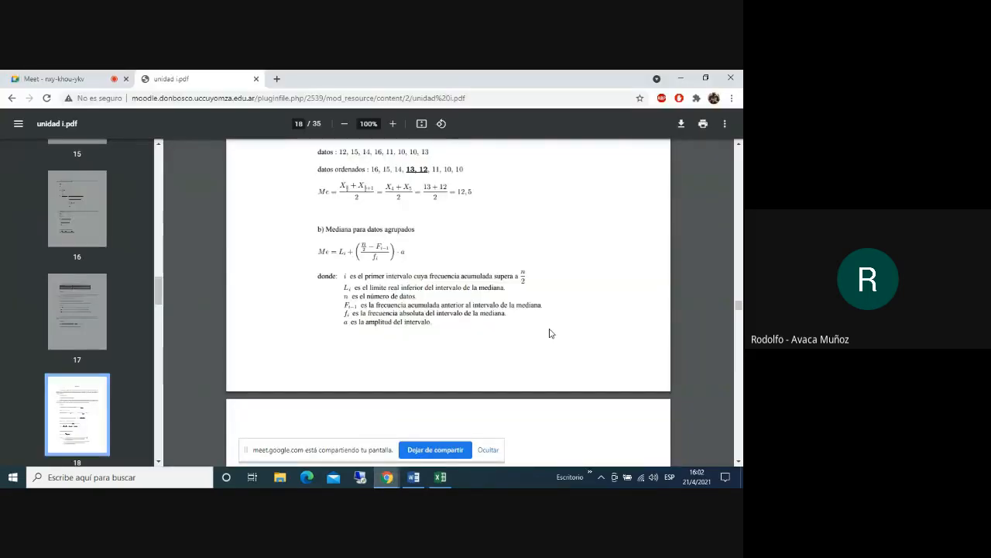
scroll(550, 333, down, 3)
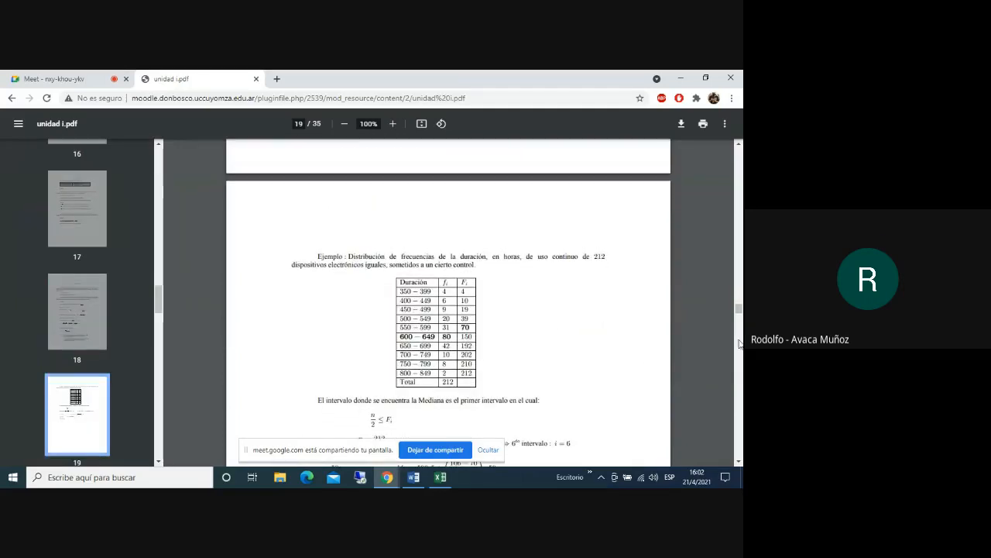
mouse_move(740, 311)
mouse_down()
mouse_move(741, 326)
mouse_move(740, 316)
mouse_up()
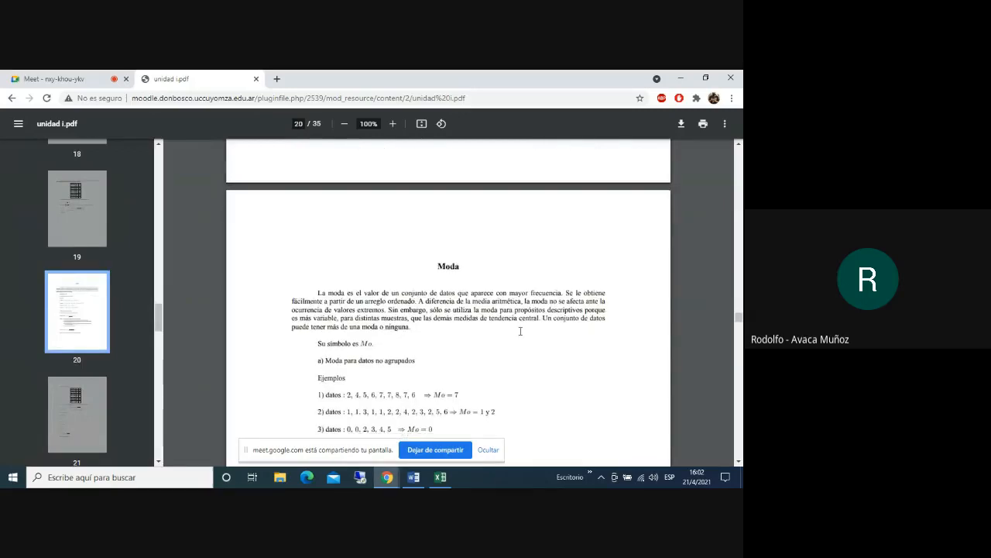
scroll(520, 332, down, 3)
scroll(520, 332, down, 2)
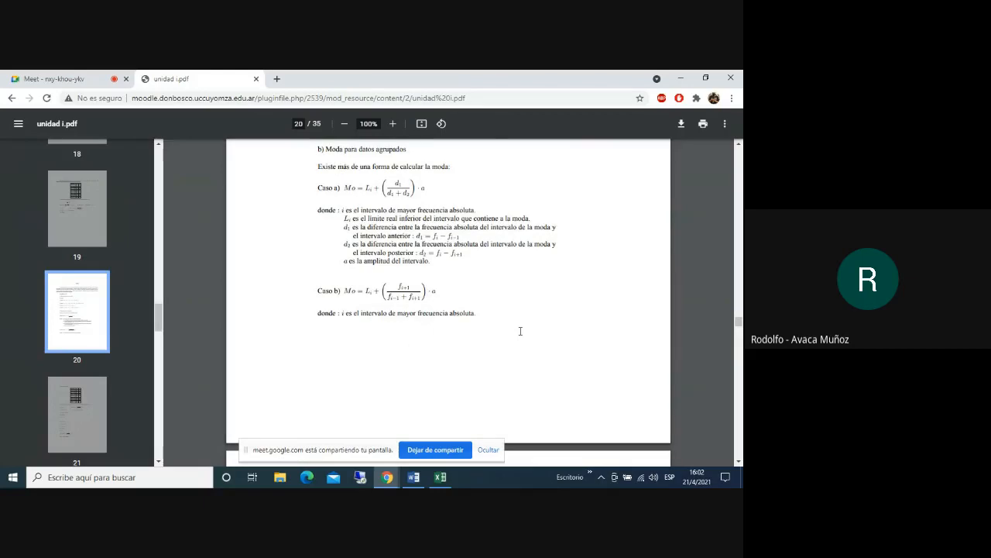
Examine the Caso a) and Caso b) mode formulas for grouped data and the definitions of their terms
scroll(520, 330, up, 1)
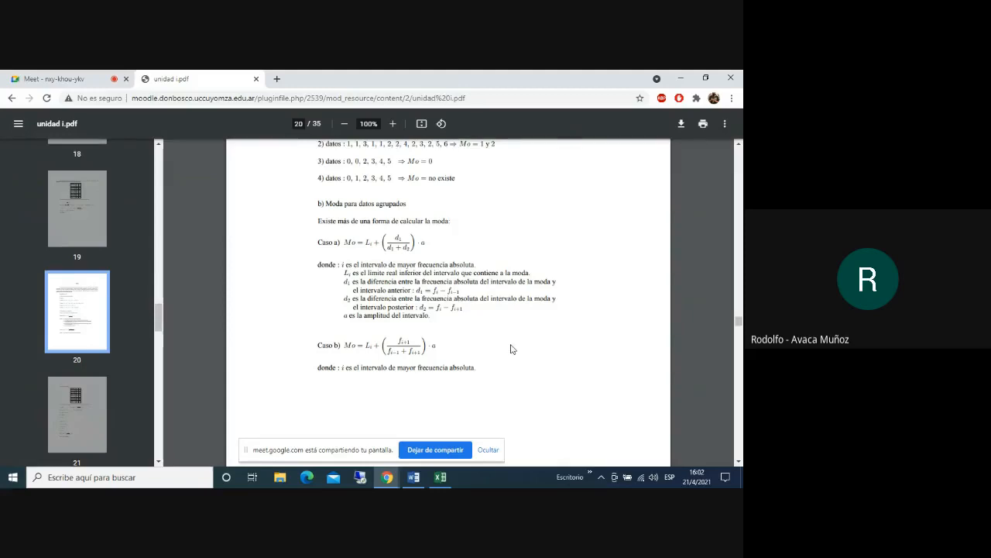
scroll(512, 349, down, 4)
scroll(511, 349, up, 5)
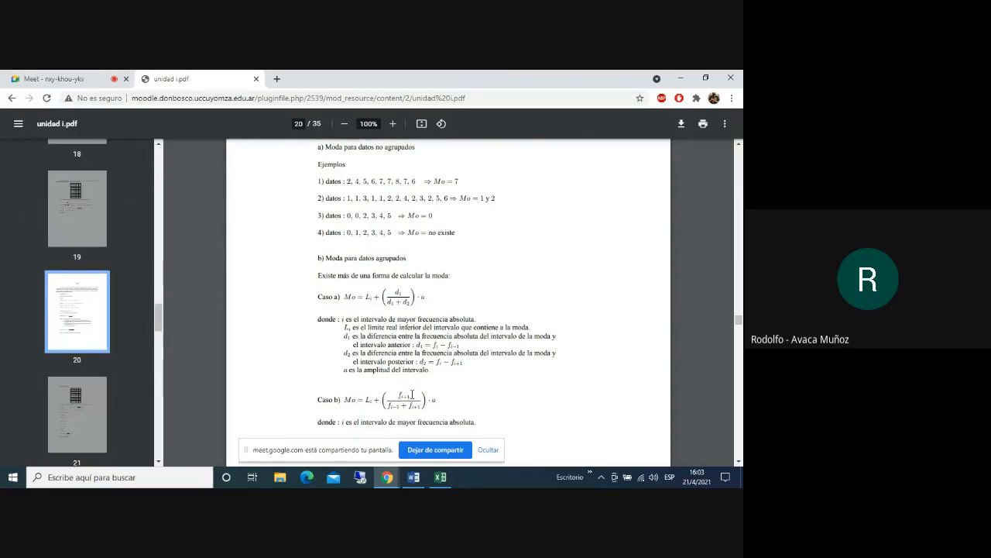
scroll(508, 399, down, 3)
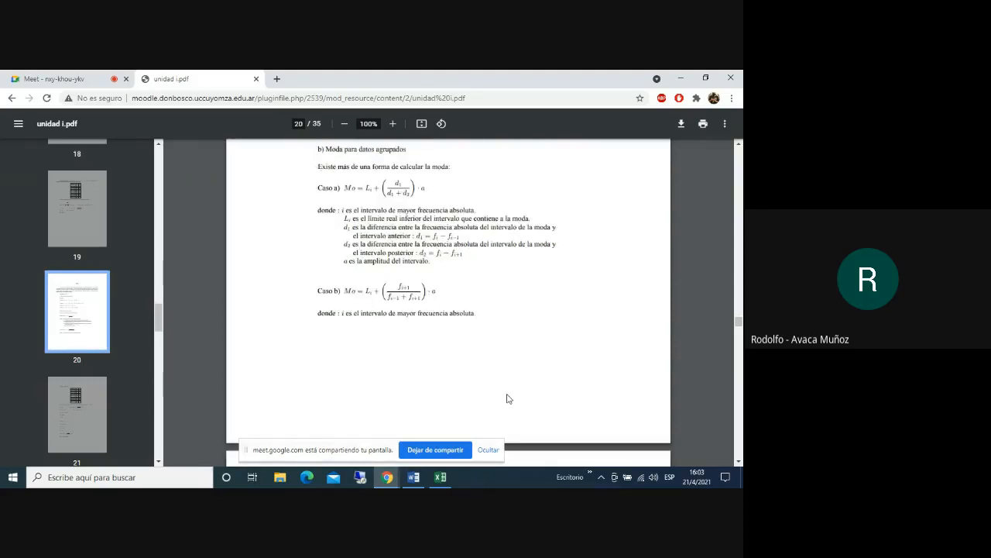
scroll(509, 399, down, 3)
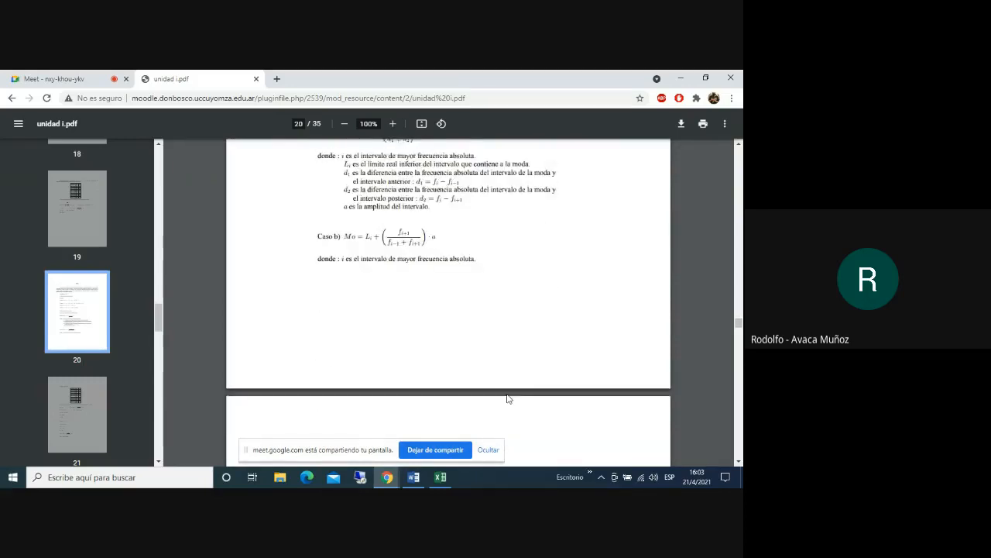
scroll(509, 399, up, 4)
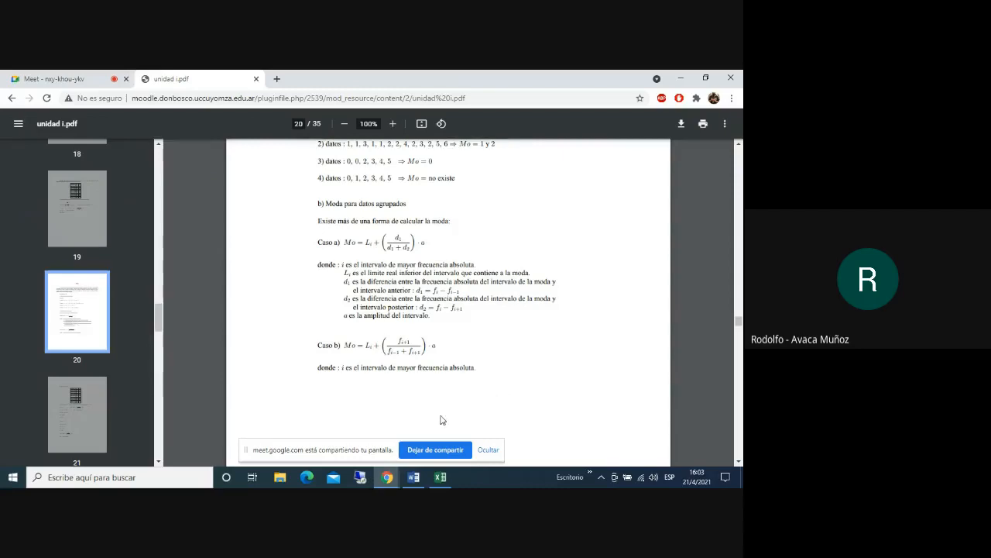
drag(347, 347, 435, 350)
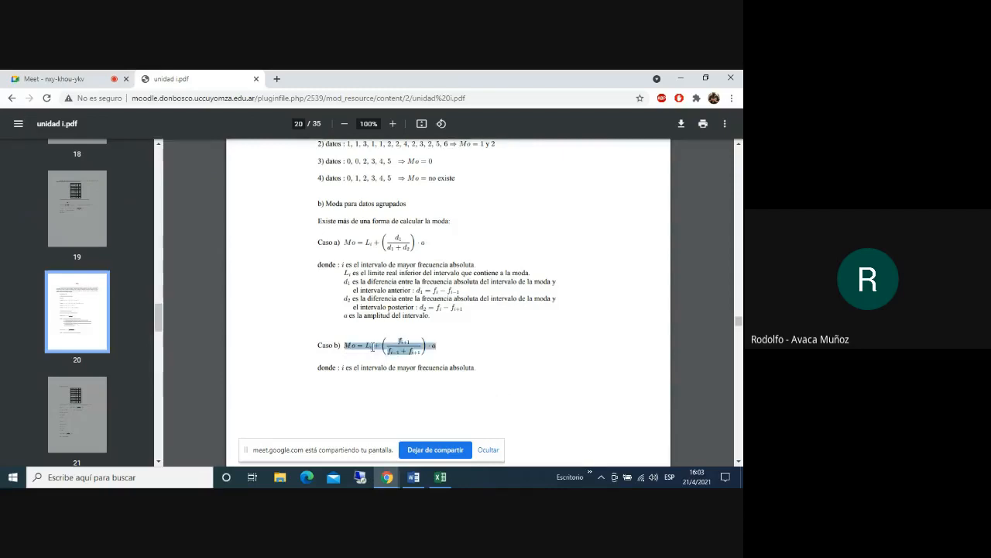
click(509, 349)
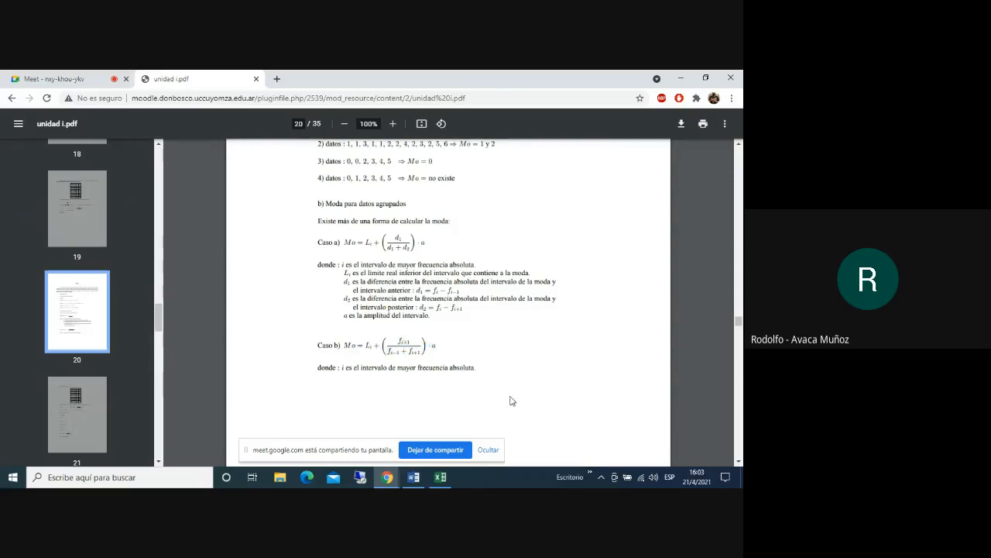
Switch to Excel and remove the yellow fill from cell E4 in the Fi column
click(444, 475)
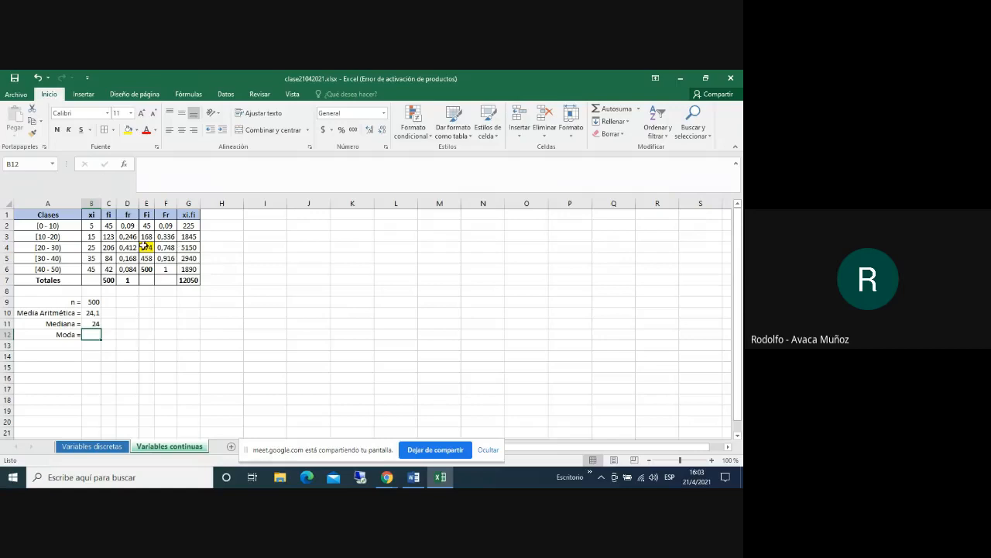
click(145, 246)
click(137, 133)
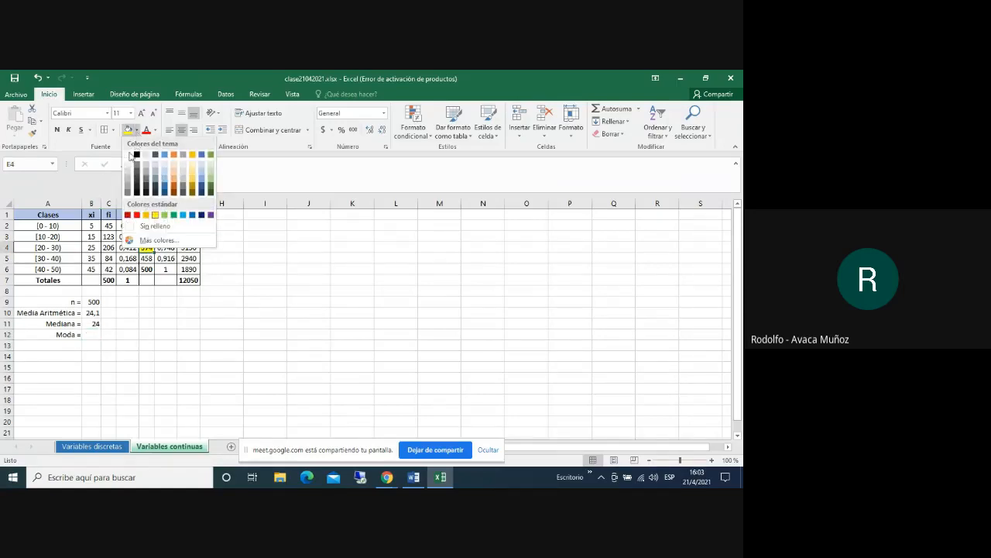
click(151, 224)
click(352, 301)
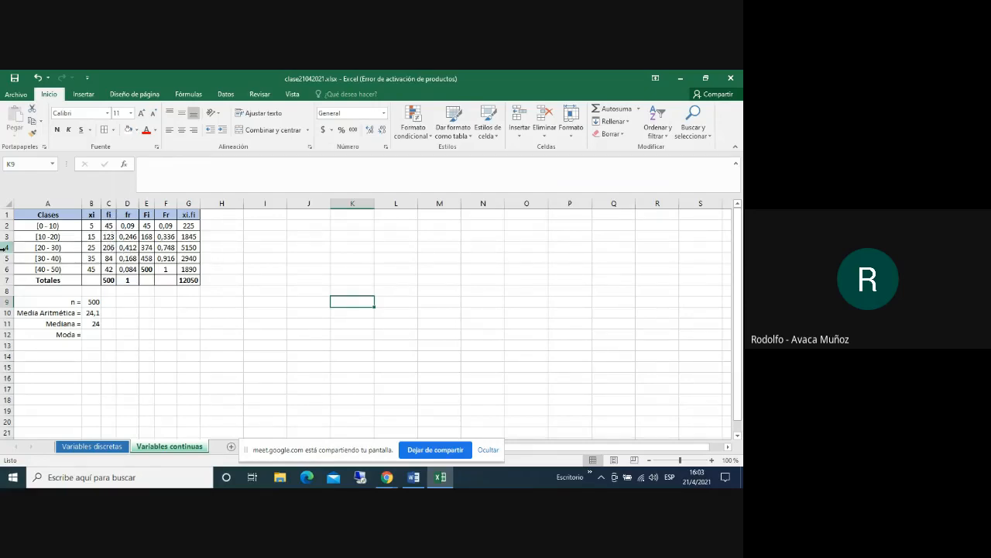
Highlight the highest absolute frequency, cell C4 in the fi column, with a yellow fill
click(108, 247)
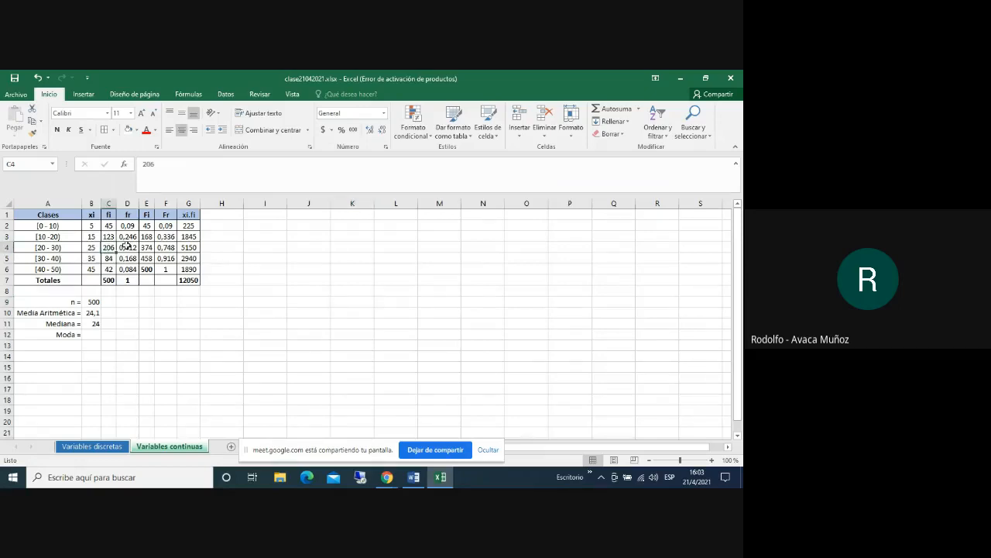
click(138, 133)
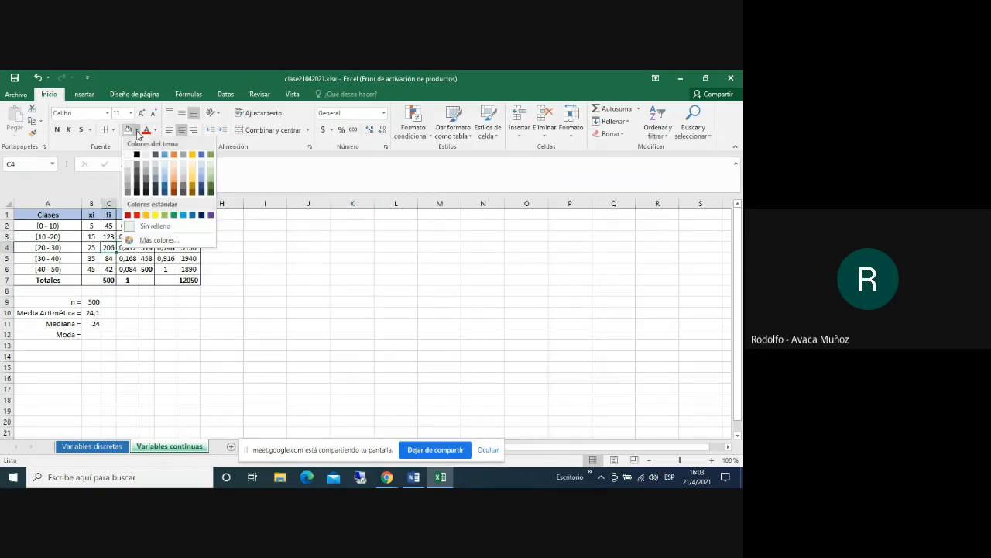
click(155, 215)
click(352, 294)
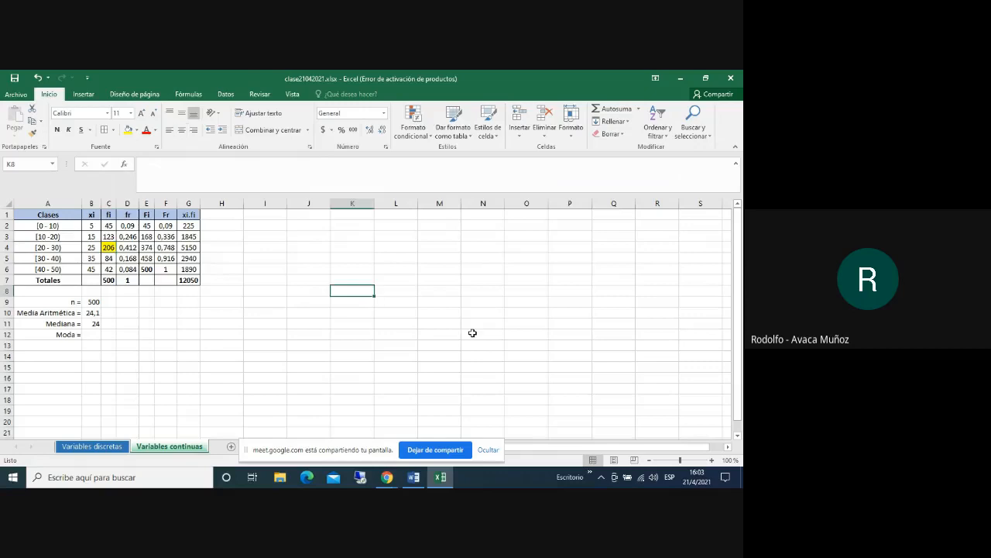
Begin the mode formula in B12 with =20+, checking the Caso b) formula in the Chrome PDF before returning to Excel
click(87, 333)
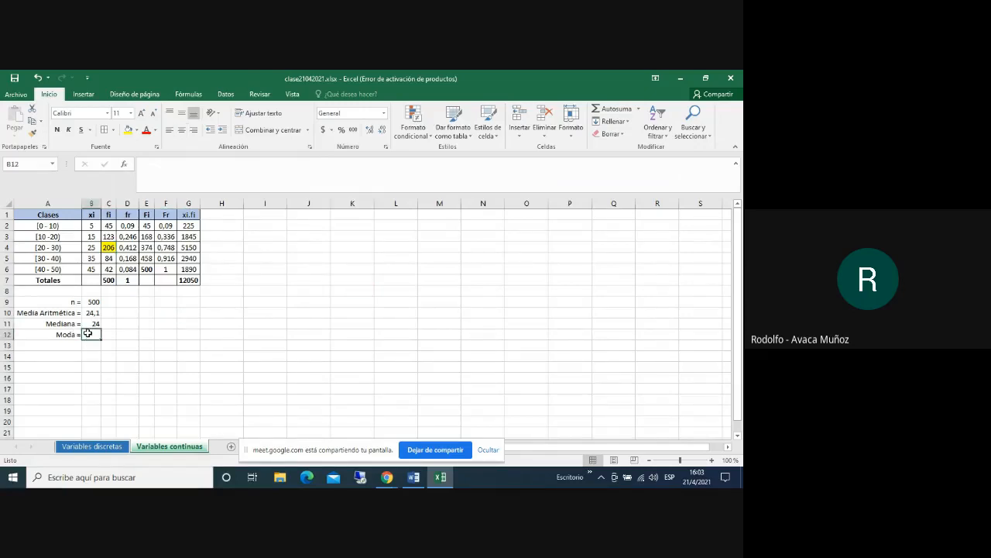
text(=)
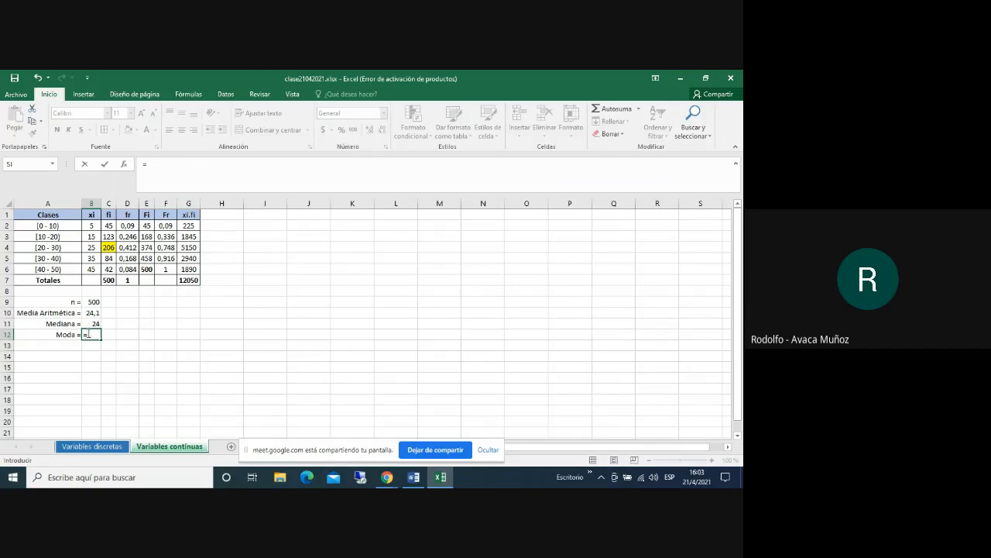
text(20)
click(385, 477)
click(364, 448)
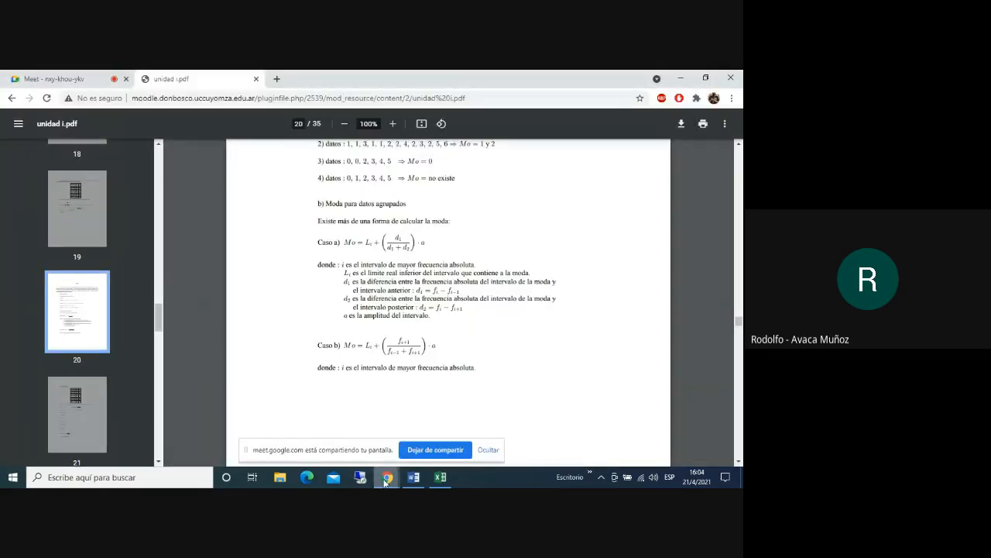
mouse_move(385, 480)
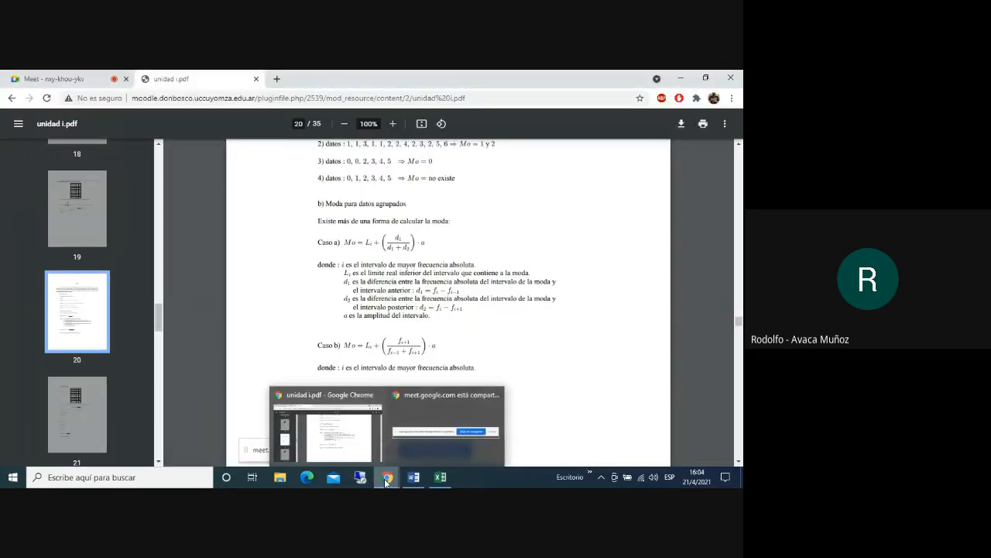
mouse_move(440, 477)
click(395, 436)
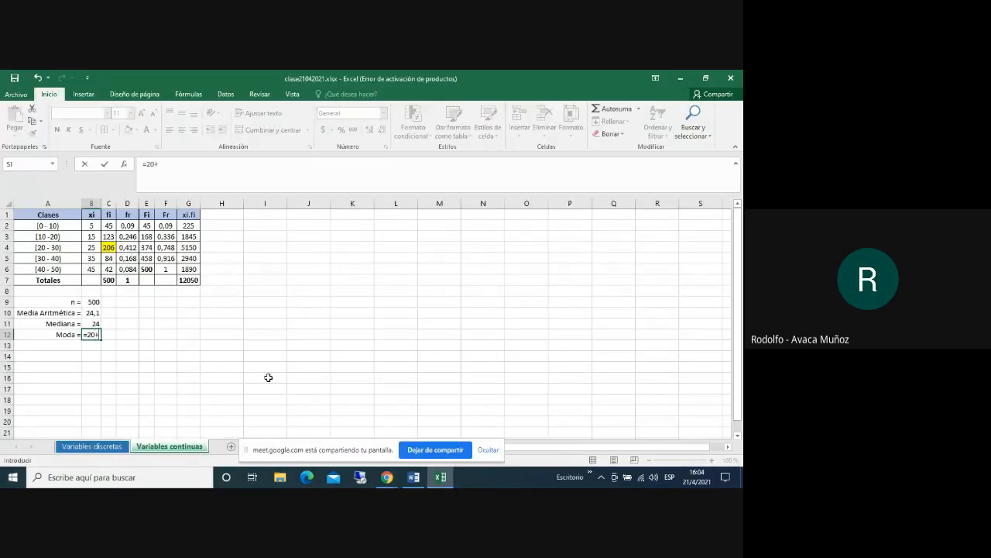
Check the Caso b) numerator in the Chrome PDF and extend the B12 formula in Excel to =20+(84/(
text(()
mouse_move(390, 478)
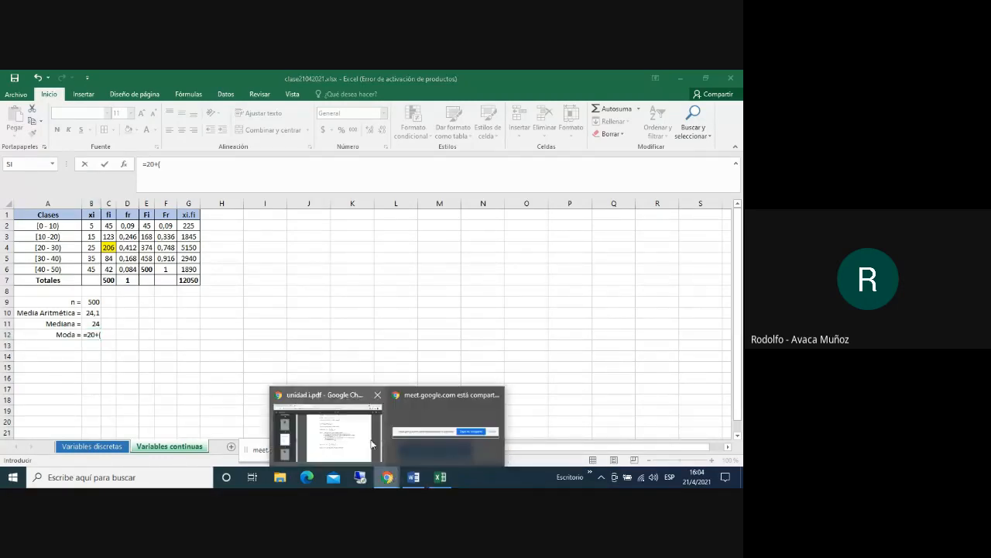
click(378, 433)
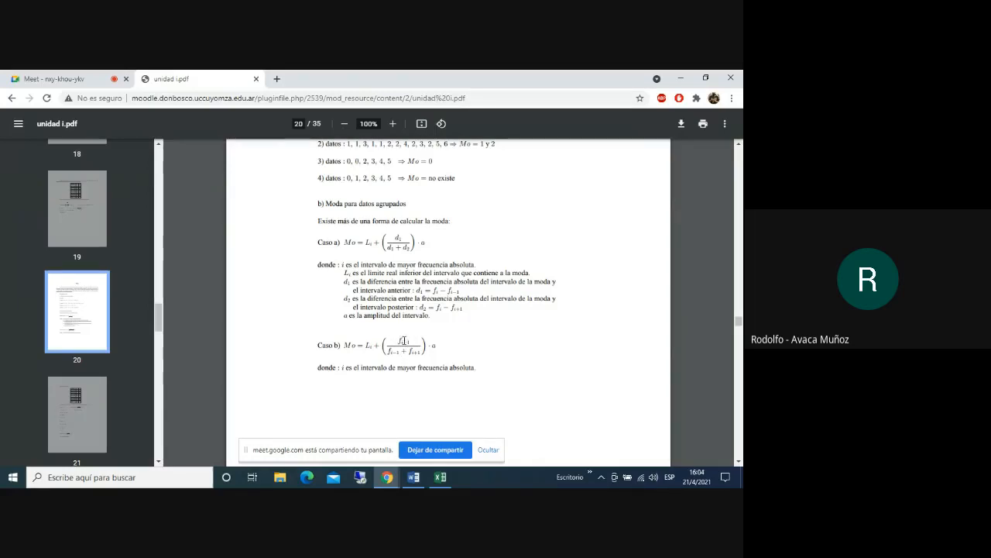
click(440, 477)
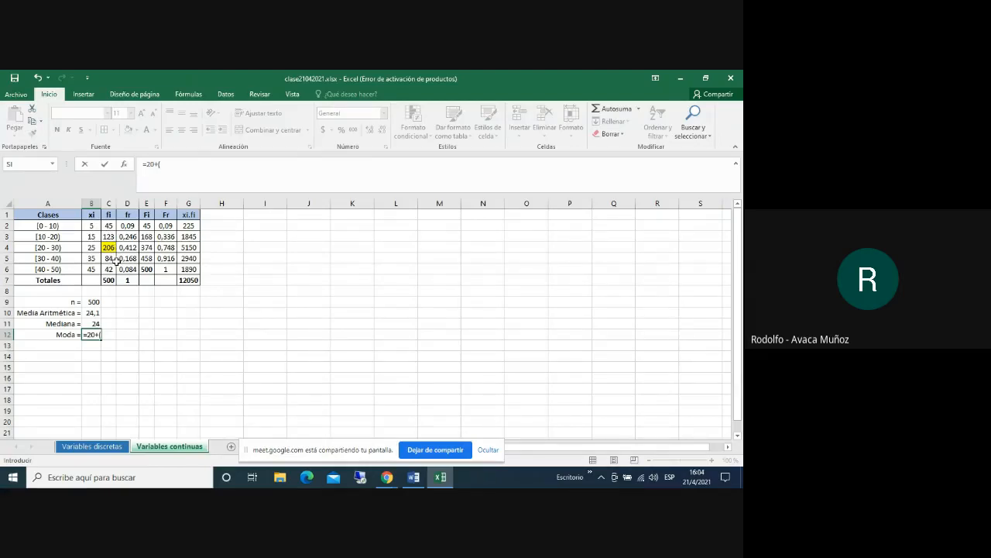
text(84/()
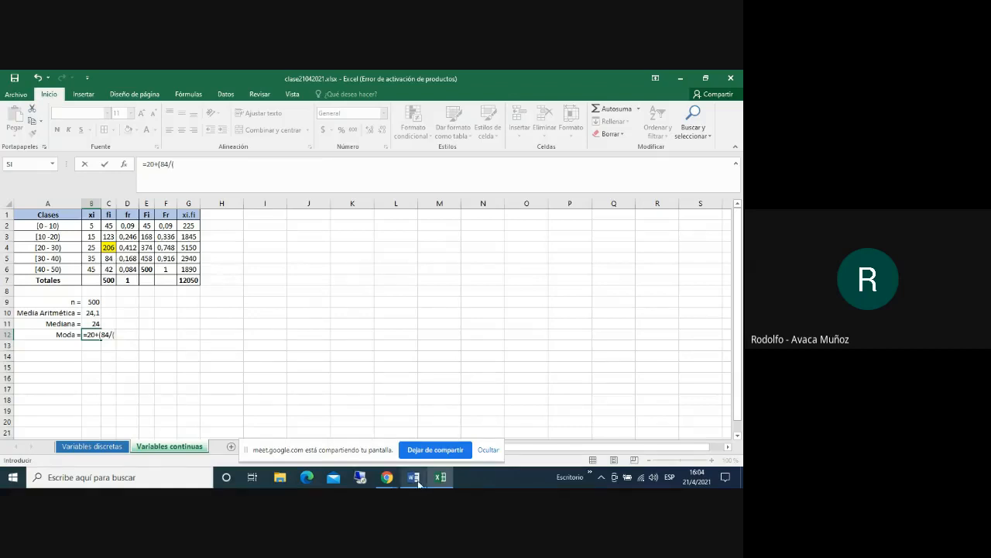
Check the Caso b) denominator in the Chrome PDF and complete the mode formula in Excel cell B12 as =20+(84/(123+84))*10
click(386, 477)
click(370, 444)
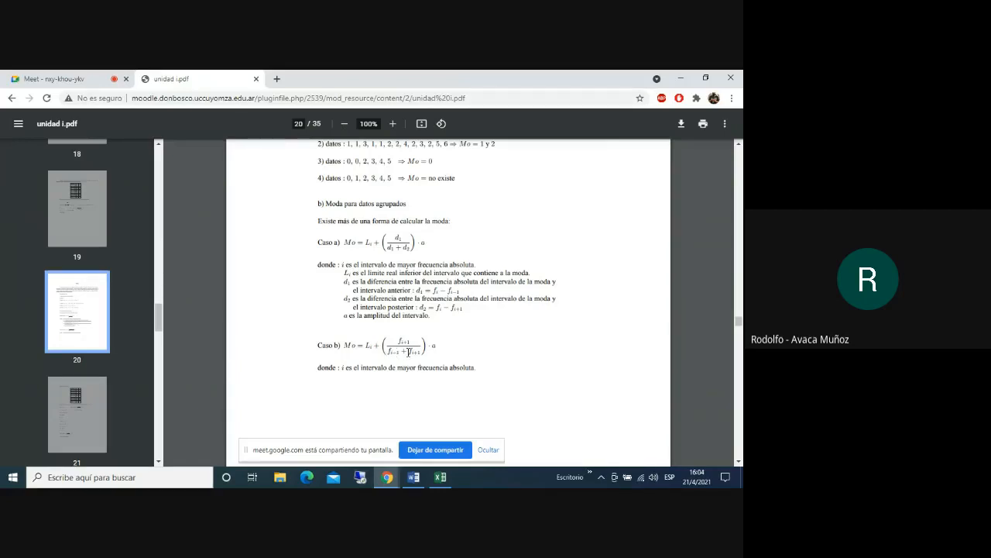
click(415, 479)
click(440, 477)
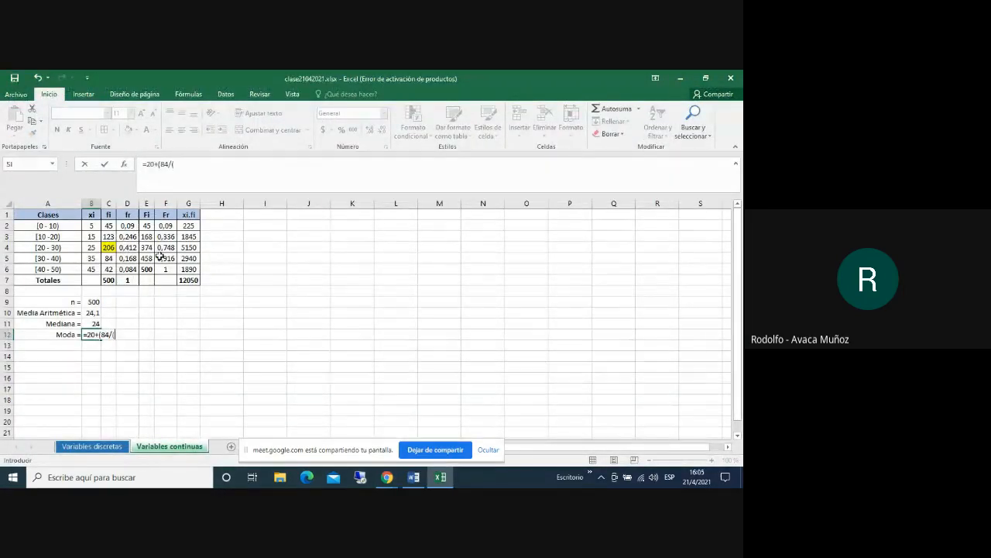
text(123+84)
text())*10)
key(Return)
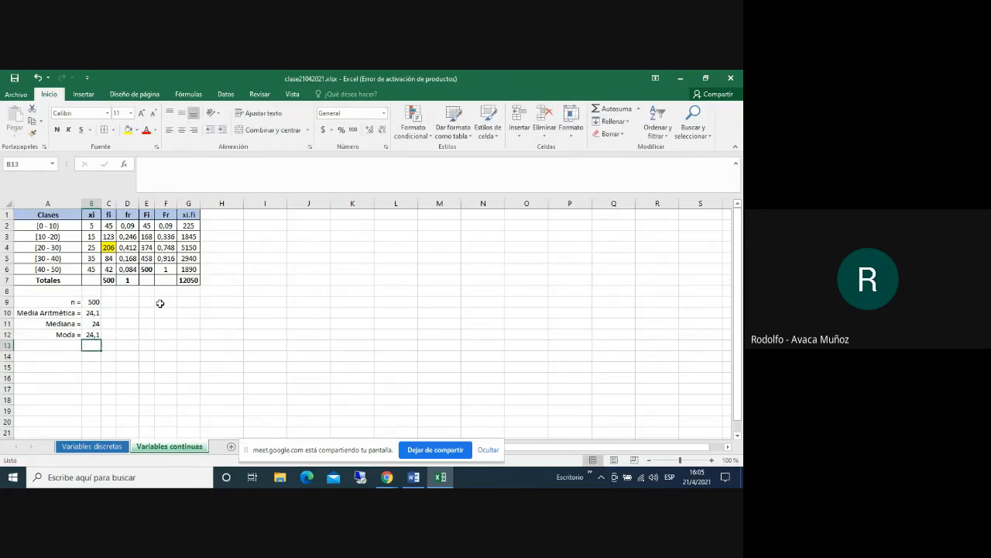
click(159, 344)
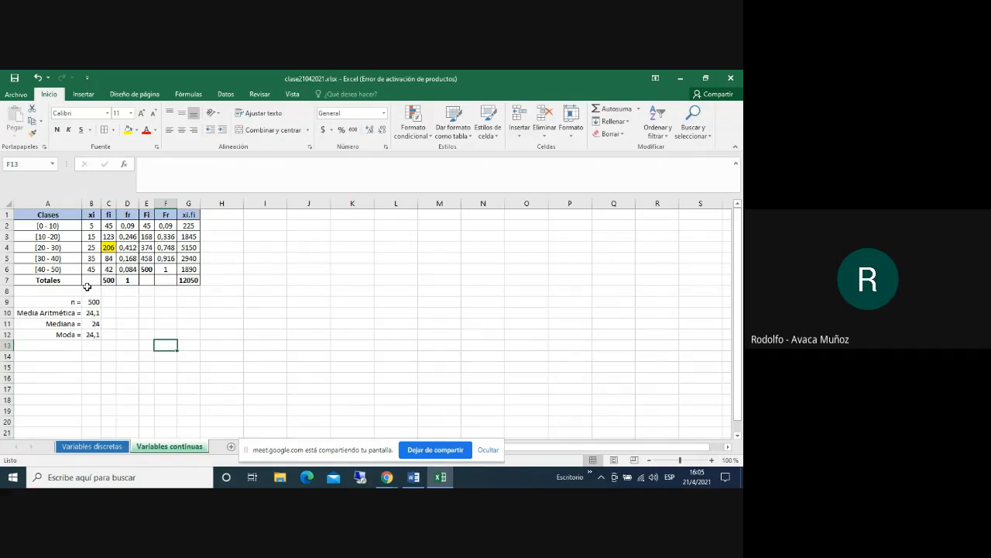
Insert the recommended Columna agrupada chart from the xi and fi values in B2:C6 and place it beside the frequency table
click(90, 225)
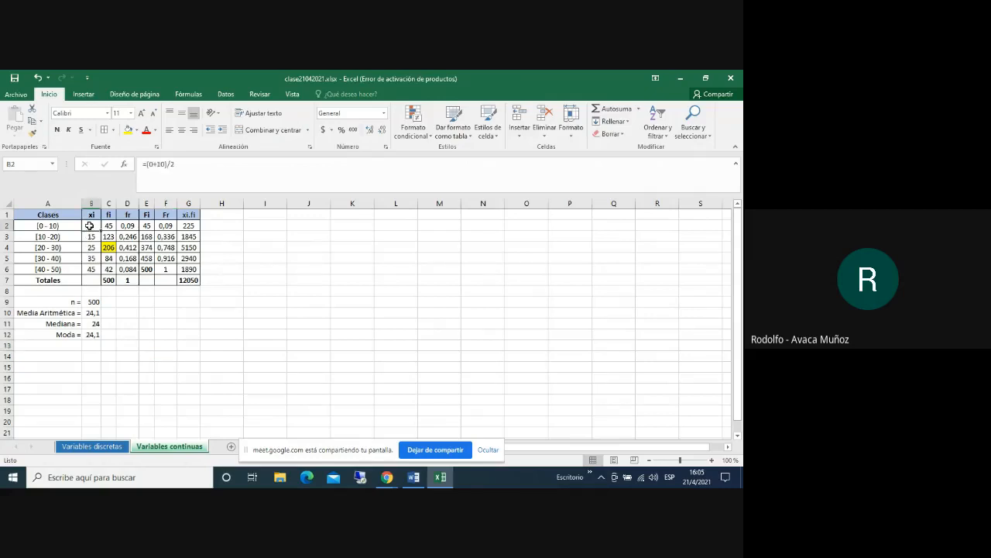
drag(89, 225, 113, 266)
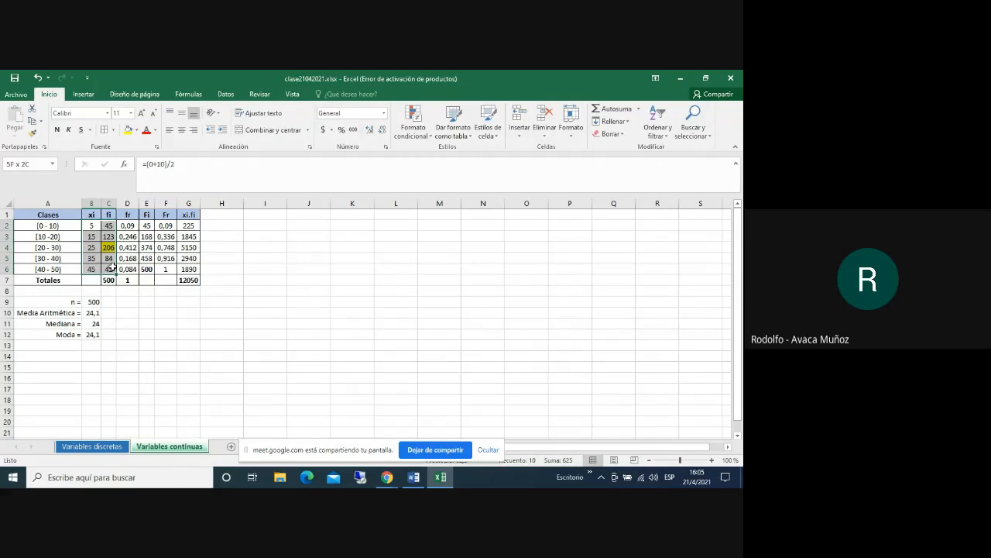
drag(112, 266, 112, 267)
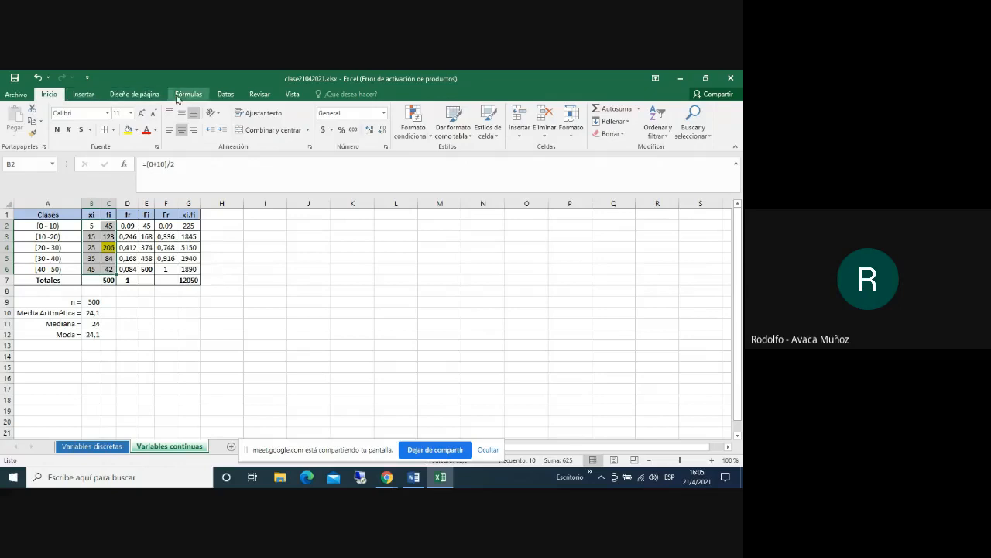
click(83, 94)
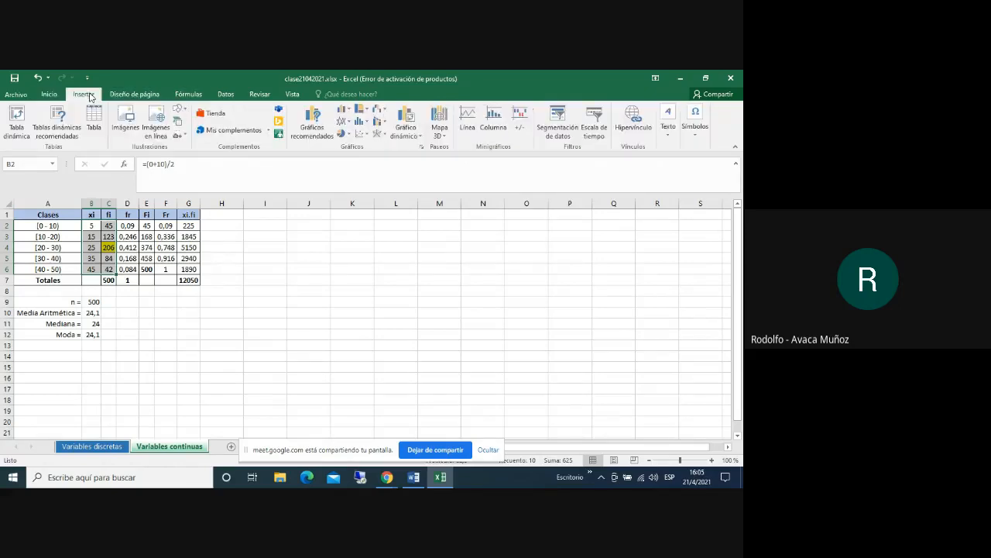
click(310, 126)
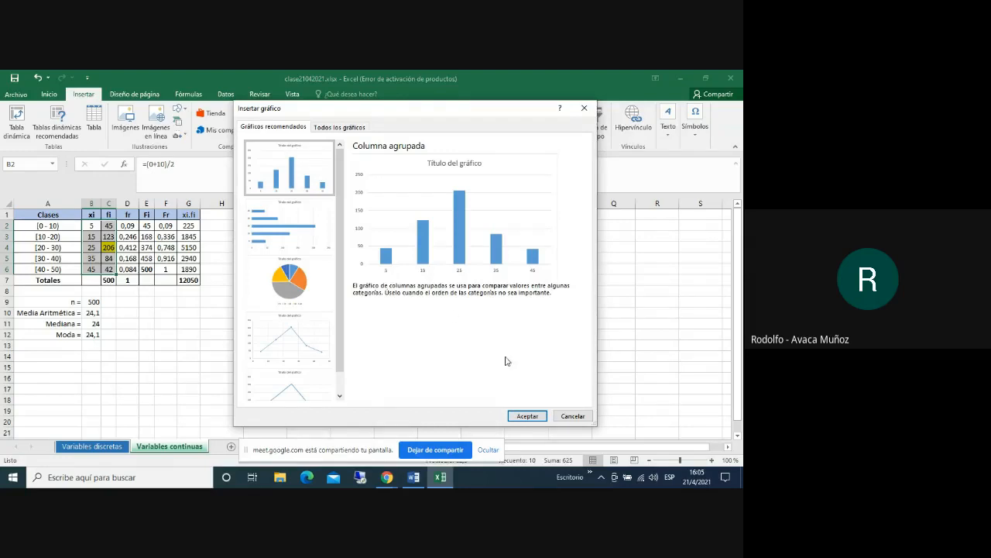
click(527, 417)
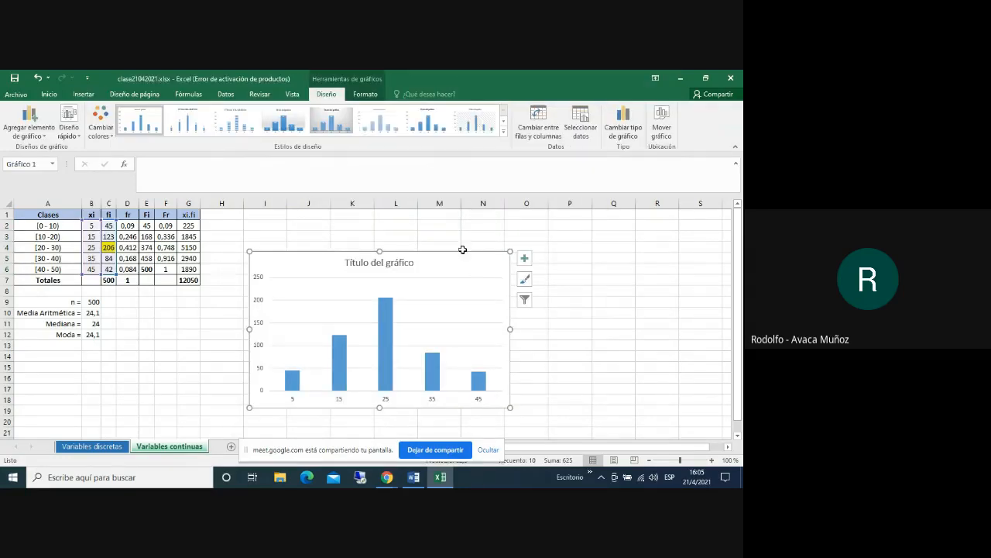
drag(460, 250, 458, 221)
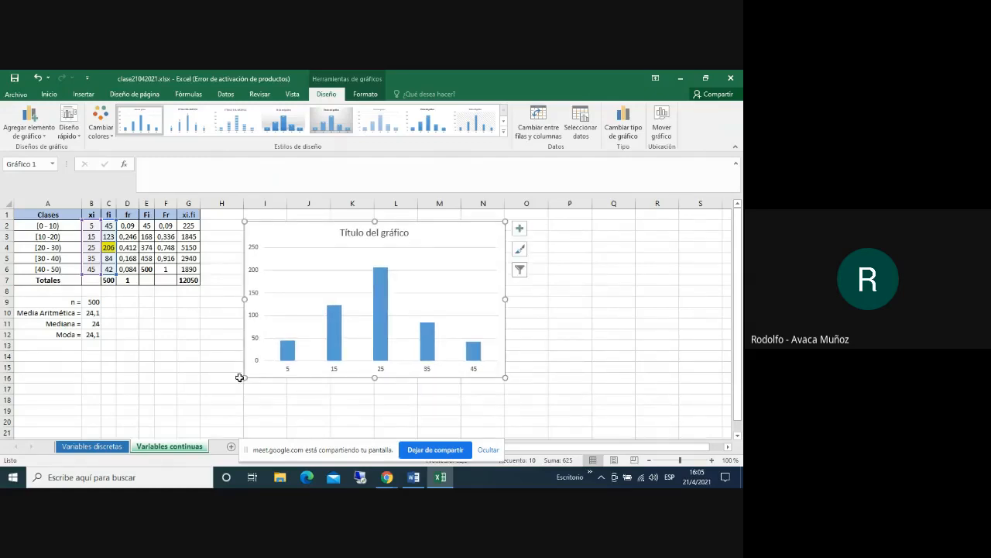
drag(245, 378, 246, 382)
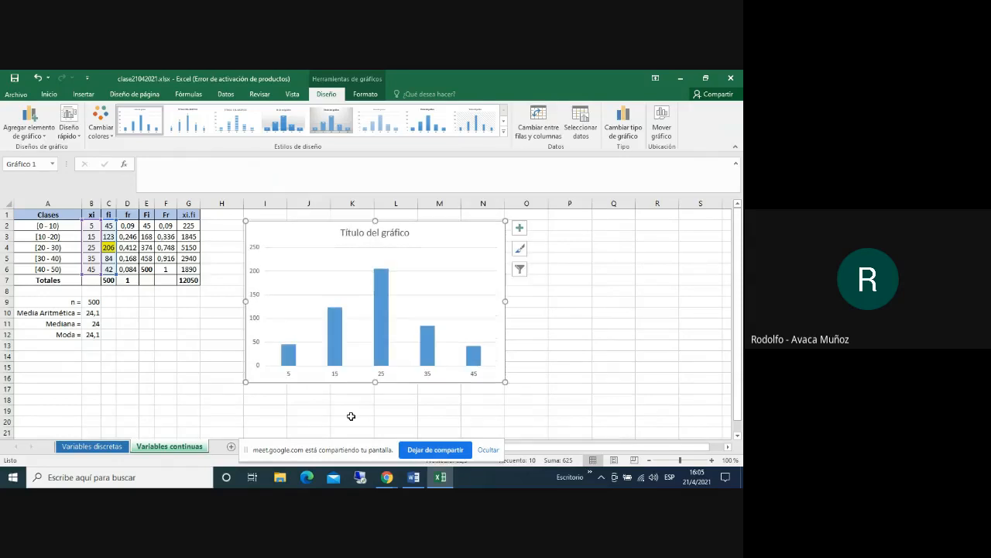
Set the Superposición de series of the chart's column series to 0 %
double_click(320, 369)
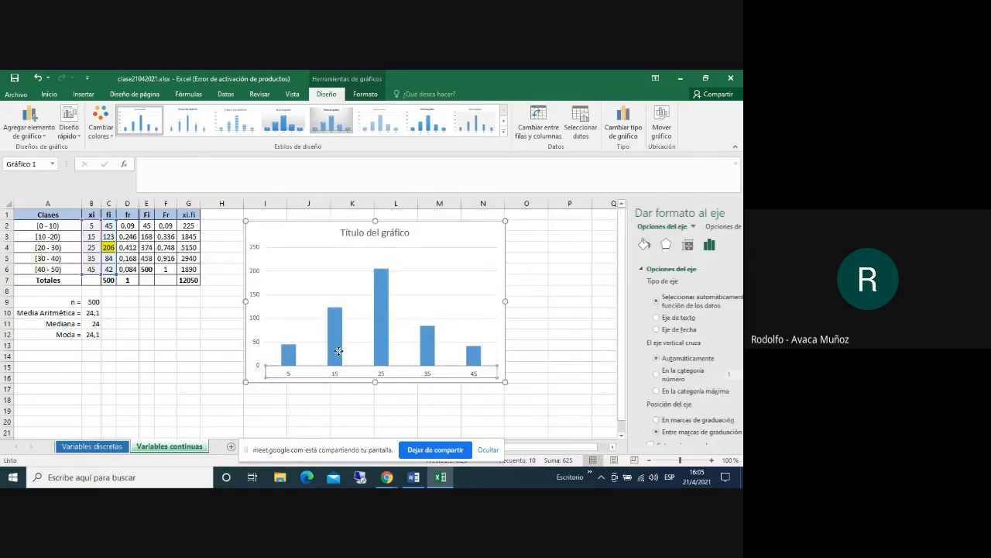
click(338, 351)
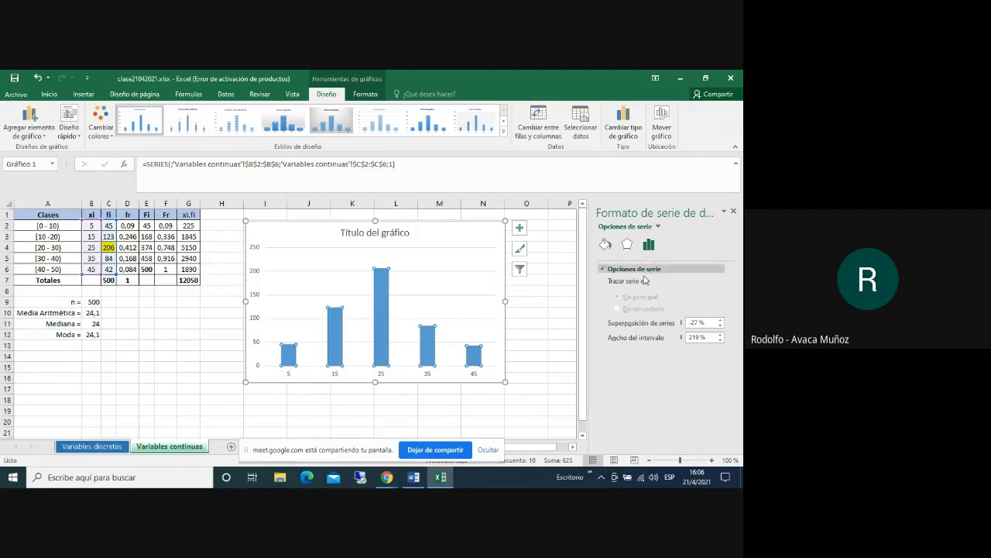
click(720, 326)
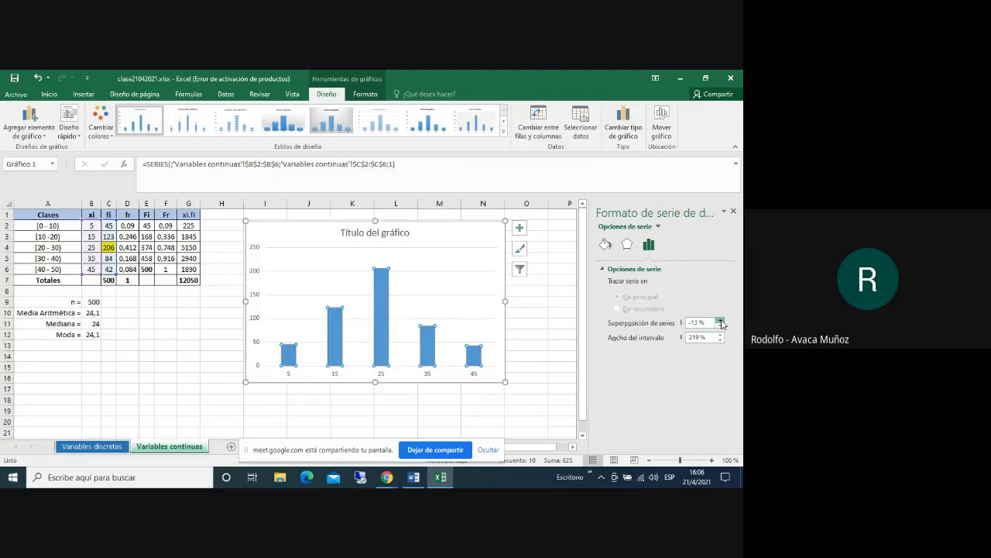
click(720, 321)
click(720, 320)
click(720, 326)
click(554, 368)
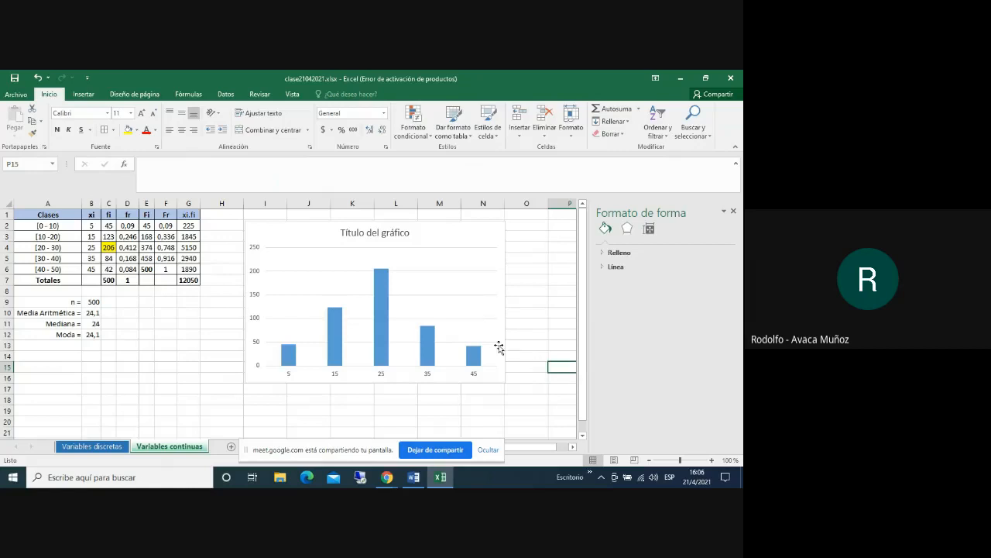
Check the column series' effects and fill options and try raising its Superposición de series further
click(475, 362)
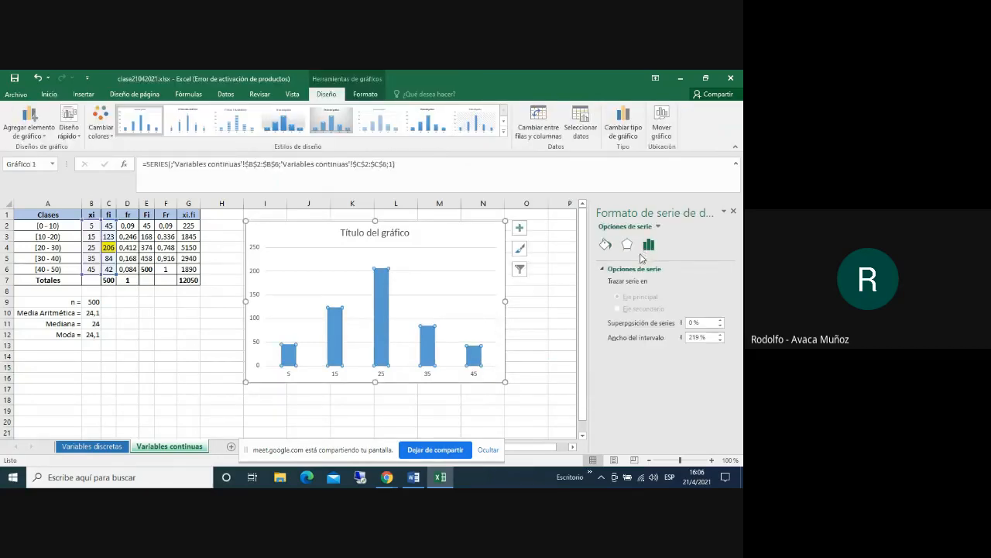
click(625, 246)
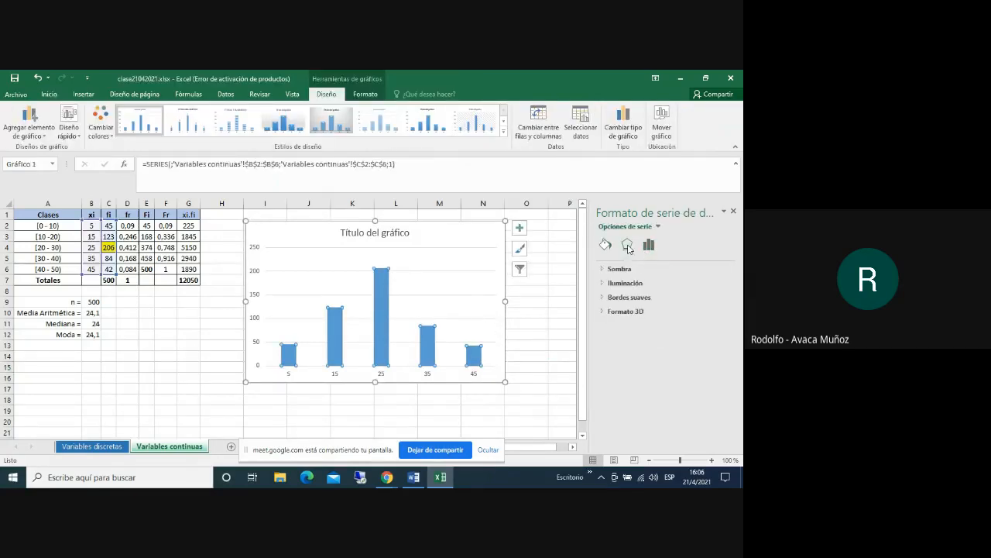
click(605, 245)
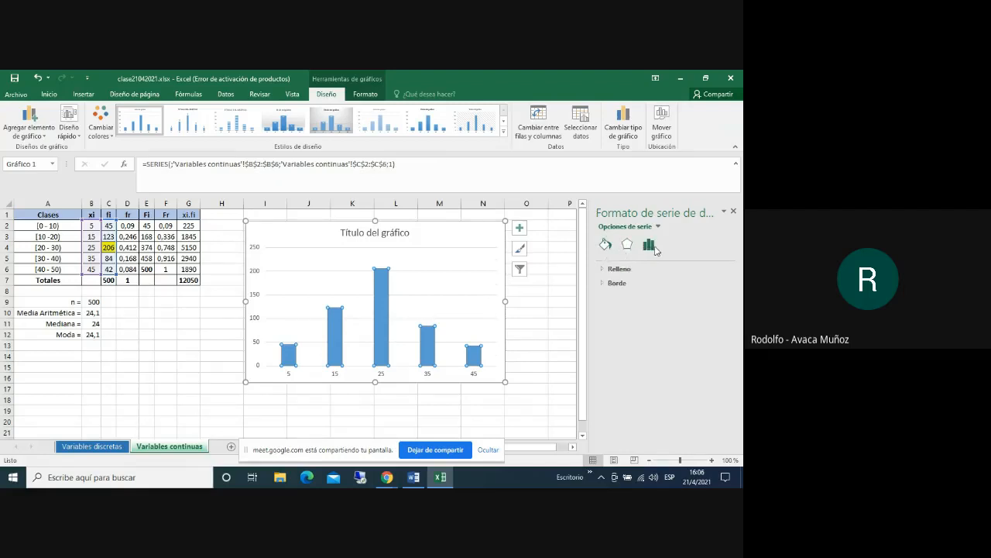
click(650, 246)
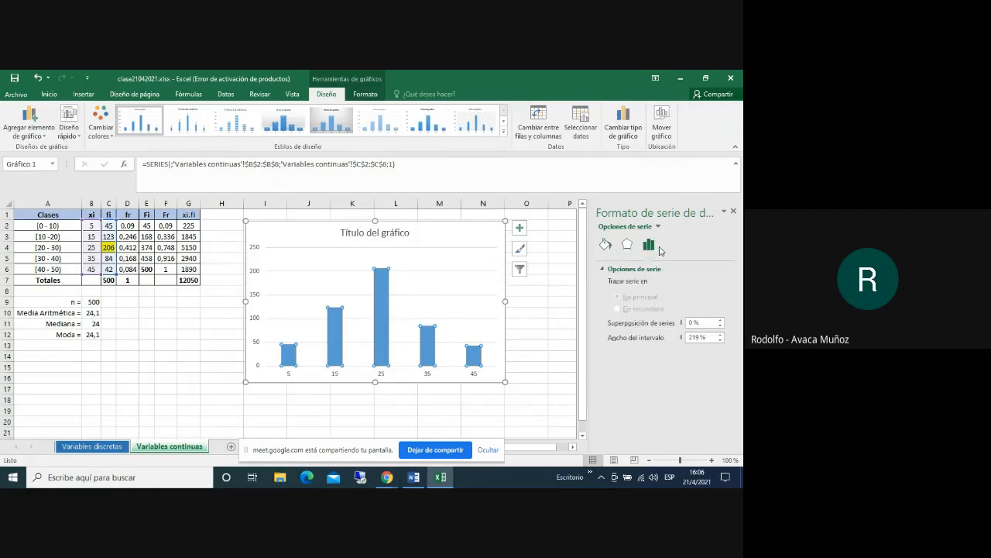
click(720, 320)
click(720, 320)
click(559, 342)
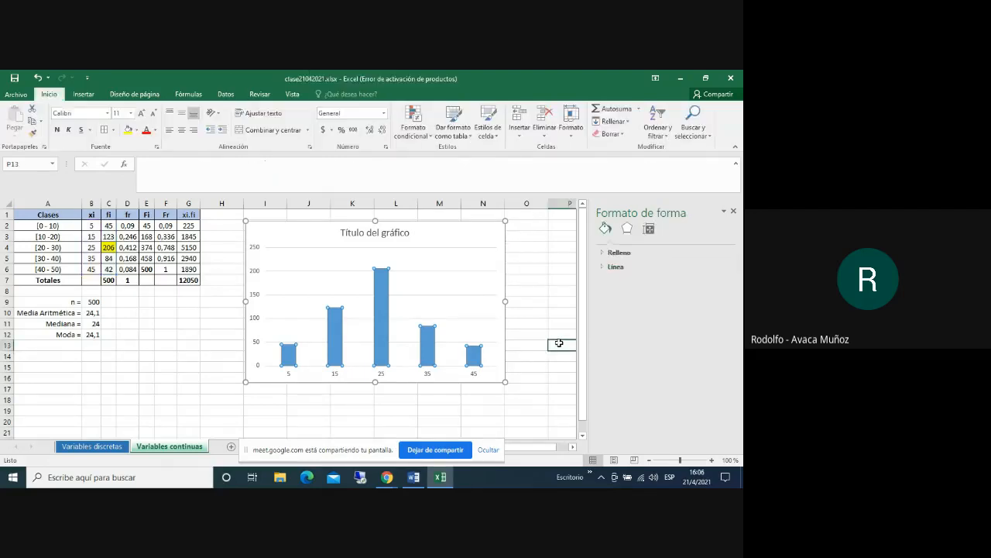
Delete the column chart from the Variables continuas sheet
key(Return)
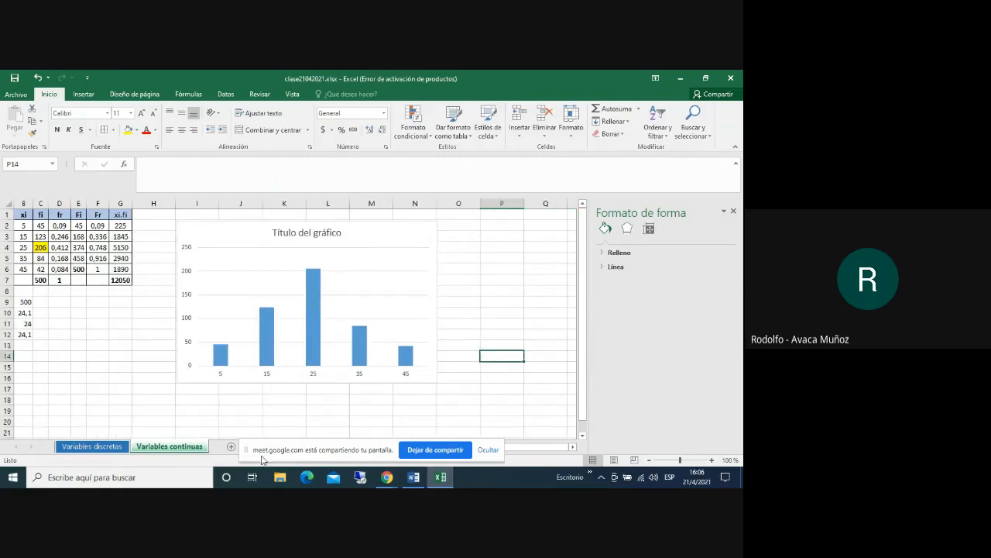
click(517, 407)
drag(582, 368, 583, 375)
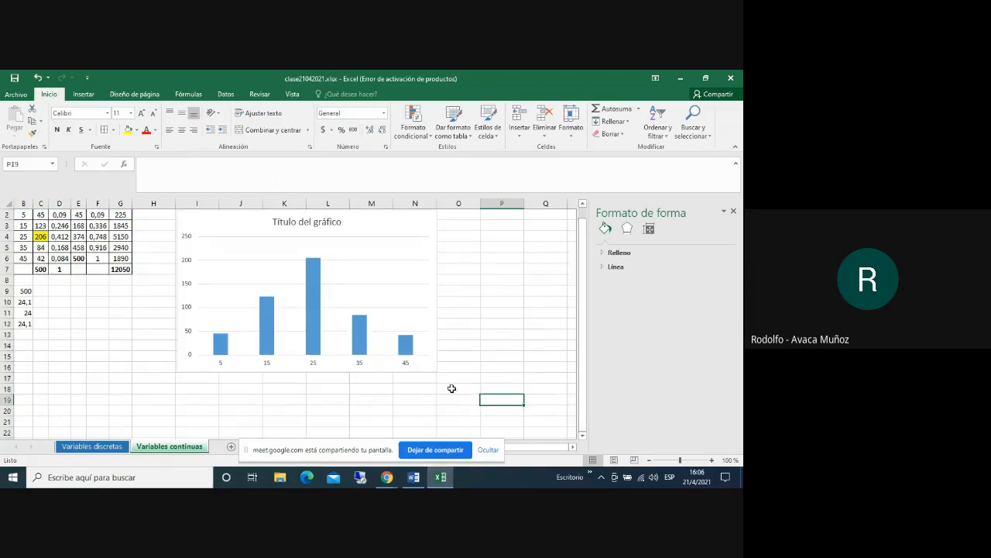
click(179, 231)
key(Delete)
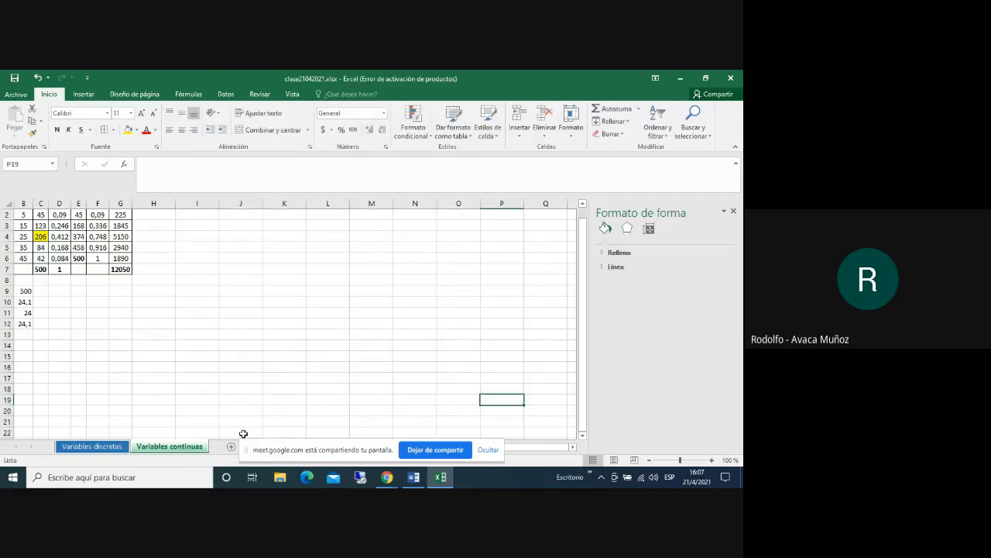
drag(533, 448, 509, 447)
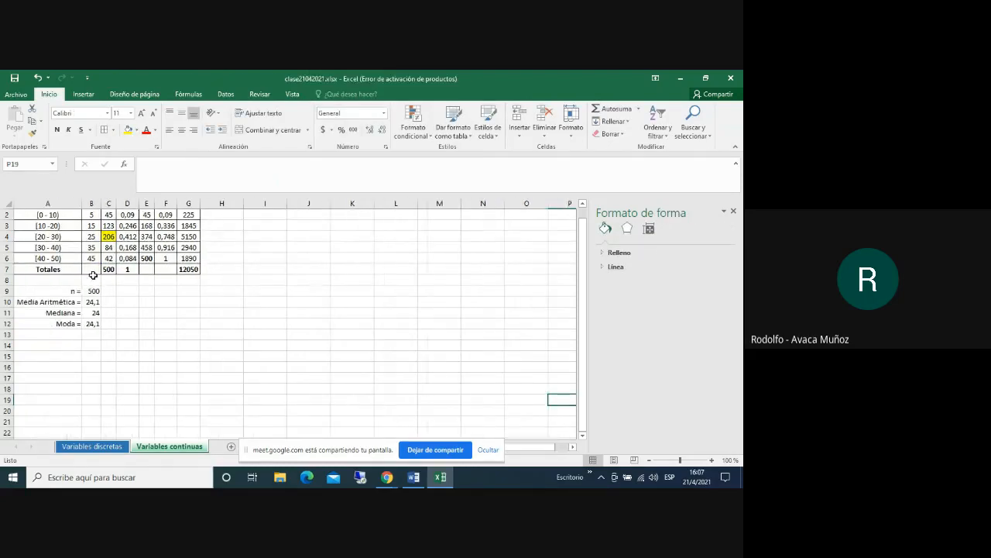
scroll(322, 310, up, 1)
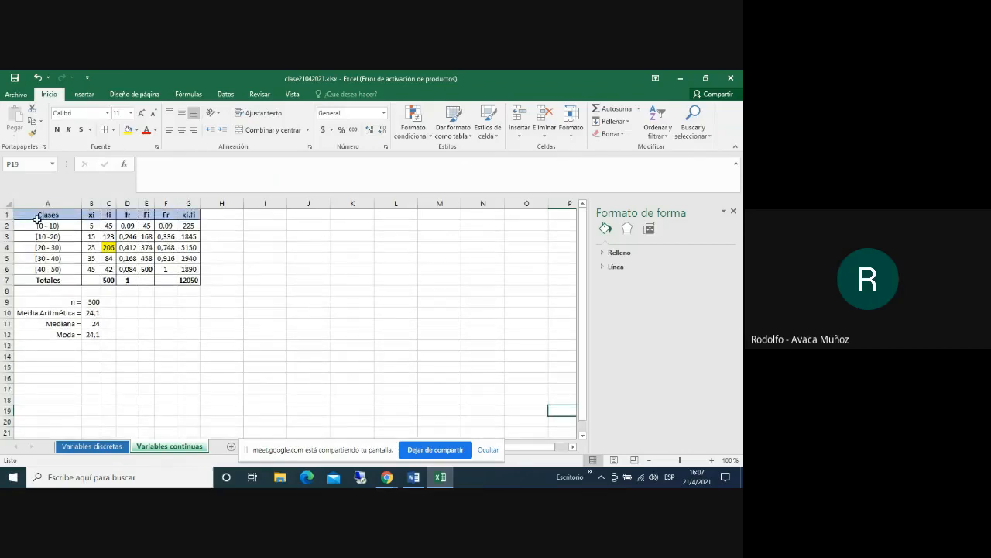
drag(44, 224, 59, 270)
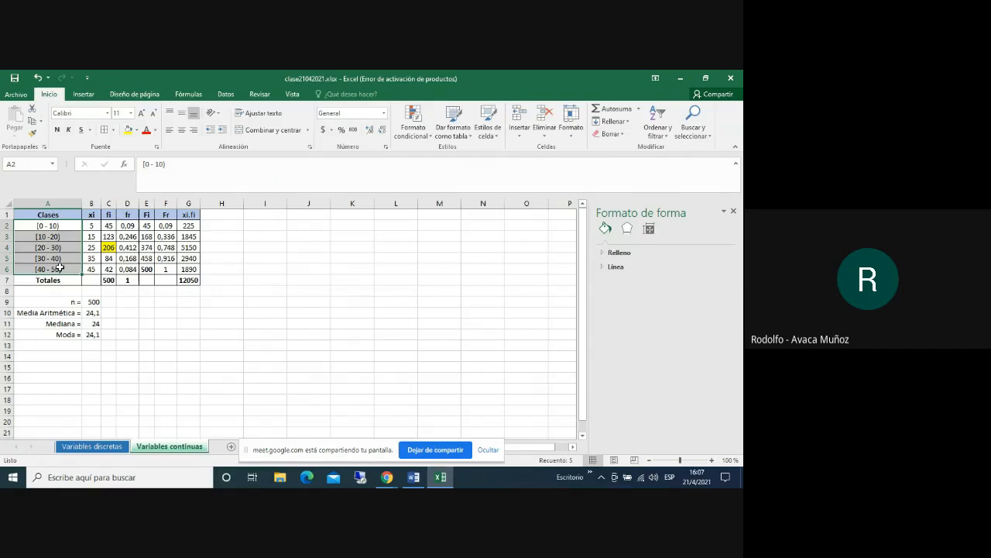
drag(109, 225, 110, 270)
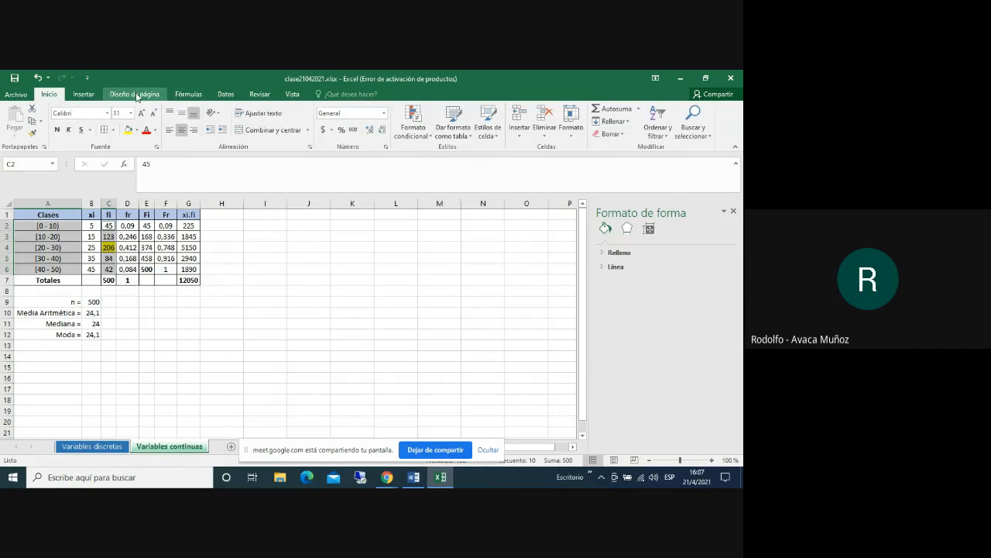
click(84, 94)
click(296, 128)
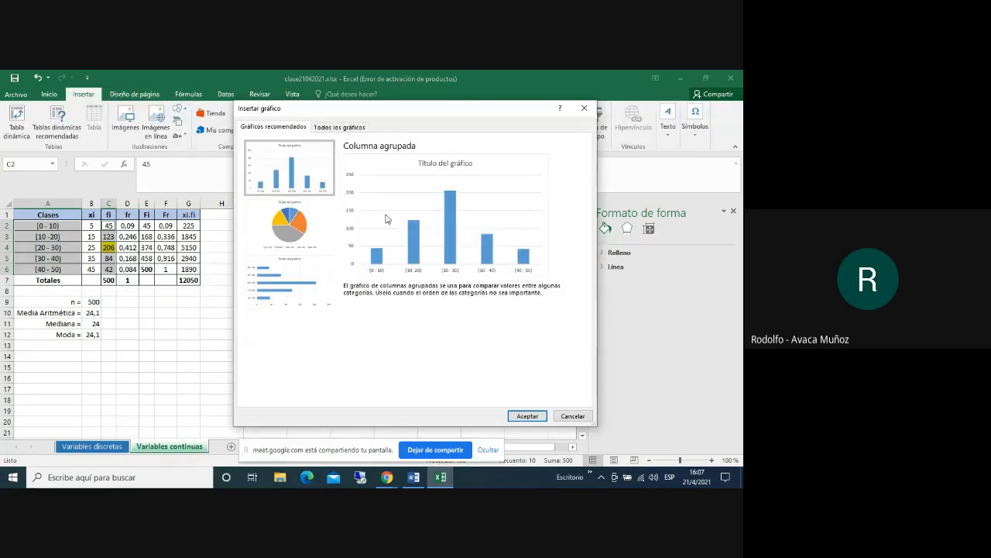
click(353, 130)
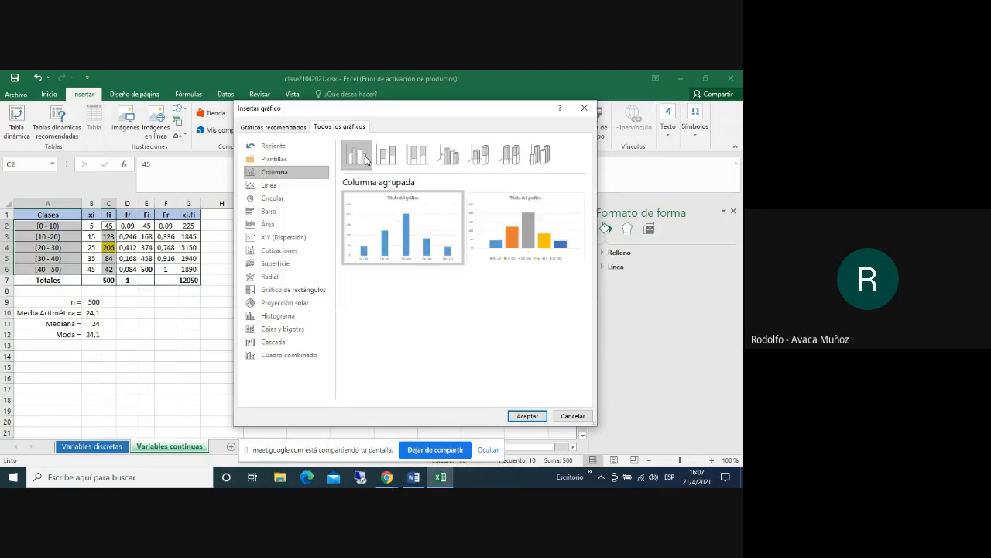
mouse_move(564, 250)
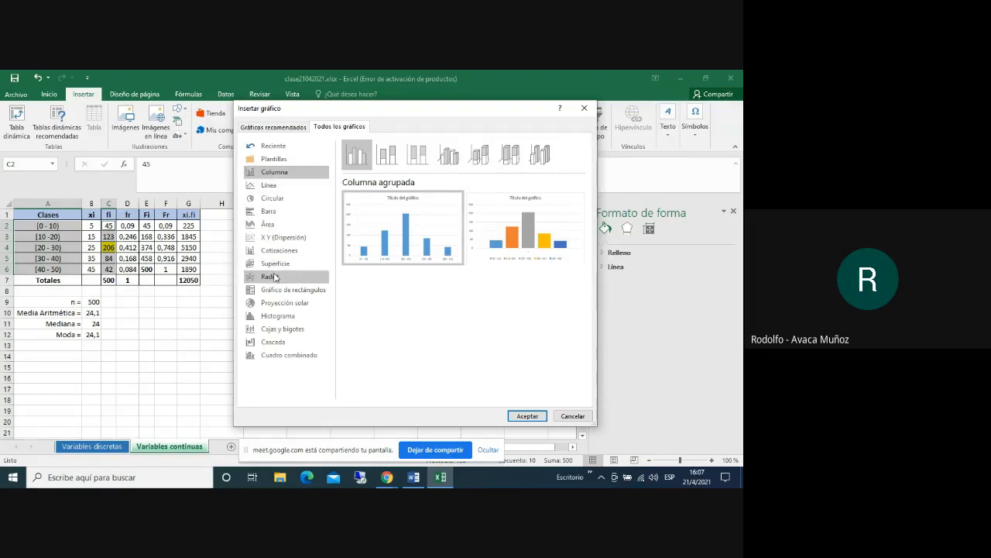
click(270, 317)
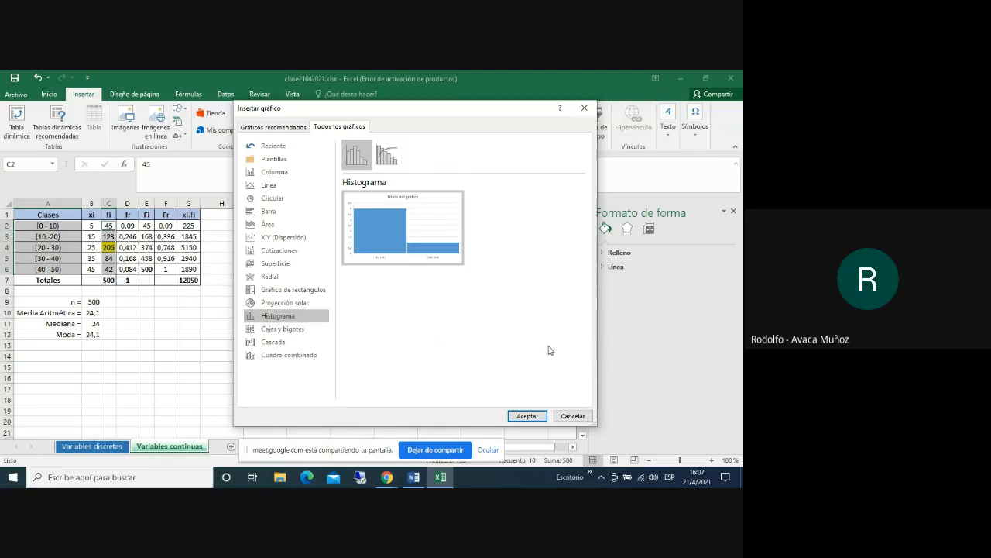
click(573, 416)
click(223, 374)
Insert a Columna agrupada chart from B2:C6 using the variant that plots each xi value as its own colored series
drag(93, 227, 116, 271)
click(309, 128)
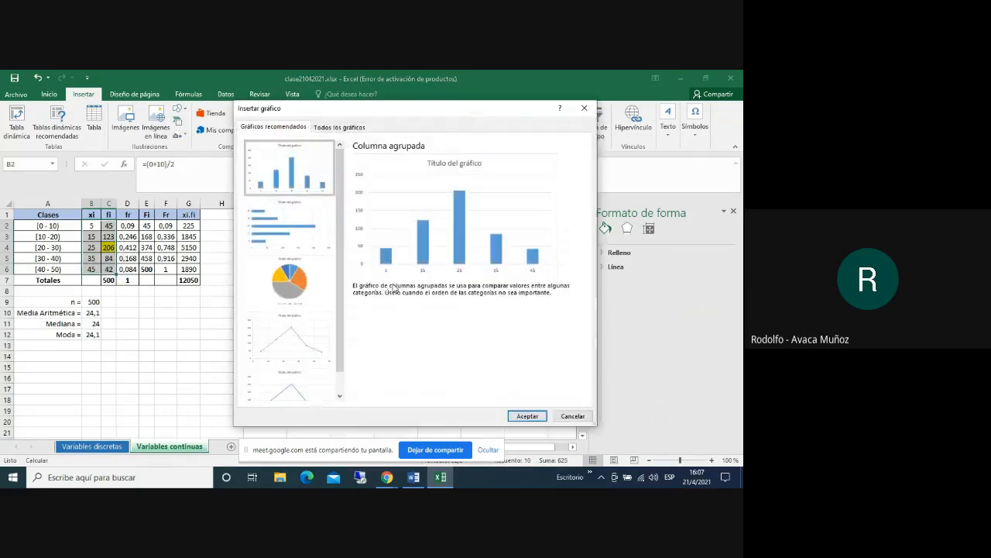
click(340, 129)
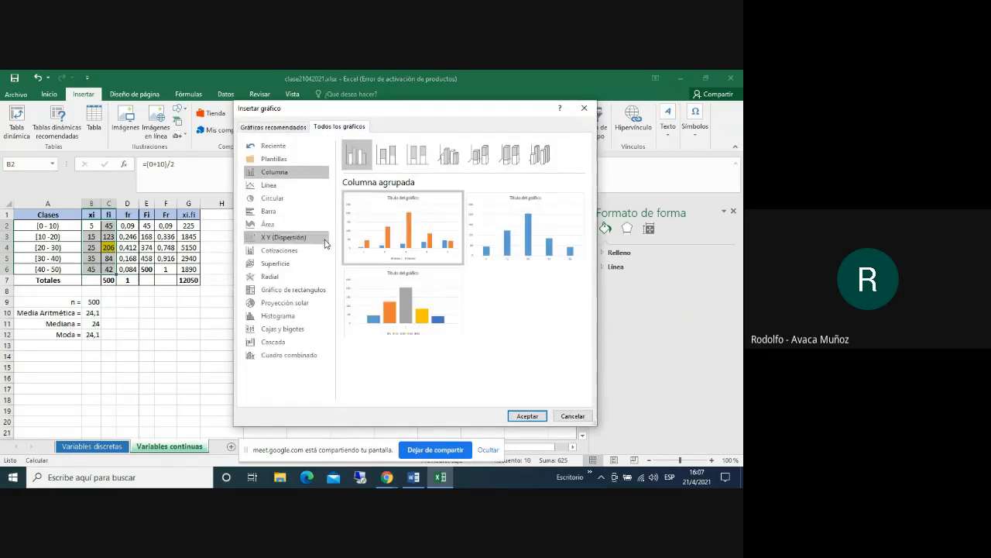
click(283, 316)
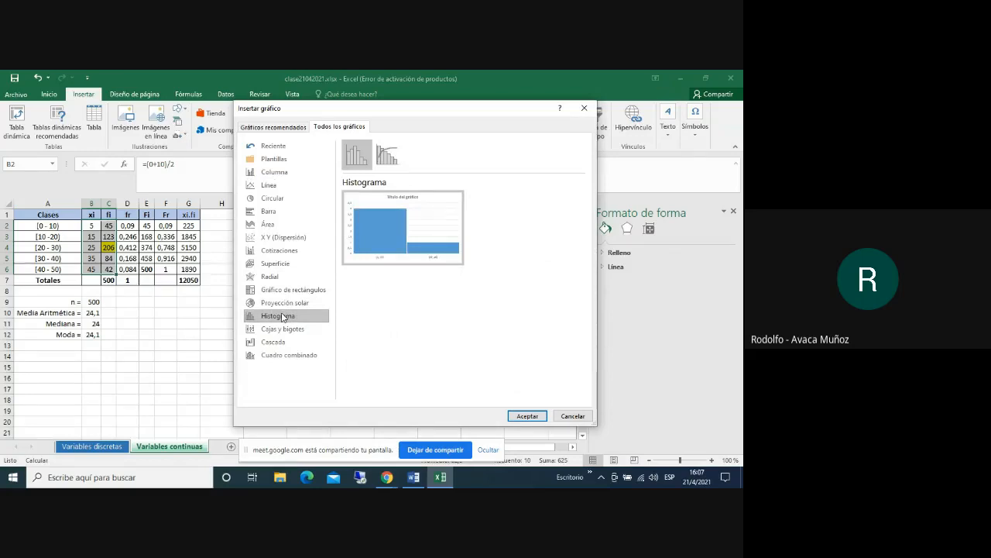
mouse_move(367, 265)
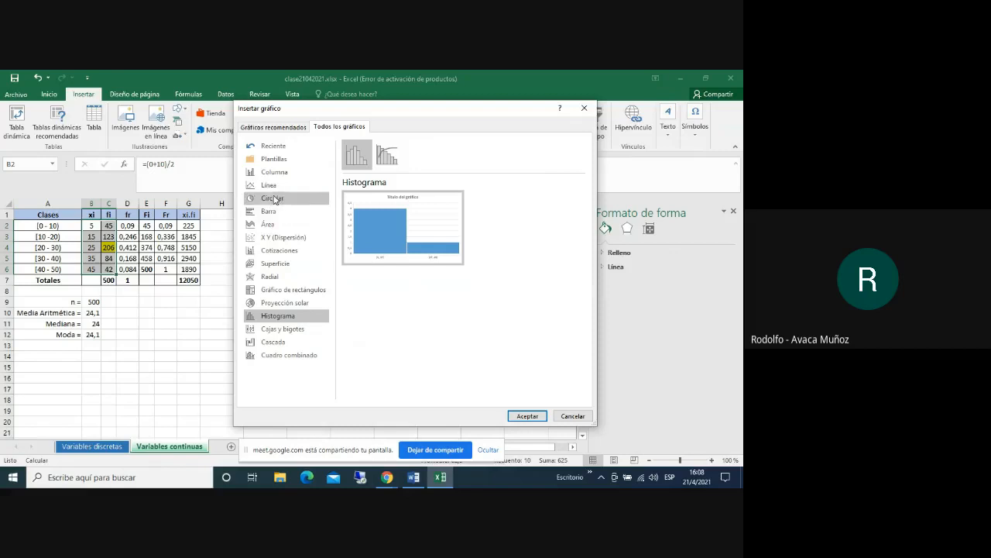
click(273, 175)
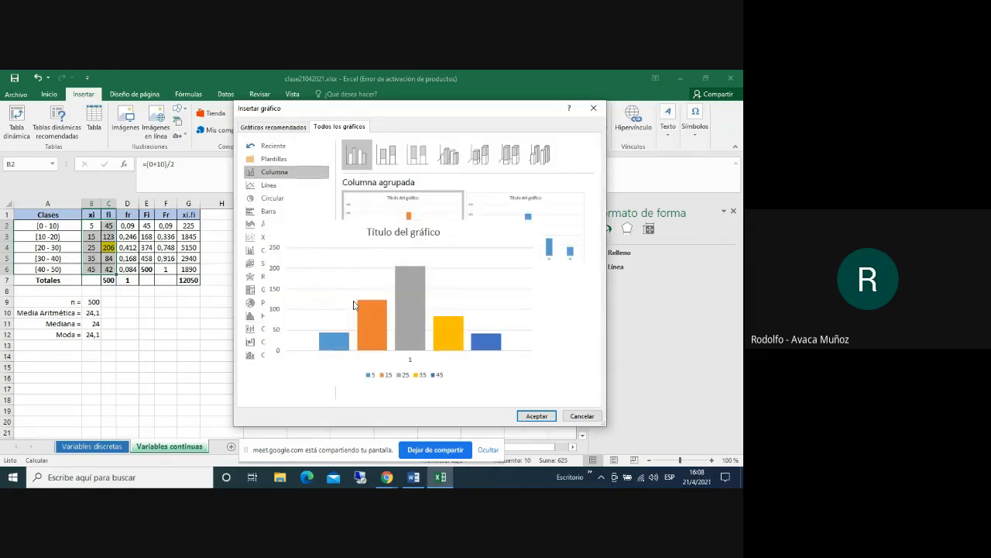
click(380, 320)
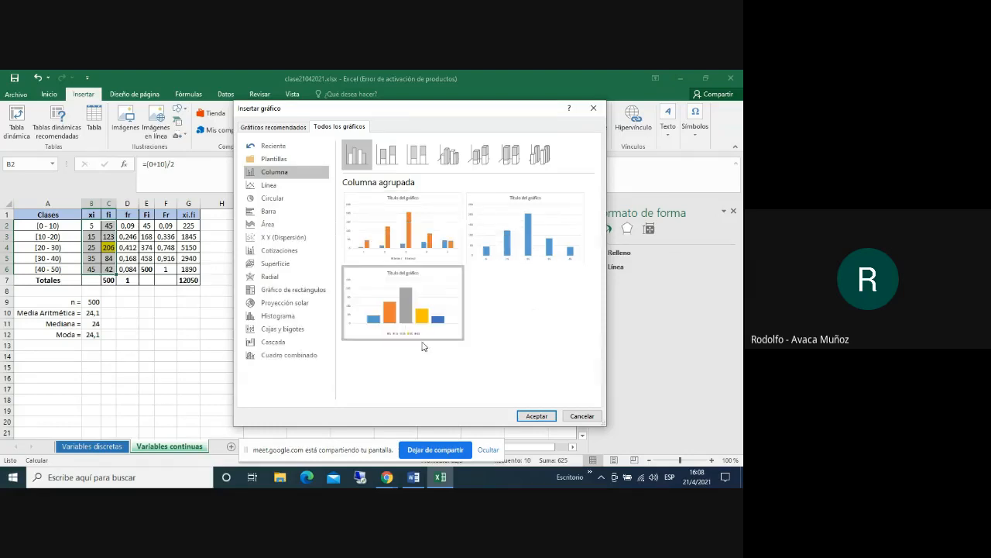
click(536, 416)
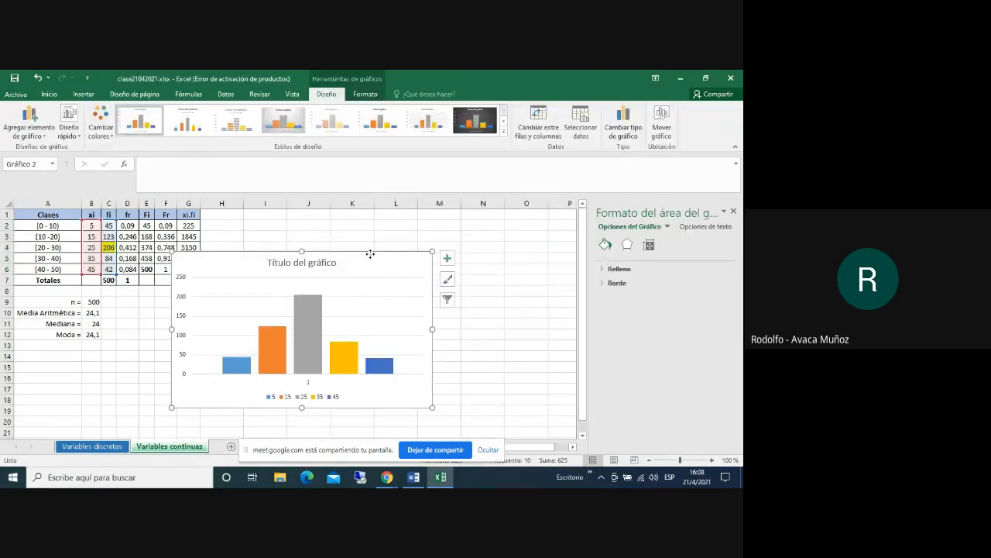
Move the column chart clear of the frequency table, aligning its upper-left corner with cell I2, and close the formatting pane
drag(370, 254, 441, 223)
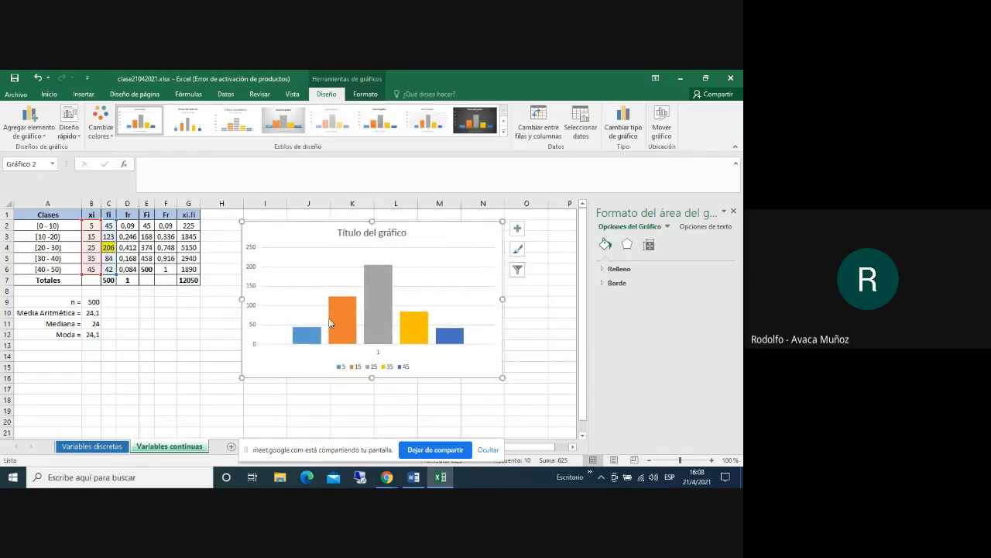
click(311, 332)
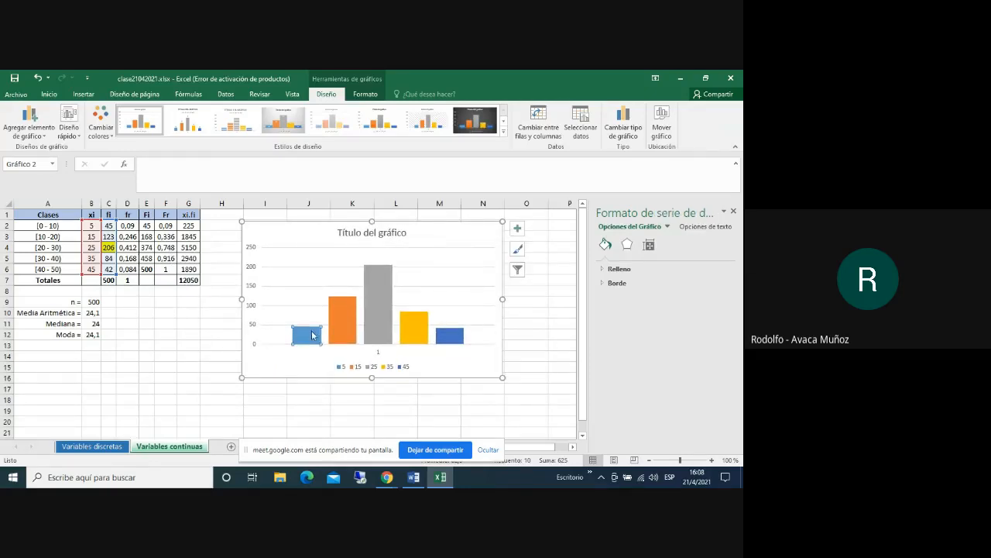
click(450, 408)
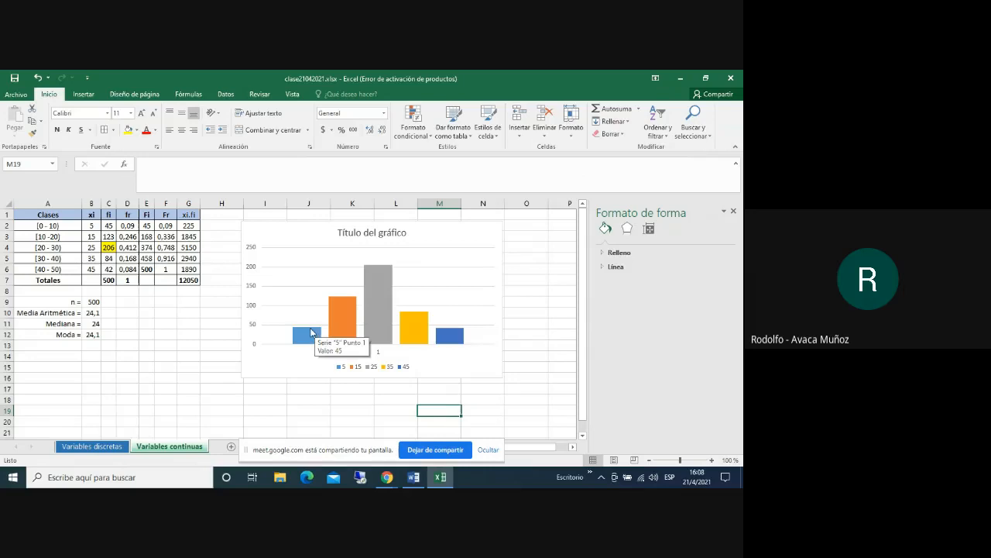
click(735, 211)
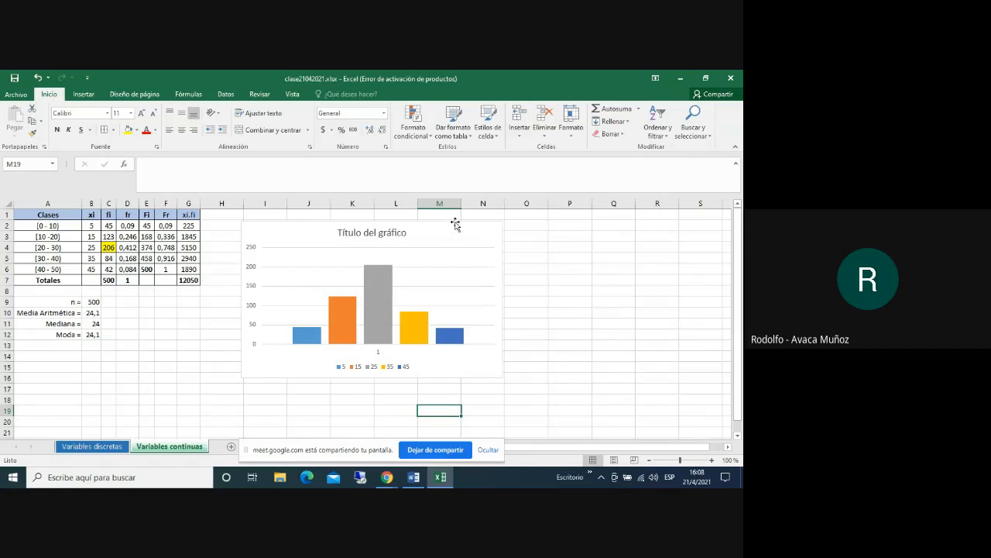
drag(454, 221, 458, 221)
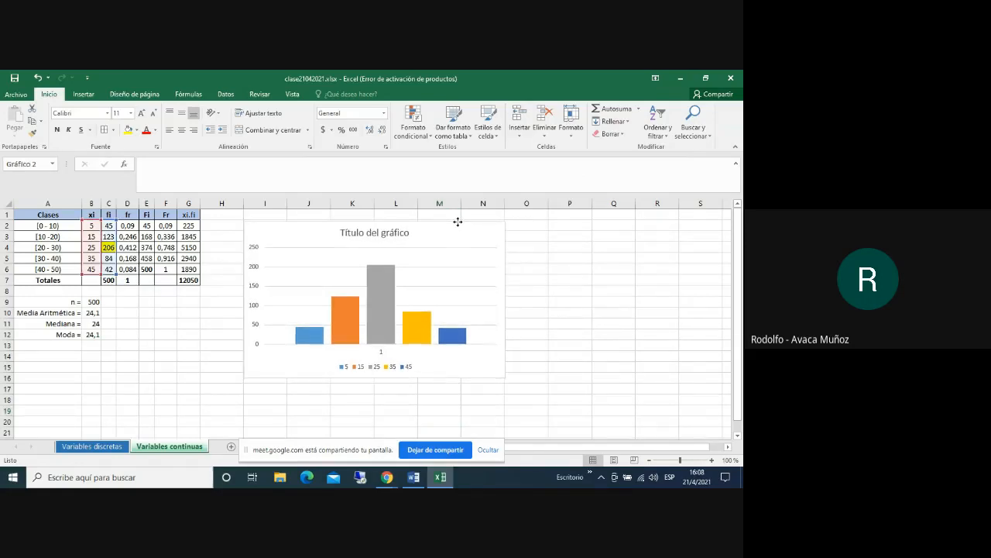
click(544, 292)
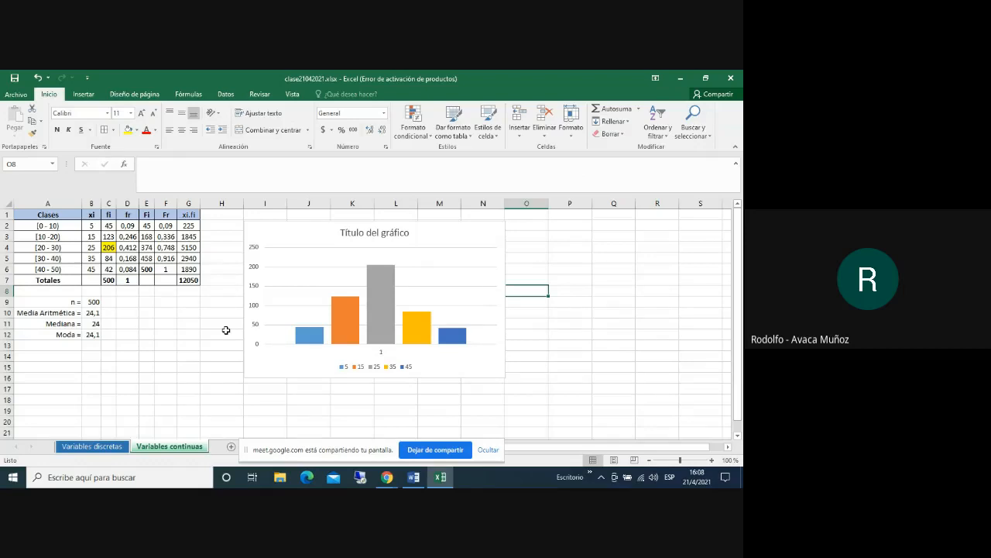
Compare the chart on the Variables discretas sheet with the colored column chart on the Variables continuas sheet
click(94, 448)
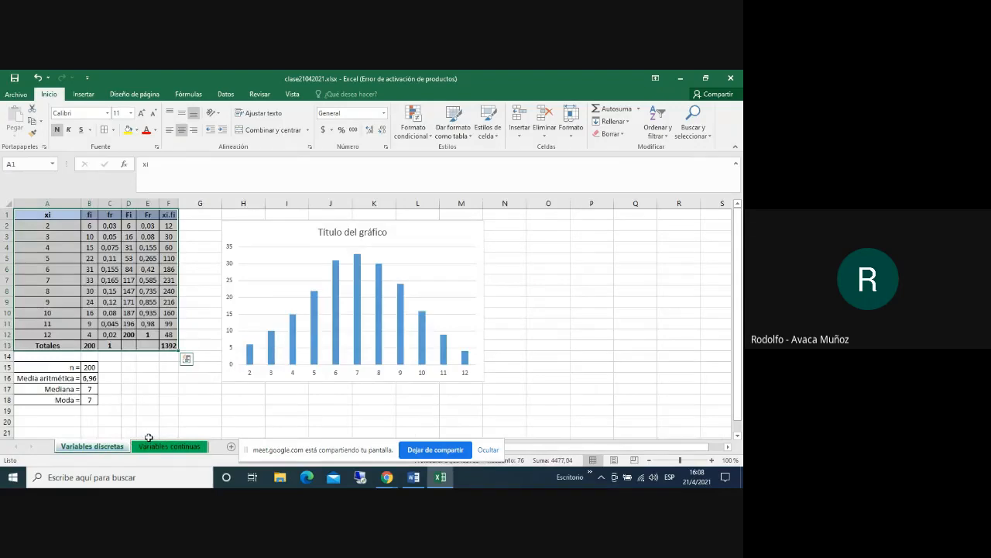
click(168, 410)
click(168, 447)
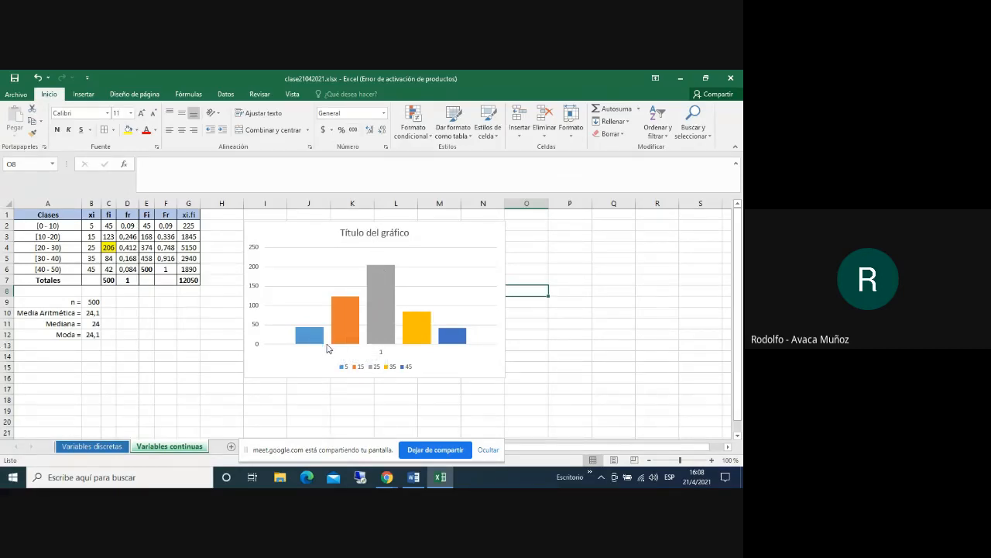
click(421, 299)
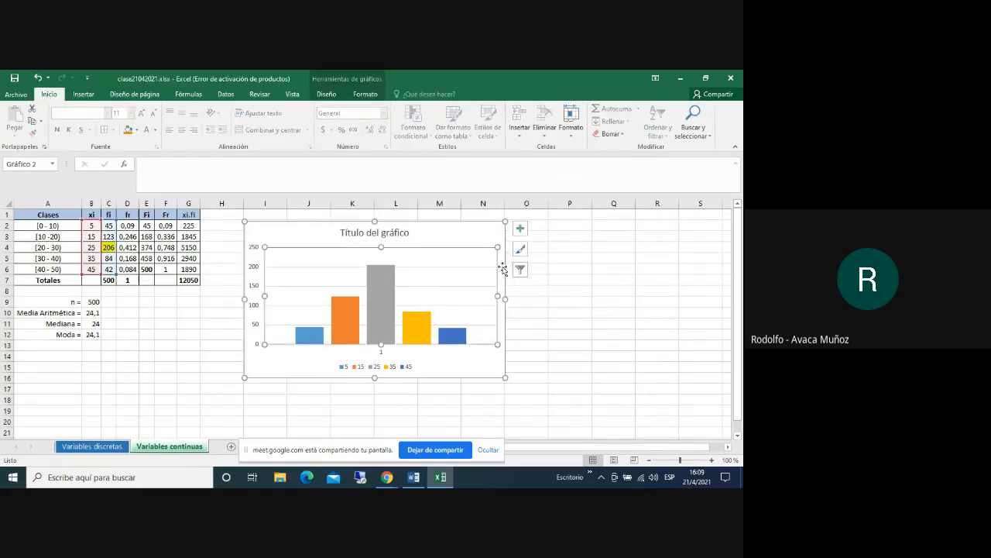
click(541, 291)
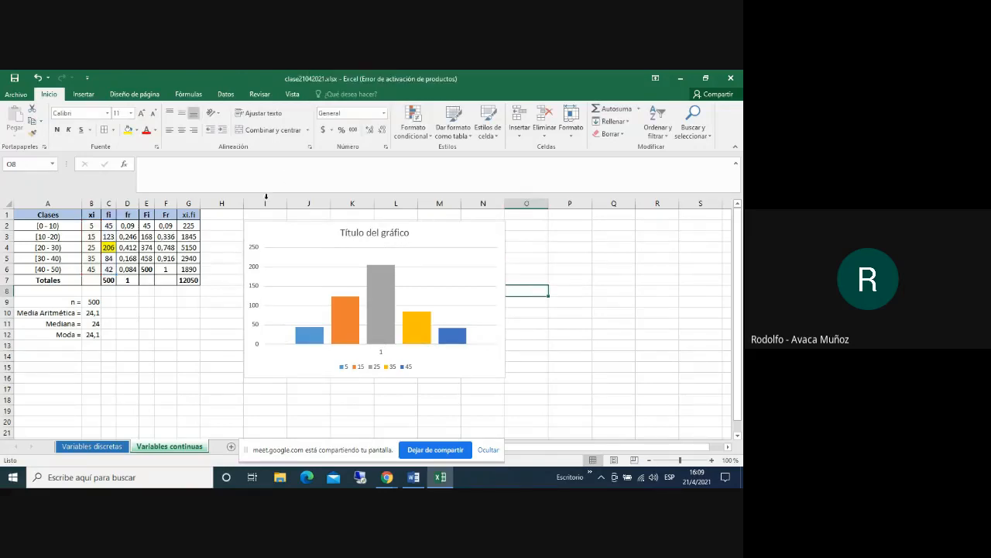
Delete the colored column chart from the Variables continuas sheet
click(292, 222)
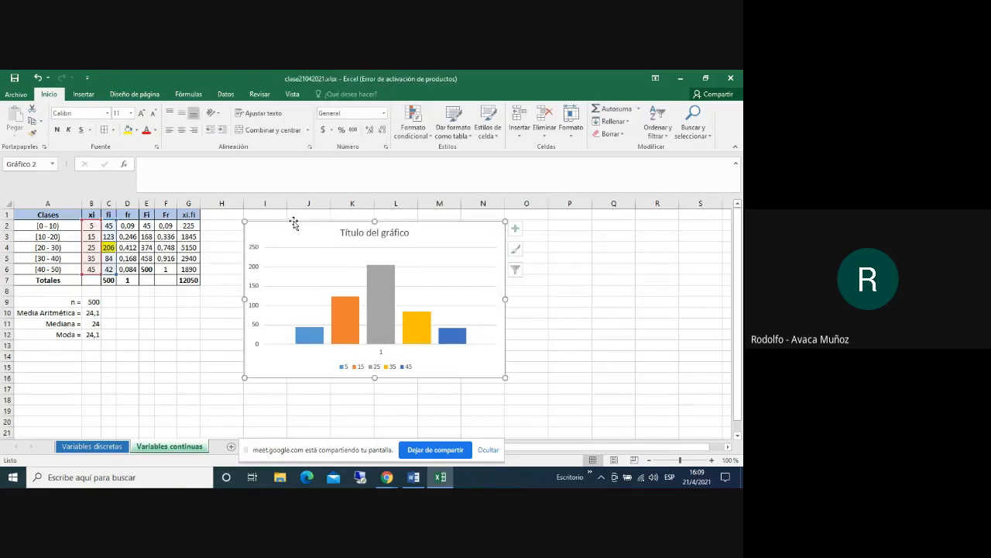
click(84, 94)
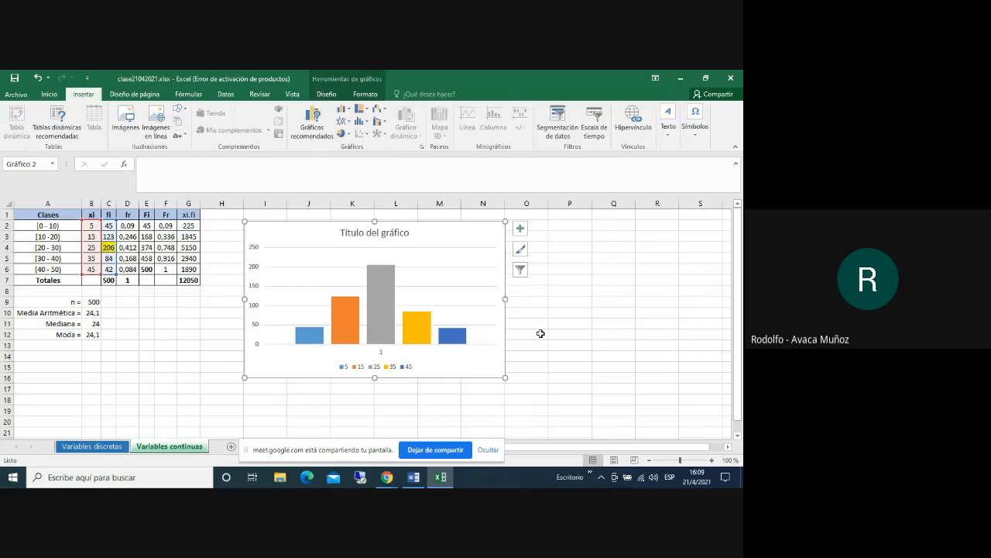
click(540, 333)
click(470, 223)
key(Delete)
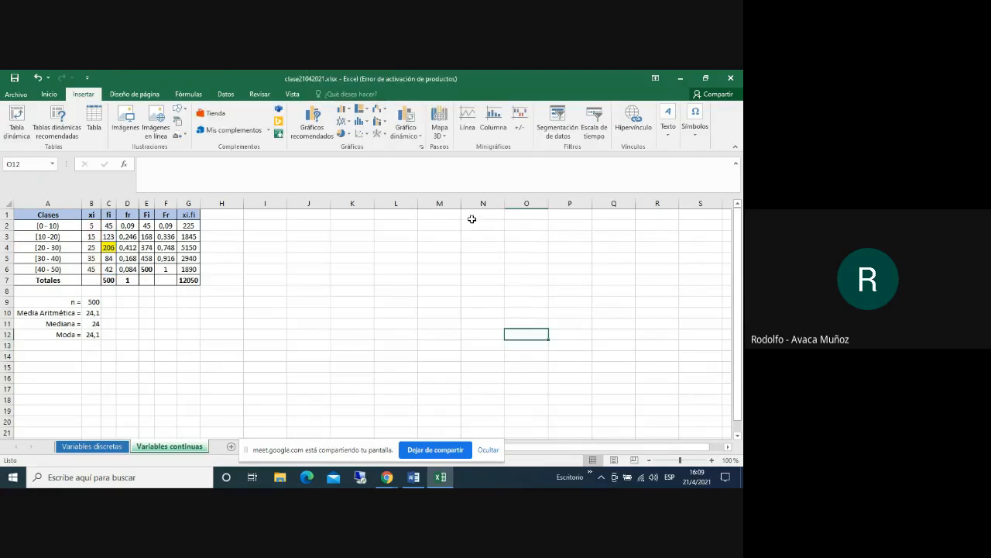
Review the recommended charts and the Histograma, Línea and Columna types for the xi and fi values in B2:C6
drag(86, 225, 111, 271)
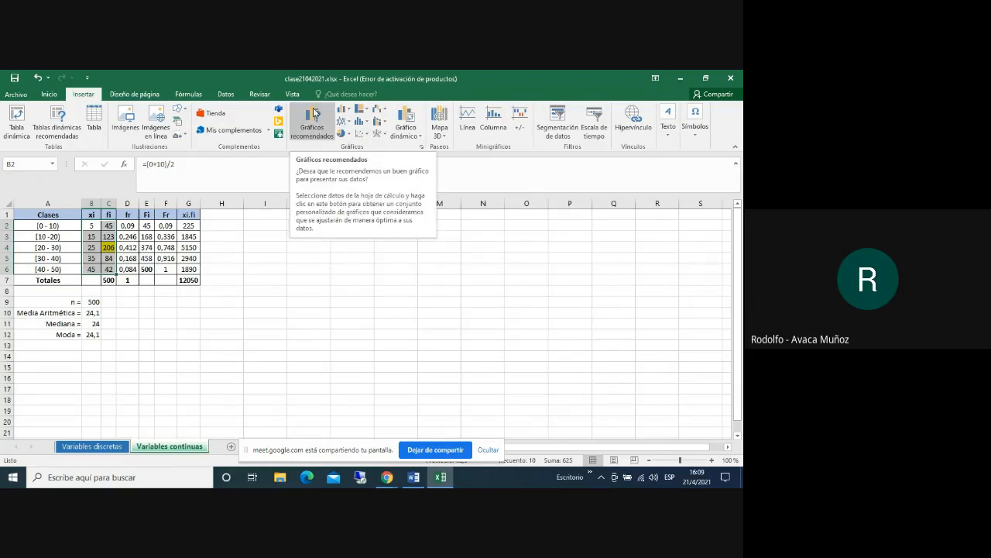
click(404, 128)
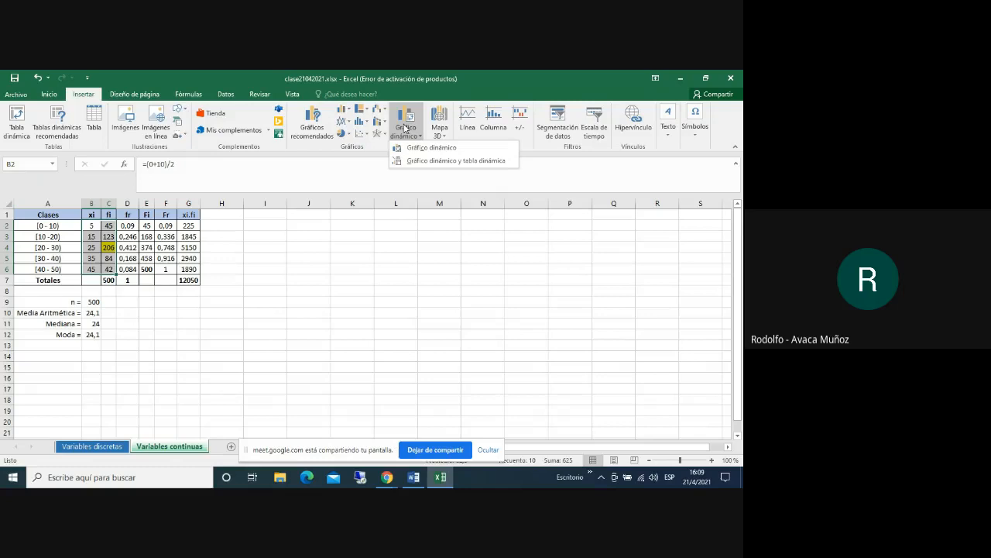
click(378, 126)
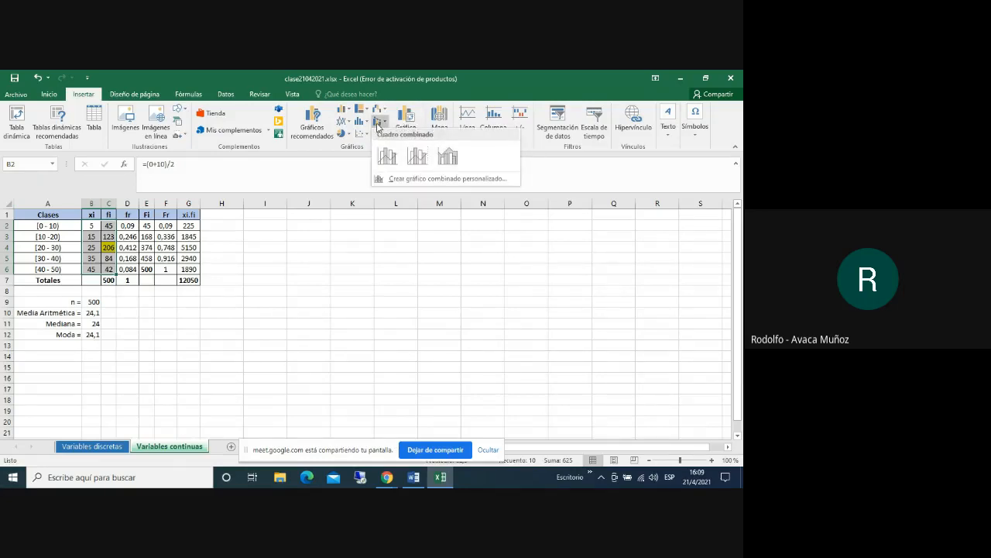
click(318, 117)
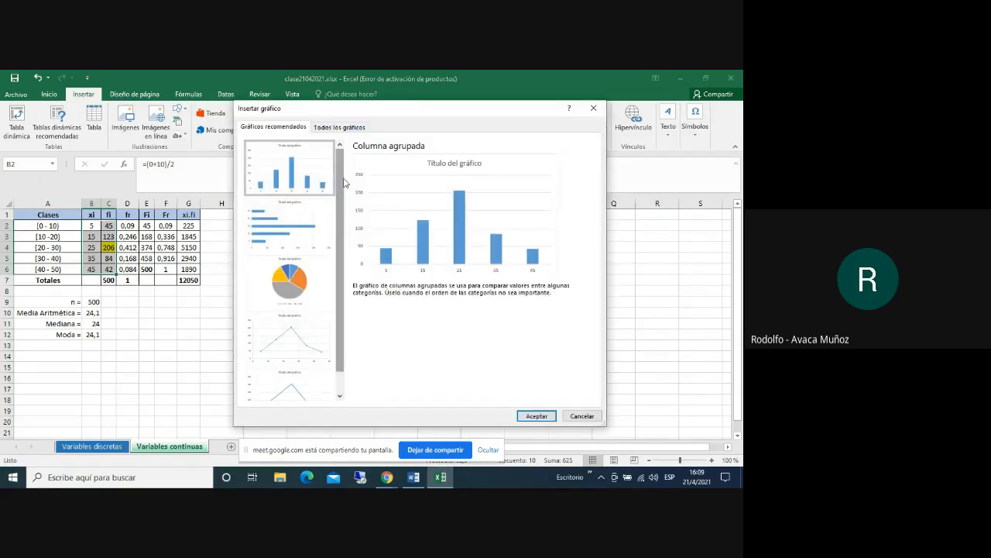
scroll(346, 190, down, 1)
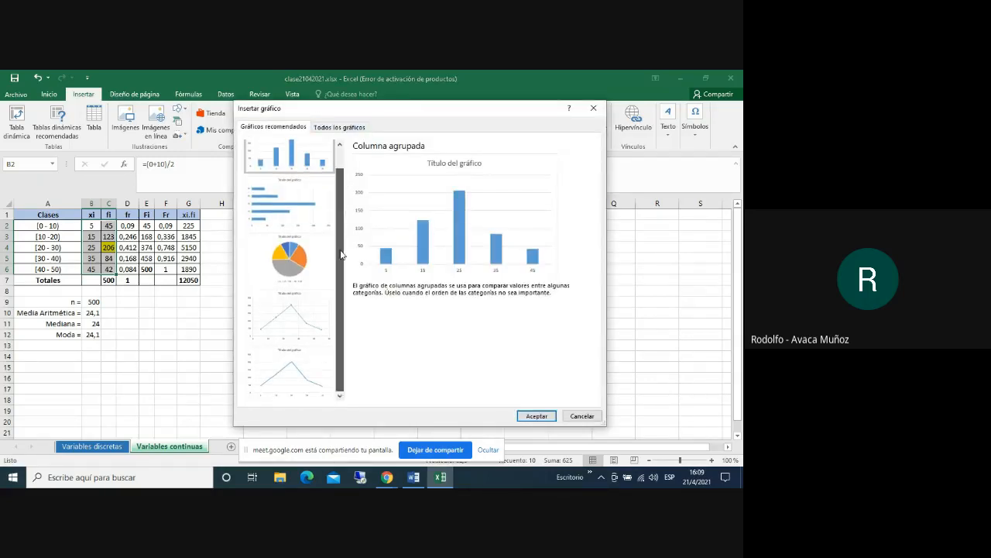
click(339, 127)
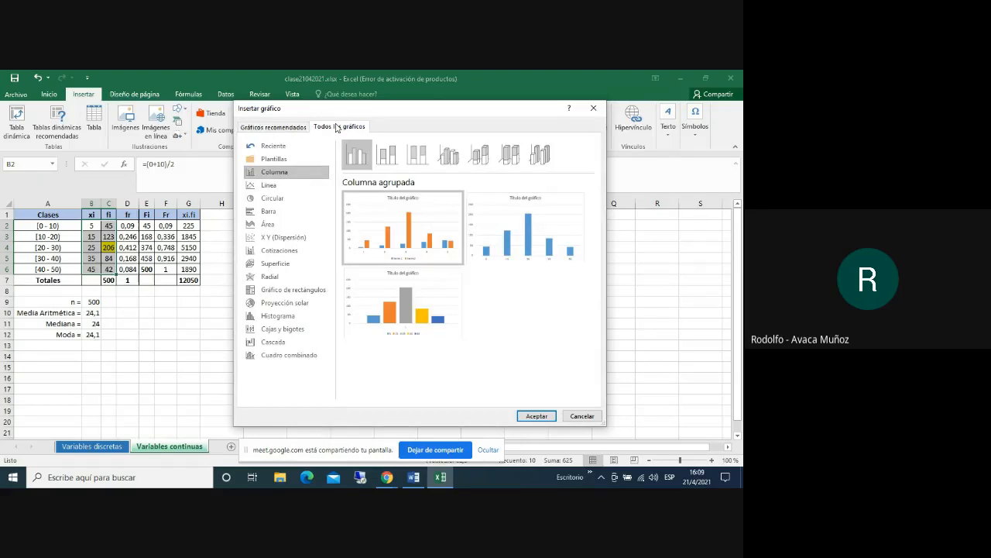
click(288, 316)
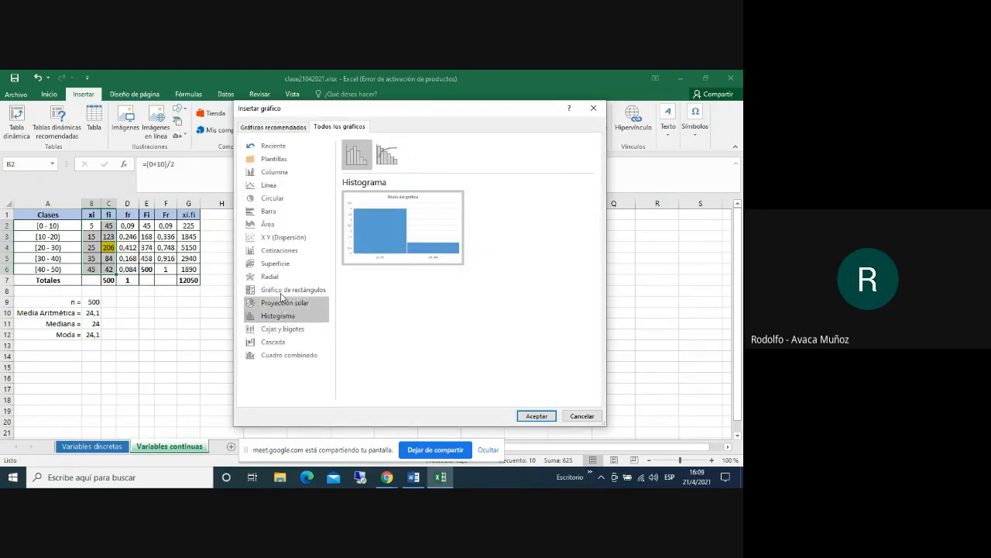
click(270, 187)
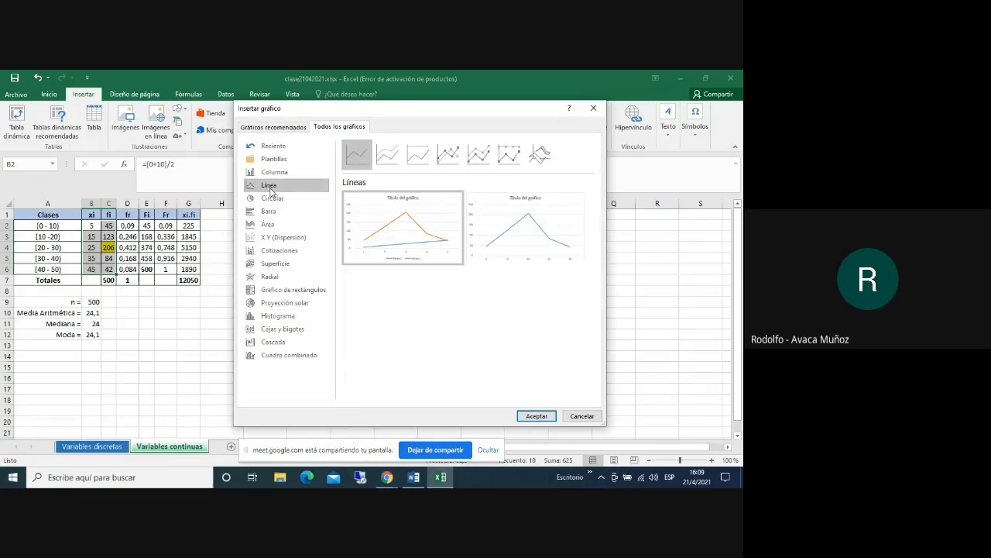
click(272, 174)
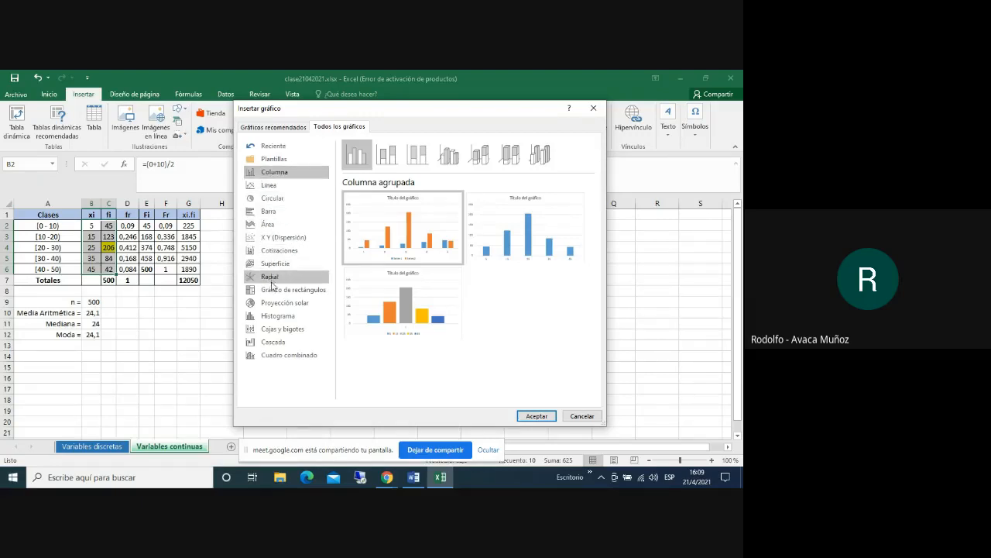
Try a Cuadro combinado chart with Series1 and Series2 as Columna agrupada and Series2 on the secondary axis
click(271, 354)
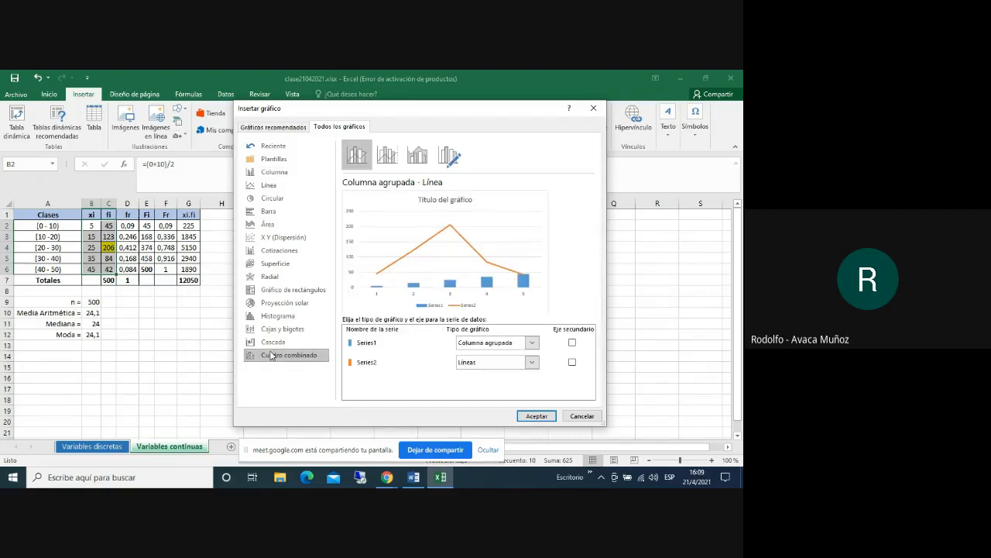
click(387, 158)
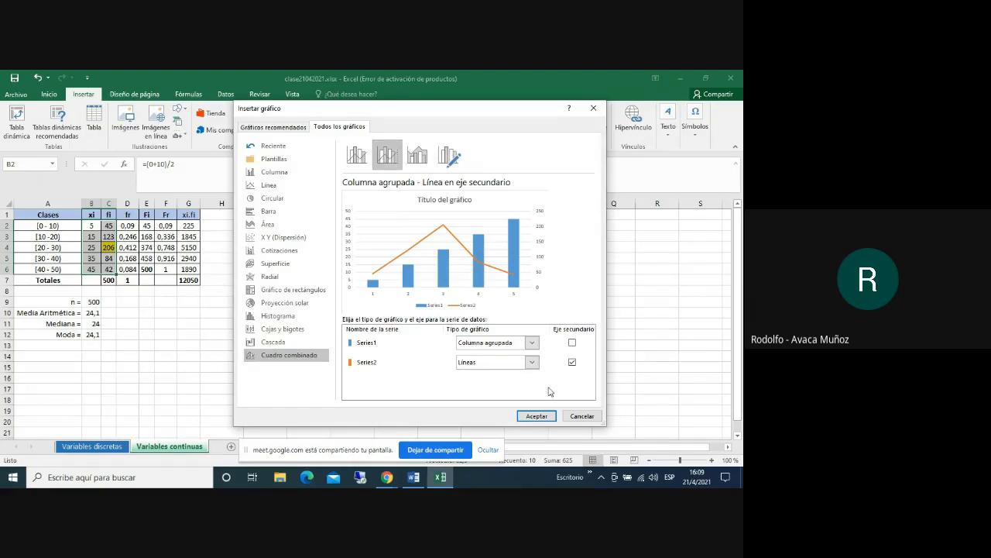
click(532, 343)
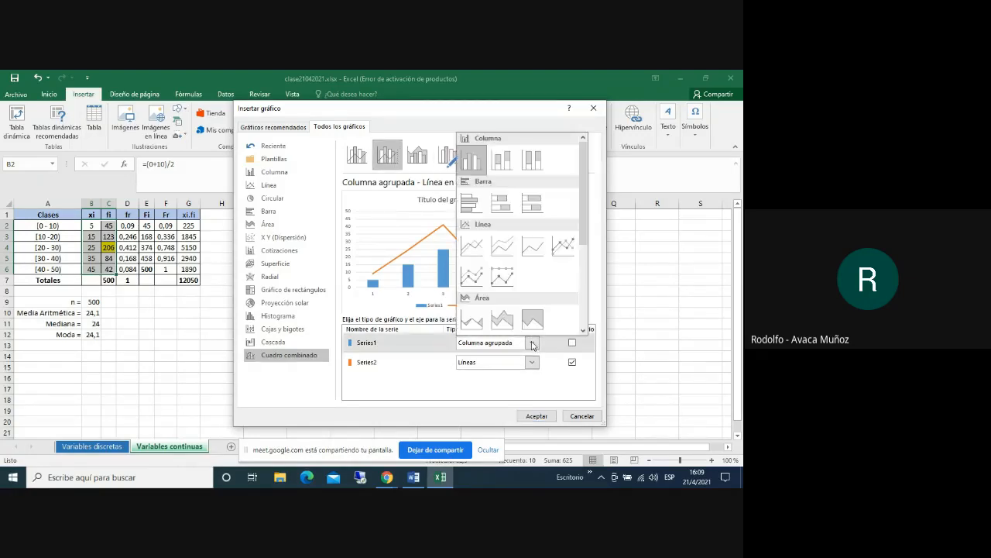
click(532, 344)
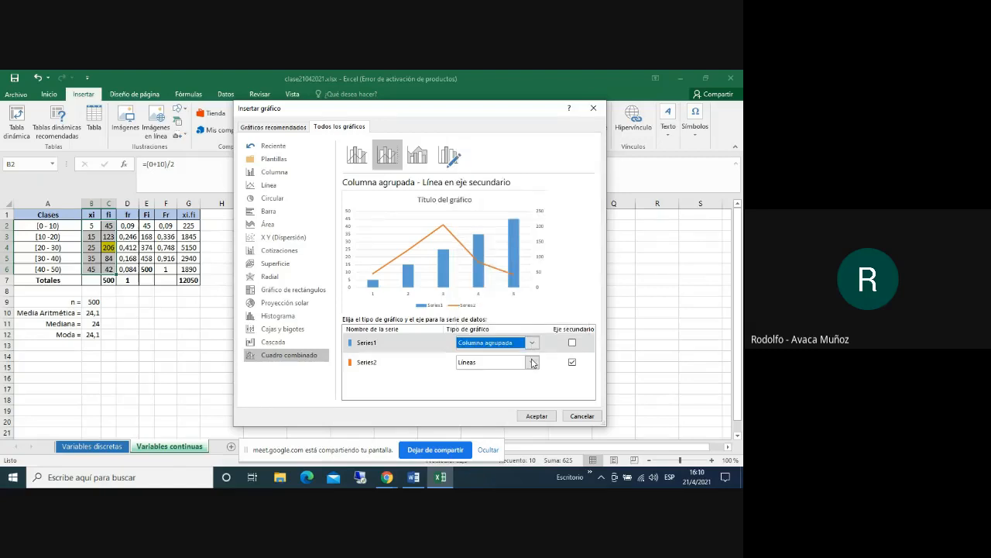
click(532, 362)
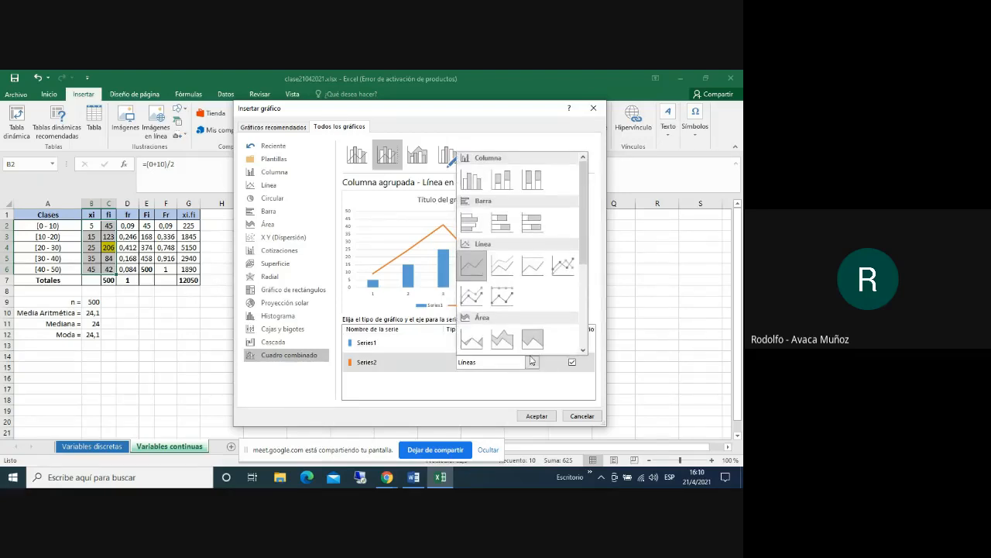
click(474, 182)
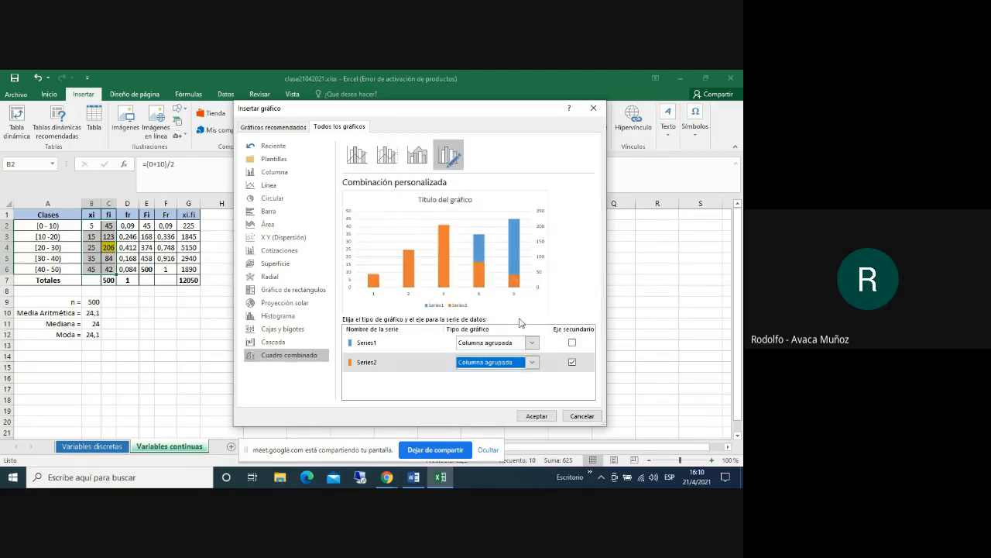
click(582, 416)
click(467, 278)
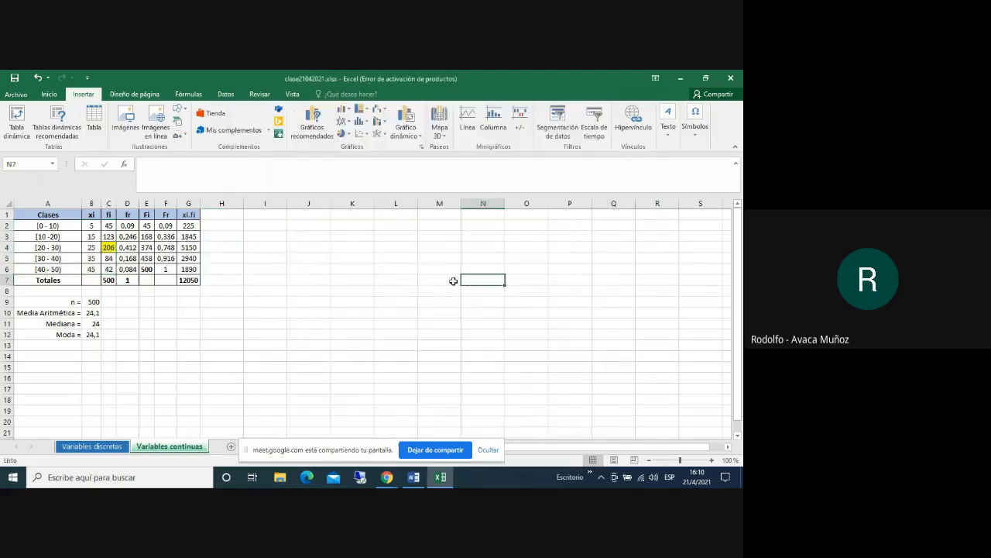
Undo the chart deletion and make the restored column chart slightly taller, extending it to the end of row 16
click(37, 78)
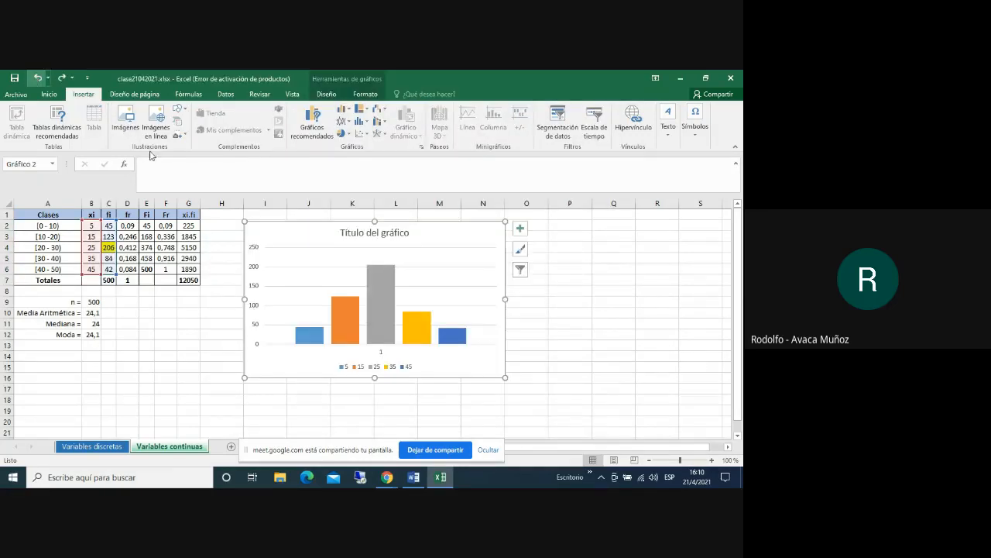
drag(504, 377, 503, 382)
click(559, 344)
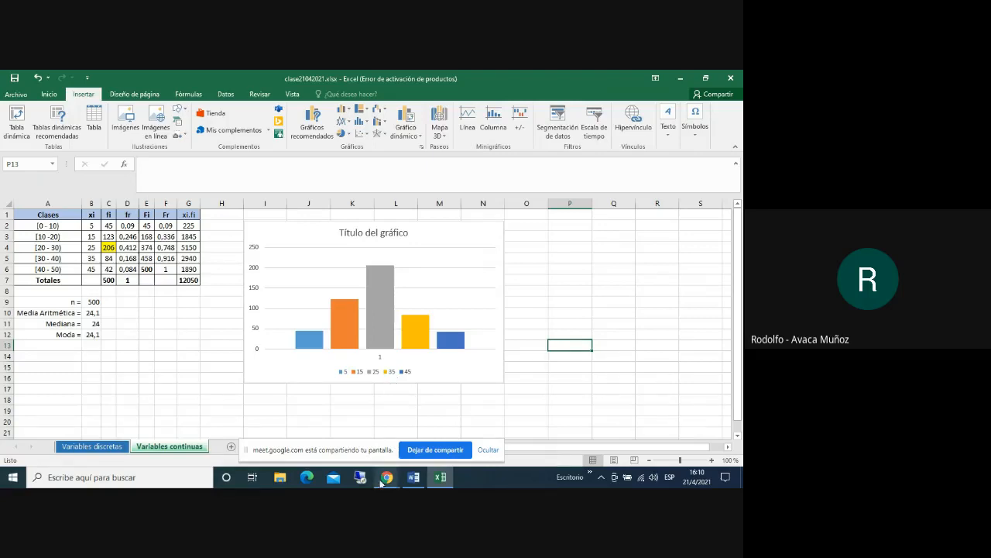
Switch to the Google Meet meeting in Chrome and stop the meeting recording
mouse_move(383, 480)
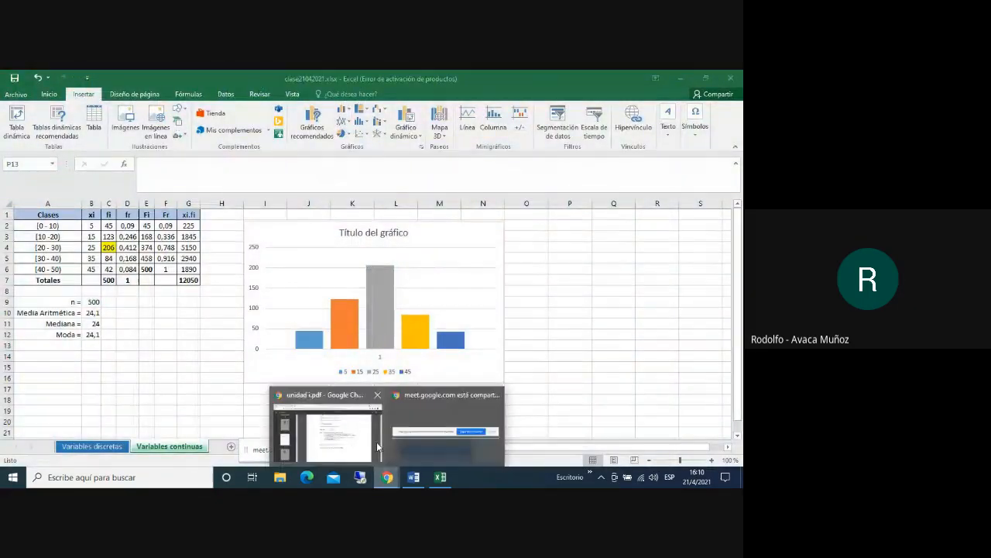
click(348, 434)
click(58, 78)
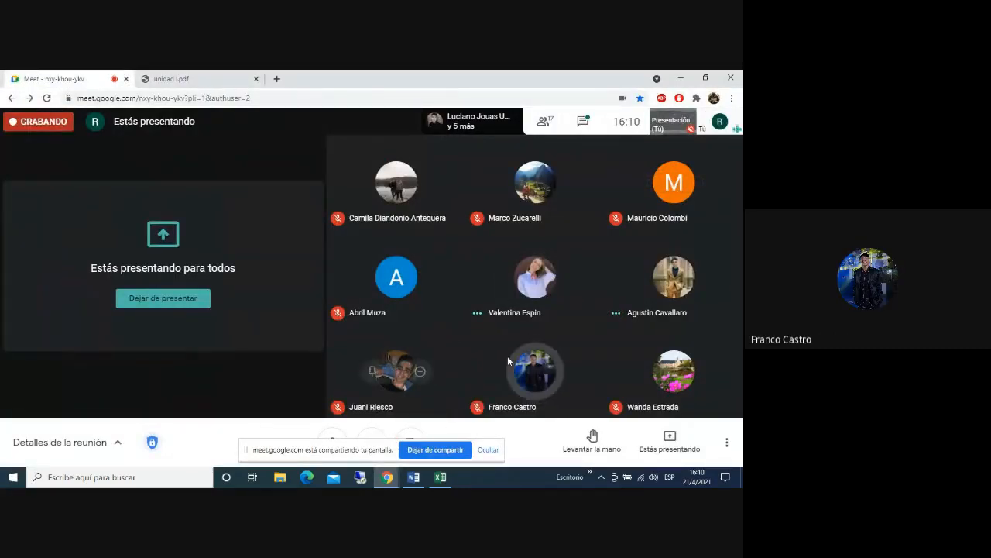
click(726, 441)
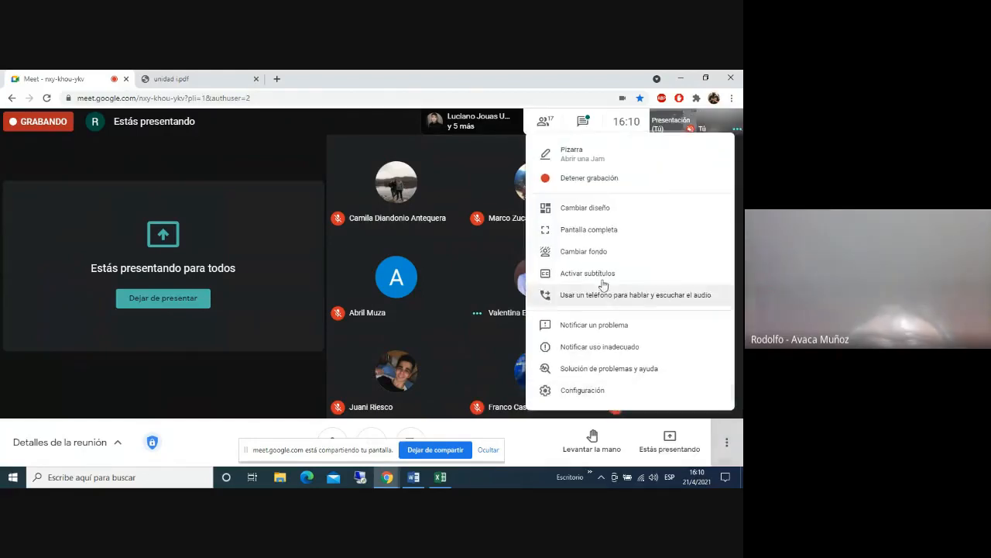
click(553, 179)
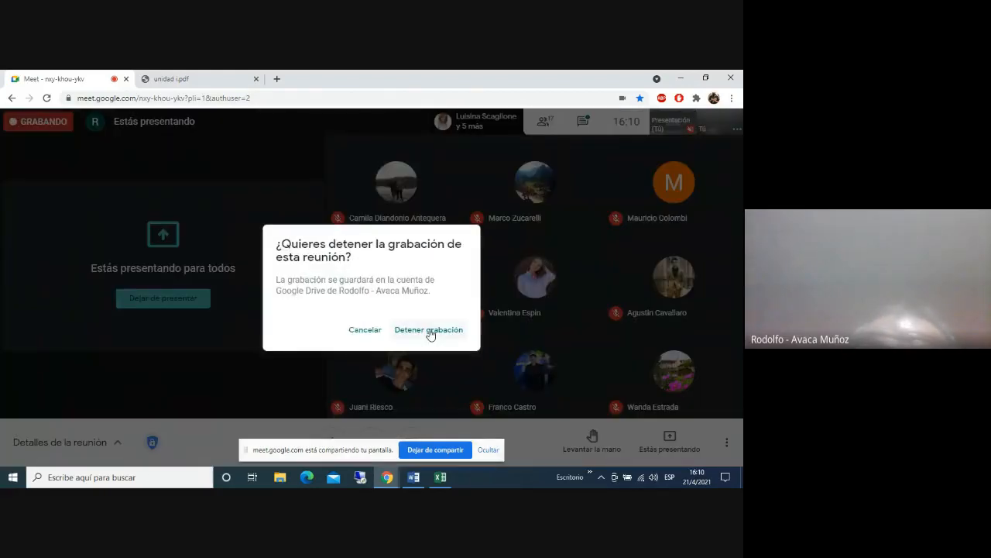